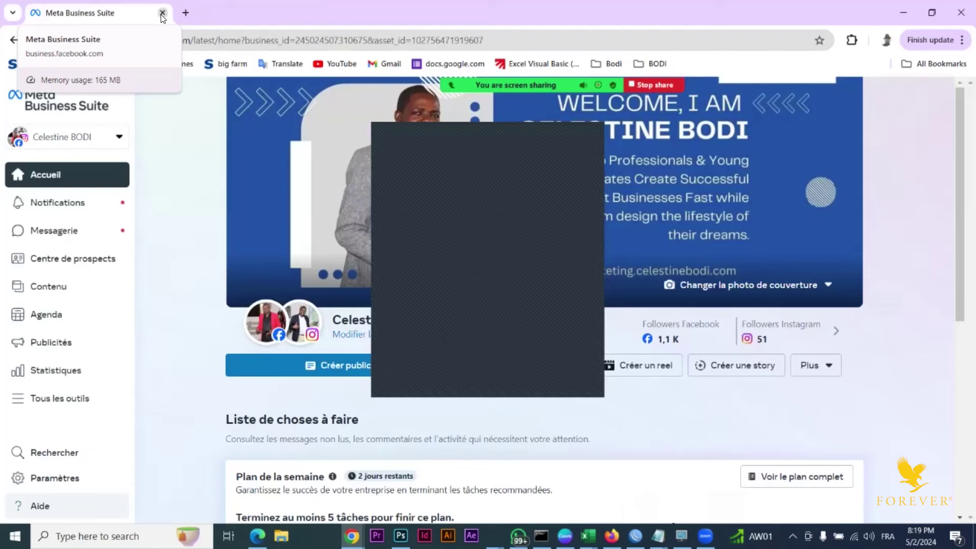
Close the Meta Business Suite tab, minimize Looker and Canva, and show the desktop
left_click(162, 13)
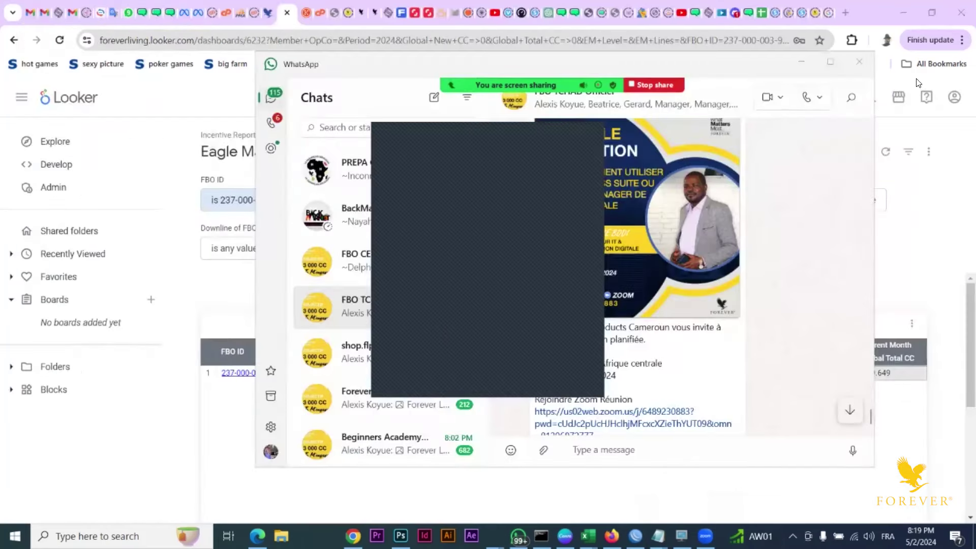
left_click(905, 9)
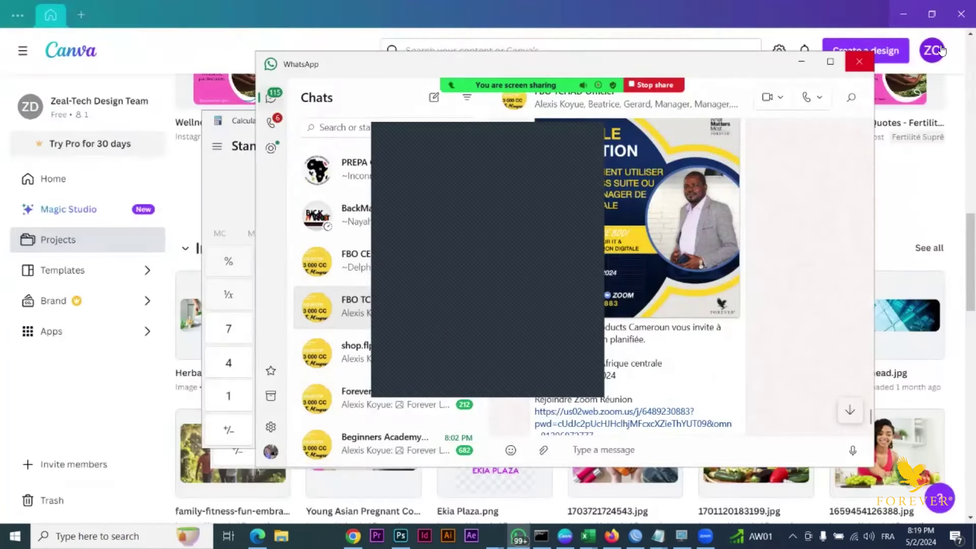
left_click(904, 9)
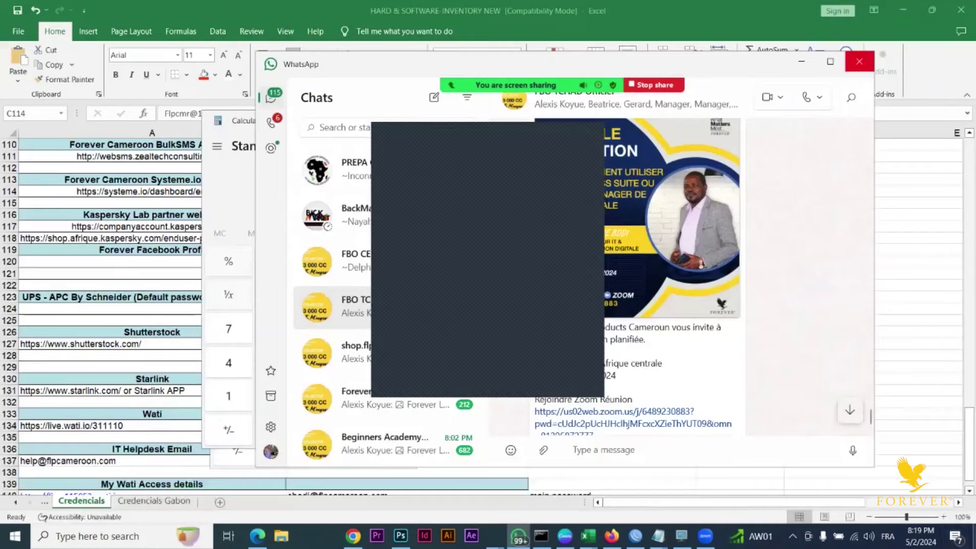
left_click(973, 536)
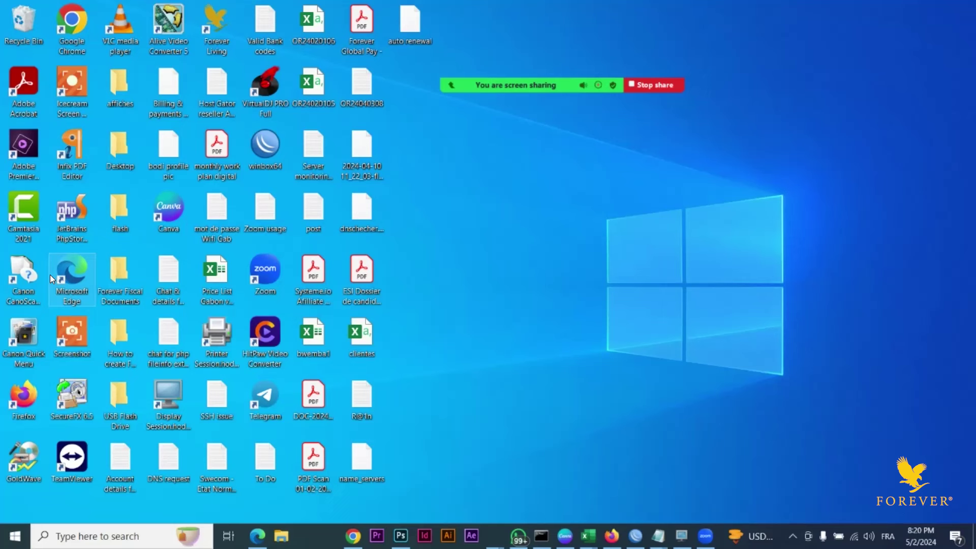
Launch Google Chrome from its desktop shortcut
double_click(77, 21)
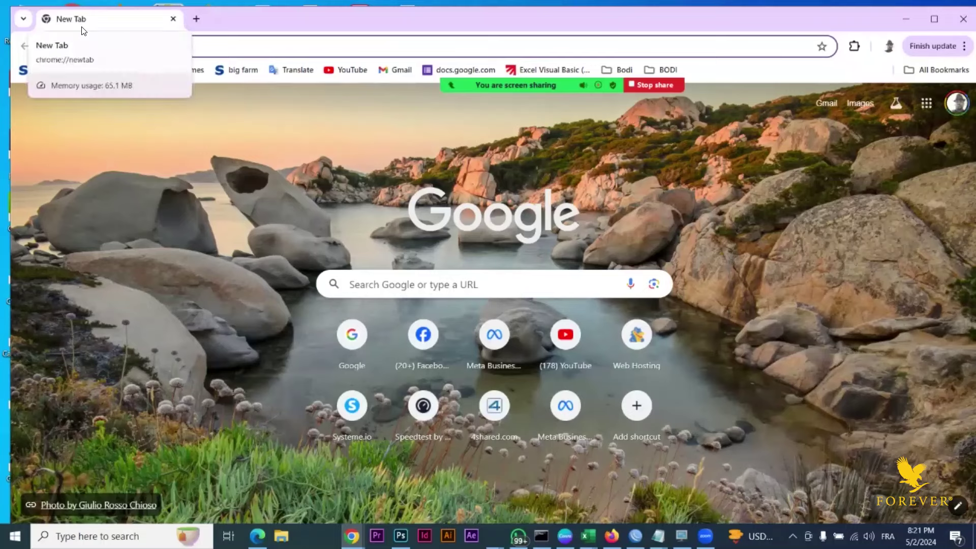
Maximize the Chrome window and dismiss the Google search box's recent-searches list
double_click(526, 18)
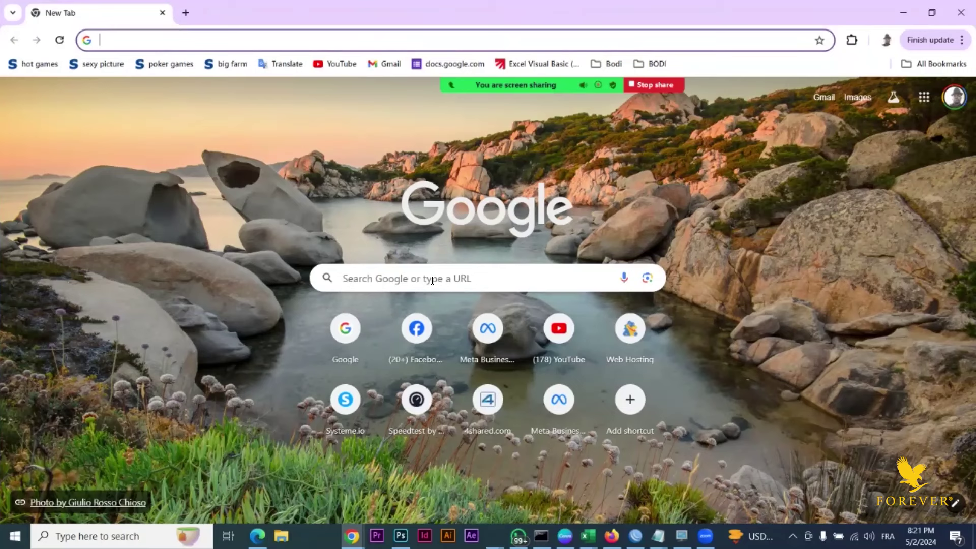
left_click(393, 274)
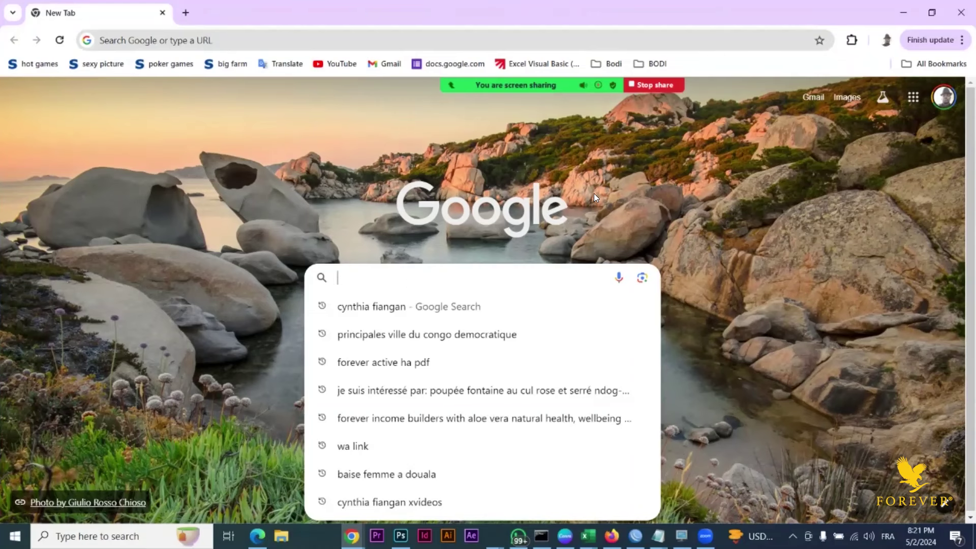
left_click(616, 185)
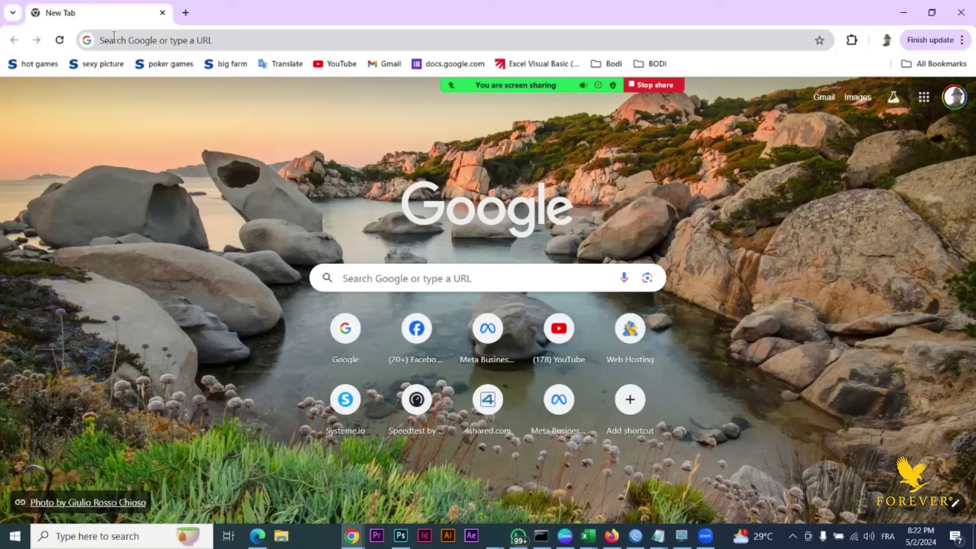
Enter 'bu' in the address bar so Chrome suggests business.facebook.com
left_click(115, 37)
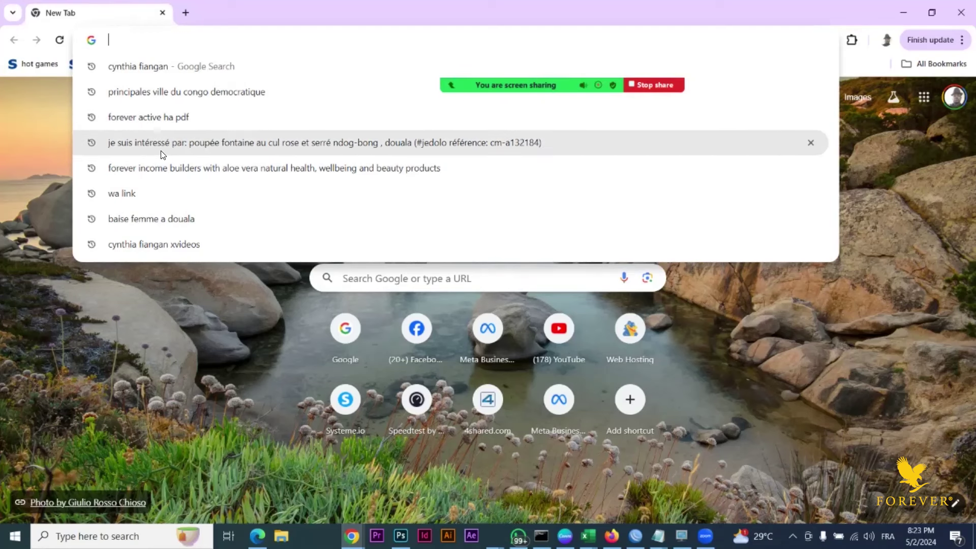
type("bu")
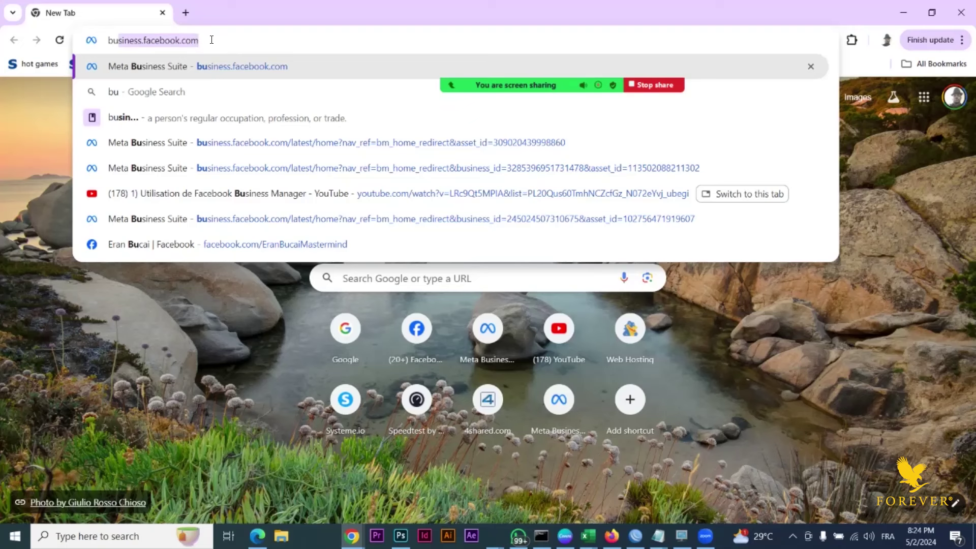
Accept the business.facebook.com autocompletion in the address bar, leaving the address intact
key("Right")
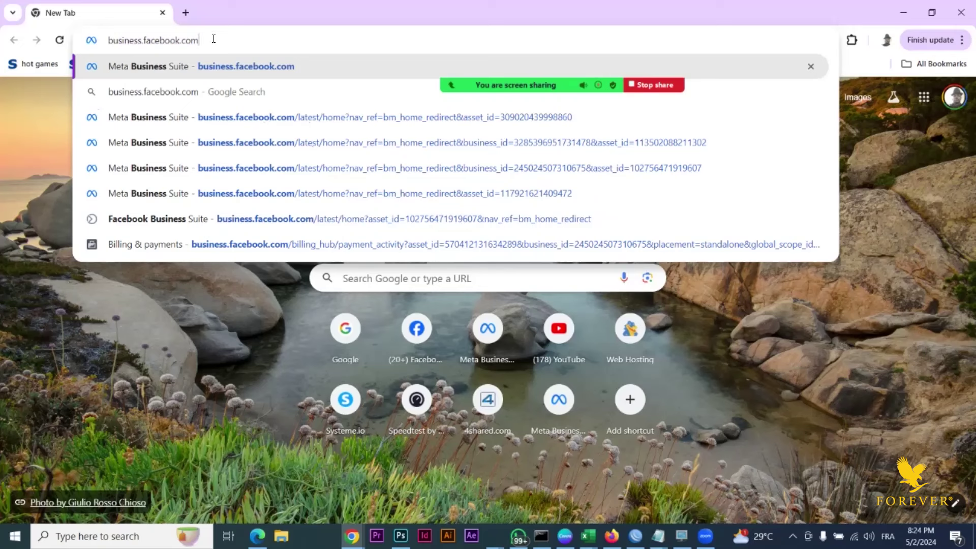
left_click_drag(213, 38, 113, 38)
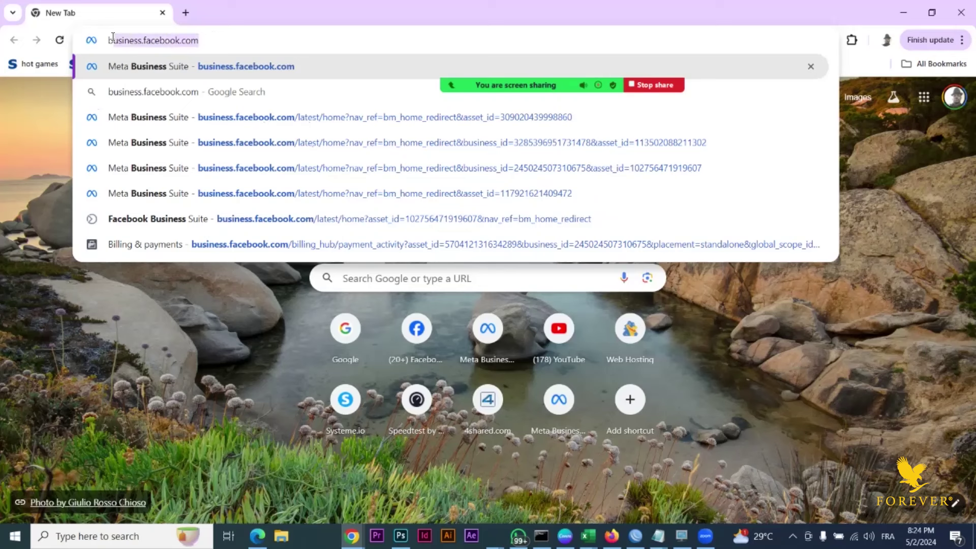
left_click(181, 39)
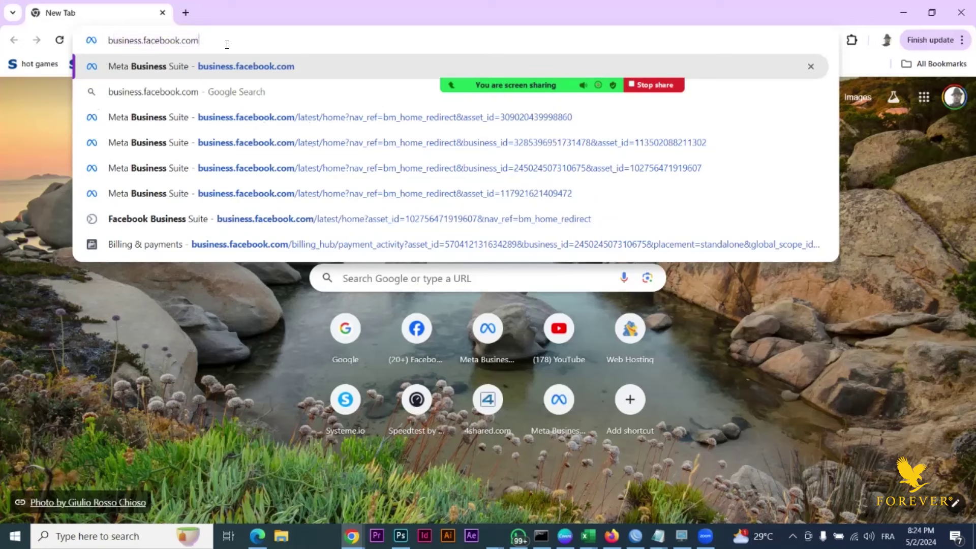
left_click_drag(206, 40, 97, 40)
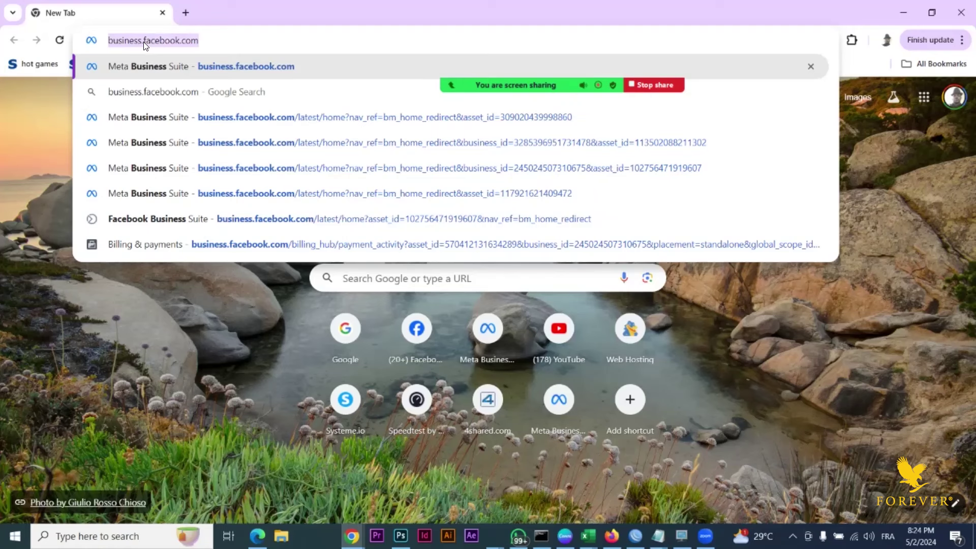
left_click(218, 43)
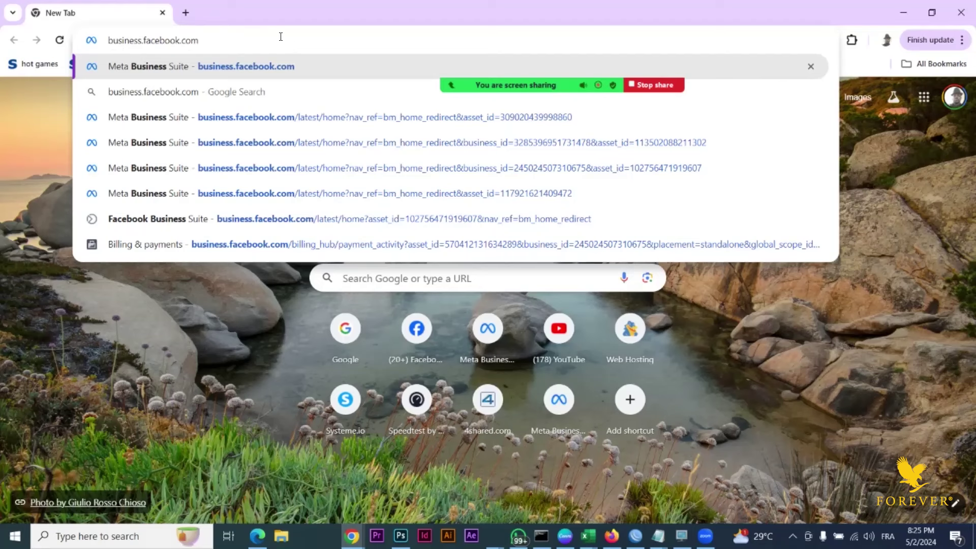
Load business.facebook.com and scroll up to the Page's cover banner on Accueil
key("Return")
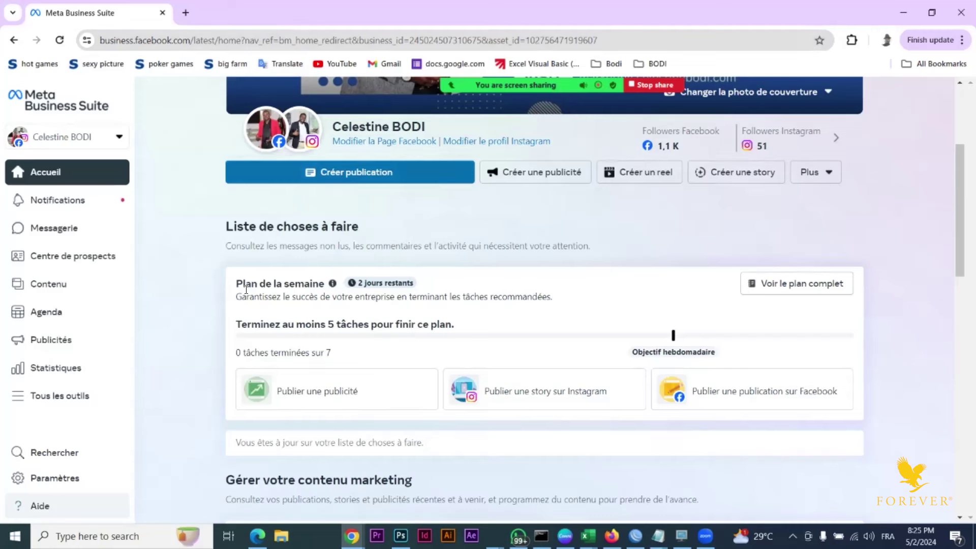
scroll(246, 286, "up", 4)
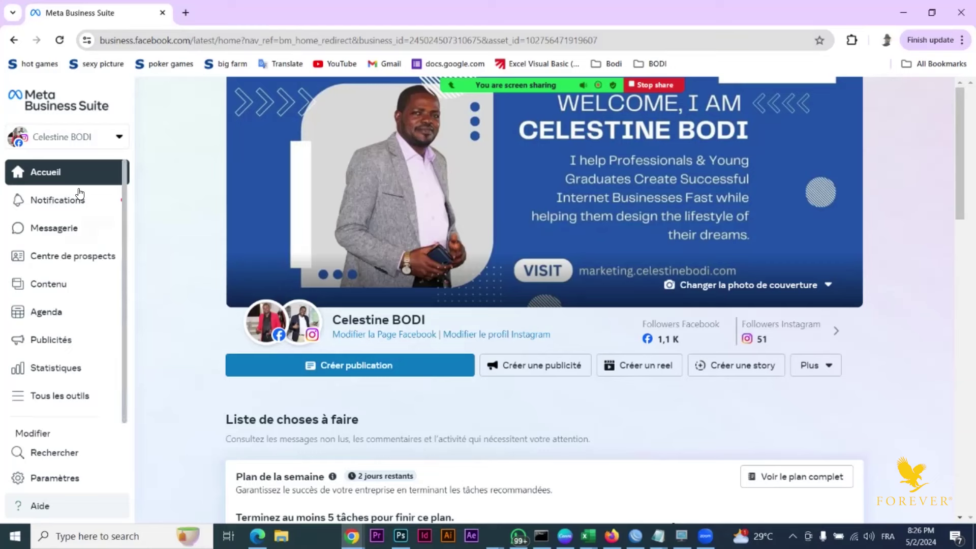
left_click(118, 140)
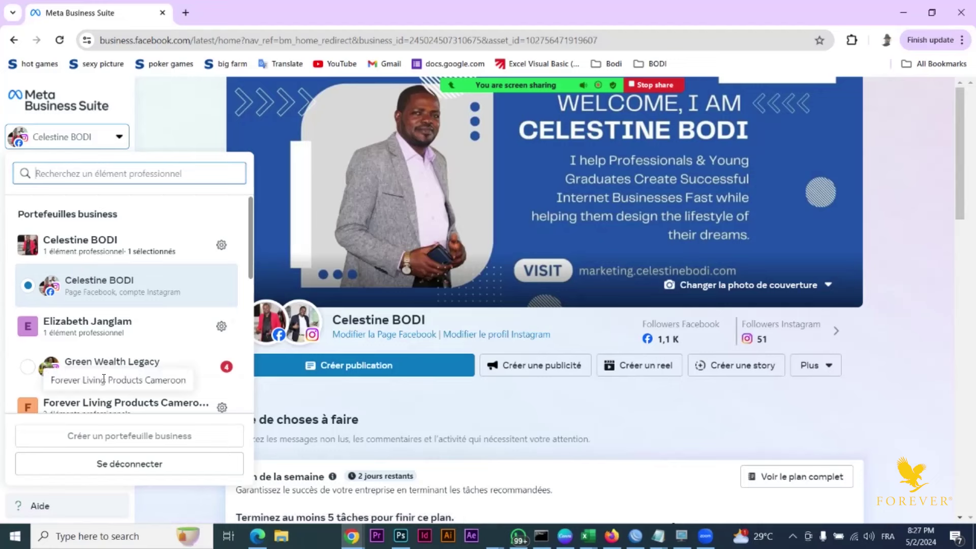
scroll(120, 312, "down", 3)
scroll(120, 312, "down", 3)
scroll(121, 330, "up", 5)
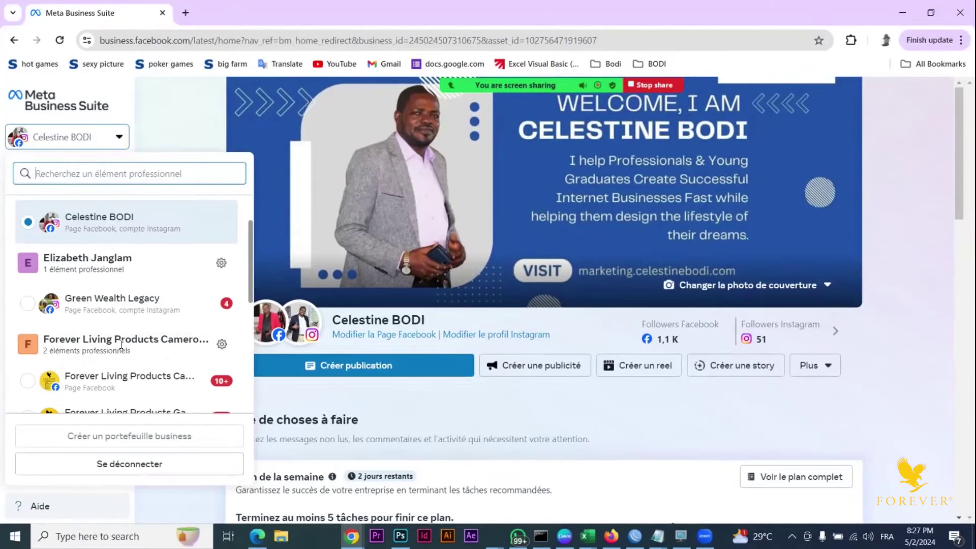
scroll(121, 344, "up", 2)
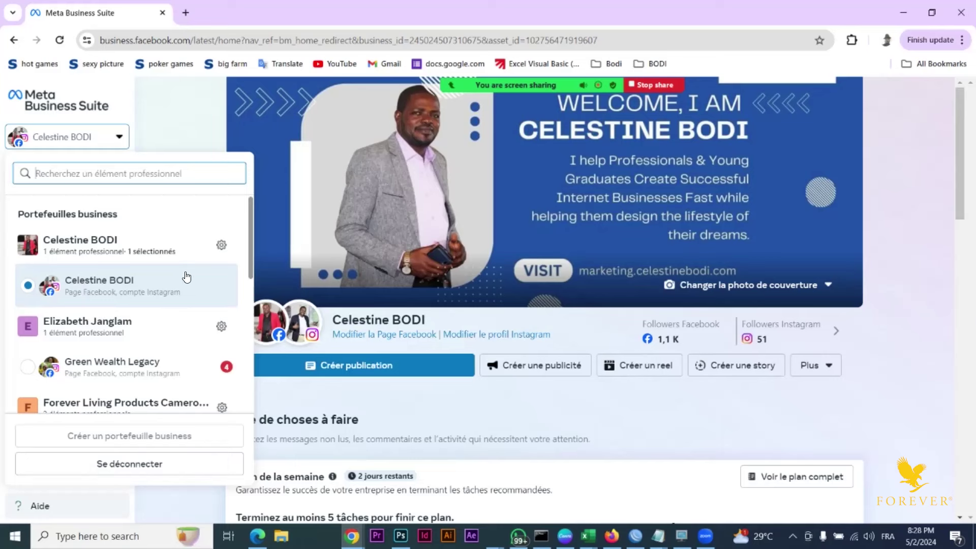
Close the business portfolio dropdown and scroll through the home dashboard
left_click(132, 110)
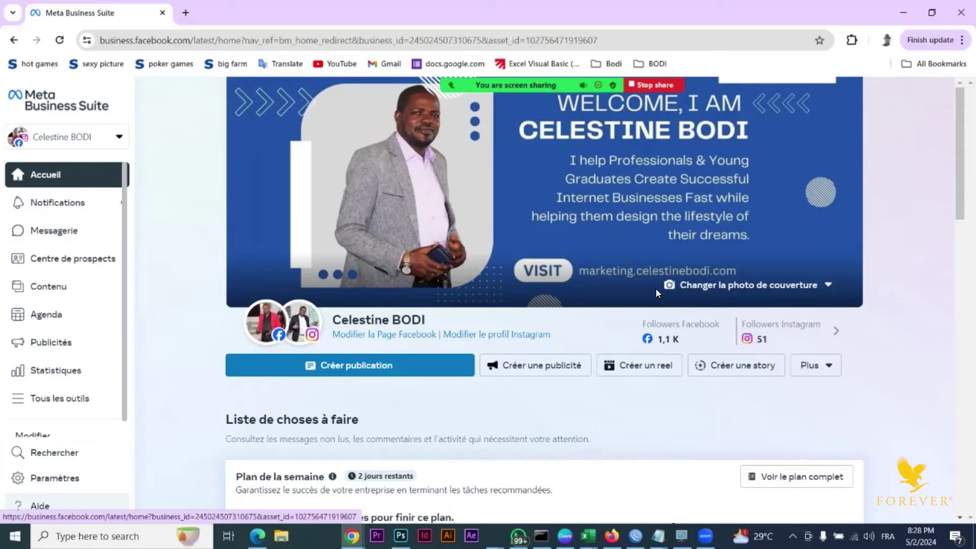
scroll(752, 264, "down", 8)
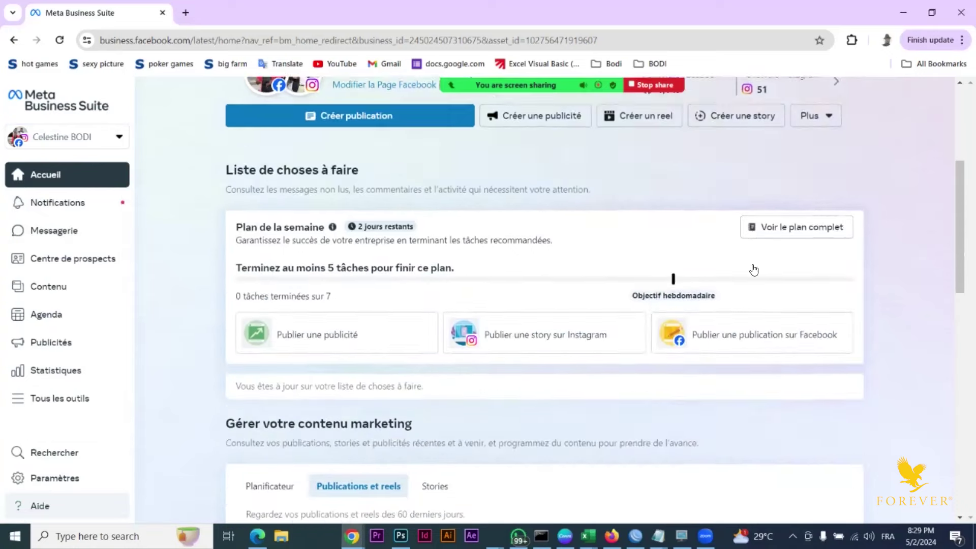
scroll(752, 265, "up", 8)
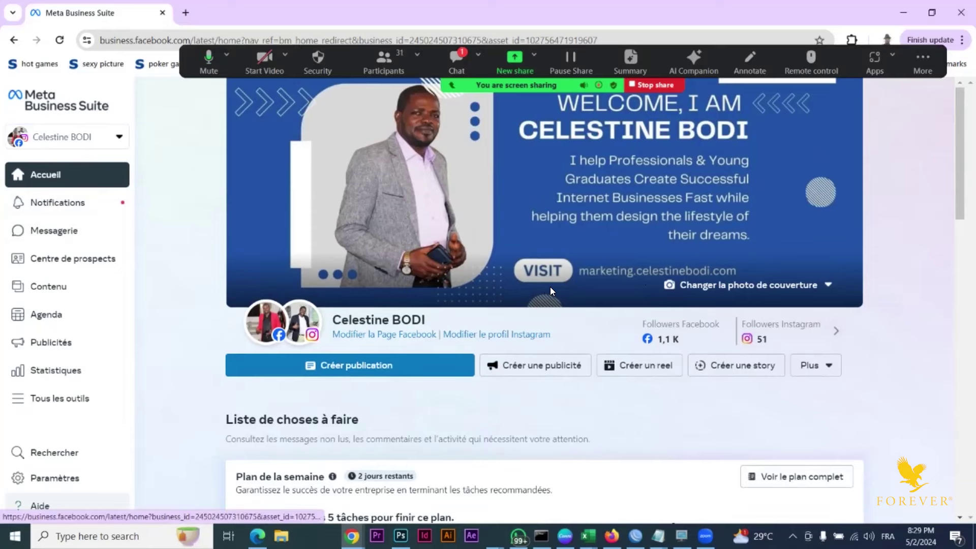
mouse_move(316, 323)
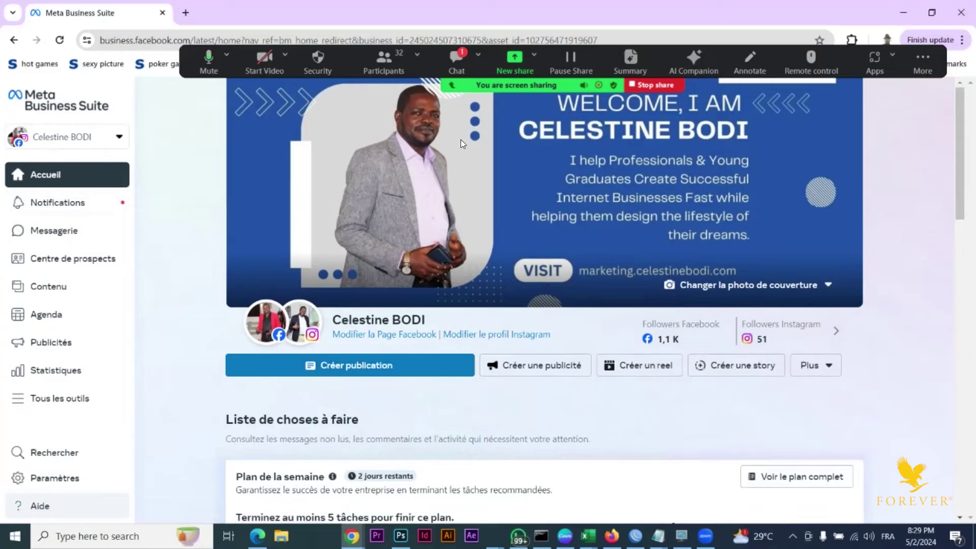
scroll(638, 297, "down", 5)
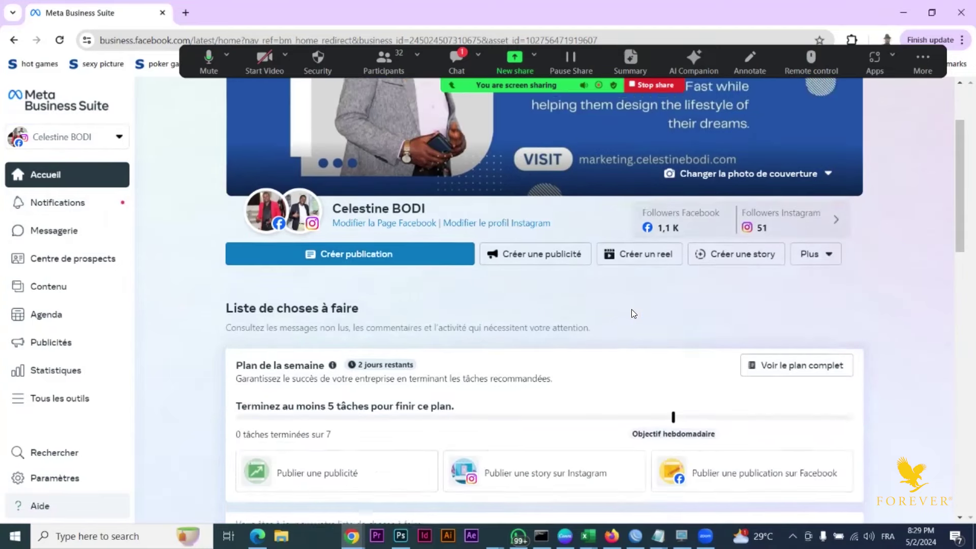
scroll(506, 243, "up", 4)
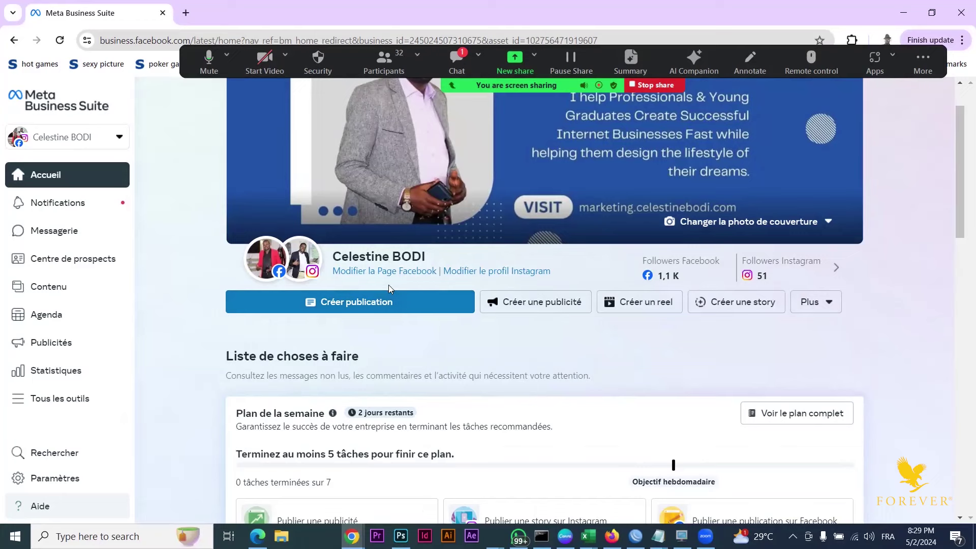
Start a Créer publication post and confirm both Facebook Page and Instagram are checked under Publier dans
left_click(374, 305)
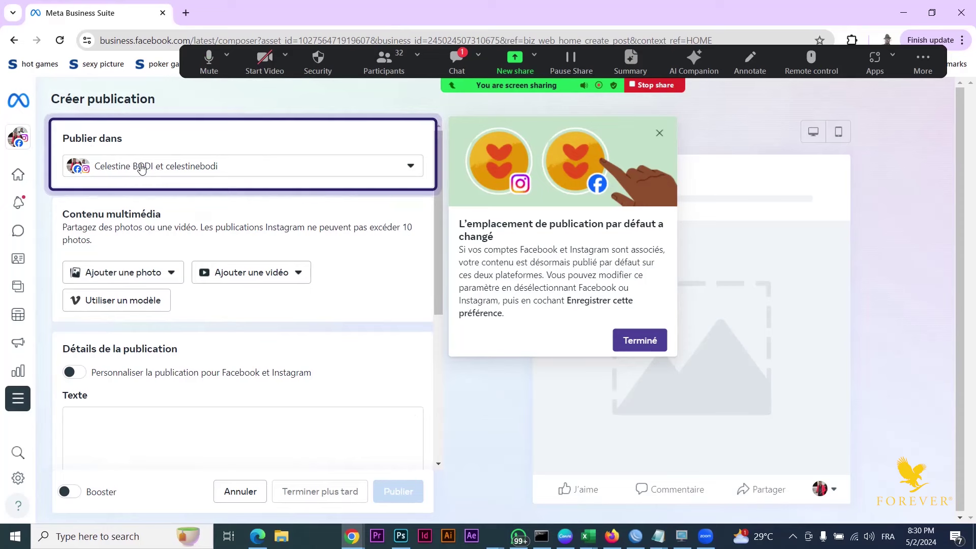
left_click(412, 165)
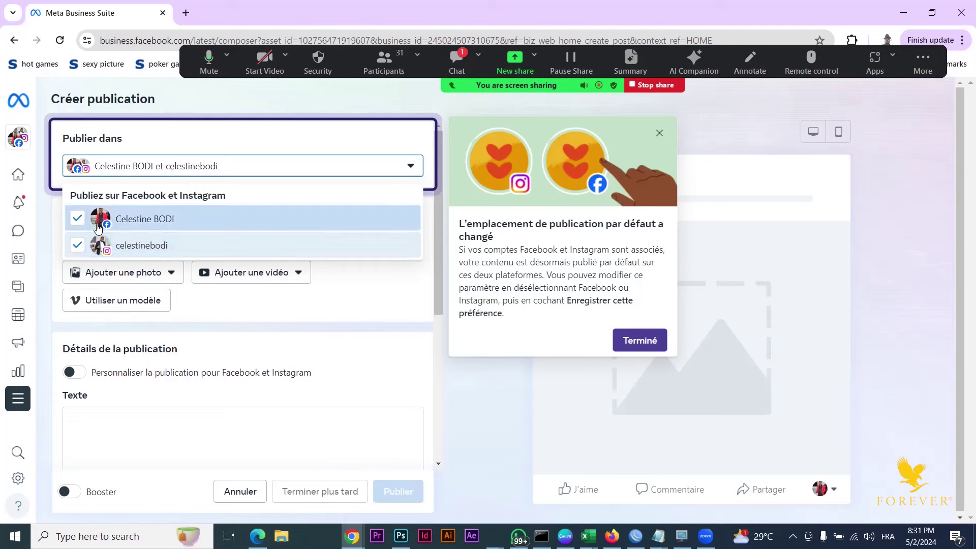
Close the Publier dans list and bring up the Ajouter une vidéo menu
left_click(45, 216)
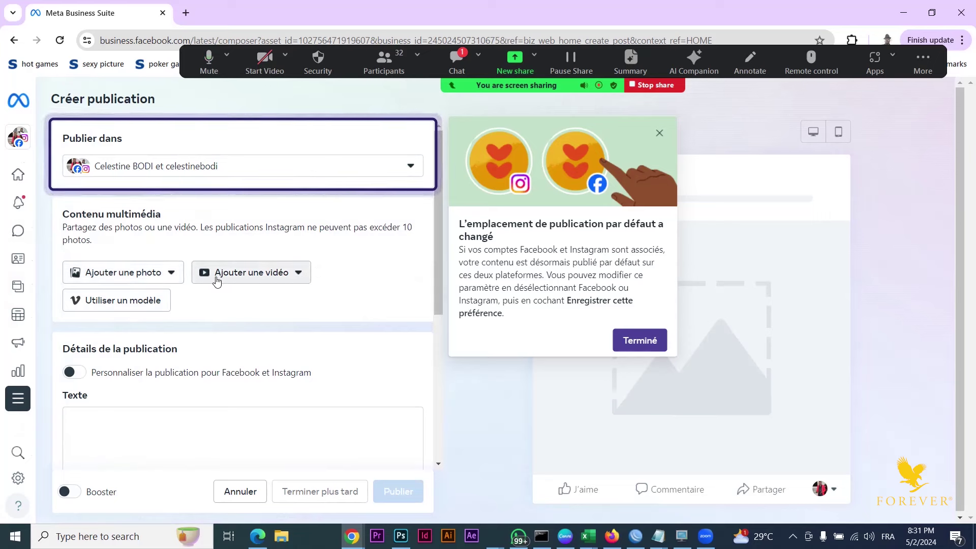
left_click(243, 276)
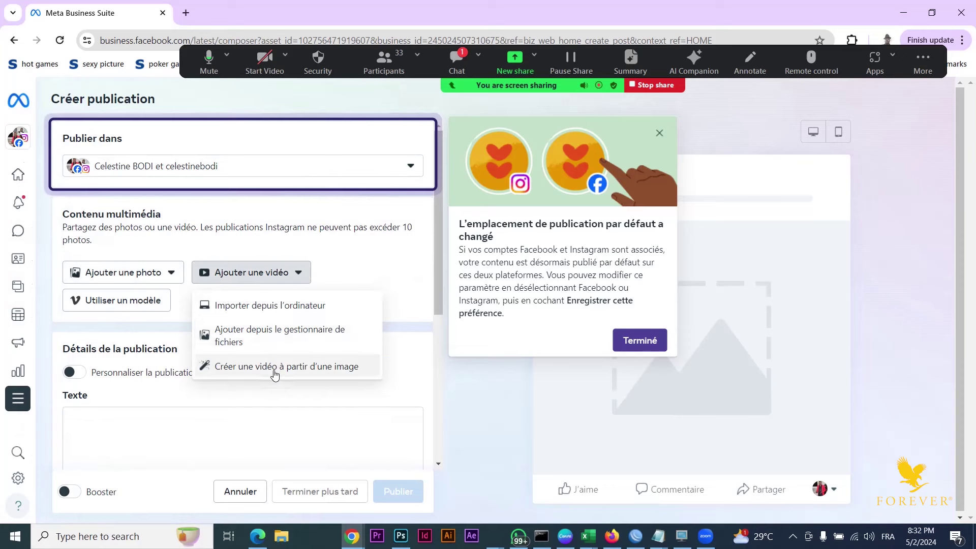
Choose upload from computer and browse to This PC in the Open dialog
left_click(268, 311)
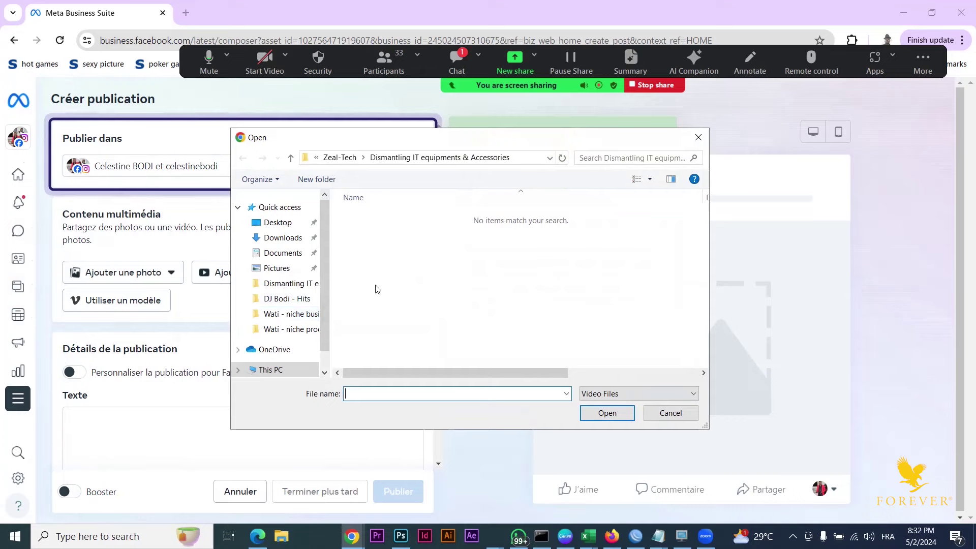
left_click_drag(421, 144, 440, 192)
left_click_drag(470, 182, 468, 182)
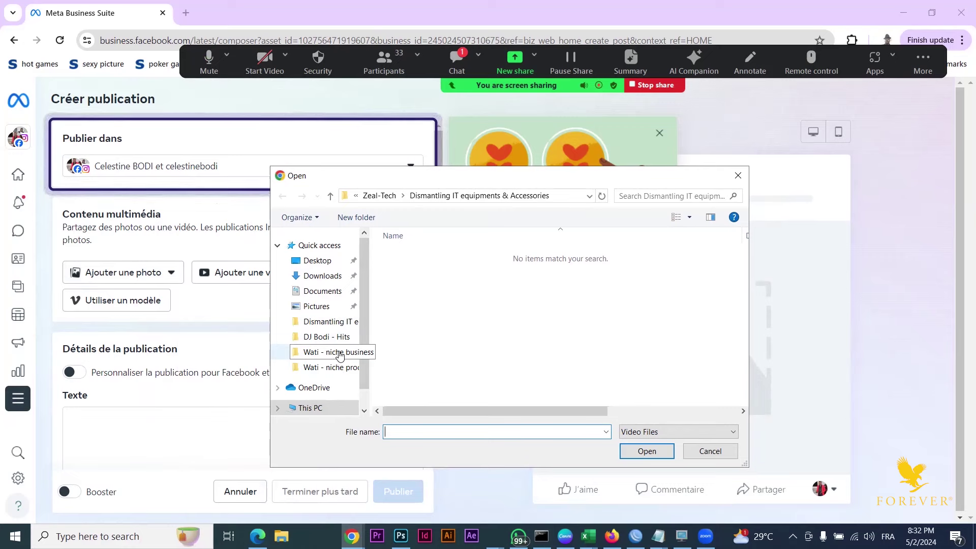
left_click(340, 353)
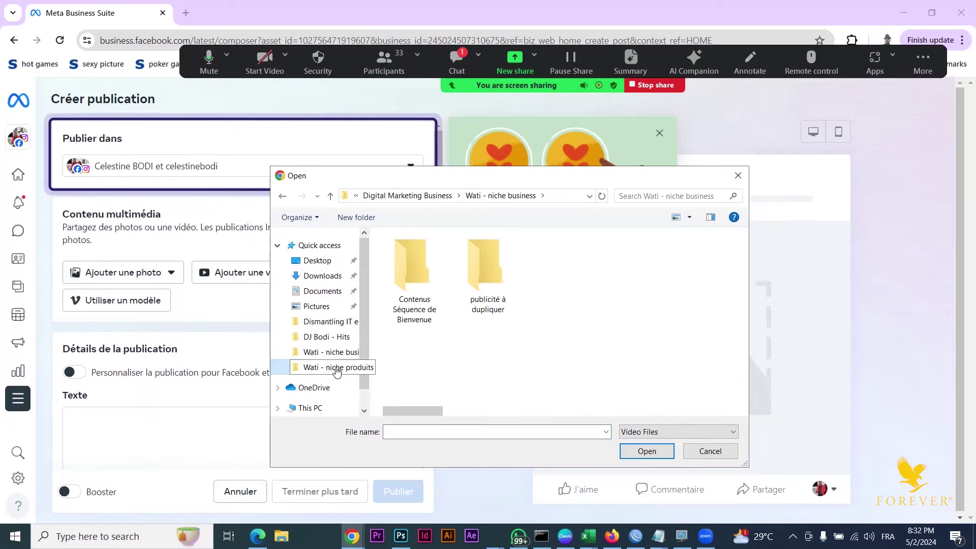
left_click(337, 371)
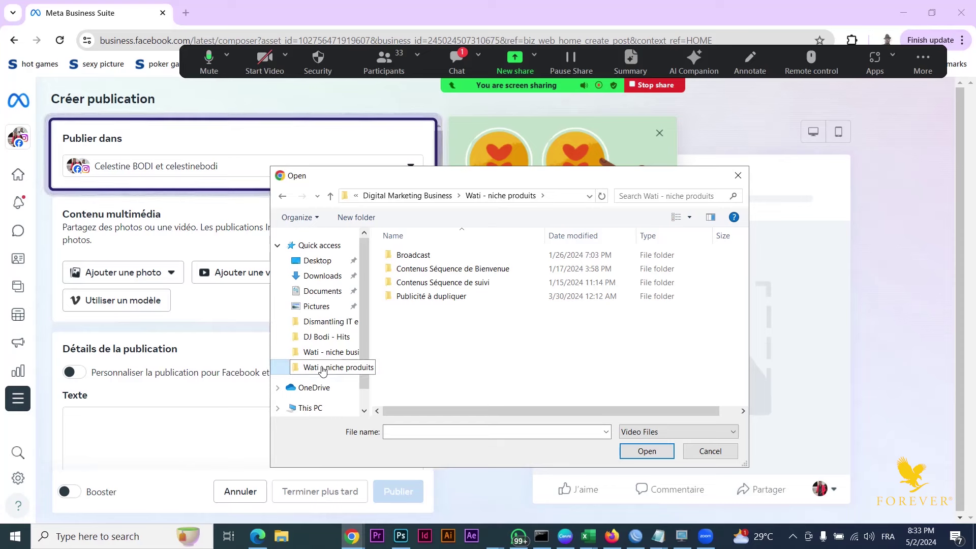
left_click(316, 408)
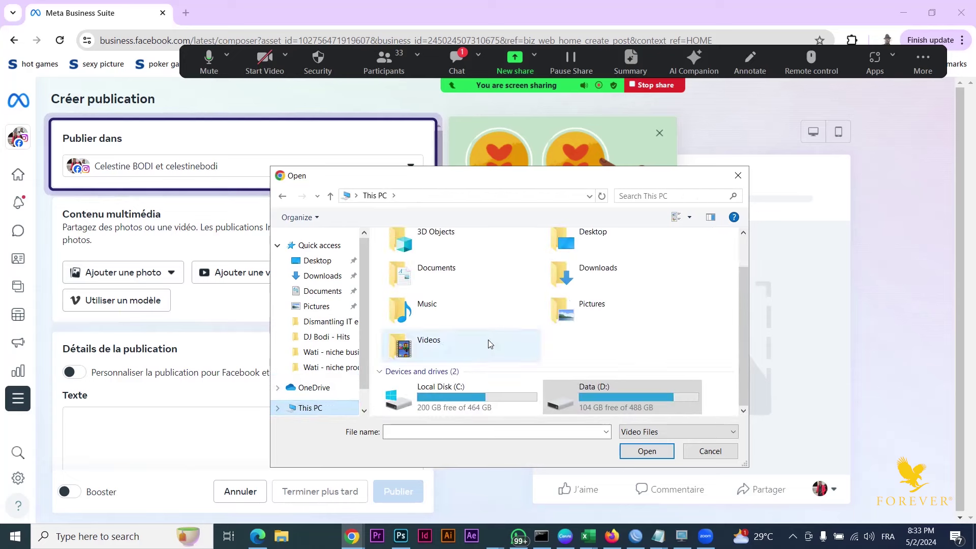
From Data (D:), go to Digital Marketing Business > Wati - niche produits > Contenus Séquence de suivi and open Séquence de suivi 1
double_click(647, 401)
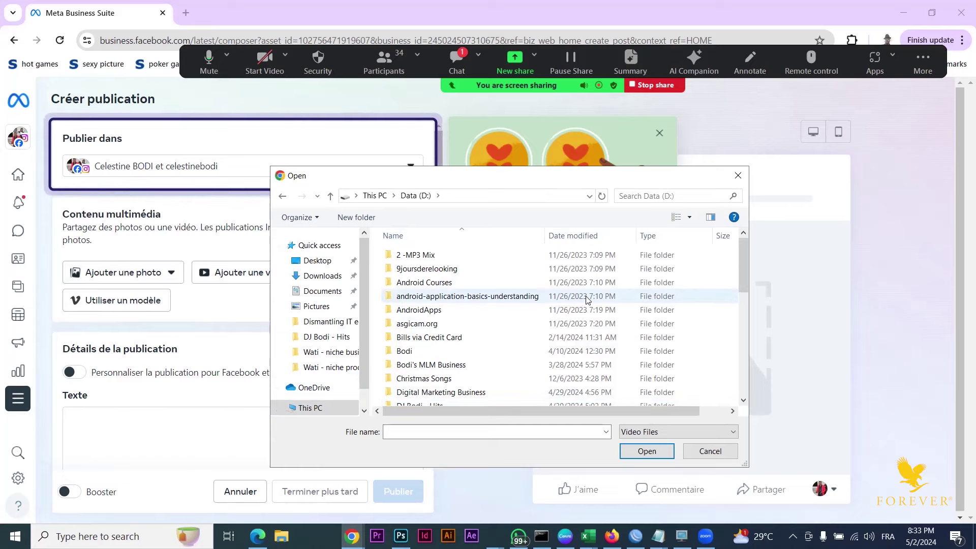
left_click(442, 396)
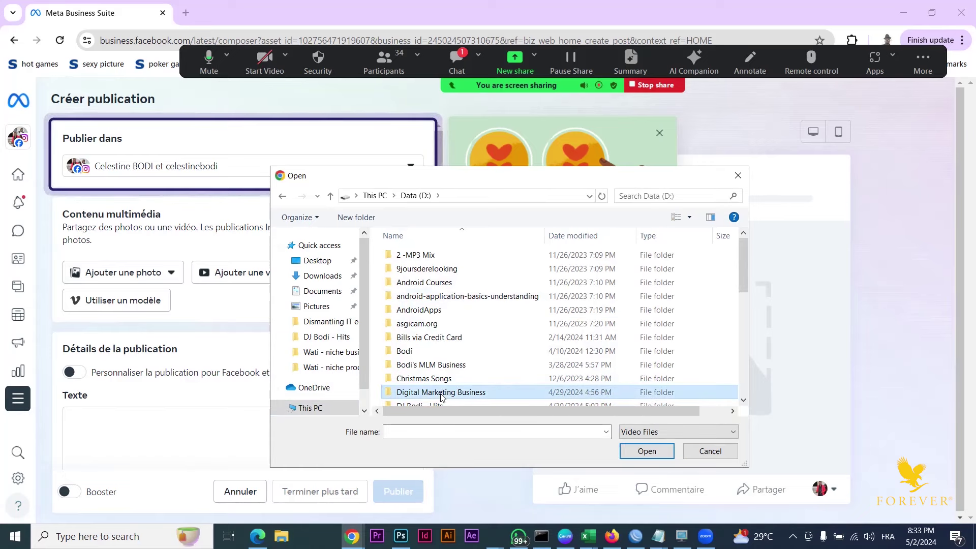
double_click(441, 392)
scroll(488, 345, "down", 3)
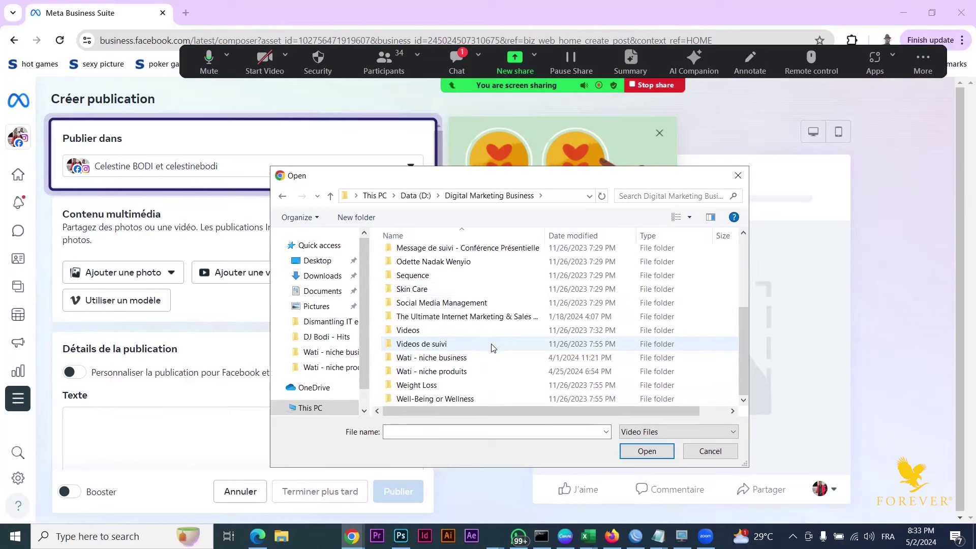
double_click(456, 371)
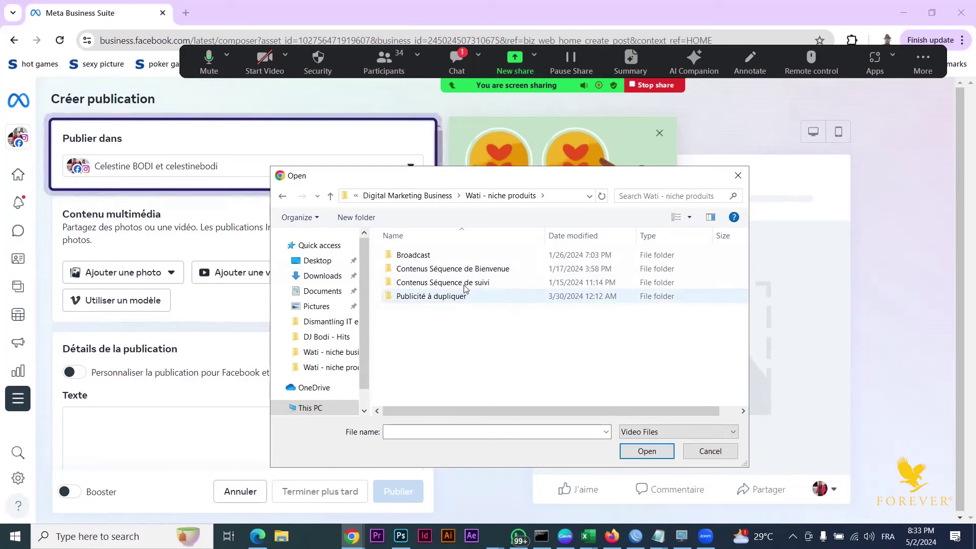
double_click(425, 284)
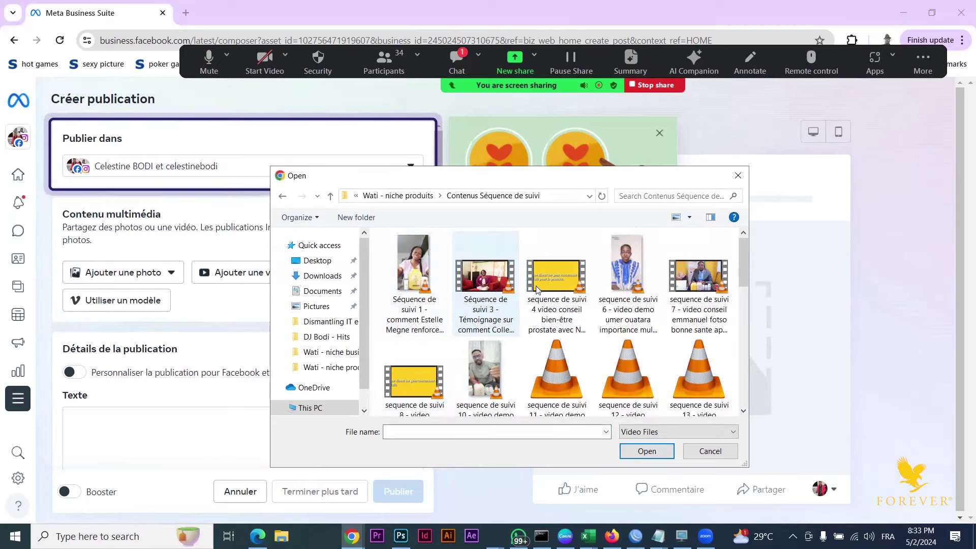
left_click(399, 263)
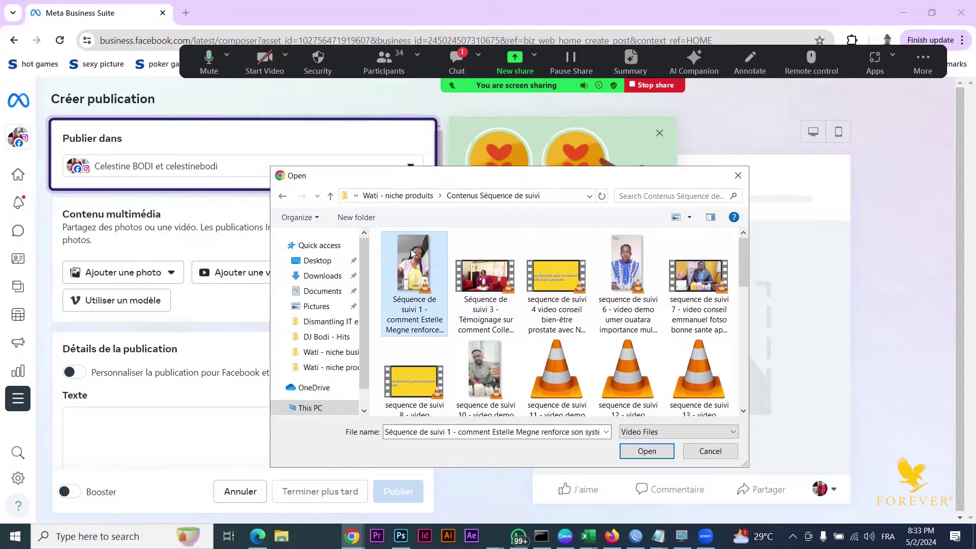
left_click(642, 451)
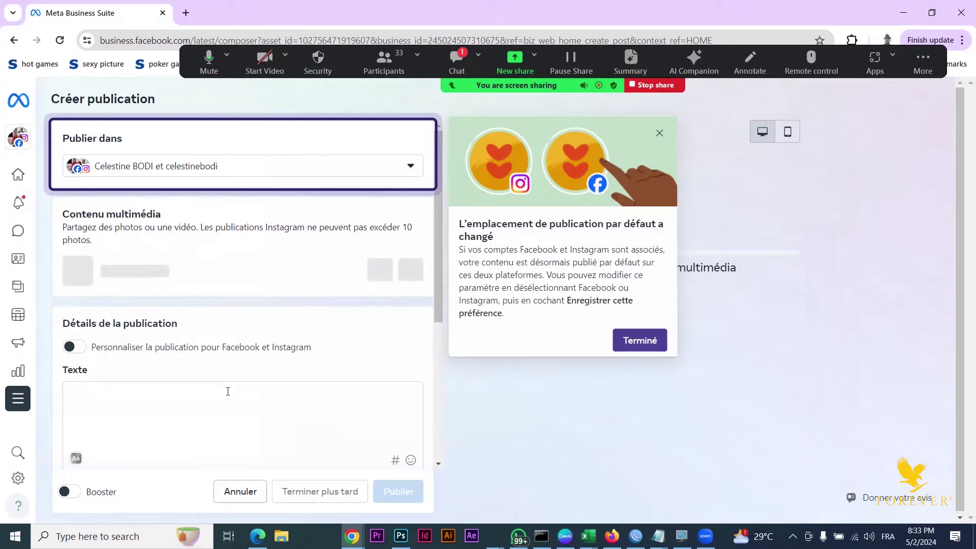
Let the 656 × 368, 2:07 video finish importing and review its incorrect-Instagram-proportions warning
scroll(228, 391, "down", 1)
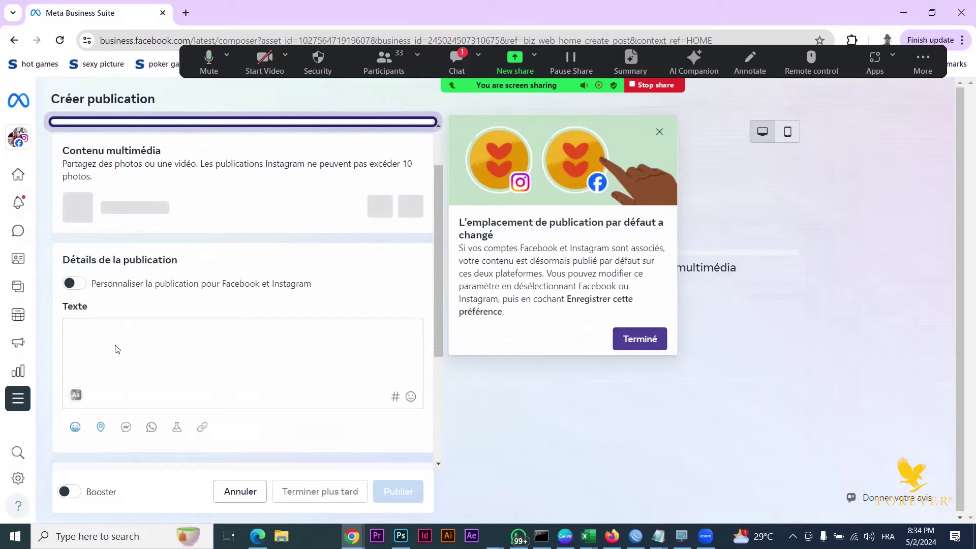
mouse_move(409, 480)
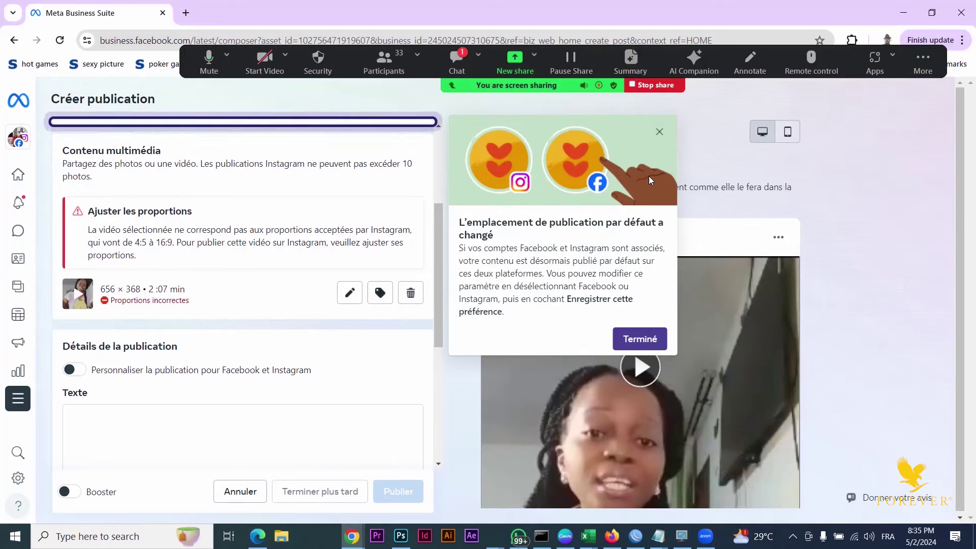
Close the default-placement notice and enter 'fgvcgvhvdhbhb' as the post text
left_click(660, 130)
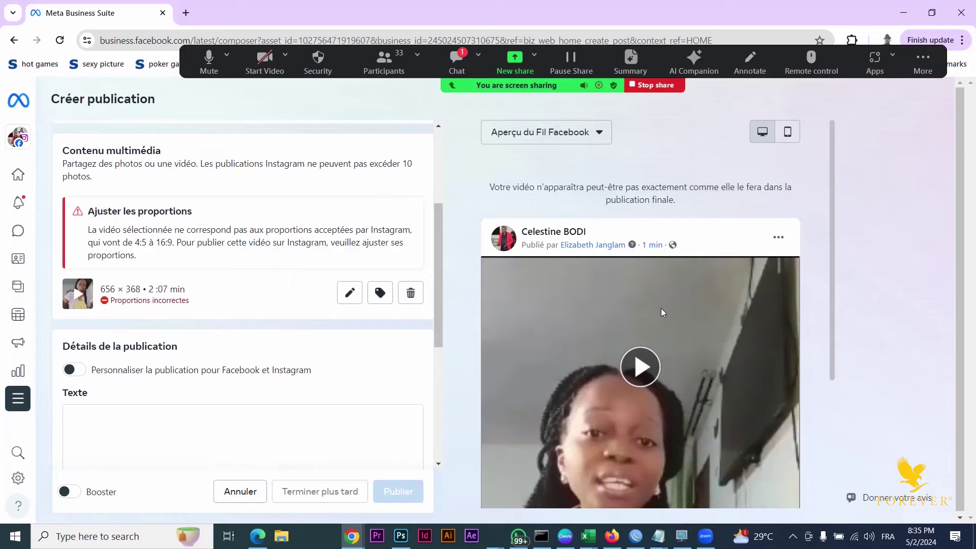
scroll(653, 293, "down", 4)
scroll(652, 294, "up", 2)
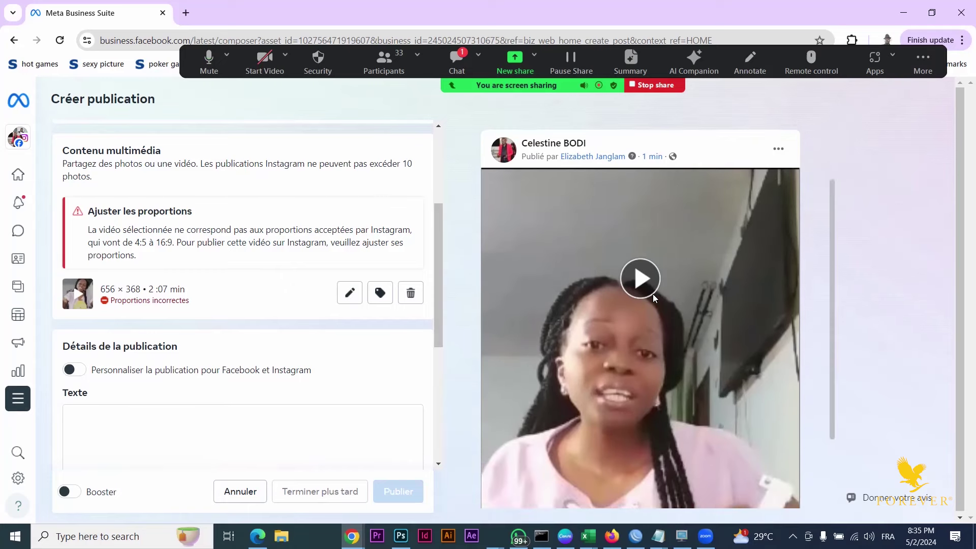
scroll(652, 293, "up", 2)
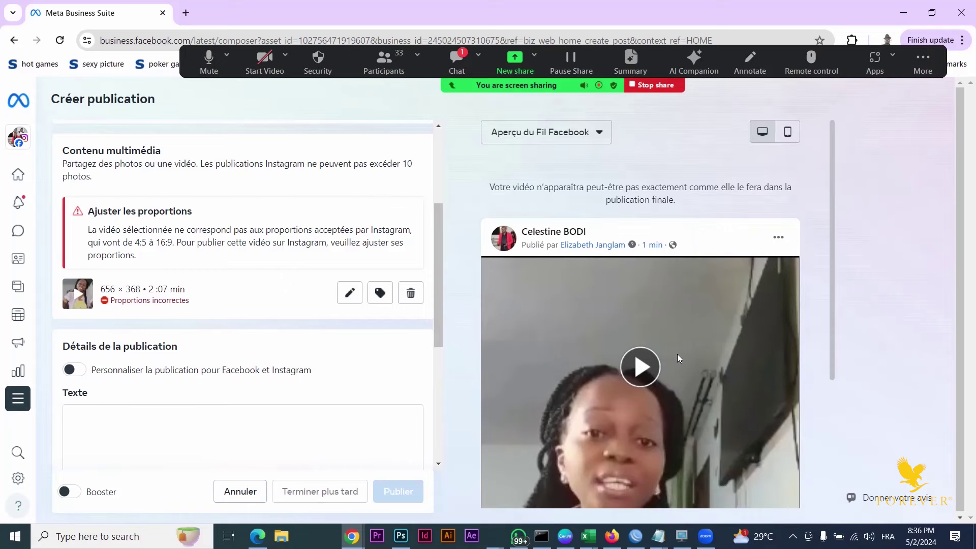
scroll(677, 353, "down", 5)
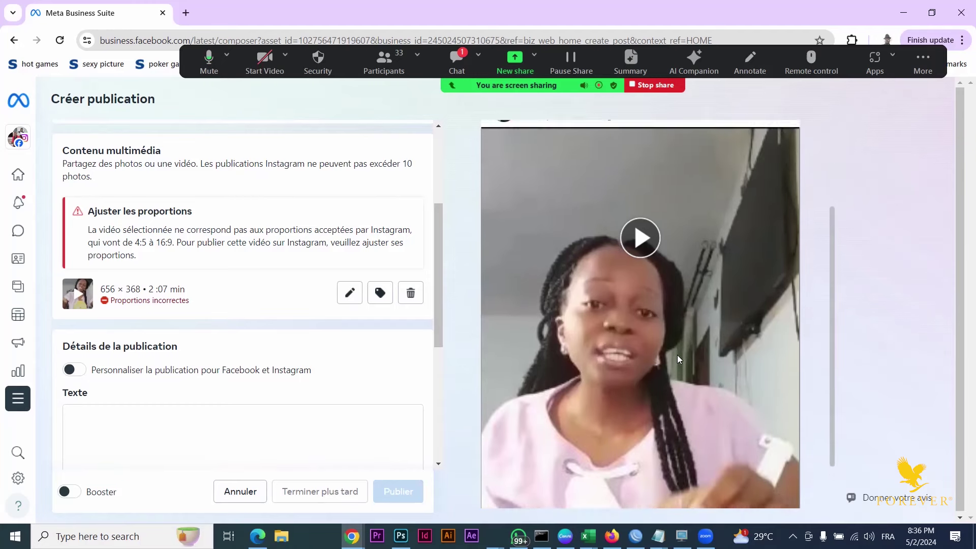
scroll(677, 359, "up", 5)
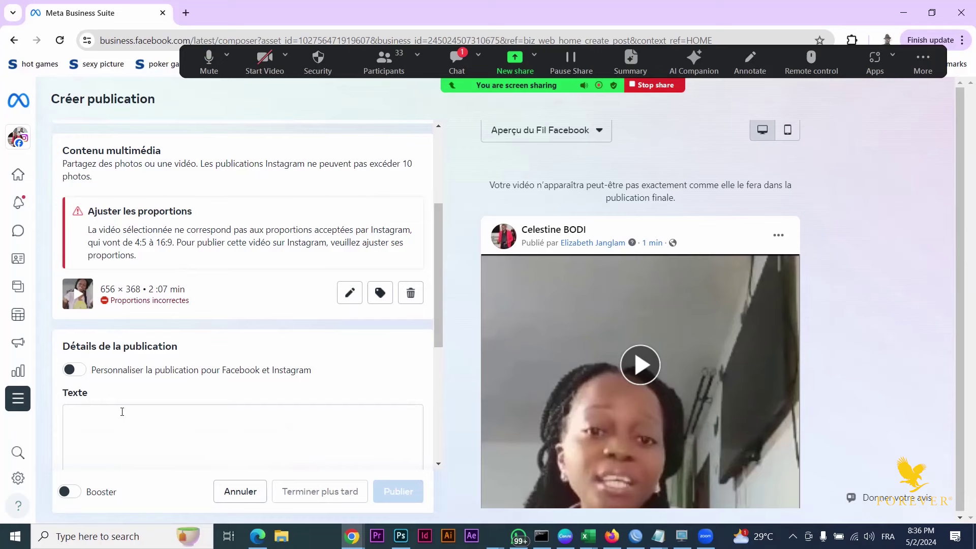
left_click(86, 416)
type("fgvcgvhvdhbhb")
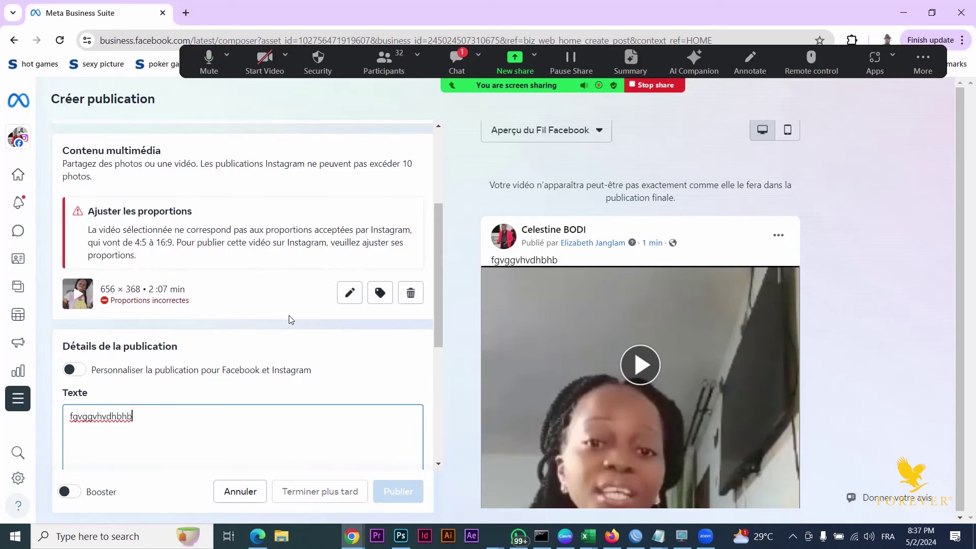
In the video editor, trim the clip to run from 00:00.00 to 00:59.71
left_click(351, 292)
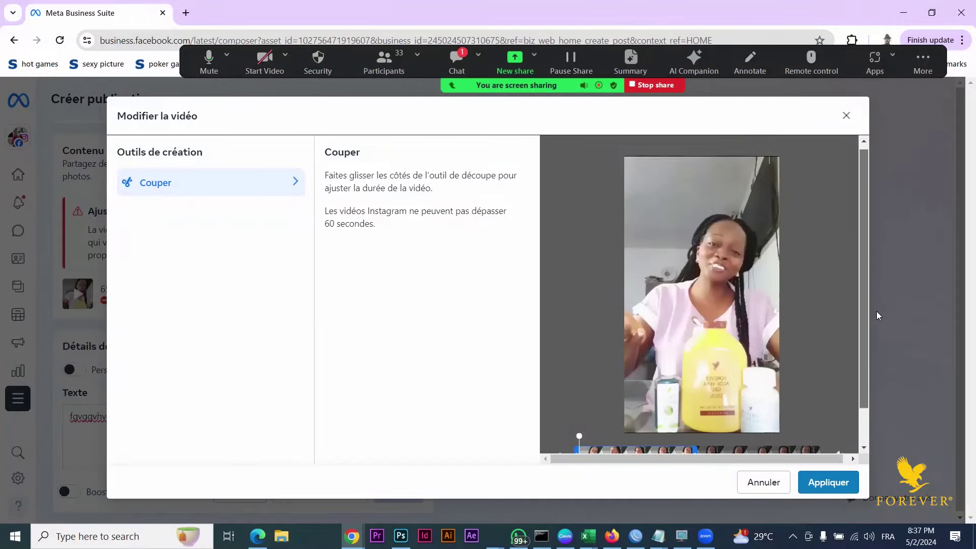
scroll(876, 312, "down", 1)
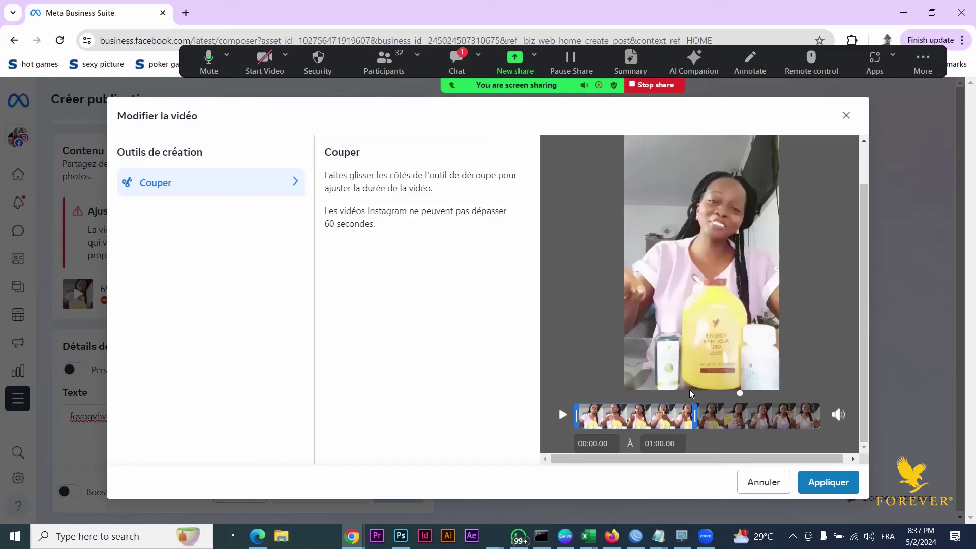
left_click_drag(596, 393, 604, 393)
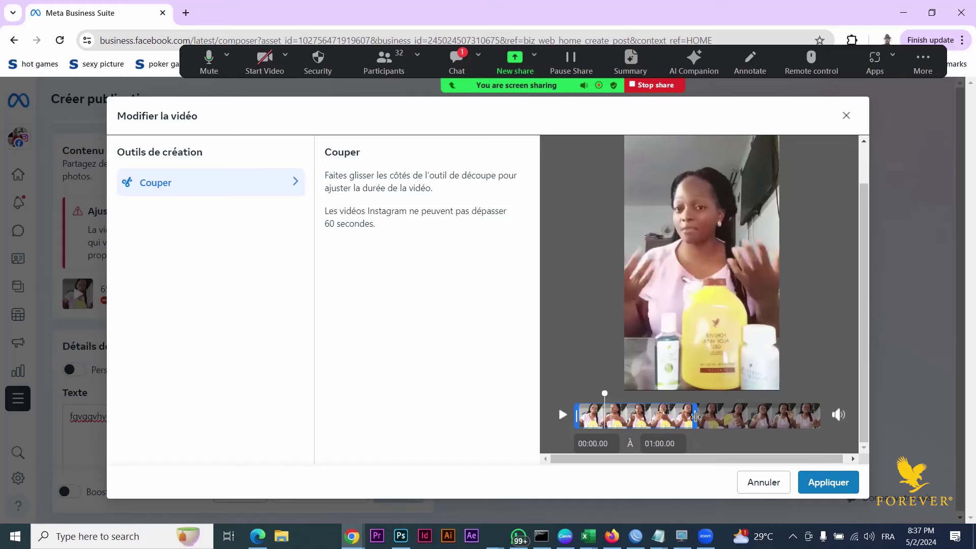
left_click_drag(694, 416, 730, 420)
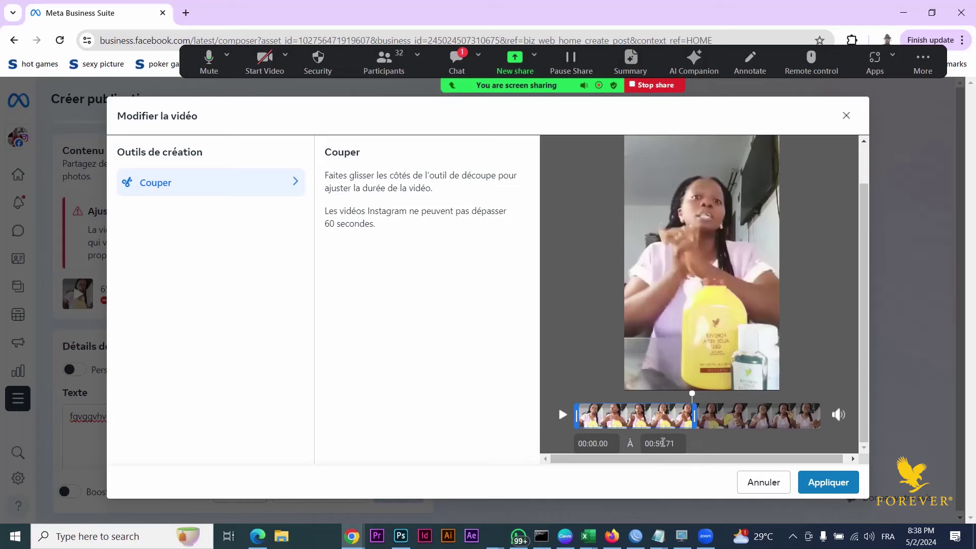
Correct the trim end time back to 00:59.71 and apply the trim
double_click(646, 442)
type("01")
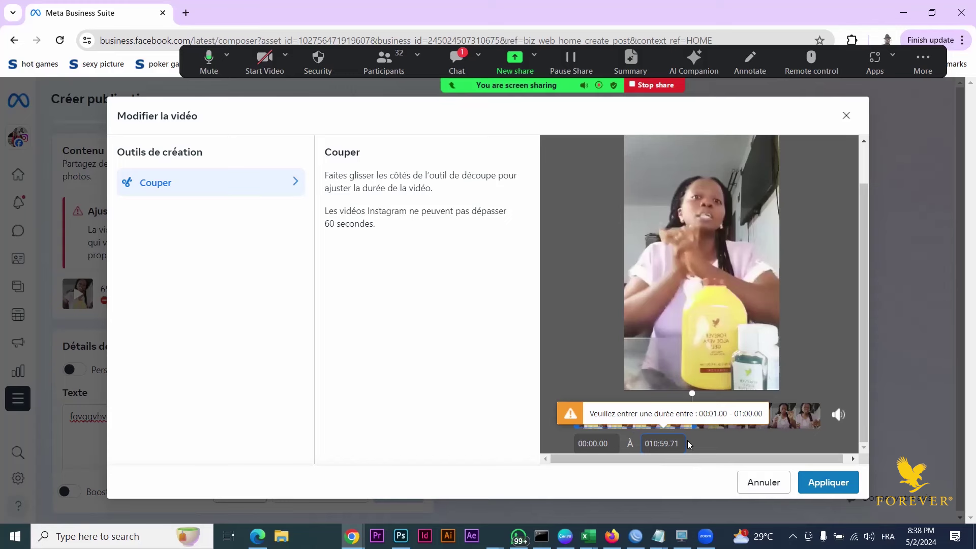
key("BackSpace")
key("BackSpace")
type("0")
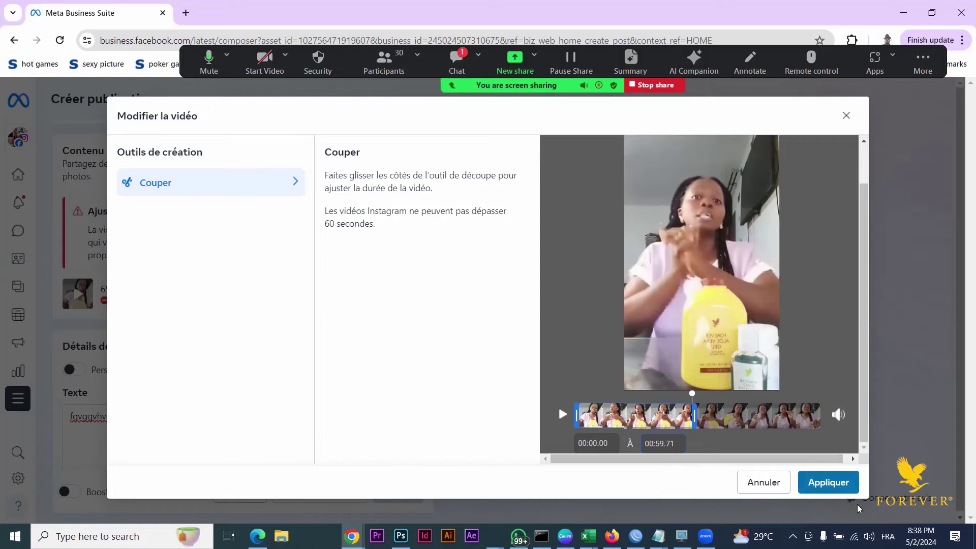
left_click(827, 484)
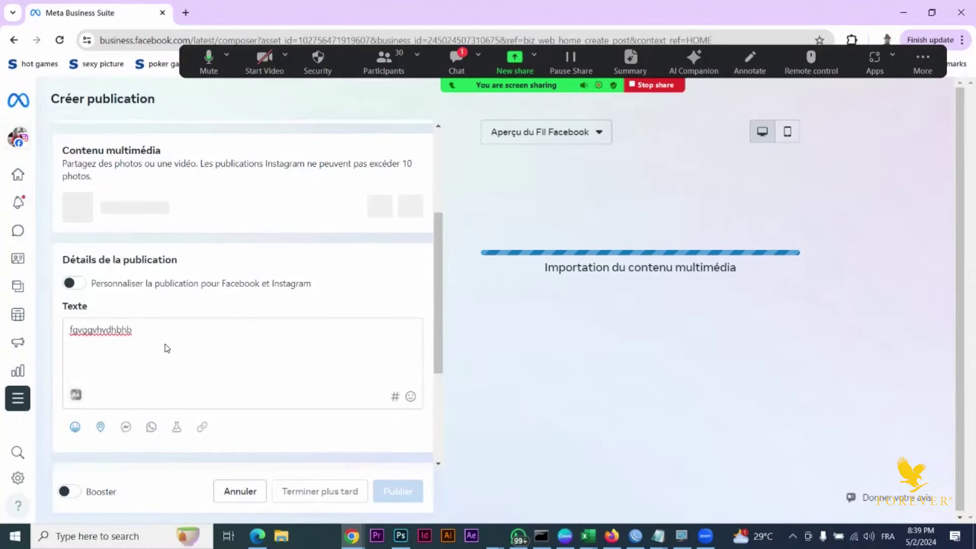
Select the entire existing caption in the Texte box
left_click_drag(138, 328, 50, 334)
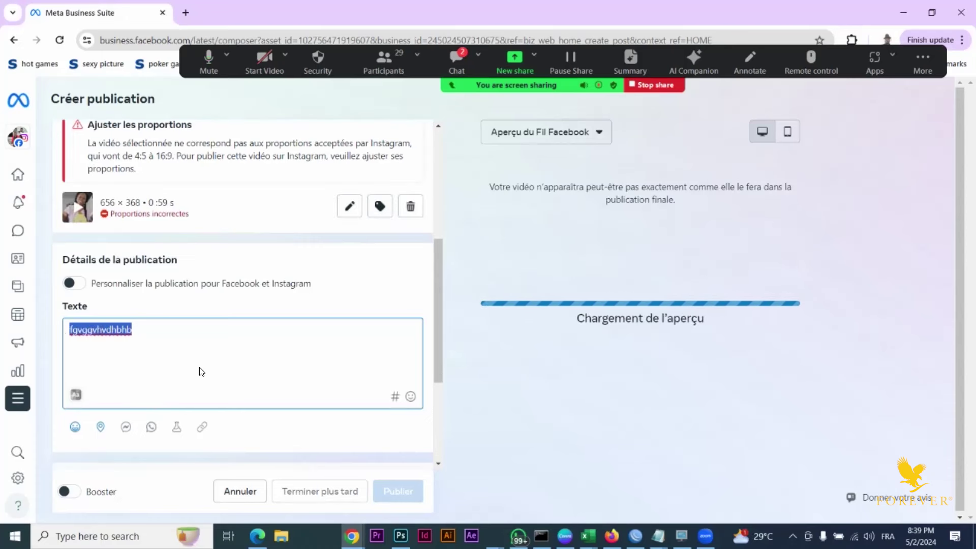
Replace the selected caption with 'fcg' and review the Facebook feed preview
type("fcggvyvyvvghv")
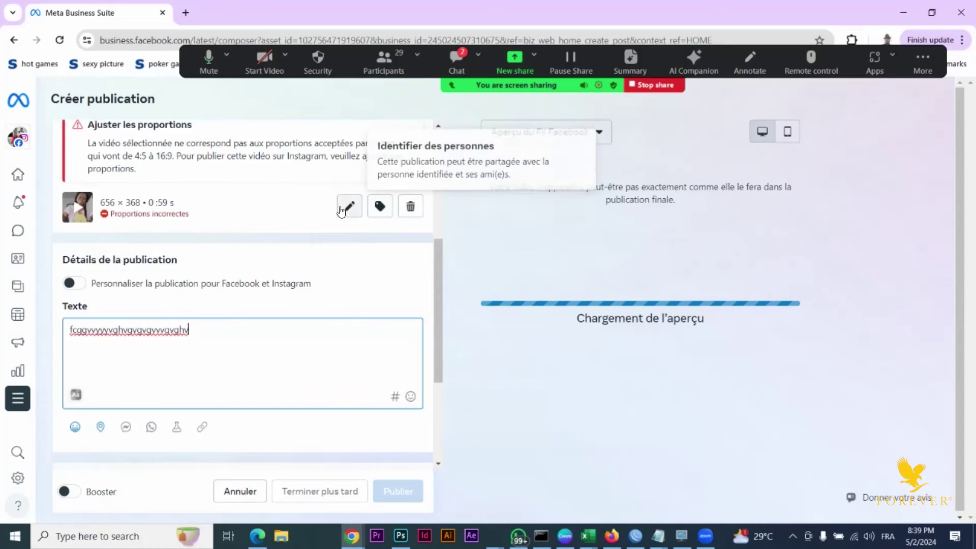
scroll(269, 164, "up", 1)
scroll(270, 164, "up", 2)
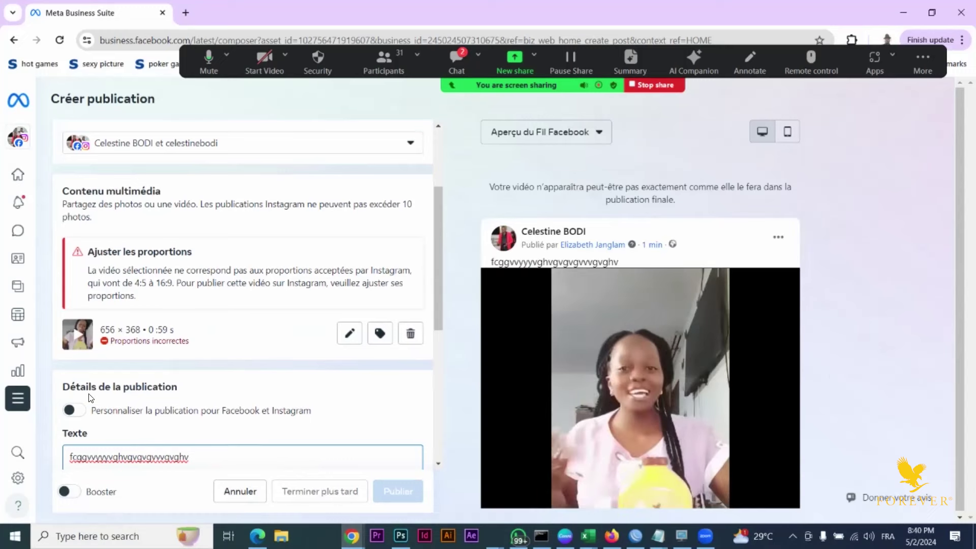
scroll(92, 396, "down", 5)
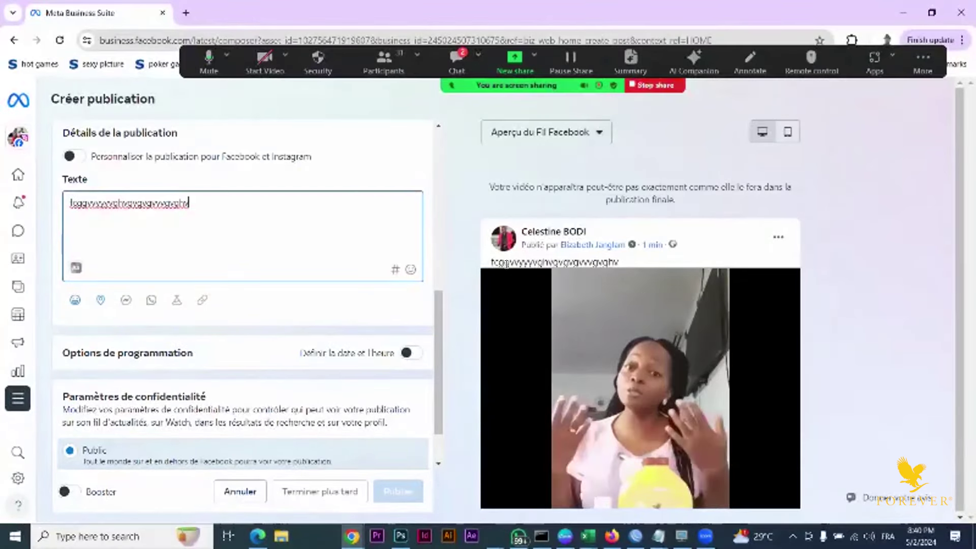
Add caption lines 'dxfcgvcgv' and 'gcgv g', followed by an empty line
scroll(687, 287, "down", 3)
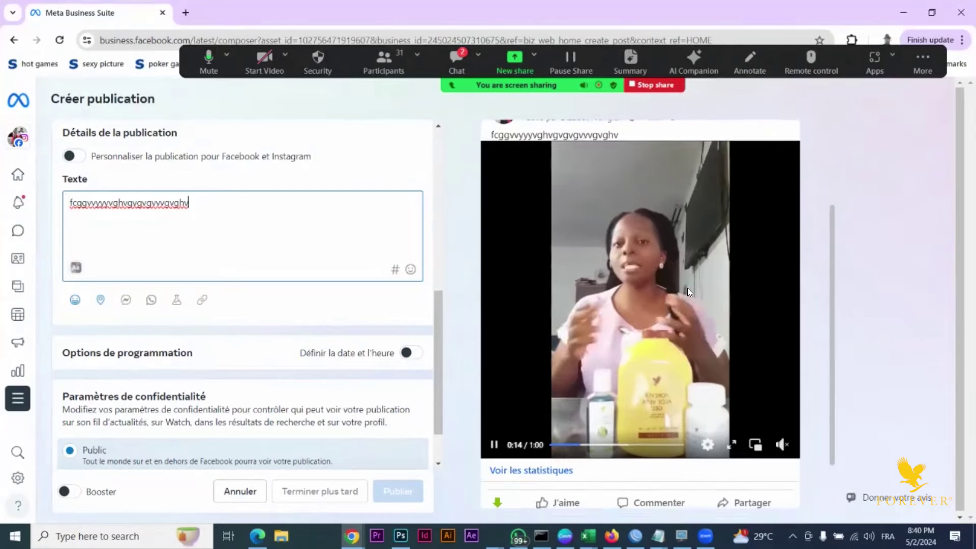
scroll(688, 288, "up", 3)
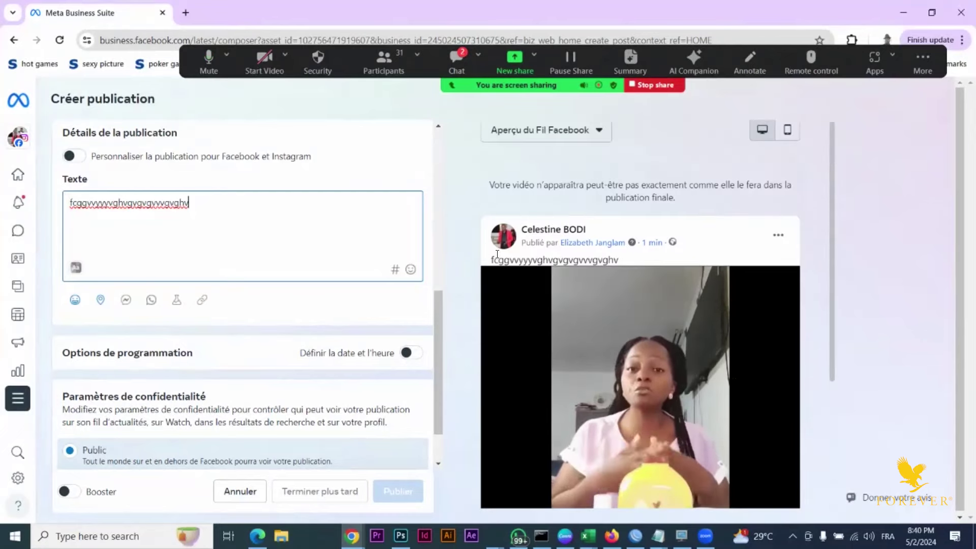
key("Return")
type("dxfcgvcgv")
key("Return")
type("gcgv g")
key("Return")
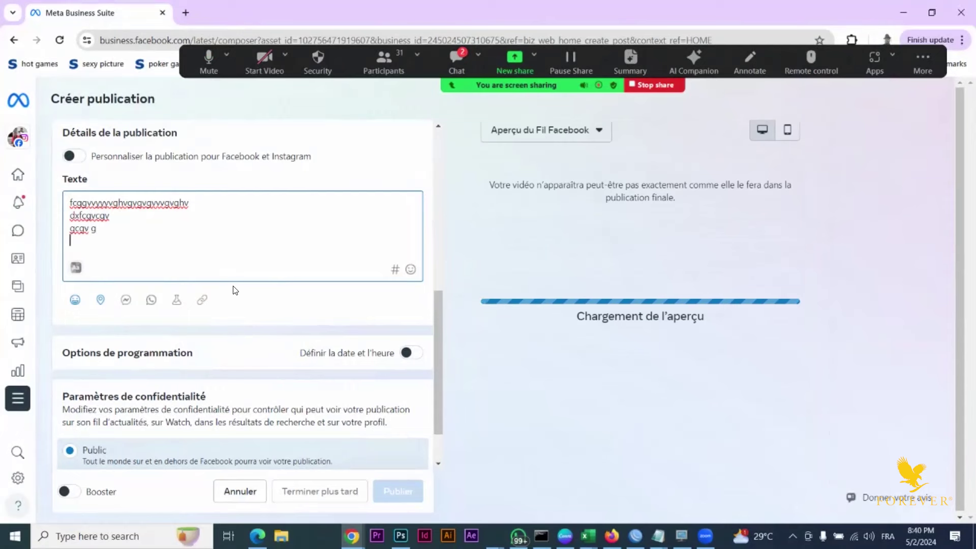
Turn on 'Personnaliser la publication pour Facebook et Instagram'
scroll(235, 290, "down", 1)
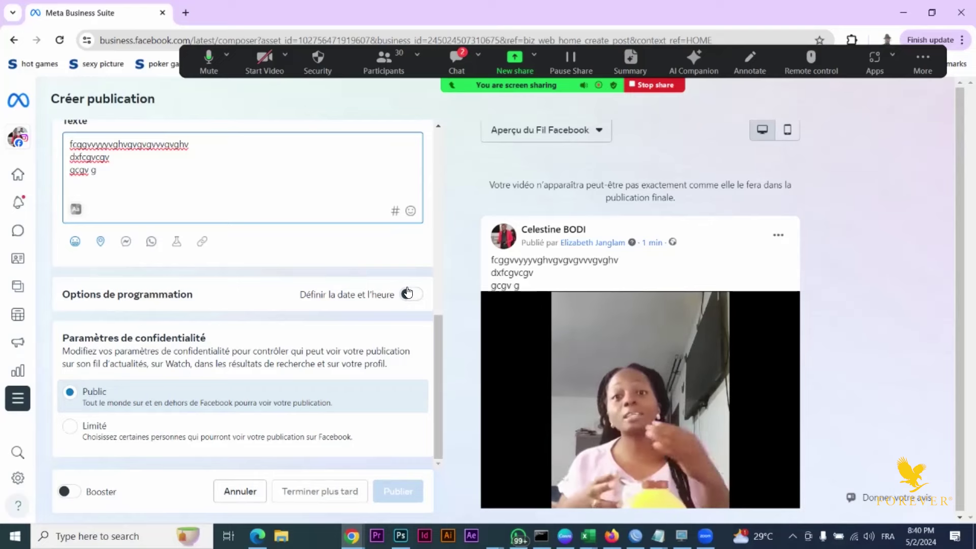
scroll(283, 257, "up", 4)
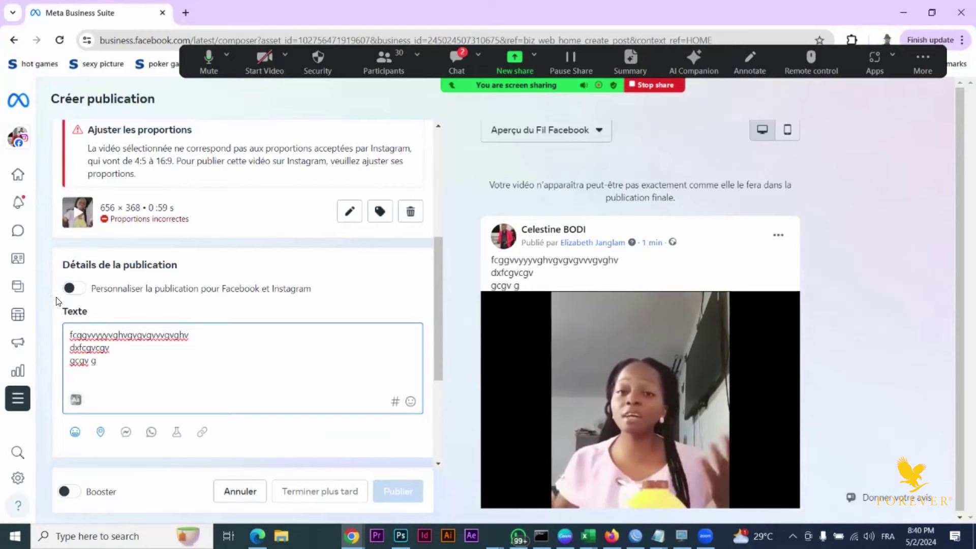
left_click(75, 289)
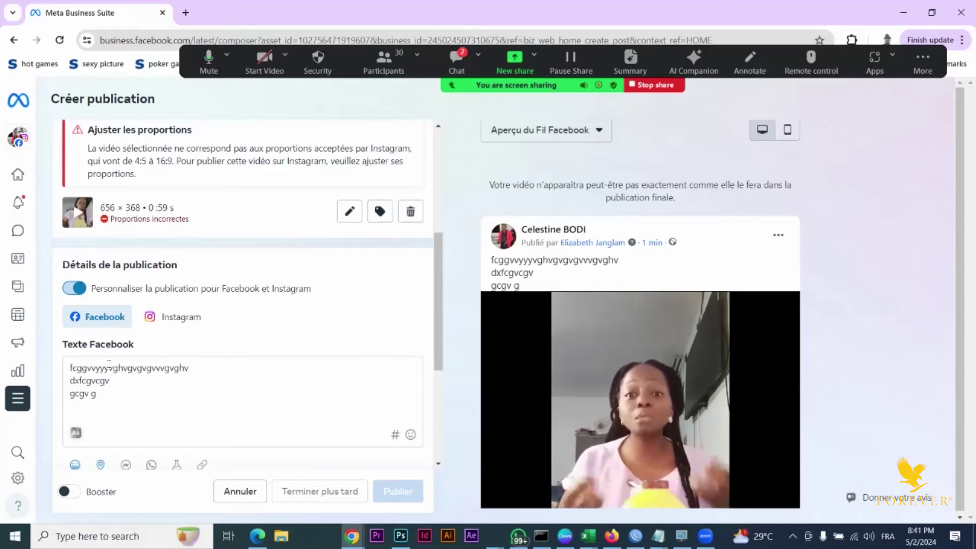
Check the Instagram caption version, then switch per-platform customisation back off
left_click(167, 322)
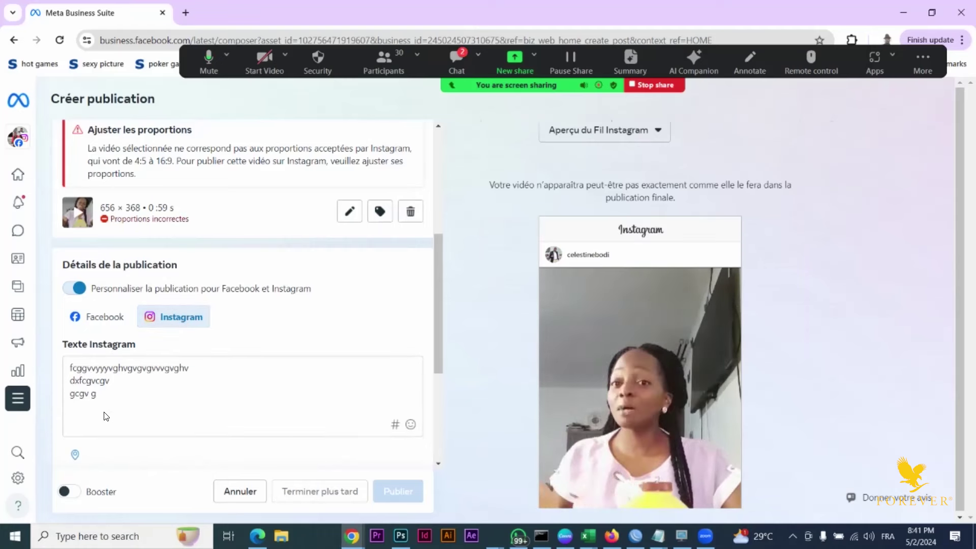
left_click_drag(97, 395, 63, 372)
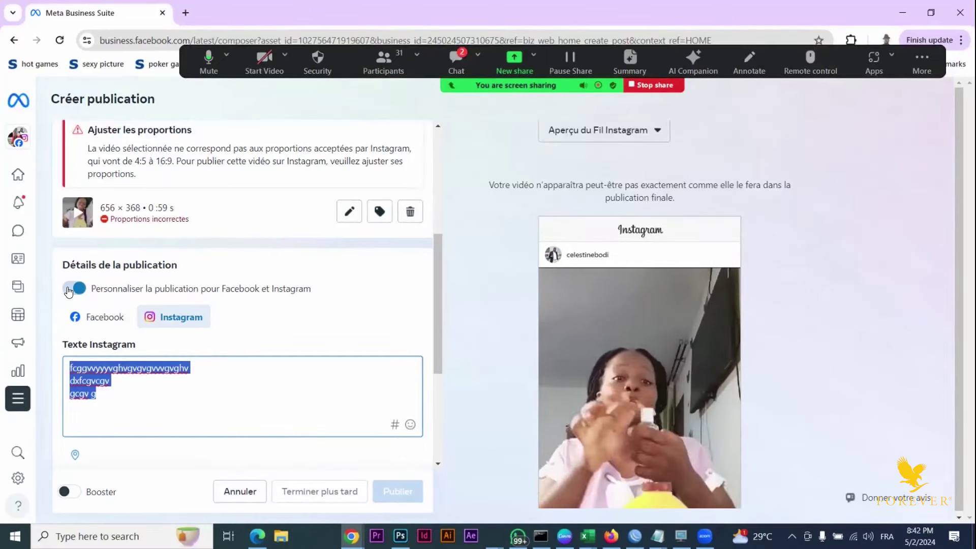
left_click(69, 290)
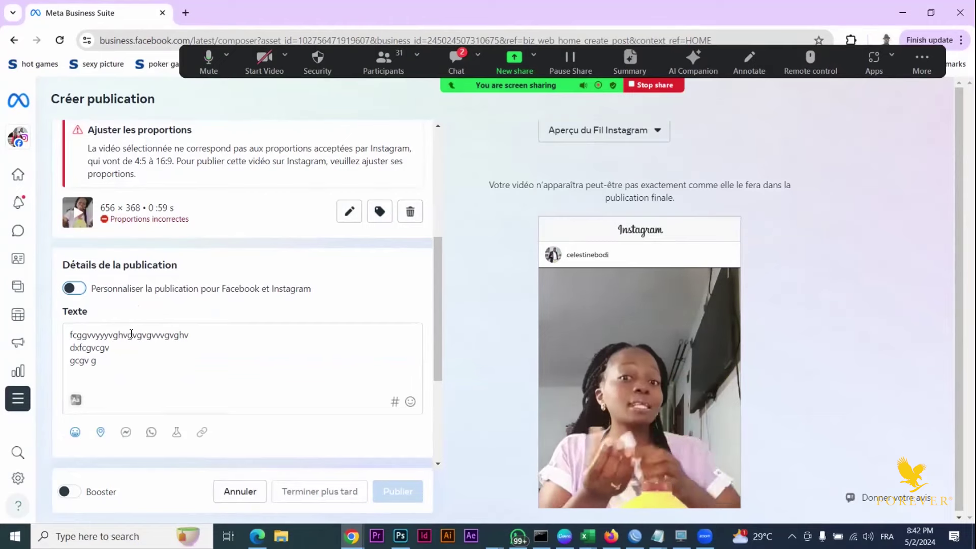
Turn on scheduling with the publish date 2 mai 2024
scroll(136, 338, "down", 2)
scroll(137, 279, "down", 1)
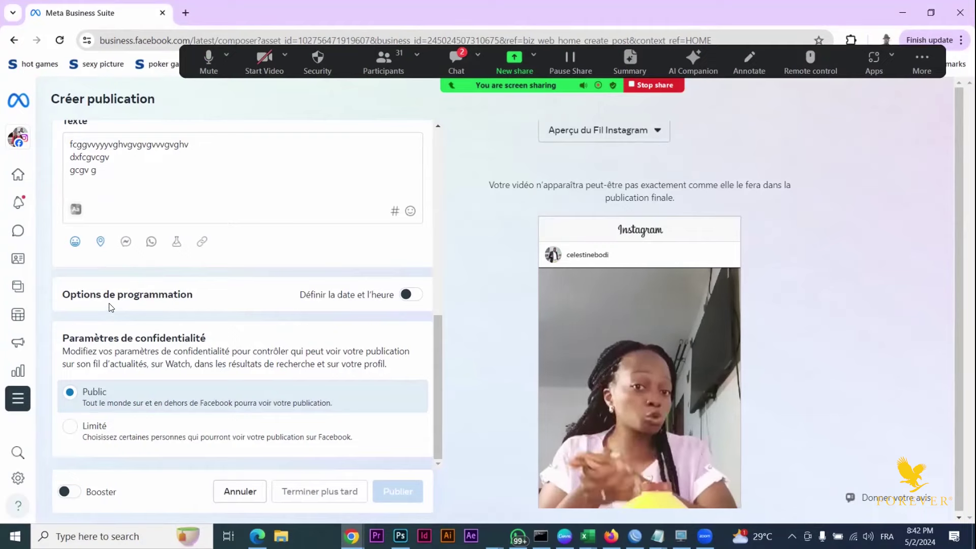
left_click(410, 295)
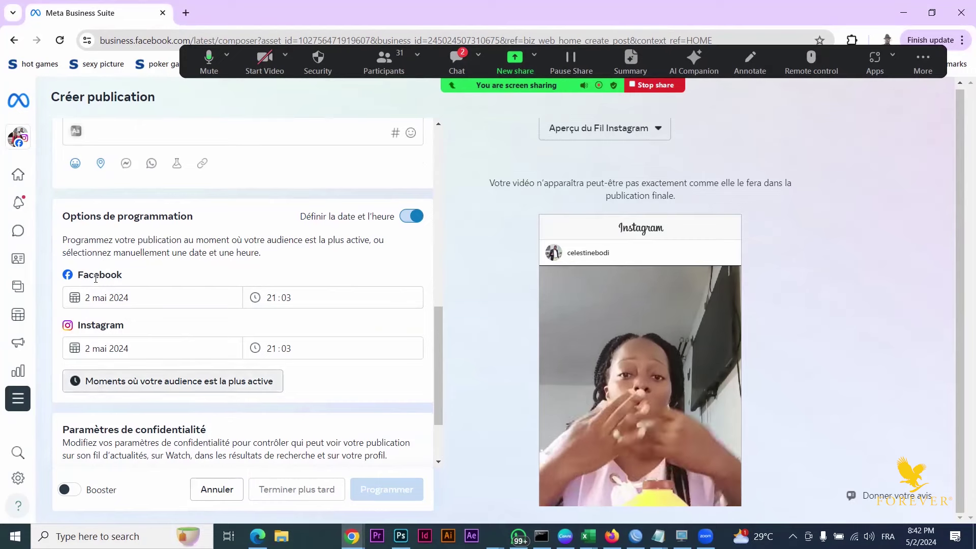
left_click(127, 295)
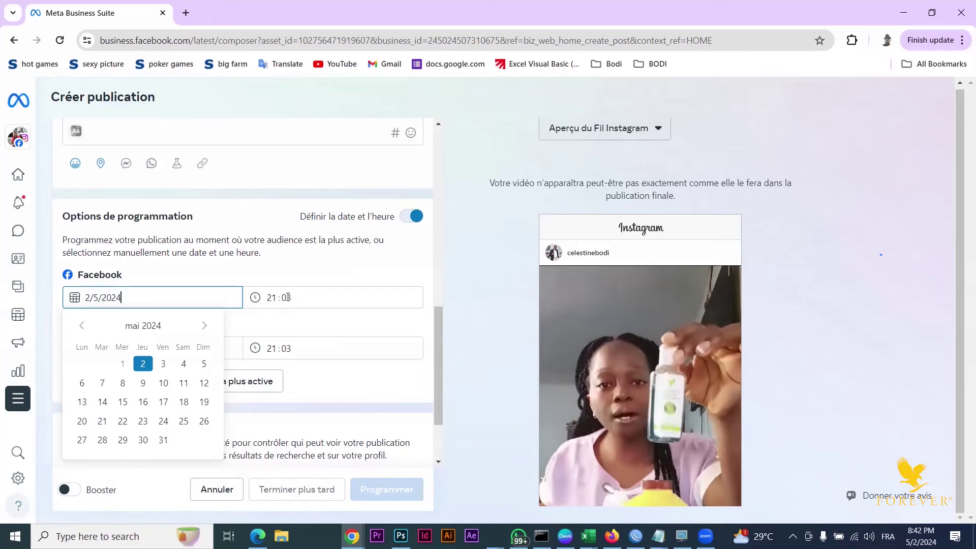
left_click(292, 298)
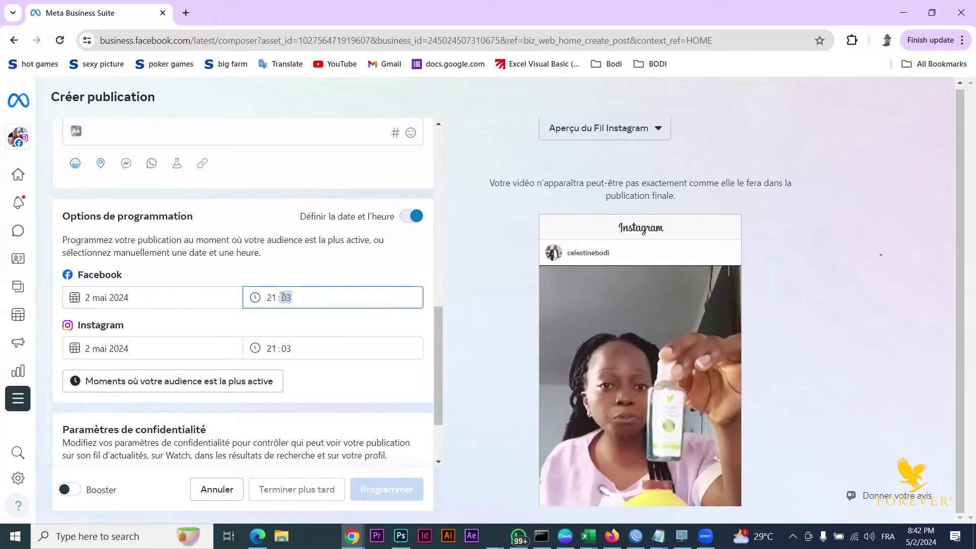
left_click(256, 301)
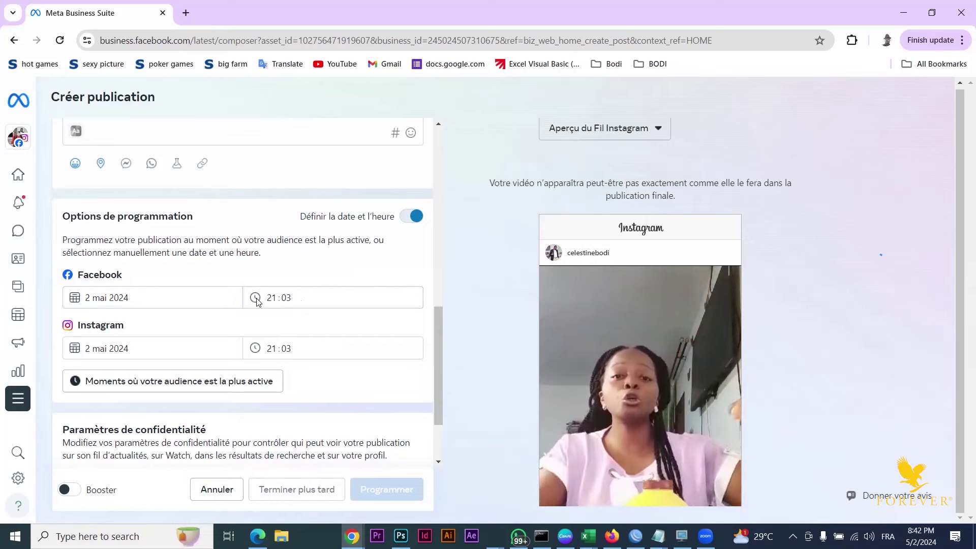
Set the Facebook publish time to 22:03
left_click(273, 299)
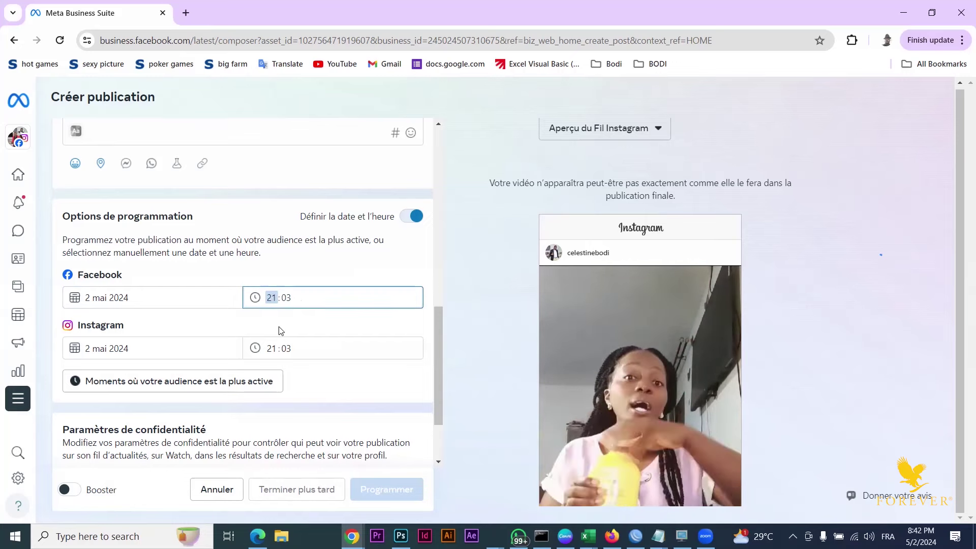
type("10")
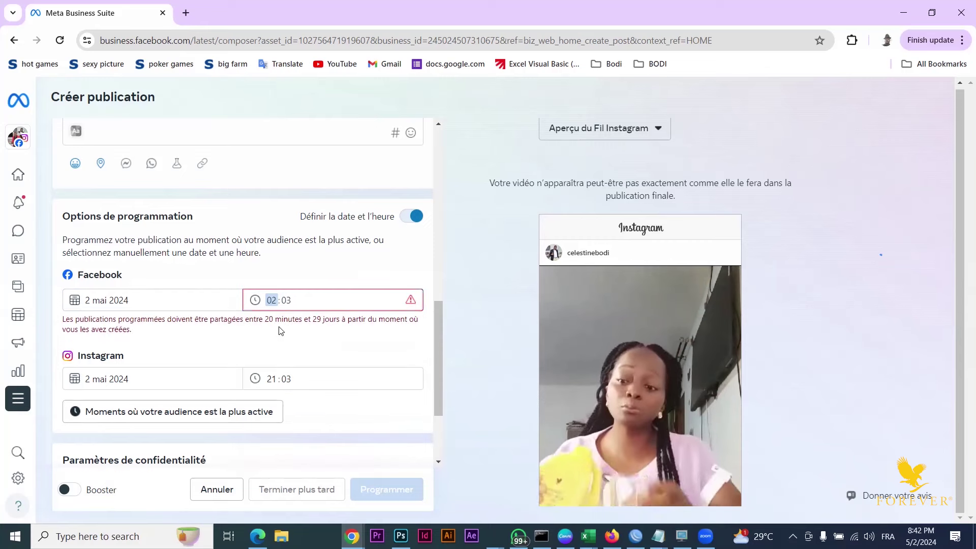
type("2")
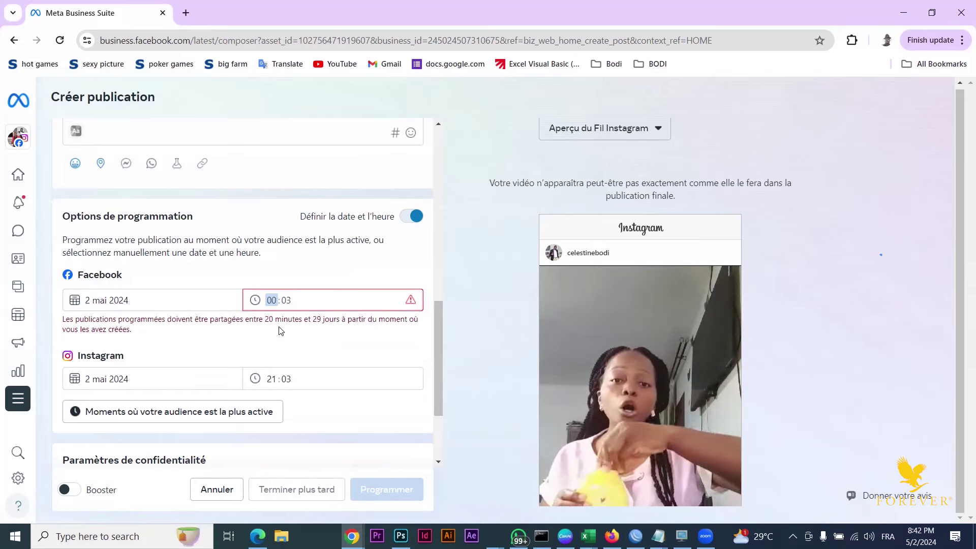
type("21")
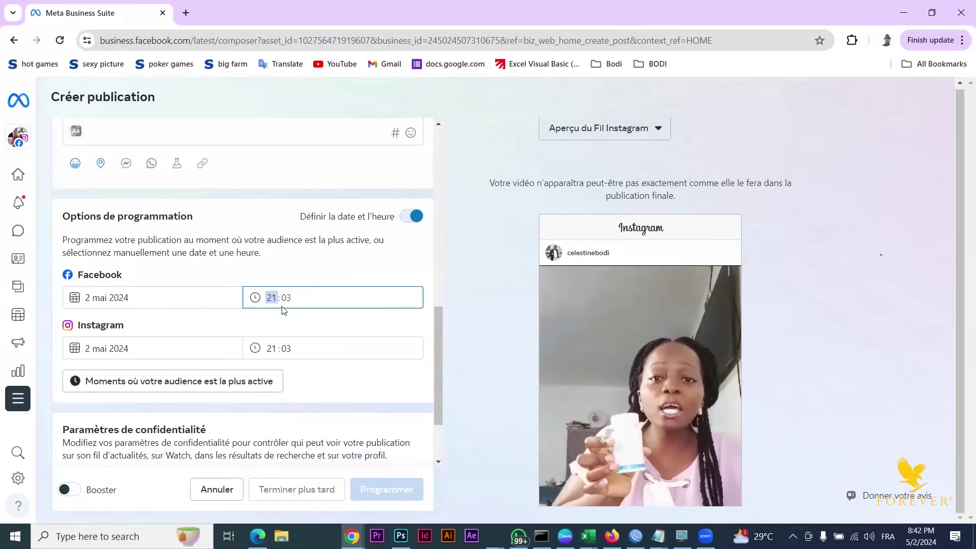
type("10")
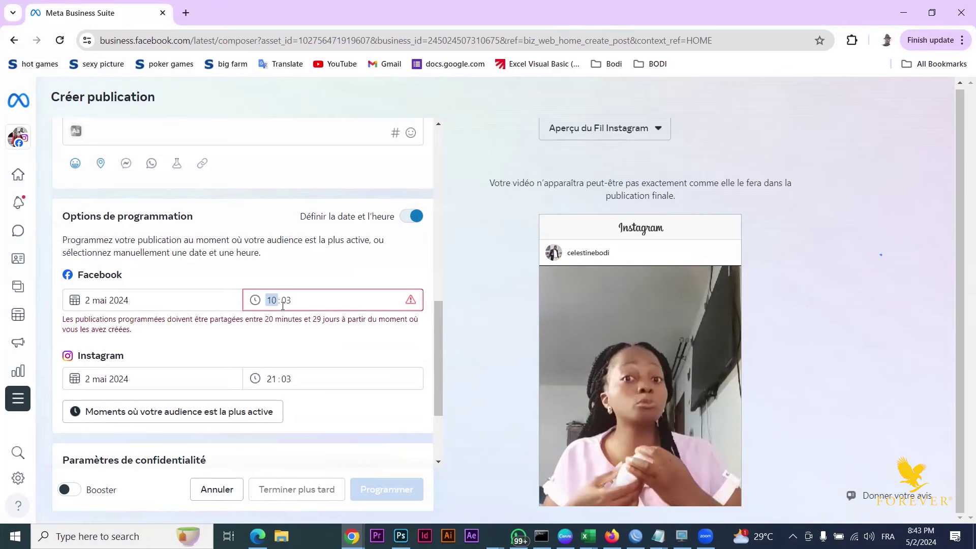
type("2")
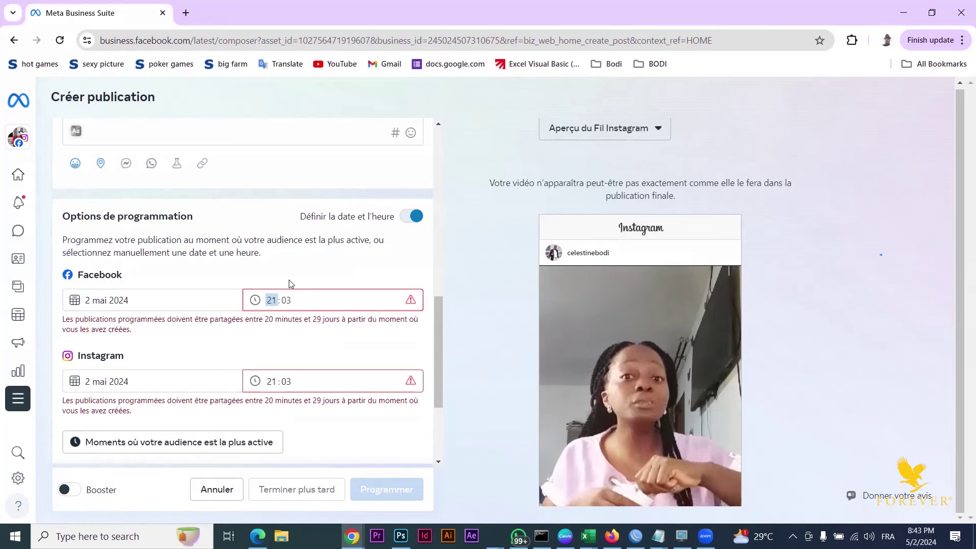
left_click(305, 301)
left_click(272, 301)
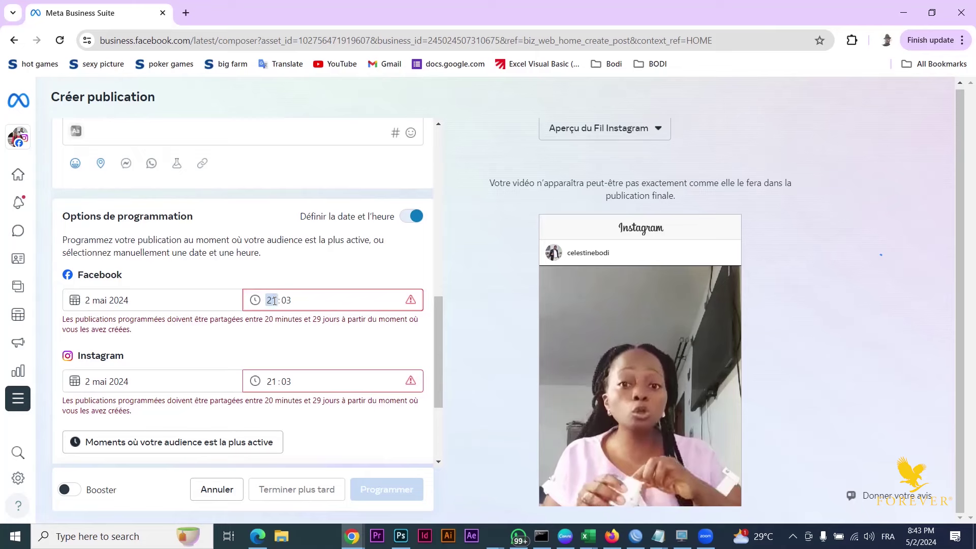
key("Up")
Set the Instagram publish time to 22:03
left_click(272, 350)
type("02")
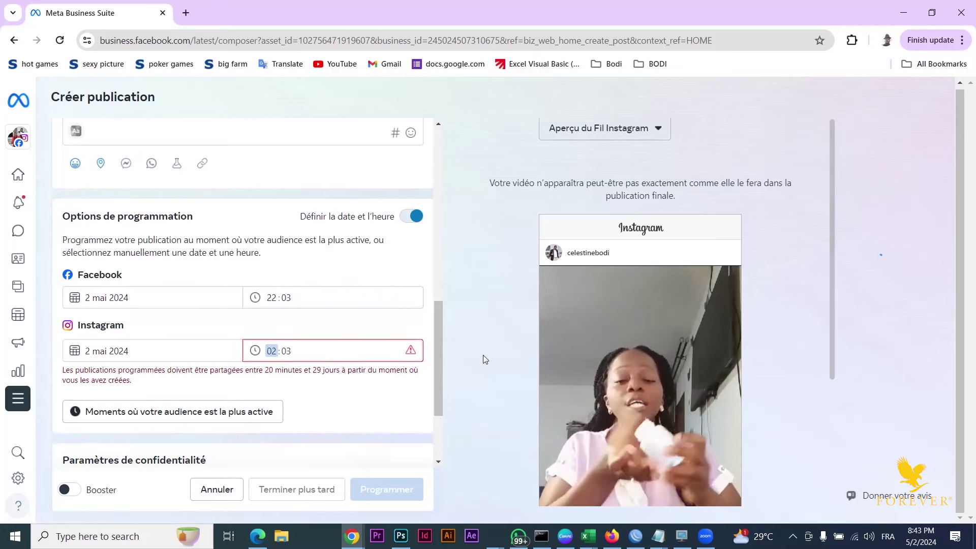
type("2")
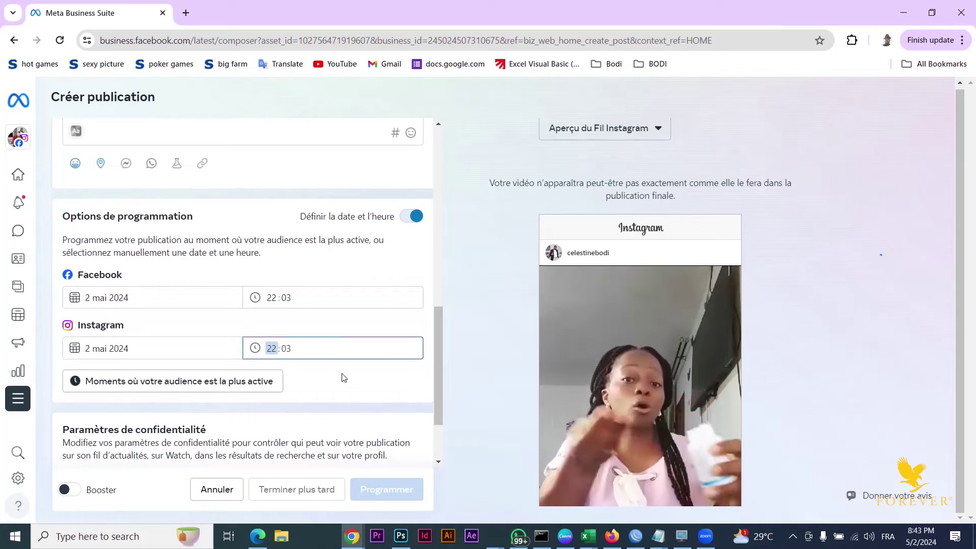
scroll(344, 377, "down", 1)
Switch off the 'Définir la date et l'heure' toggle in Options de programmation
scroll(305, 351, "up", 1)
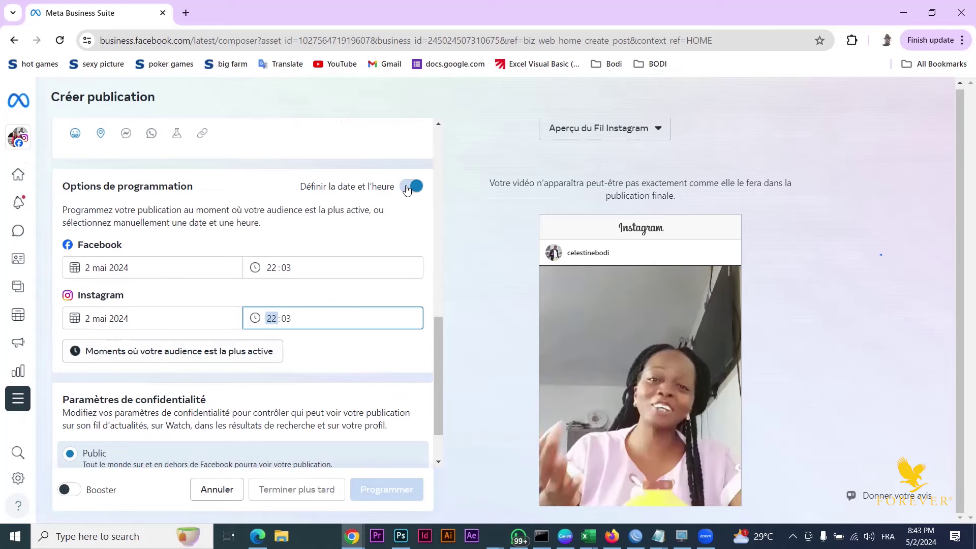
left_click(405, 190)
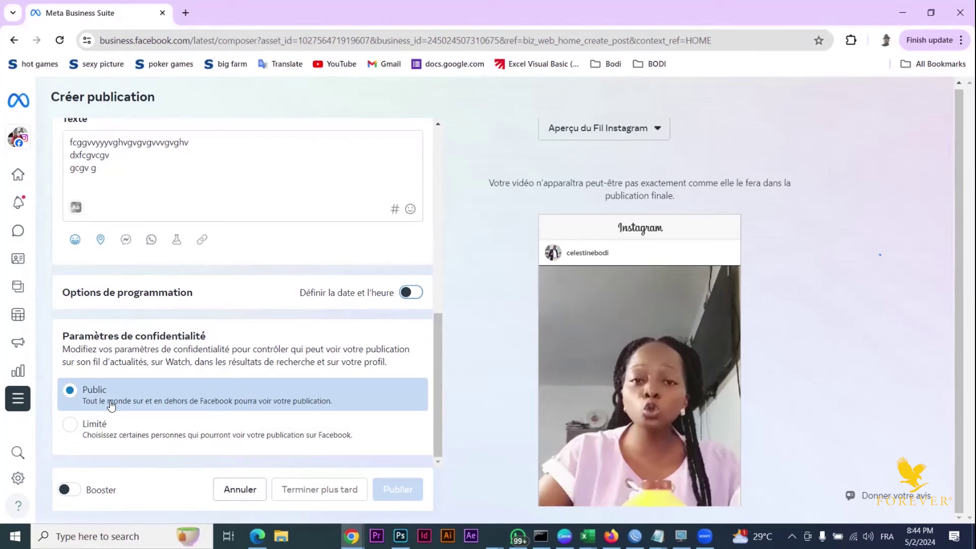
left_click(127, 395)
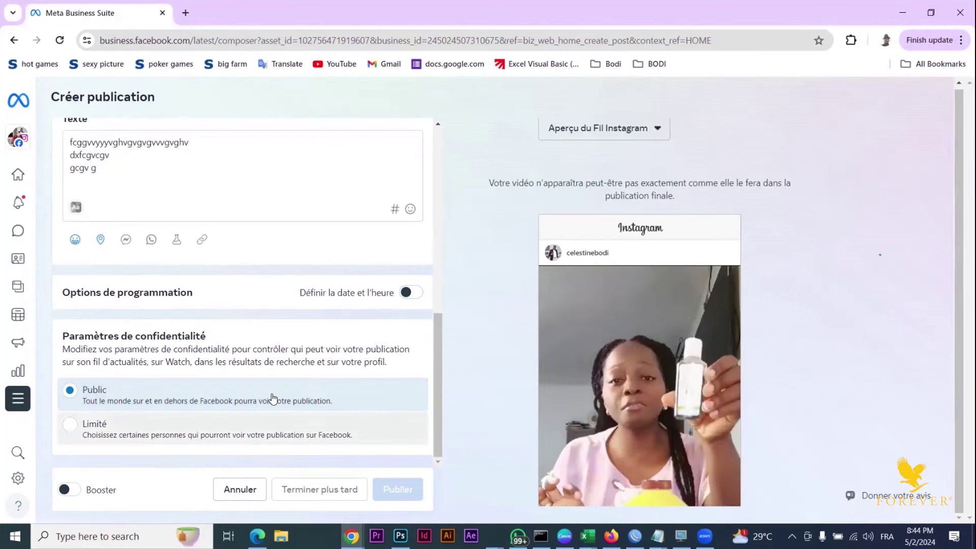
mouse_move(403, 498)
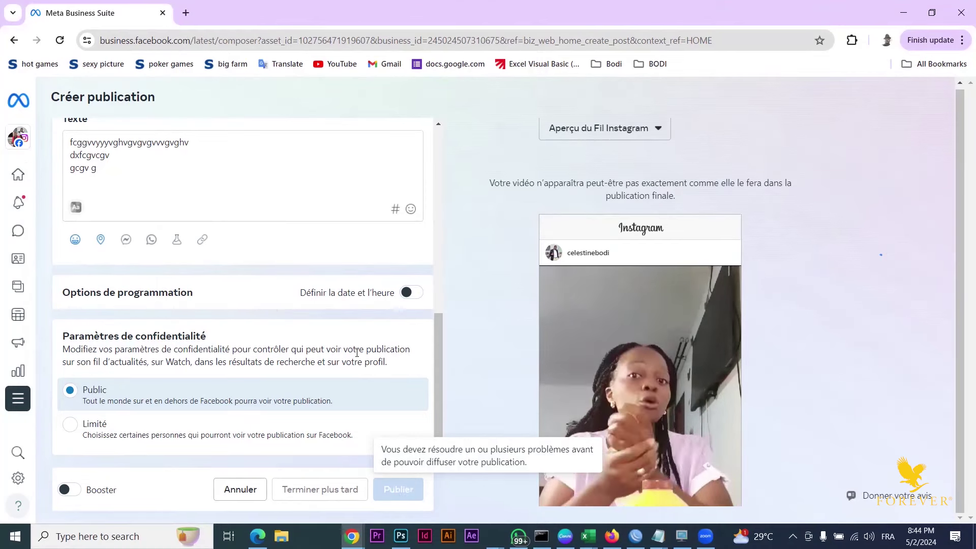
scroll(370, 310, "up", 2)
scroll(370, 310, "up", 5)
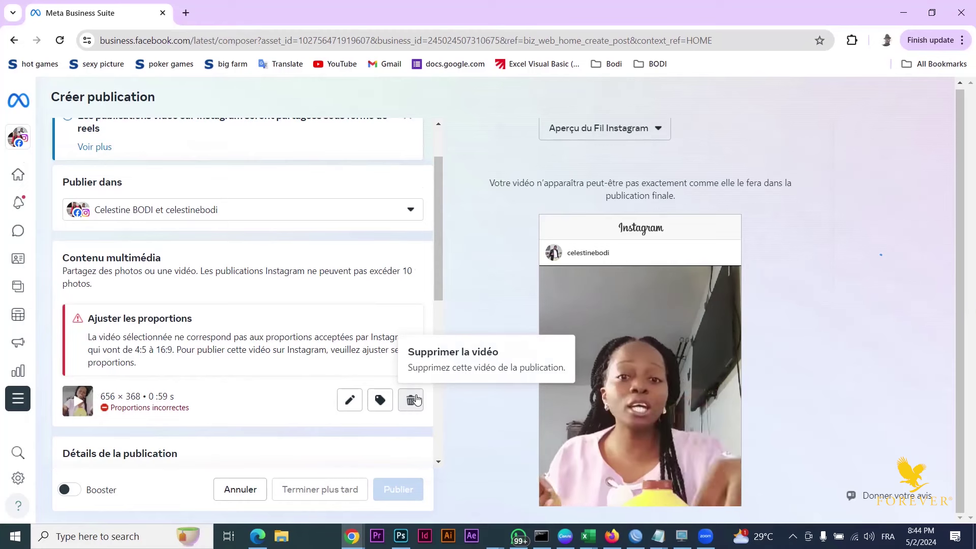
Delete the trimmed video from the post and list the Ajouter une photo sources
left_click(411, 401)
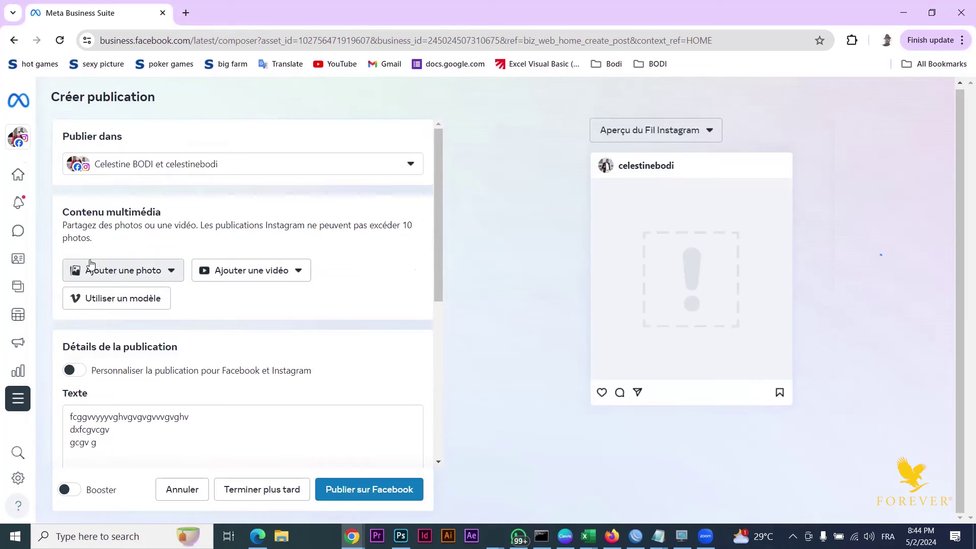
left_click(105, 275)
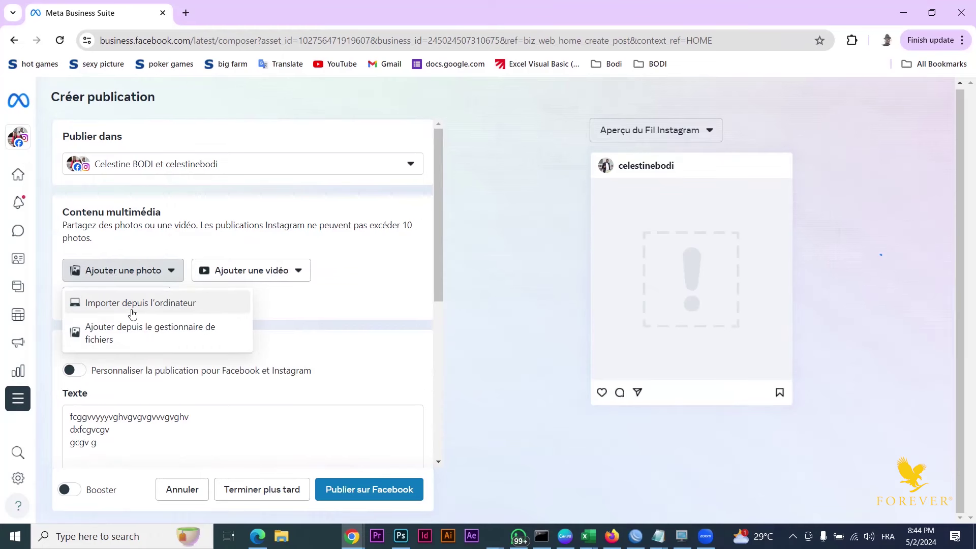
Import 'Séquence de suivi 5 - Astuce Bien-être-2' from the computer into the post
left_click(190, 310)
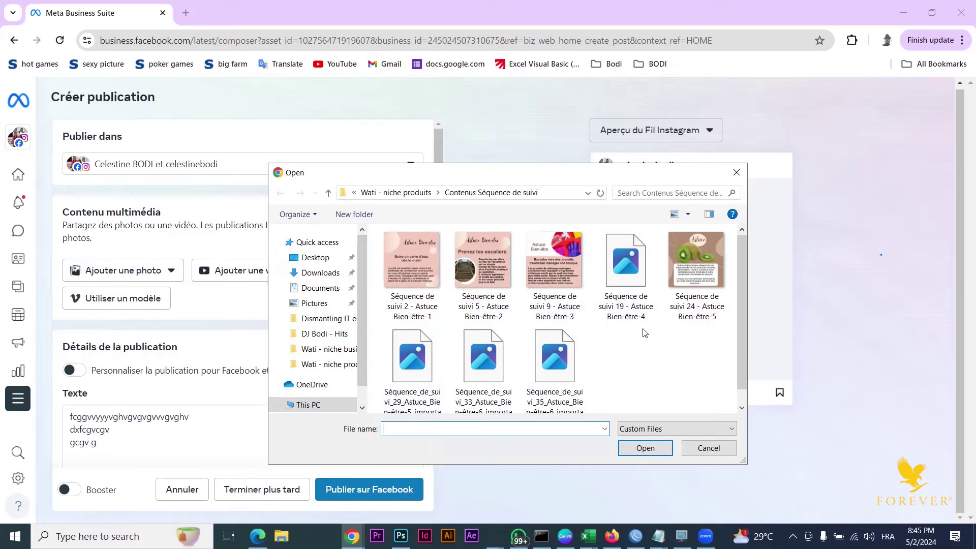
left_click(489, 256)
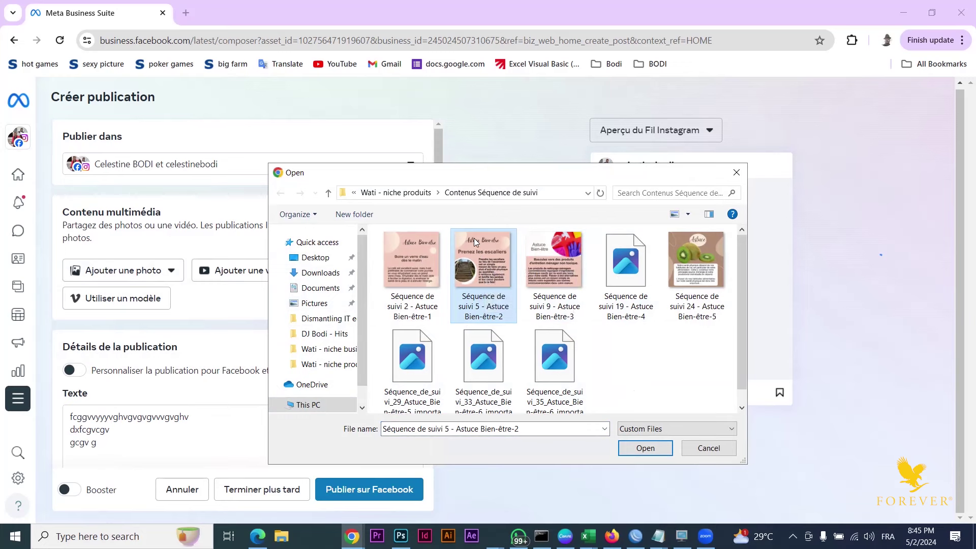
left_click(630, 450)
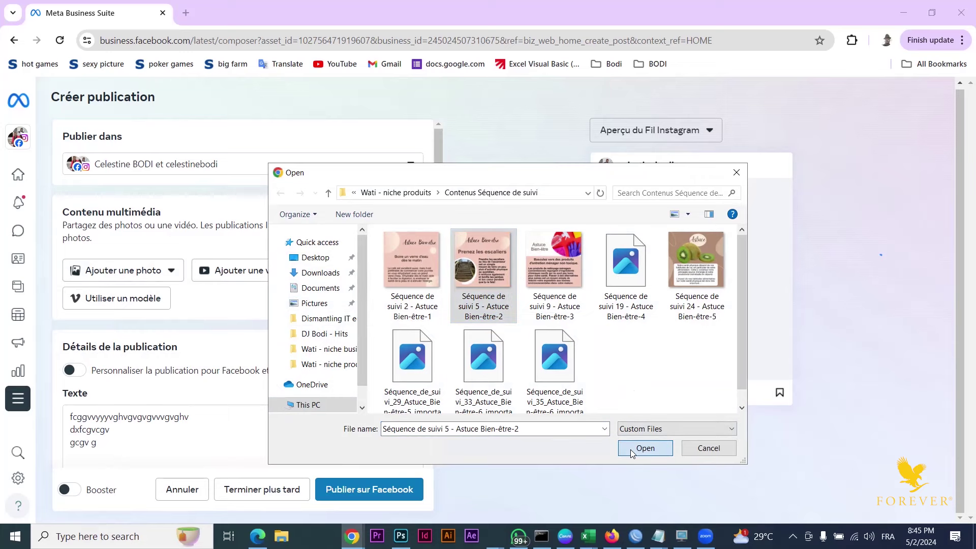
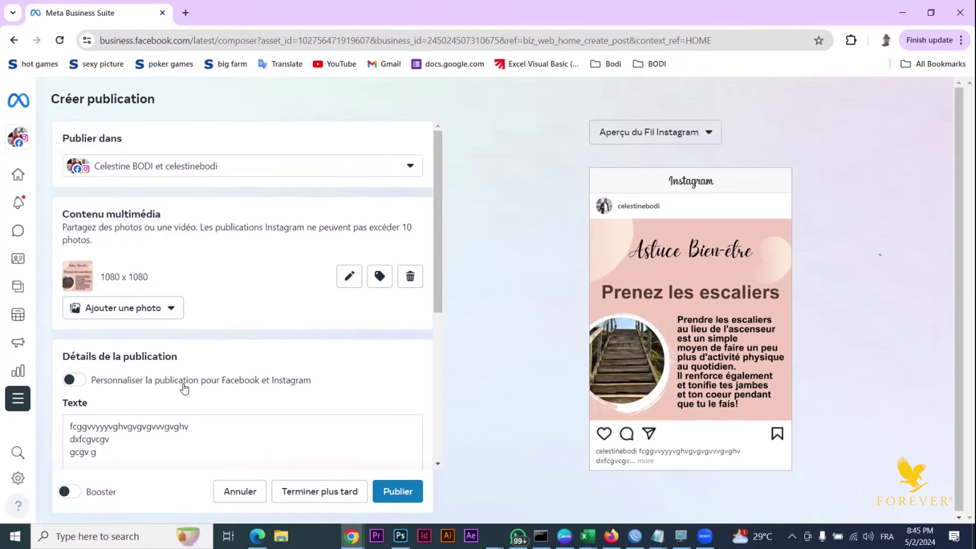
Scroll through the composer form and switch the feed preview to Facebook
scroll(170, 320, "down", 5)
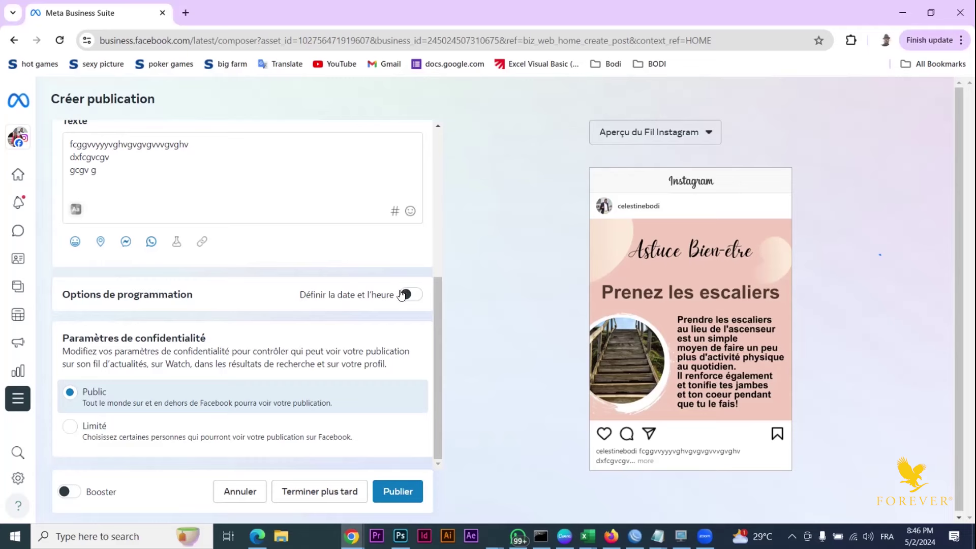
scroll(300, 351, "up", 5)
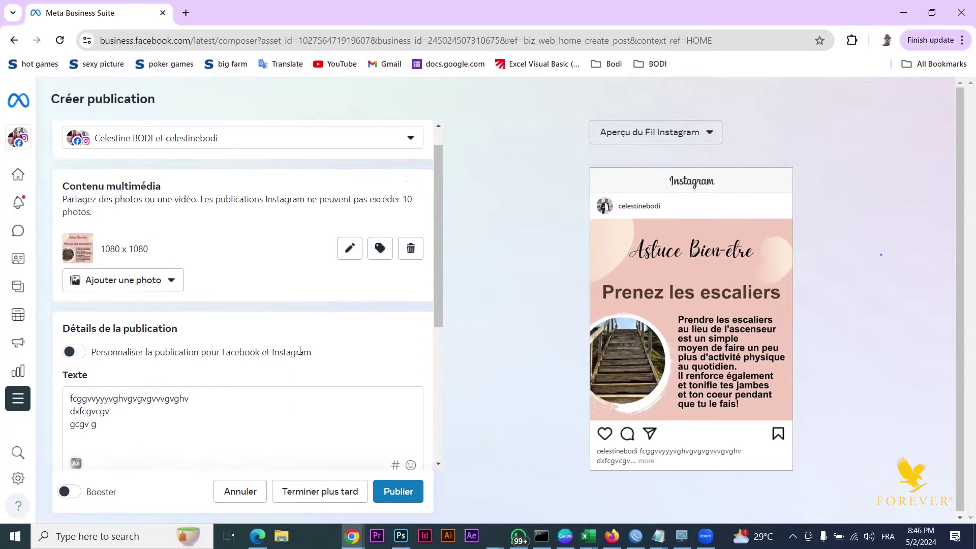
scroll(328, 331, "up", 1)
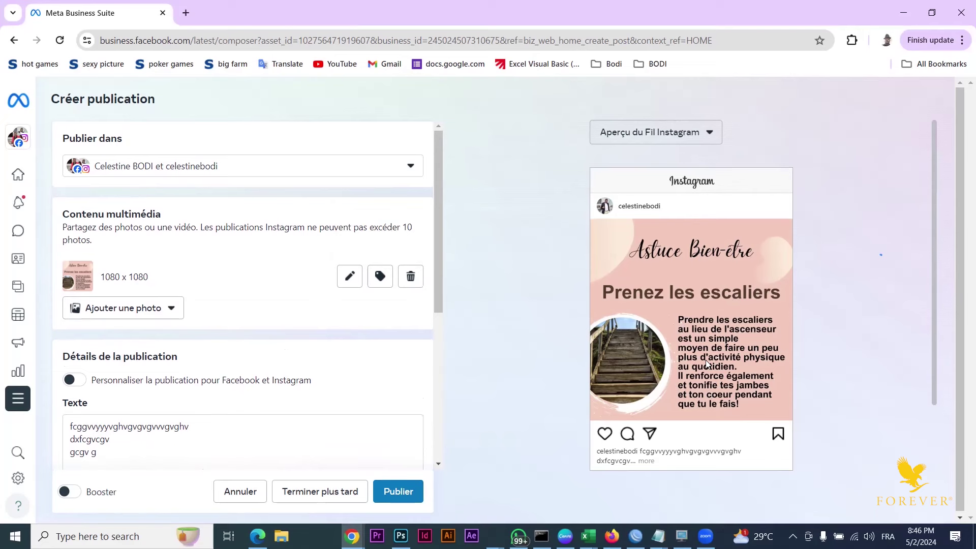
left_click(711, 135)
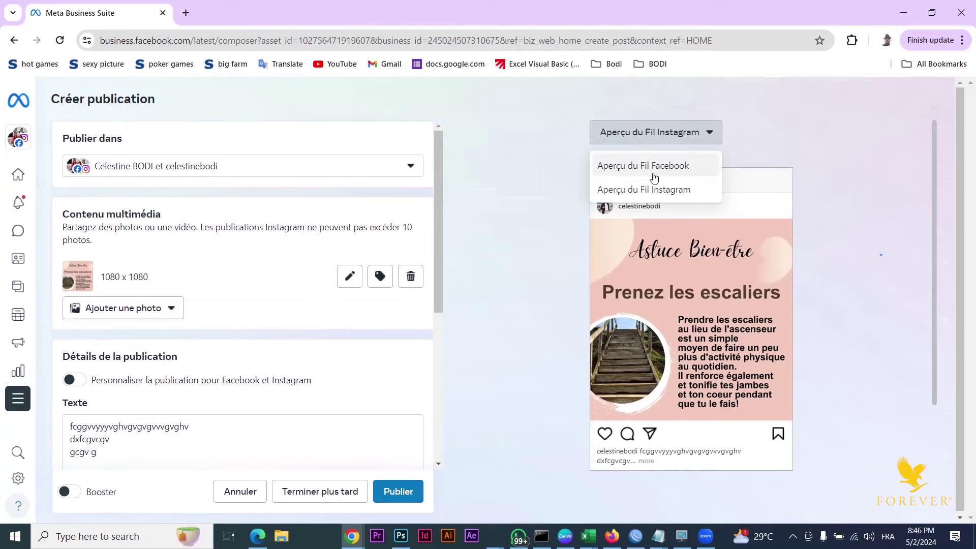
left_click(670, 168)
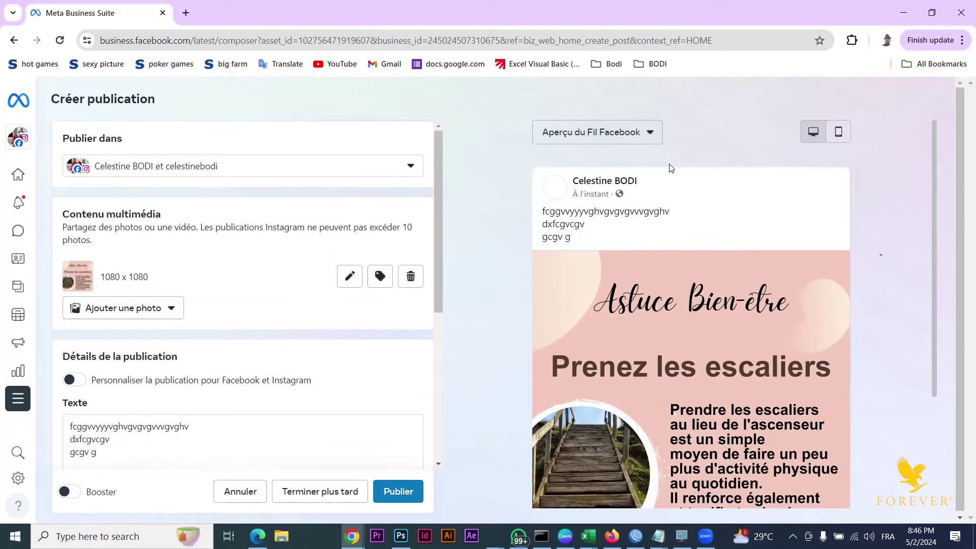
View the Facebook preview in mobile layout, then return it to desktop layout
scroll(709, 300, "down", 4)
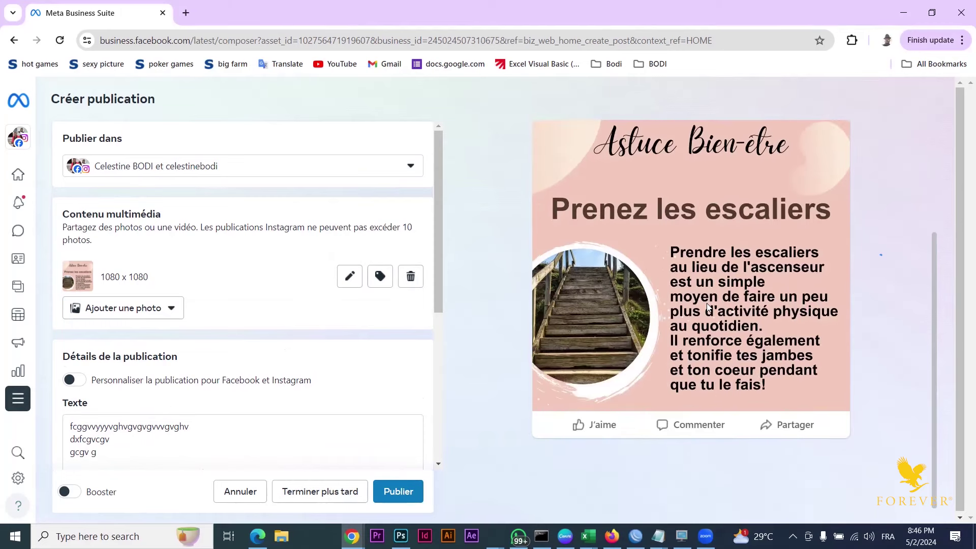
scroll(708, 307, "up", 3)
scroll(710, 351, "down", 3)
scroll(712, 351, "up", 3)
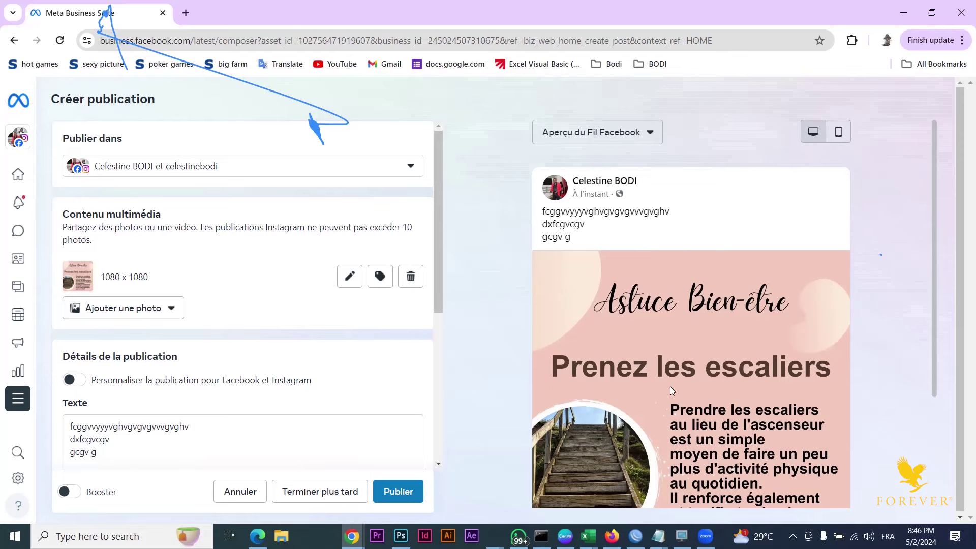
scroll(672, 390, "down", 3)
scroll(634, 198, "up", 3)
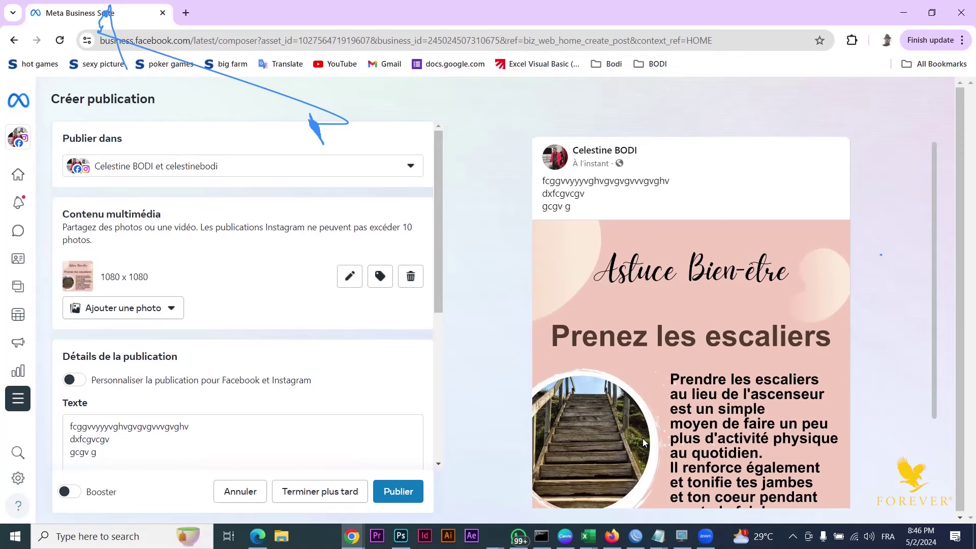
scroll(597, 349, "down", 5)
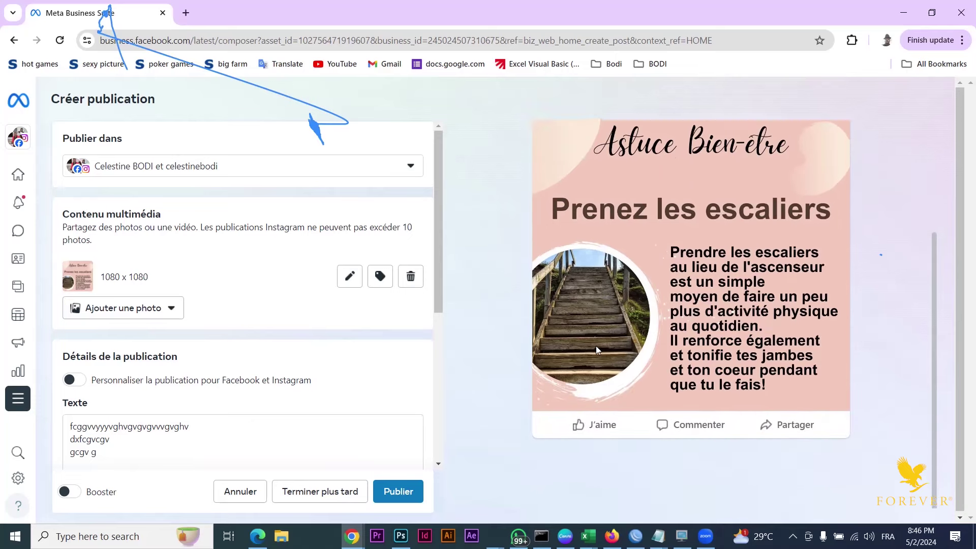
scroll(597, 305, "up", 5)
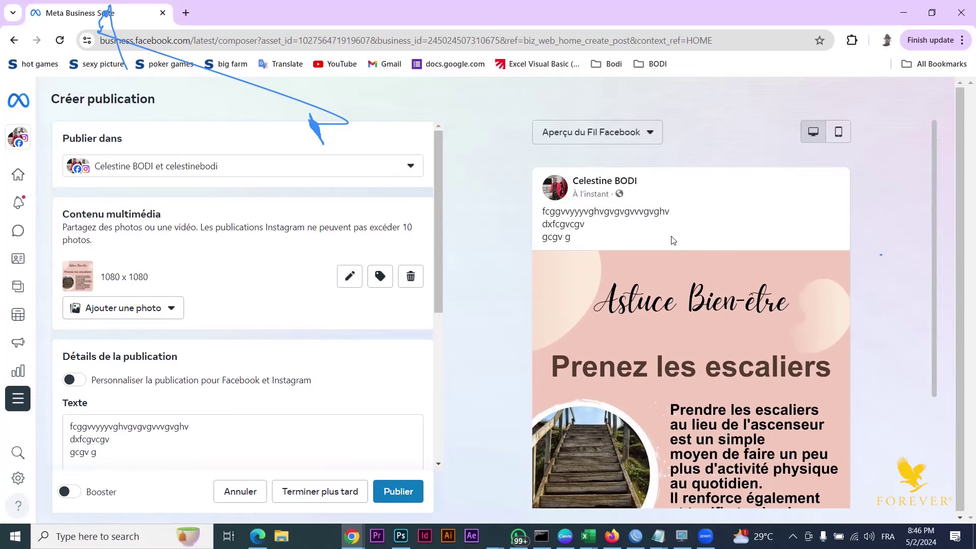
left_click(838, 133)
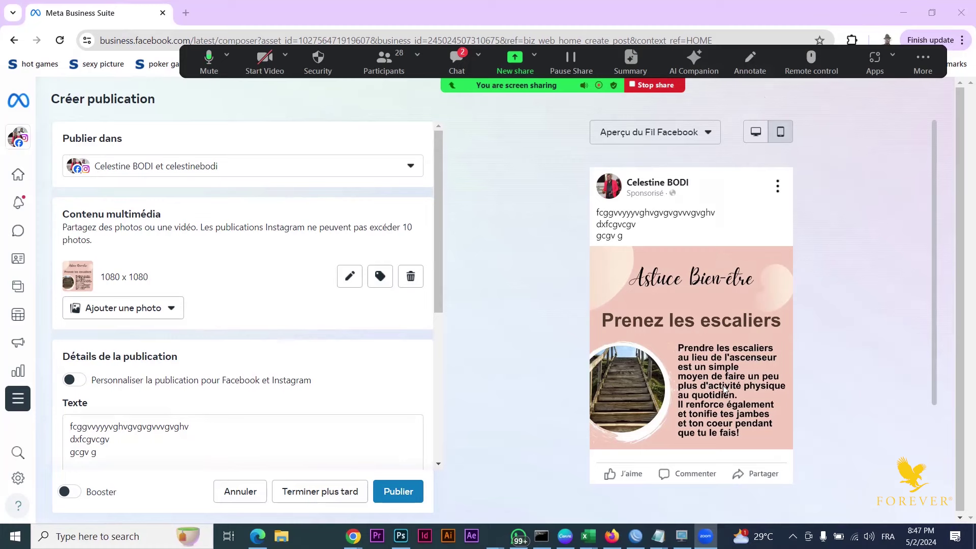
scroll(676, 315, "down", 1)
scroll(644, 258, "up", 1)
left_click(753, 131)
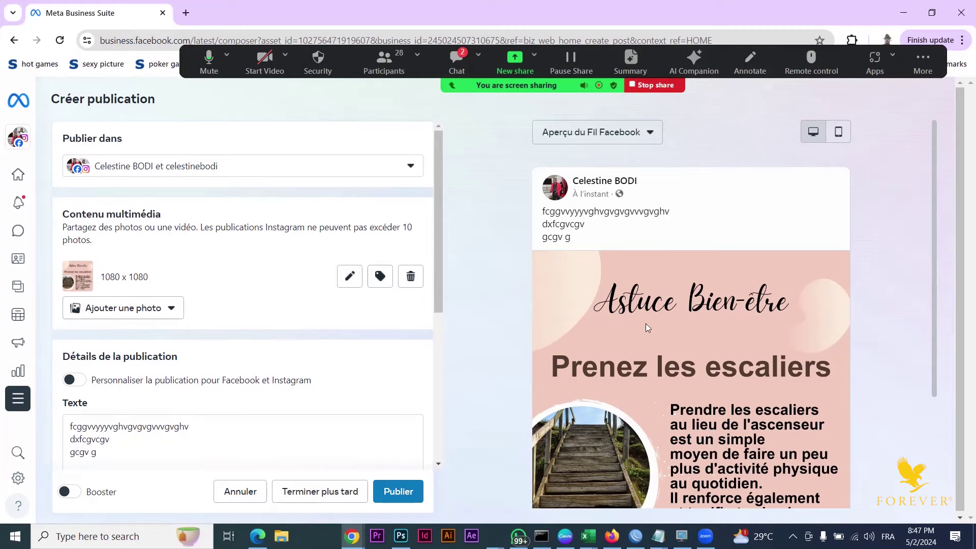
Switch the feed preview back to Instagram and expand the sidebar's navigation labels
left_click(642, 138)
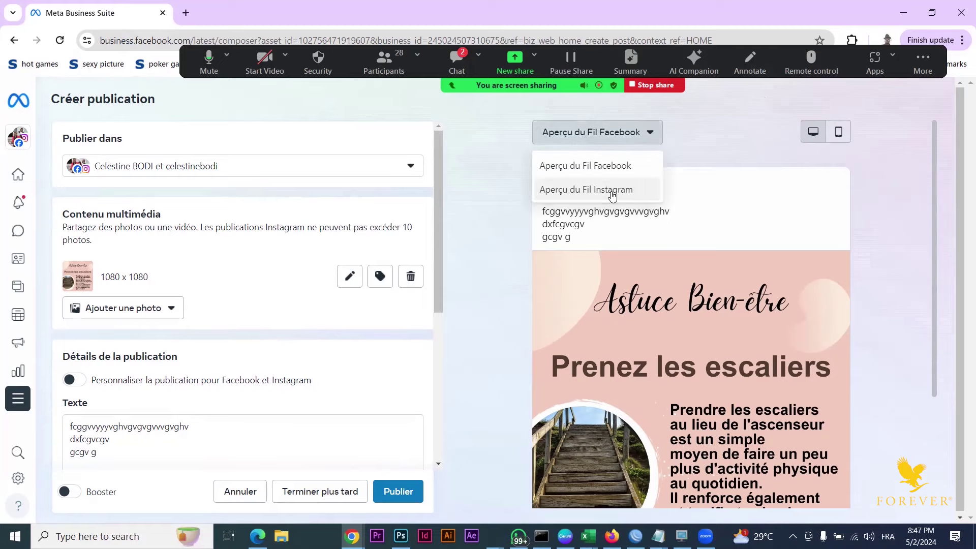
left_click(610, 191)
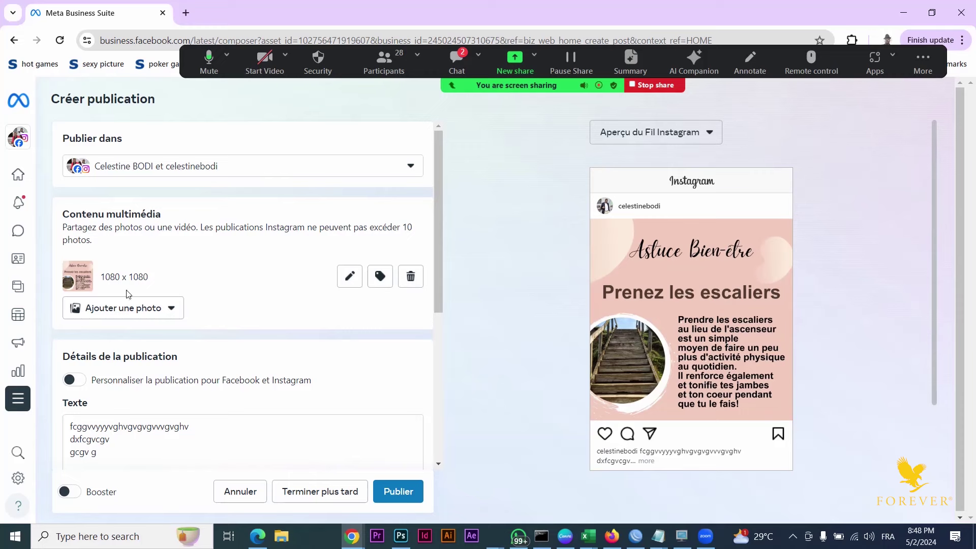
scroll(803, 376, "down", 2)
scroll(761, 356, "up", 2)
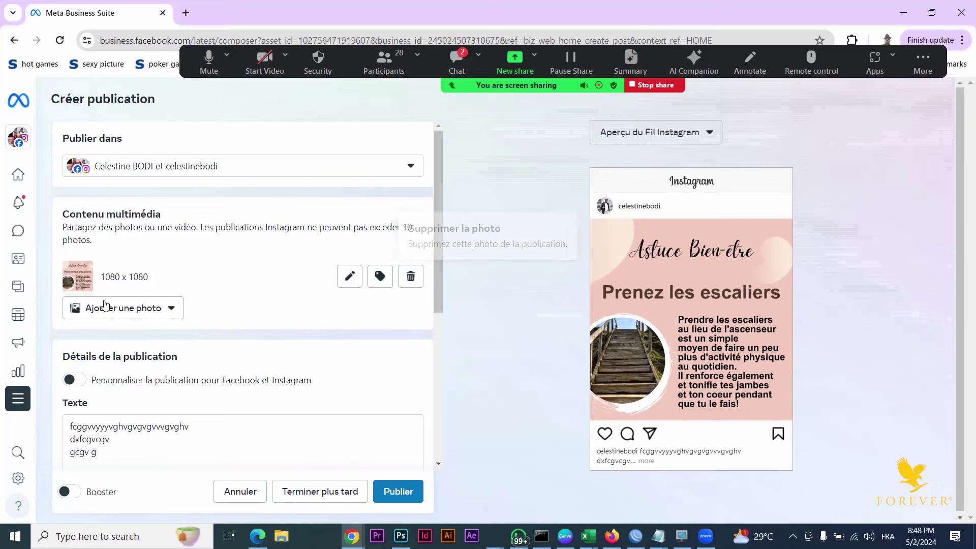
scroll(172, 294, "down", 4)
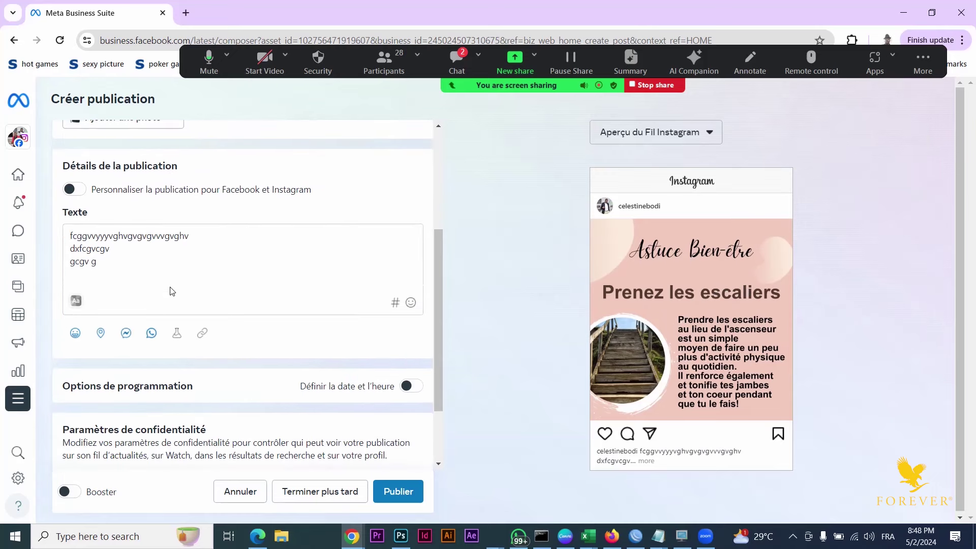
scroll(172, 292, "down", 2)
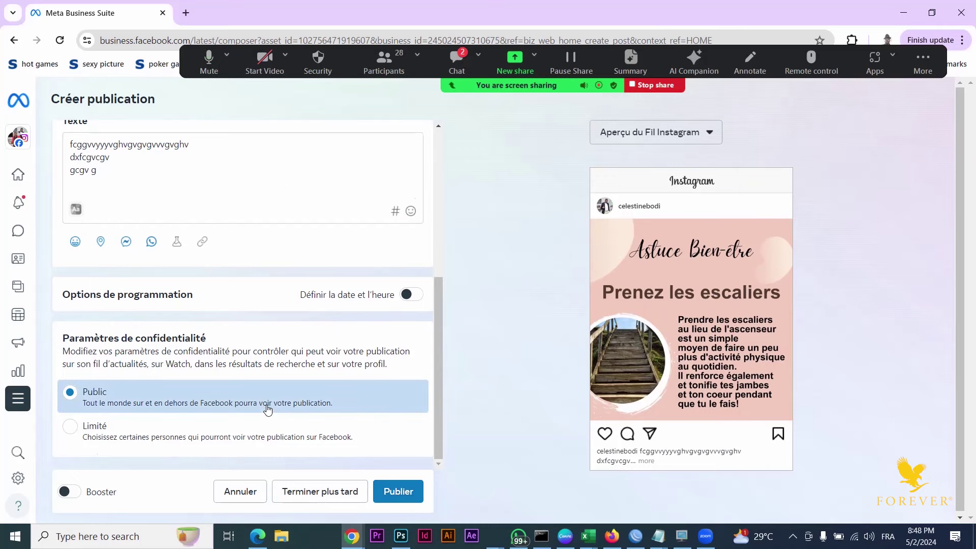
scroll(303, 405, "down", 1)
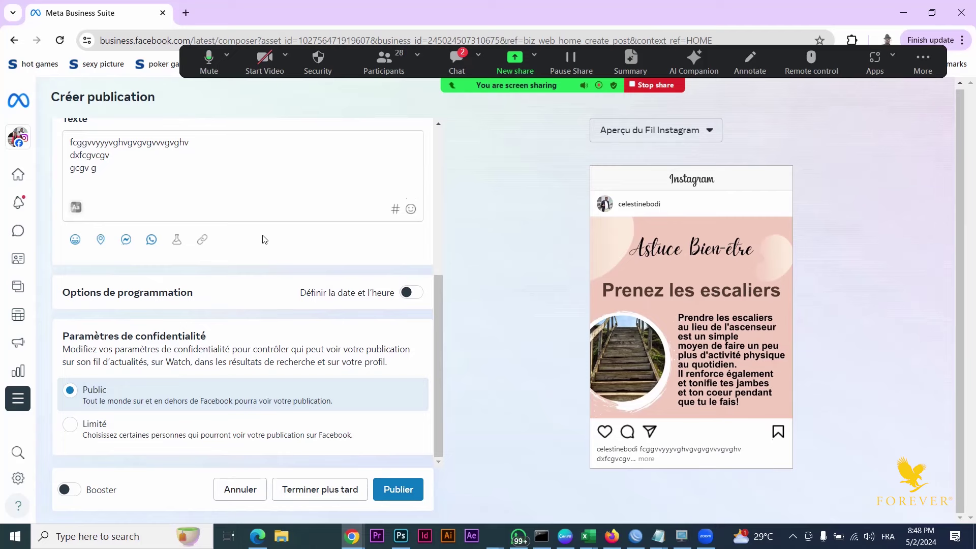
scroll(264, 239, "up", 5)
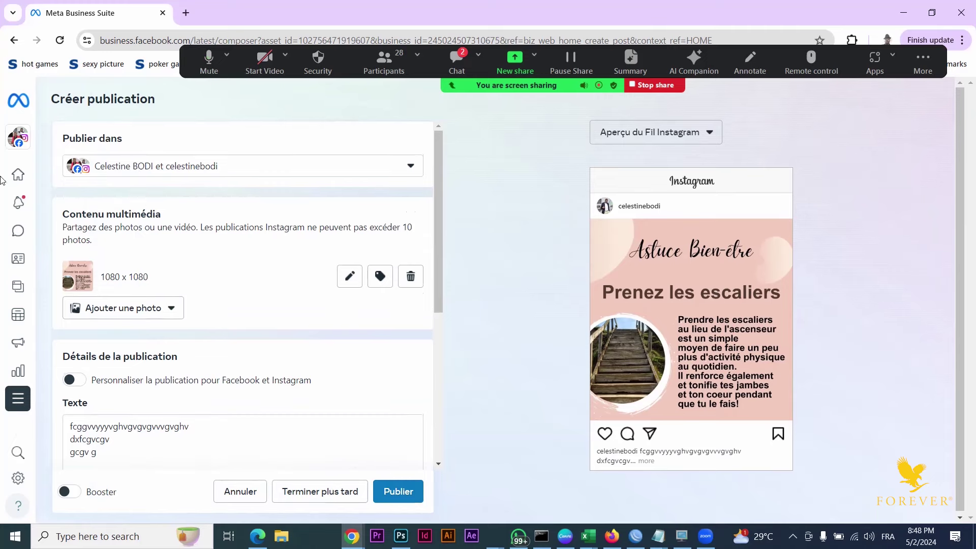
mouse_move(24, 162)
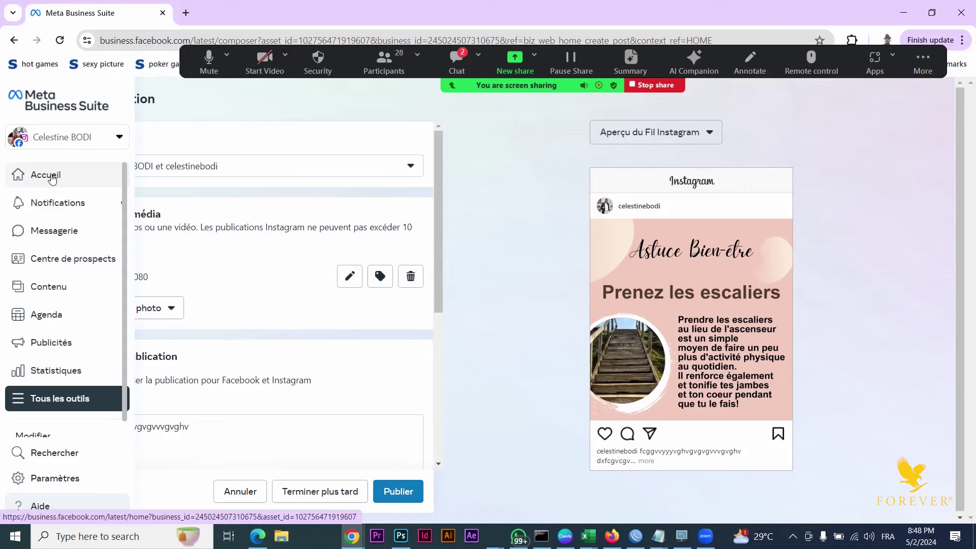
Go to Accueil and discard the unfinished post draft at the leave-page prompt
left_click(52, 177)
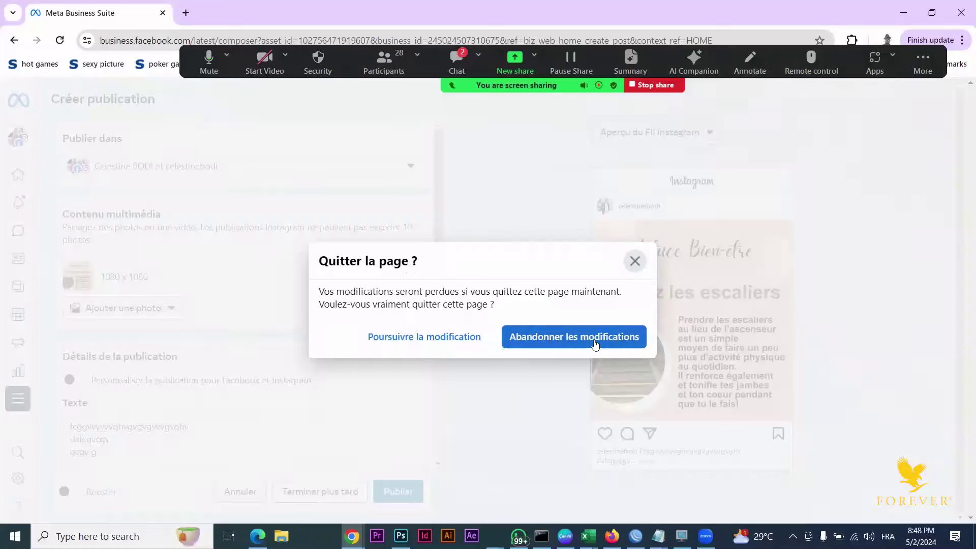
left_click(564, 340)
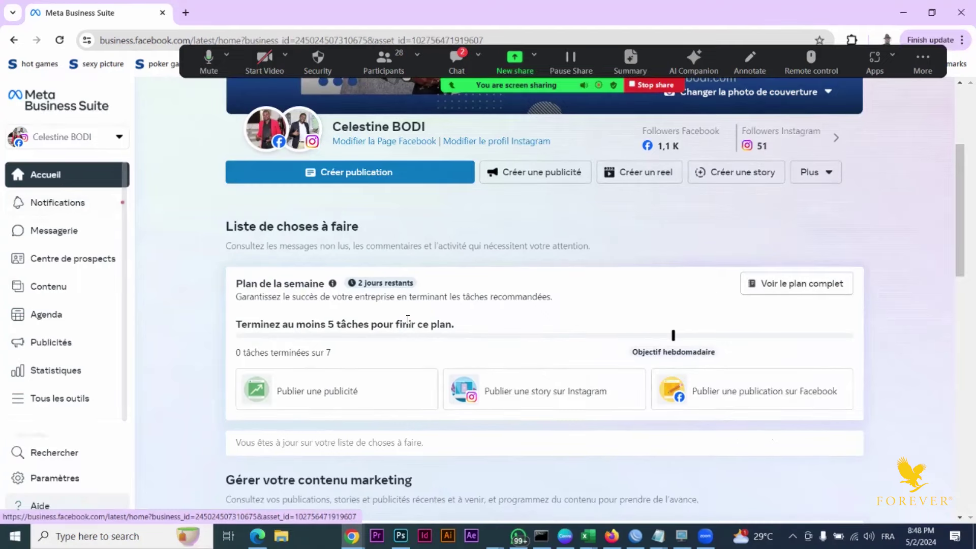
Open the account selector to list business portfolios with their Pages and Instagram accounts
scroll(595, 300, "up", 4)
scroll(596, 308, "down", 1)
scroll(596, 308, "up", 1)
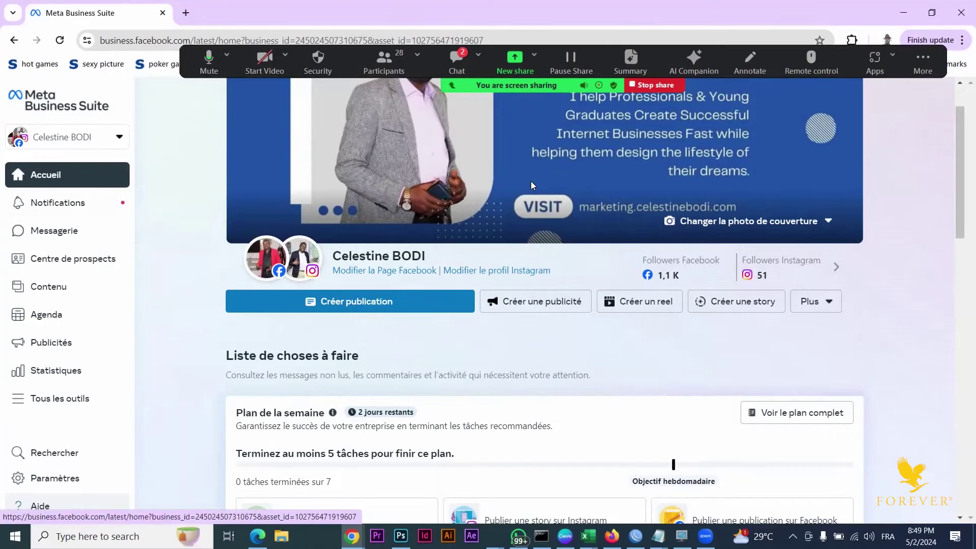
left_click(120, 139)
left_click(120, 139)
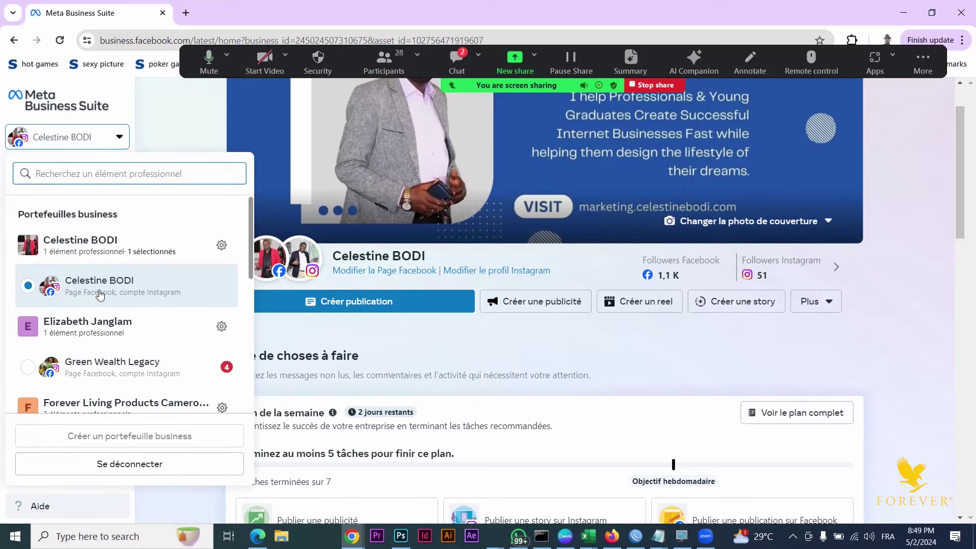
Close the business portfolio list and go to Notifications
left_click(911, 289)
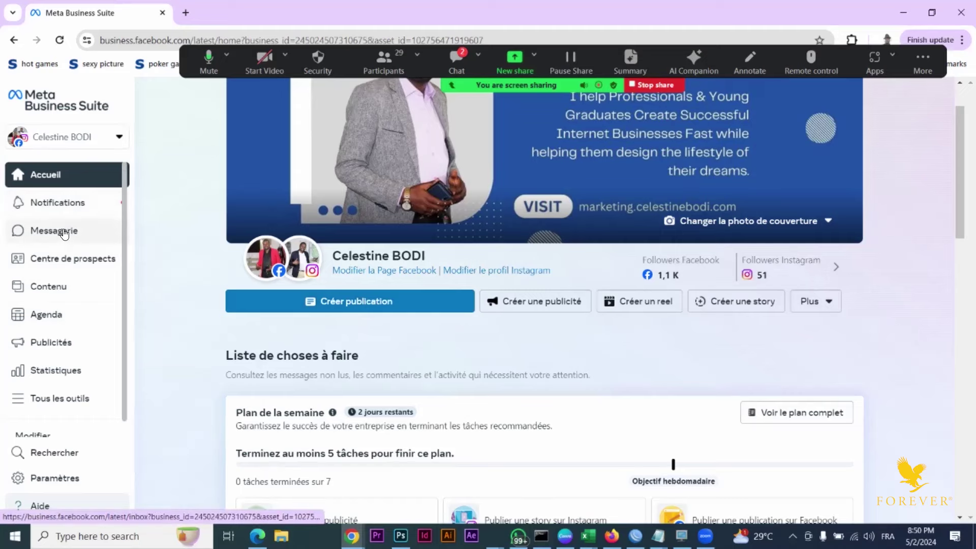
left_click(61, 203)
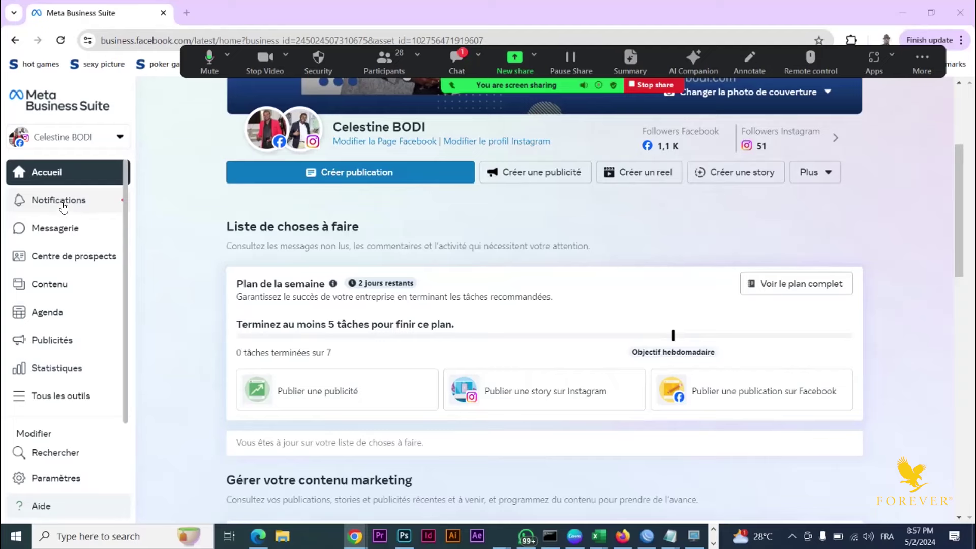
left_click(54, 202)
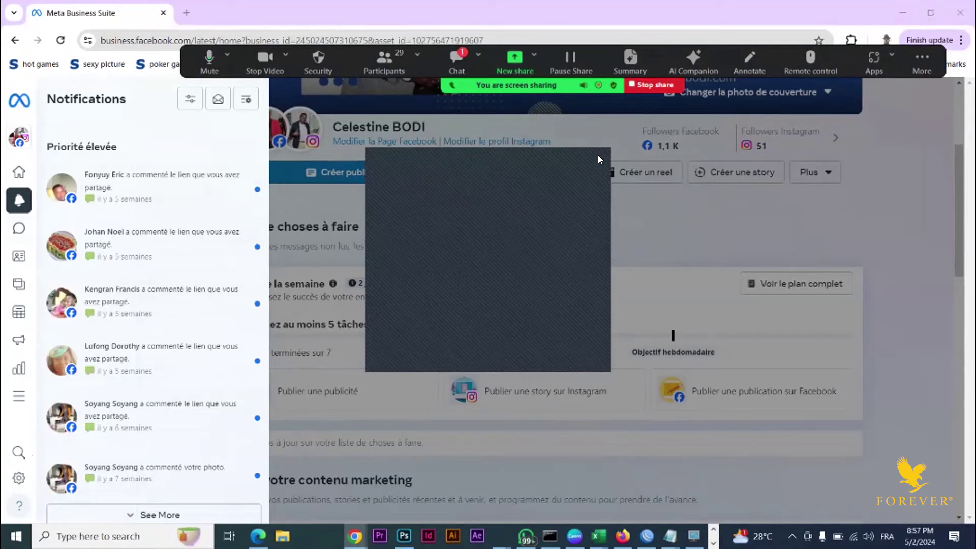
scroll(127, 284, "down", 4)
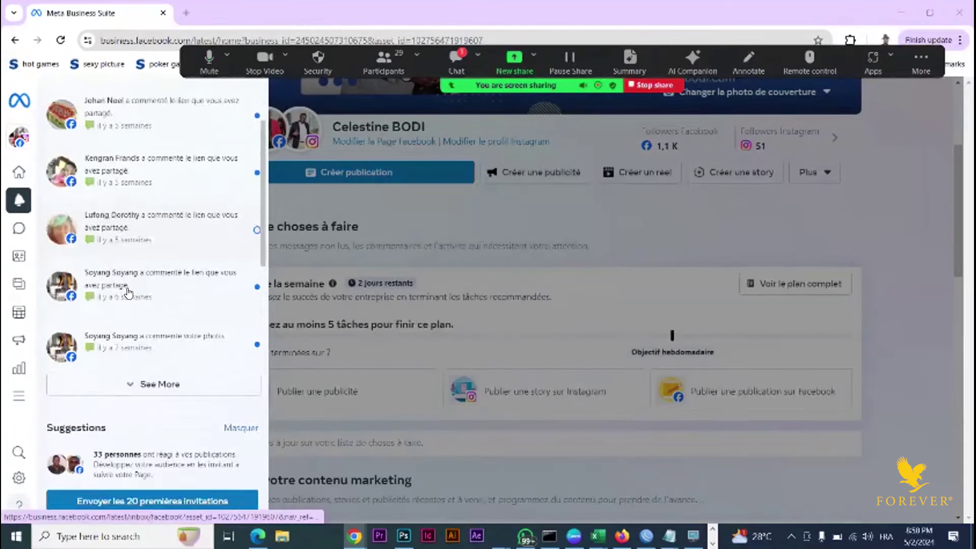
scroll(128, 293, "down", 10)
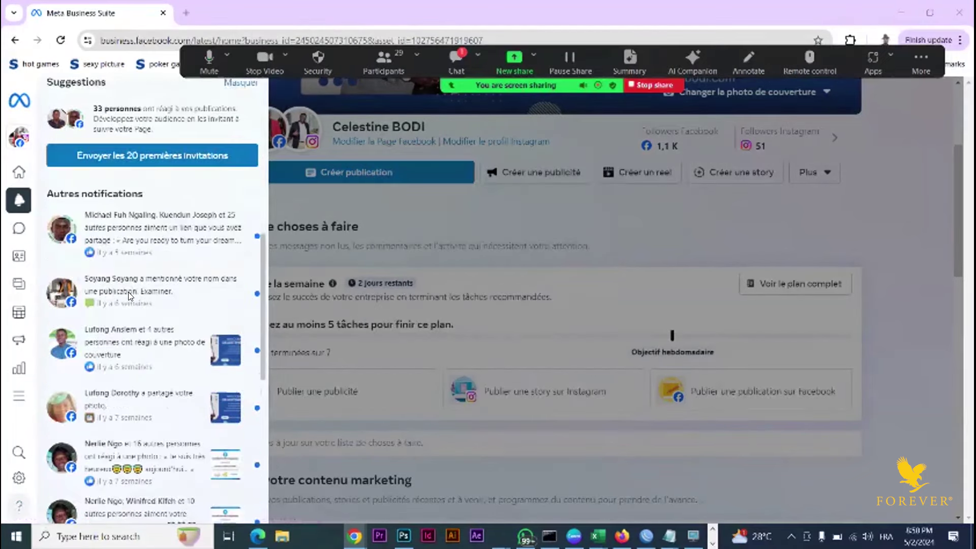
scroll(128, 292, "down", 3)
scroll(125, 291, "up", 15)
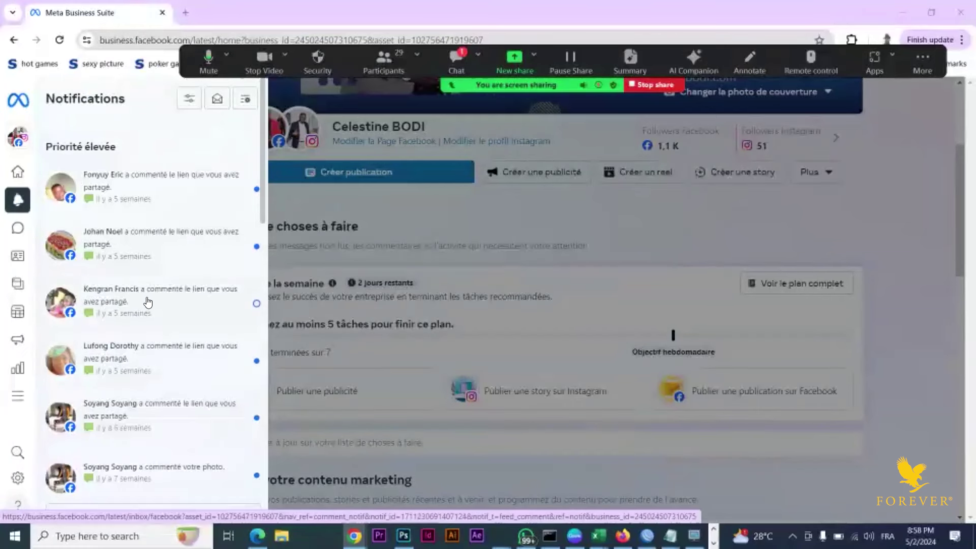
scroll(141, 344, "down", 5)
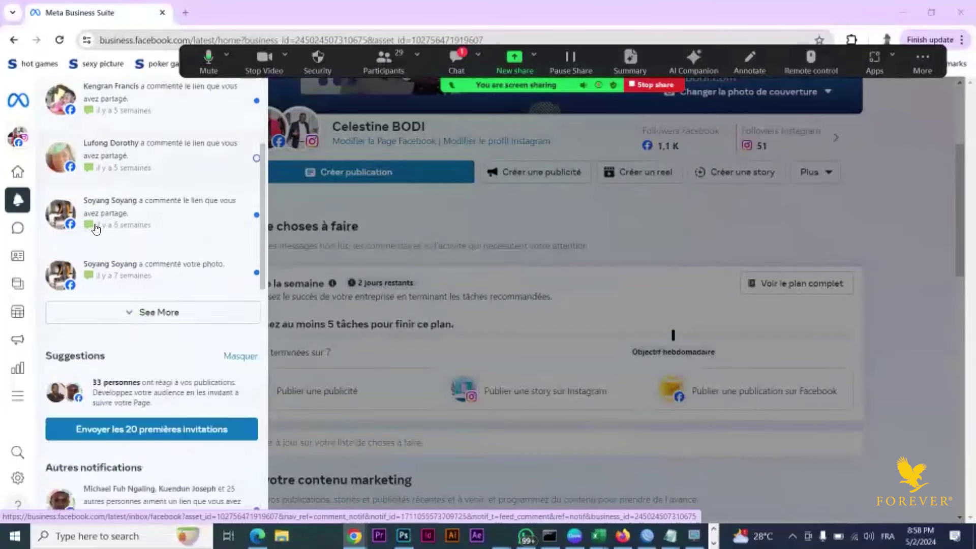
scroll(188, 228, "down", 4)
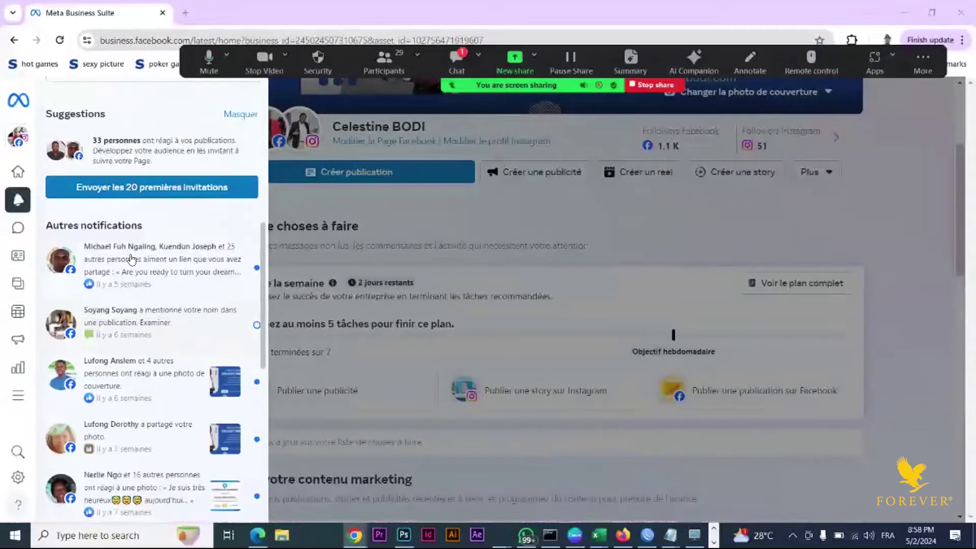
scroll(179, 274, "down", 7)
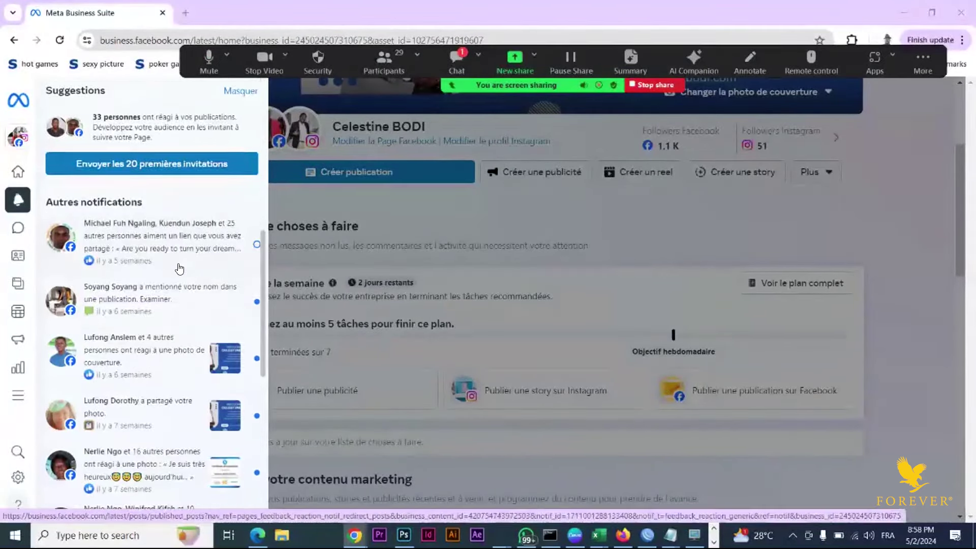
scroll(179, 276, "up", 20)
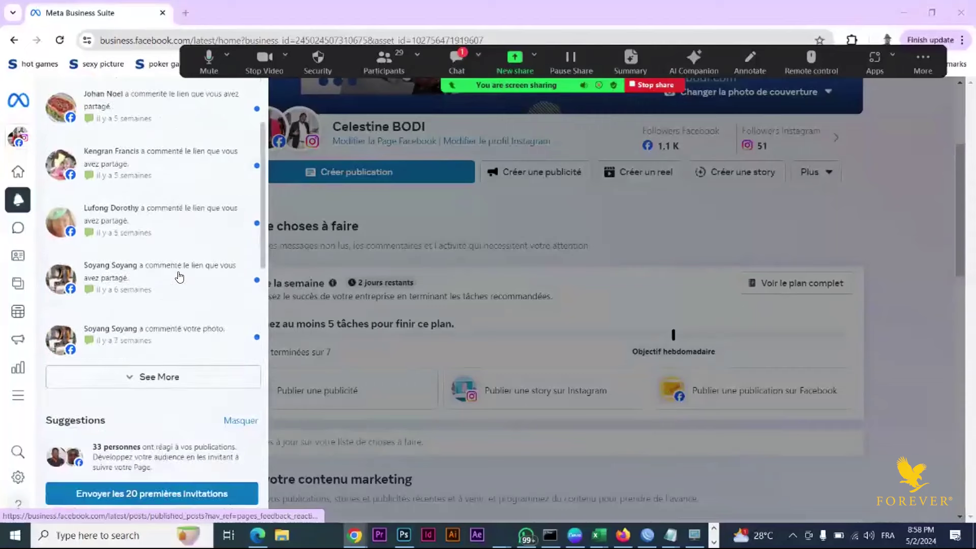
mouse_move(43, 202)
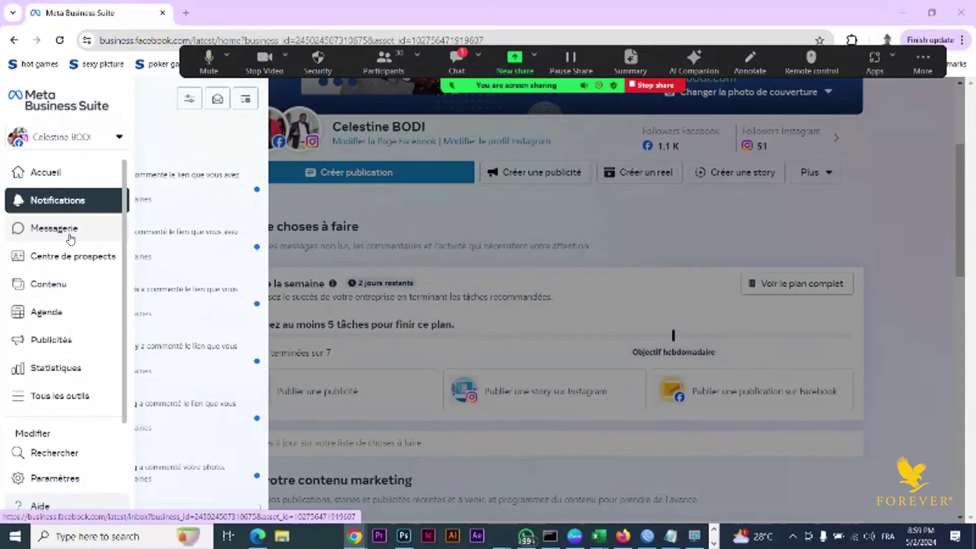
Visit Messagerie, return to Home, and open the business portfolio selector
left_click(51, 230)
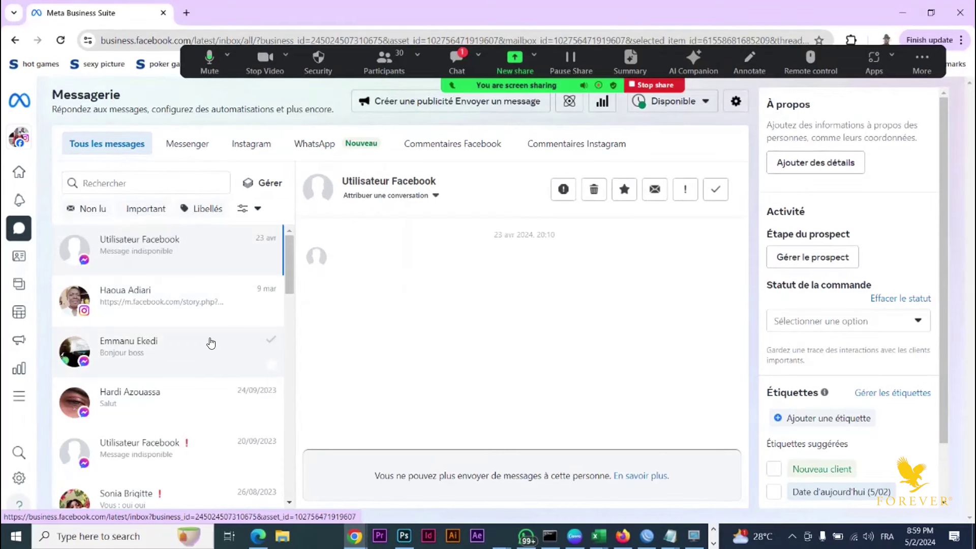
left_click(26, 172)
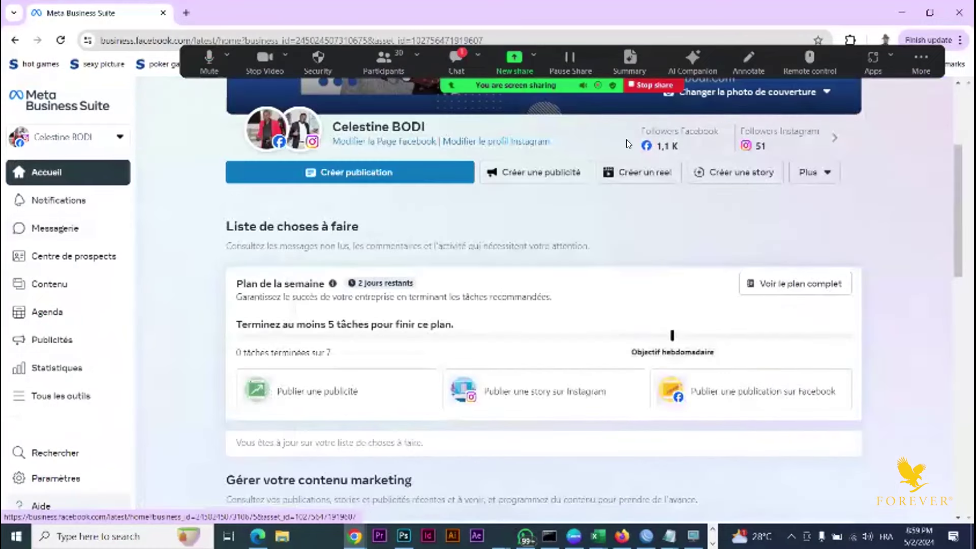
scroll(402, 80, "up", 4)
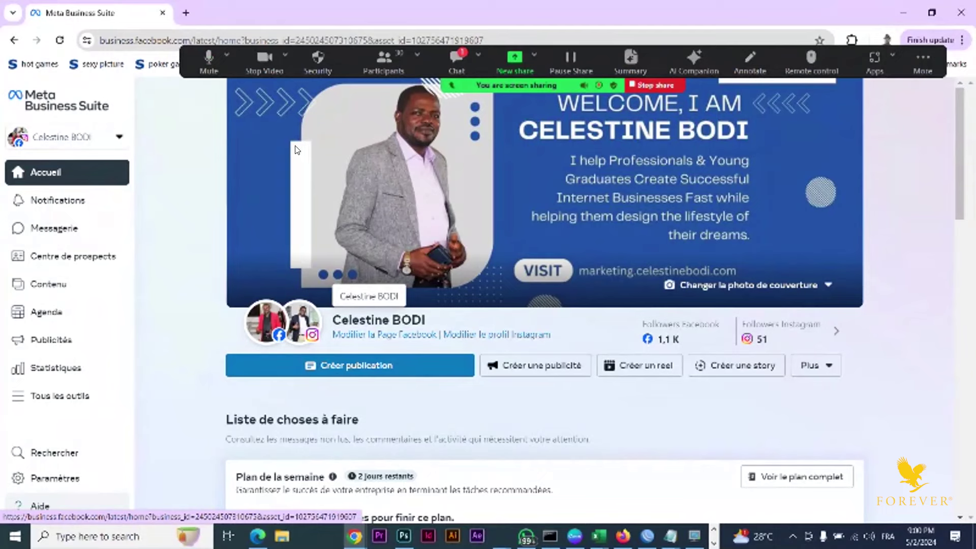
left_click(118, 139)
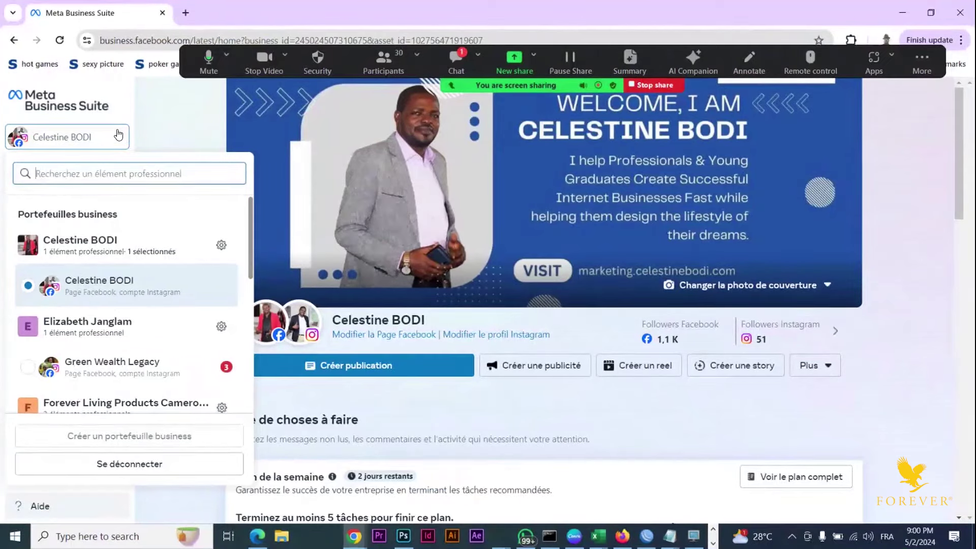
Dismiss the portfolio dropdown and open Messagerie to see all conversations
left_click(125, 110)
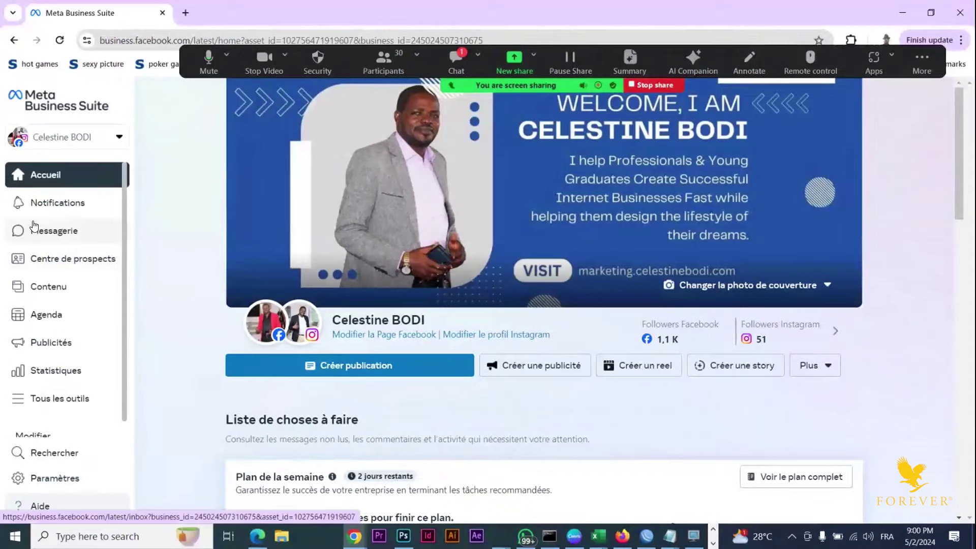
left_click(48, 229)
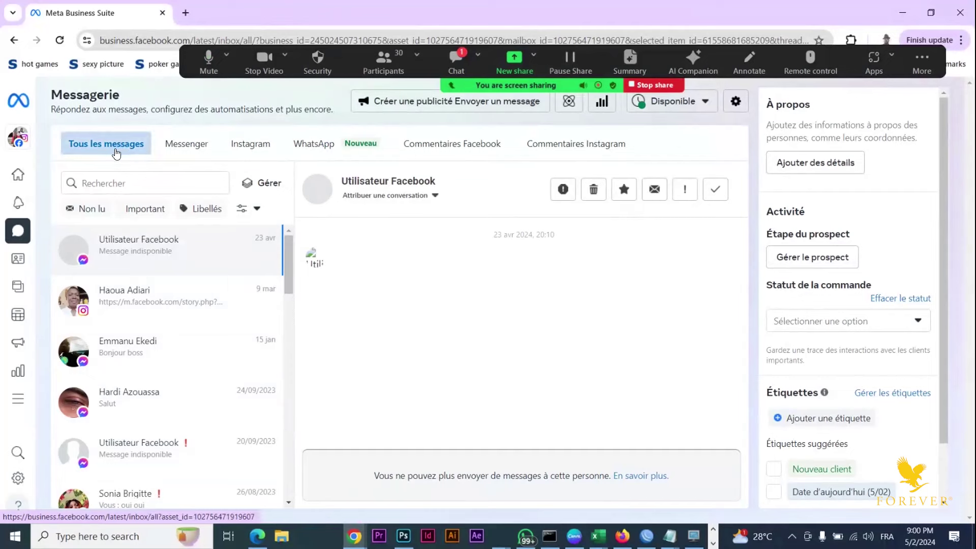
left_click(94, 142)
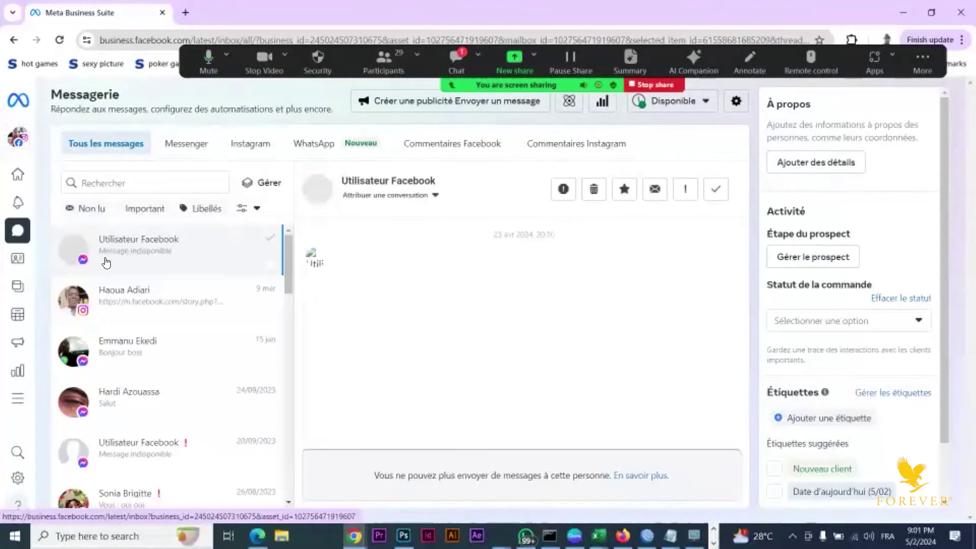
scroll(149, 340, "down", 6)
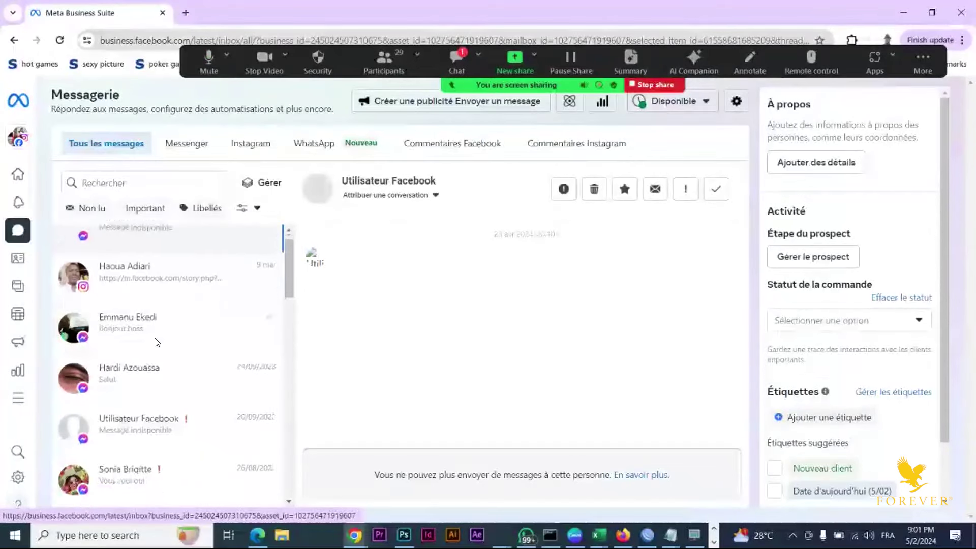
scroll(158, 343, "down", 5)
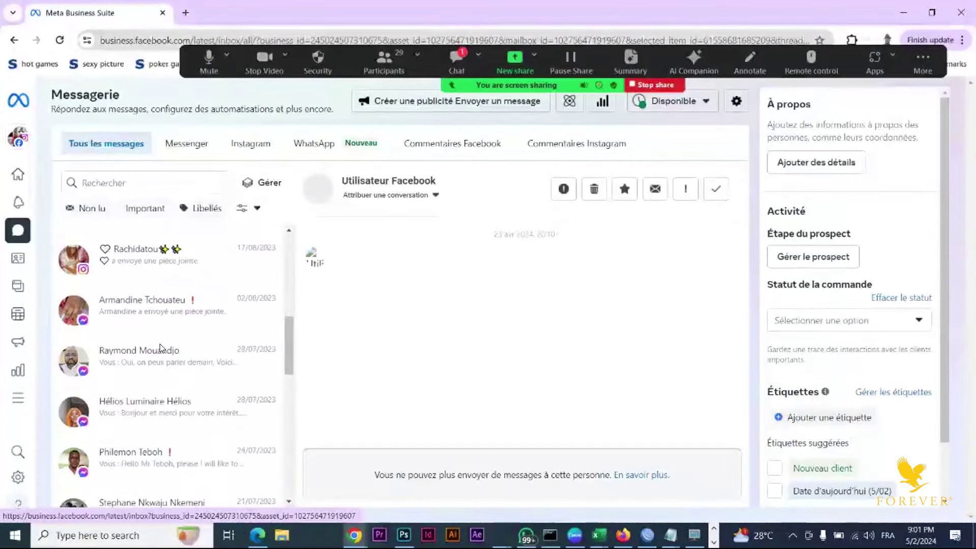
scroll(154, 356, "down", 2)
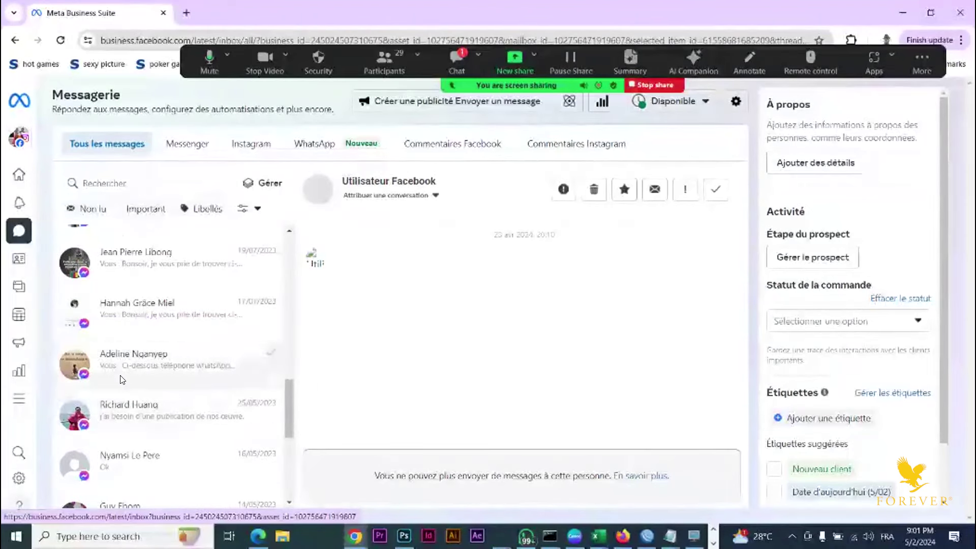
scroll(114, 404, "down", 2)
scroll(123, 417, "down", 3)
scroll(125, 401, "down", 4)
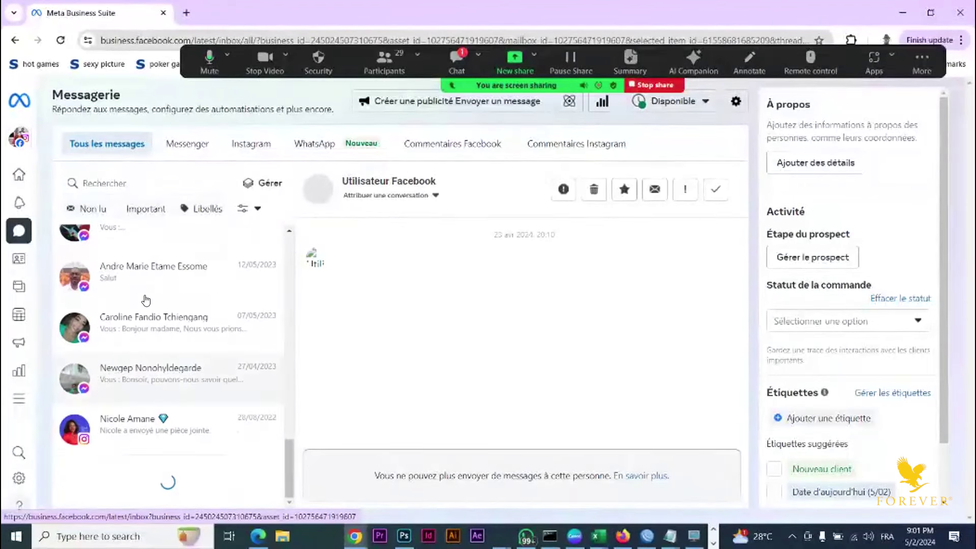
scroll(136, 391, "down", 2)
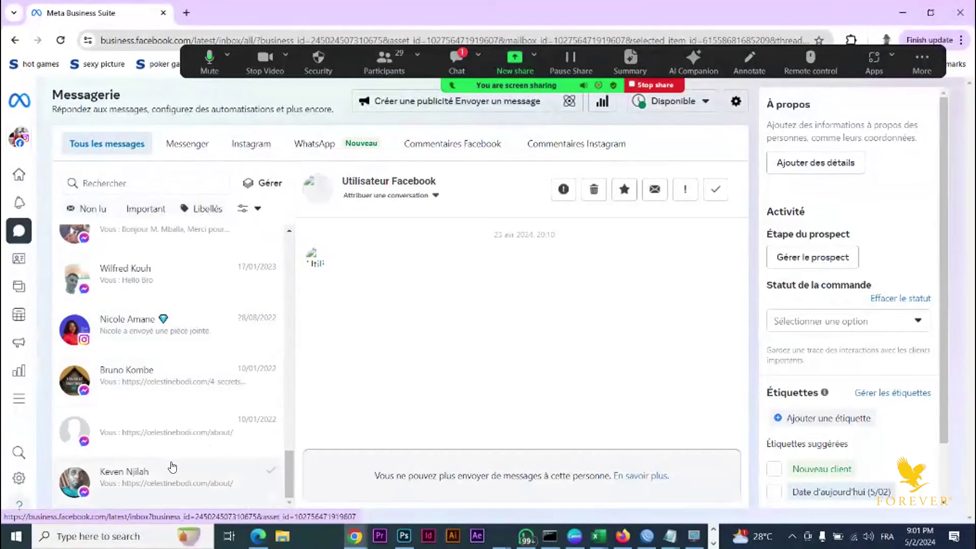
scroll(168, 463, "up", 8)
scroll(173, 459, "up", 10)
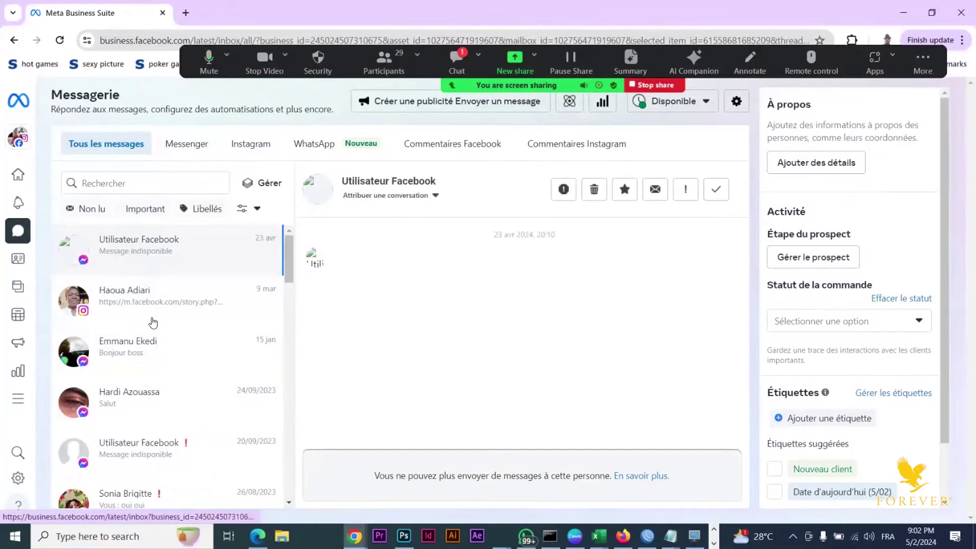
scroll(164, 308, "down", 6)
scroll(164, 308, "down", 8)
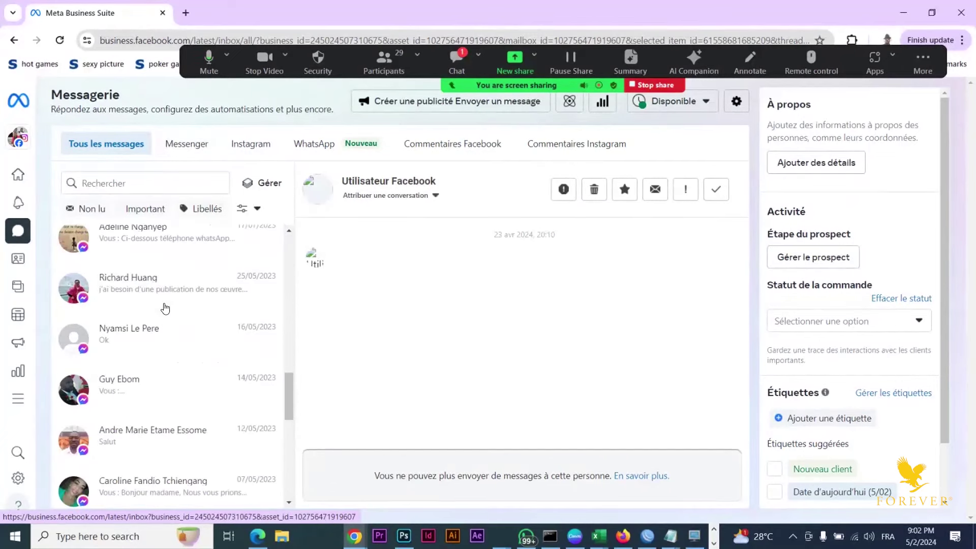
scroll(165, 308, "up", 3)
scroll(163, 305, "up", 10)
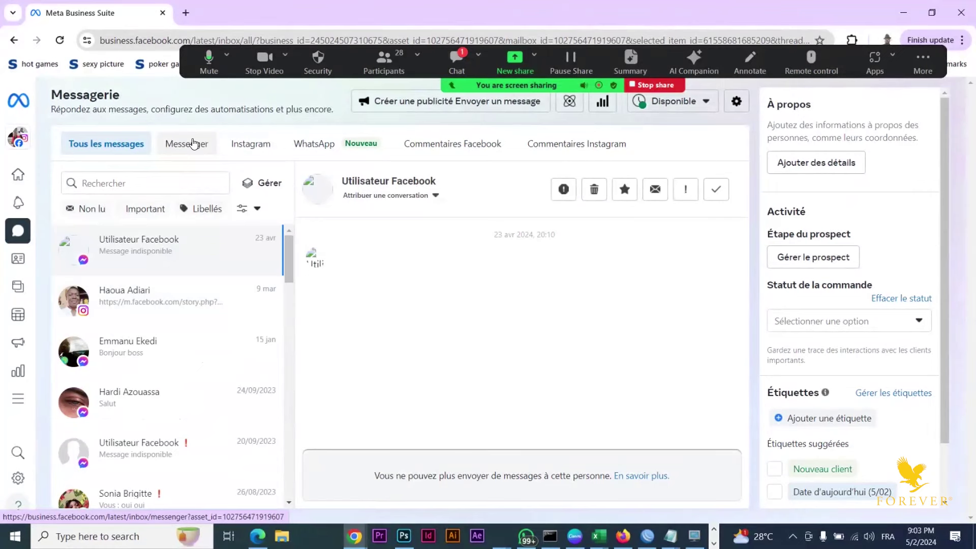
Filter the inbox to Messenger and send 'Salut' in the conversation ending with Salut
left_click(193, 144)
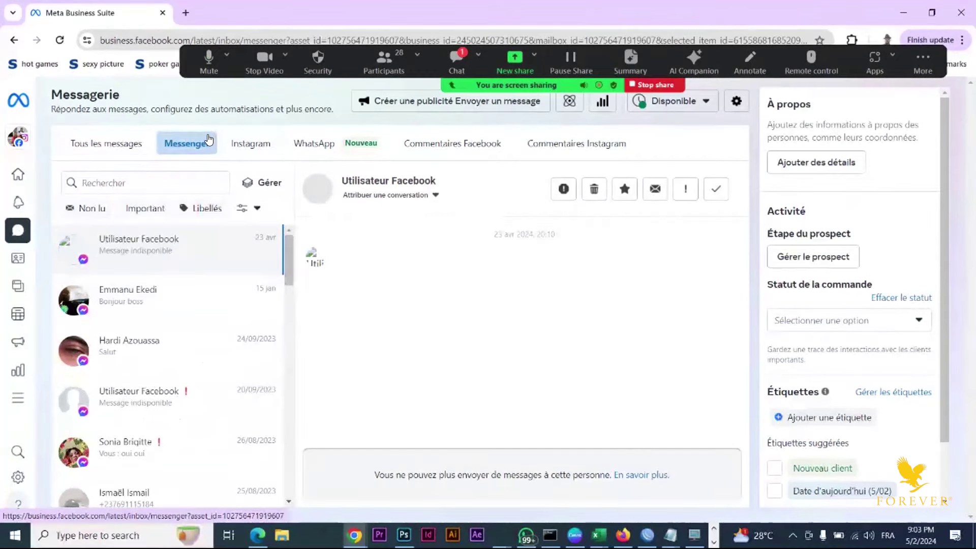
left_click(154, 344)
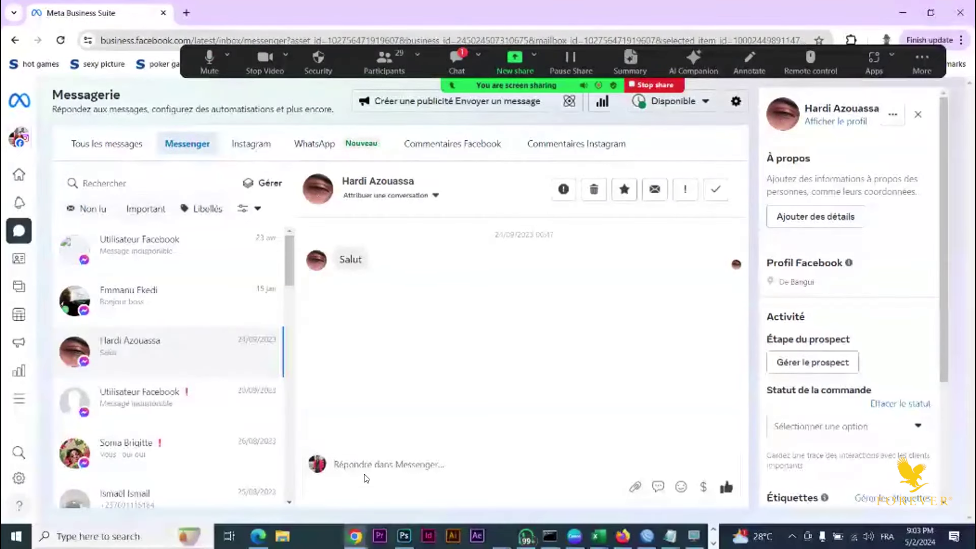
left_click(373, 465)
type("Salut")
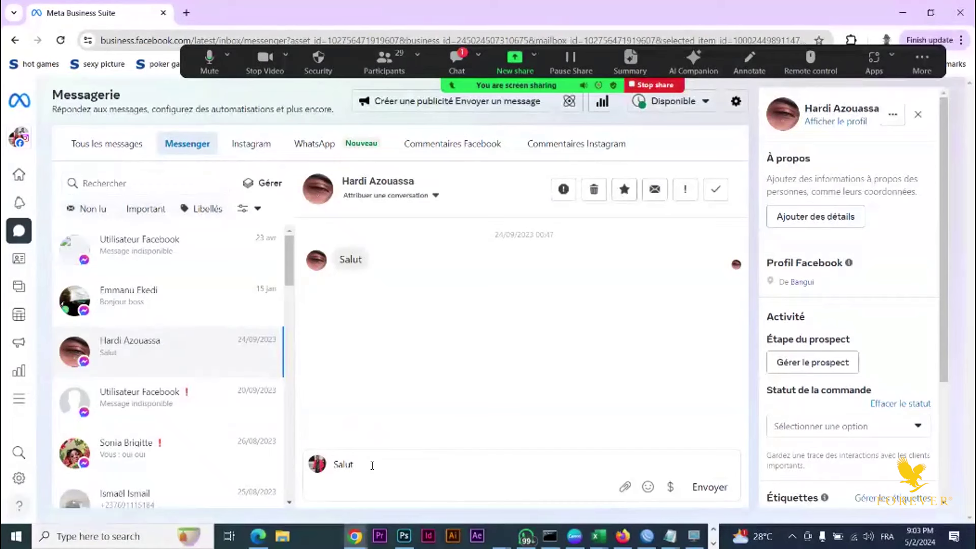
key("Return")
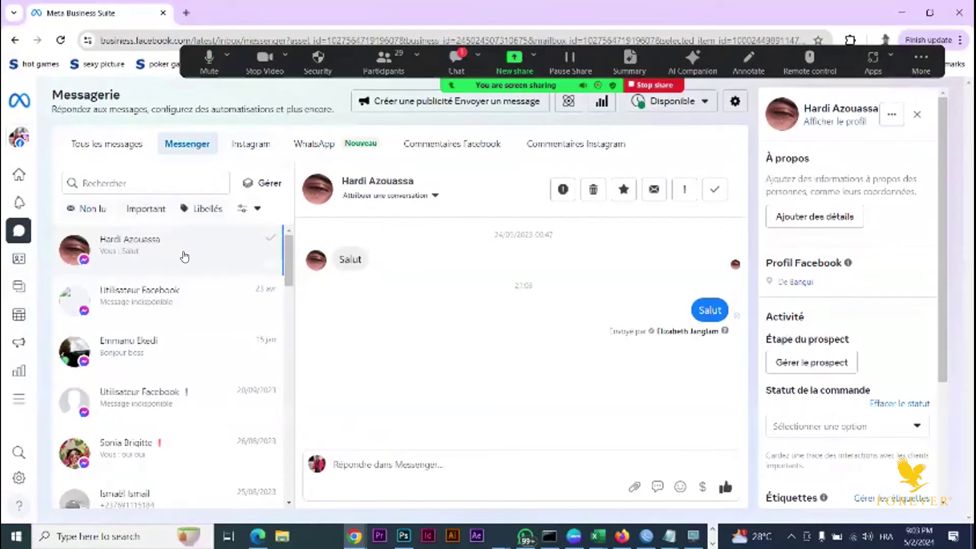
left_click(253, 145)
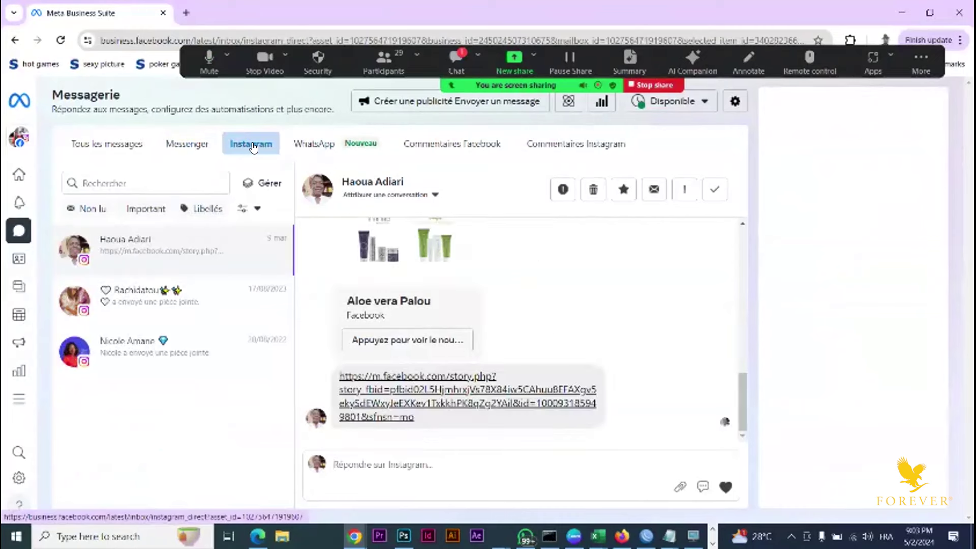
left_click(174, 252)
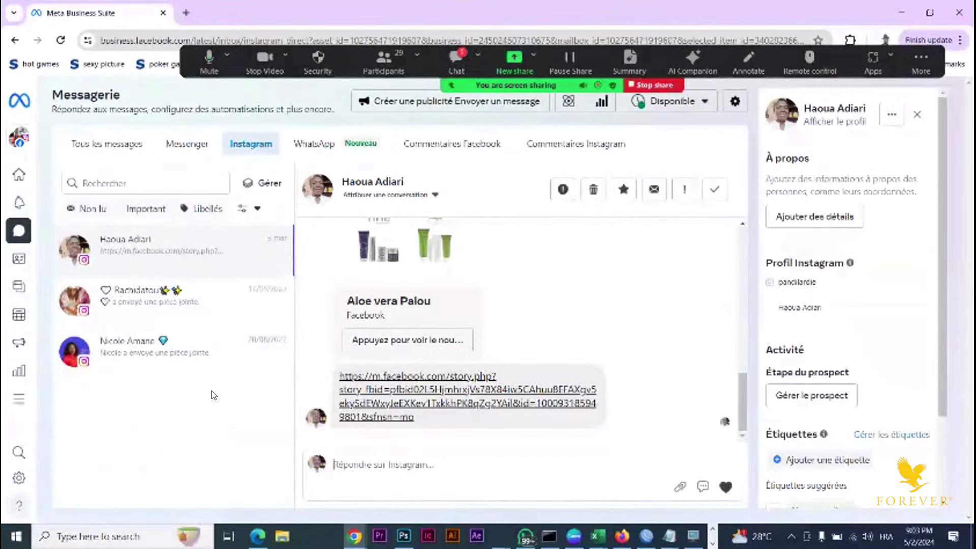
scroll(506, 396, "up", 1)
scroll(506, 396, "up", 4)
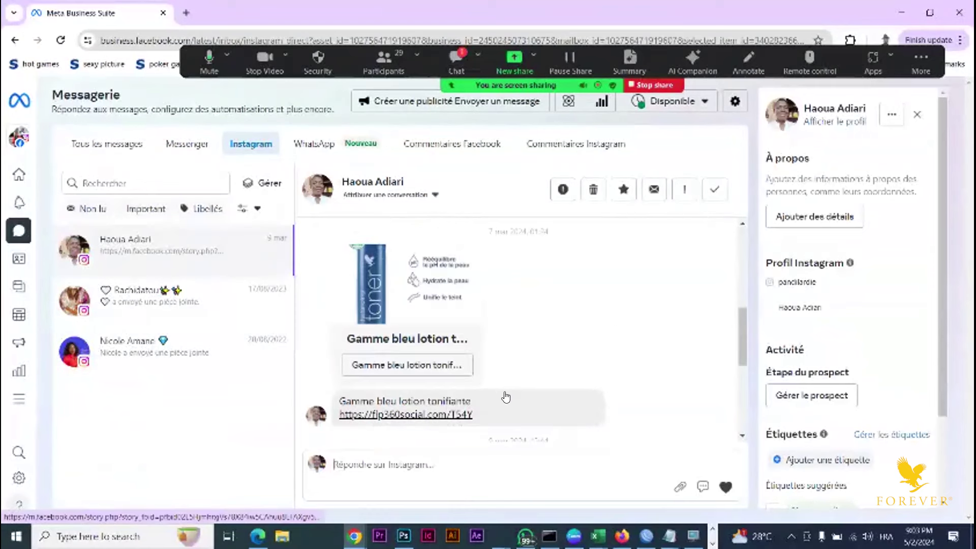
scroll(457, 351, "down", 3)
scroll(433, 302, "down", 2)
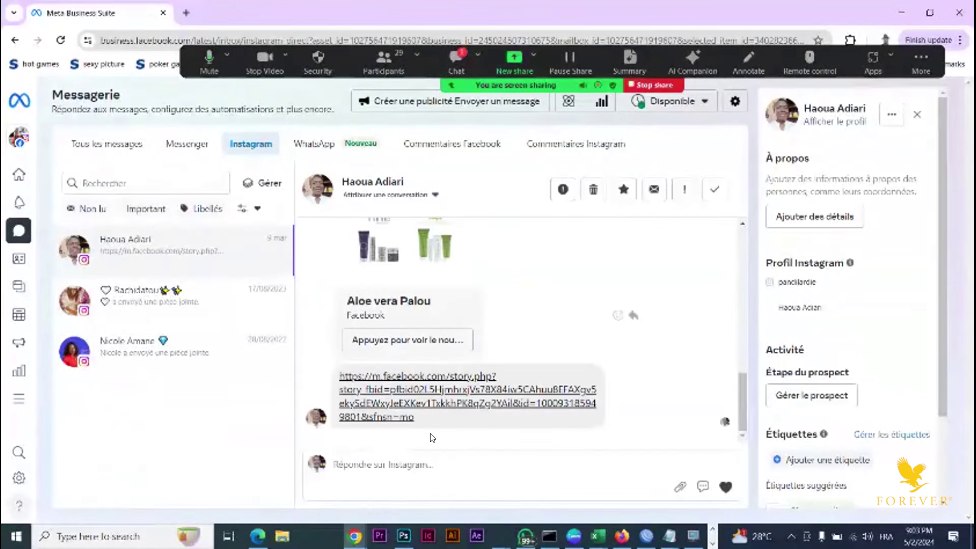
scroll(506, 394, "up", 1)
scroll(505, 394, "up", 10)
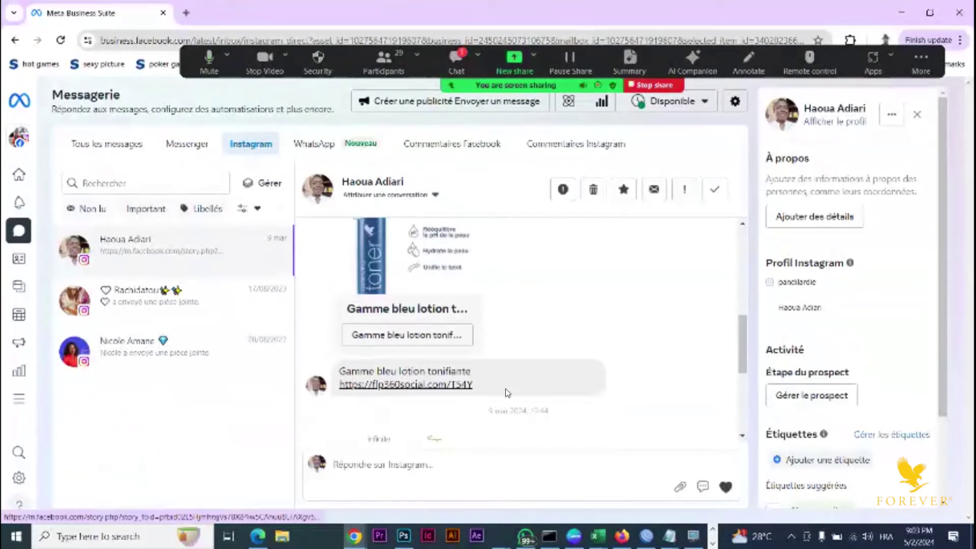
scroll(505, 389, "up", 1)
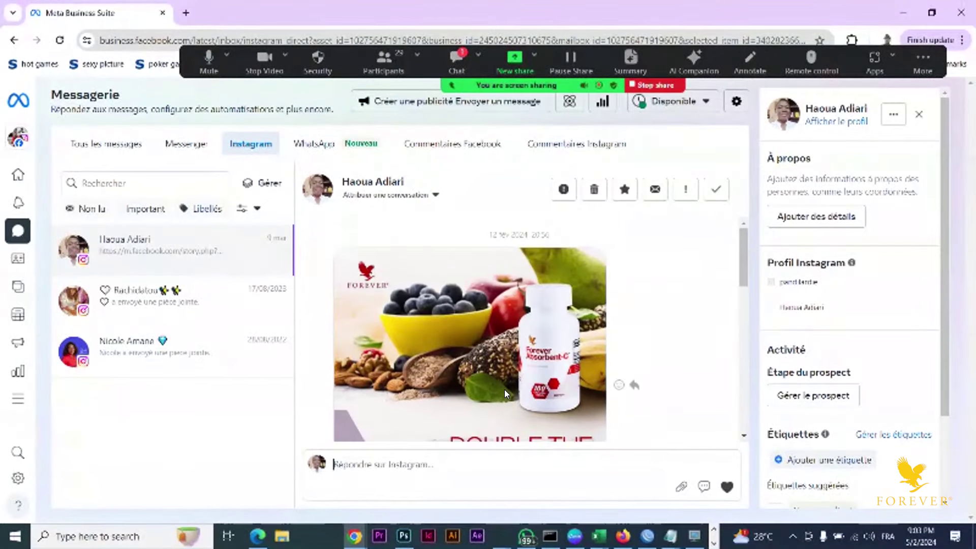
scroll(505, 391, "down", 5)
scroll(504, 402, "down", 5)
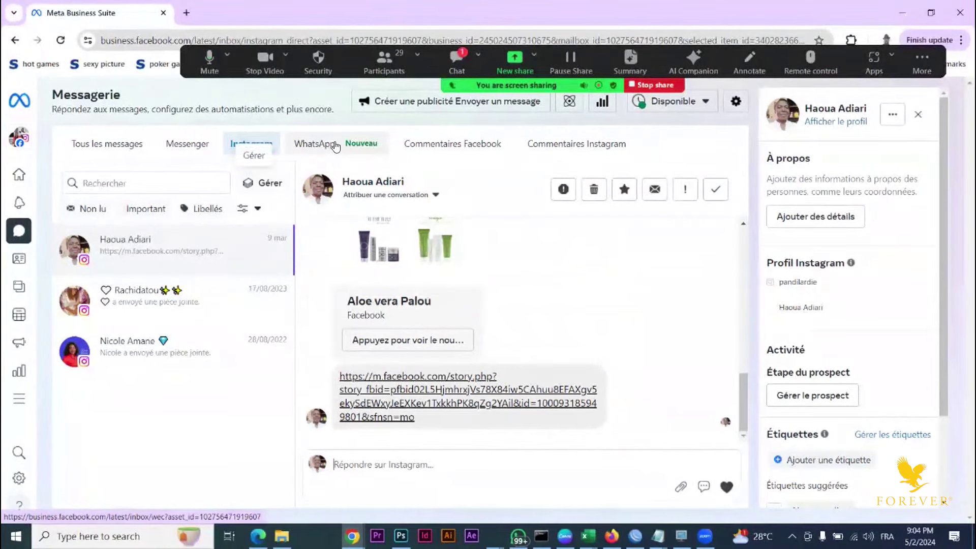
Switch Messagerie to the WhatsApp tab and start the Démarrer WhatsApp setup
left_click(334, 147)
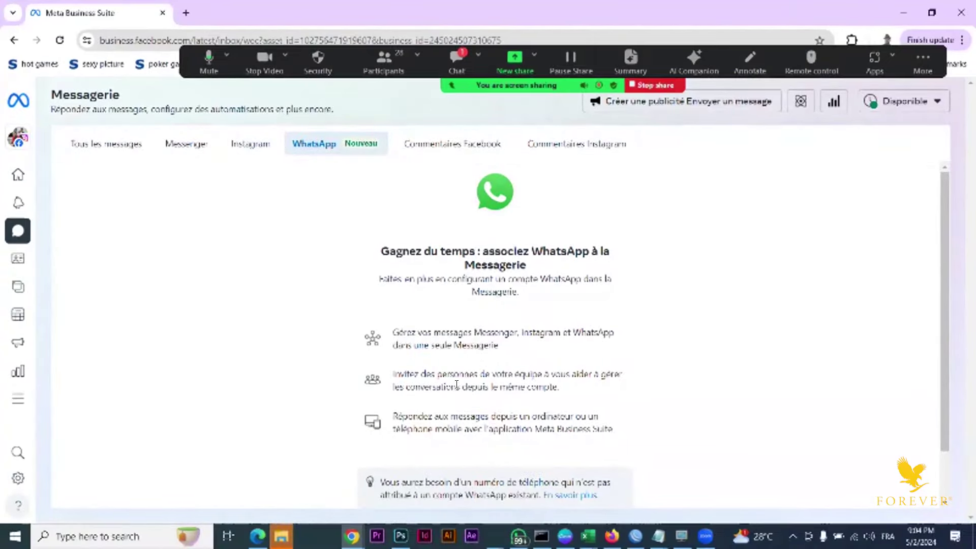
scroll(446, 394, "down", 1)
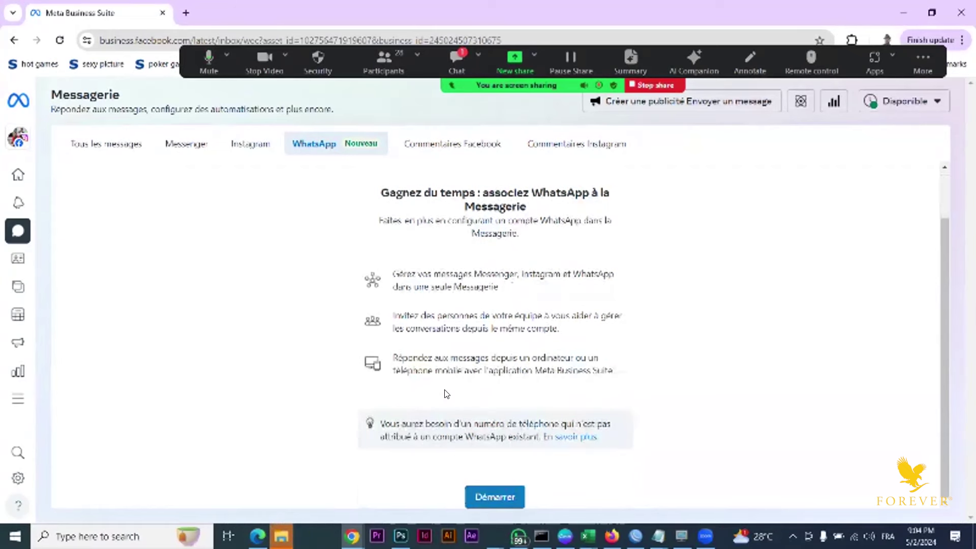
scroll(446, 394, "up", 1)
scroll(446, 394, "down", 1)
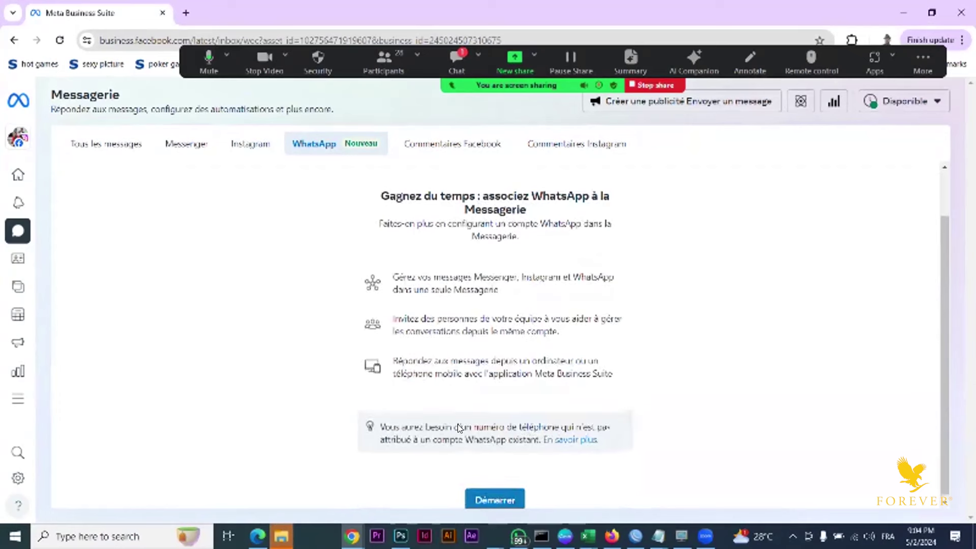
scroll(511, 322, "up", 1)
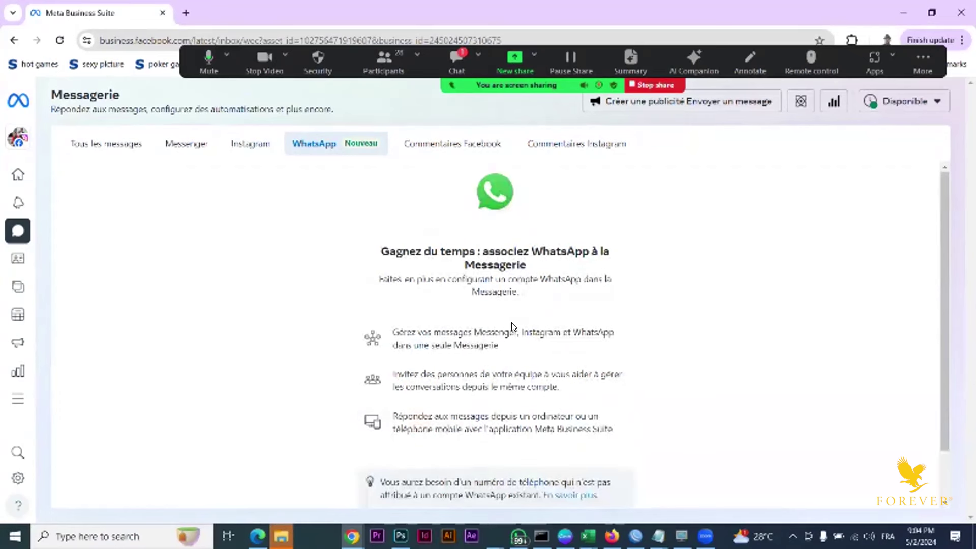
scroll(511, 322, "down", 1)
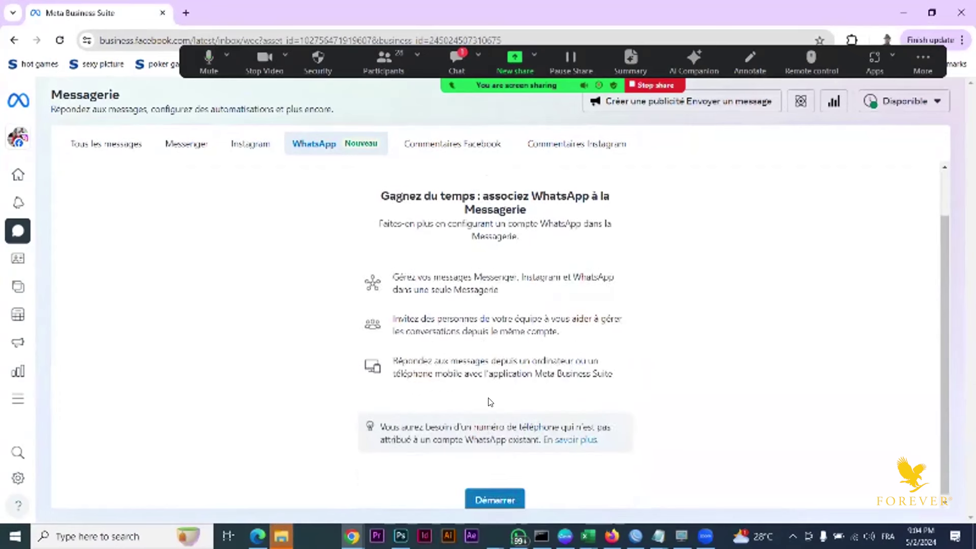
left_click(480, 497)
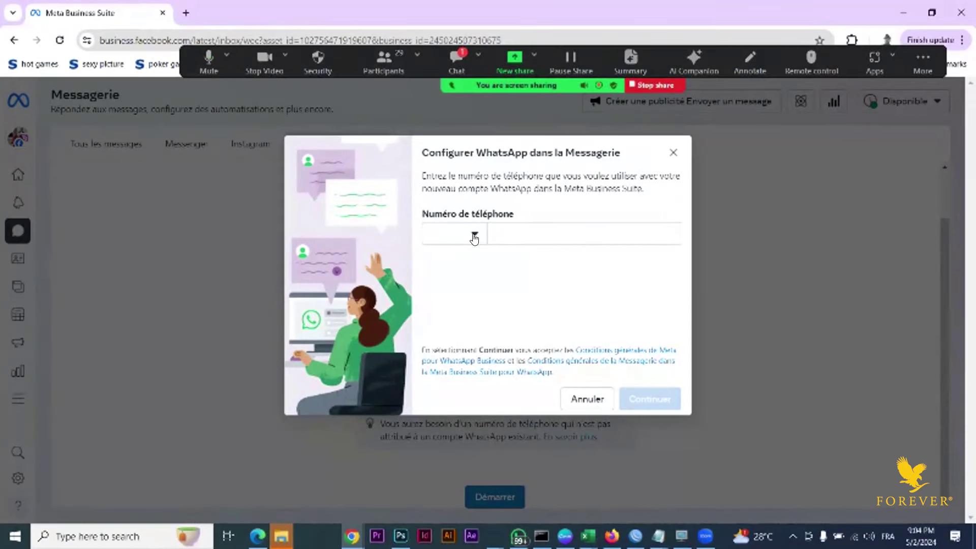
Set the country code to Cameroon +237, replacing an initial Gabon +241 choice
left_click(474, 235)
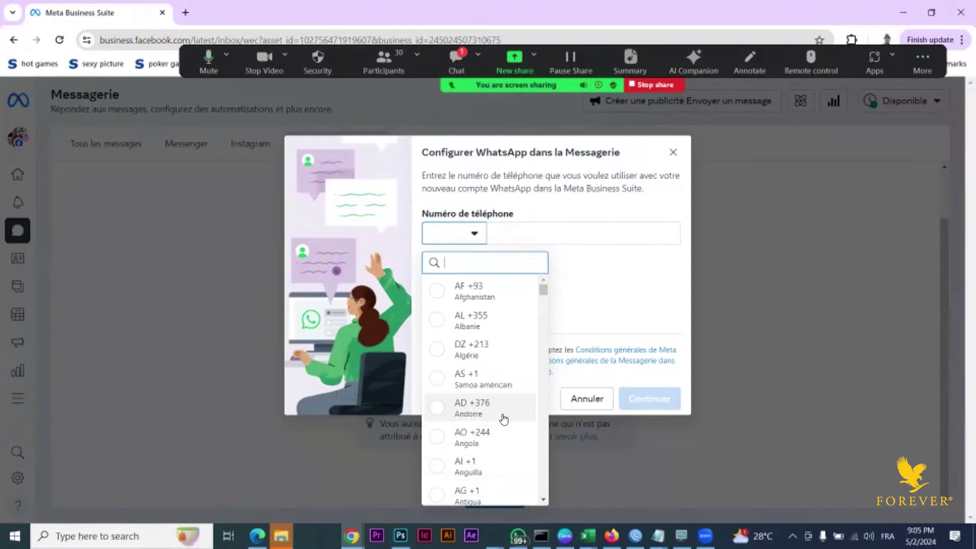
type("ga")
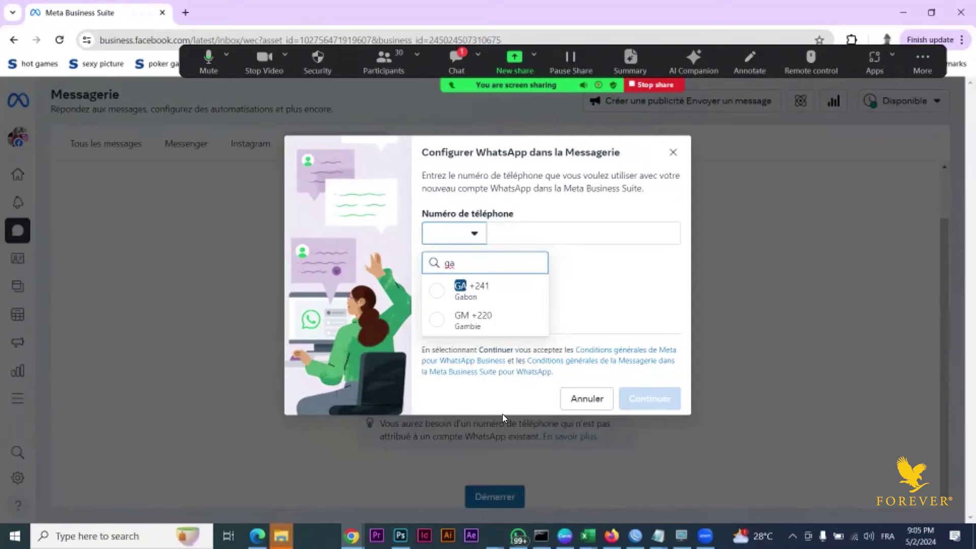
left_click(489, 291)
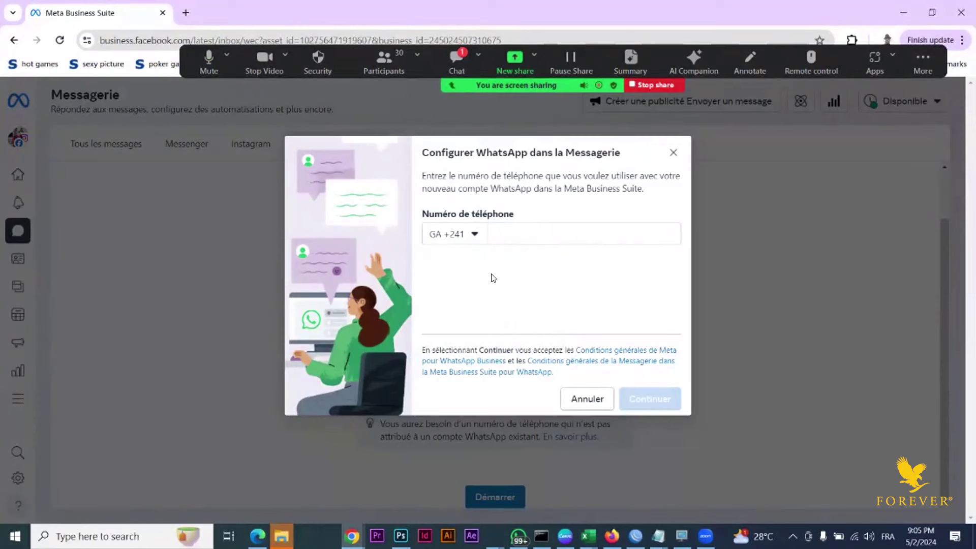
left_click(502, 238)
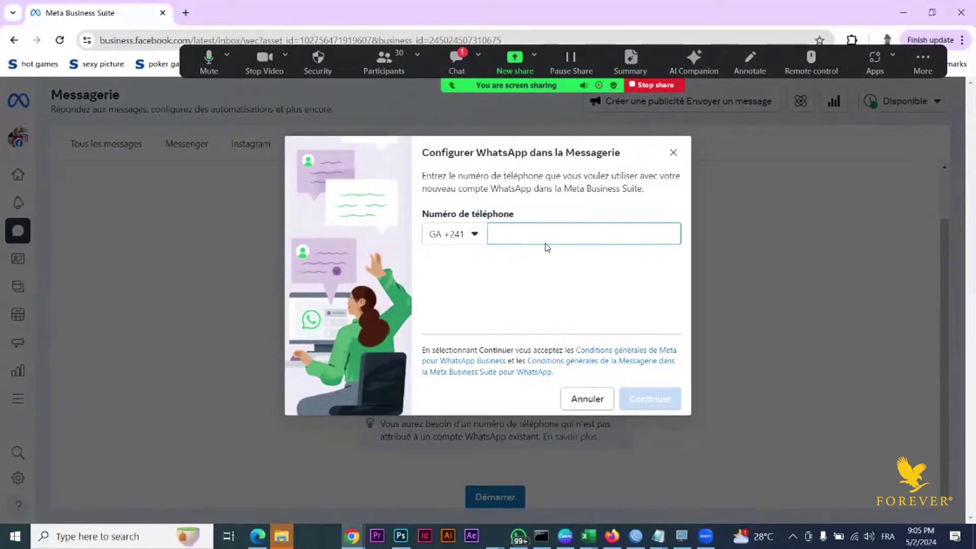
left_click(472, 233)
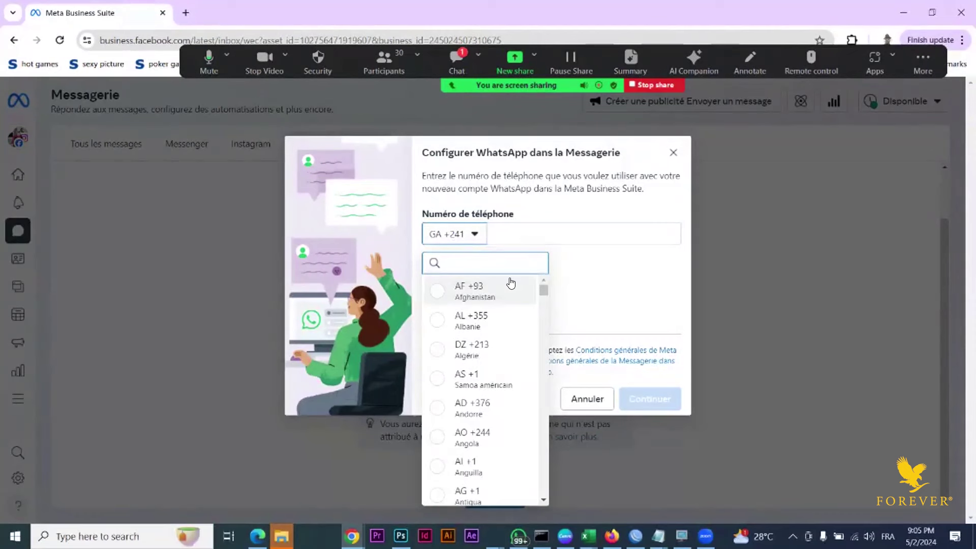
type("ca")
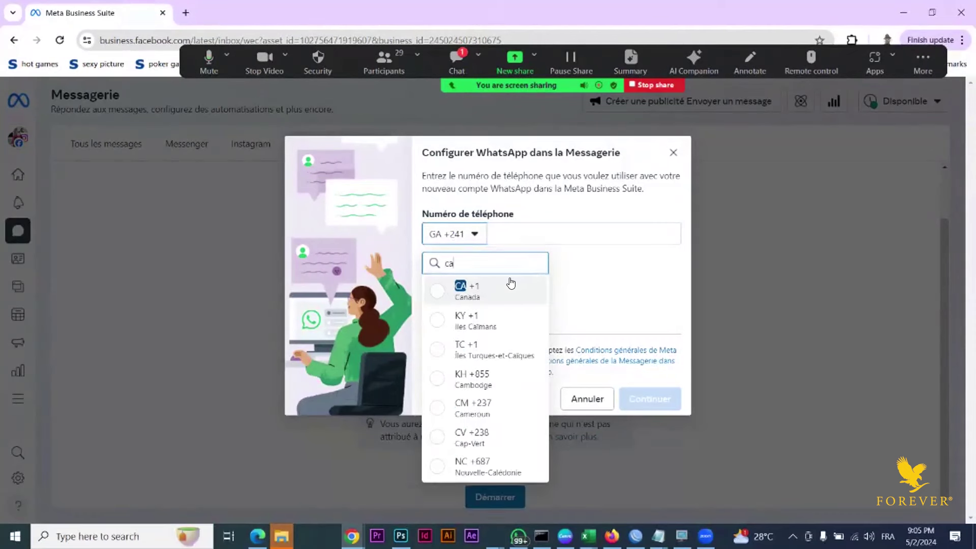
type("m")
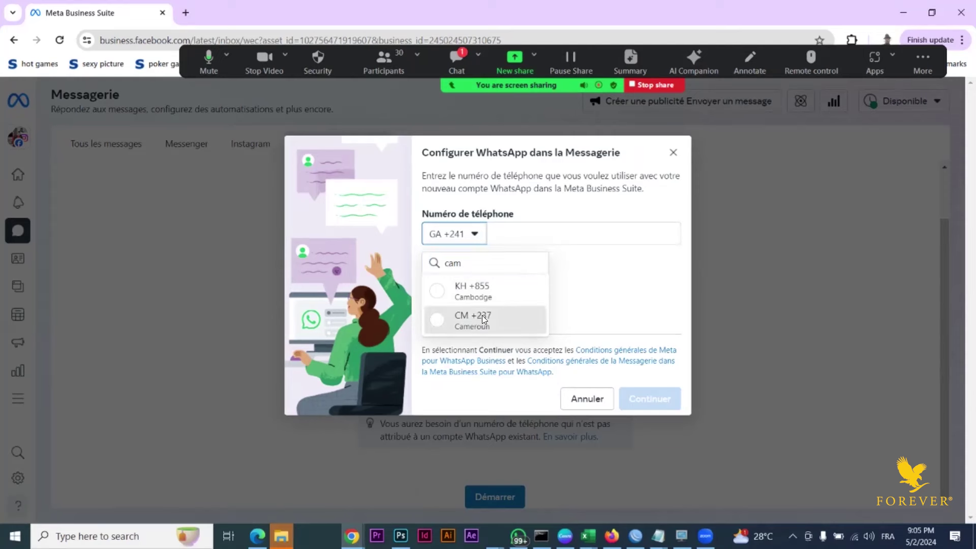
left_click(481, 319)
Enter the WhatsApp phone number, remove the extra digit, and close the setup dialog
left_click(500, 234)
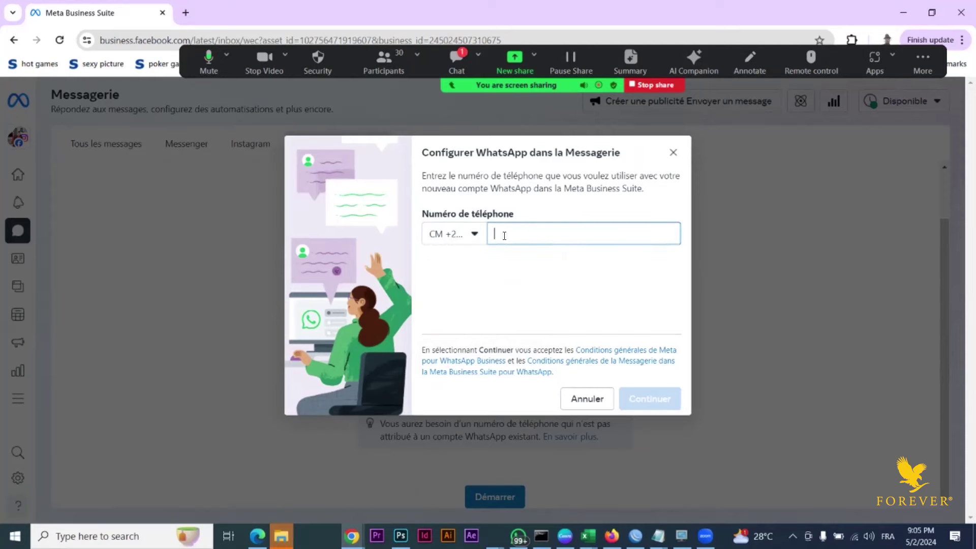
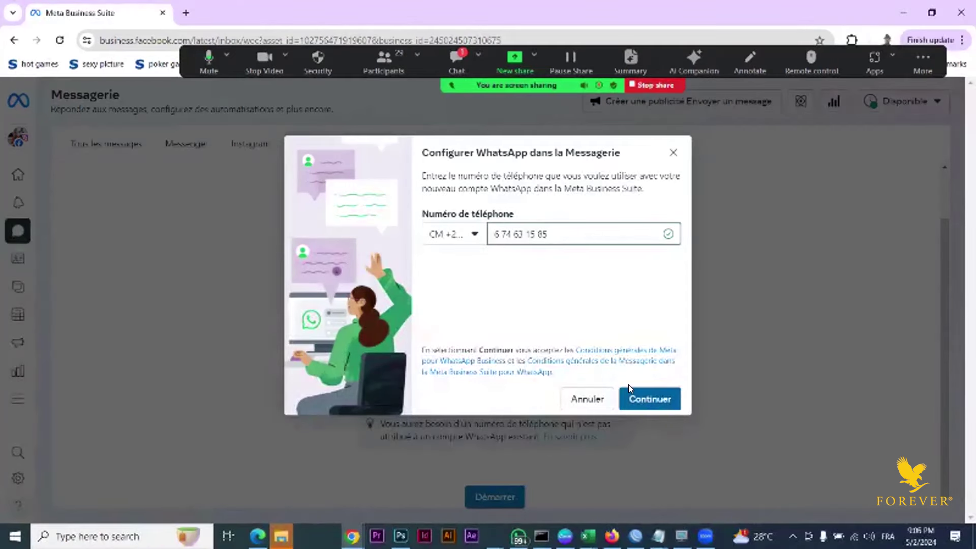
left_click(673, 152)
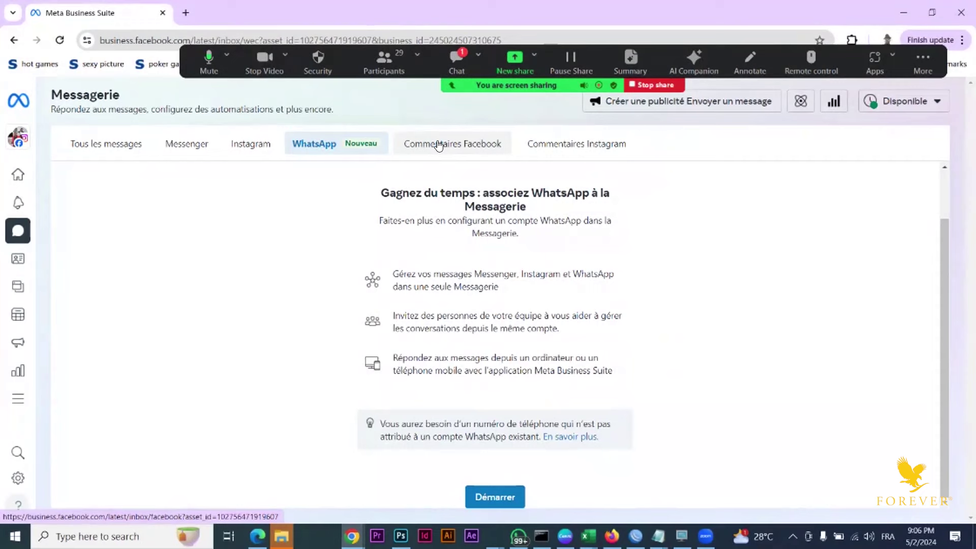
Show the Commentaires Facebook tab with the online-business post's comment thread
left_click(445, 140)
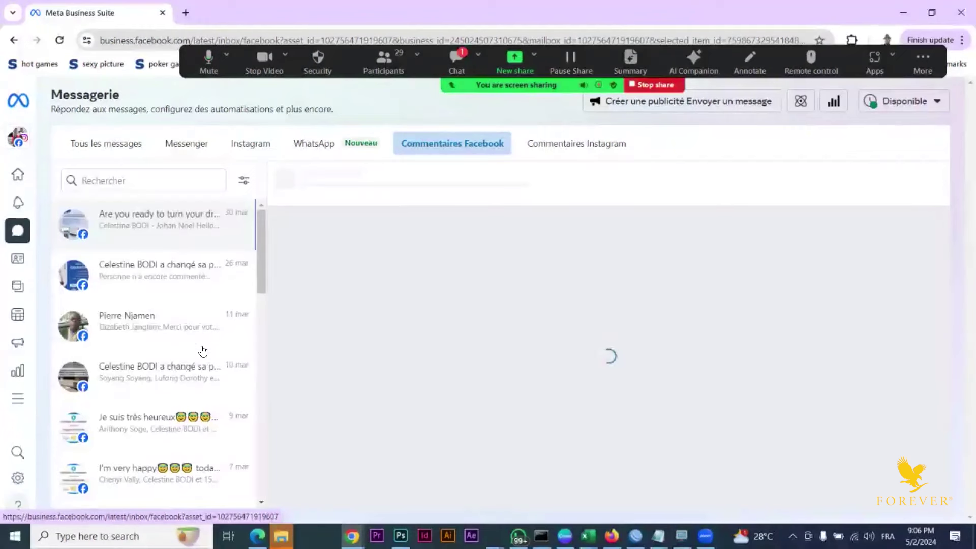
scroll(189, 368, "down", 10)
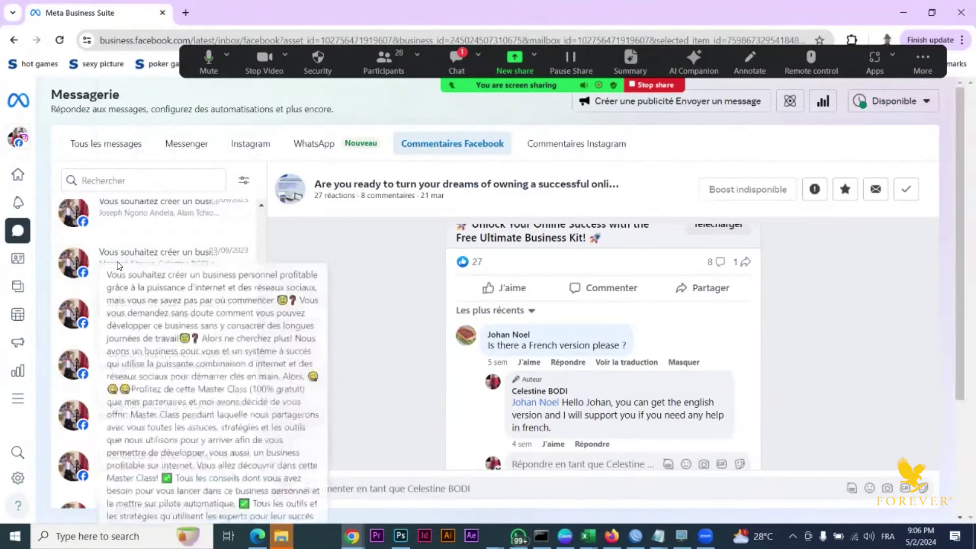
left_click(120, 263)
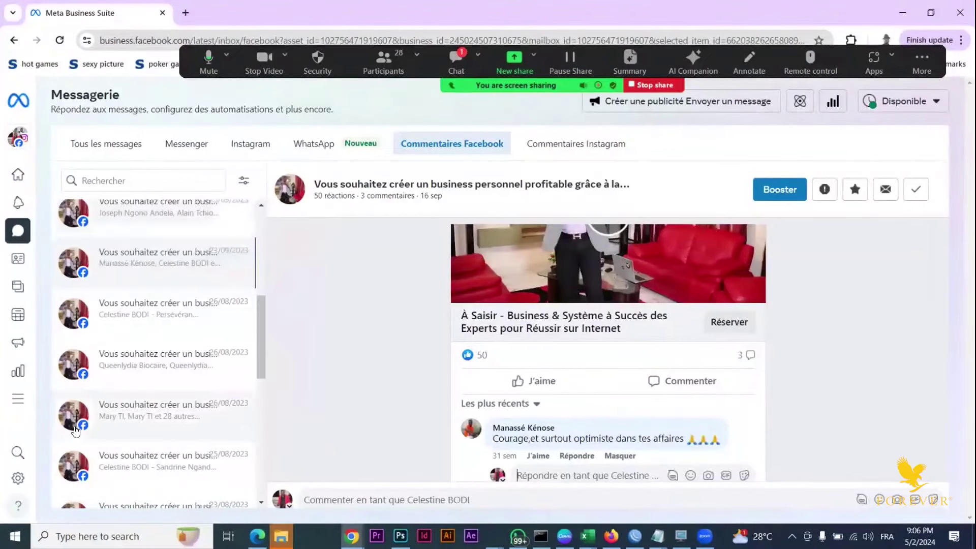
scroll(77, 401, "up", 3)
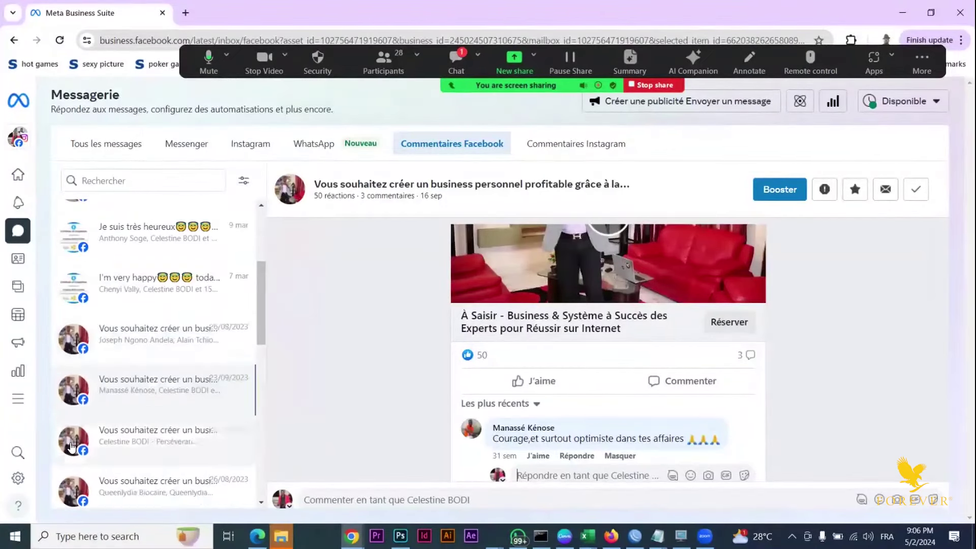
scroll(70, 446, "down", 6)
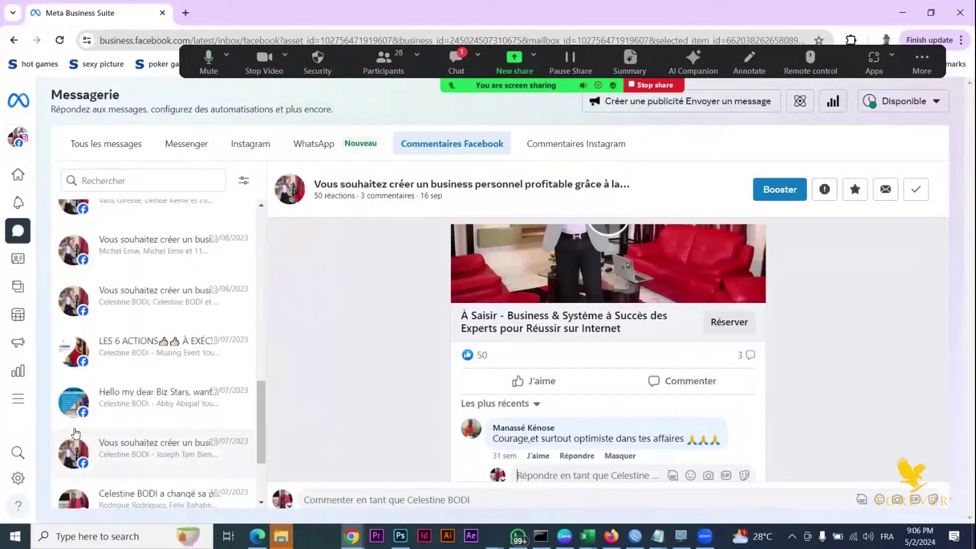
scroll(74, 428, "down", 3)
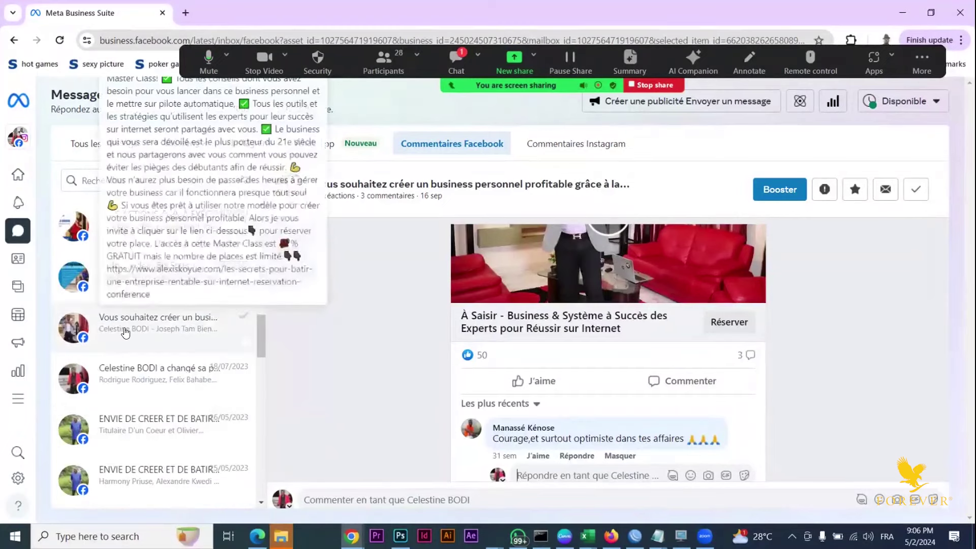
scroll(112, 331, "up", 2)
scroll(172, 285, "up", 3)
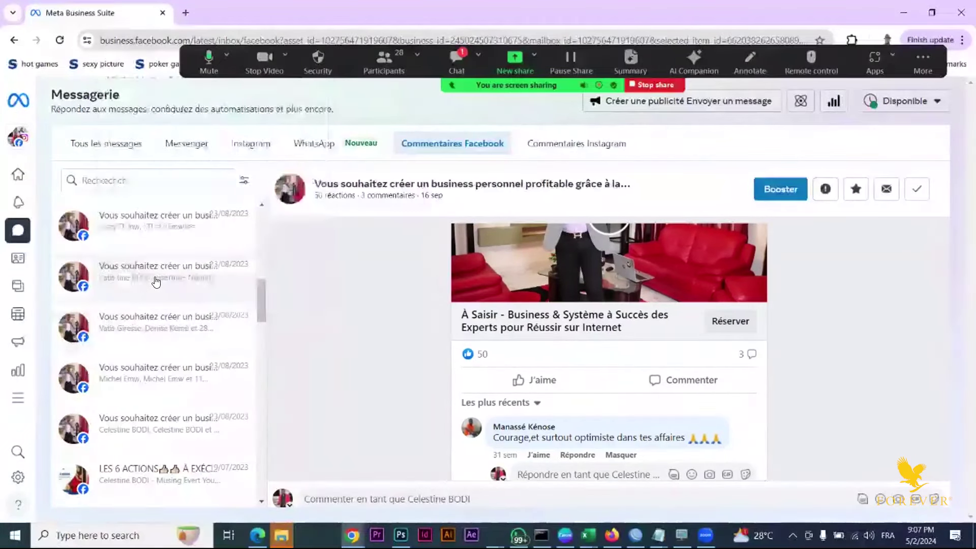
scroll(144, 255, "up", 3)
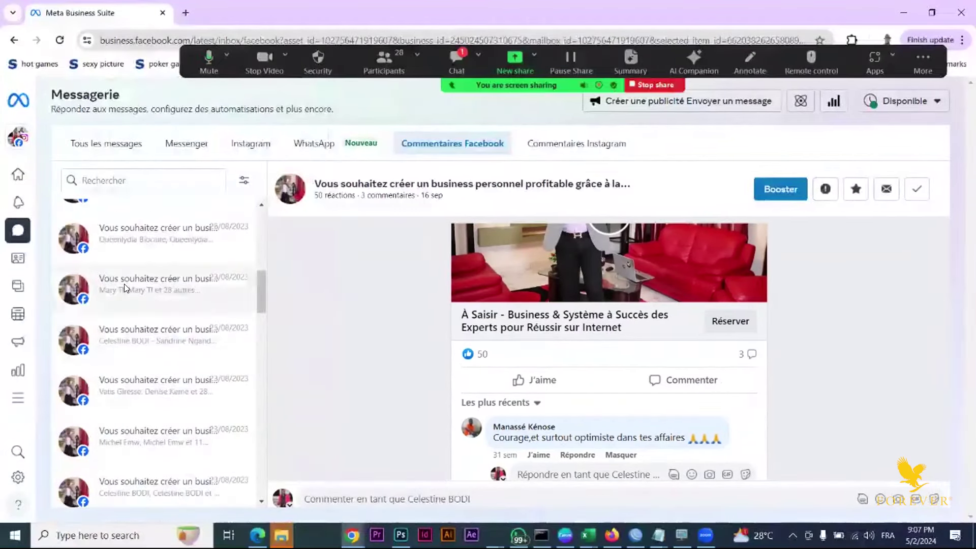
scroll(124, 298, "up", 1)
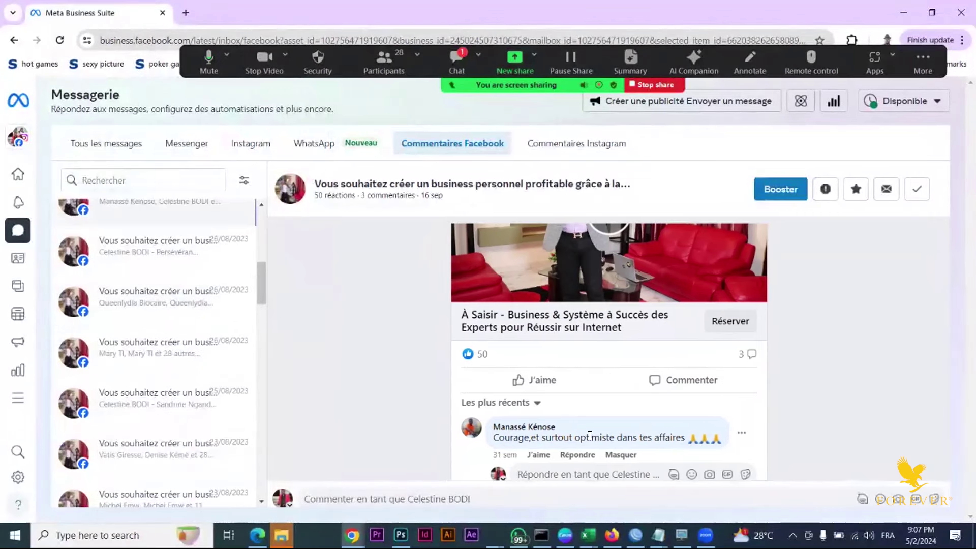
scroll(593, 433, "down", 1)
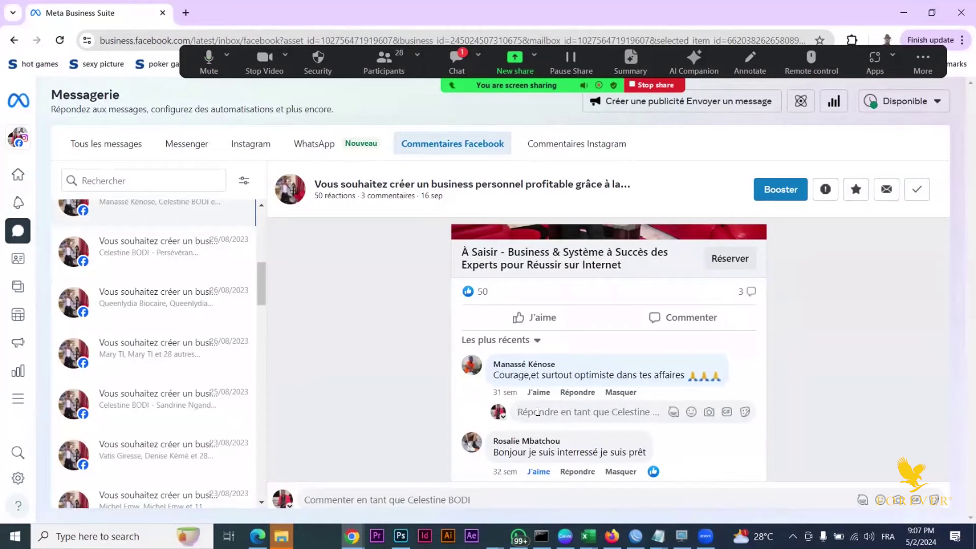
Post the reply 'Merci' under the 'Courage,et surtout optimiste' comment, replacing the test text
type("tfttgdvfv")
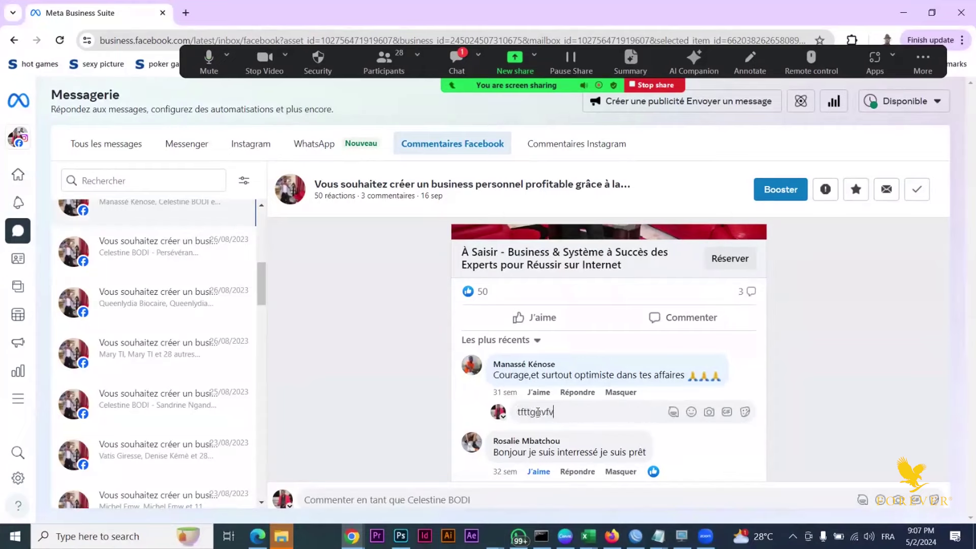
key("BackSpace")
key("BackSpace")
key("BackSpace")
key("BackSpace")
key("BackSpace")
key("BackSpace")
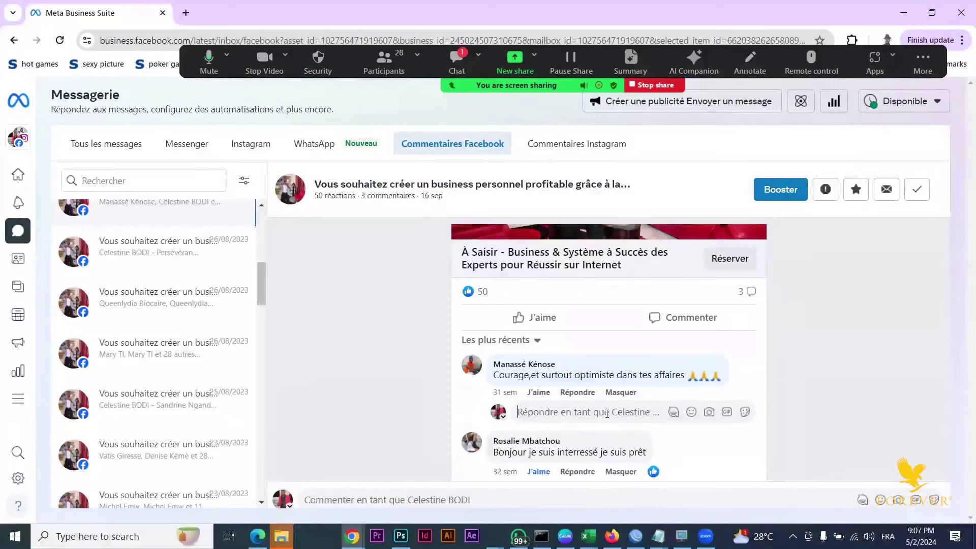
type("gcvgcgvgvgvghvgv")
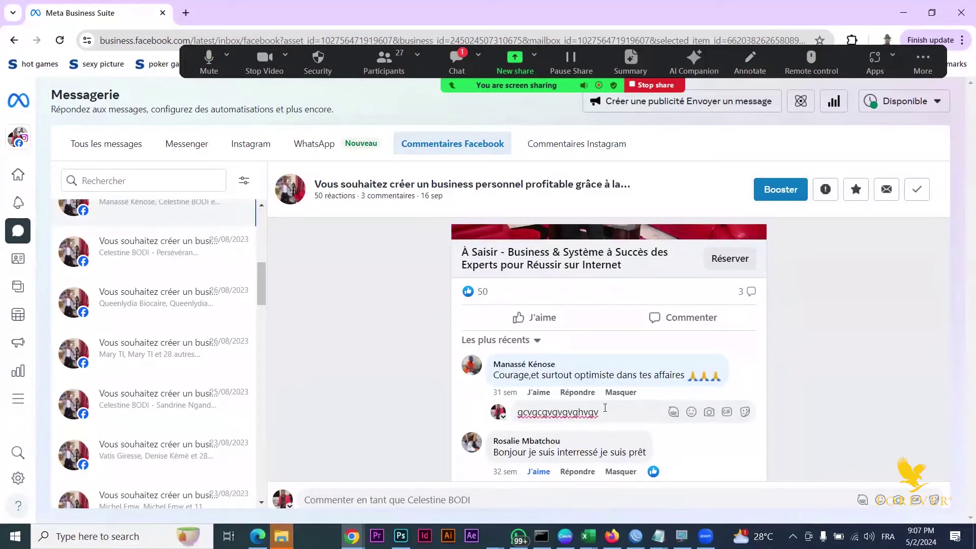
left_click_drag(616, 414, 514, 416)
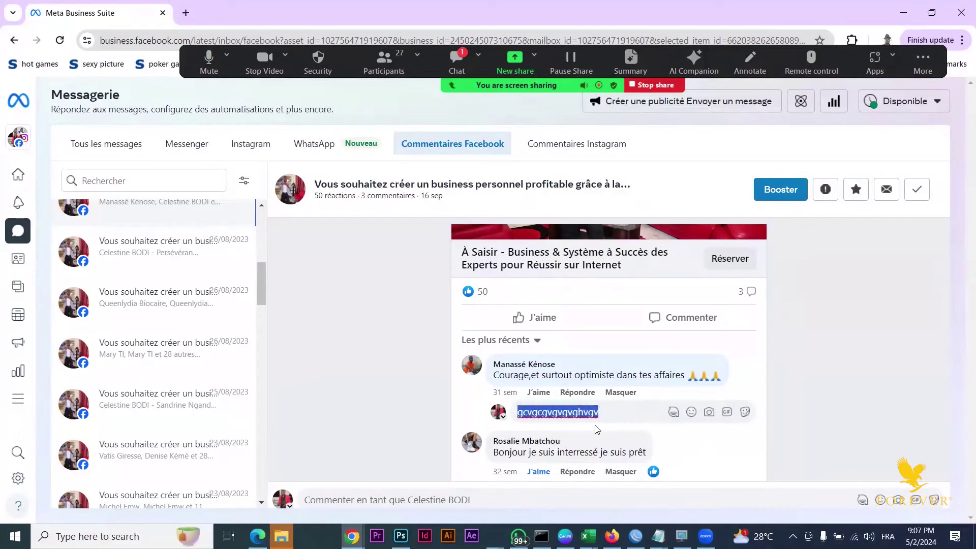
type("Merci")
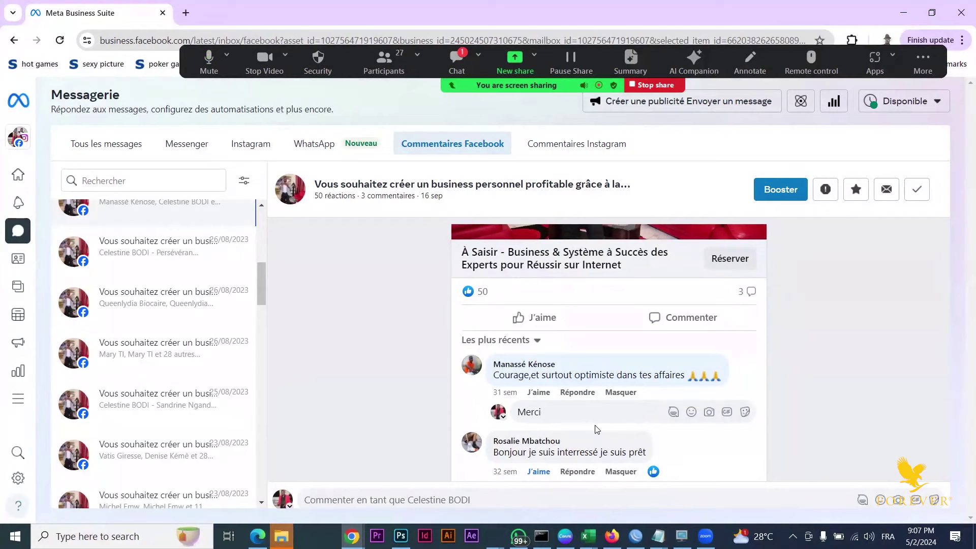
key("Return")
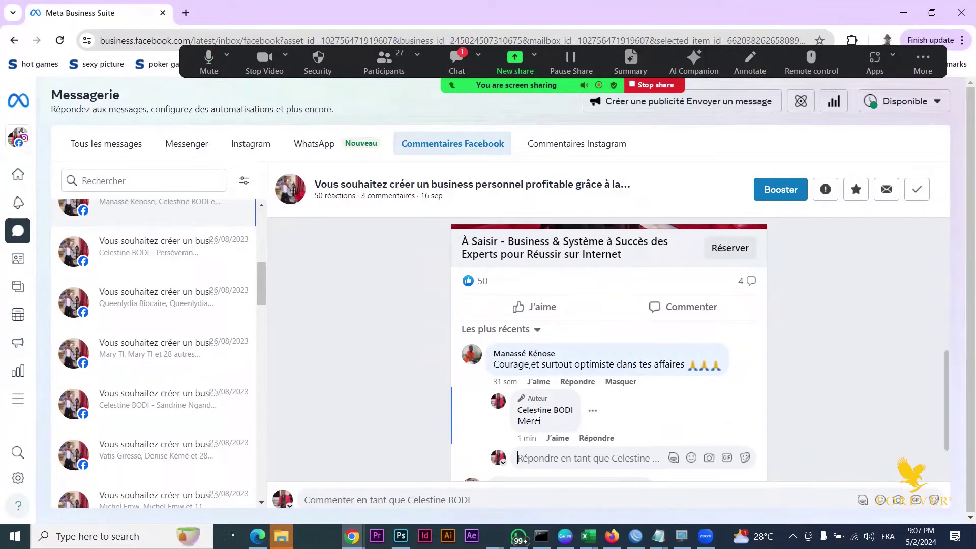
Like the 'Courage,et surtout optimiste' comment, hide it, and bring up its '...' options
left_click(538, 382)
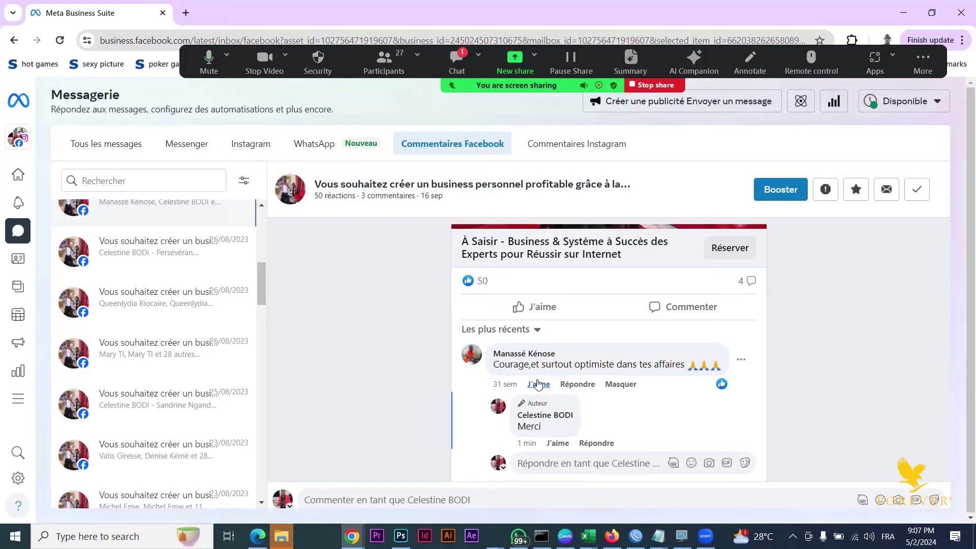
mouse_move(543, 390)
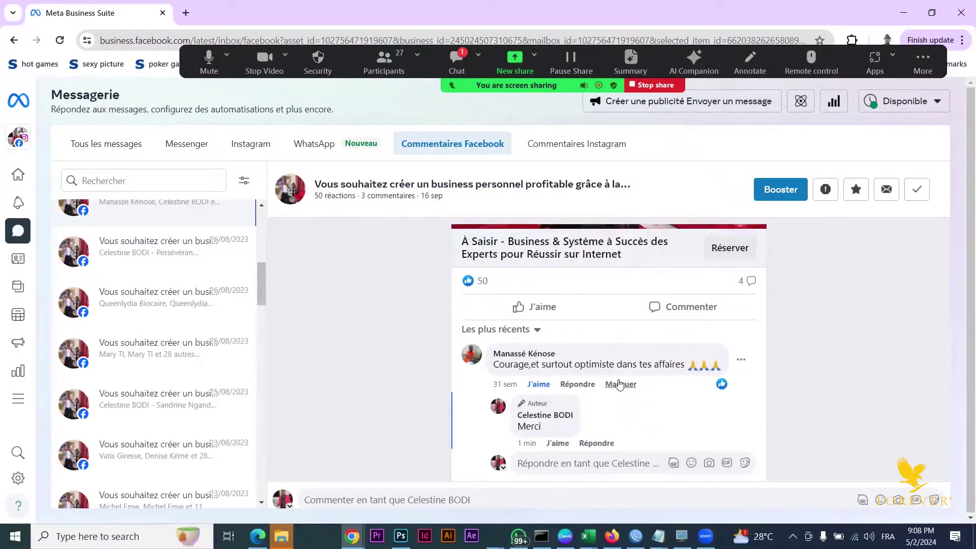
left_click(619, 385)
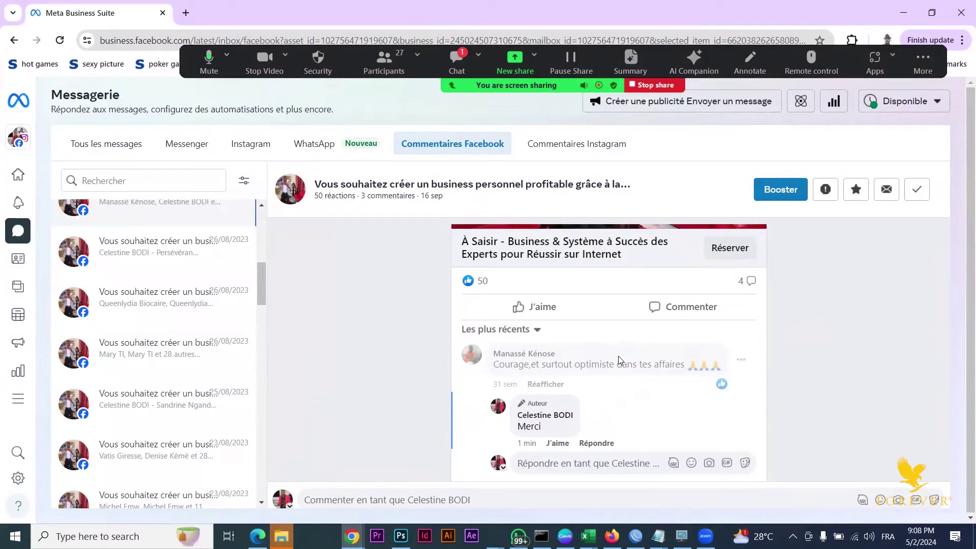
left_click(738, 365)
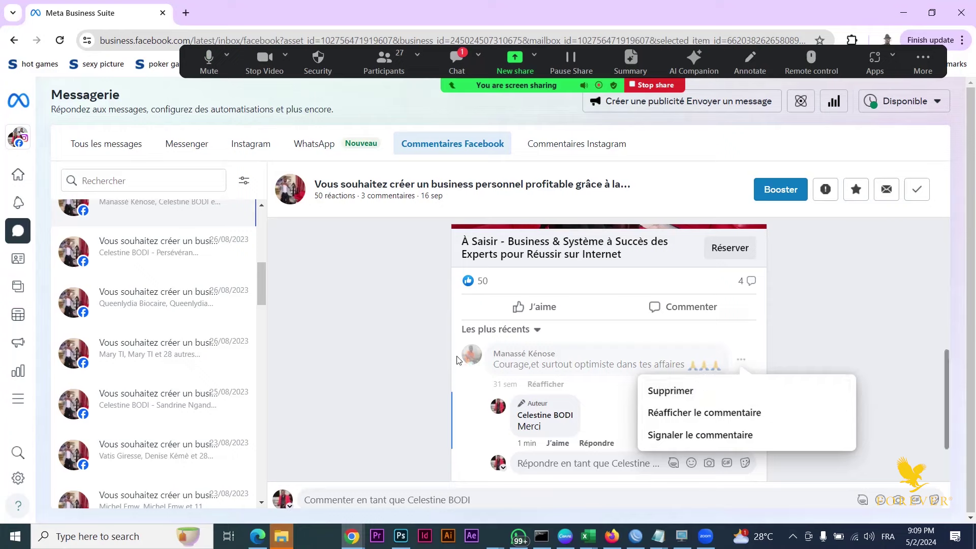
Show the commenter's profile panel, check its Bloquer/Signaler options, and Réafficher the hidden comment
left_click(474, 354)
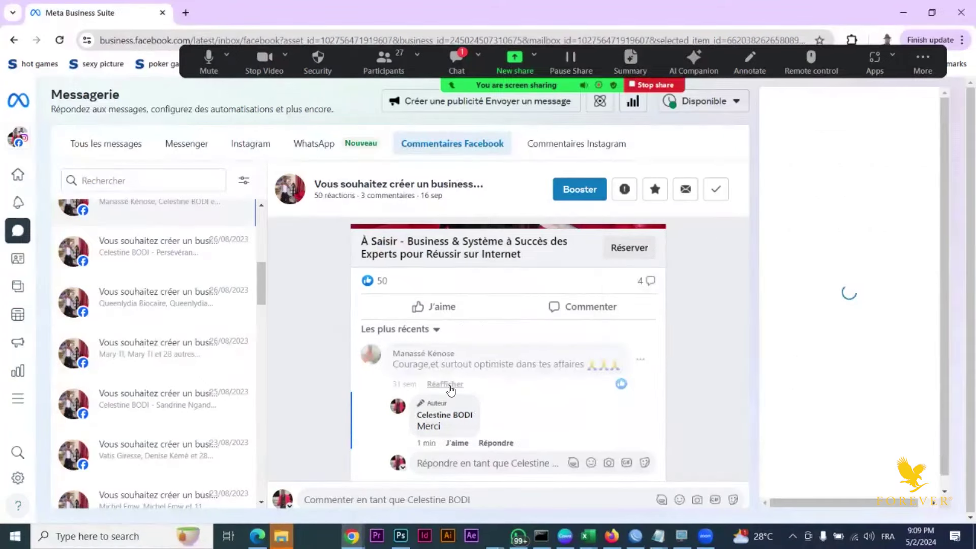
mouse_move(372, 354)
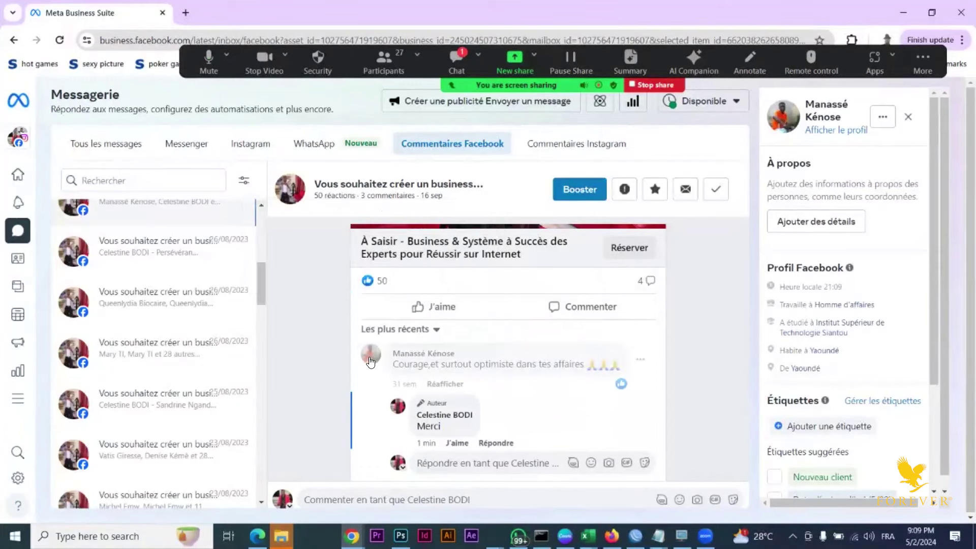
left_click(376, 327)
mouse_move(376, 358)
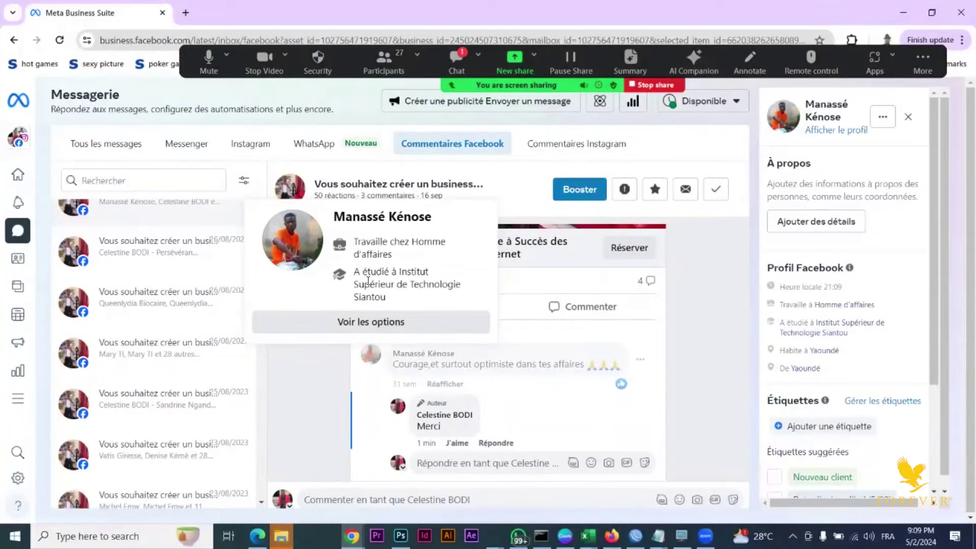
left_click(356, 327)
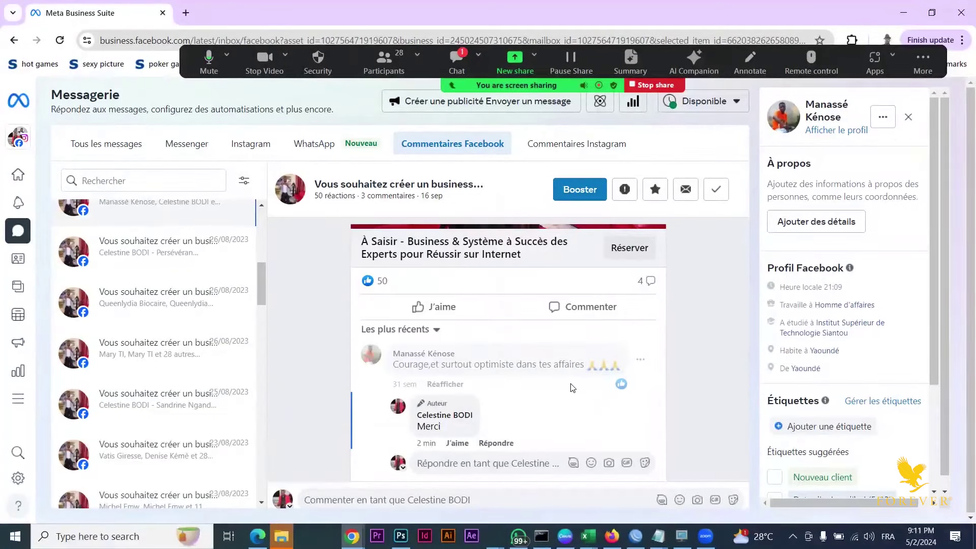
mouse_move(369, 362)
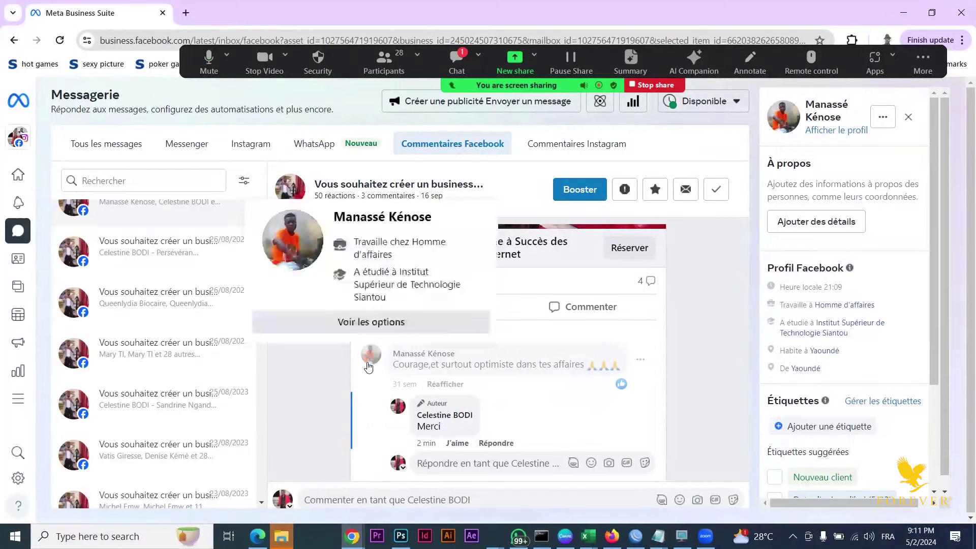
left_click(366, 325)
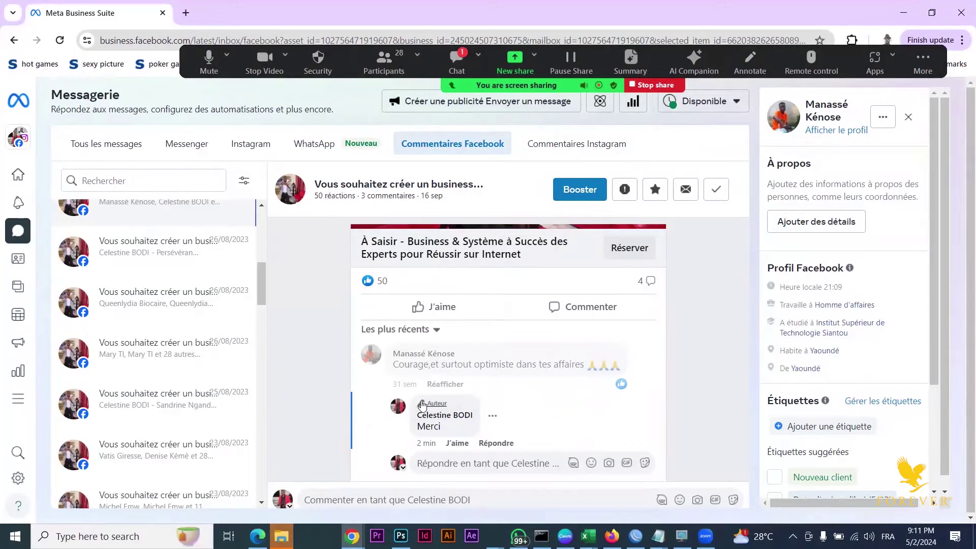
left_click(444, 385)
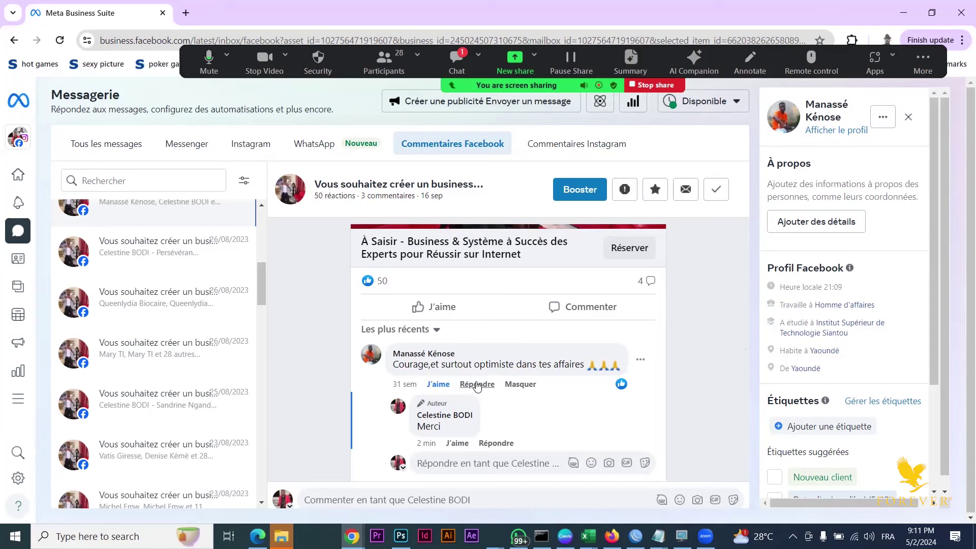
left_click(477, 385)
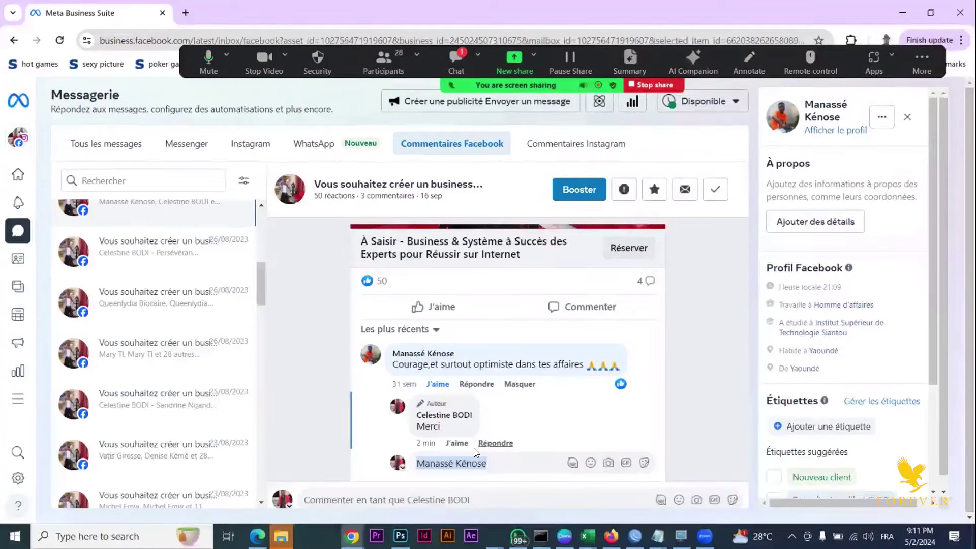
scroll(432, 407, "down", 2)
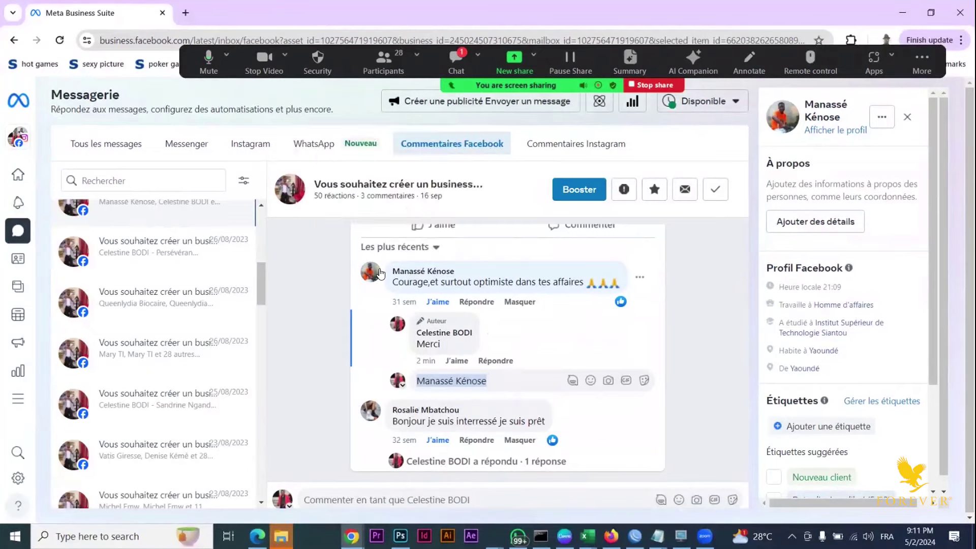
mouse_move(380, 274)
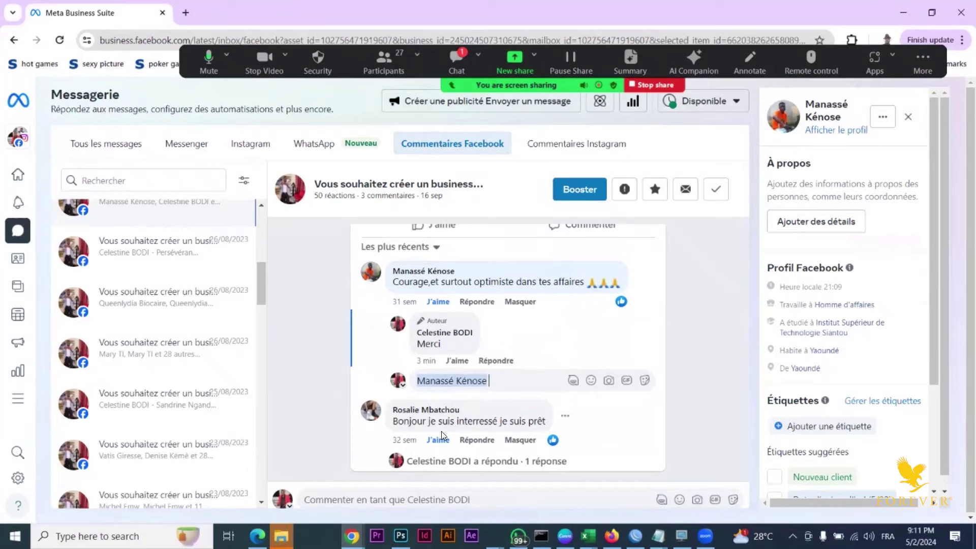
left_click(567, 416)
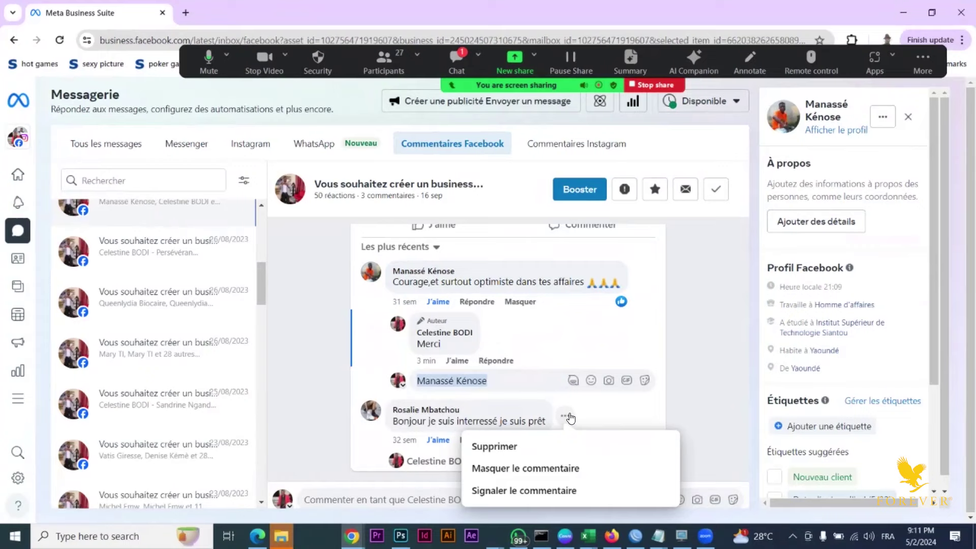
left_click(538, 371)
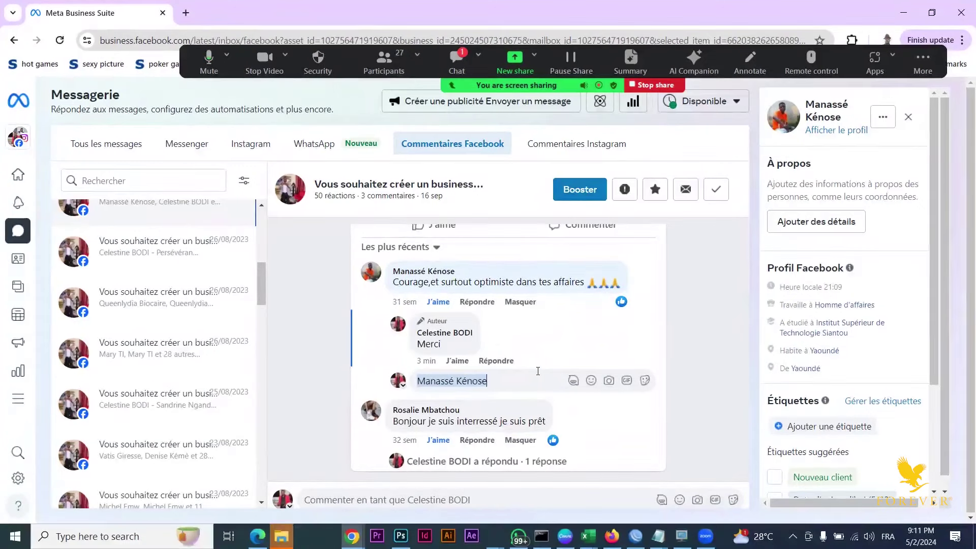
key("BackSpace")
key("BackSpace")
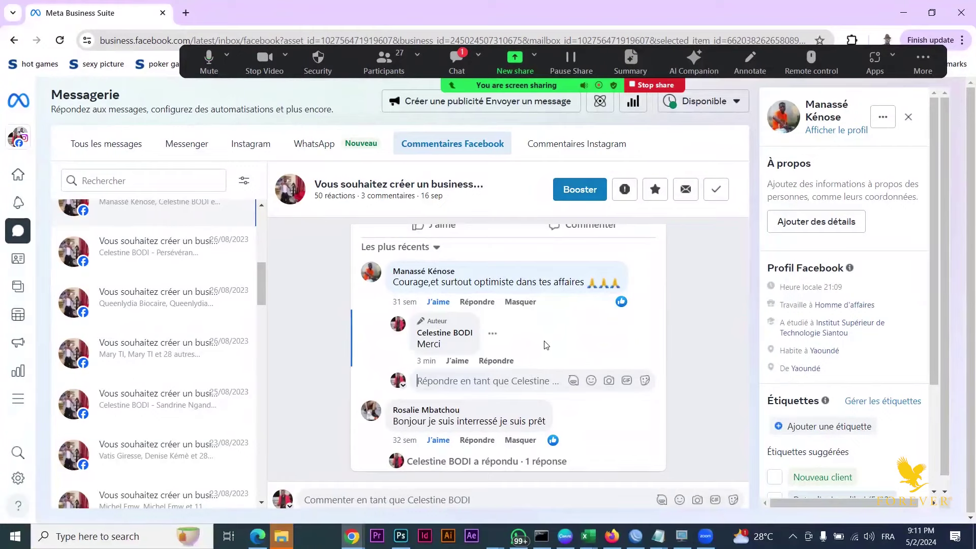
Expand the '1 réponse' reply under the second comment in Commentaires Facebook
scroll(546, 346, "up", 10)
scroll(534, 351, "down", 4)
scroll(520, 358, "up", 4)
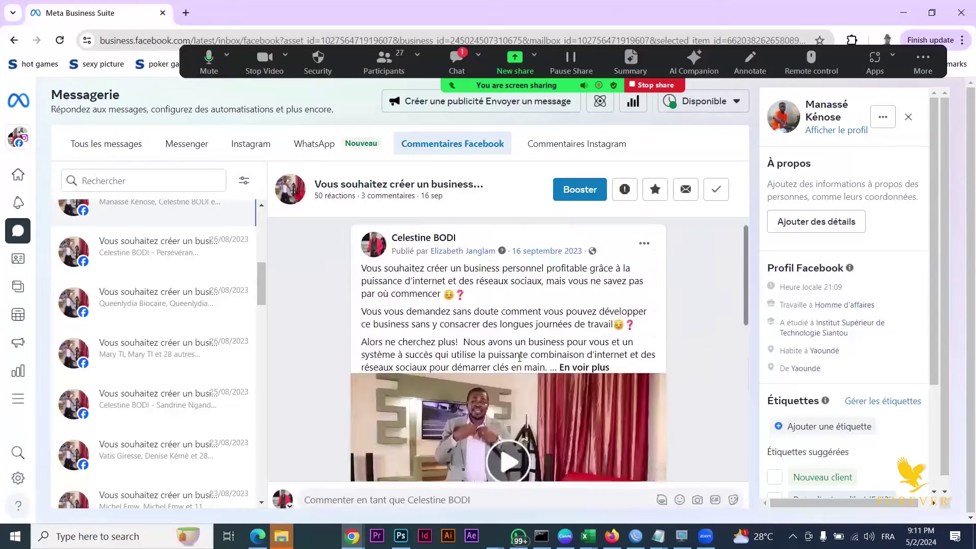
scroll(494, 294, "down", 2)
scroll(503, 315, "up", 2)
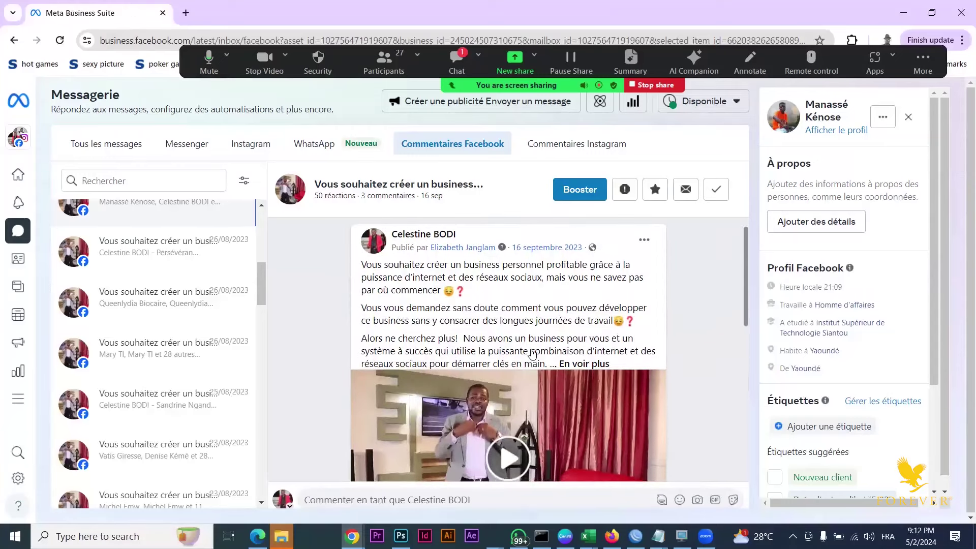
scroll(513, 346, "down", 8)
scroll(517, 352, "up", 4)
scroll(483, 336, "down", 4)
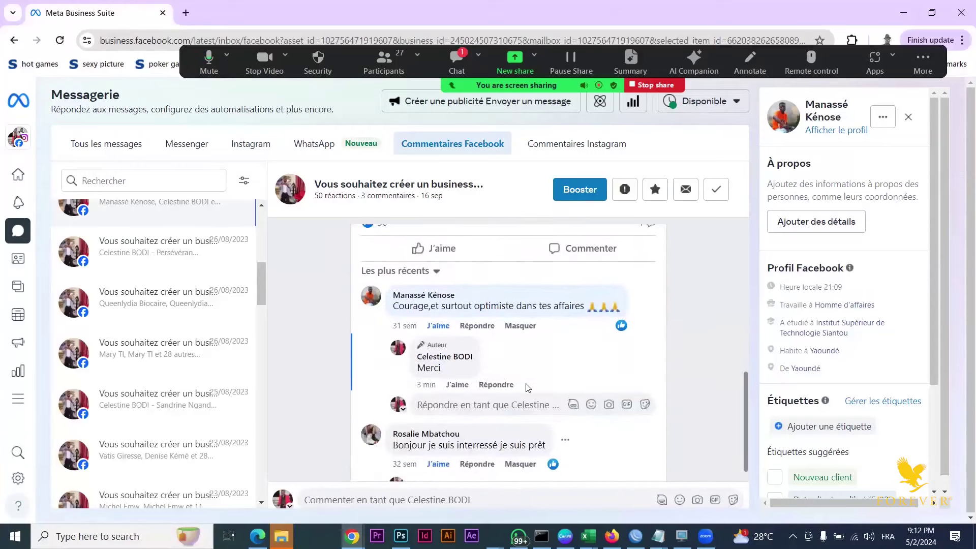
scroll(446, 330, "down", 1)
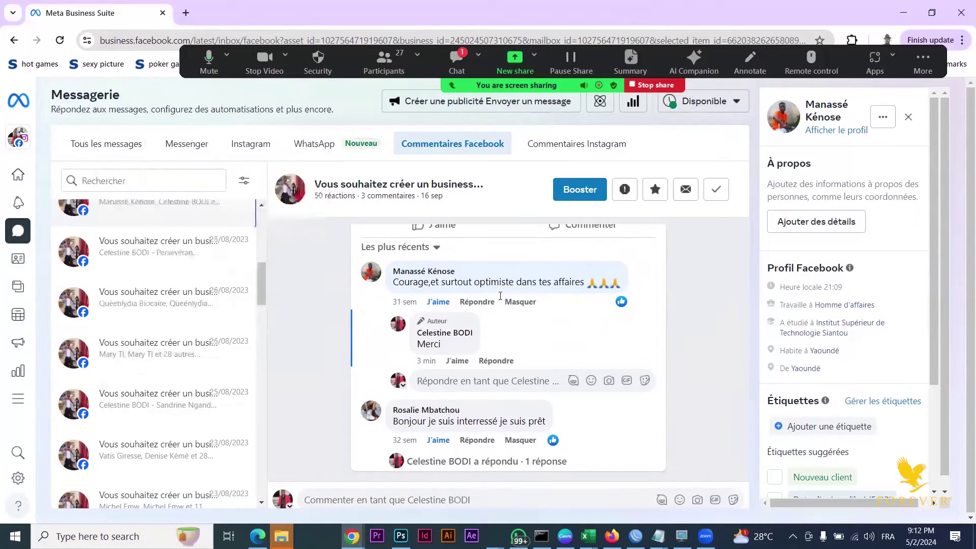
left_click(550, 461)
scroll(500, 424, "down", 2)
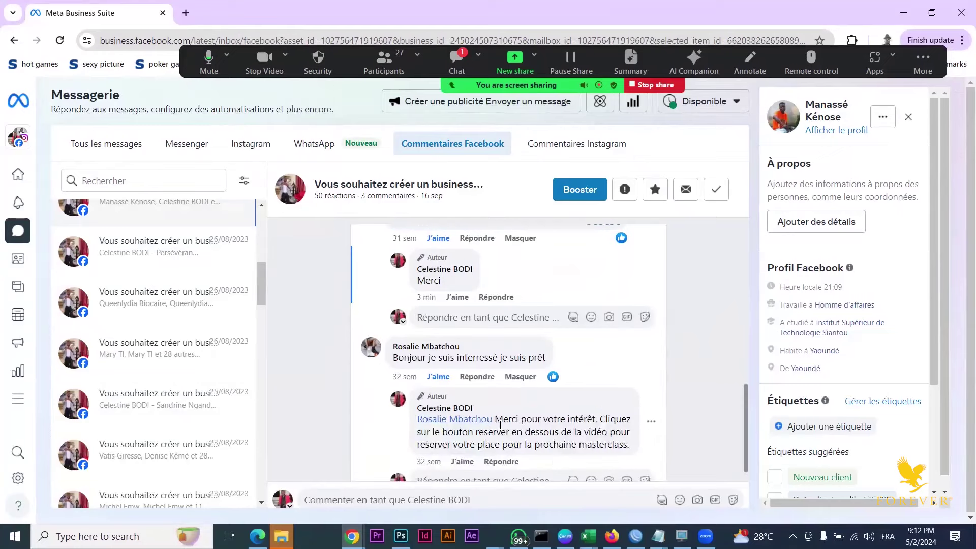
scroll(558, 438, "down", 1)
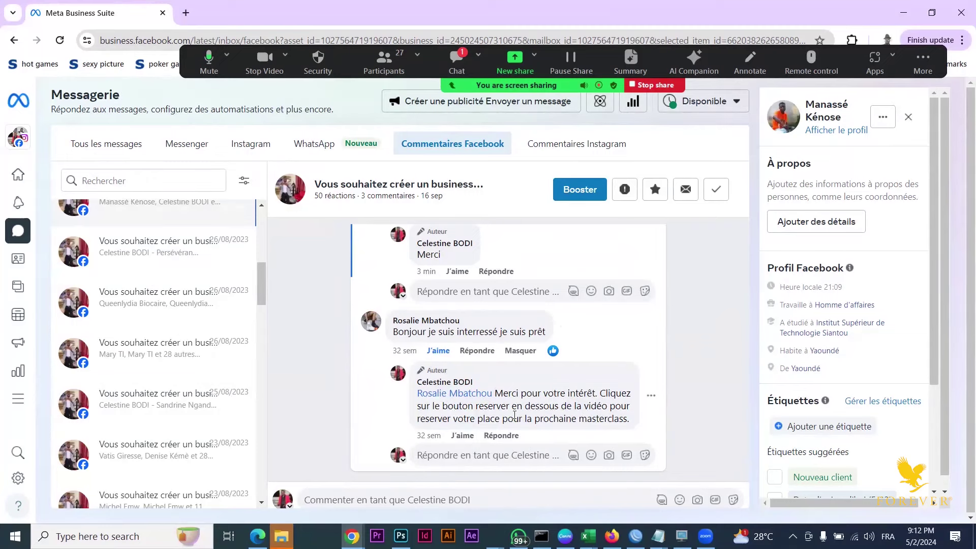
scroll(538, 353, "up", 8)
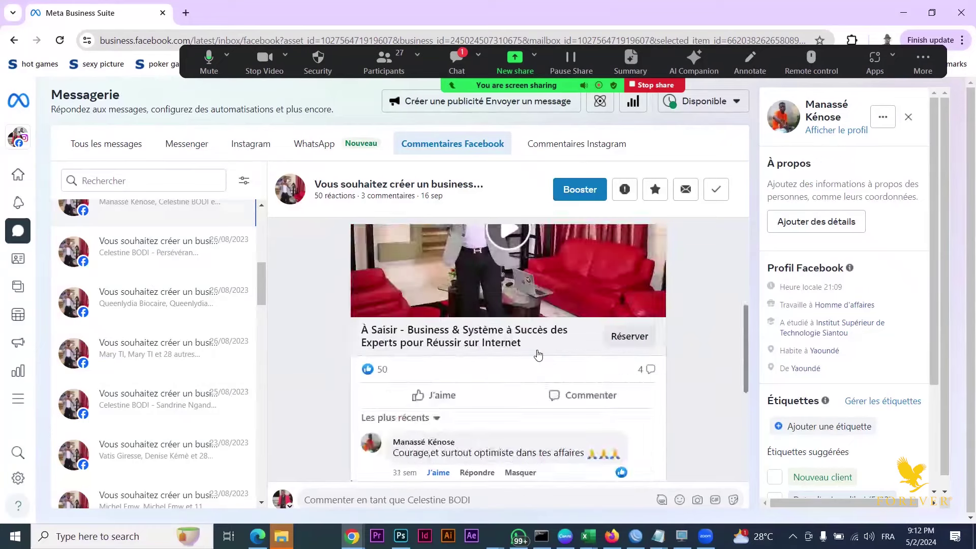
scroll(538, 353, "down", 10)
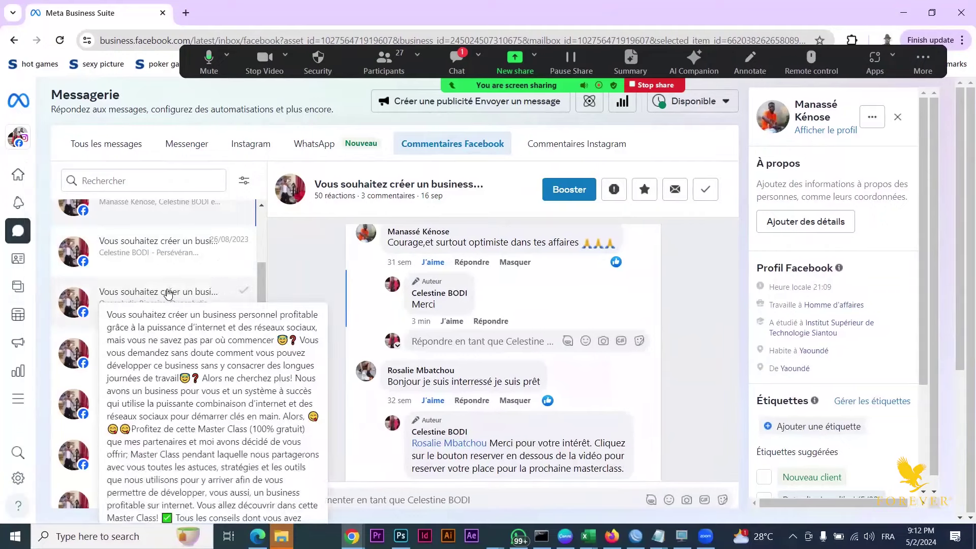
scroll(158, 295, "down", 5)
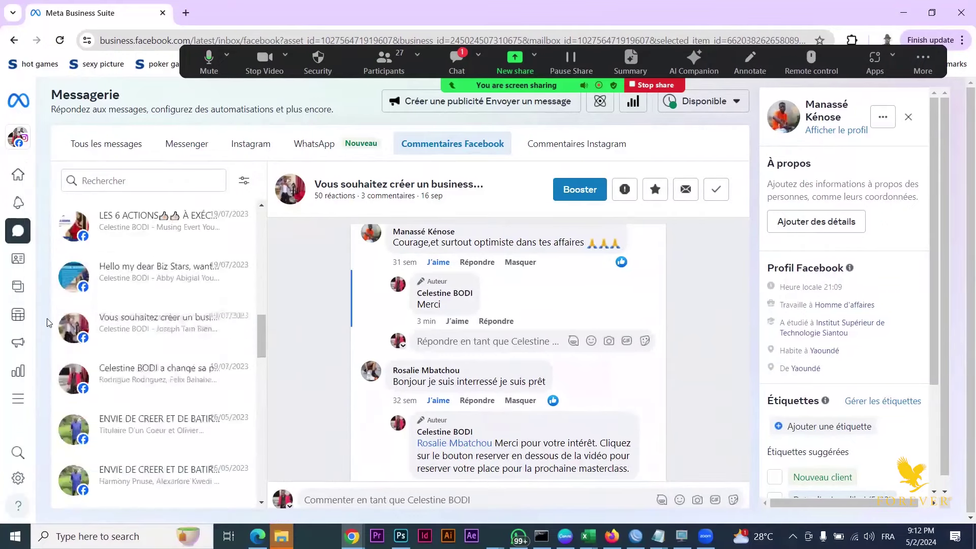
Open the 'Hello my dear Biz Stars' conversation to view its 13 reactions and 3 comments
left_click(157, 279)
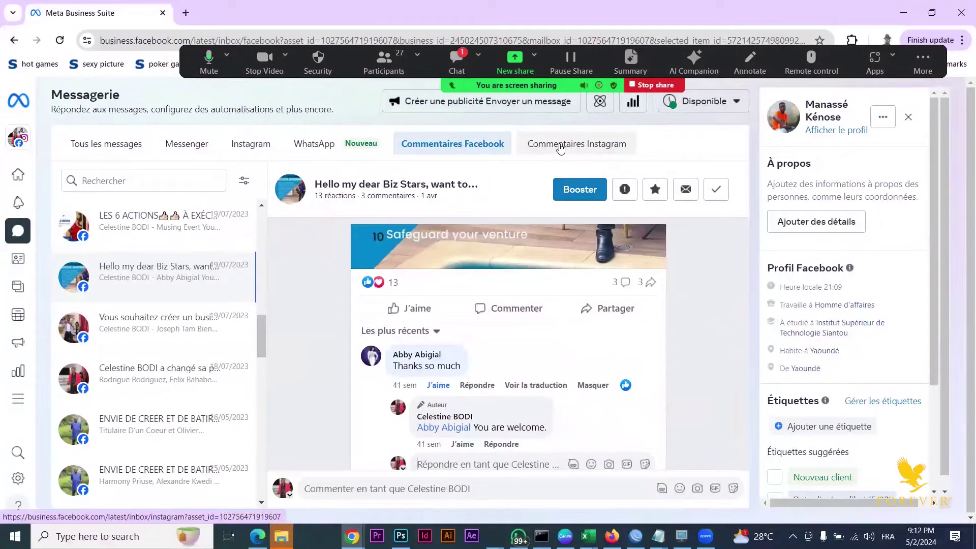
Switch to Commentaires Instagram and open the second post, the 14 July one with one comment
left_click(561, 149)
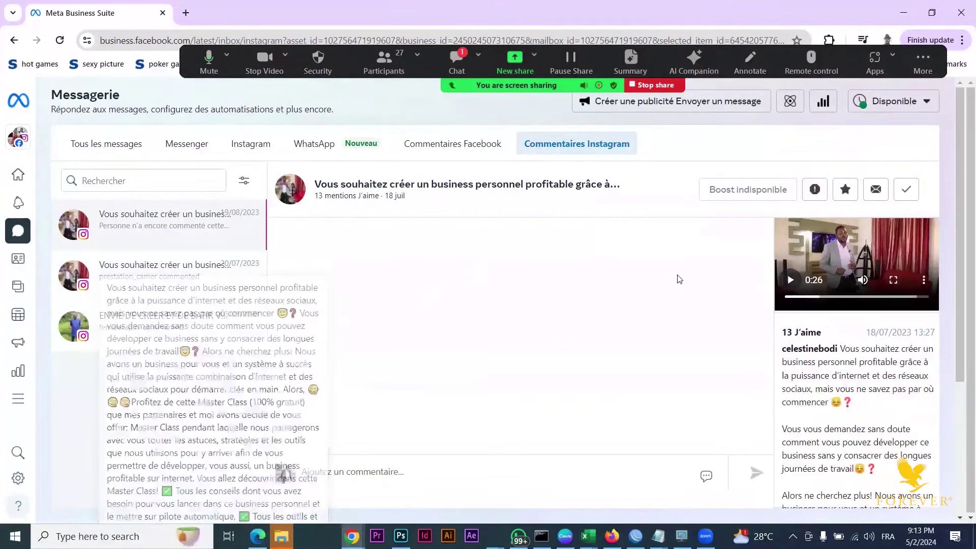
scroll(887, 312, "down", 10)
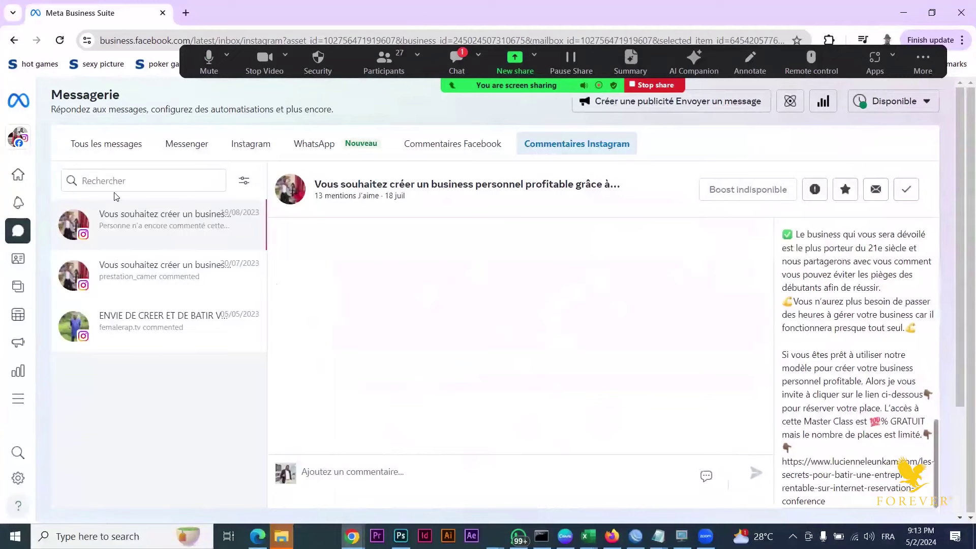
left_click(159, 281)
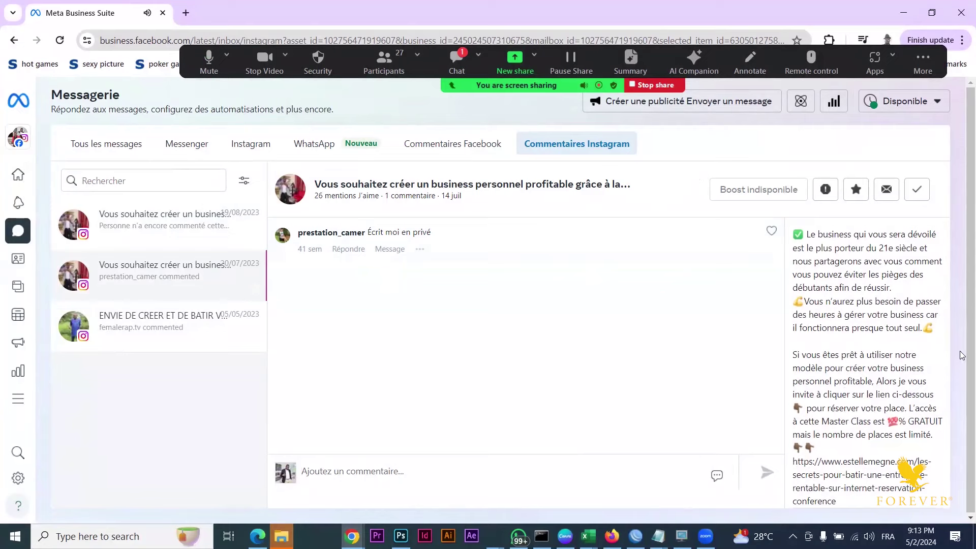
scroll(854, 394, "up", 8)
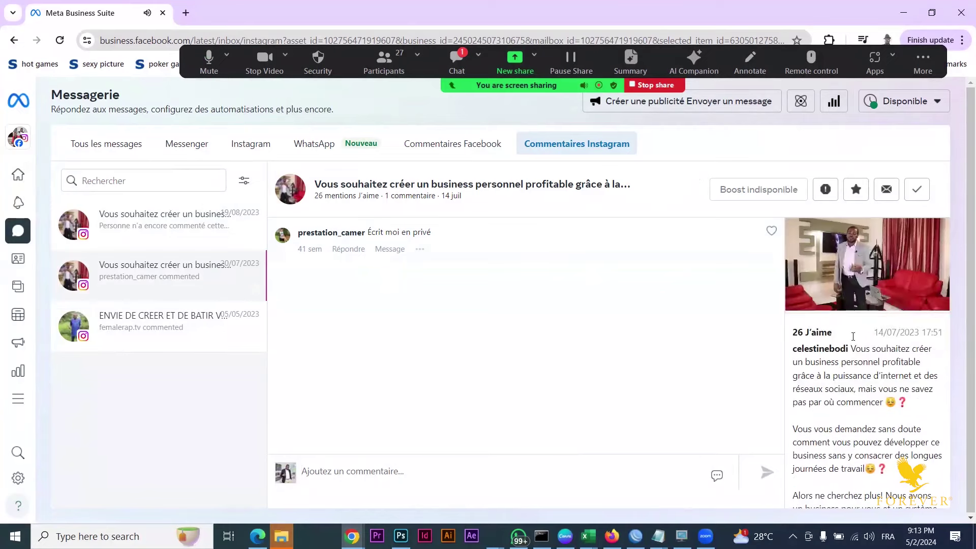
Play the Instagram post's video, then view and dismiss the comment's Supprimer action list
left_click(801, 280)
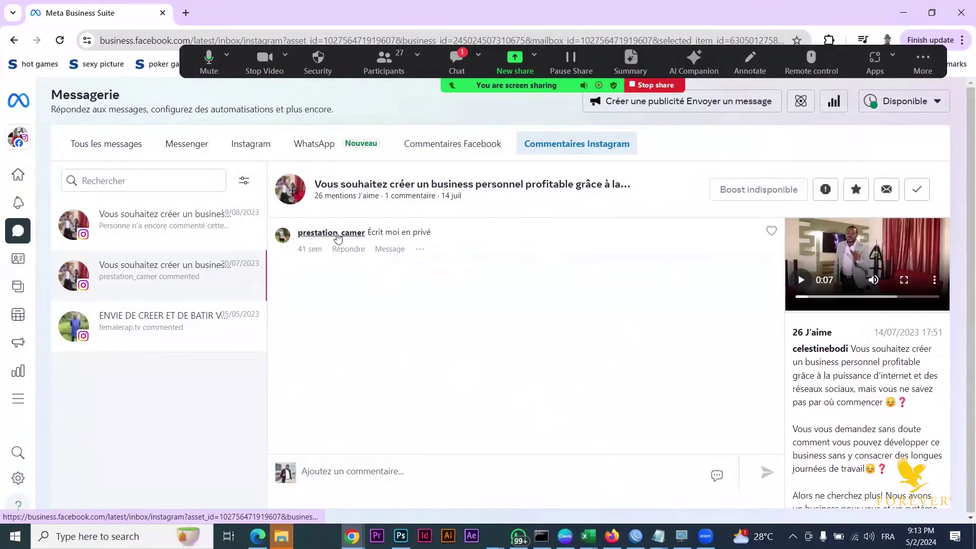
left_click(419, 250)
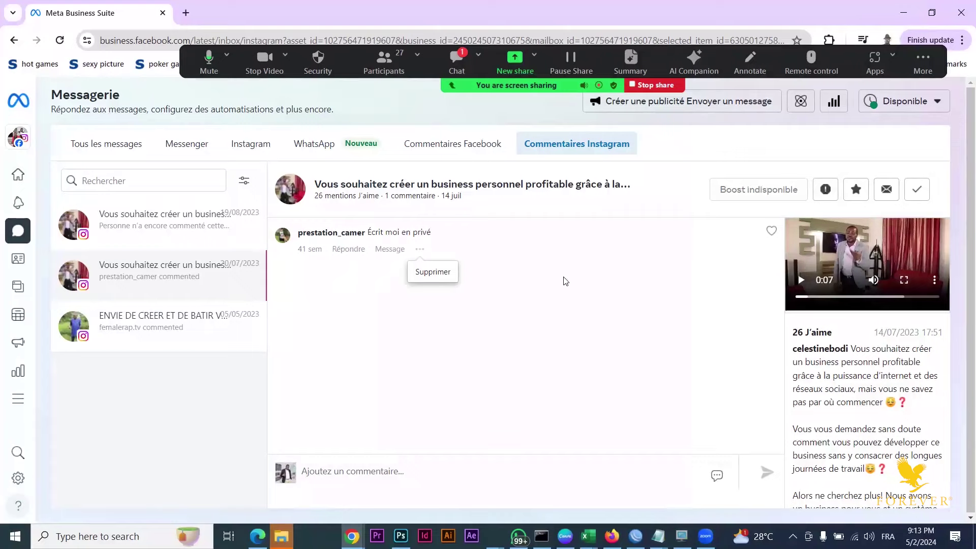
left_click(401, 340)
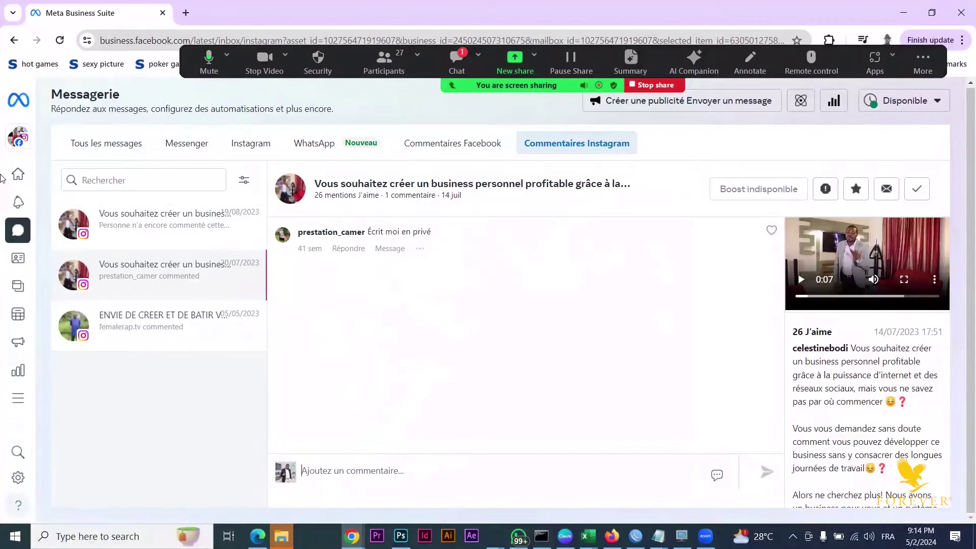
Expand the left icon bar into the labelled navigation sidebar
mouse_move(57, 231)
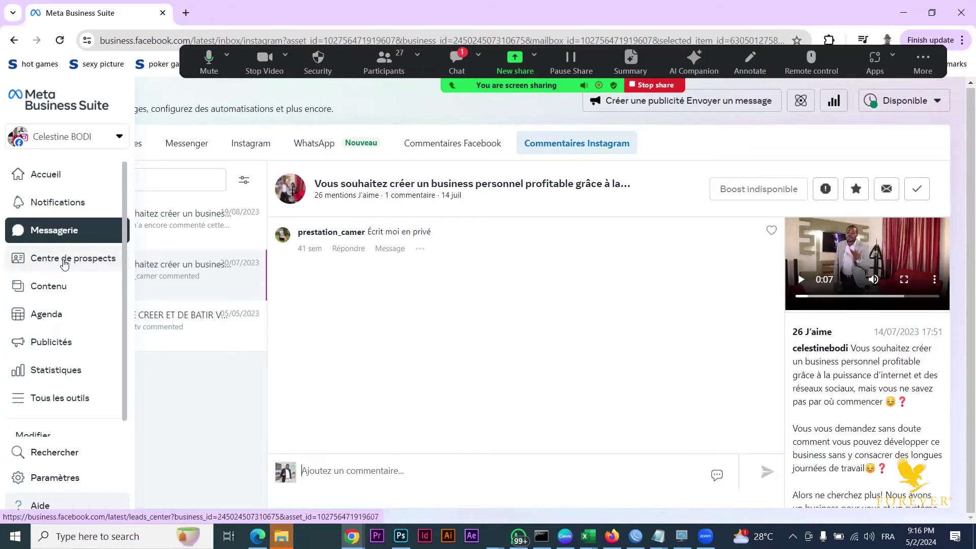
Open Centre de prospects and browse its table of 35 leads at 'À évaluer'
left_click(60, 262)
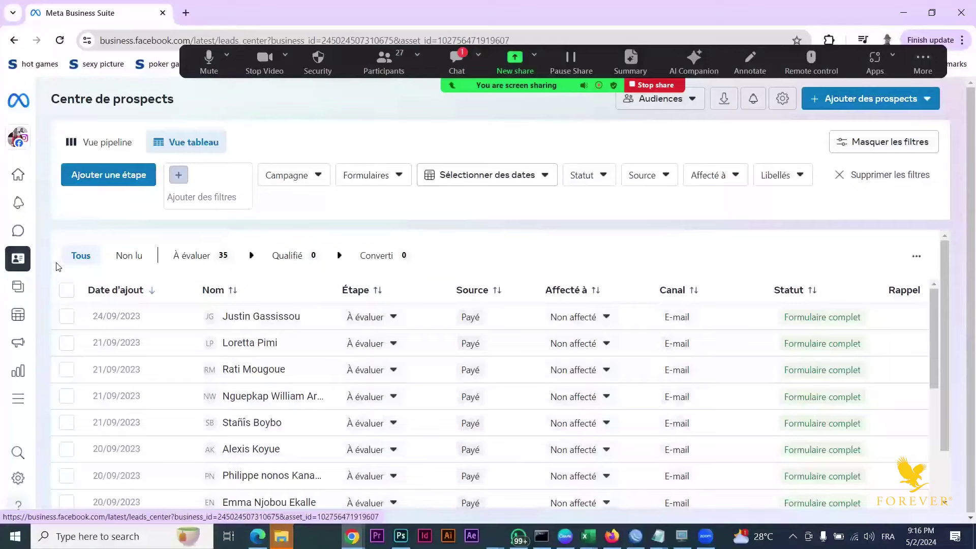
scroll(488, 406, "down", 4)
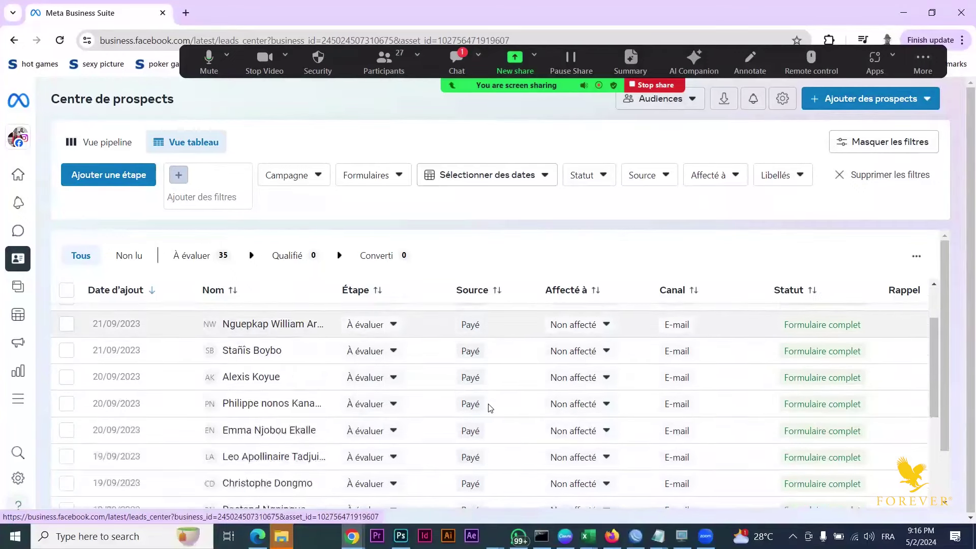
scroll(490, 408, "up", 4)
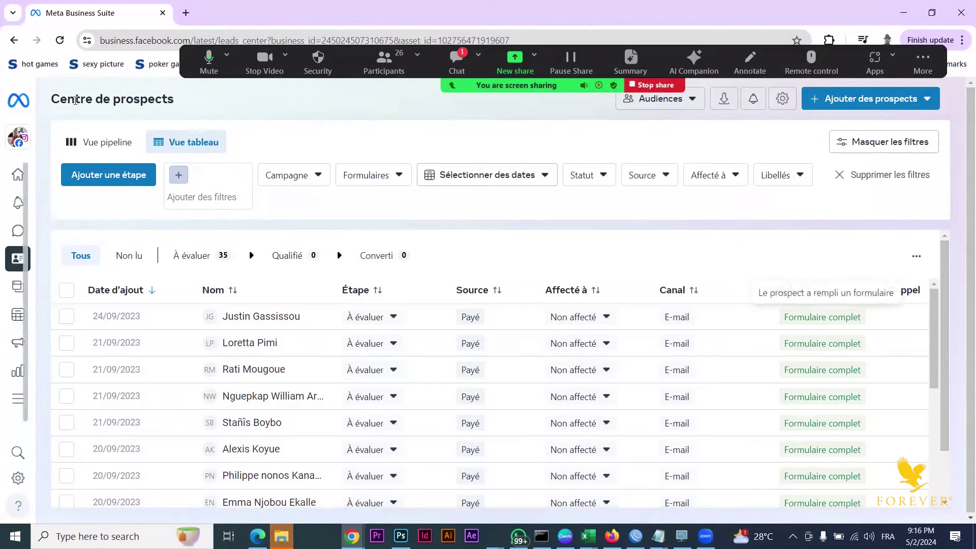
Switch the leads to Vue pipeline and browse the 35 cards in the À évaluer column
left_click(110, 146)
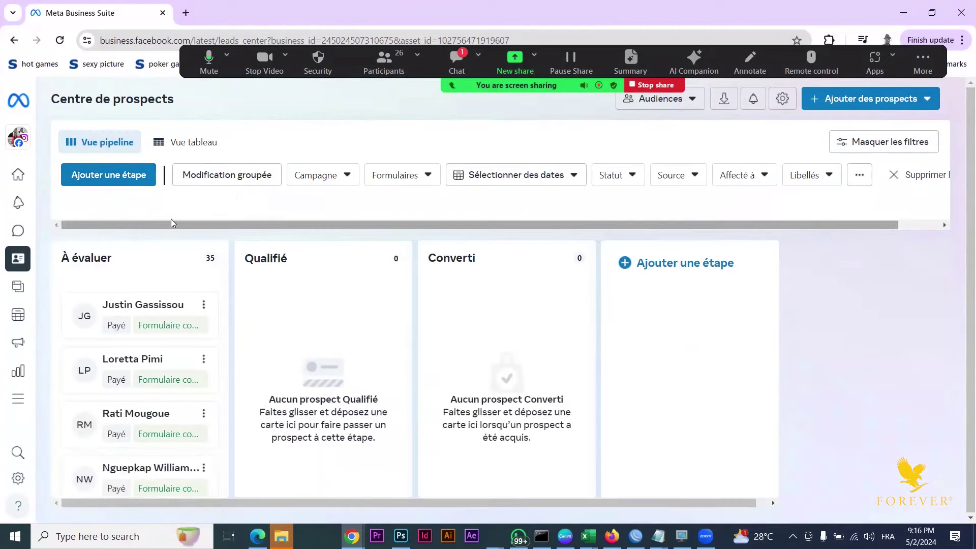
scroll(151, 390, "down", 5)
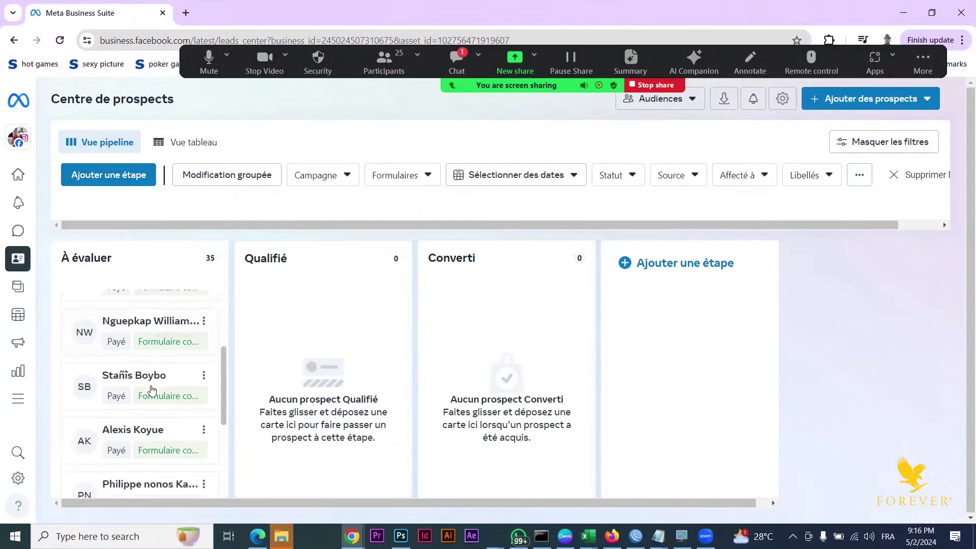
scroll(175, 388, "up", 2)
scroll(120, 446, "down", 2)
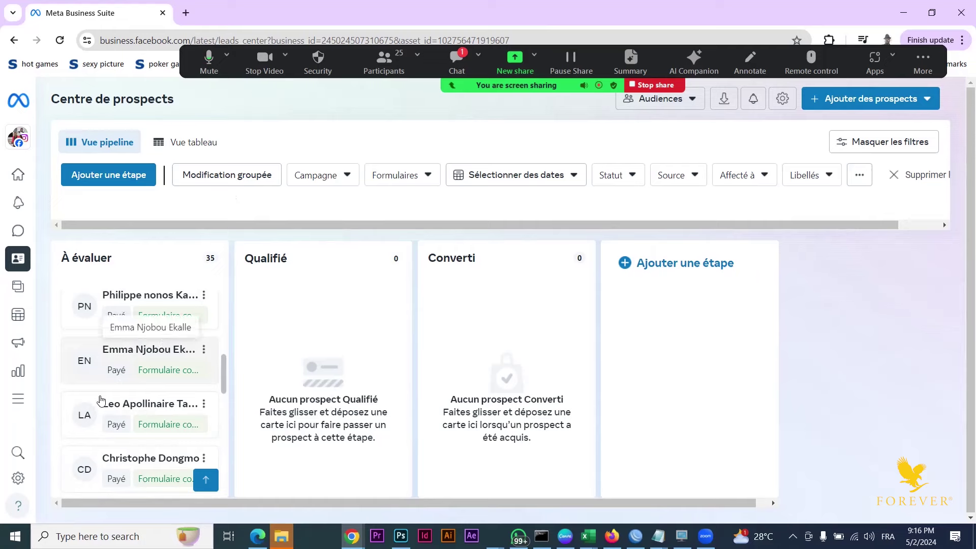
scroll(131, 300, "up", 3)
scroll(131, 294, "up", 4)
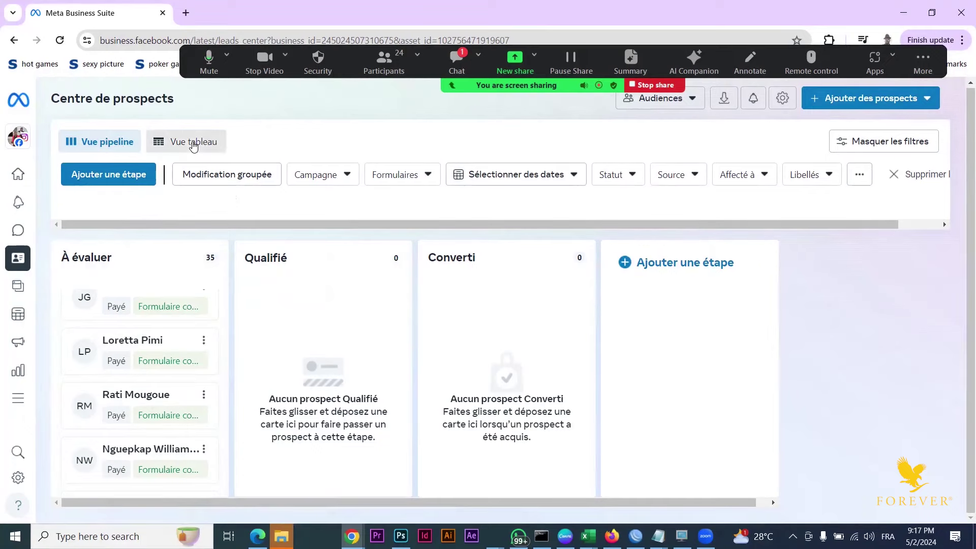
left_click(193, 144)
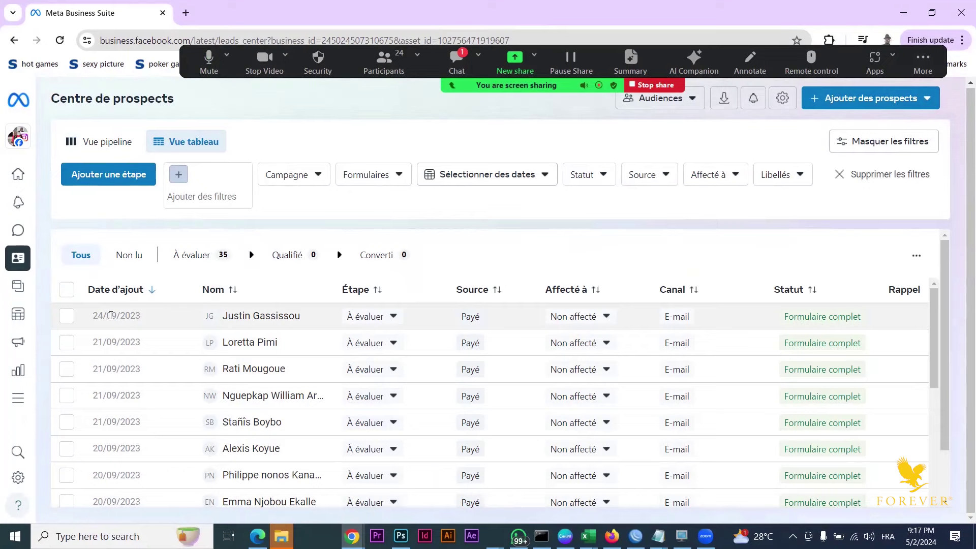
left_click(245, 316)
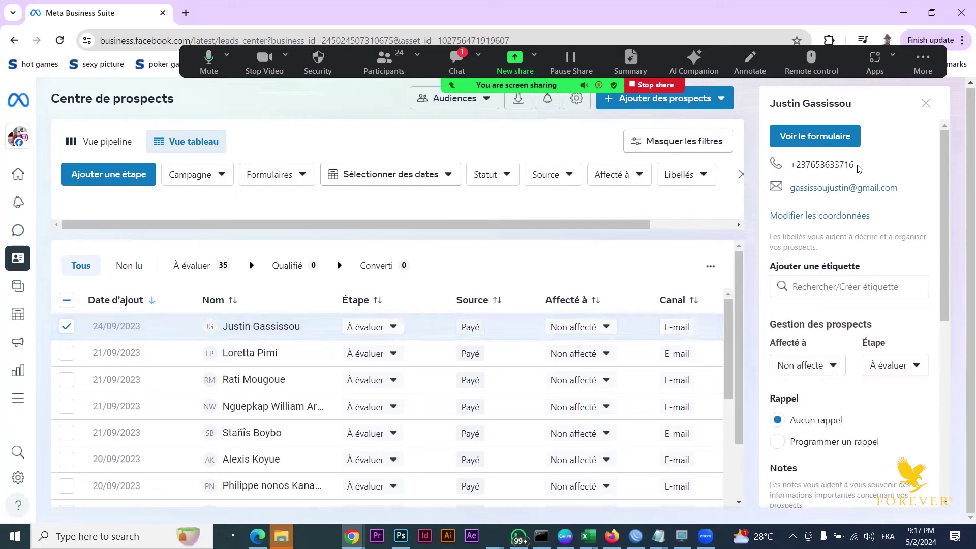
left_click_drag(853, 164, 810, 164)
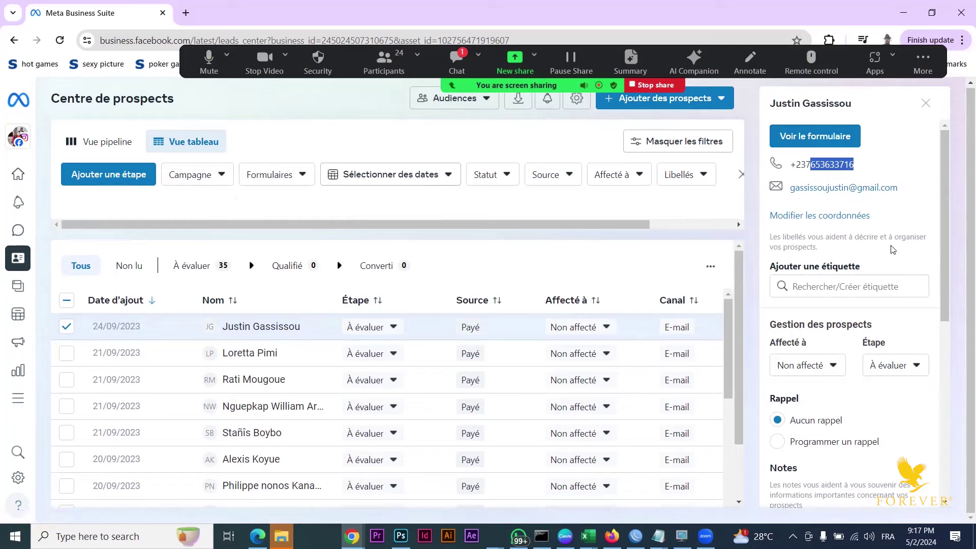
scroll(893, 249, "down", 5)
scroll(893, 275, "up", 5)
mouse_move(17, 257)
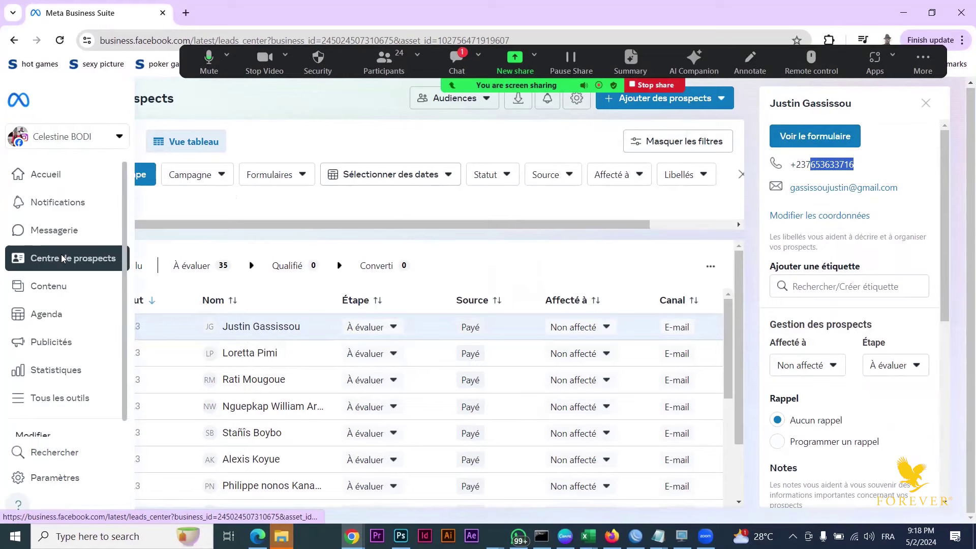
left_click(61, 258)
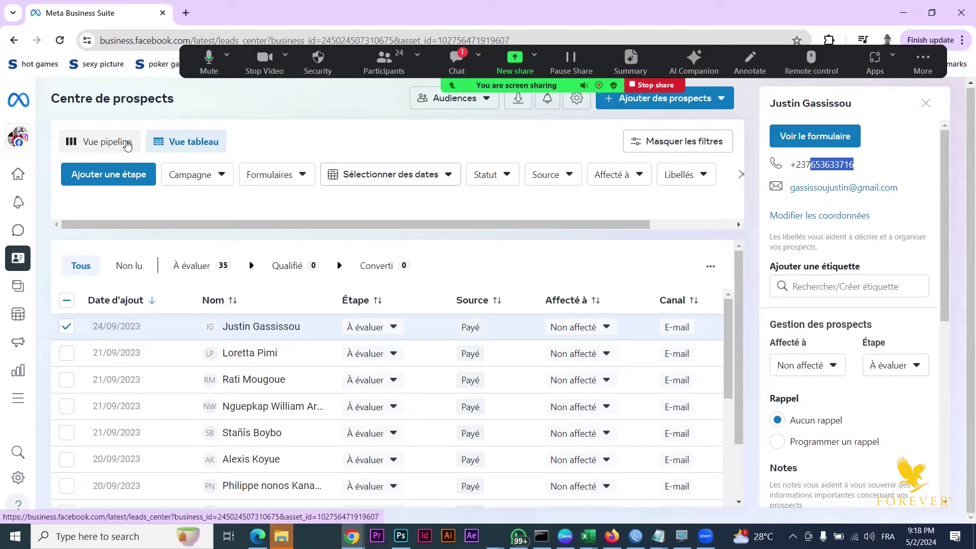
left_click(186, 189)
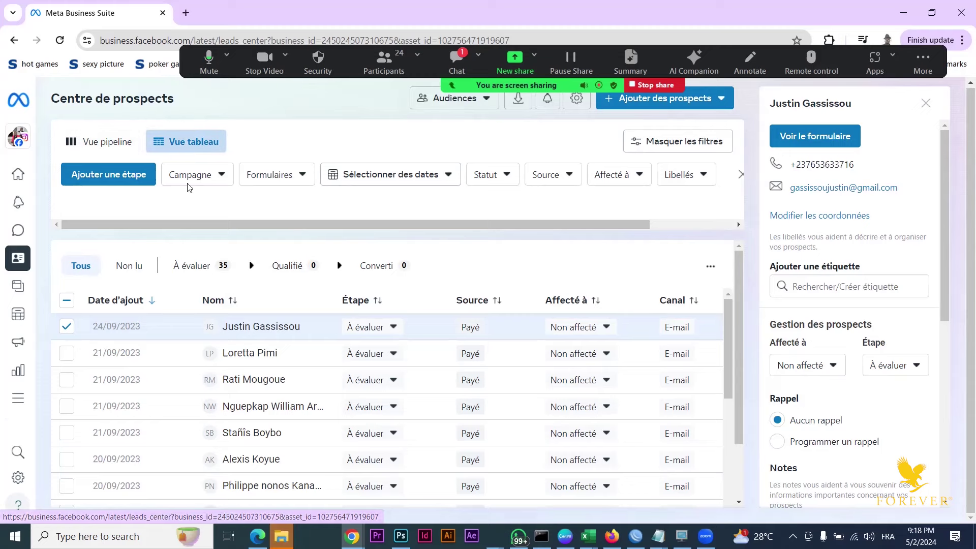
scroll(141, 291, "down", 2)
scroll(140, 290, "up", 2)
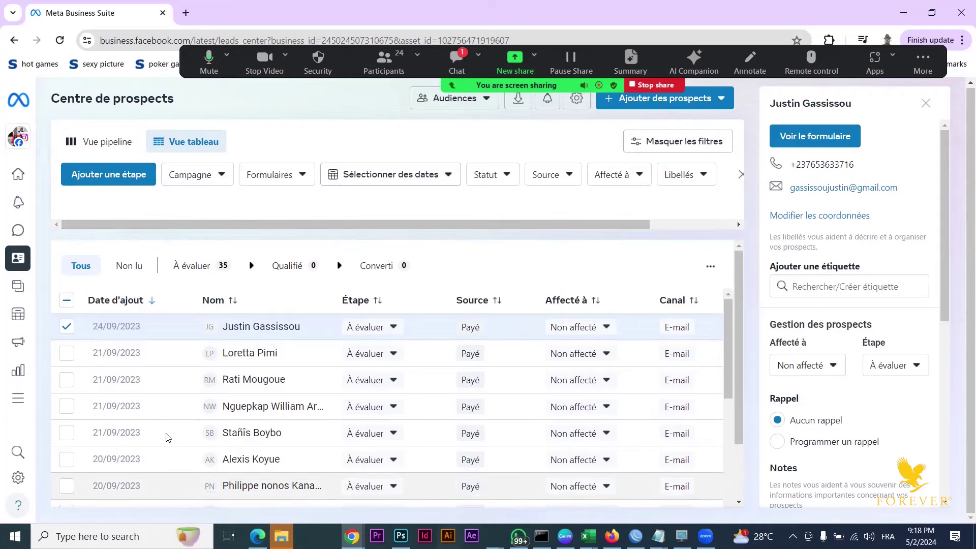
scroll(177, 397, "down", 3)
scroll(178, 398, "down", 3)
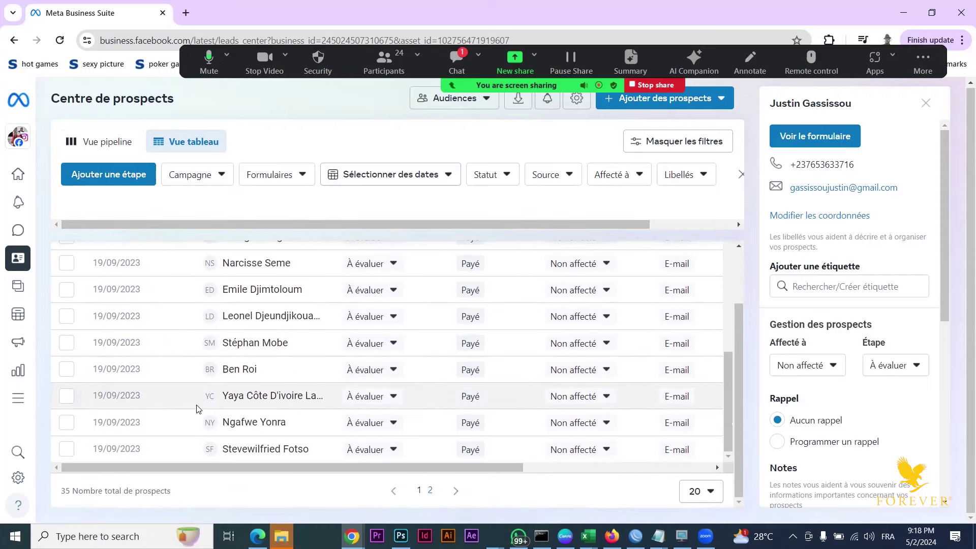
scroll(188, 386, "up", 5)
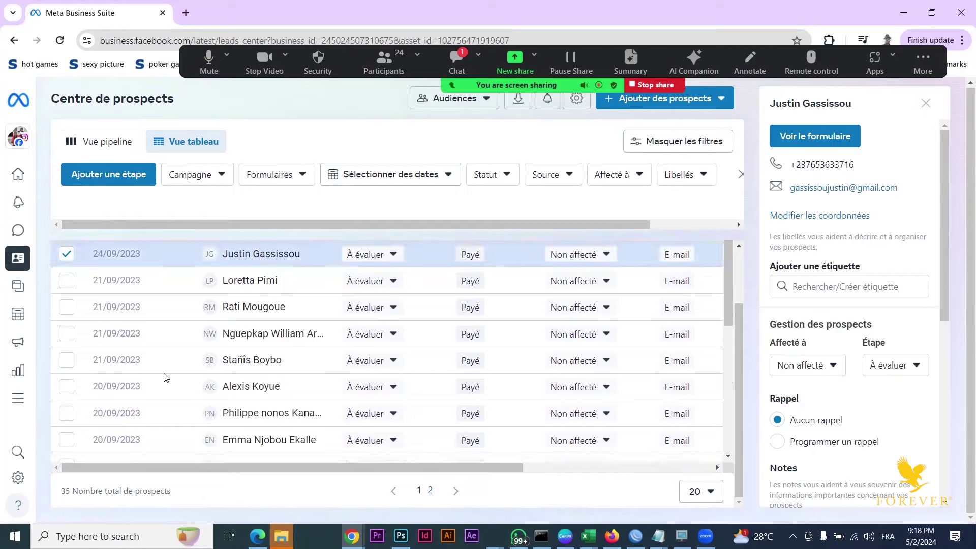
scroll(171, 377, "down", 4)
scroll(228, 364, "up", 5)
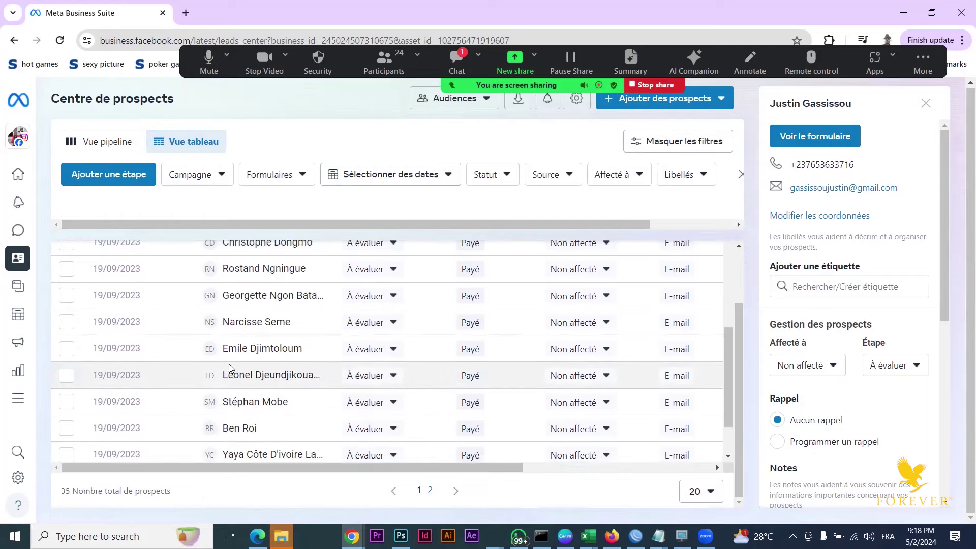
scroll(198, 327, "down", 5)
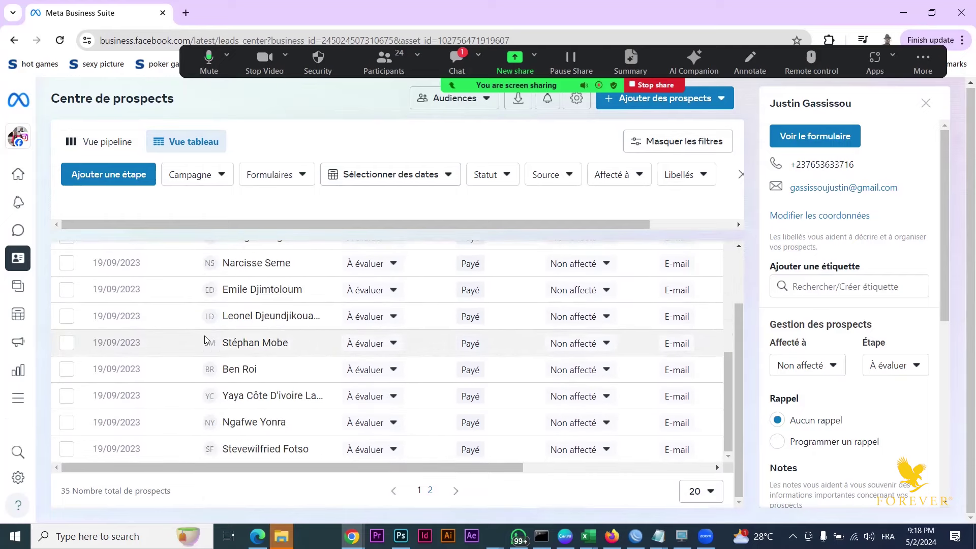
scroll(193, 366, "up", 3)
scroll(173, 356, "down", 3)
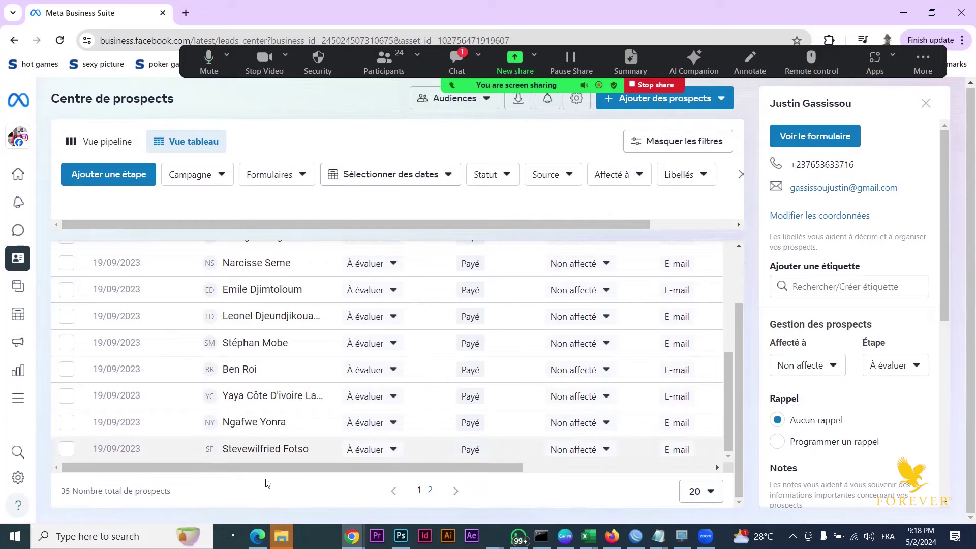
scroll(464, 350, "up", 6)
scroll(462, 358, "down", 5)
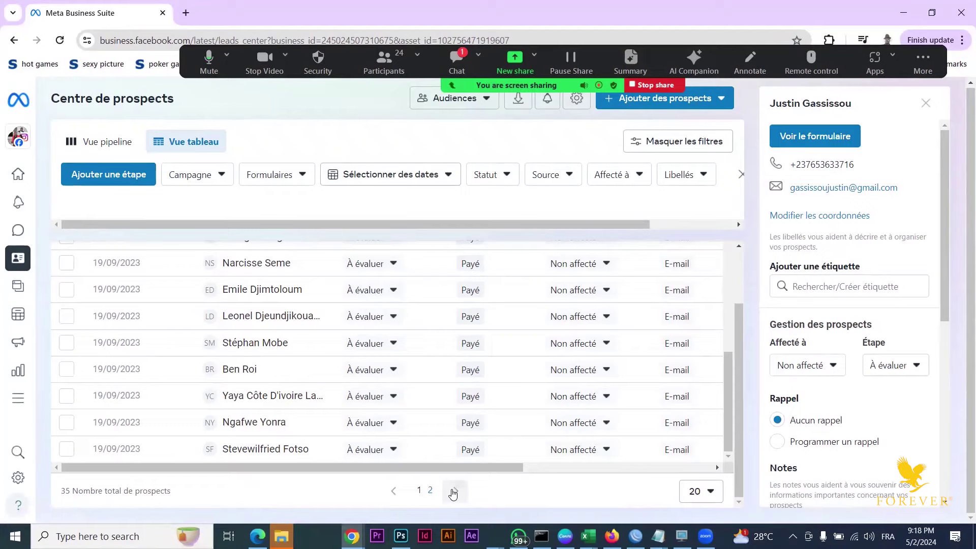
Go to the next page of prospects and show 50 prospects per page
left_click(454, 491)
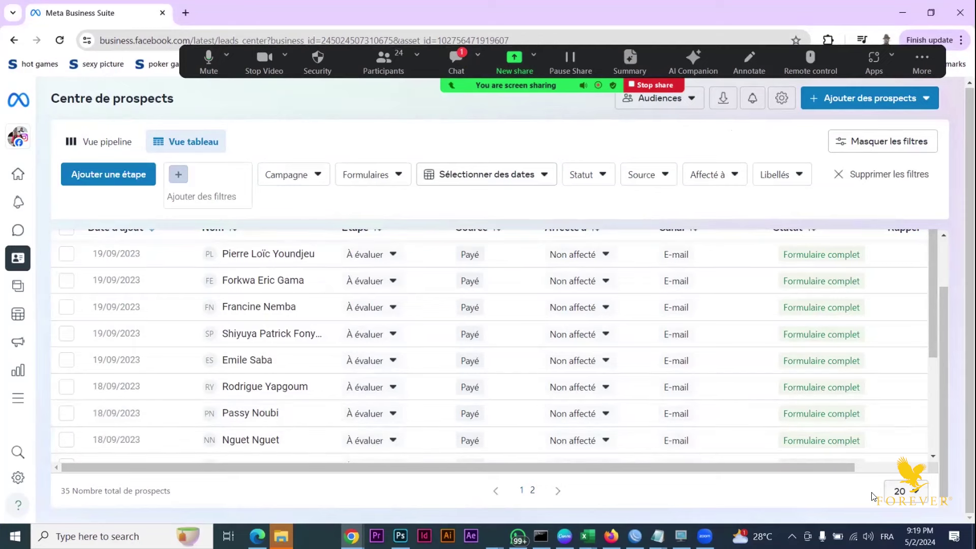
left_click(920, 492)
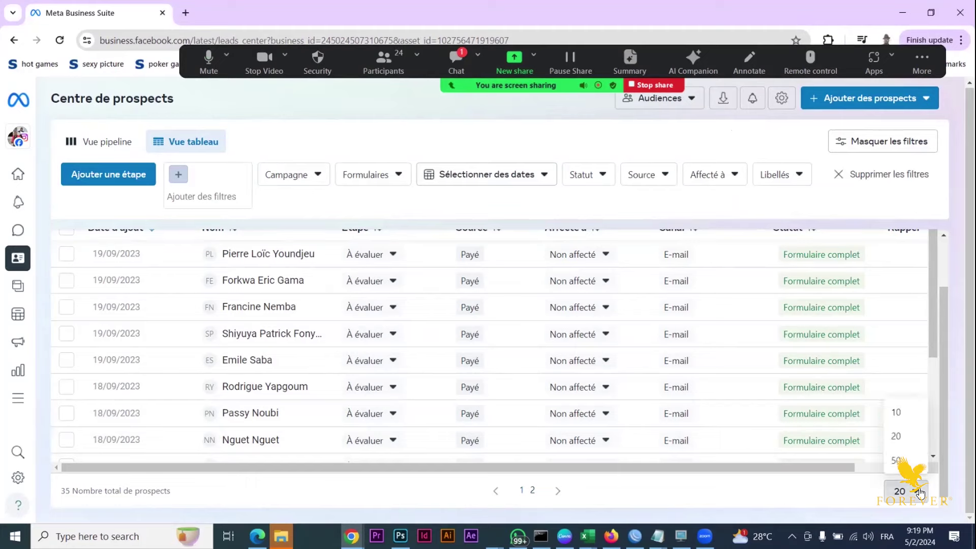
left_click(906, 461)
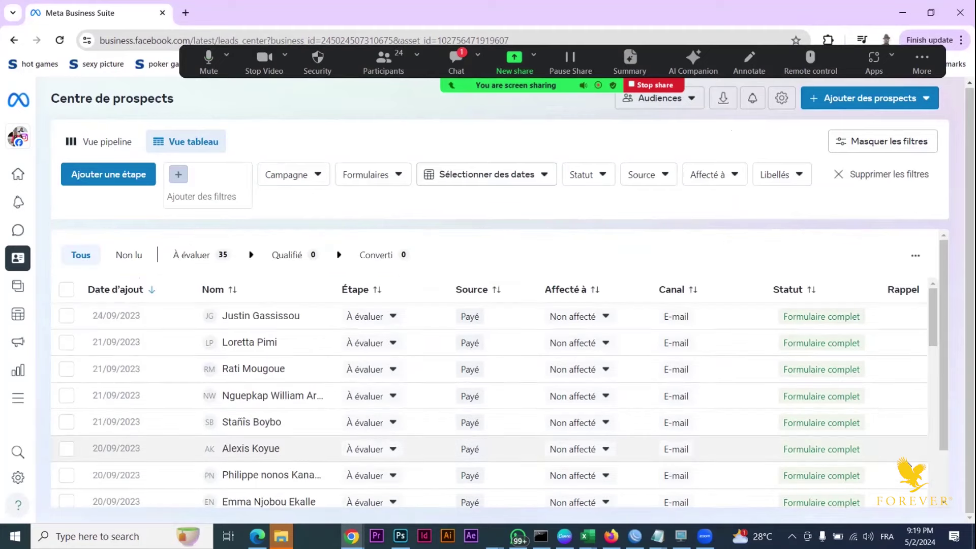
scroll(629, 398, "down", 2)
scroll(628, 398, "down", 10)
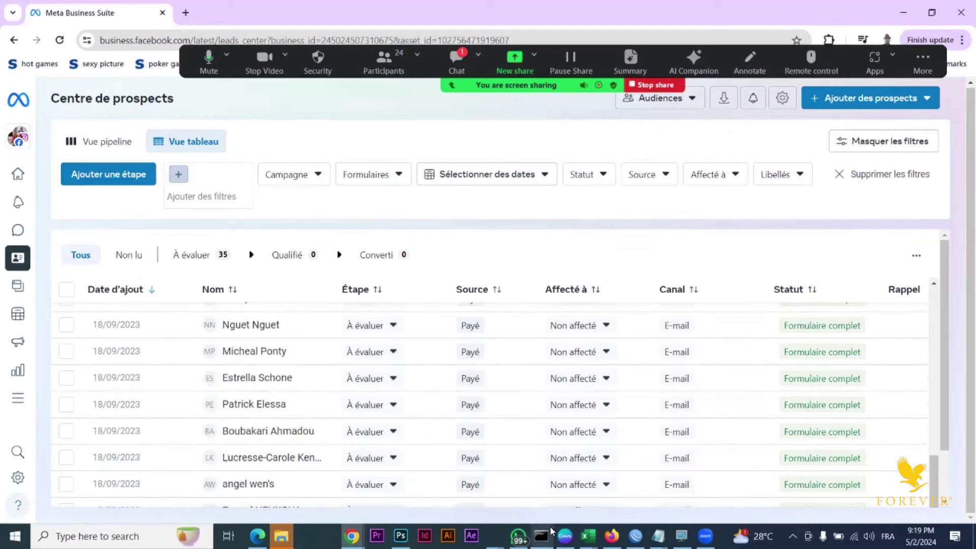
scroll(567, 506, "down", 2)
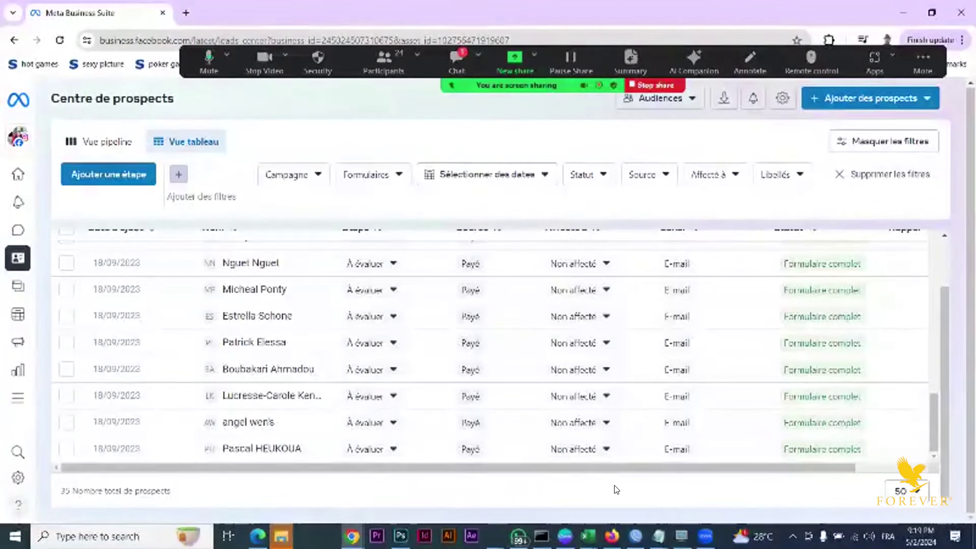
scroll(248, 386, "up", 8)
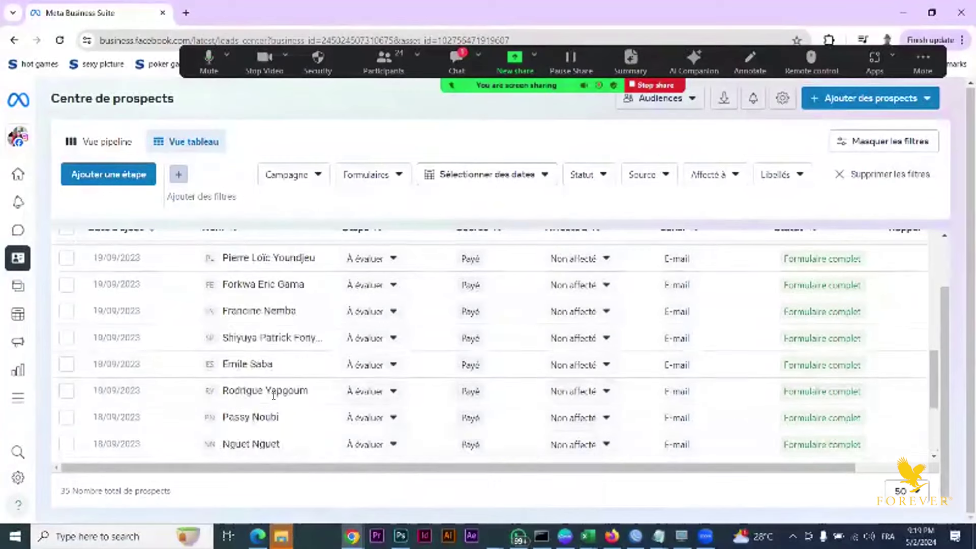
scroll(275, 402, "up", 5)
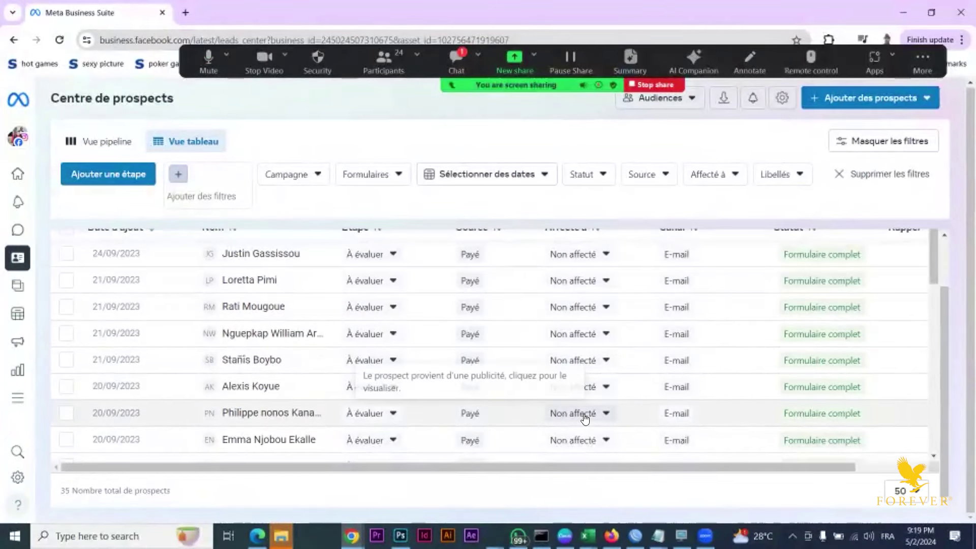
Return to 20 prospects per page and open the second-to-last 19/09/2023 prospect's details
left_click(901, 491)
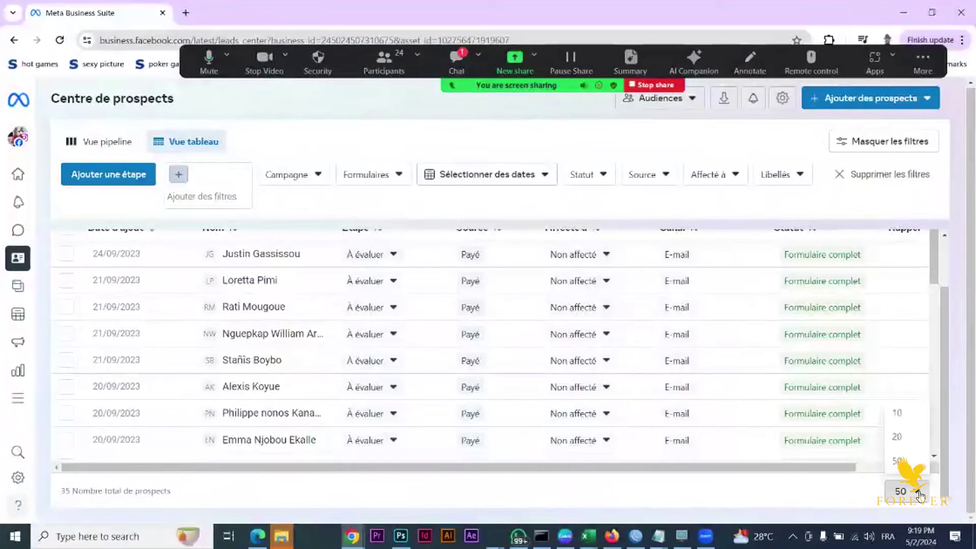
left_click(897, 436)
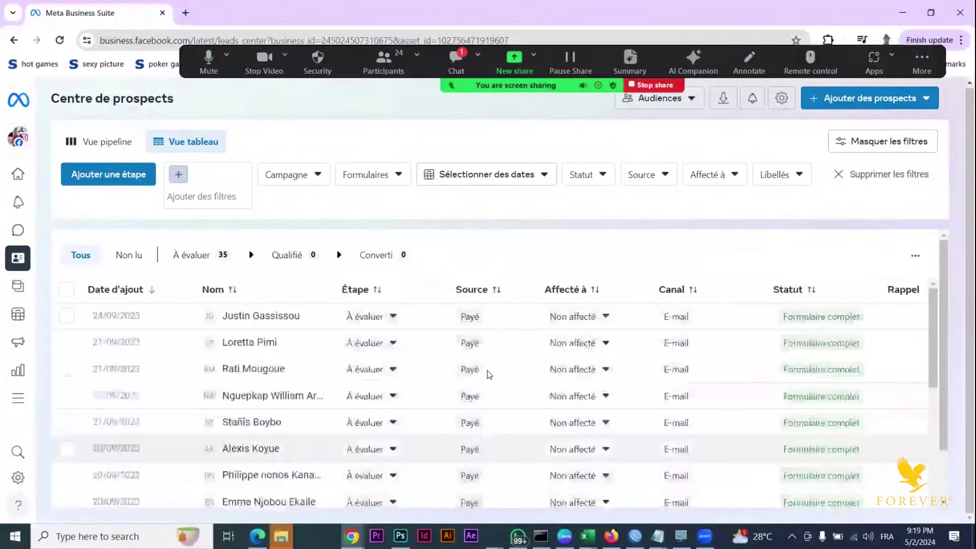
scroll(504, 319, "down", 5)
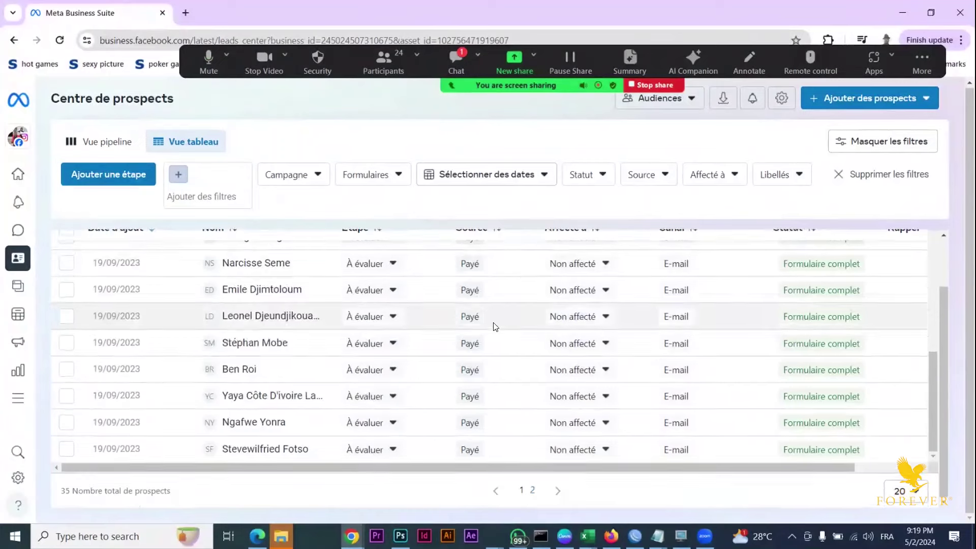
left_click(252, 422)
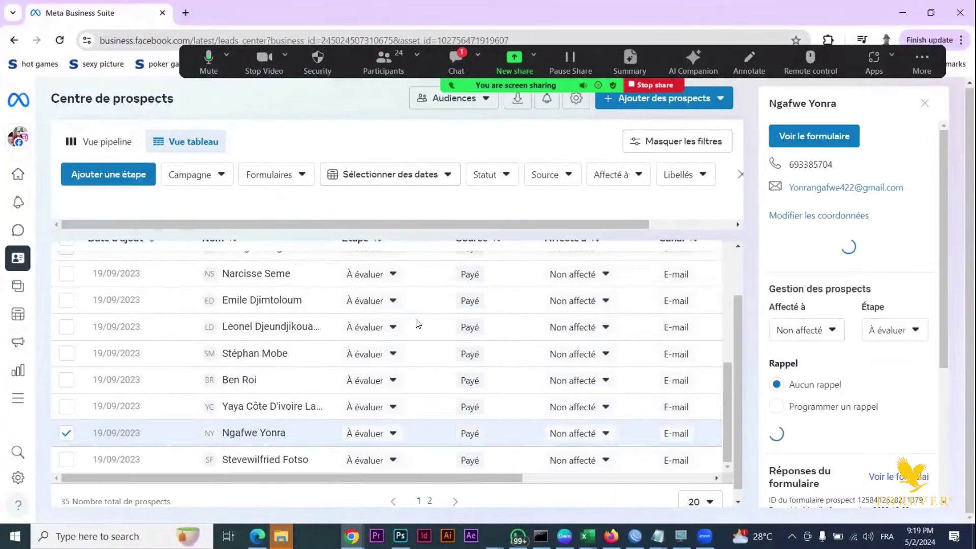
scroll(324, 293, "up", 5)
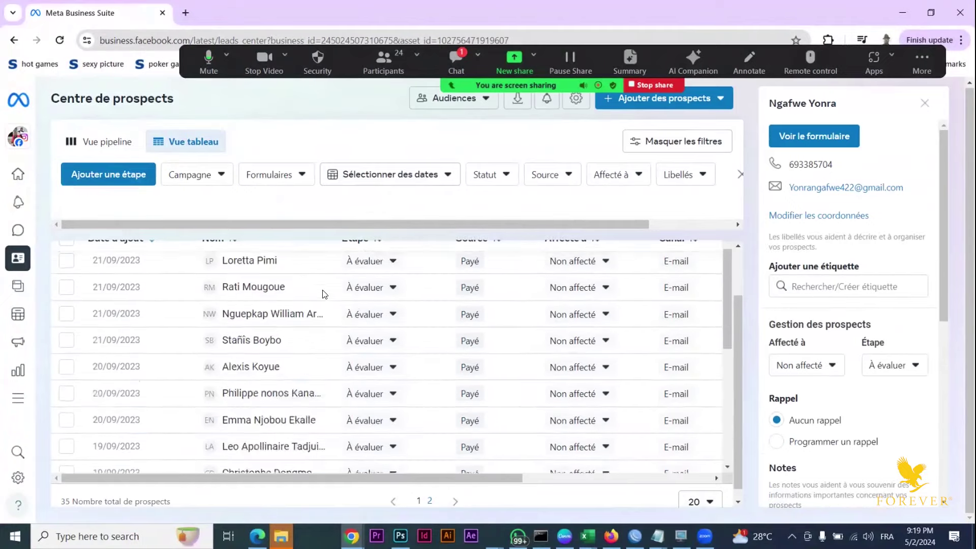
scroll(549, 361, "up", 2)
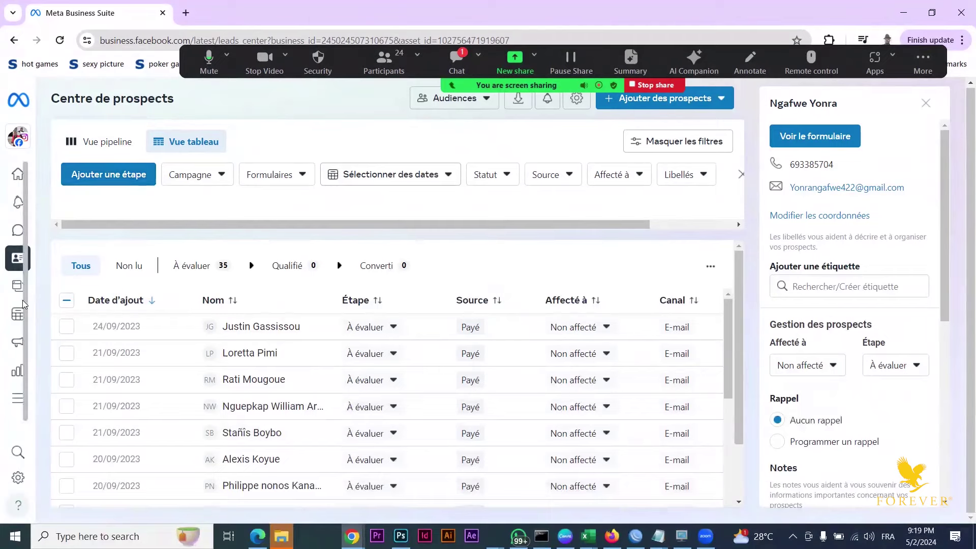
mouse_move(32, 268)
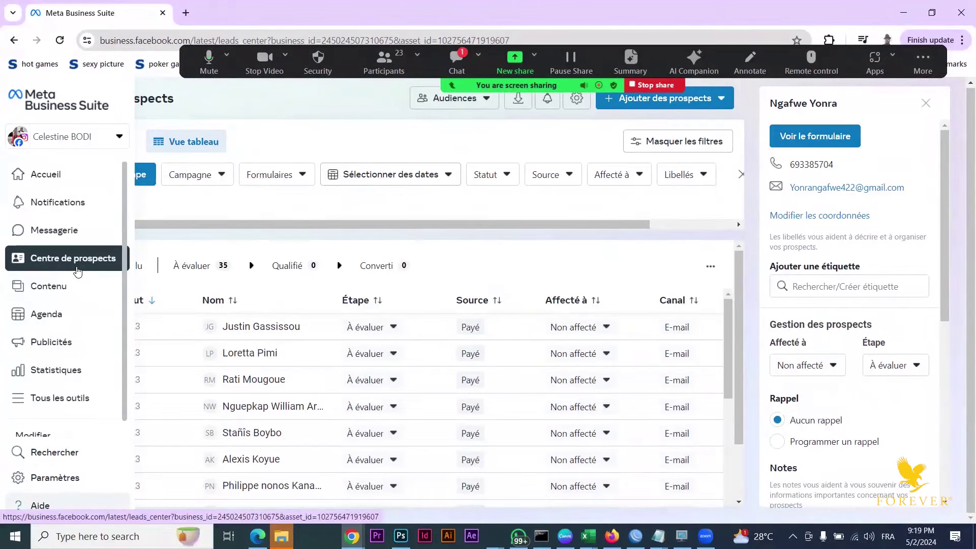
Open Contenu to list published posts and reels with reach and reactions
left_click(57, 288)
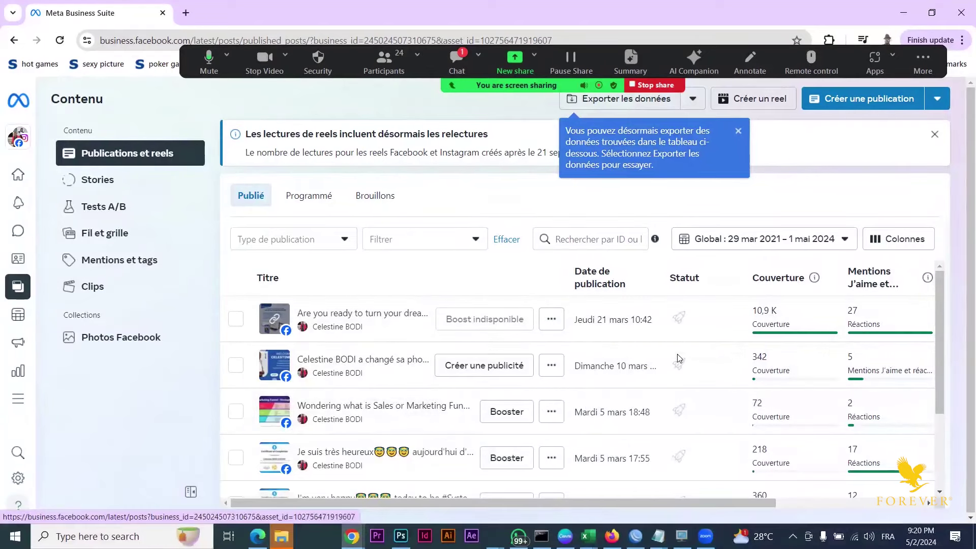
mouse_move(34, 284)
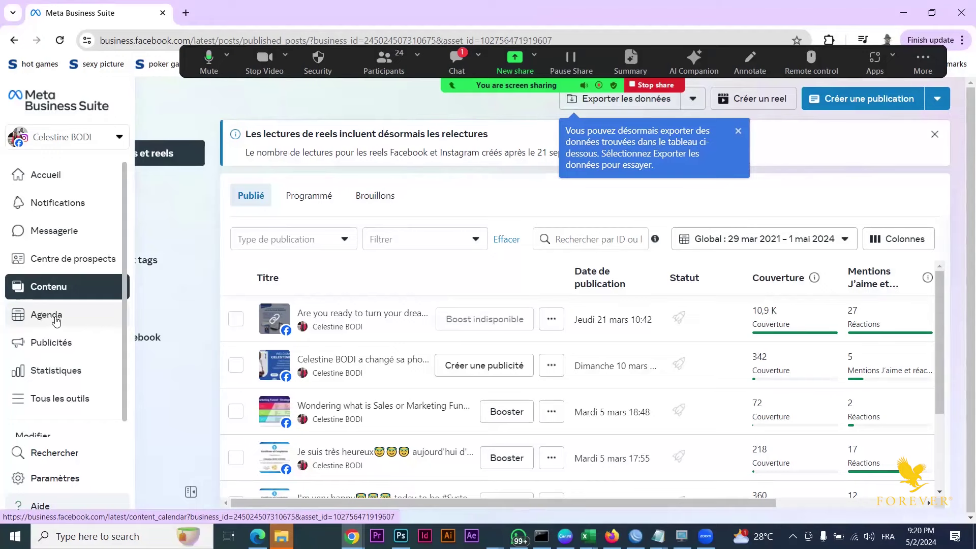
Open the Agenda calendar showing the week of May 2024
left_click(57, 320)
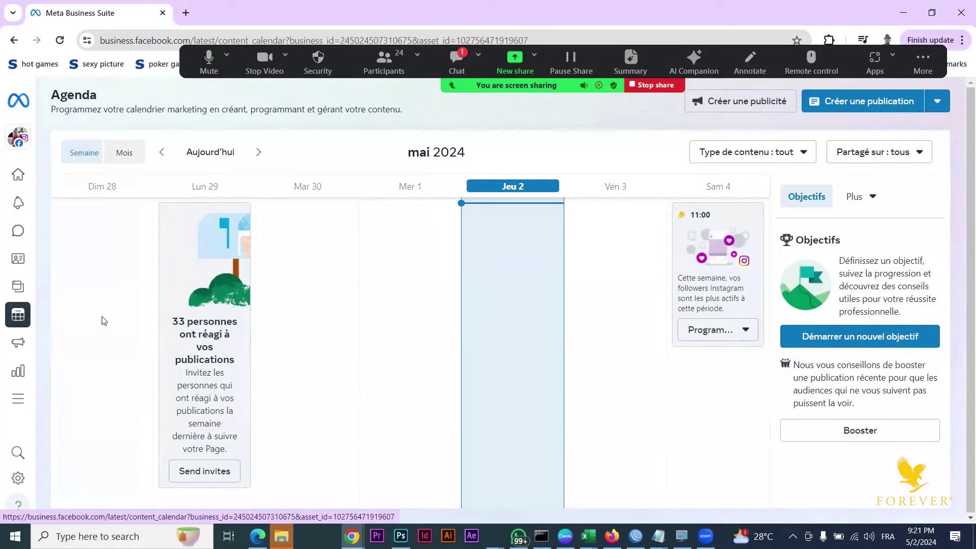
mouse_move(20, 304)
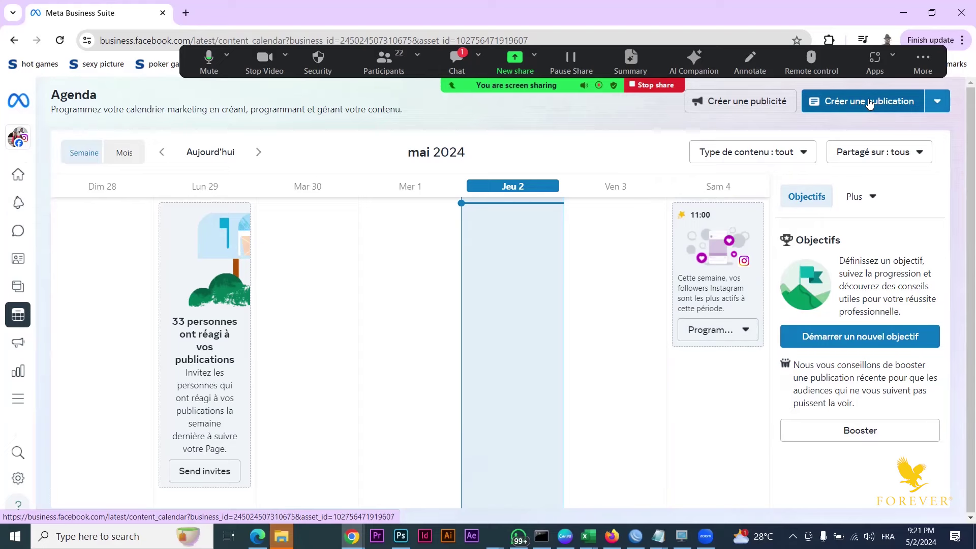
left_click(865, 103)
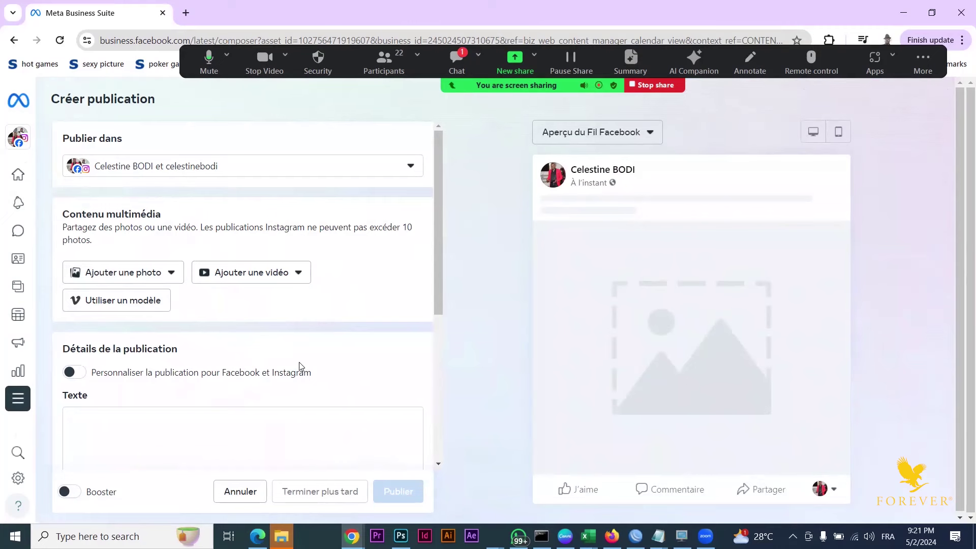
scroll(300, 367, "down", 3)
scroll(301, 367, "down", 1)
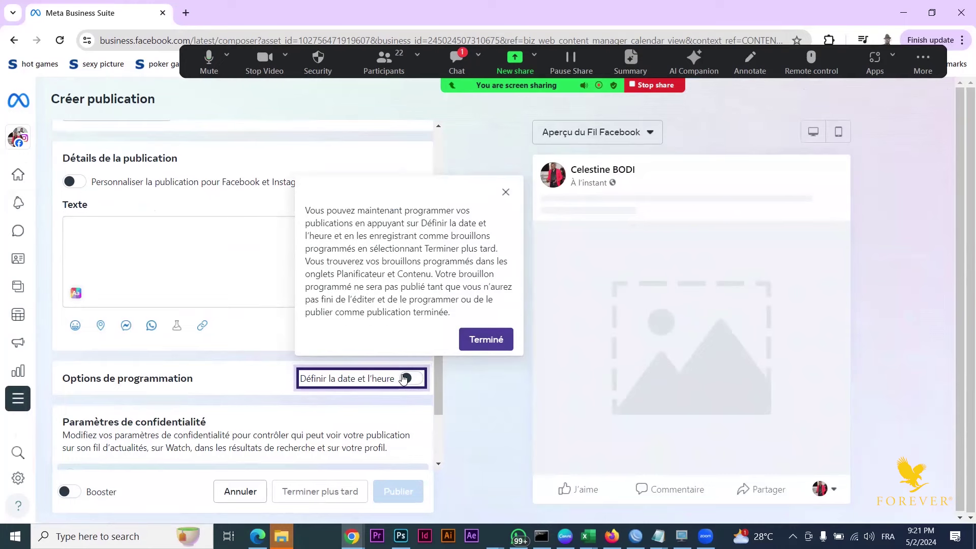
scroll(299, 396, "down", 2)
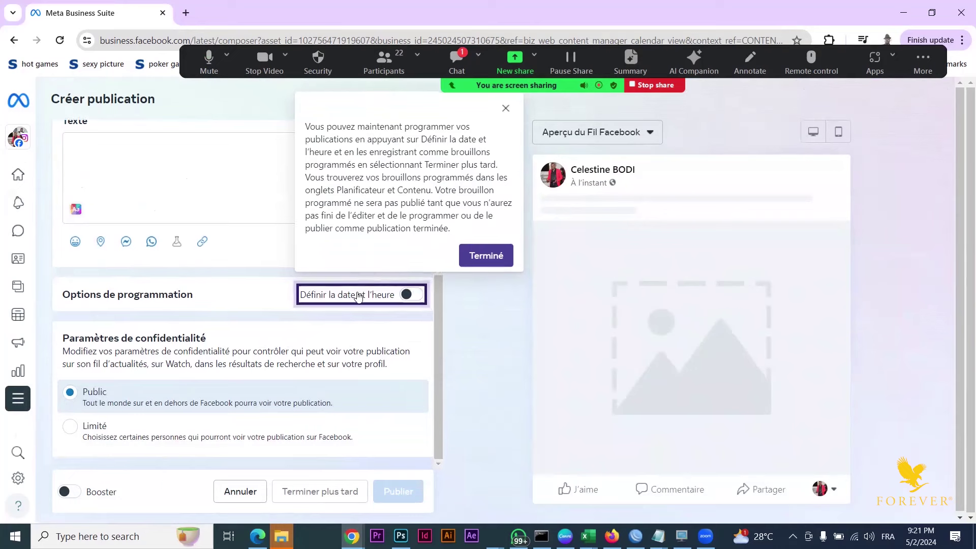
left_click(407, 299)
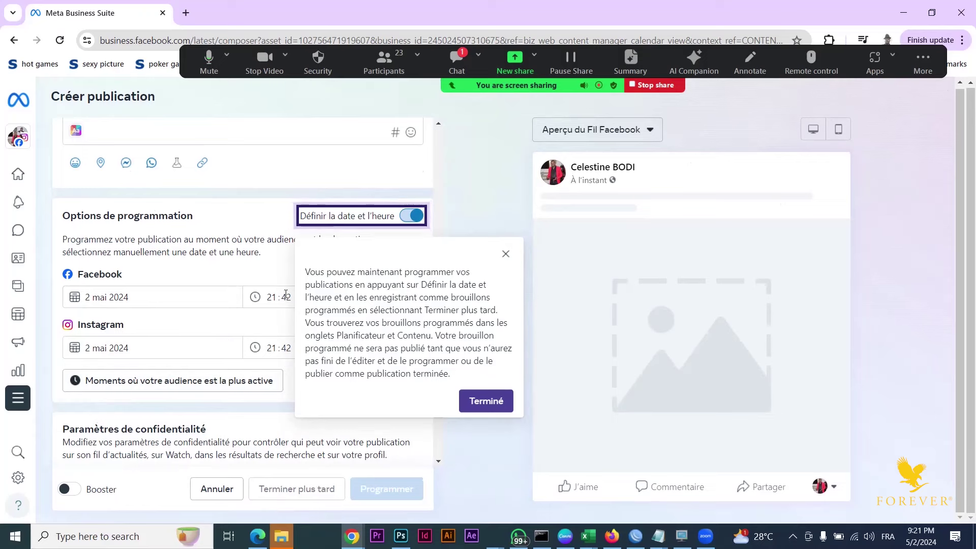
left_click(484, 402)
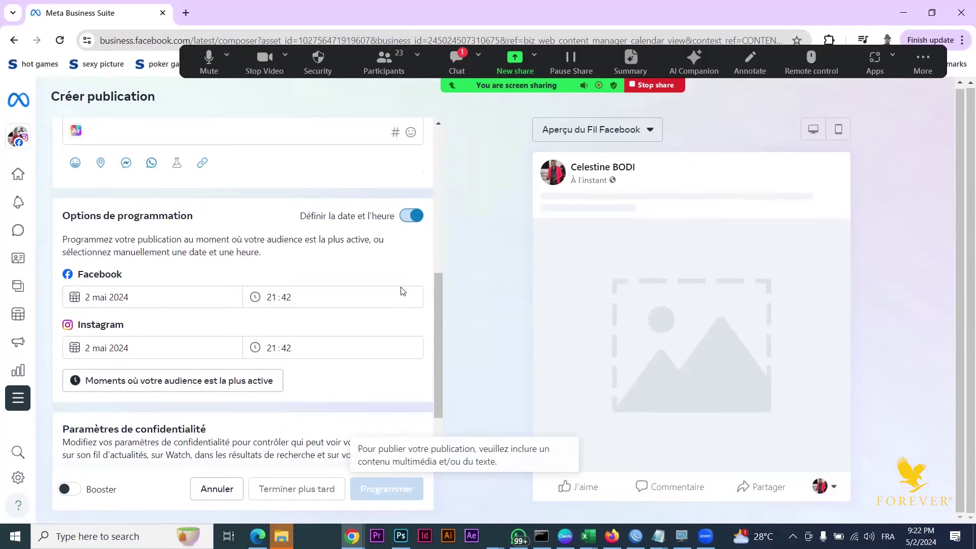
left_click(416, 217)
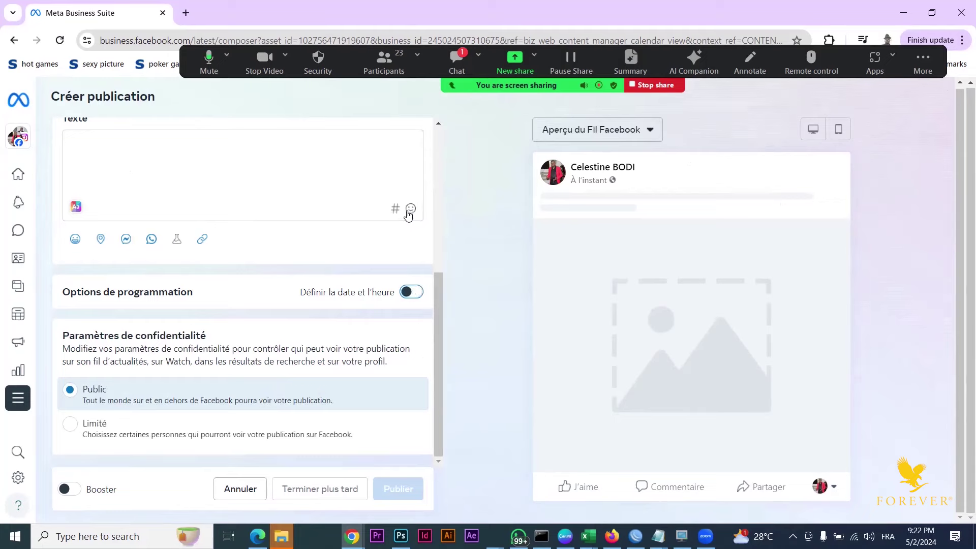
scroll(221, 232, "up", 2)
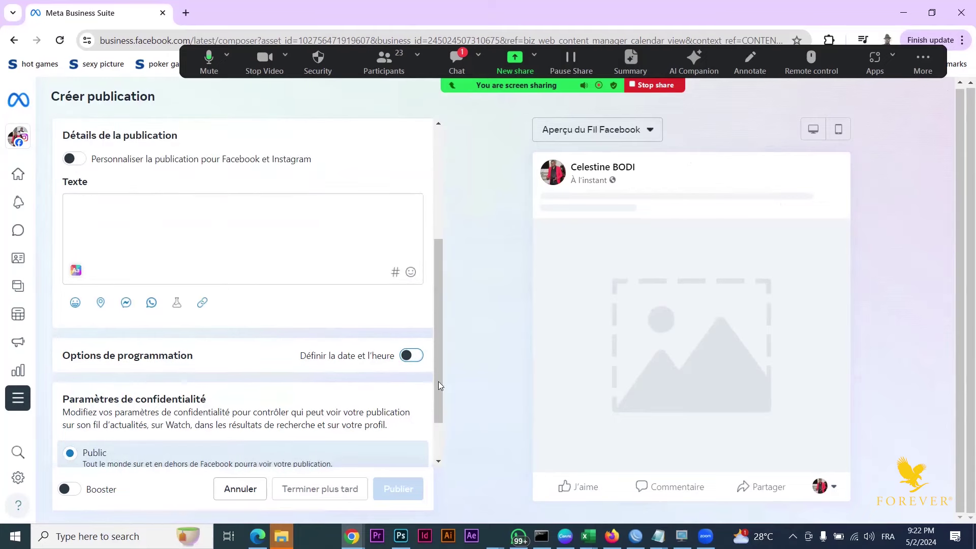
scroll(320, 336, "up", 4)
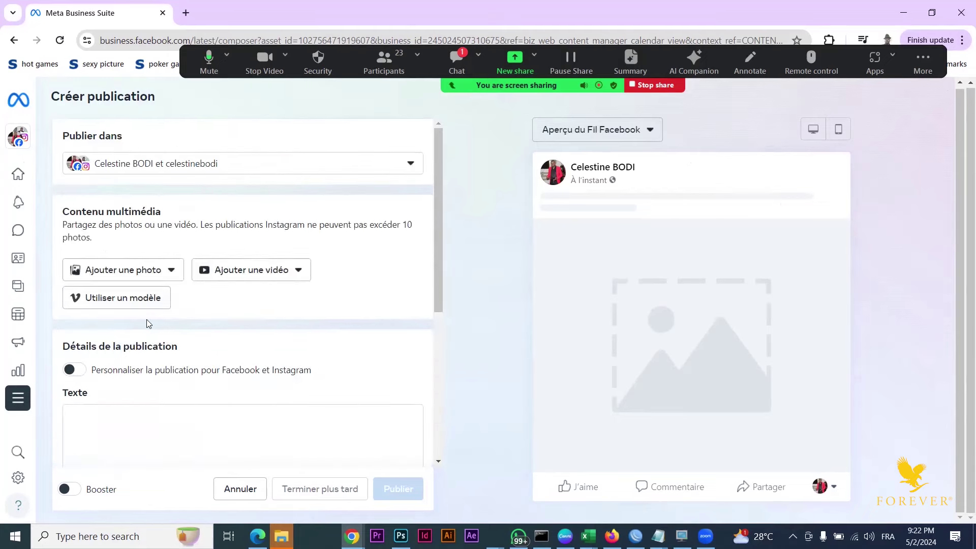
Attach the 'Astuce Bien-être' image to the post from the computer
left_click(118, 266)
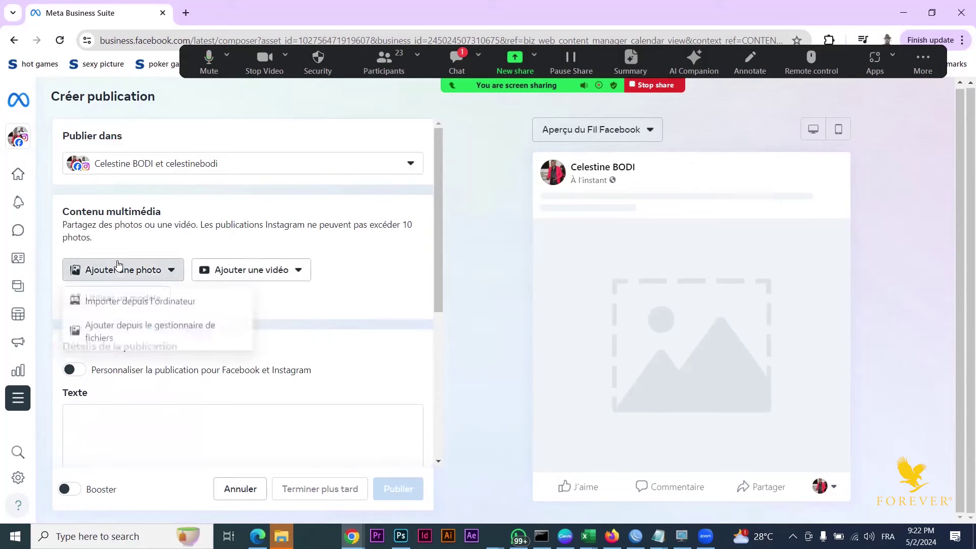
left_click(127, 311)
double_click(400, 257)
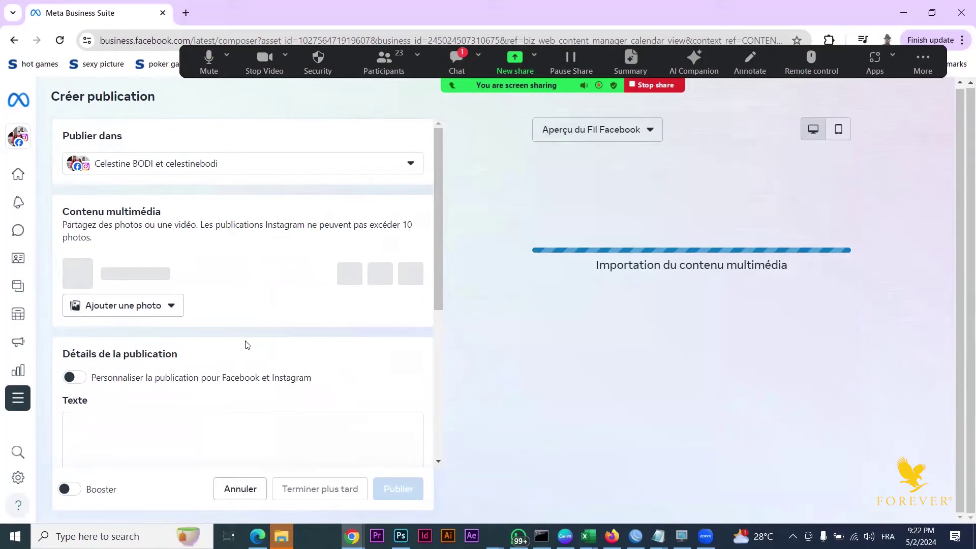
scroll(244, 343, "down", 3)
scroll(246, 345, "down", 1)
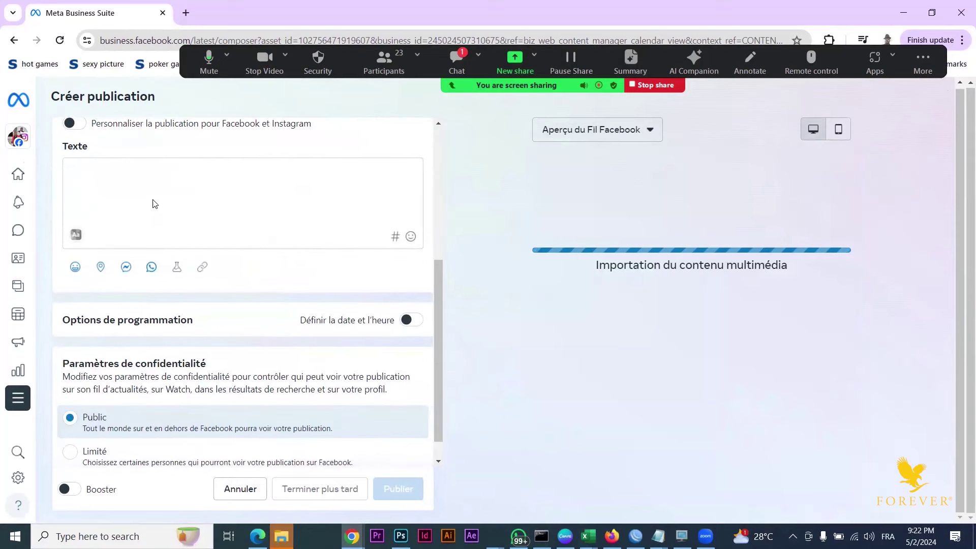
Enter the test text 'fcvgvhbrhbvr' and turn on 'Définir la date et l'heure'
left_click(115, 188)
type("fcvgvhbrhbvr")
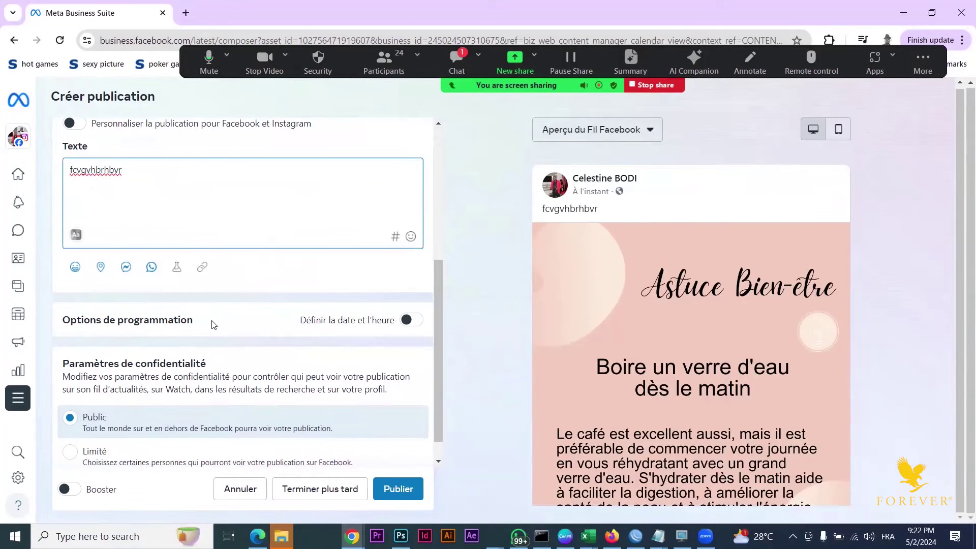
scroll(214, 325, "down", 1)
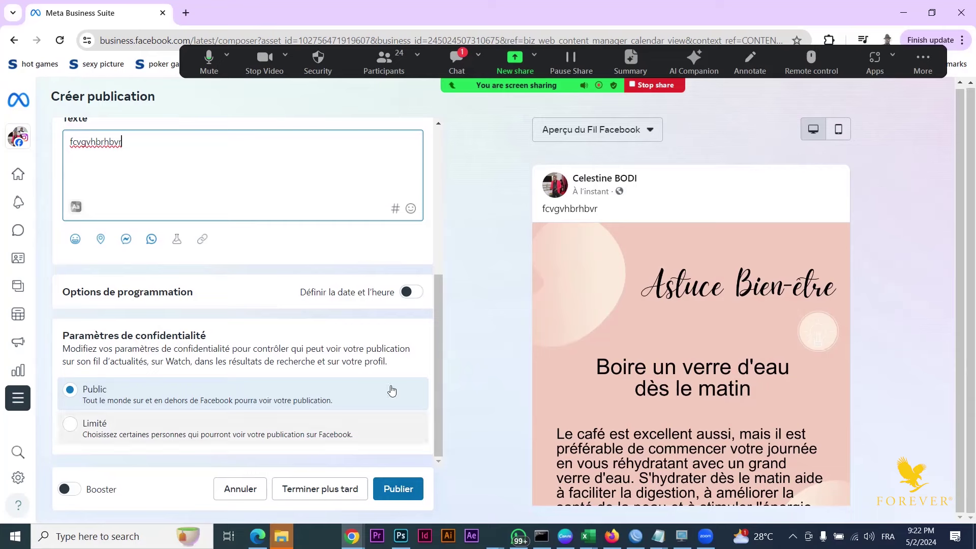
left_click(407, 293)
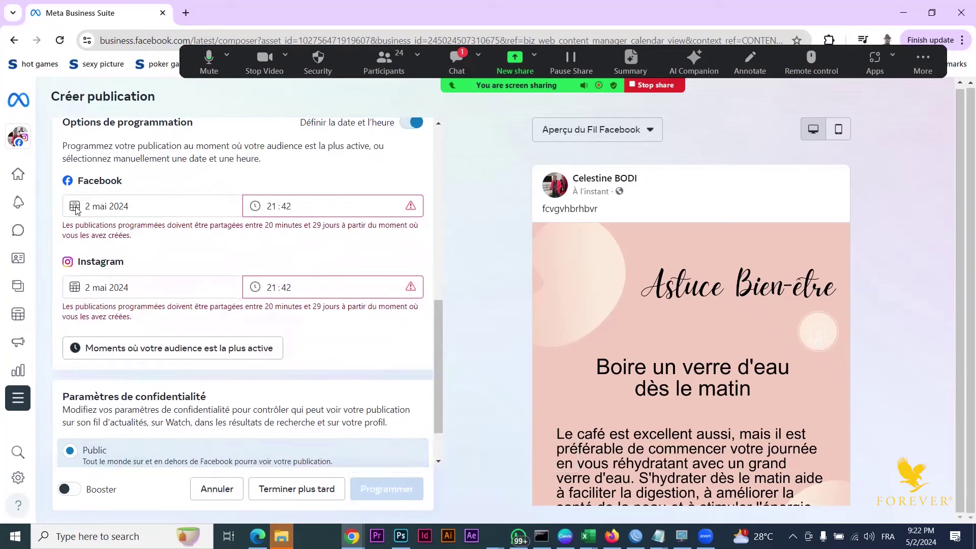
Schedule the Facebook post for 3 May 2024 at 20:00
left_click(119, 208)
left_click(163, 273)
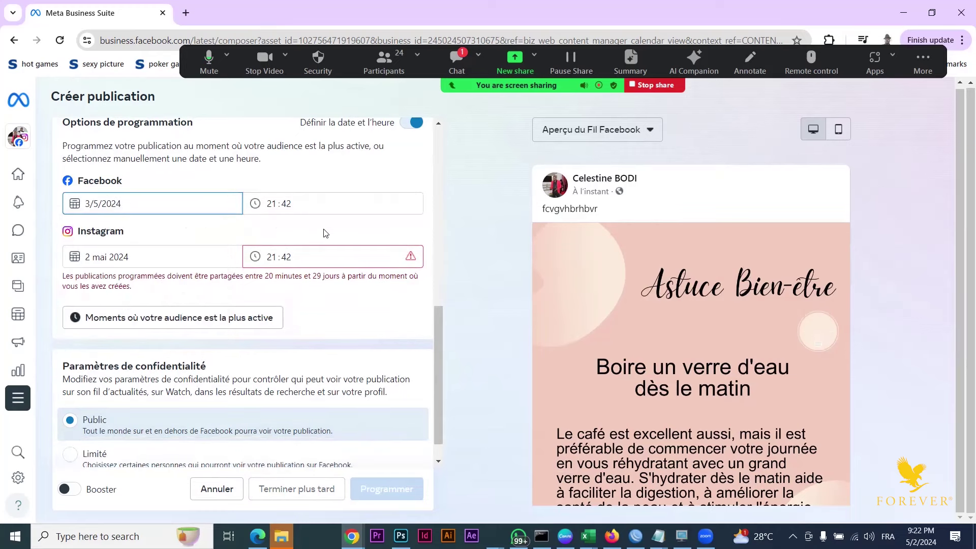
left_click(269, 204)
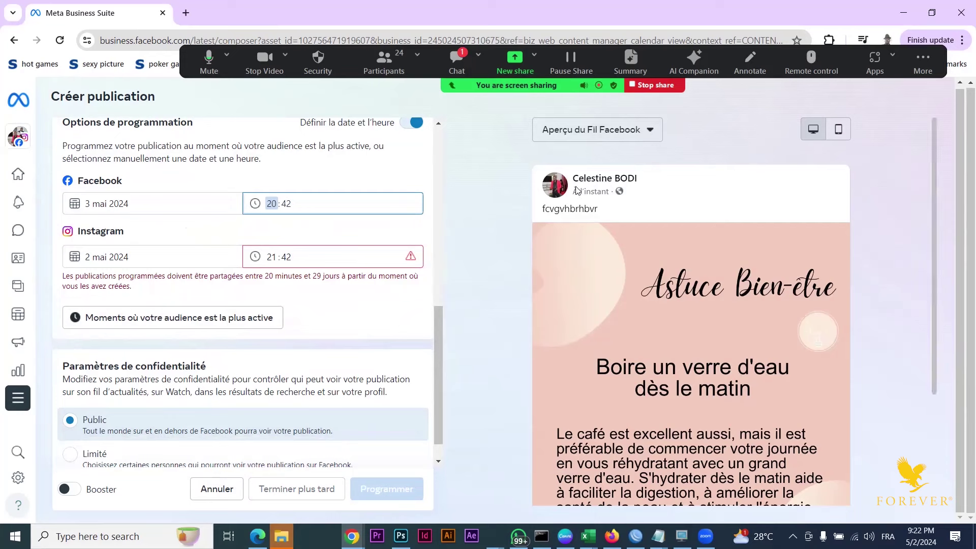
left_click(286, 204)
type("00")
Schedule the Instagram post for 3 May 2024 at 20:00
left_click(321, 253)
key("Down")
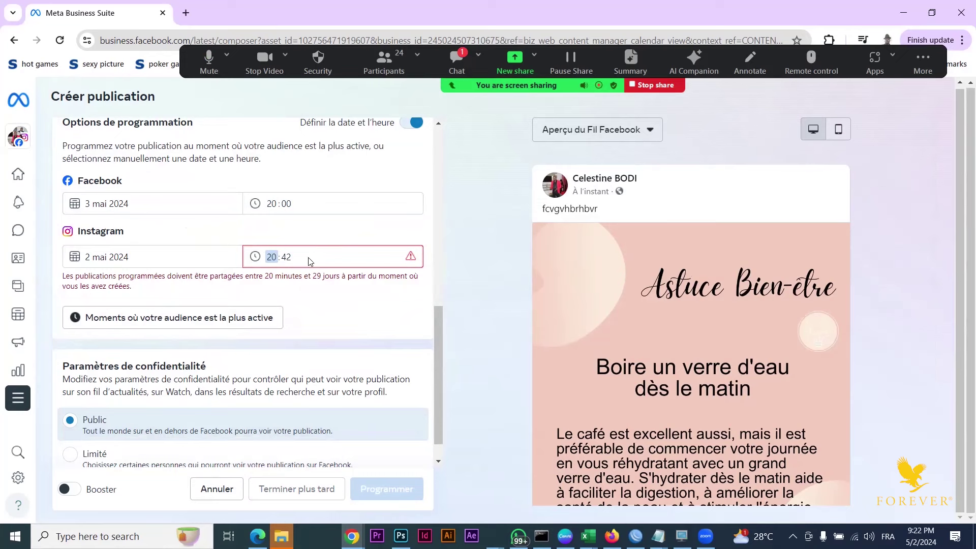
left_click(287, 256)
left_click(74, 262)
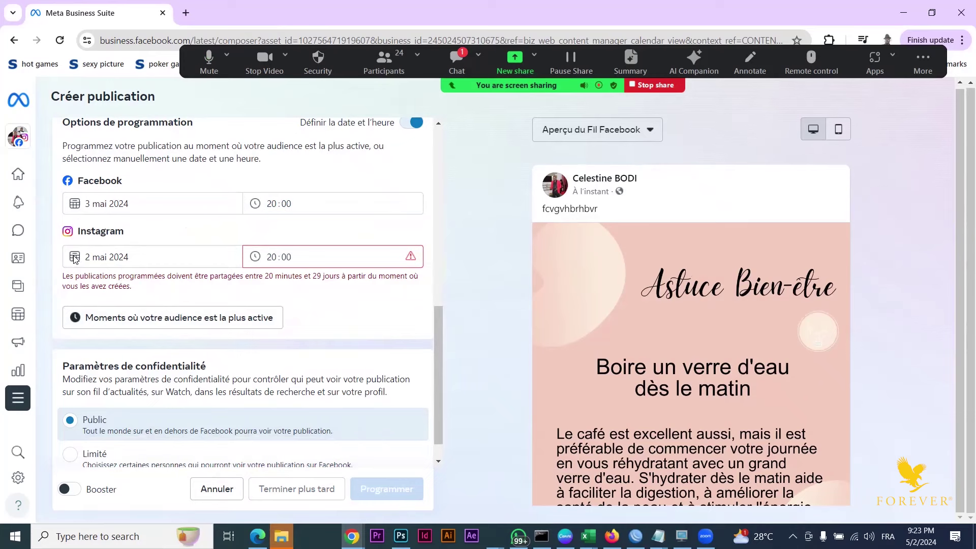
left_click(111, 254)
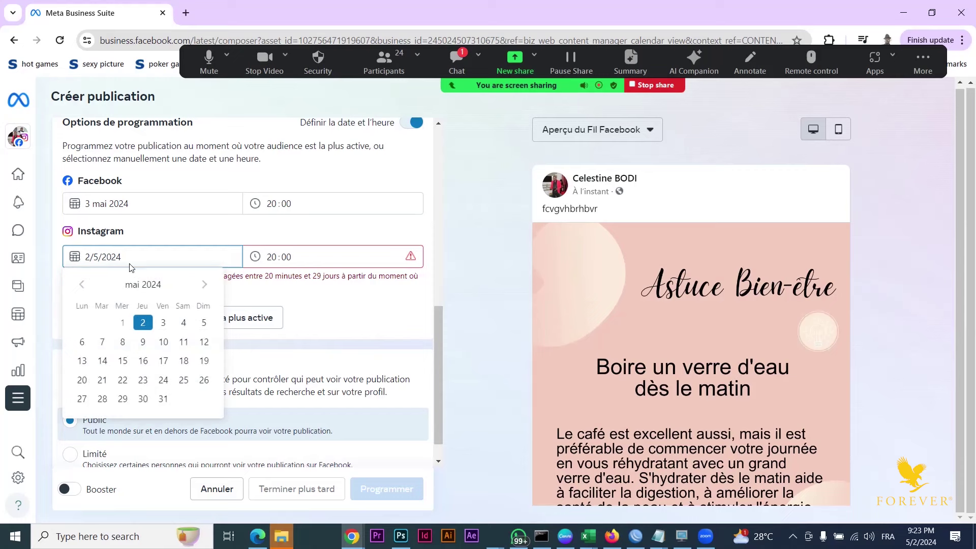
left_click(163, 322)
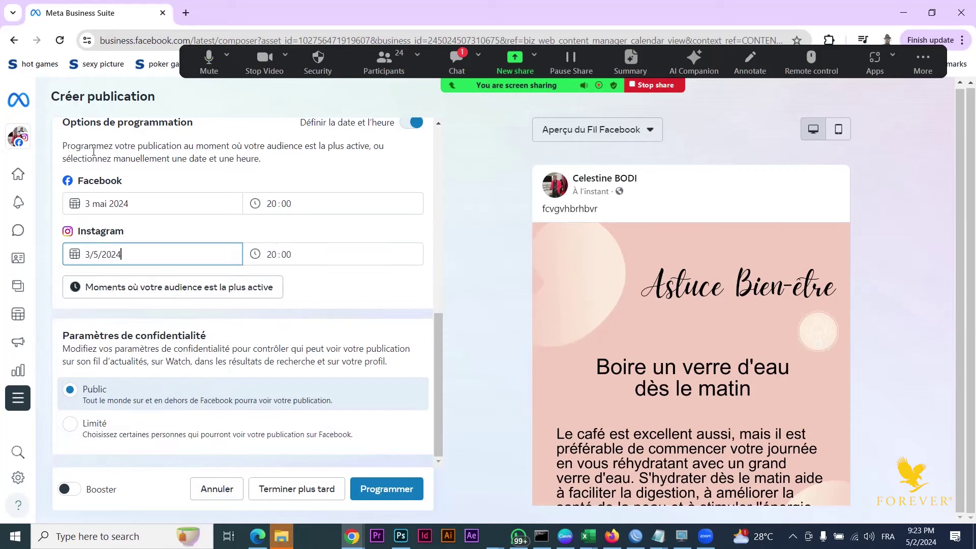
Verify the Facebook schedule still reads 3 May at 20:00
left_click(126, 206)
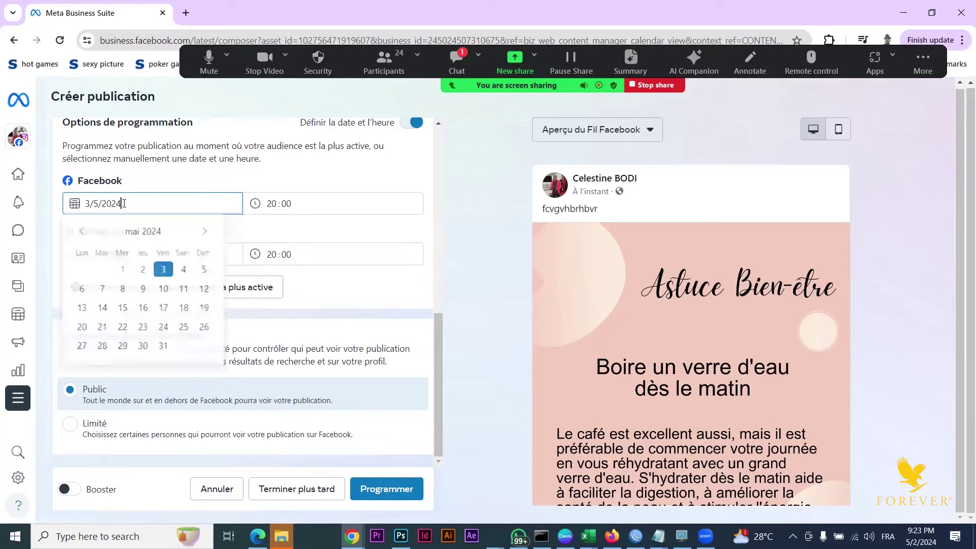
left_click(303, 203)
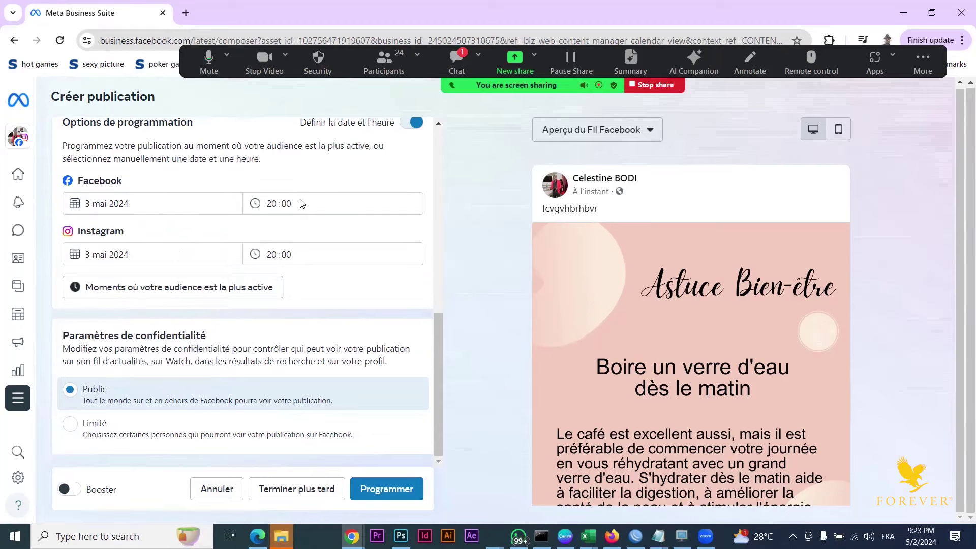
left_click(271, 203)
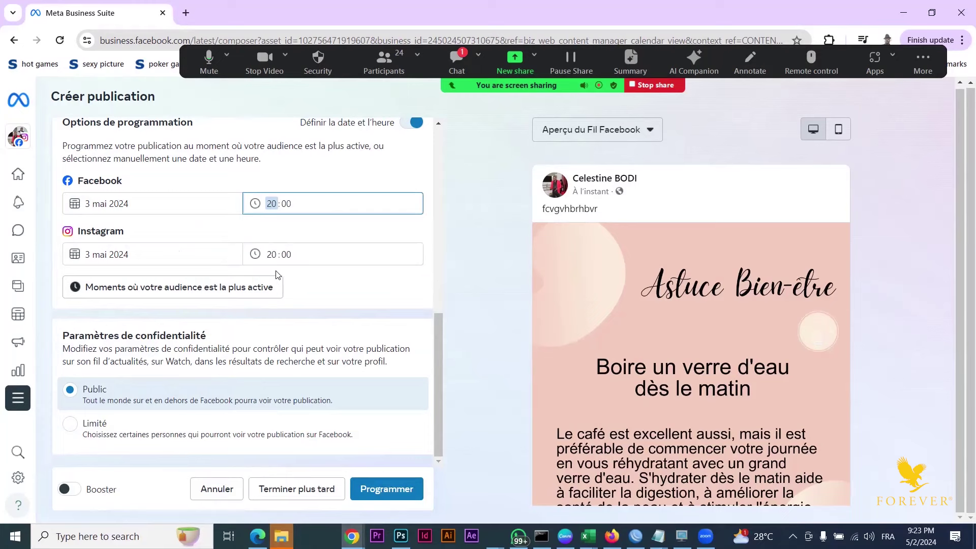
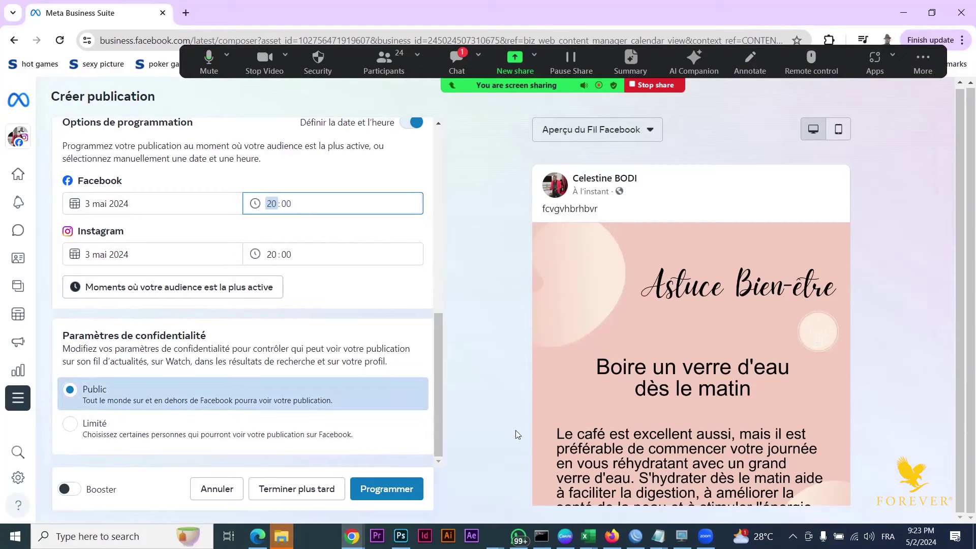
Go to Publicités and discard the unsaved 3 mai 2024 post draft
mouse_move(43, 311)
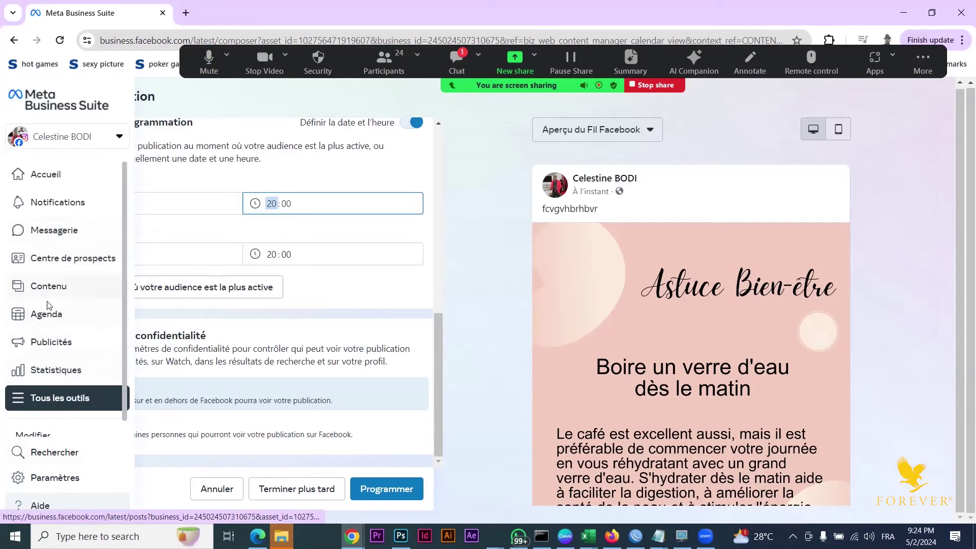
left_click(49, 344)
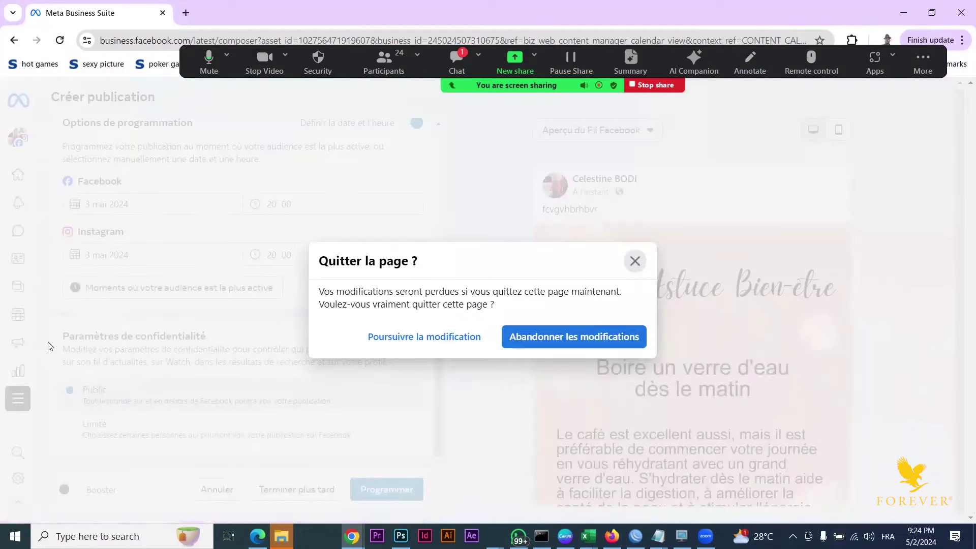
left_click(575, 345)
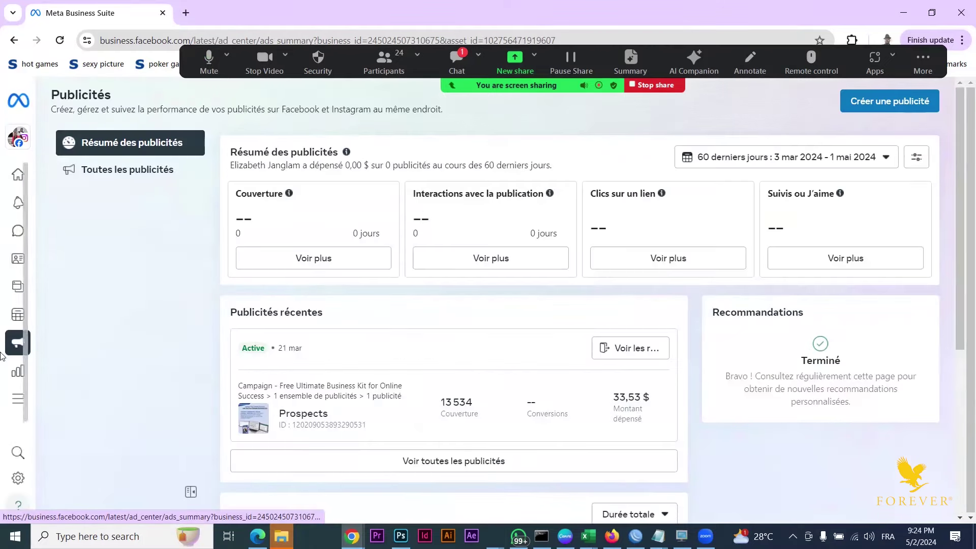
Show Toutes les publicités to list the three campaigns with their reach, results and spend
mouse_move(15, 355)
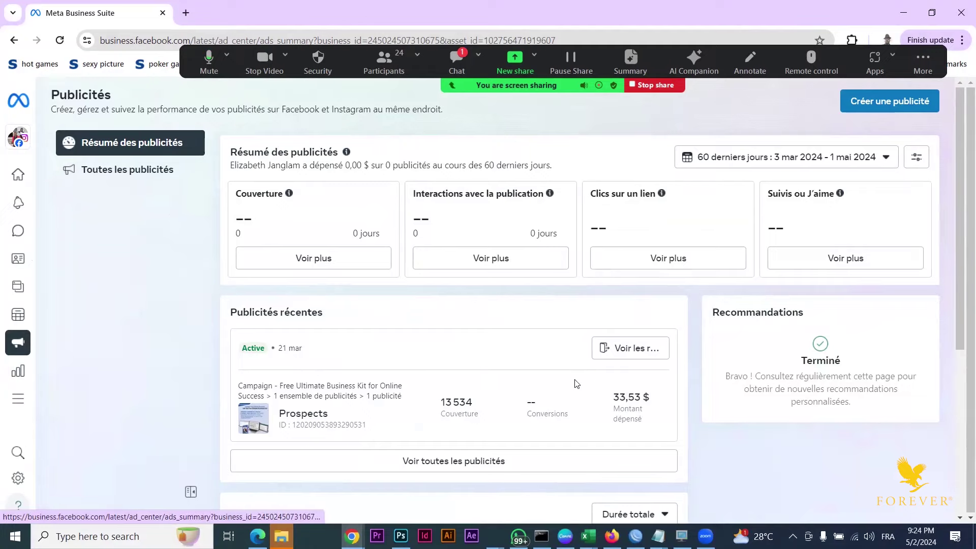
scroll(558, 324, "down", 5)
scroll(558, 324, "up", 5)
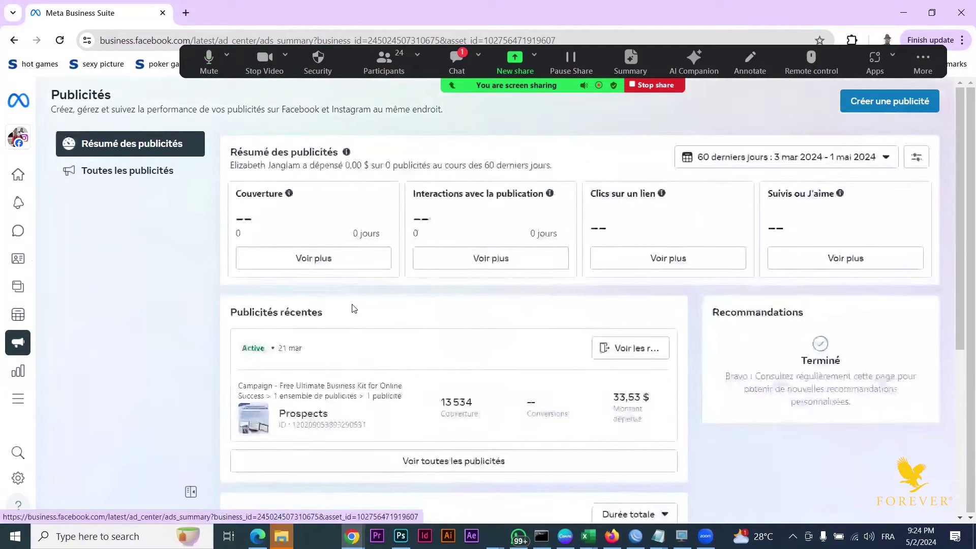
left_click(122, 174)
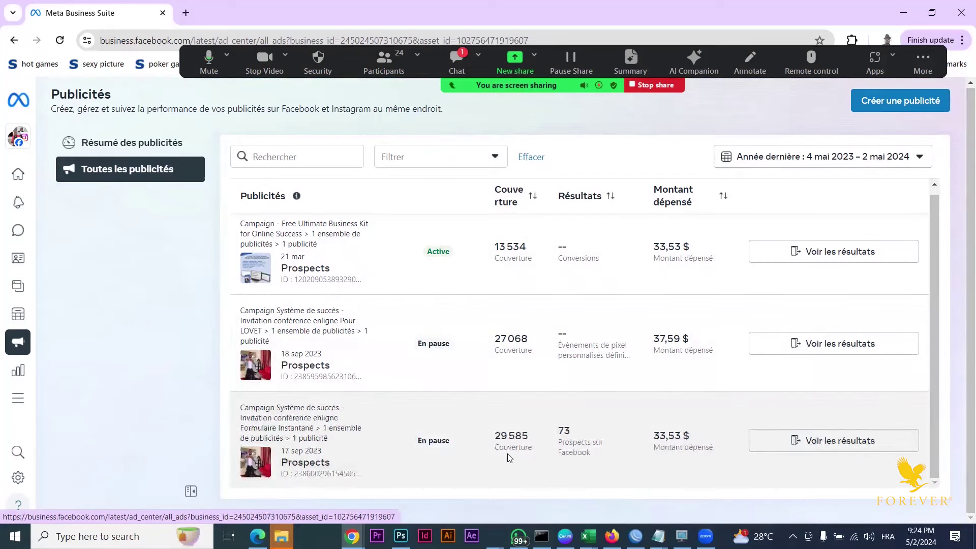
scroll(492, 338, "up", 1)
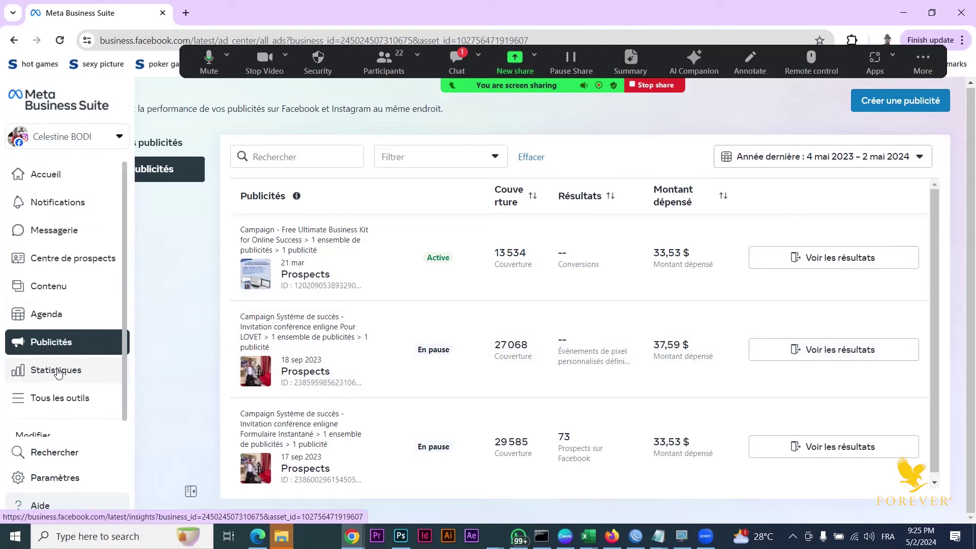
Open the Statistiques overview and dismiss the last-week recap and weekly plan pop-ups
left_click(53, 373)
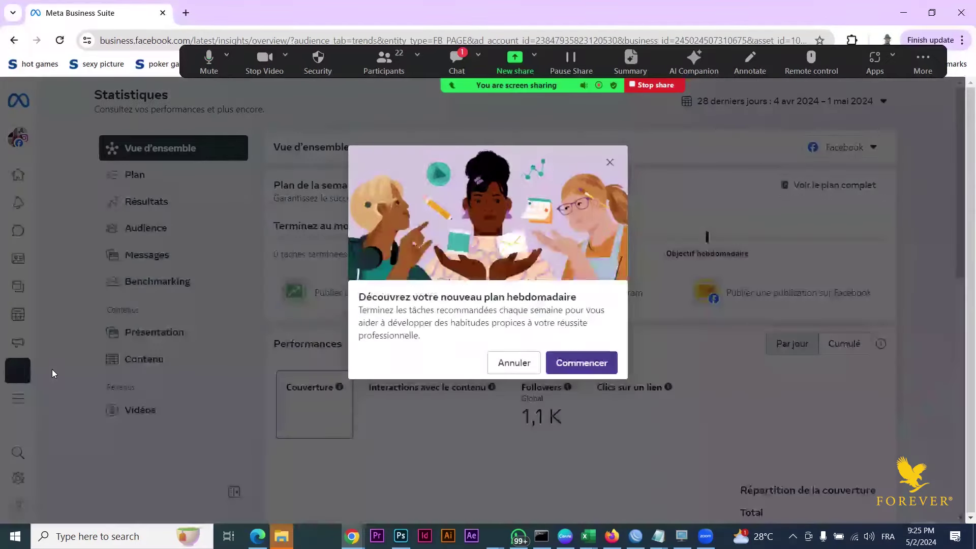
left_click(580, 361)
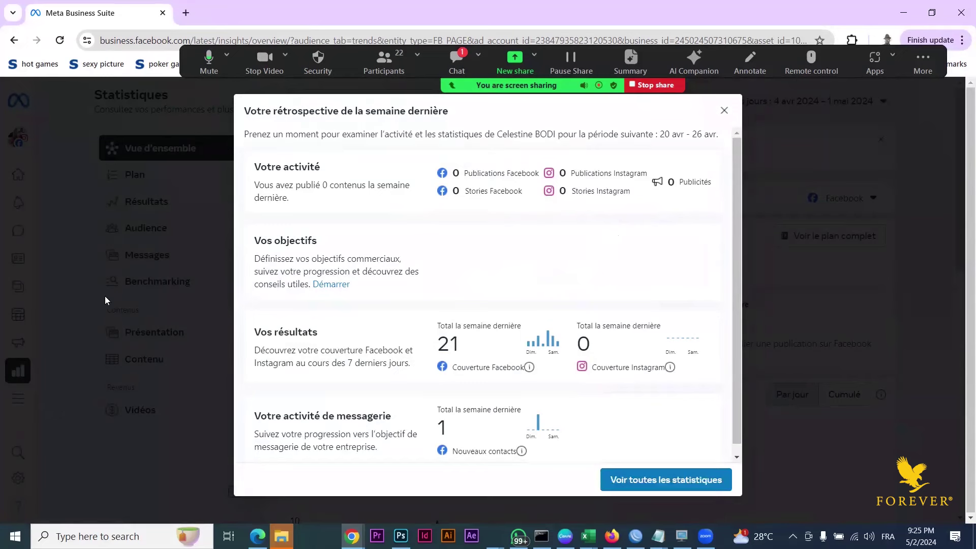
left_click(647, 481)
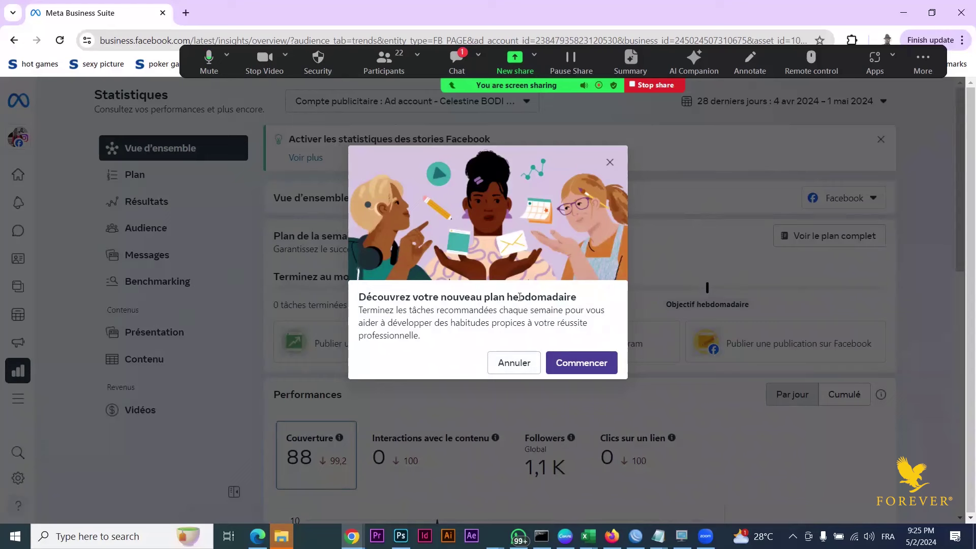
left_click_drag(425, 337, 402, 322)
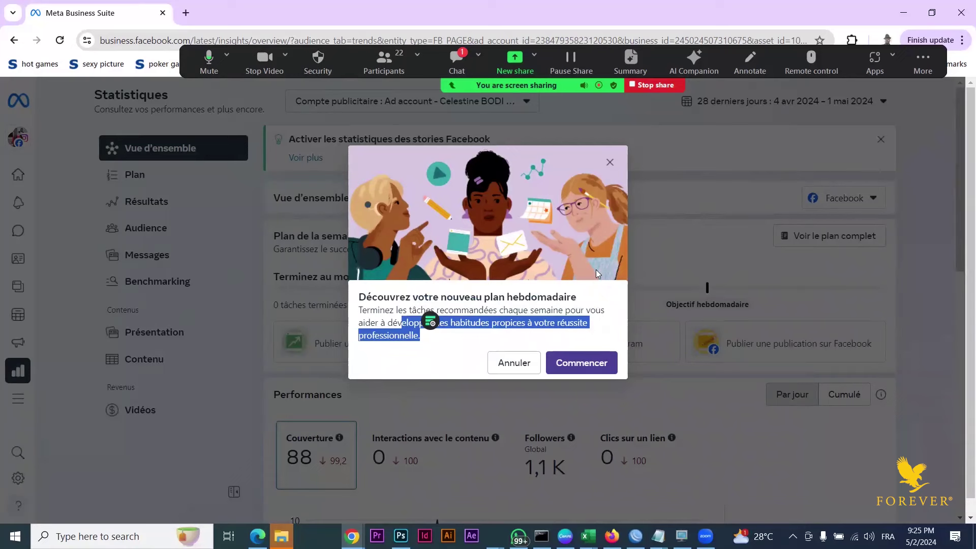
left_click(514, 363)
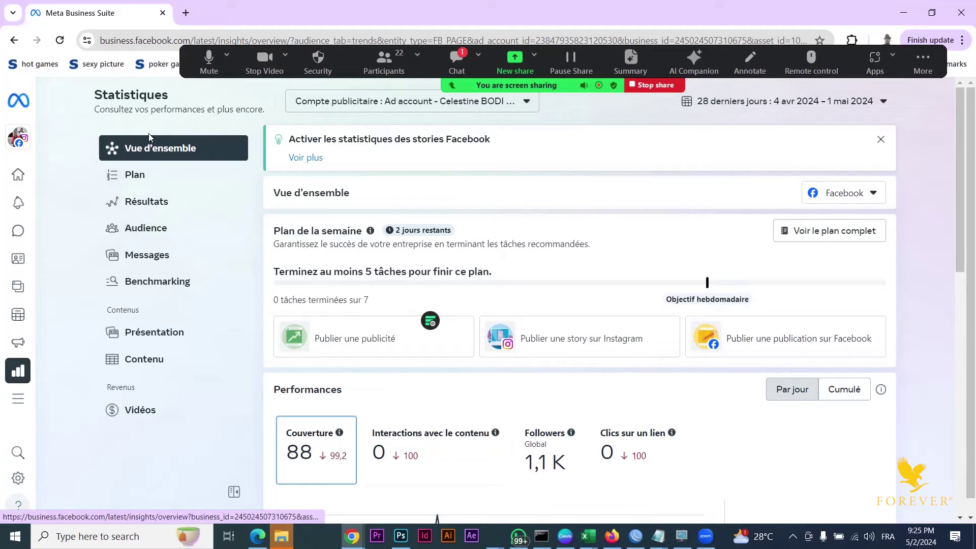
Browse Vue d'ensemble, then view the weekly Plan (2 of 7 tasks done) and plan history
scroll(645, 246, "down", 7)
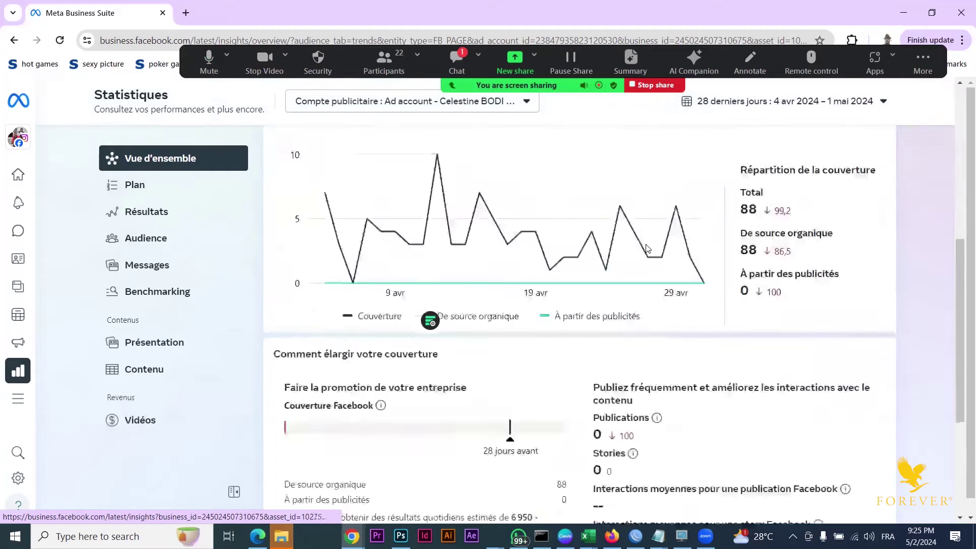
scroll(533, 213, "down", 5)
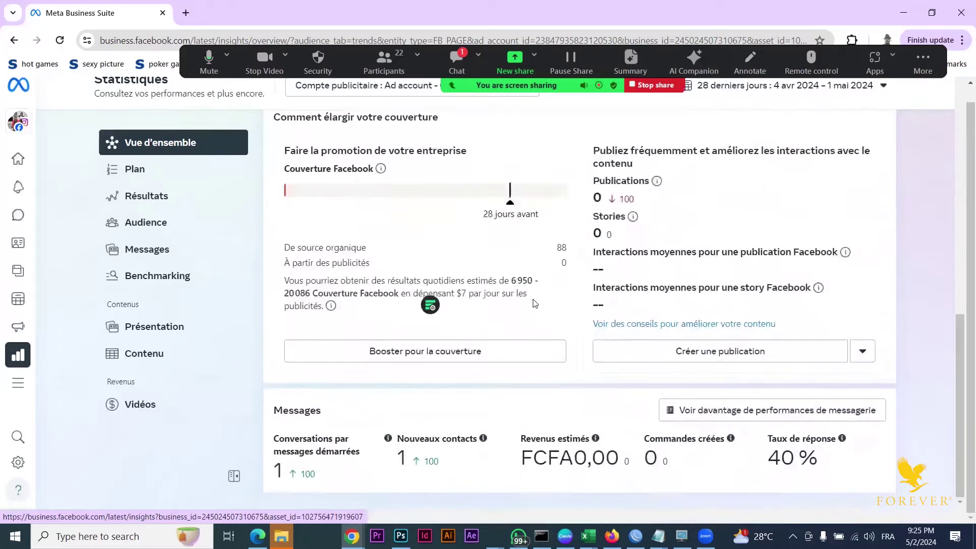
scroll(544, 334, "up", 10)
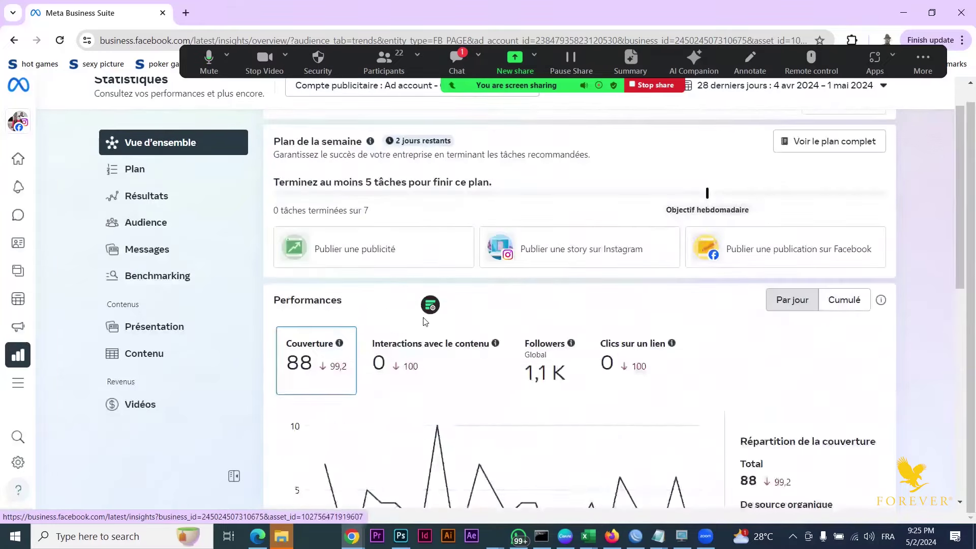
scroll(550, 343, "up", 3)
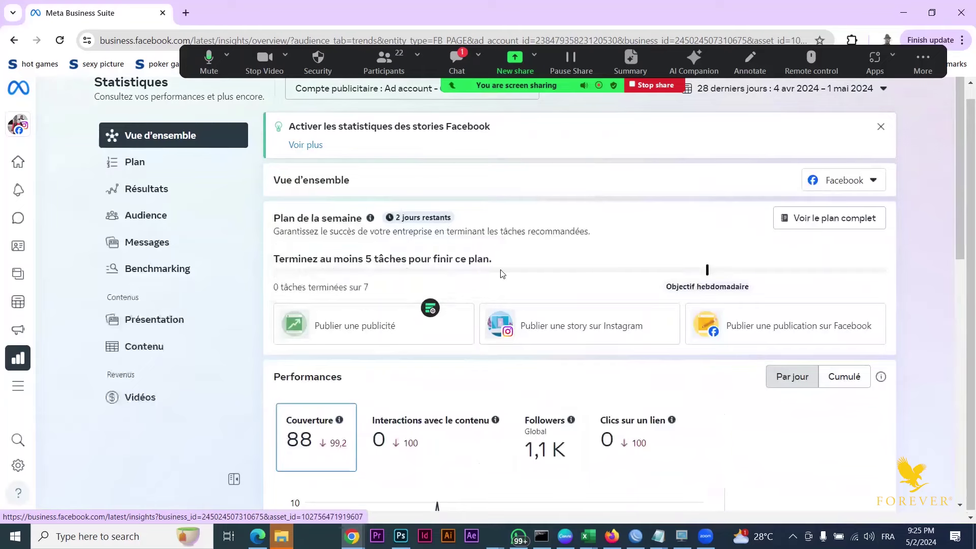
left_click(145, 162)
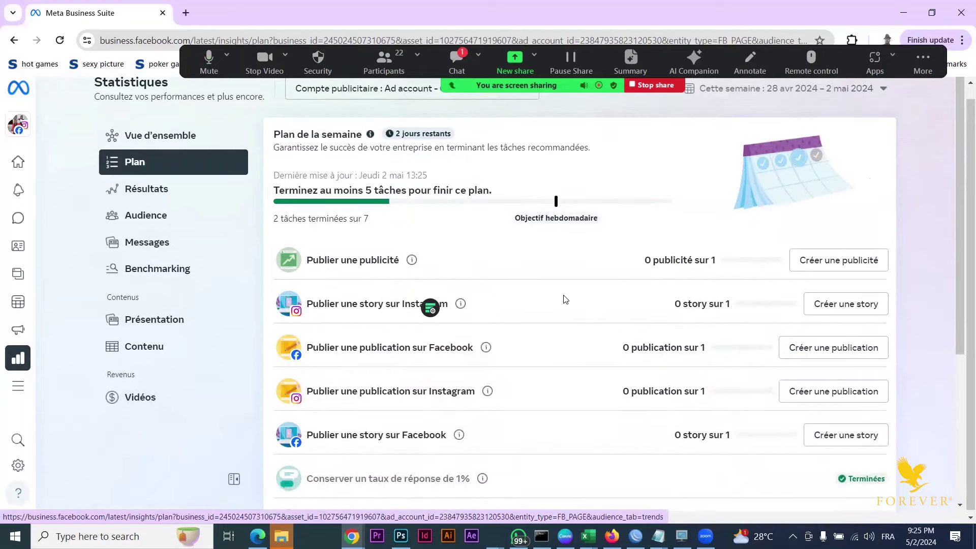
scroll(571, 383, "down", 5)
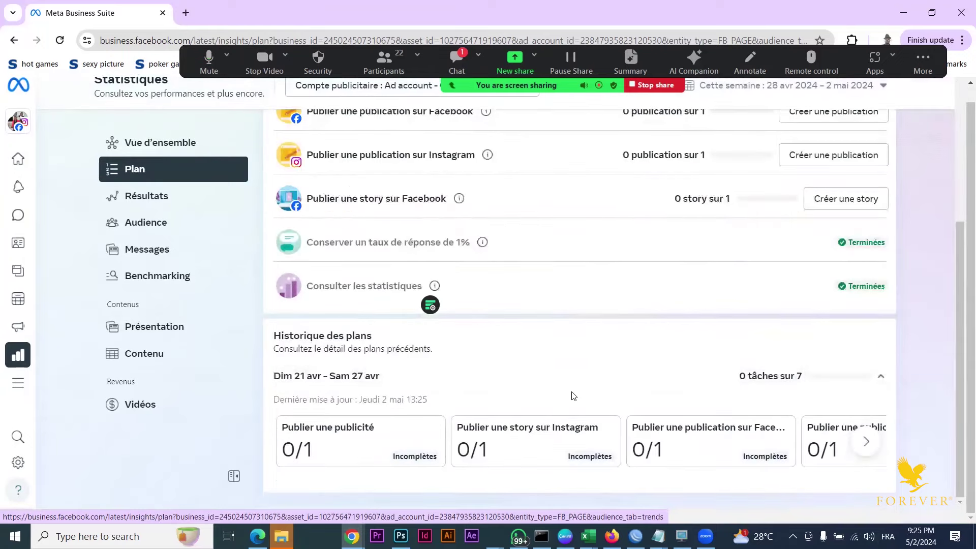
Review Résultats: Facebook reach 88, Instagram reach 1, followers and ad trends
left_click(171, 202)
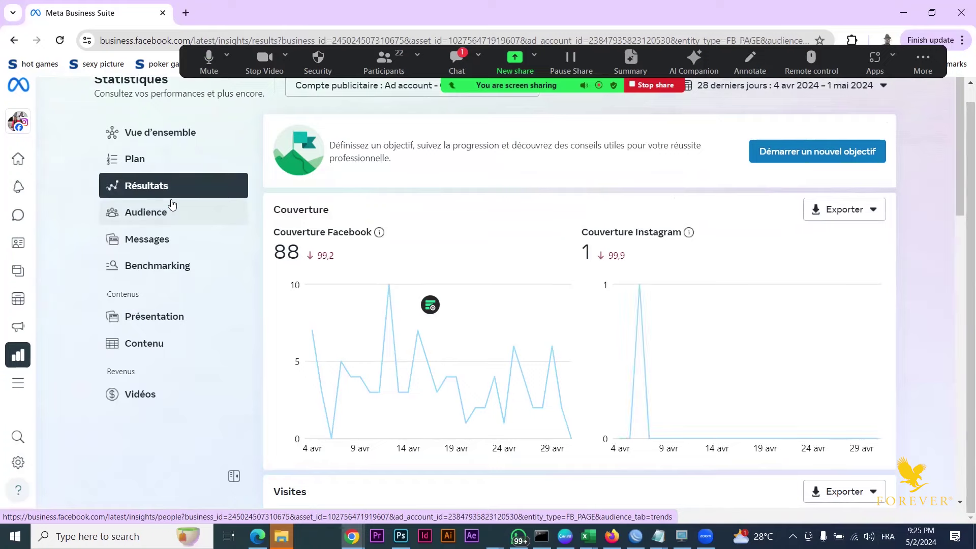
scroll(580, 329, "down", 8)
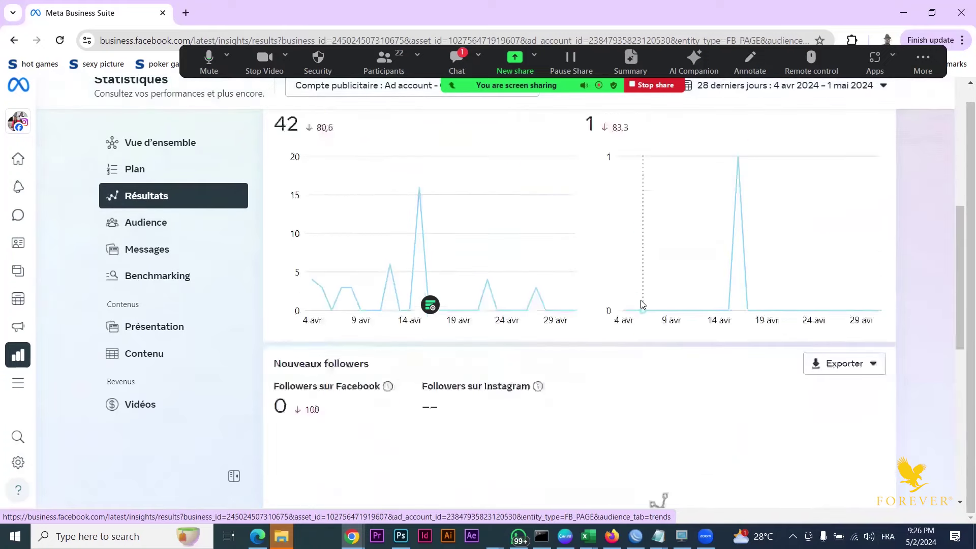
scroll(646, 307, "down", 7)
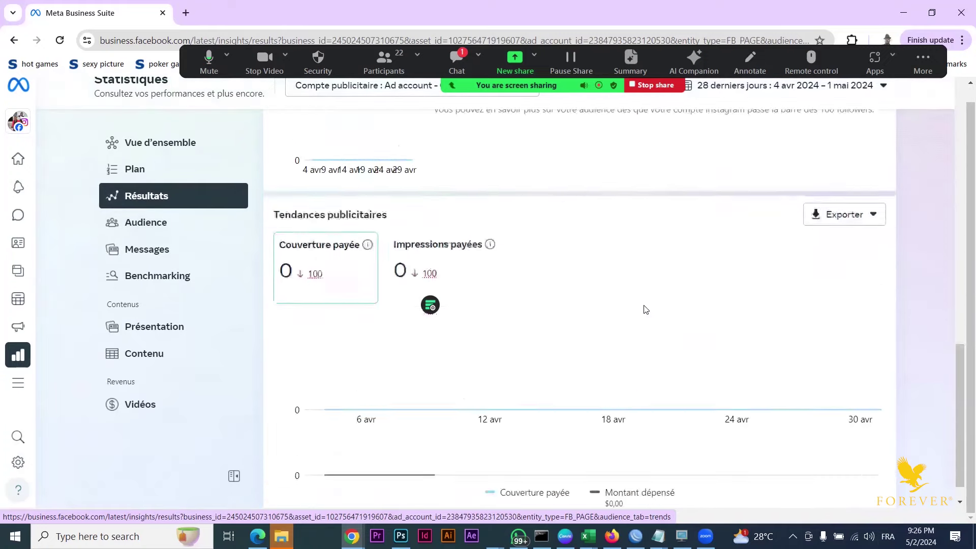
scroll(646, 308, "up", 8)
scroll(646, 308, "up", 8)
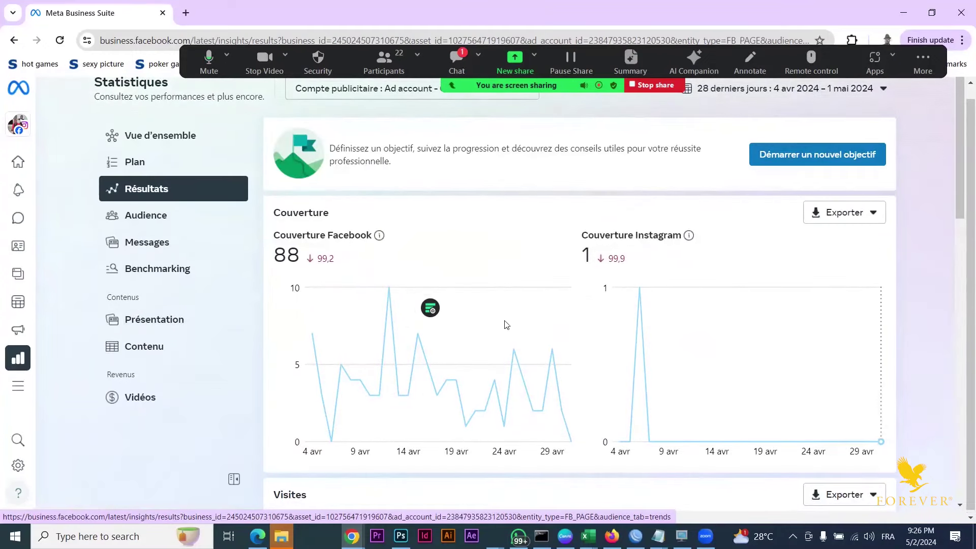
left_click(168, 213)
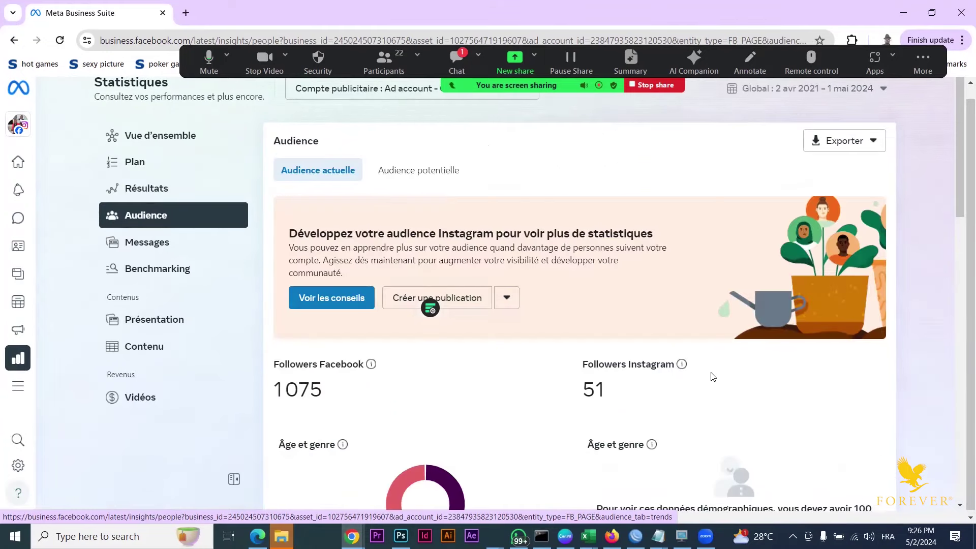
scroll(394, 273, "down", 4)
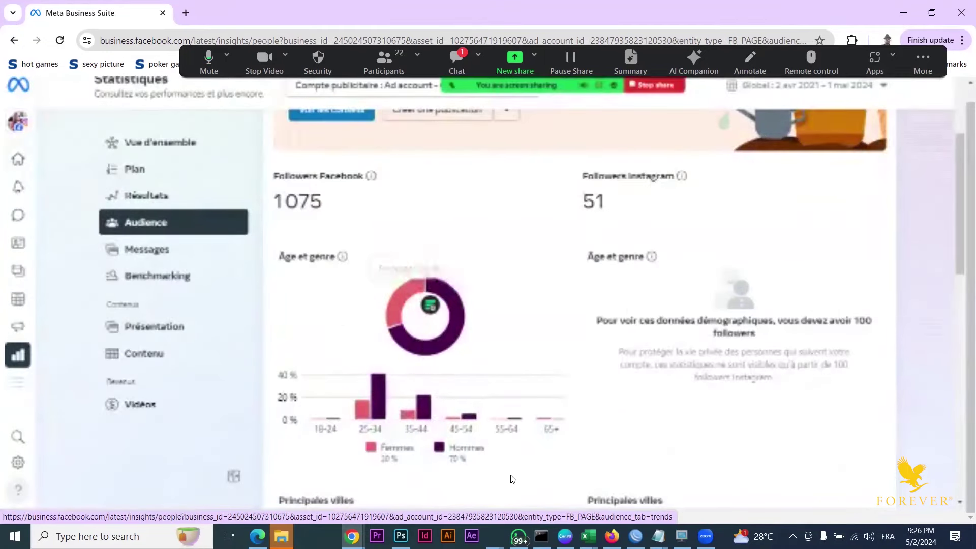
scroll(391, 280, "down", 4)
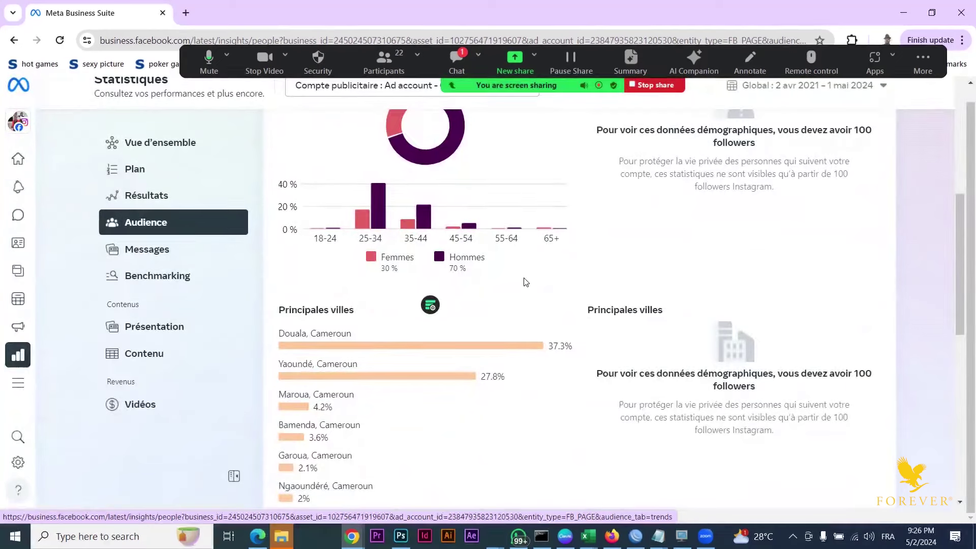
scroll(523, 274, "up", 5)
scroll(523, 274, "up", 3)
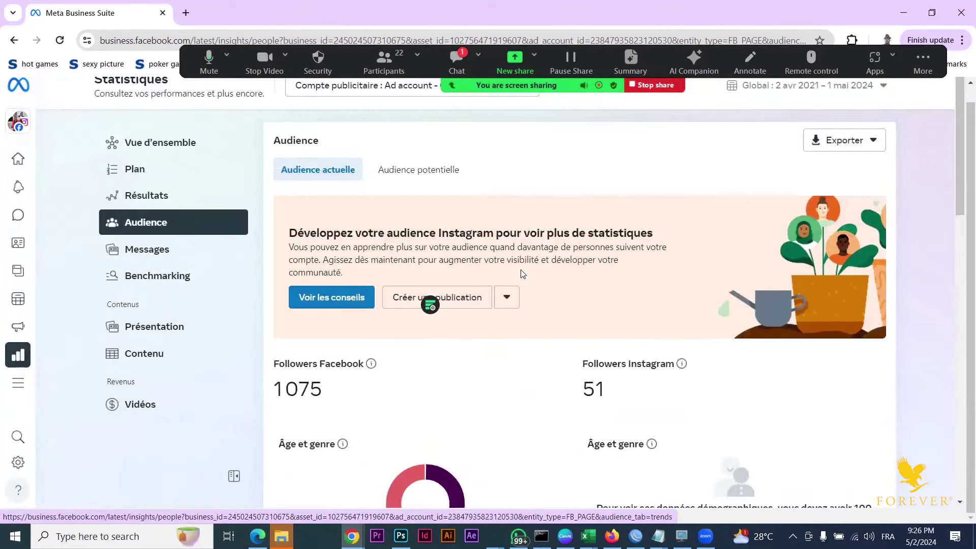
scroll(523, 274, "down", 7)
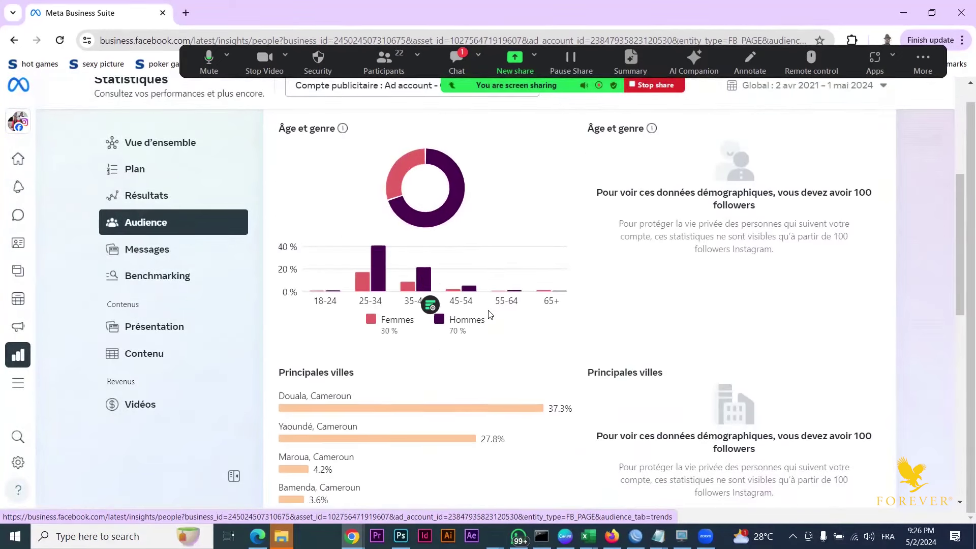
scroll(454, 269, "down", 1)
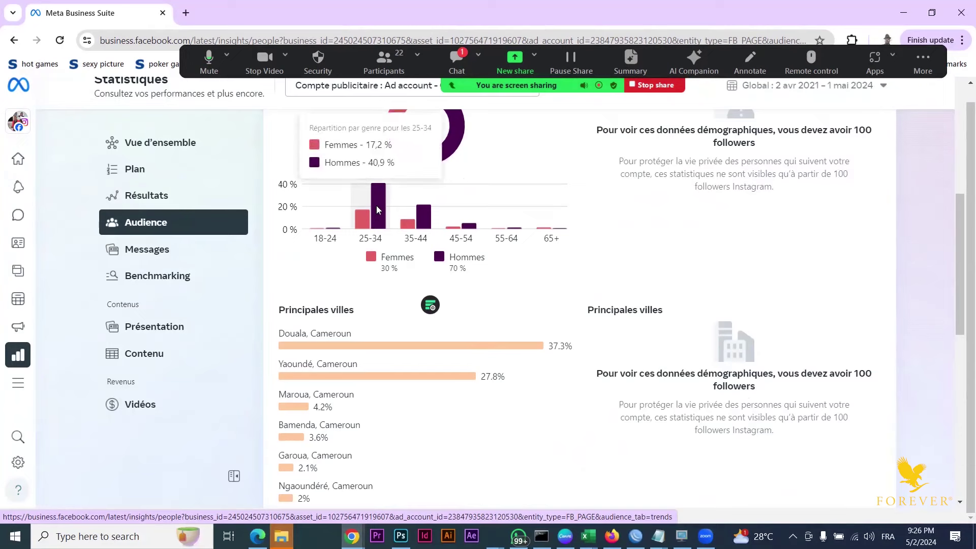
mouse_move(383, 231)
mouse_move(419, 224)
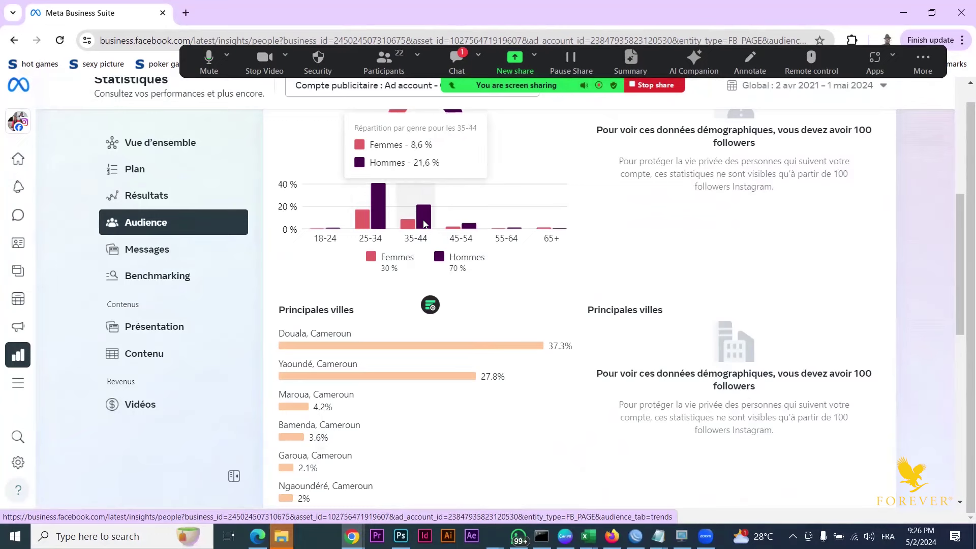
mouse_move(463, 222)
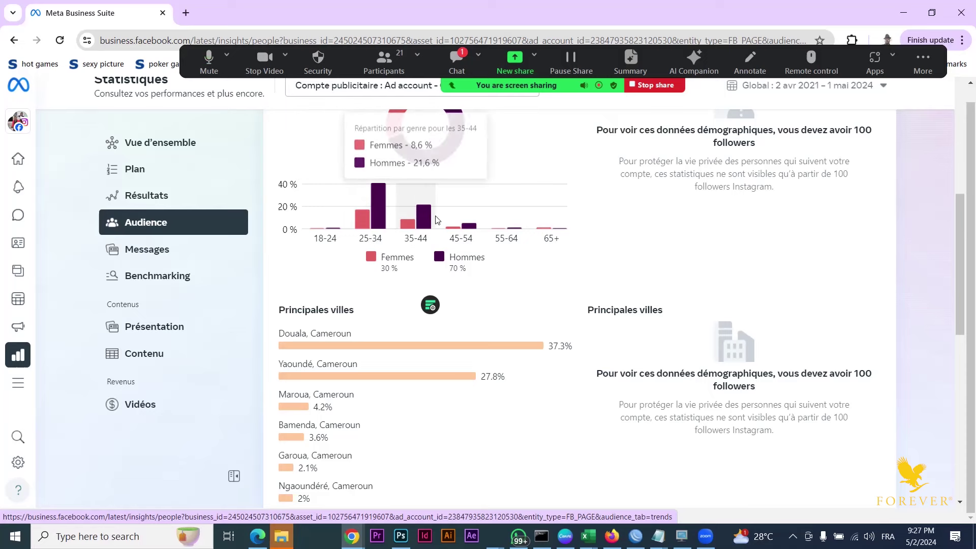
scroll(500, 286, "up", 4)
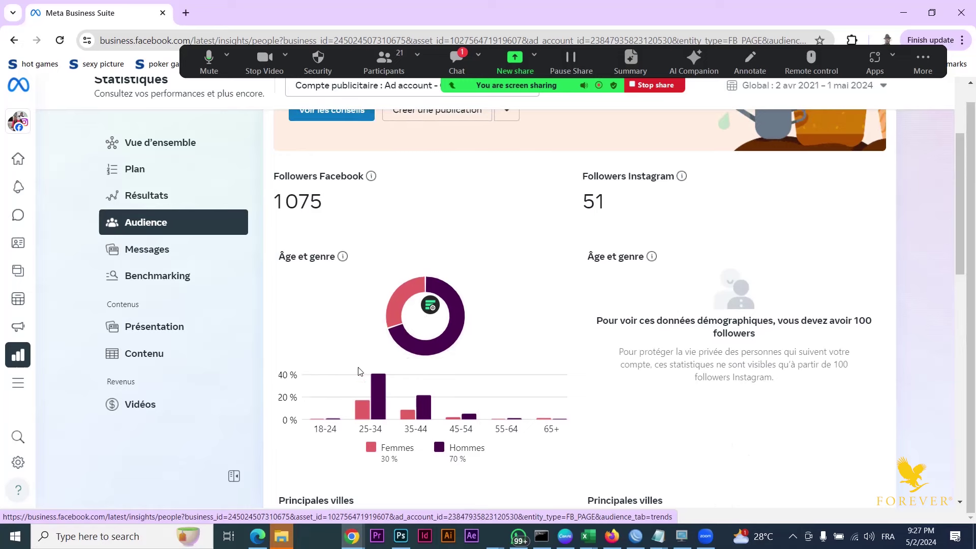
mouse_move(425, 409)
mouse_move(422, 352)
scroll(448, 365, "down", 2)
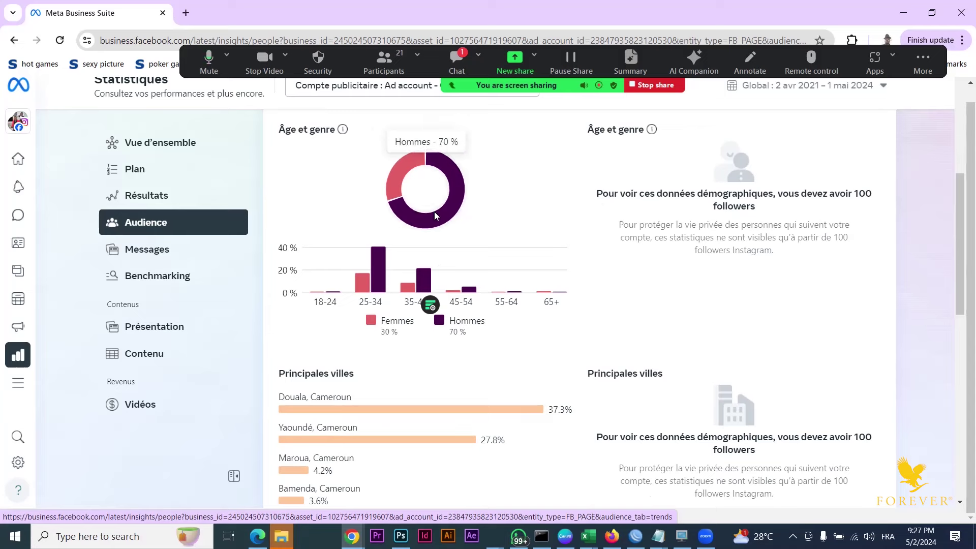
scroll(427, 326, "down", 2)
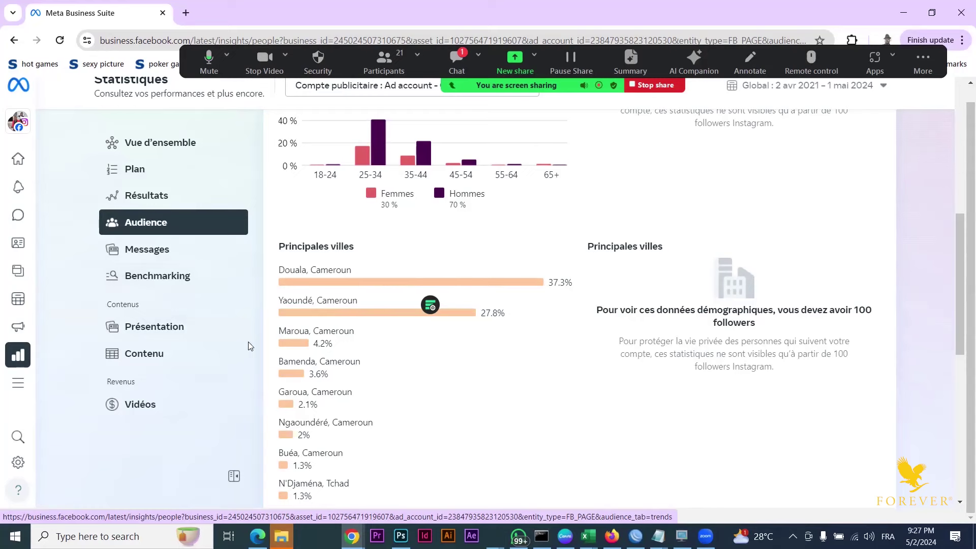
scroll(376, 388, "down", 4)
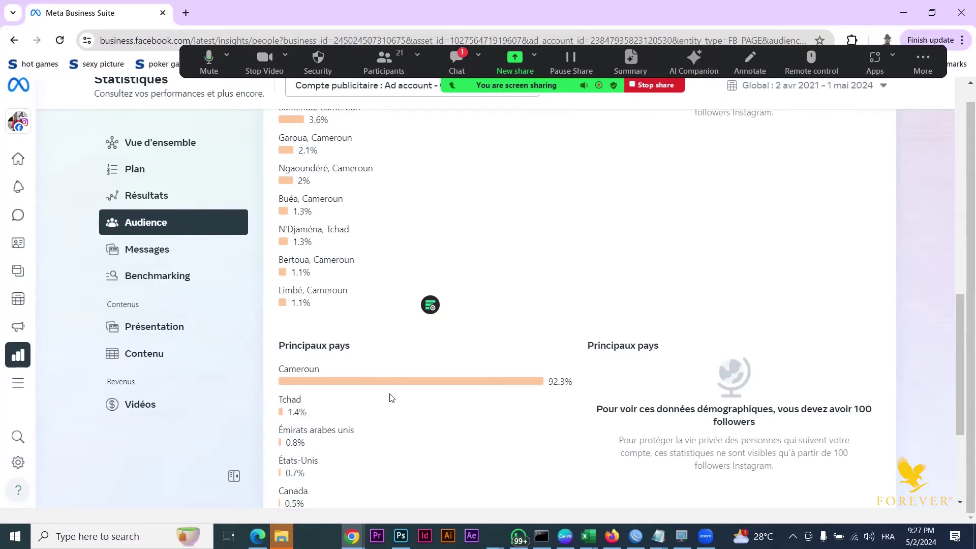
scroll(391, 398, "down", 1)
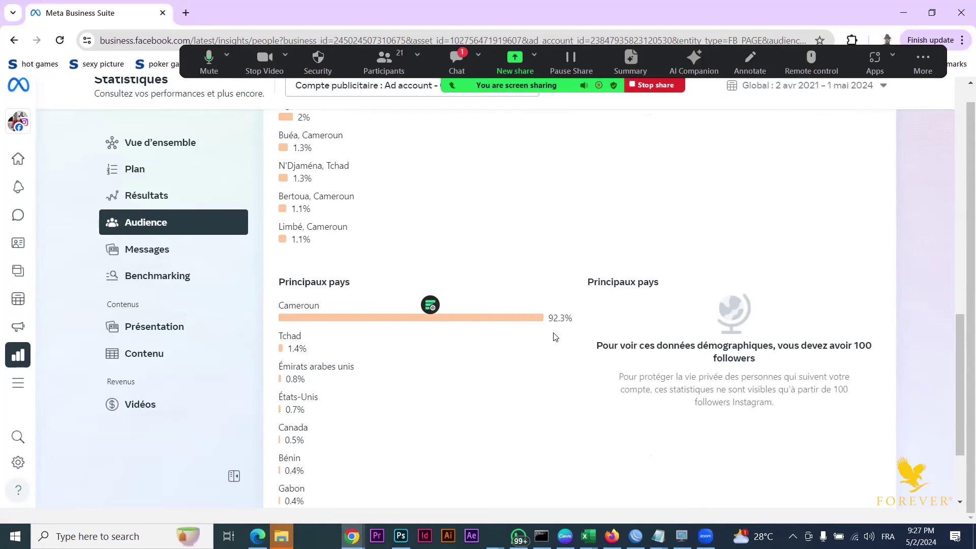
scroll(452, 386, "down", 2)
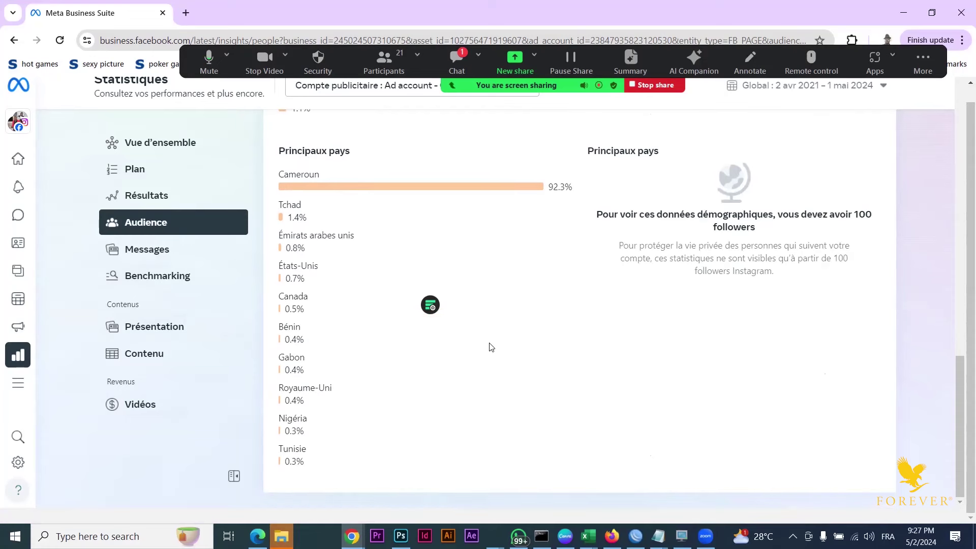
scroll(499, 356, "up", 8)
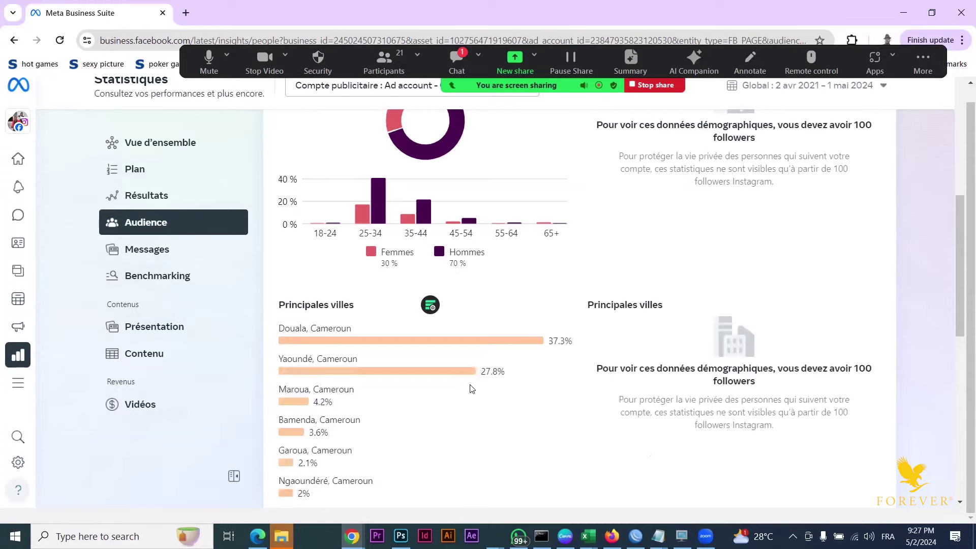
scroll(470, 371, "down", 8)
scroll(474, 390, "up", 5)
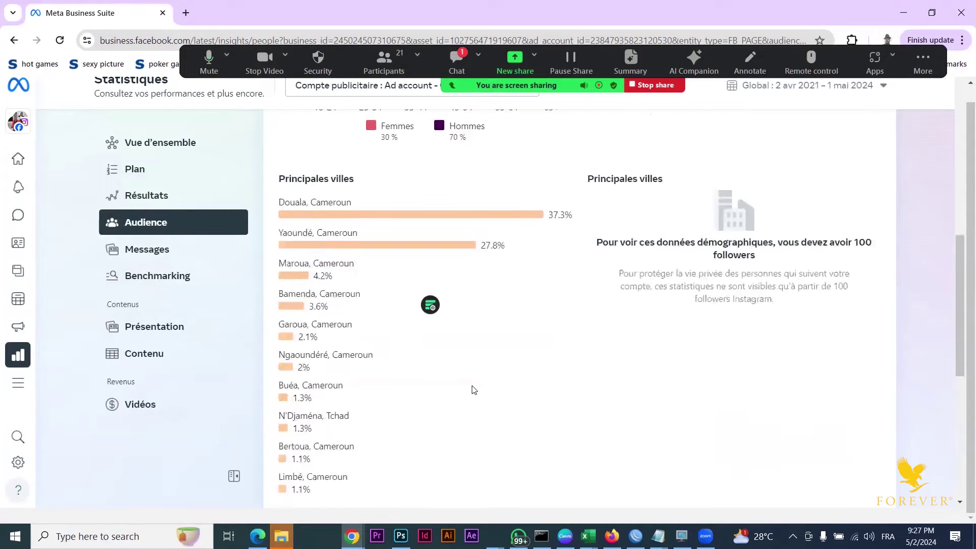
scroll(474, 389, "up", 10)
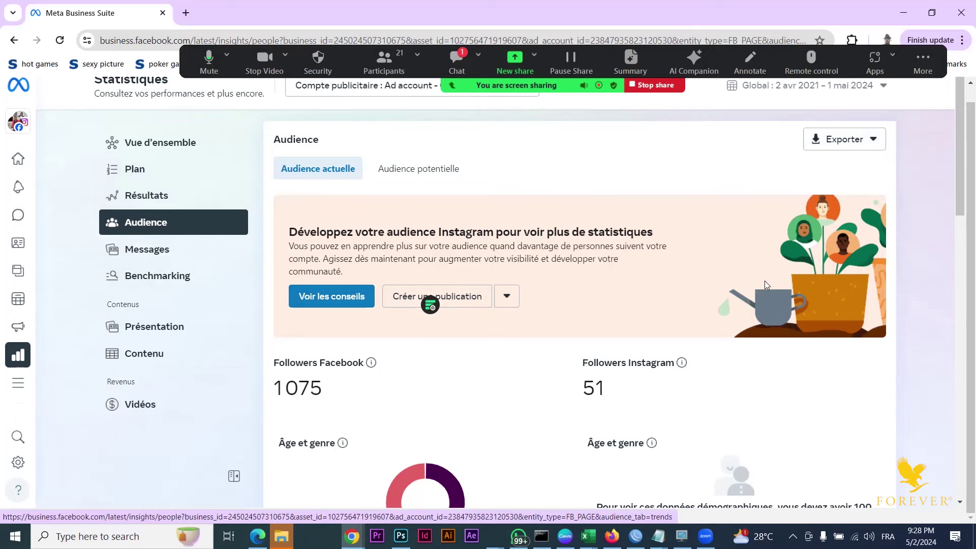
scroll(681, 442, "down", 3)
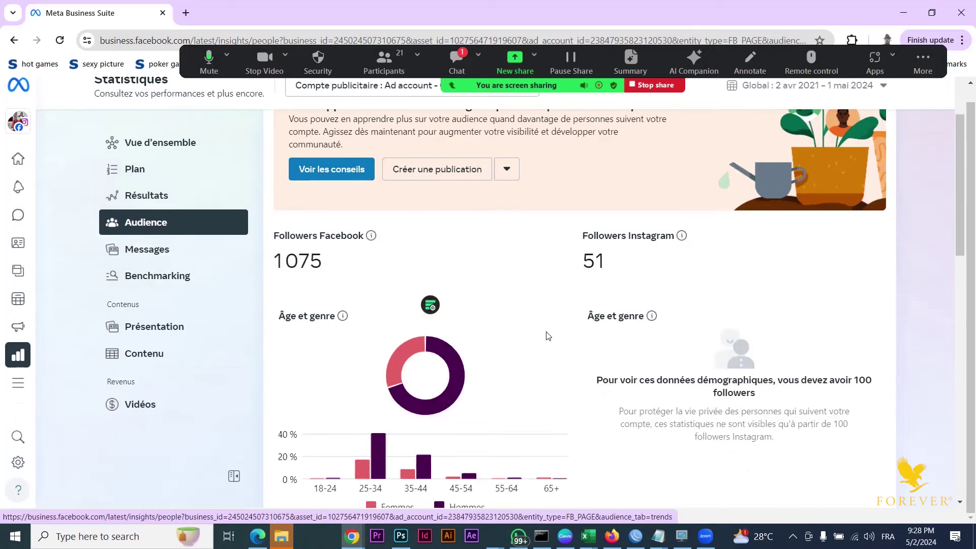
scroll(655, 375, "down", 3)
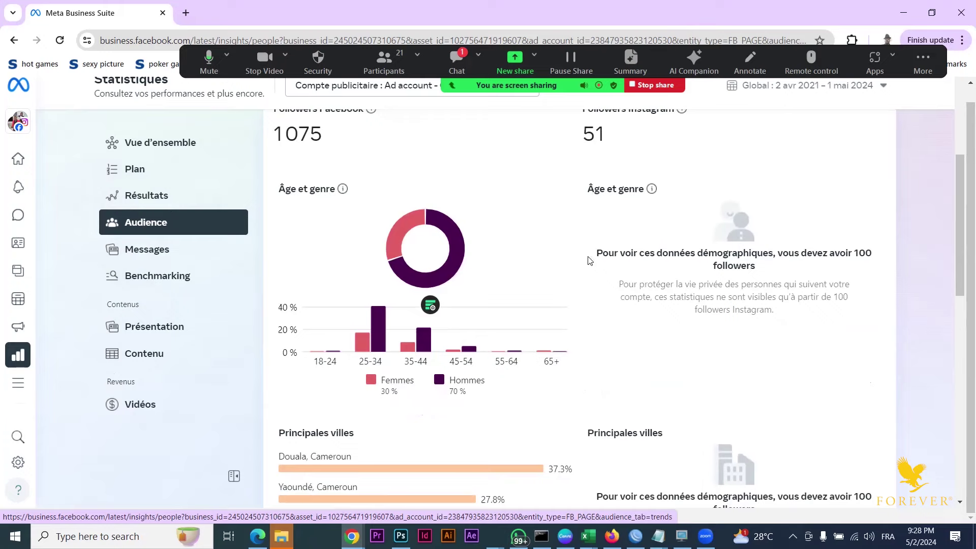
scroll(589, 260, "up", 6)
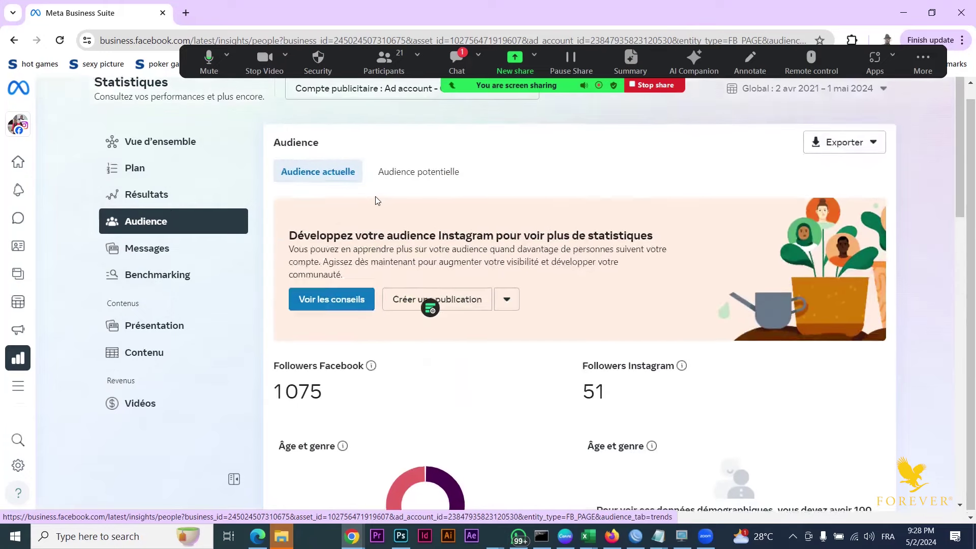
mouse_move(35, 392)
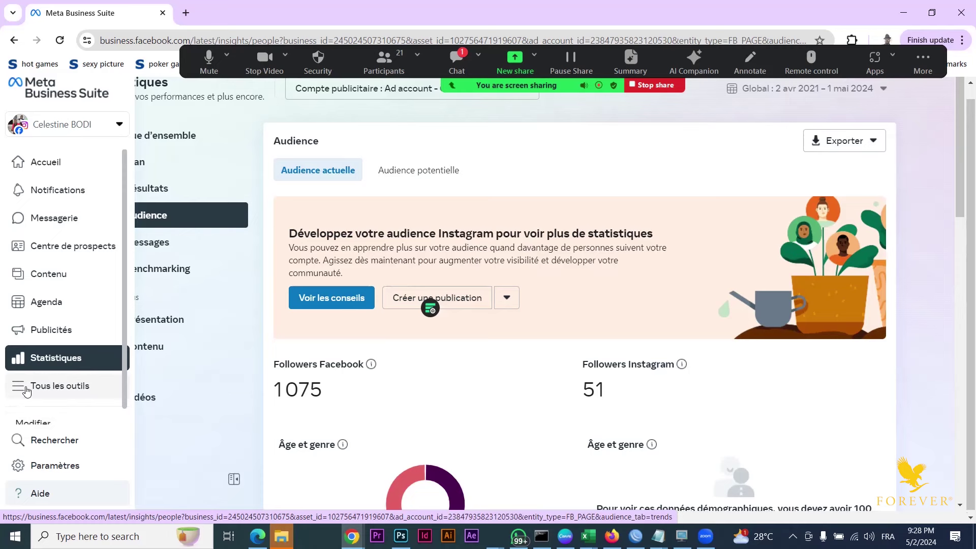
scroll(31, 391, "down", 1)
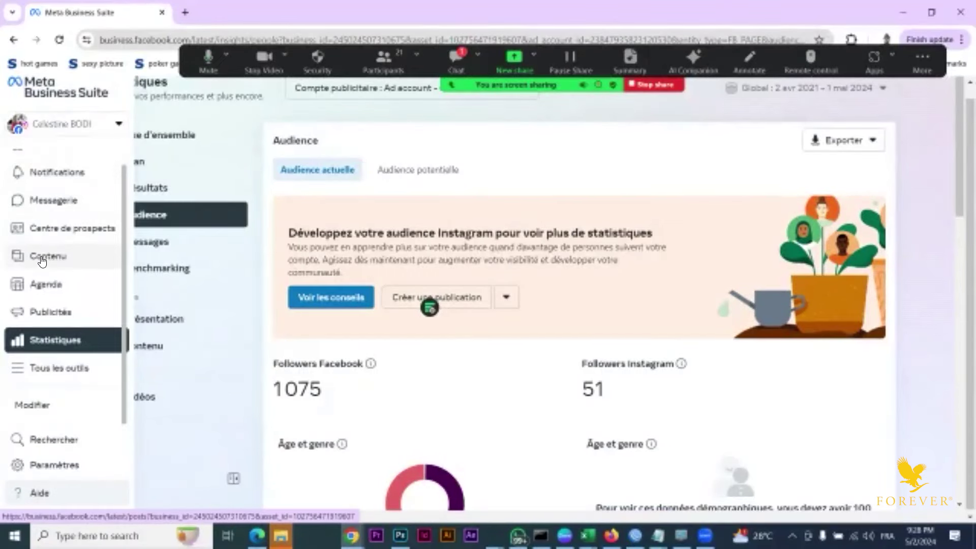
scroll(48, 224, "up", 1)
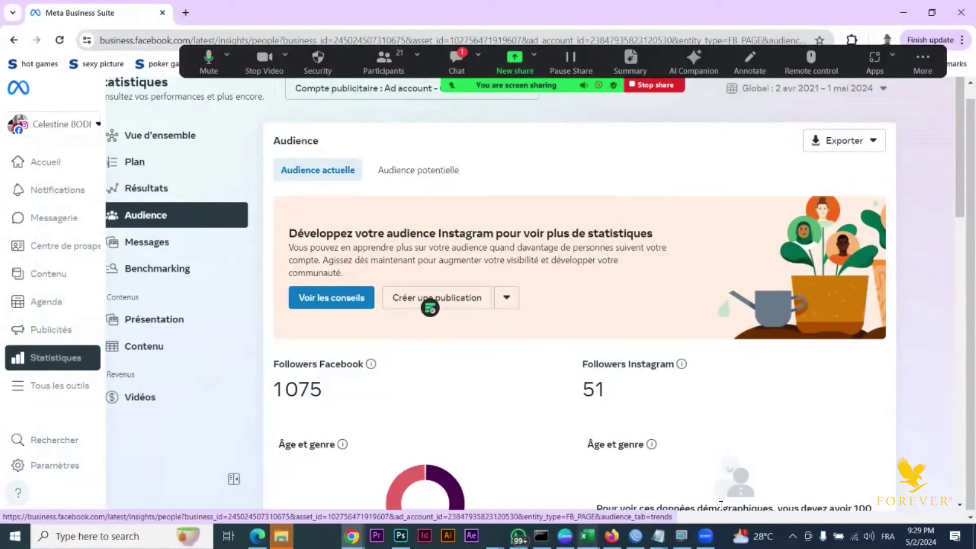
left_click(854, 536)
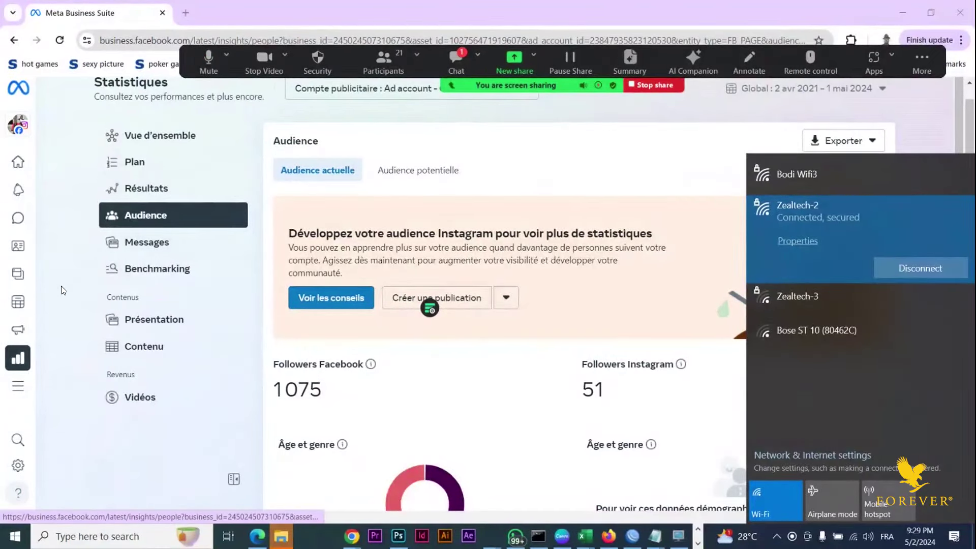
left_click(61, 297)
scroll(76, 381, "up", 1)
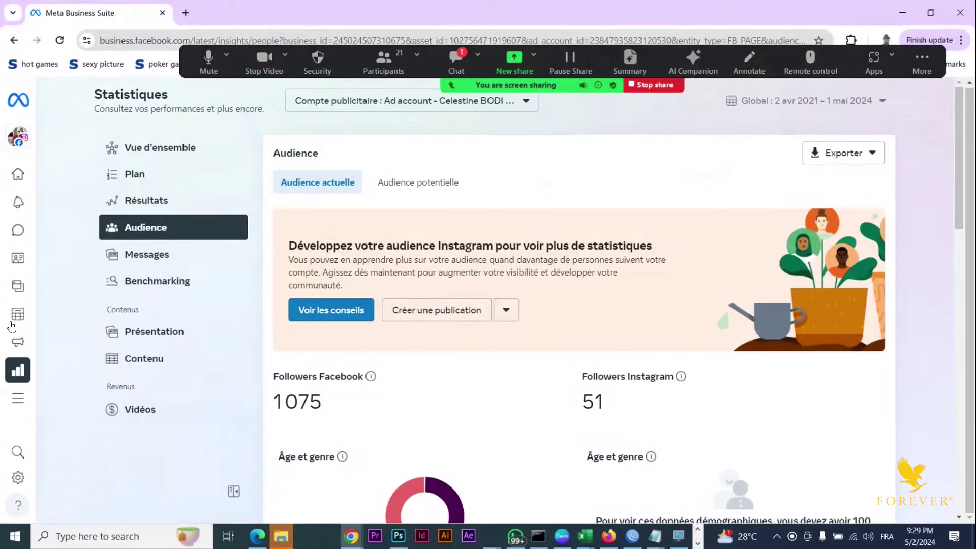
Open Tous les outils and scroll to the Publicité tools section
left_click(18, 399)
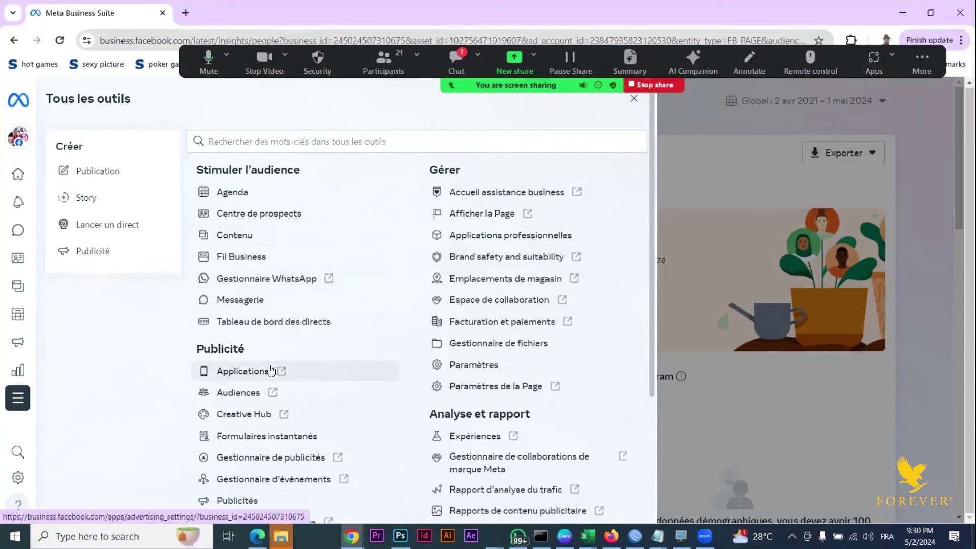
scroll(269, 370, "down", 1)
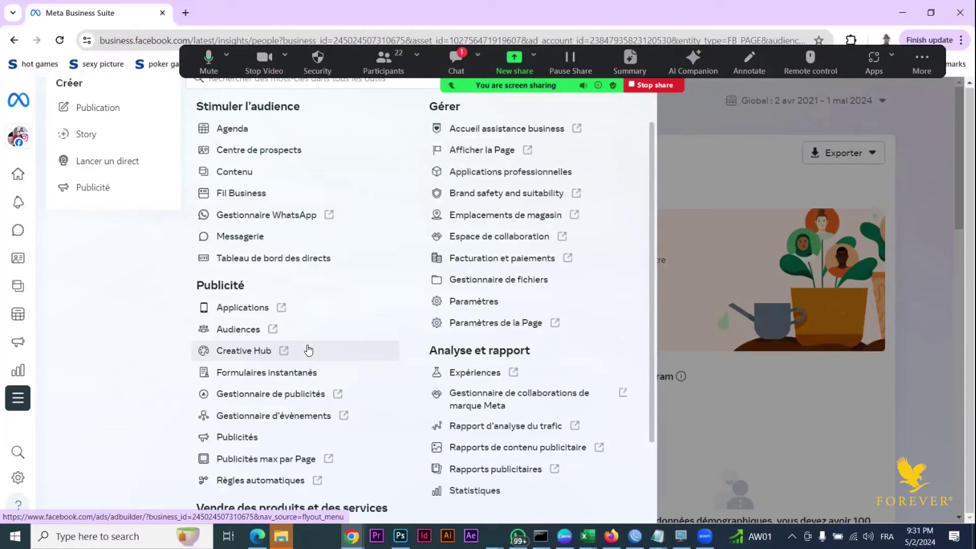
Open the Instant Forms list and the lead download options for the 23 nov 2023 form
left_click(268, 379)
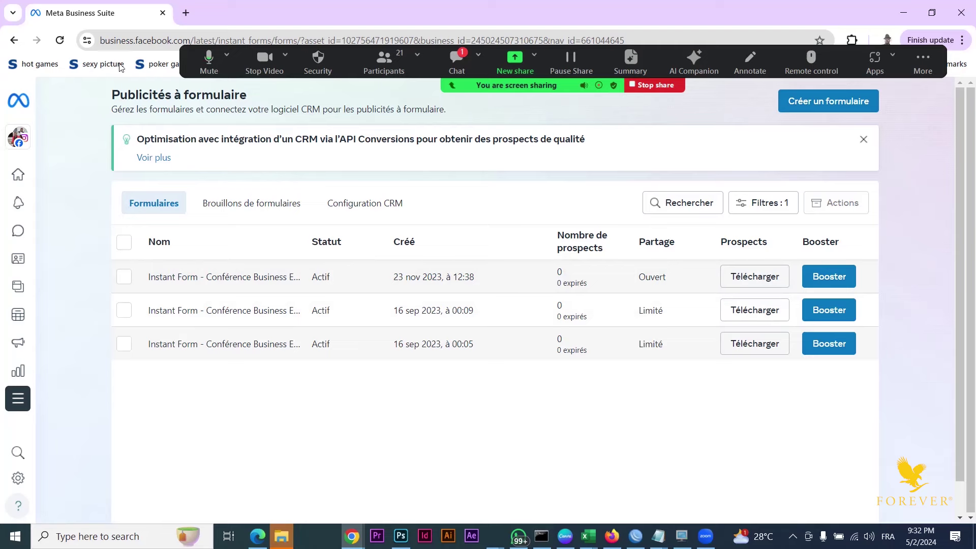
scroll(335, 181, "down", 1)
scroll(315, 183, "up", 1)
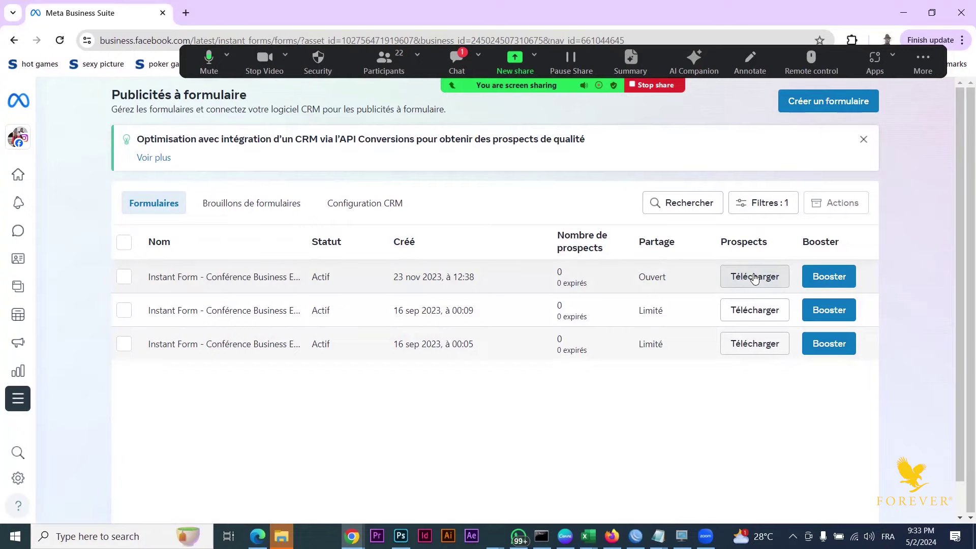
left_click(754, 278)
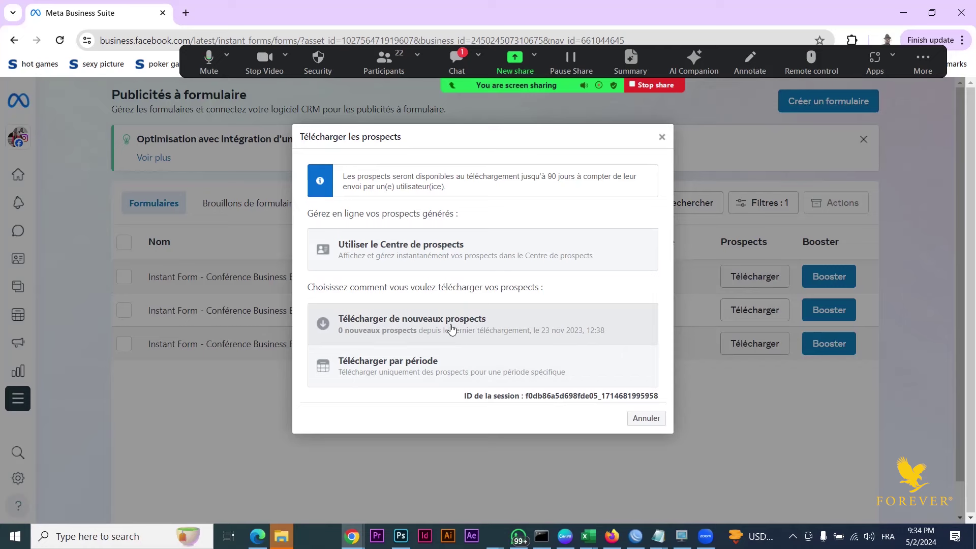
left_click(452, 374)
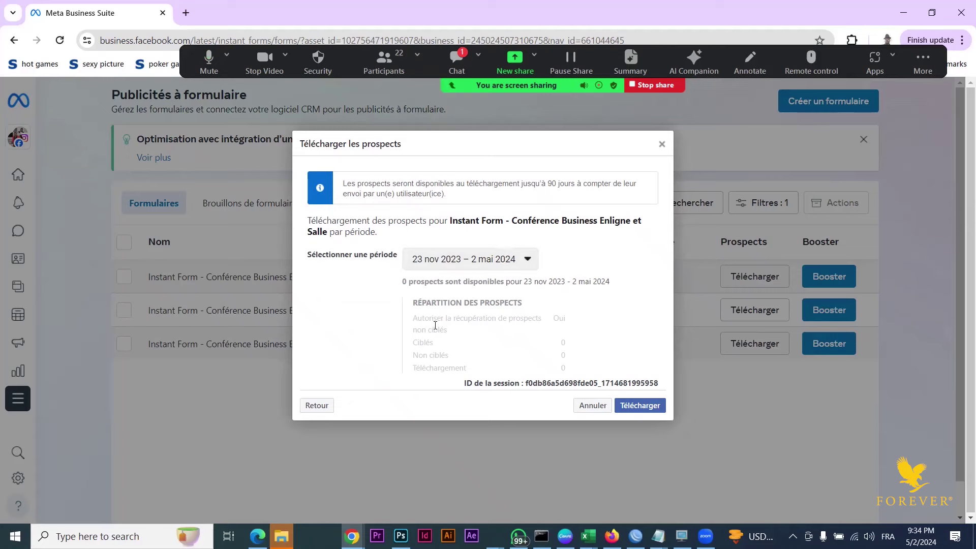
left_click(316, 406)
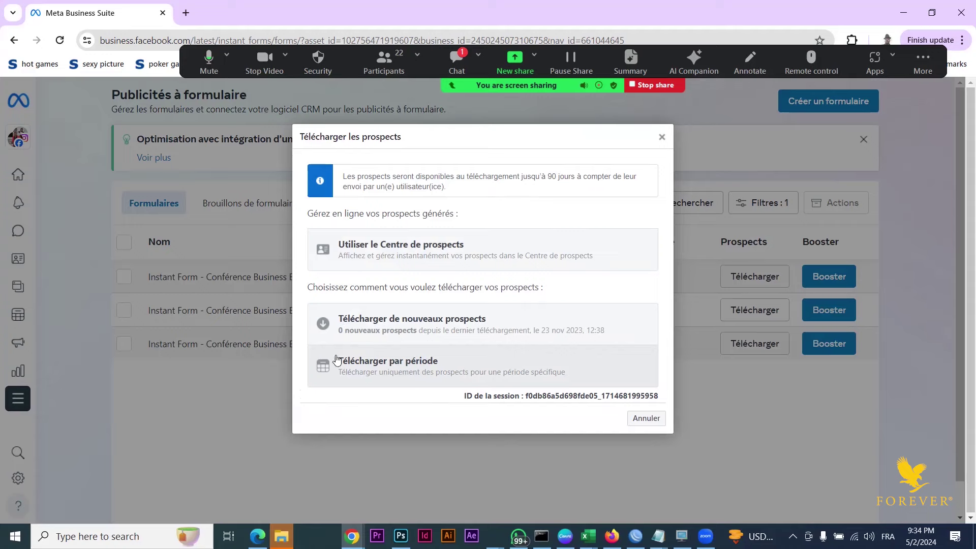
Download leads by period, setting the range to Ce trimestre (1 avr 2024 – 2 mai 2024)
left_click(408, 363)
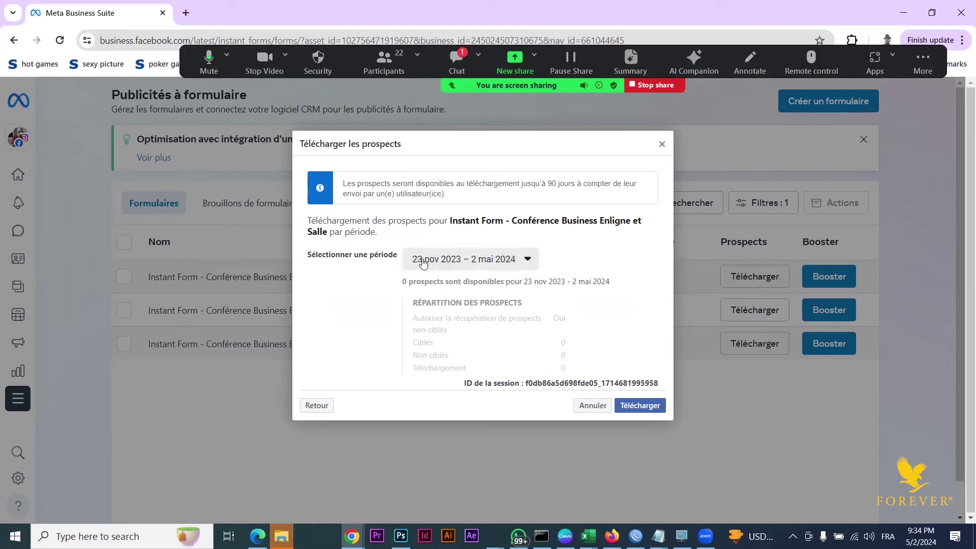
left_click(529, 260)
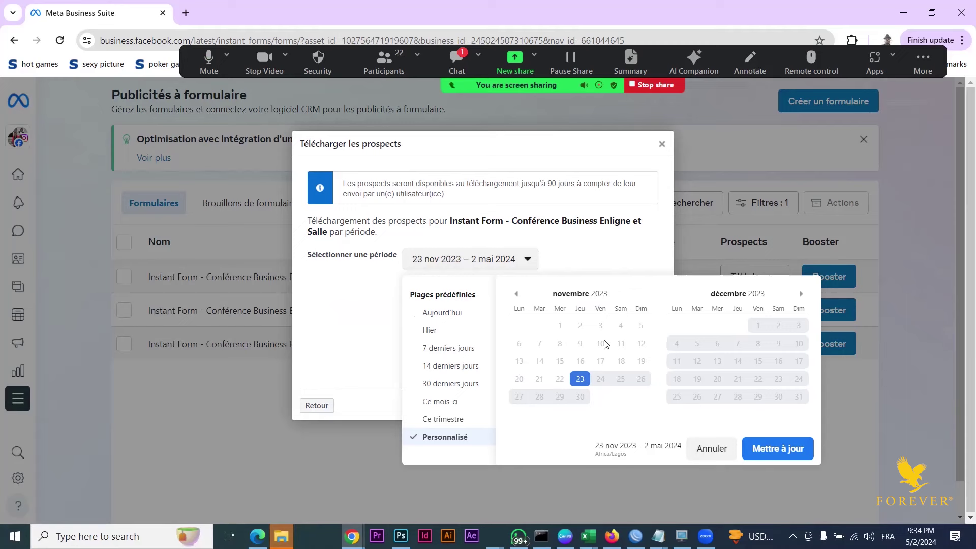
left_click(516, 293)
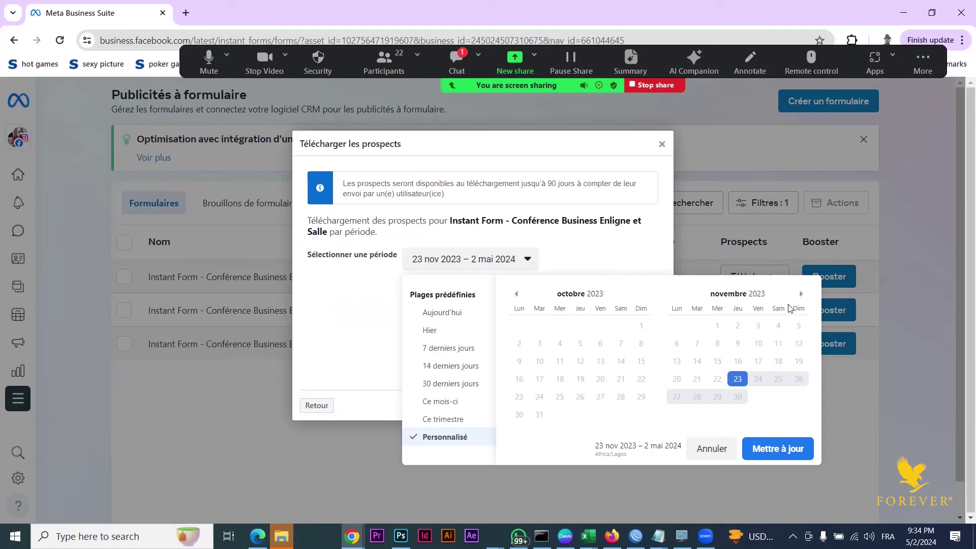
left_click(802, 295)
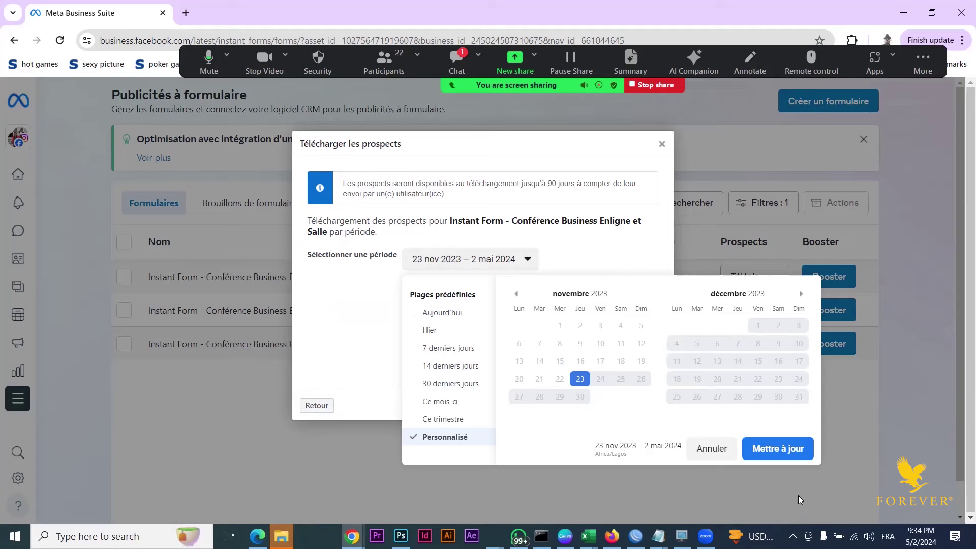
left_click(441, 421)
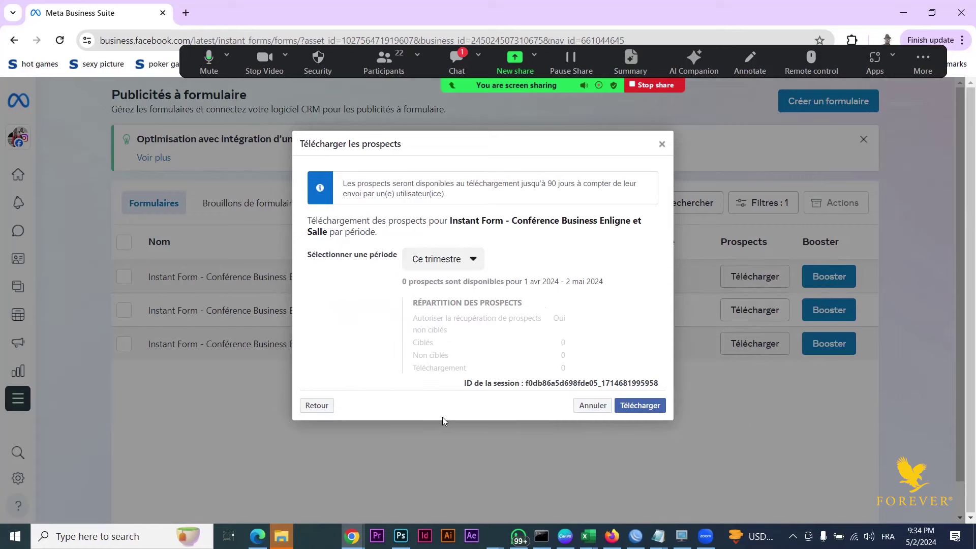
left_click(473, 259)
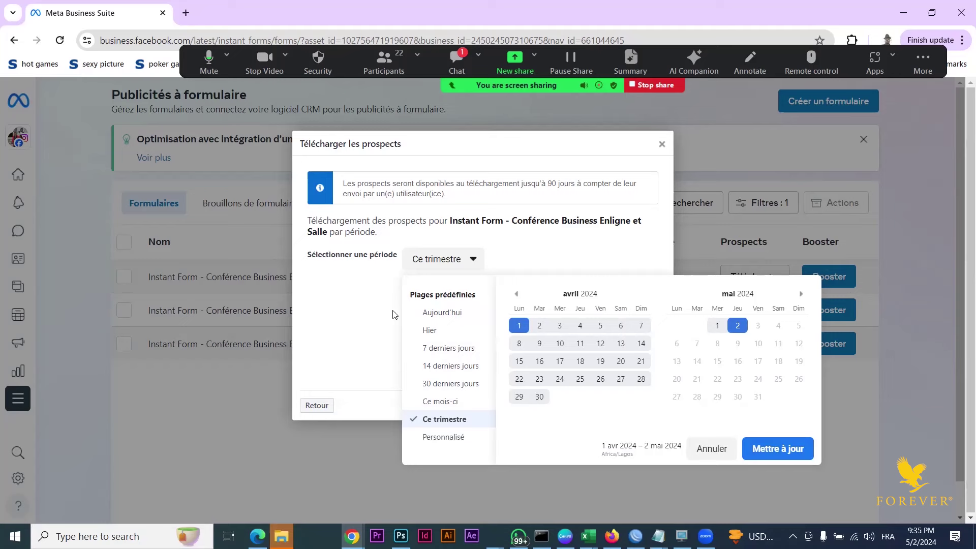
left_click(368, 312)
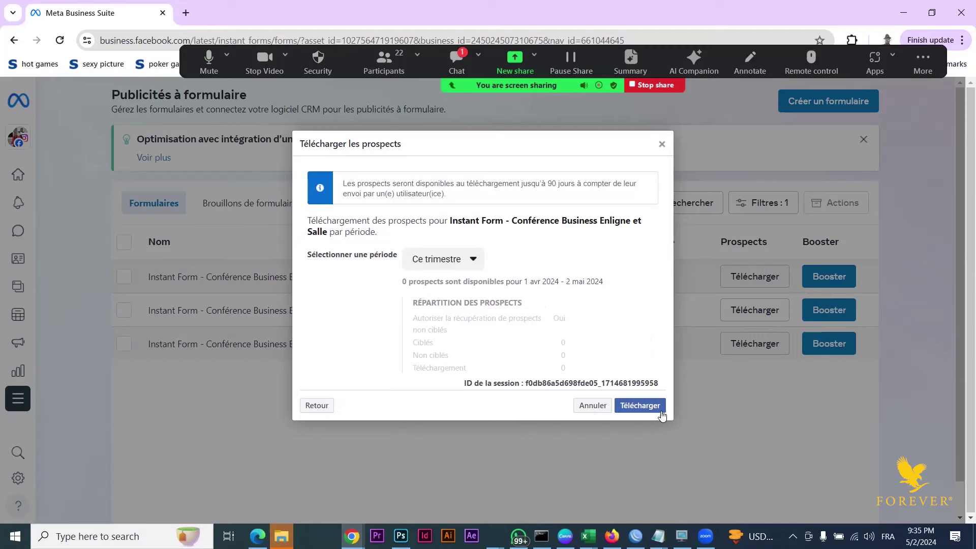
Export the quarter's leads as an XLS file and open it in Excel
left_click(641, 405)
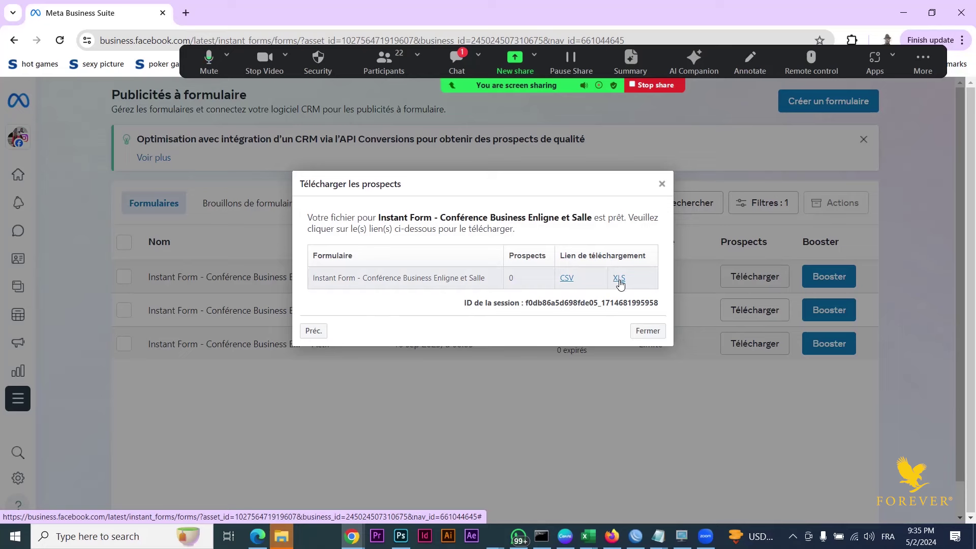
left_click(619, 280)
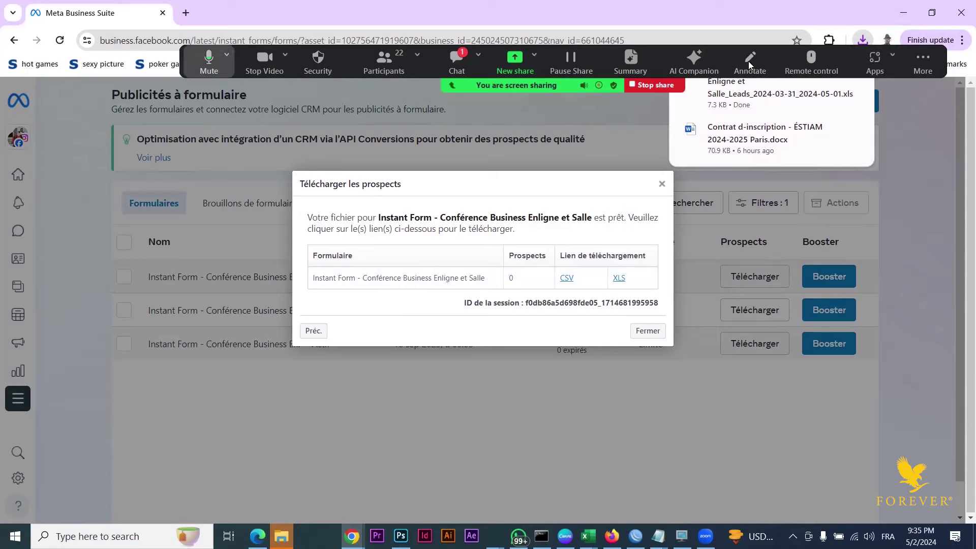
mouse_move(826, 70)
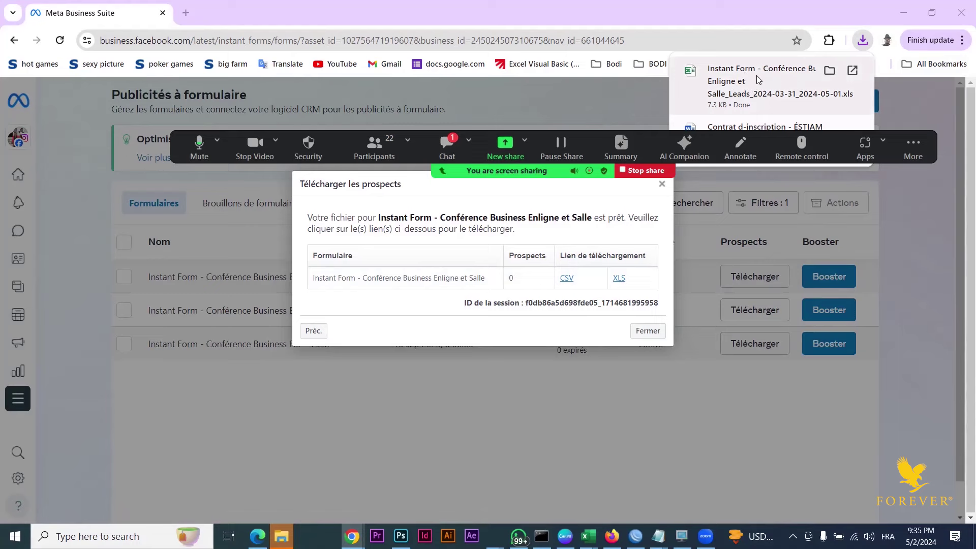
left_click(736, 69)
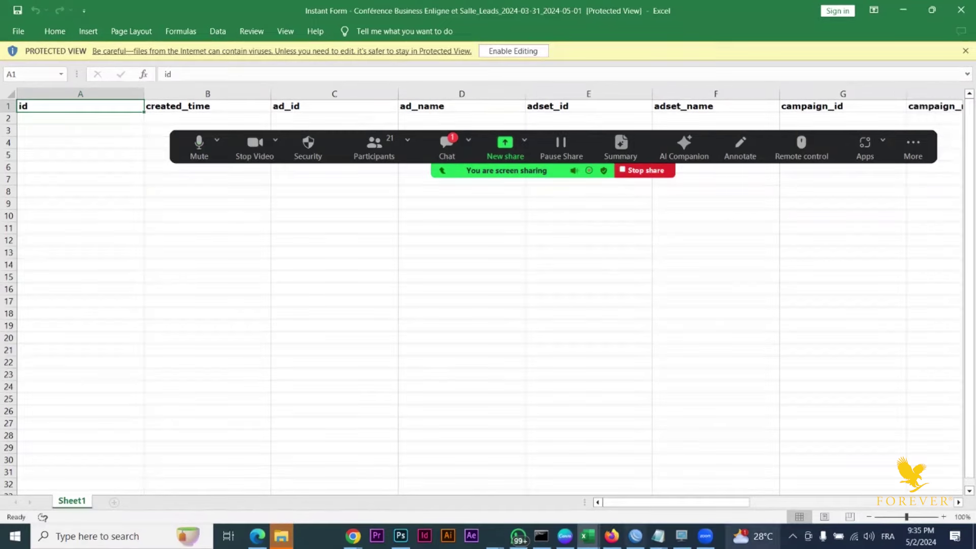
Return from Excel to Meta Business Suite and close the Télécharger les prospects dialog
mouse_move(352, 536)
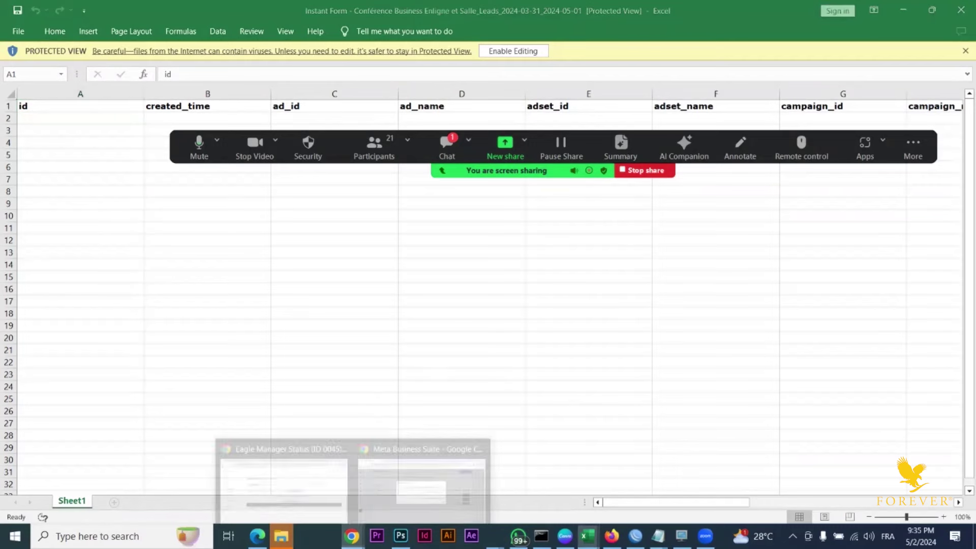
left_click(418, 489)
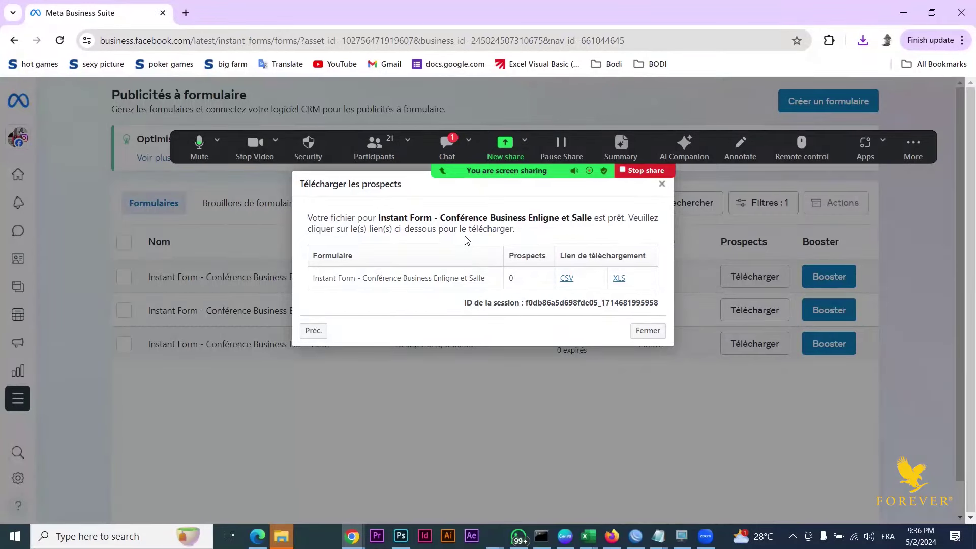
key("Escape")
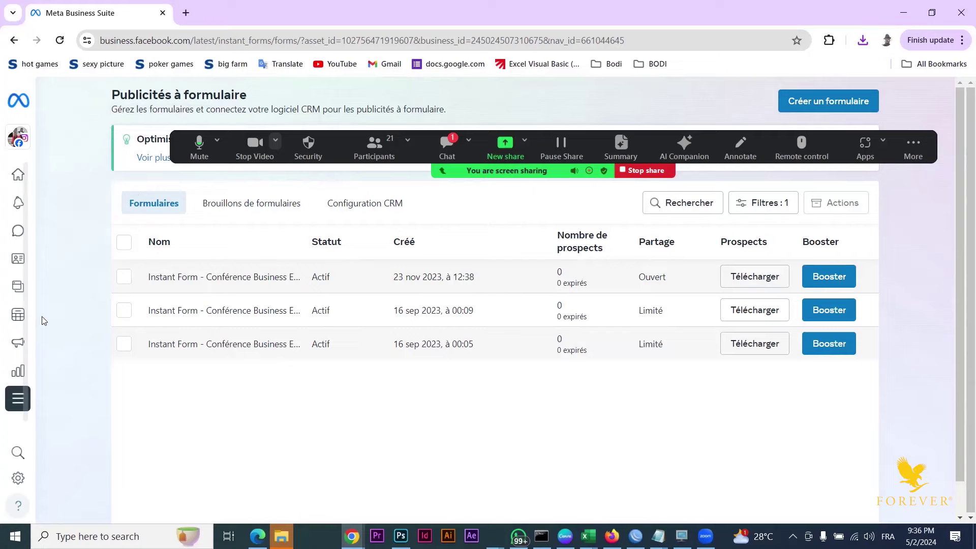
Launch Gestionnaire d'évènements from the Publicité section of Meta Business Suite's full tools list
mouse_move(45, 325)
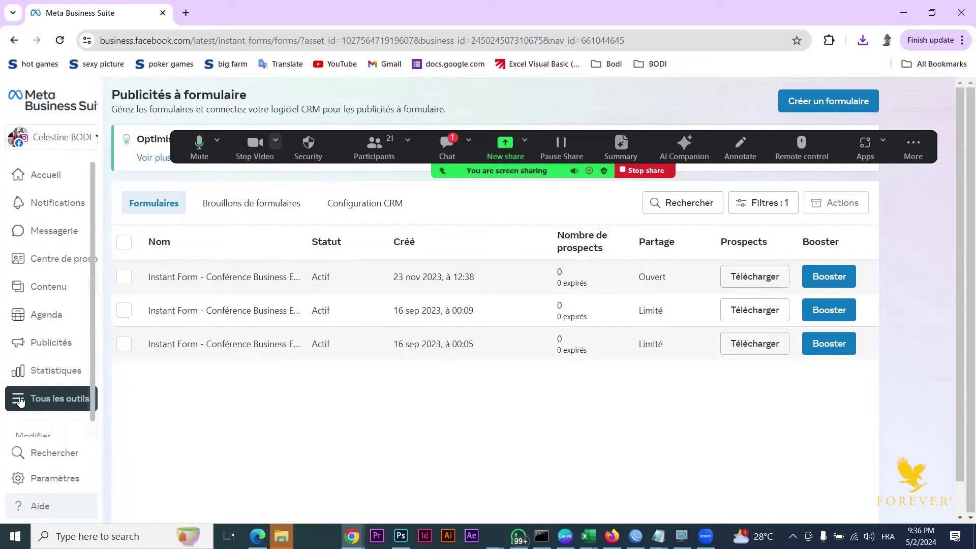
left_click(62, 403)
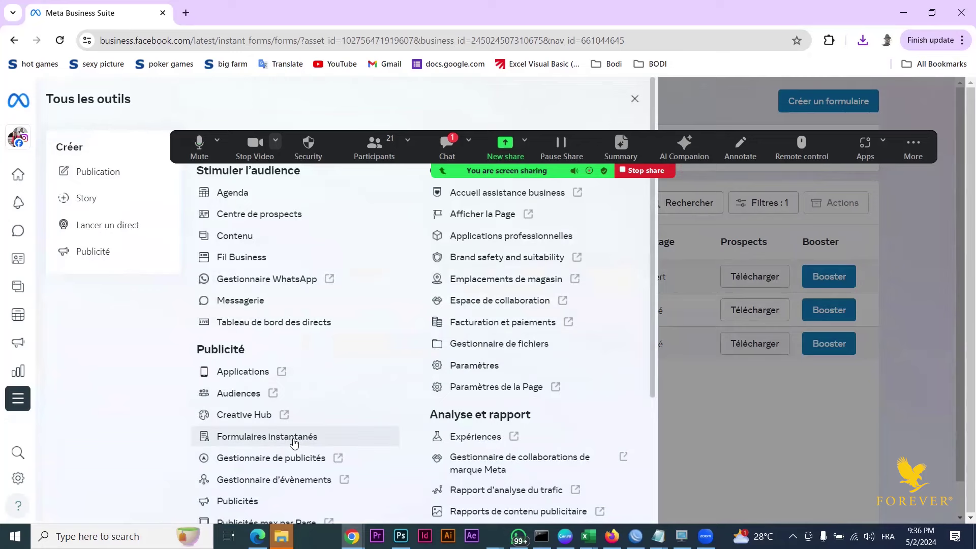
scroll(298, 442, "down", 1)
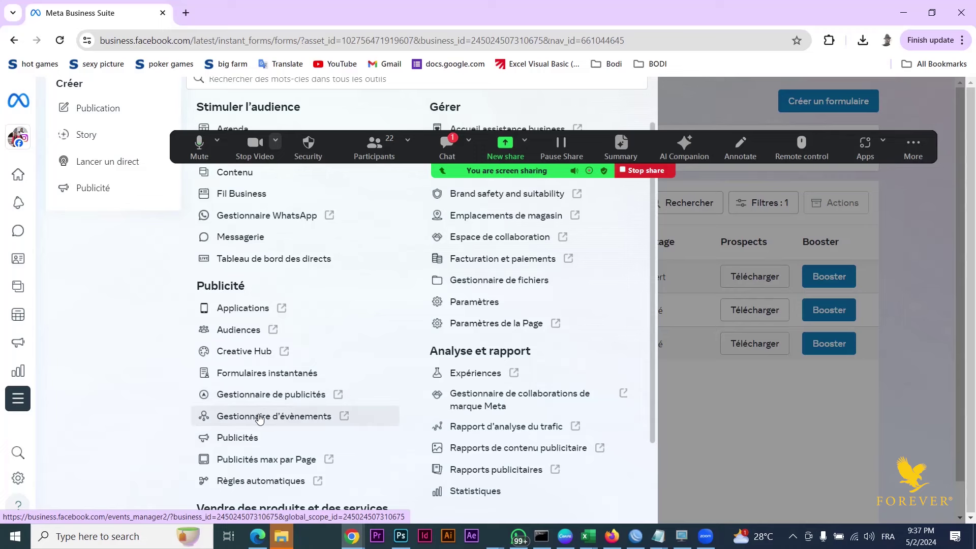
left_click(259, 416)
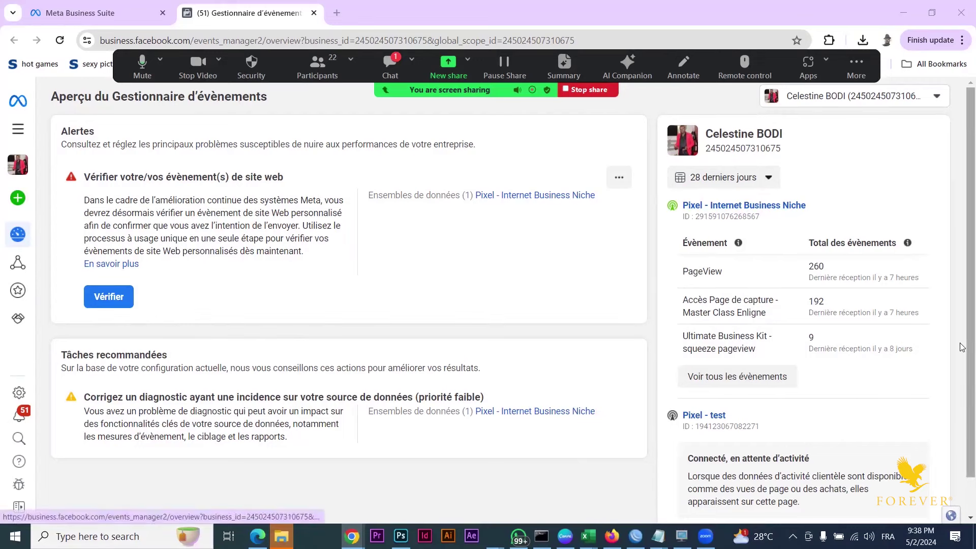
Keep the current business portfolio selected in the business account dropdown
left_click(938, 97)
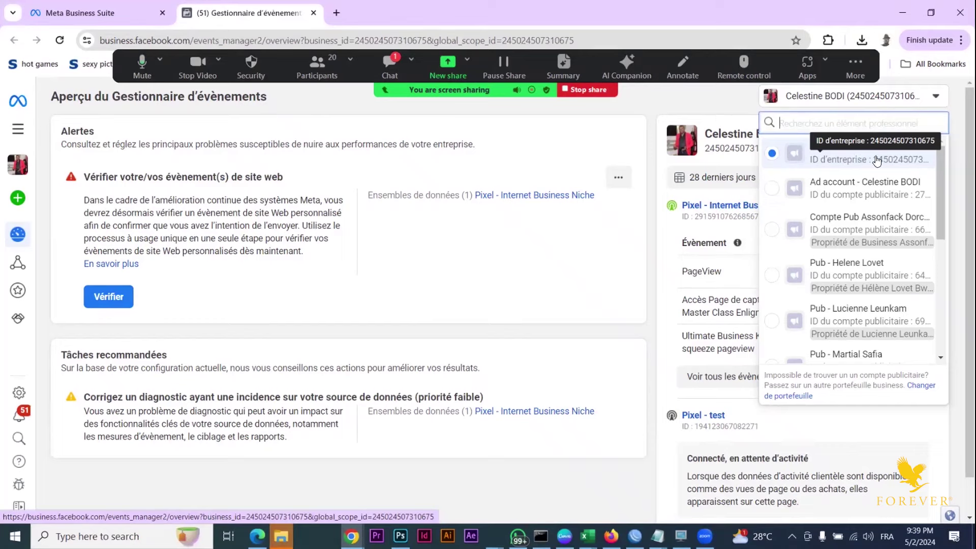
left_click(849, 160)
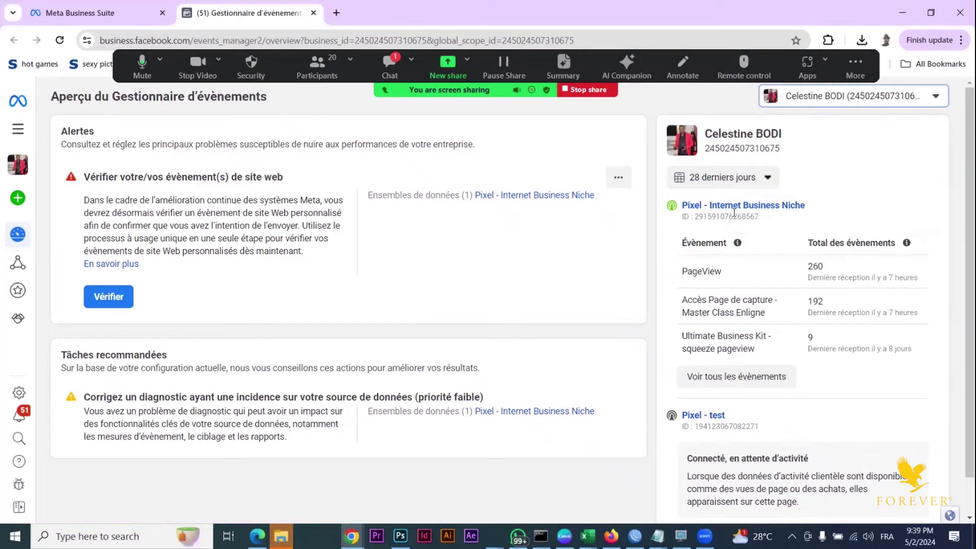
Review all 10 events tracked by Pixel - Internet Business Niche, then close that list
left_click(718, 377)
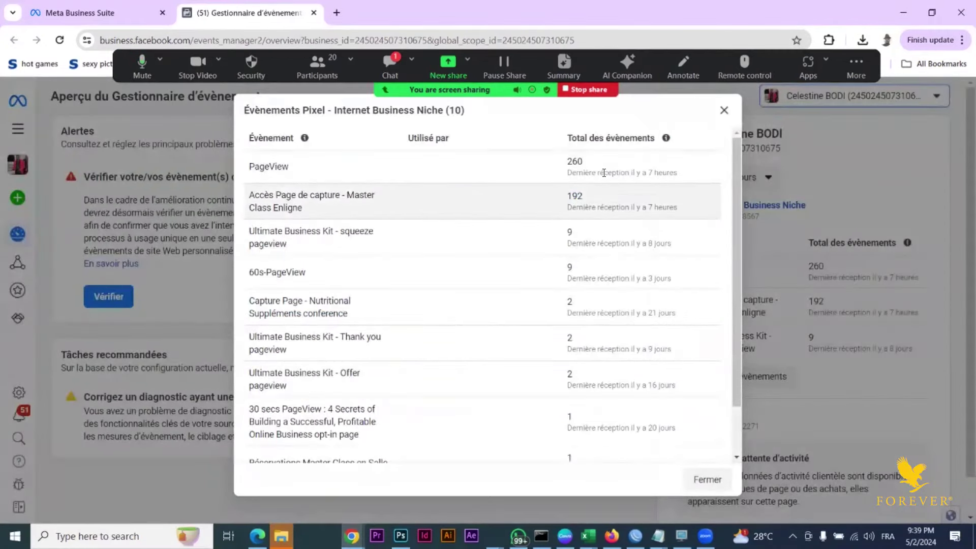
scroll(603, 171, "down", 2)
scroll(602, 179, "up", 3)
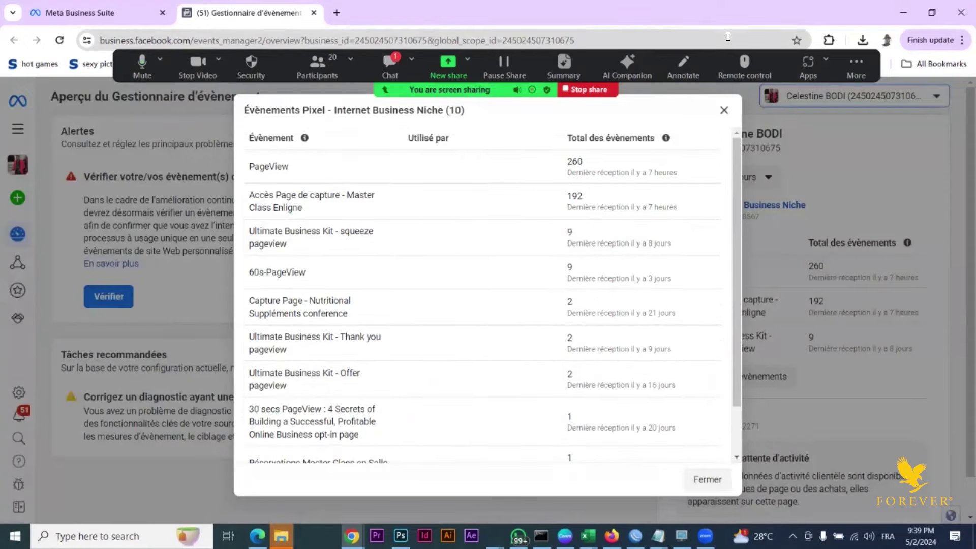
left_click(724, 110)
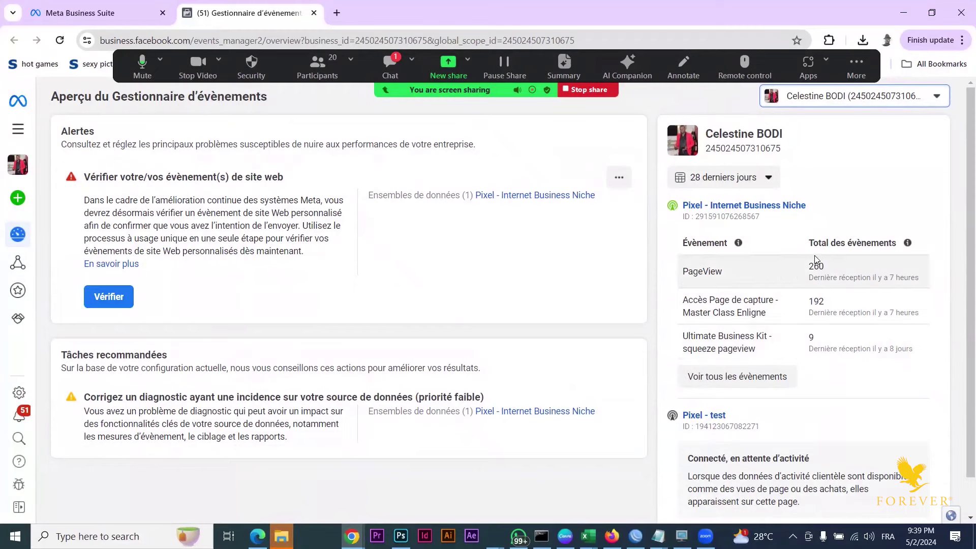
Go to Sources des données from the expanded left navigation
mouse_move(2, 216)
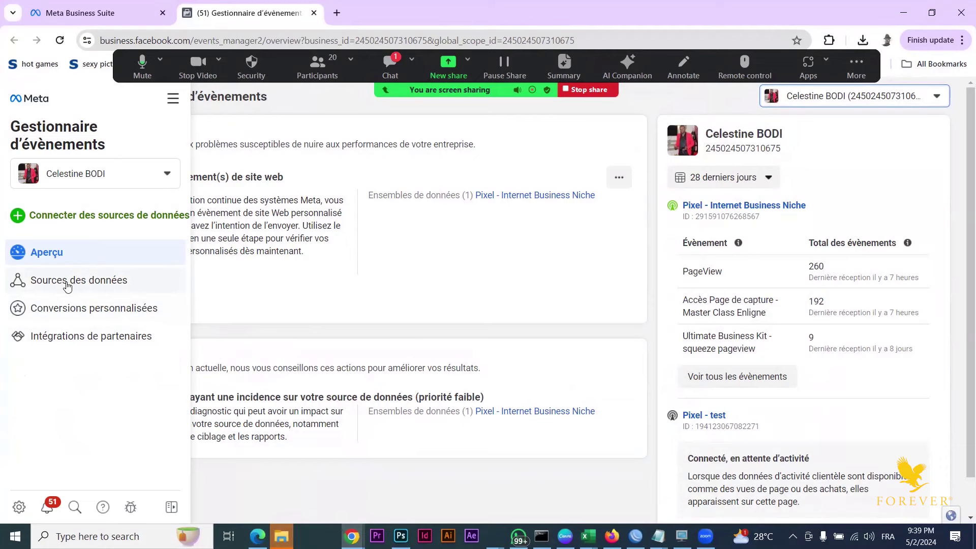
left_click(68, 287)
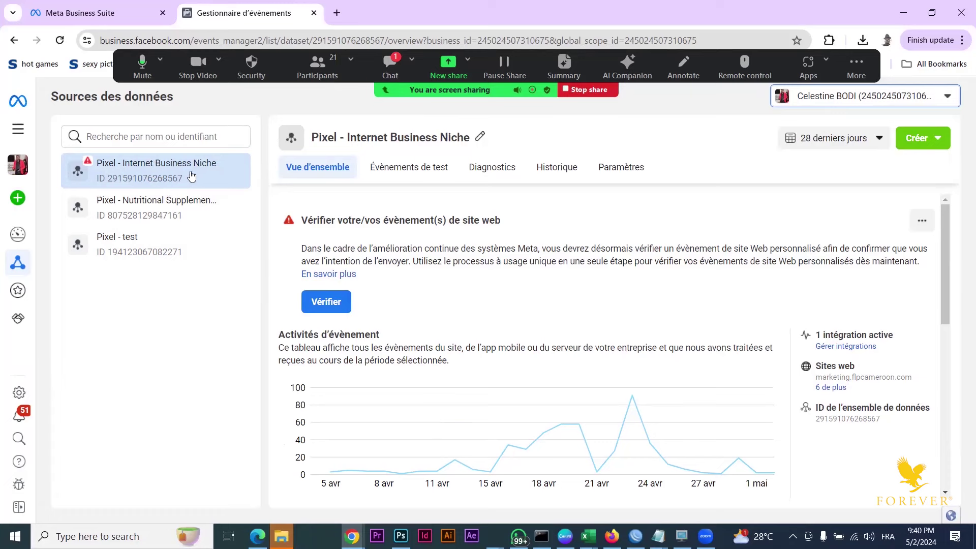
Open Pixel - Nutritional Supplements Niche and inspect its single expanded PageView event's details
left_click(152, 212)
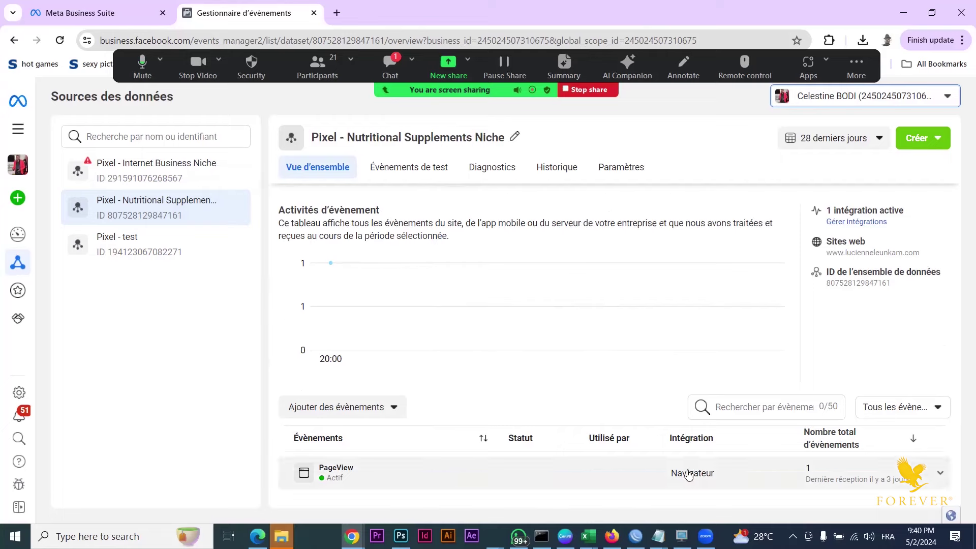
left_click(548, 456)
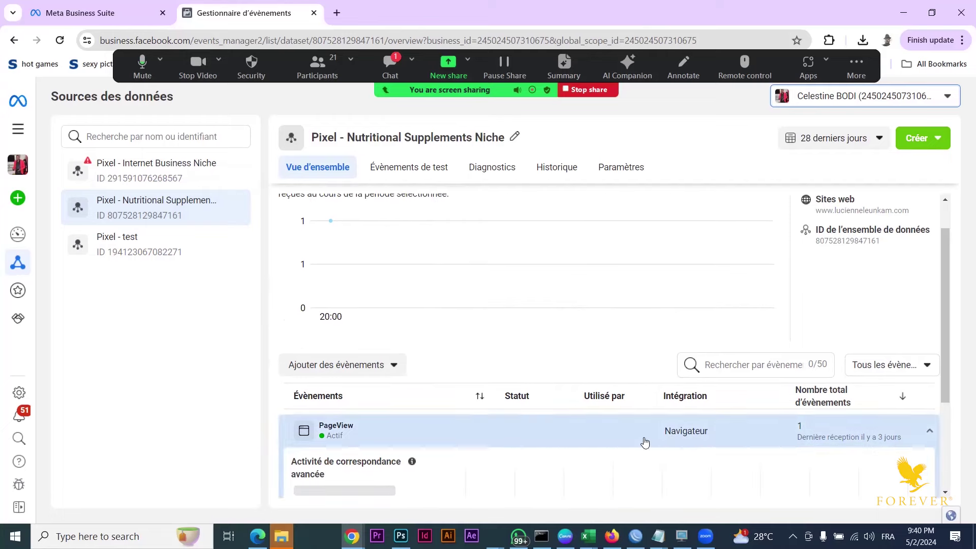
scroll(584, 453, "down", 3)
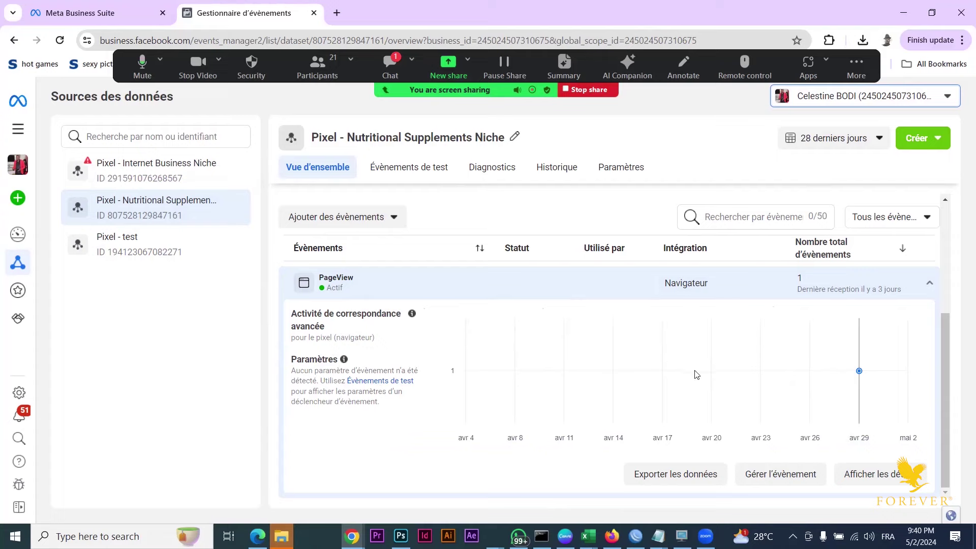
scroll(524, 354, "up", 1)
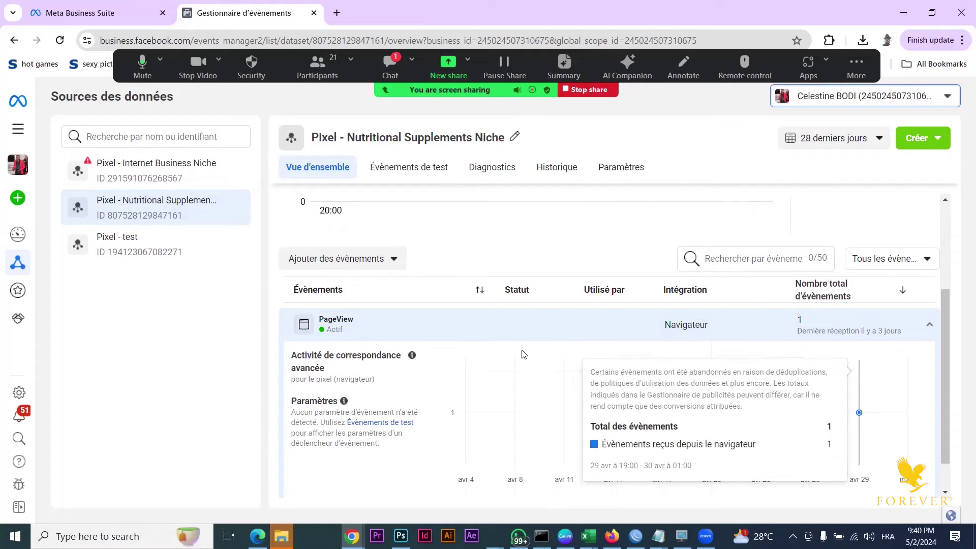
scroll(524, 355, "up", 3)
scroll(521, 355, "down", 3)
scroll(521, 356, "up", 3)
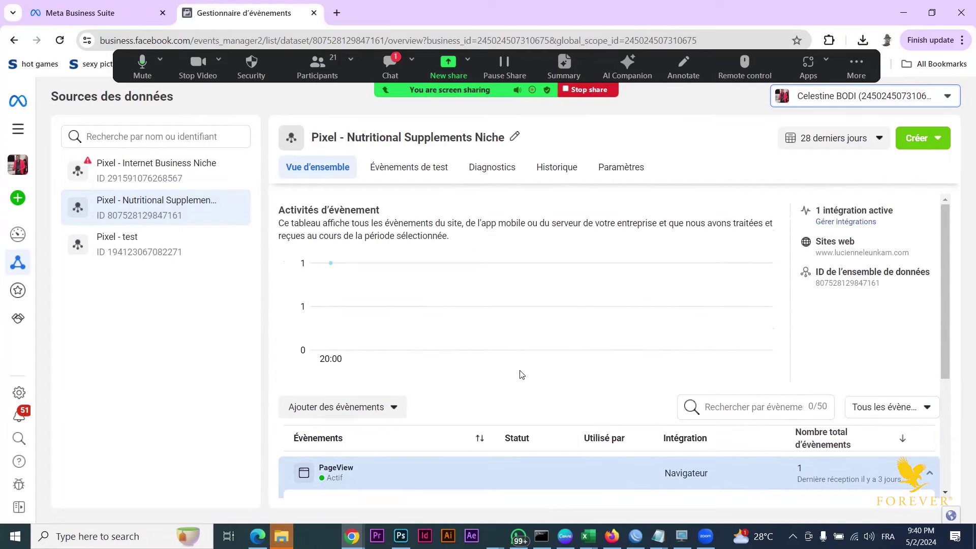
scroll(539, 392, "down", 3)
scroll(539, 392, "up", 3)
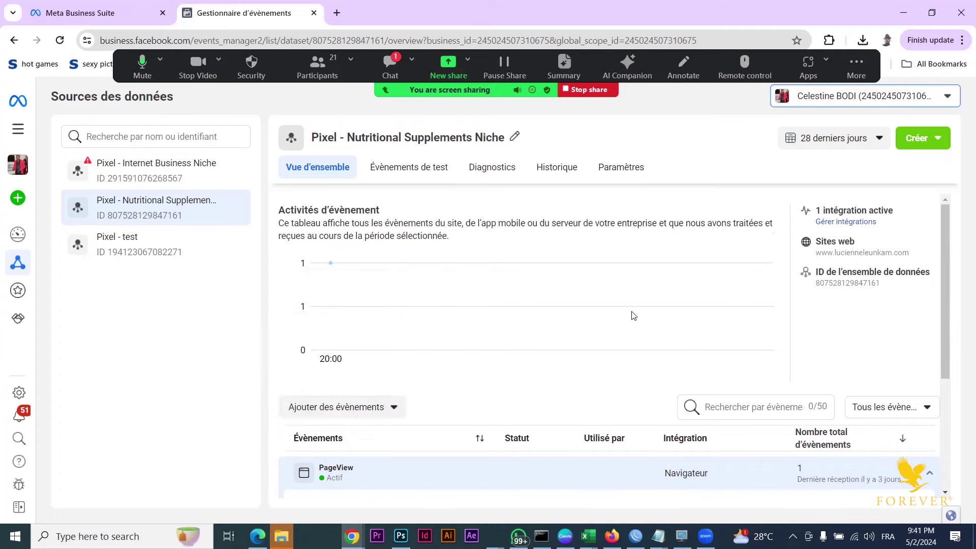
scroll(647, 328, "down", 3)
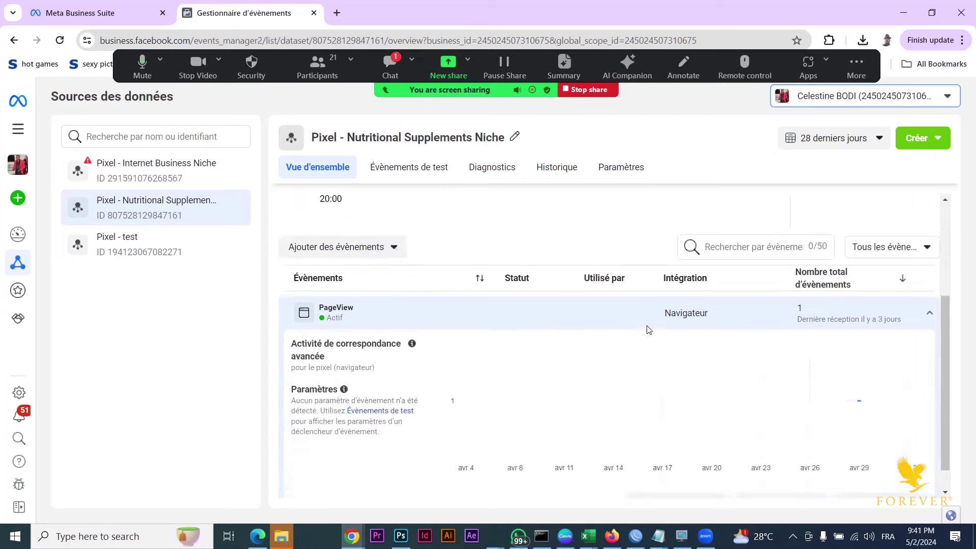
scroll(486, 300, "up", 3)
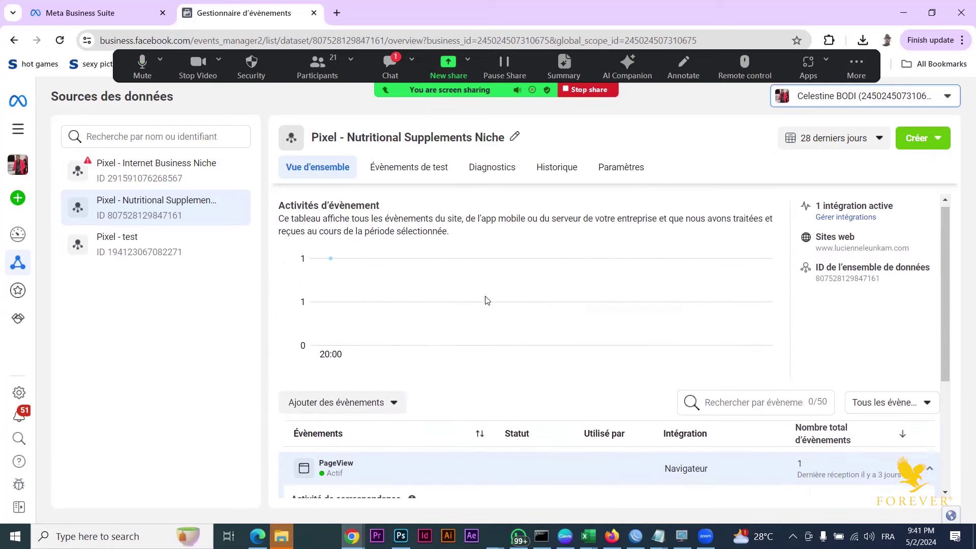
scroll(485, 300, "down", 3)
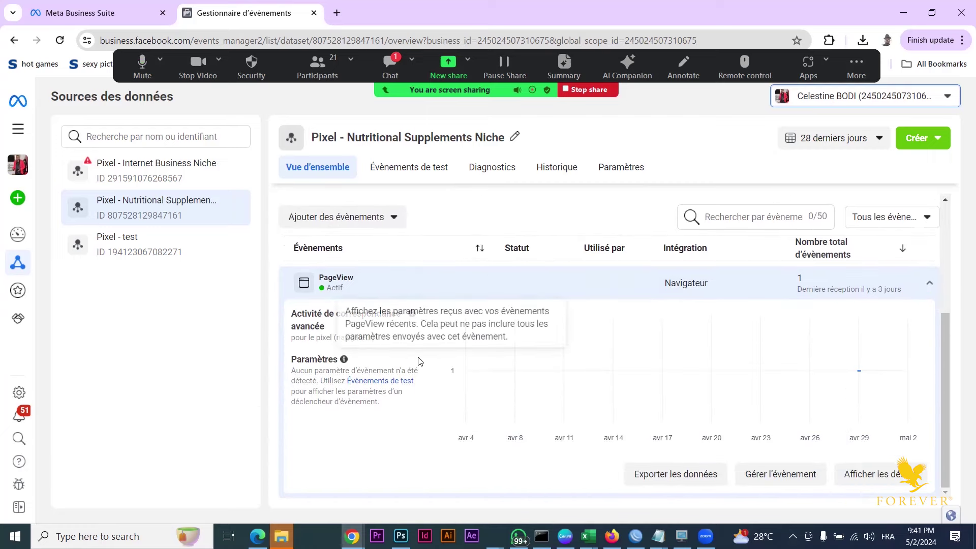
scroll(418, 361, "up", 3)
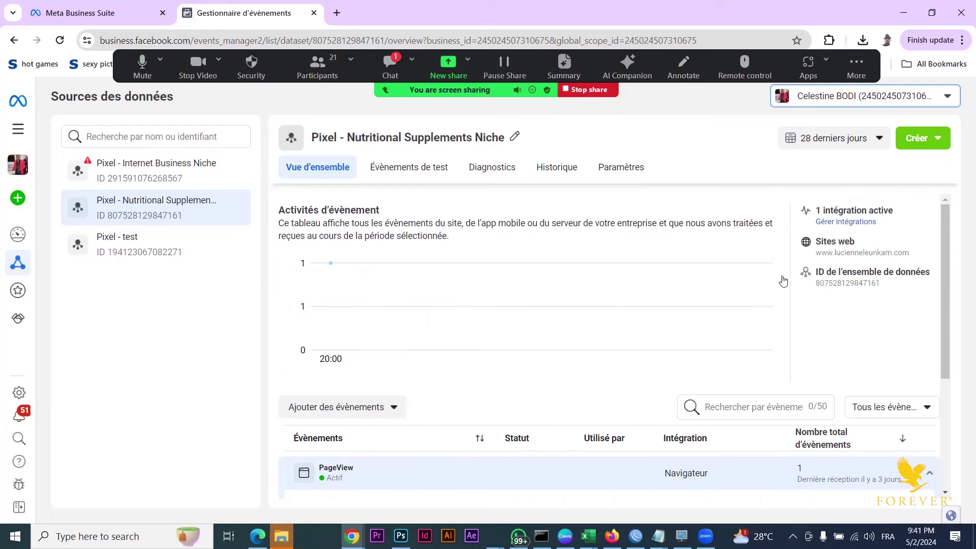
Open Pixel - Internet Business Niche and scroll through its 260-event PageView chart and events table
left_click(162, 169)
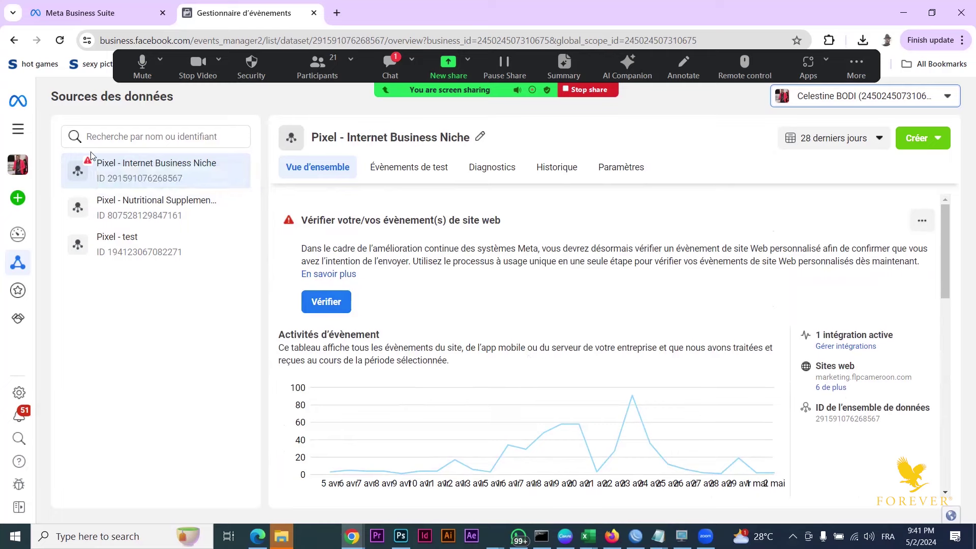
scroll(471, 394, "down", 2)
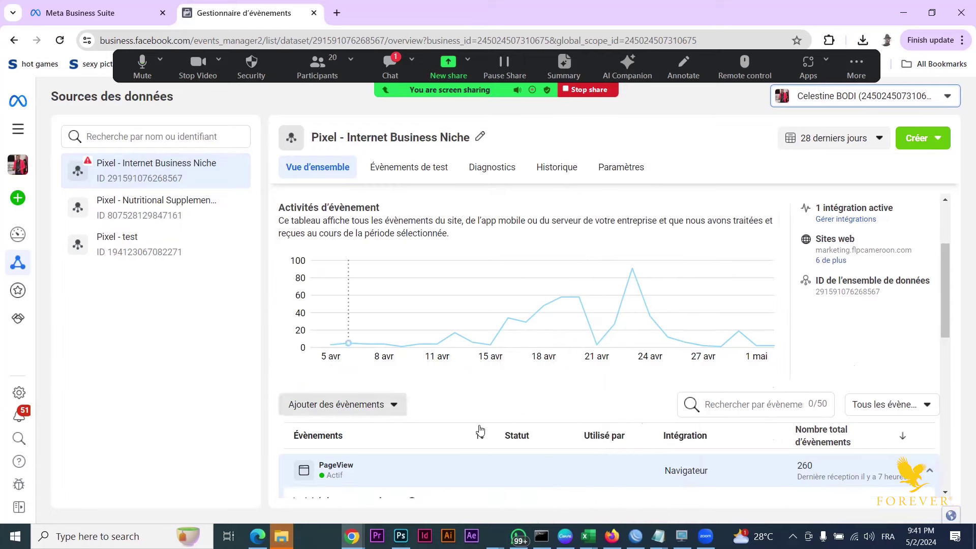
scroll(479, 431, "down", 5)
scroll(474, 352, "up", 1)
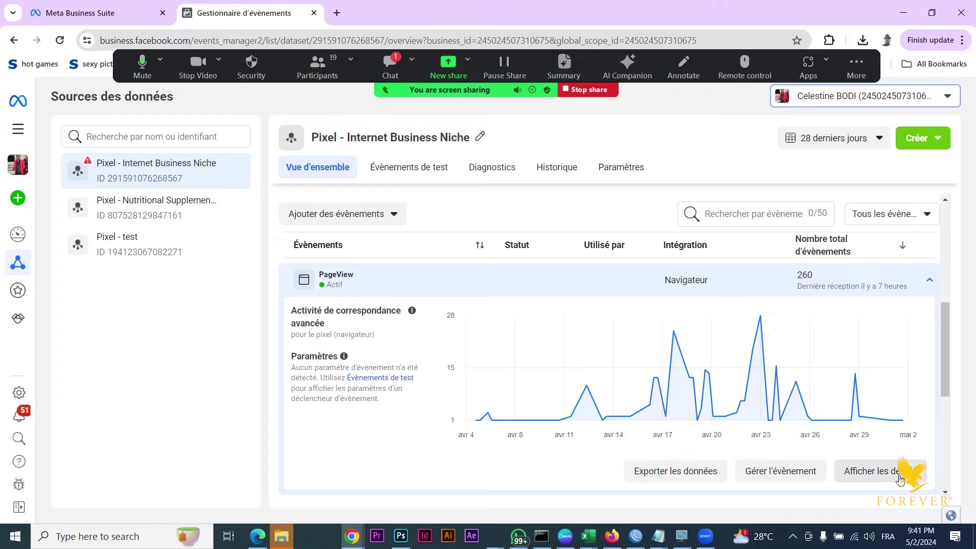
scroll(356, 416, "down", 4)
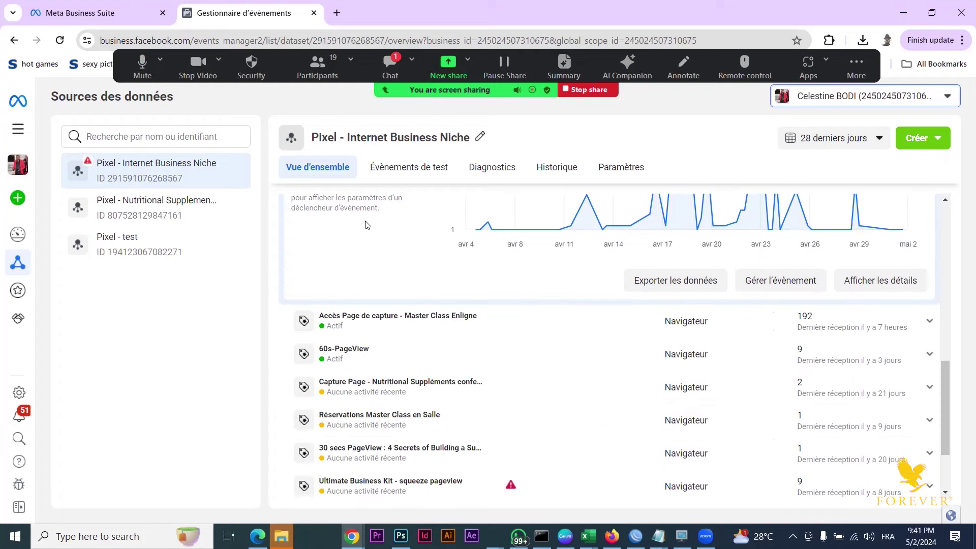
scroll(367, 225, "up", 4)
scroll(371, 353, "down", 5)
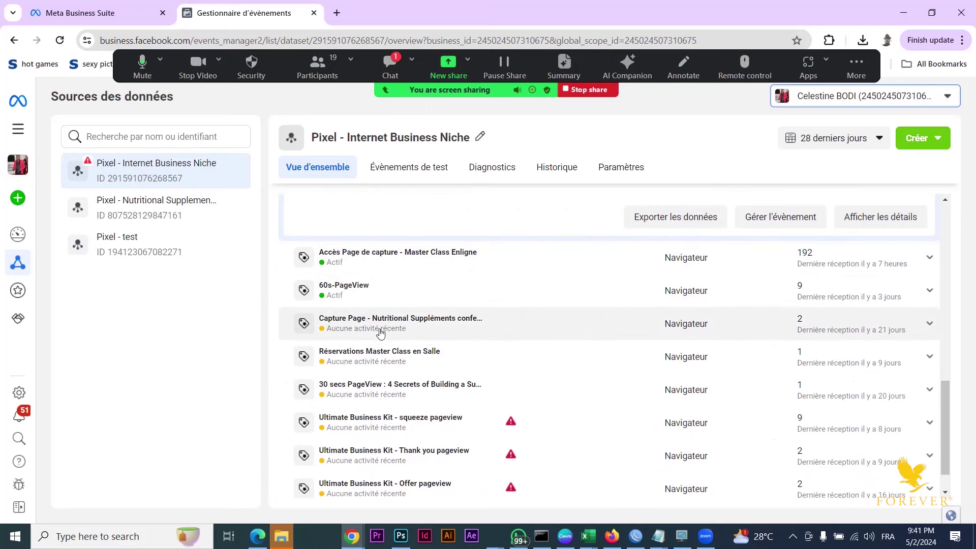
scroll(380, 333, "down", 2)
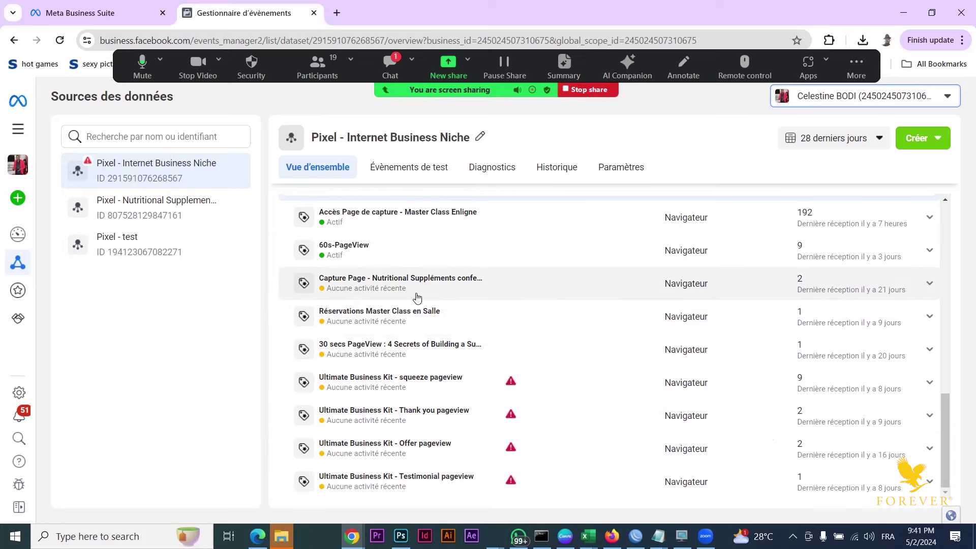
scroll(519, 292, "up", 5)
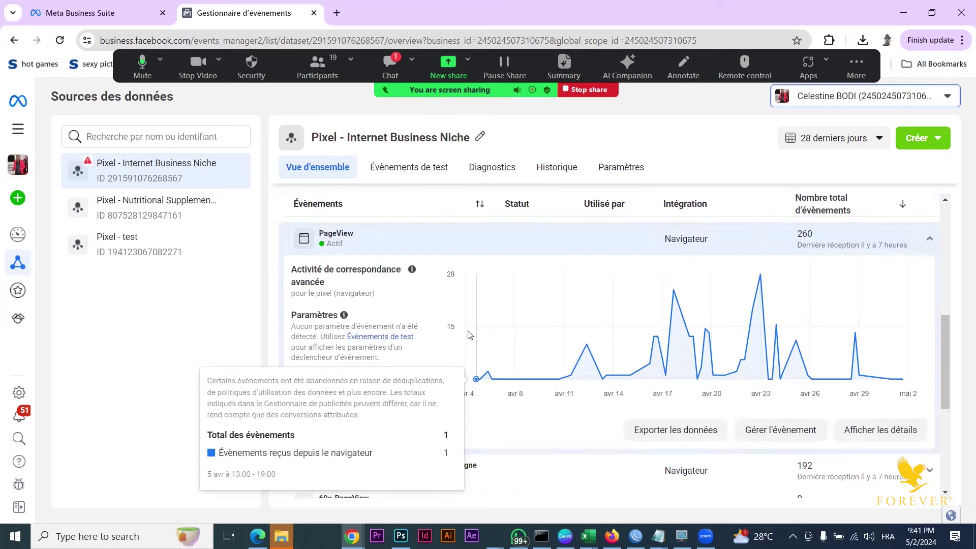
scroll(468, 335, "down", 3)
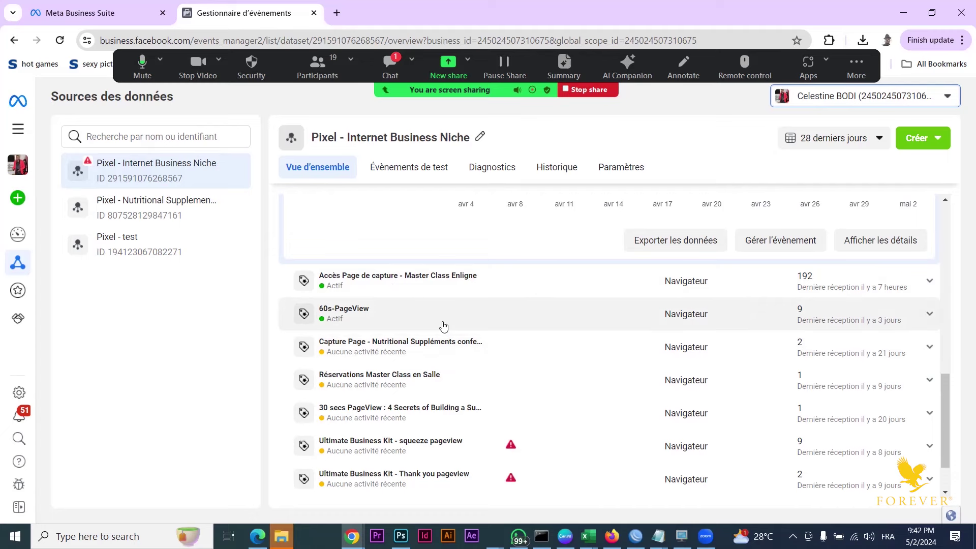
Expand the Events Manager sidebar alongside the Internet Business Niche pixel's event list
mouse_move(17, 235)
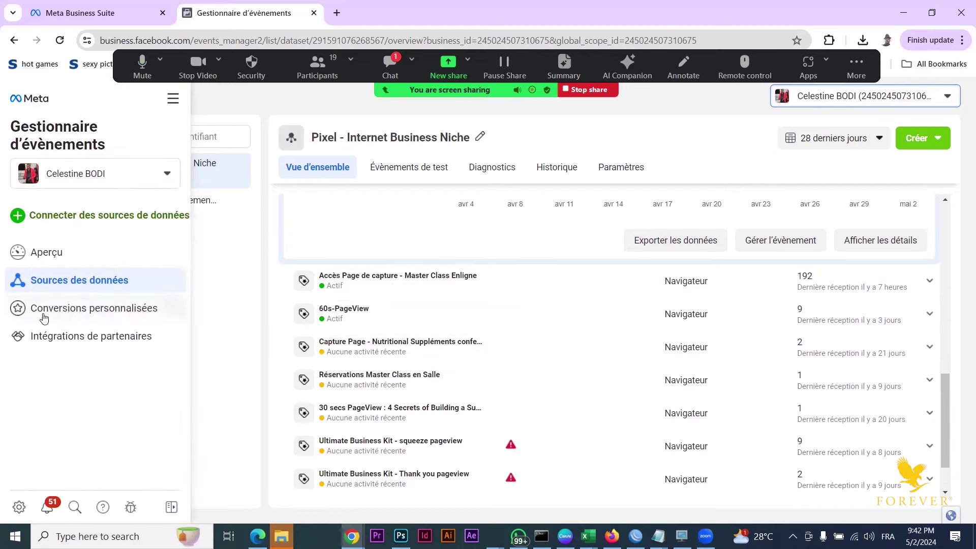
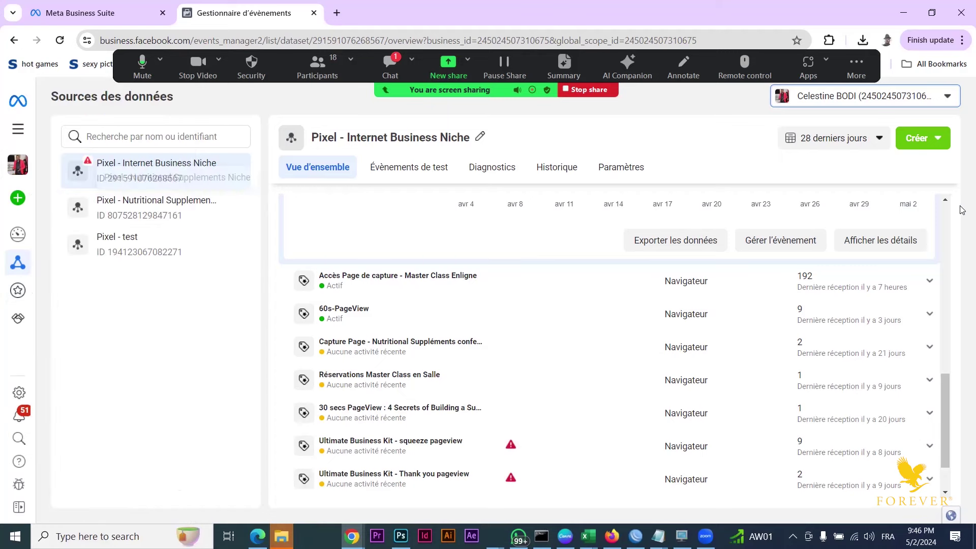
Look at the pixel's create options and the new data source dialog, then dismiss both
left_click(926, 140)
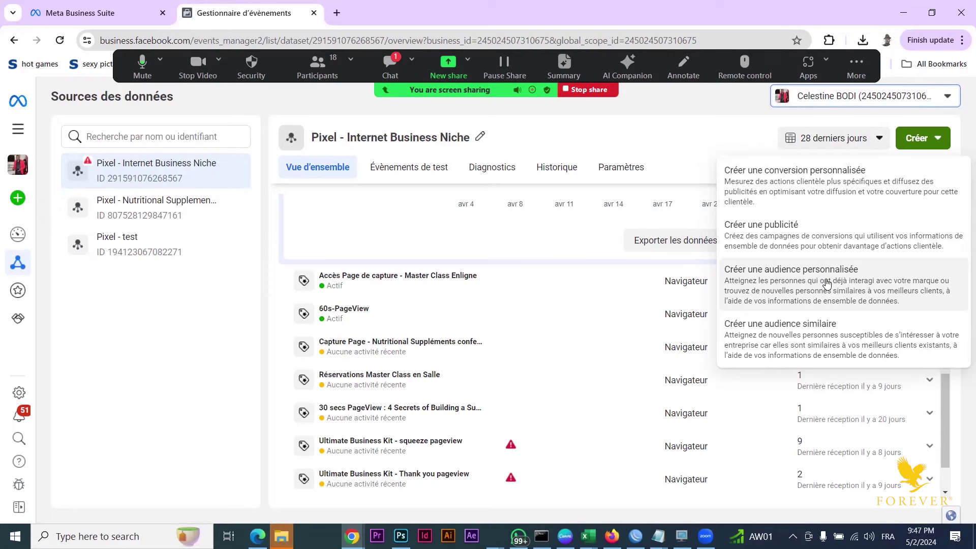
left_click(644, 142)
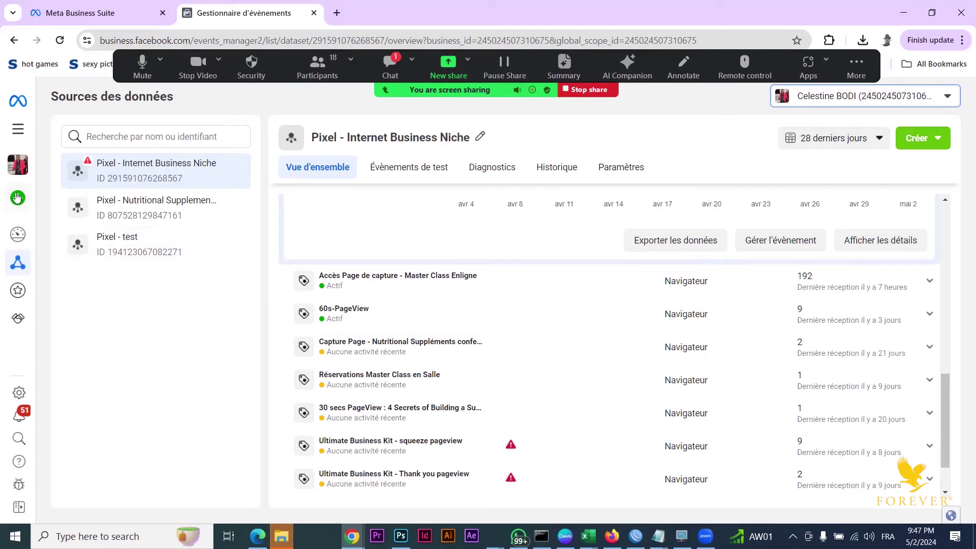
mouse_move(31, 198)
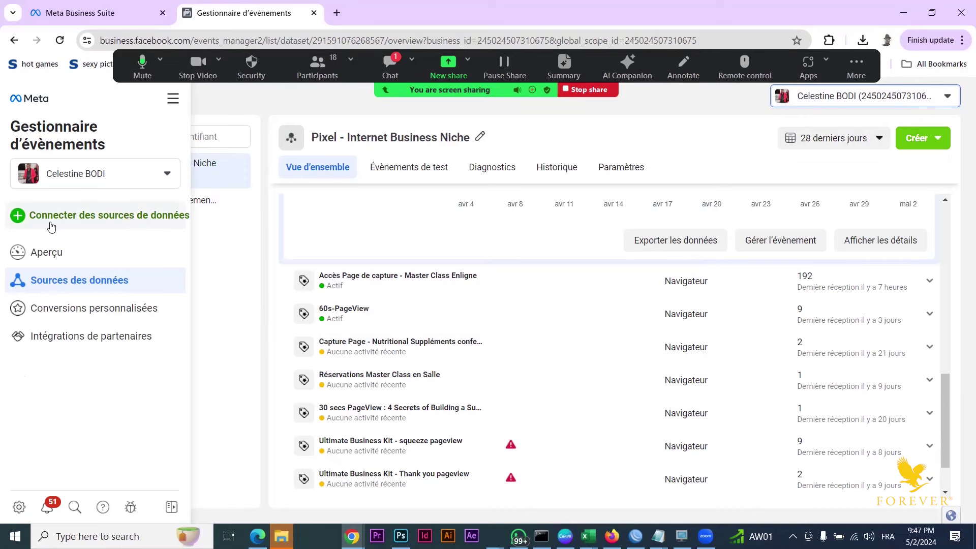
left_click(87, 217)
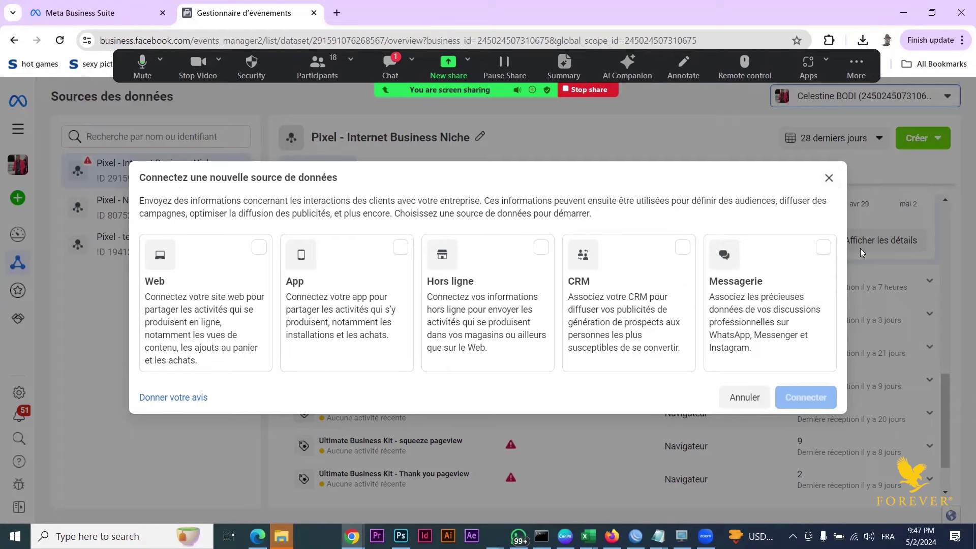
left_click(829, 178)
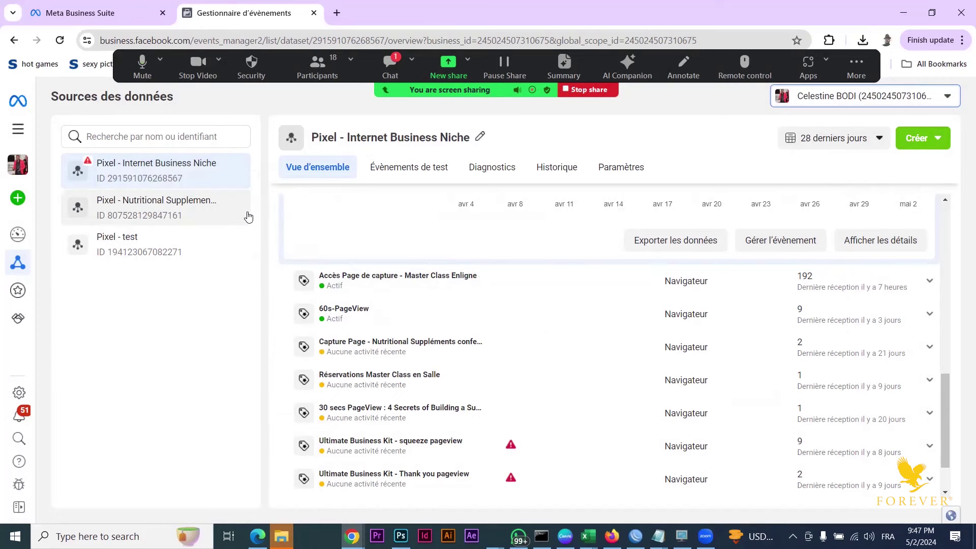
mouse_move(13, 216)
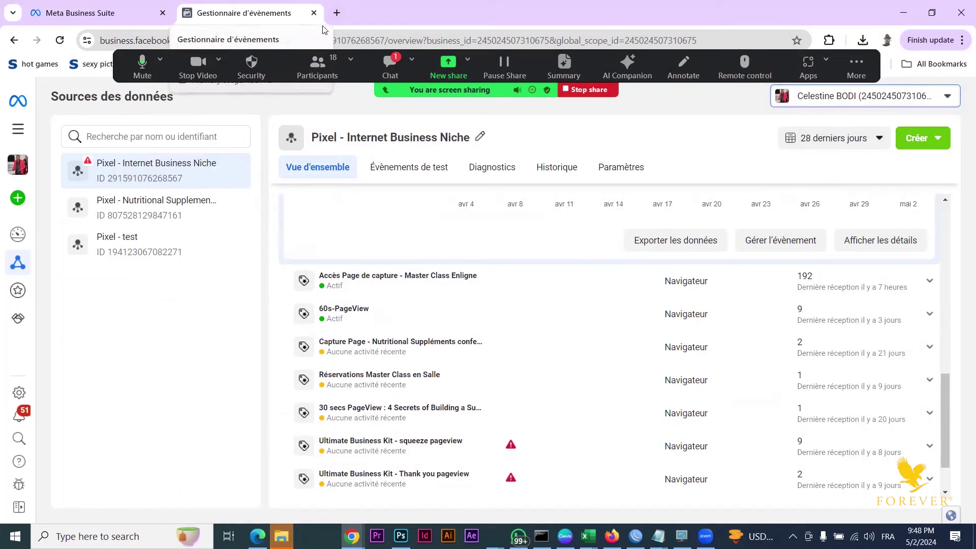
Close the Events Manager tab and scroll through the Tous les outils list
left_click(314, 13)
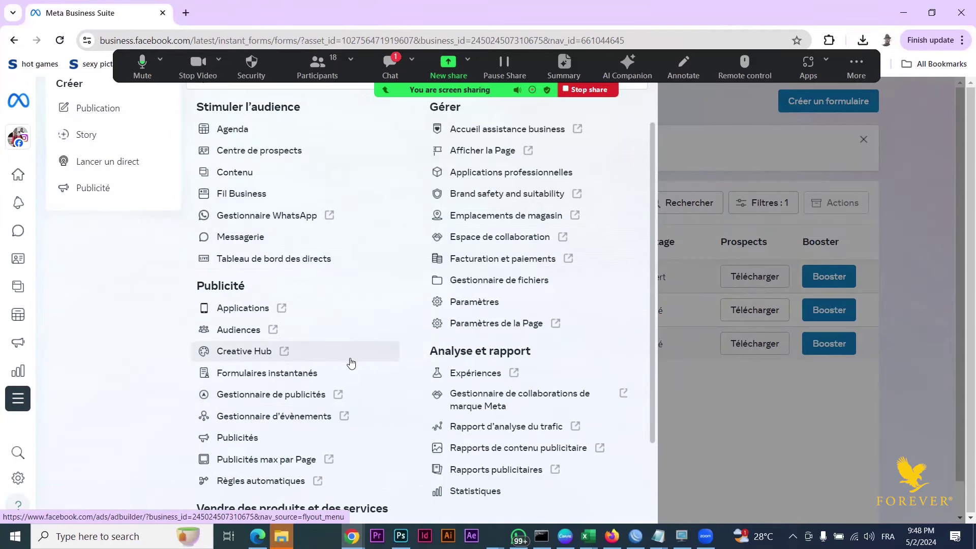
scroll(351, 362, "down", 1)
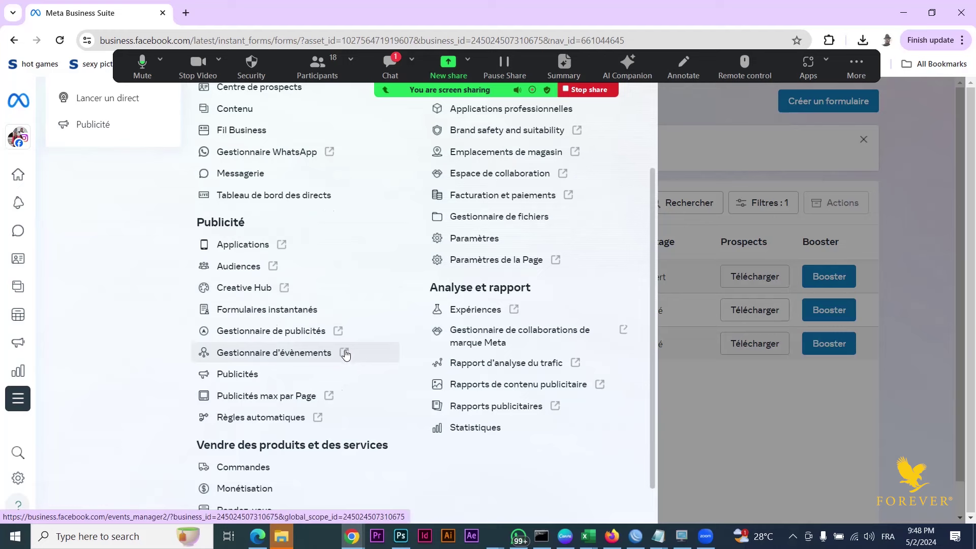
scroll(345, 355, "up", 1)
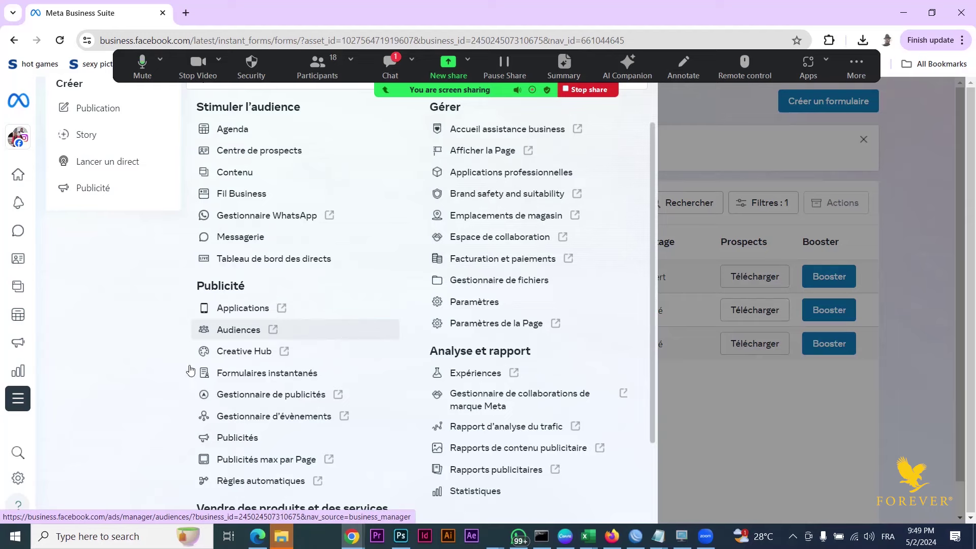
scroll(467, 260, "up", 2)
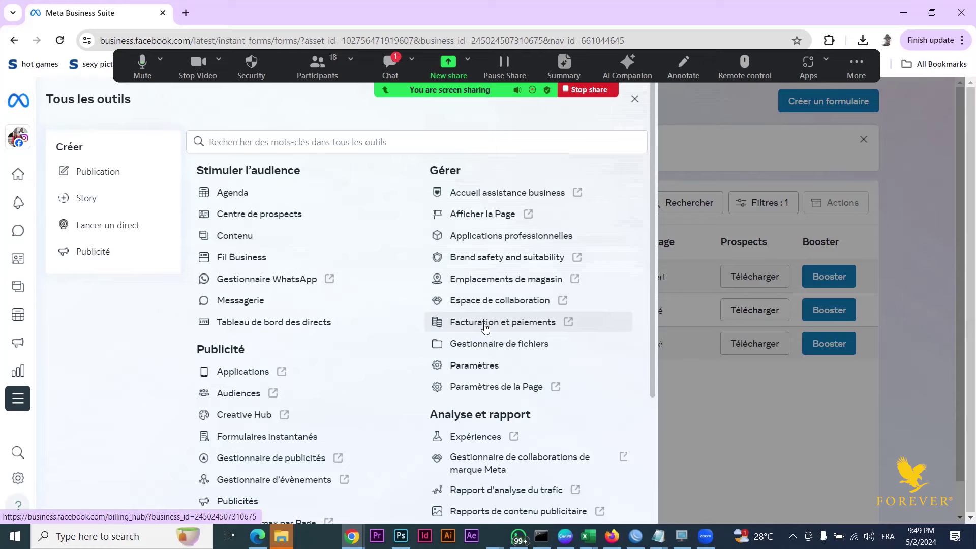
Open Facturation et paiements and review each ad account's status, payment method and balance
left_click(485, 326)
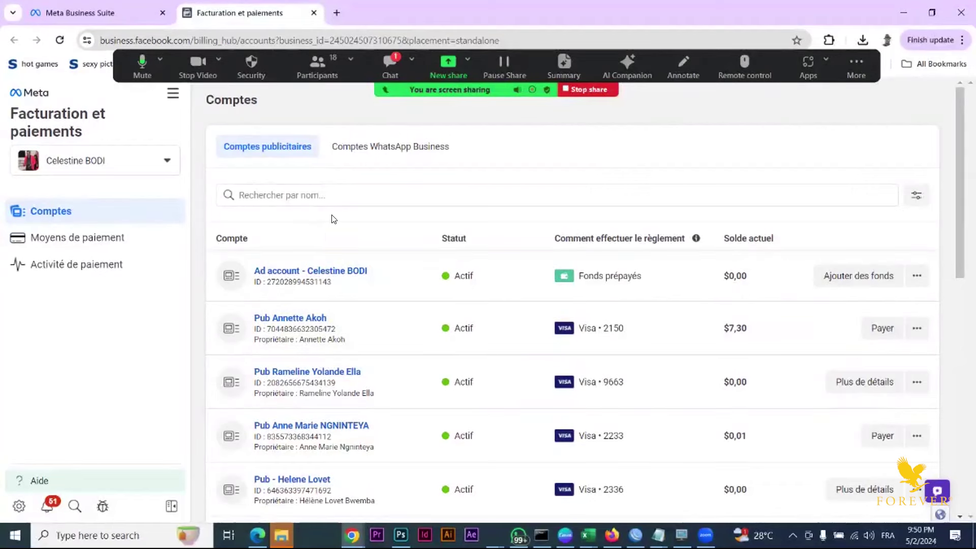
scroll(333, 219, "down", 3)
scroll(333, 219, "up", 3)
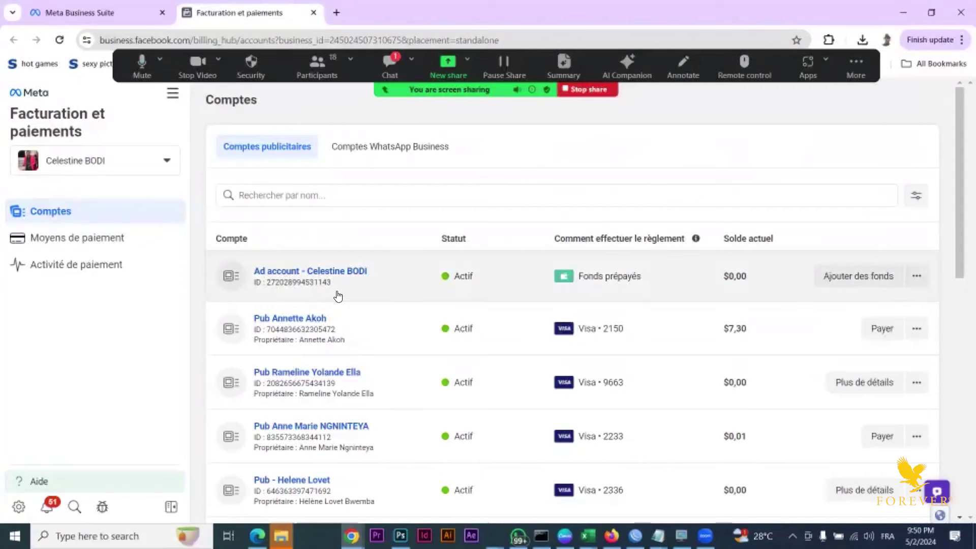
scroll(337, 295, "down", 5)
scroll(337, 296, "up", 5)
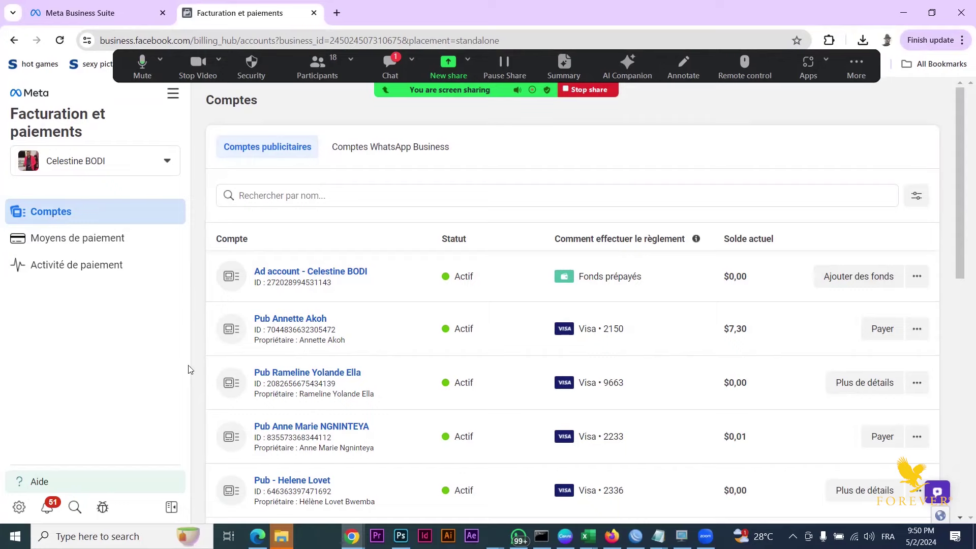
scroll(331, 351, "down", 6)
scroll(331, 356, "up", 6)
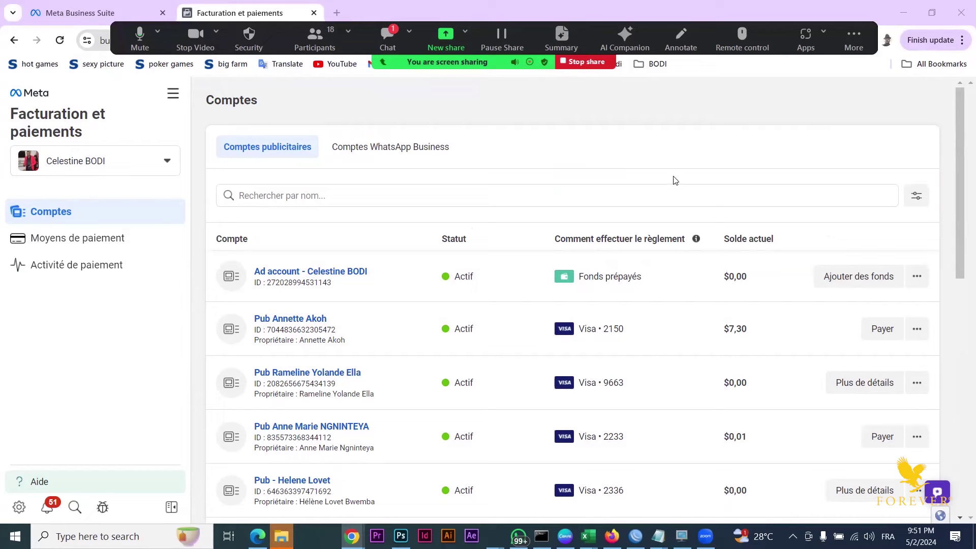
scroll(566, 437, "down", 1)
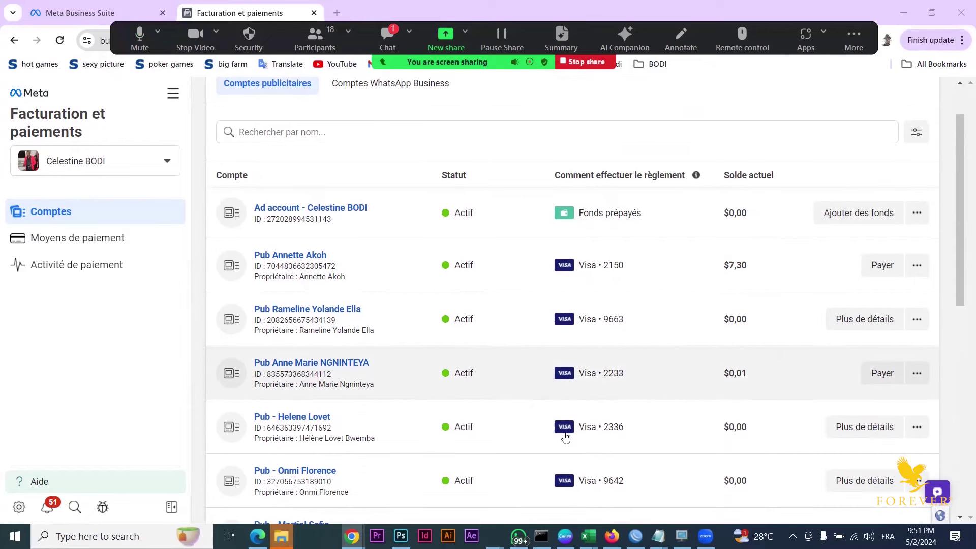
scroll(564, 436, "up", 1)
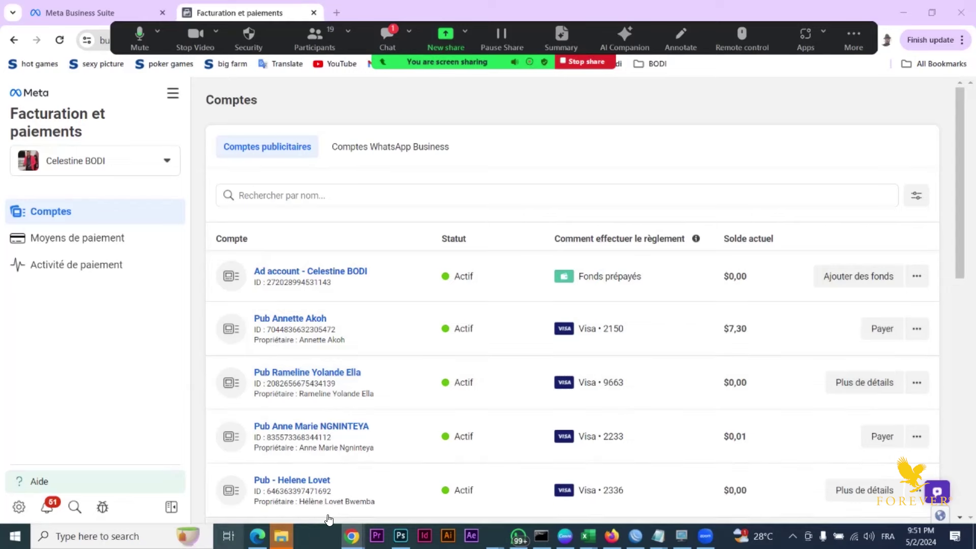
scroll(359, 506, "down", 9)
scroll(361, 505, "up", 10)
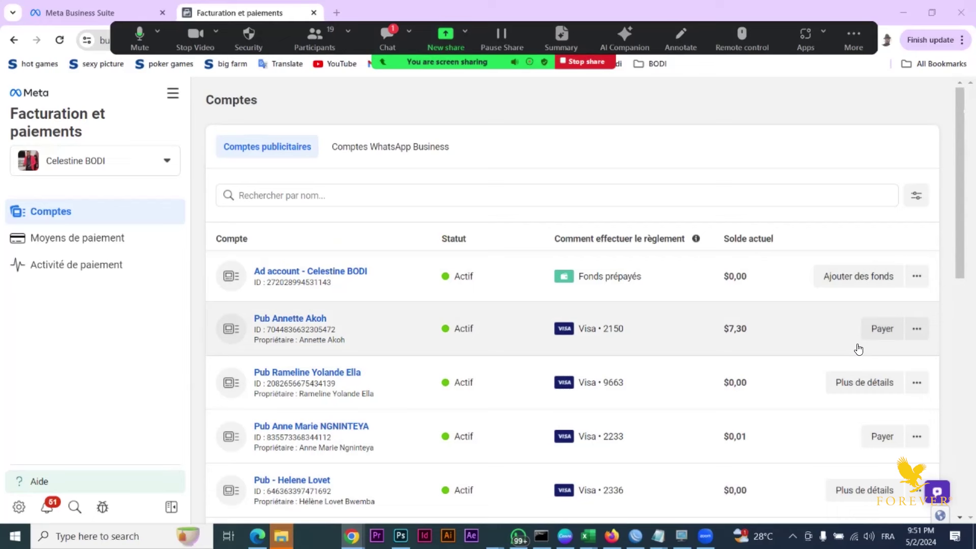
Browse Moyens de paiement, then open the prepaid ad account from the Comptes list
left_click(60, 241)
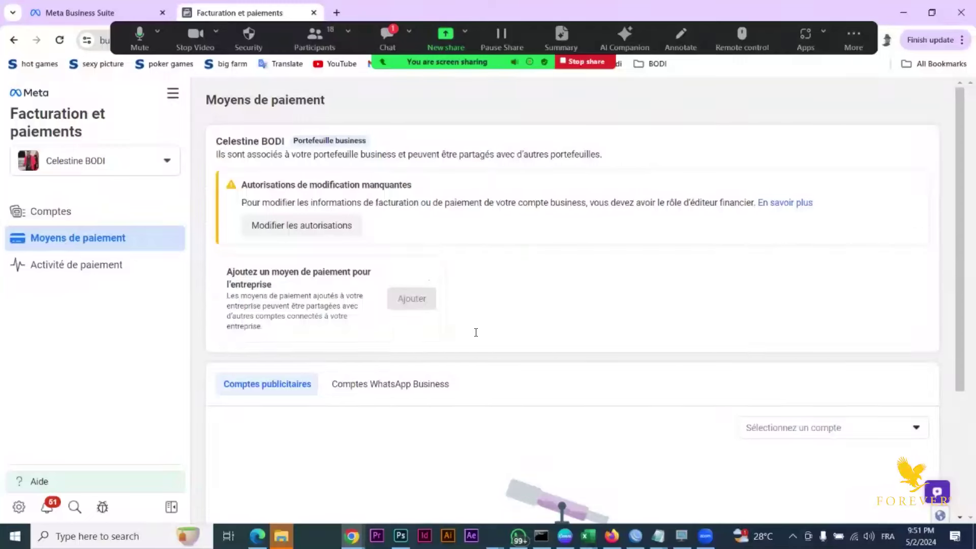
scroll(574, 355, "down", 3)
scroll(574, 351, "up", 3)
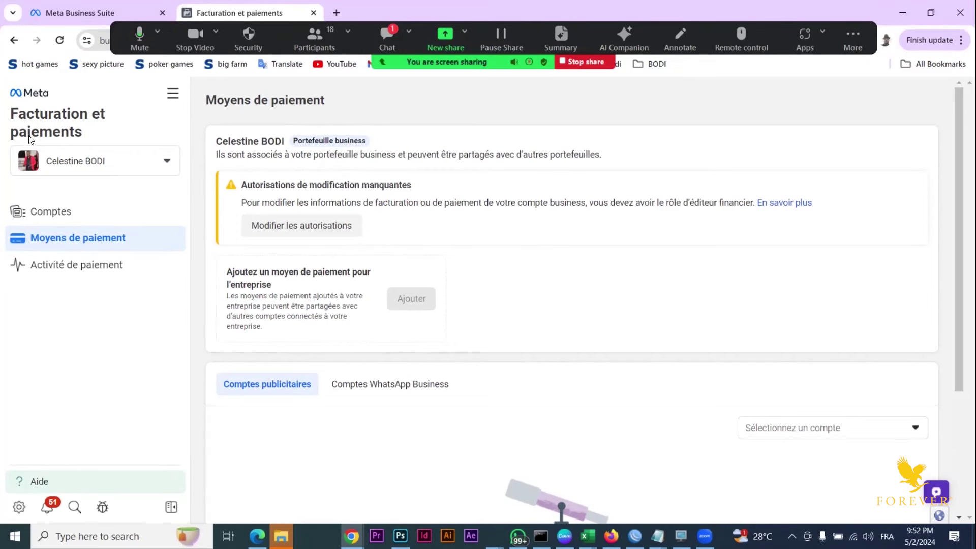
left_click(65, 213)
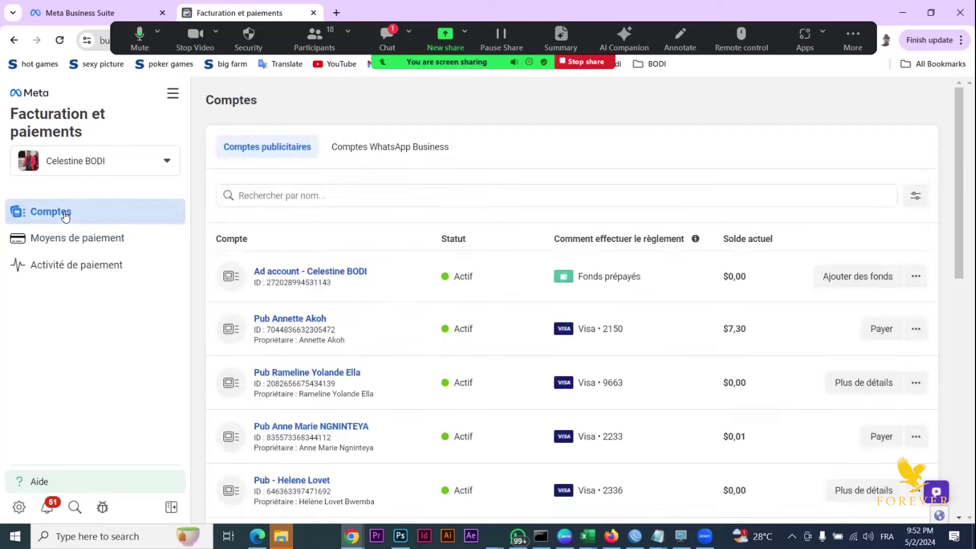
left_click(343, 273)
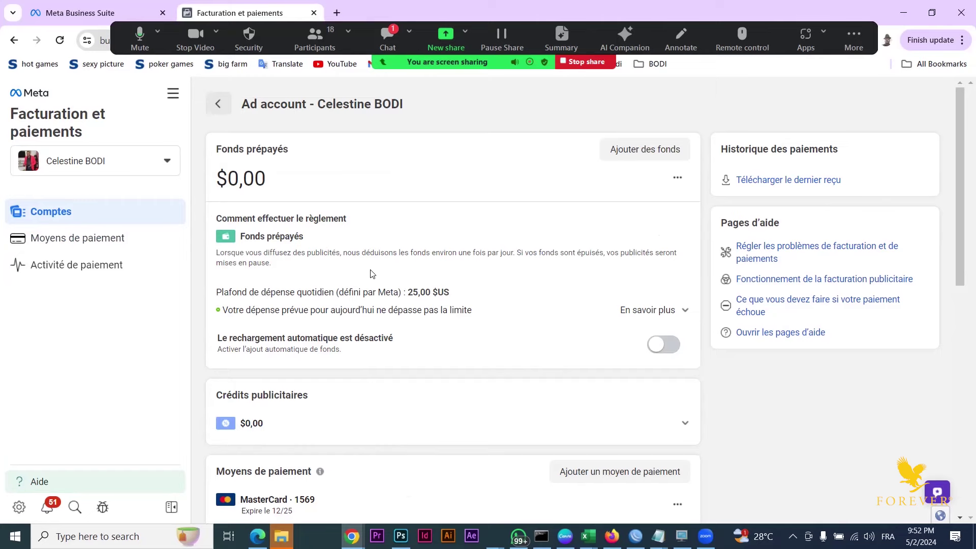
scroll(373, 274, "down", 4)
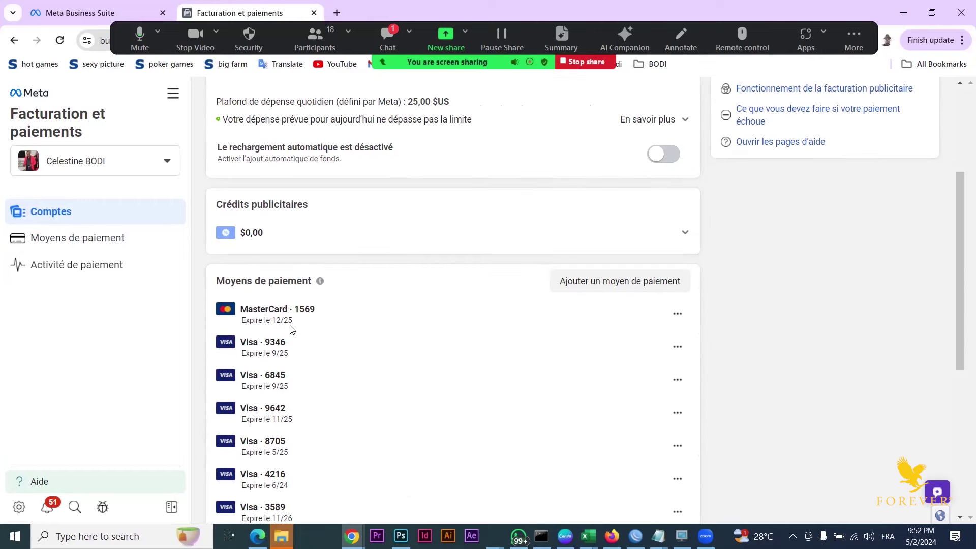
scroll(293, 329, "up", 3)
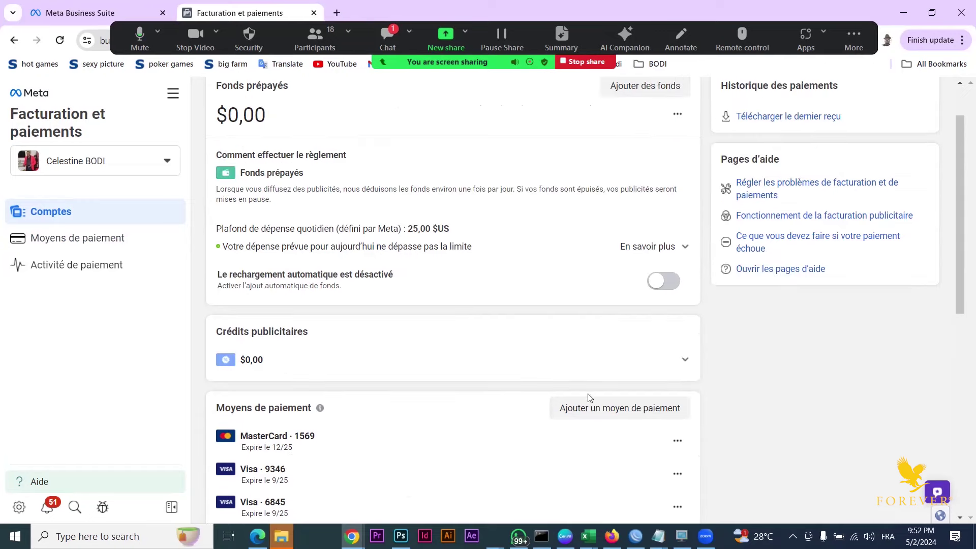
left_click(597, 411)
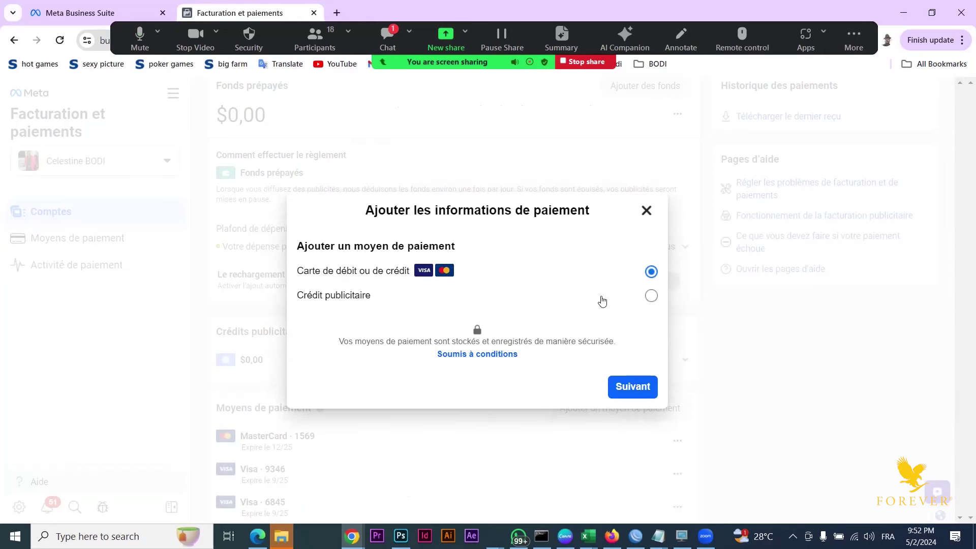
left_click(645, 212)
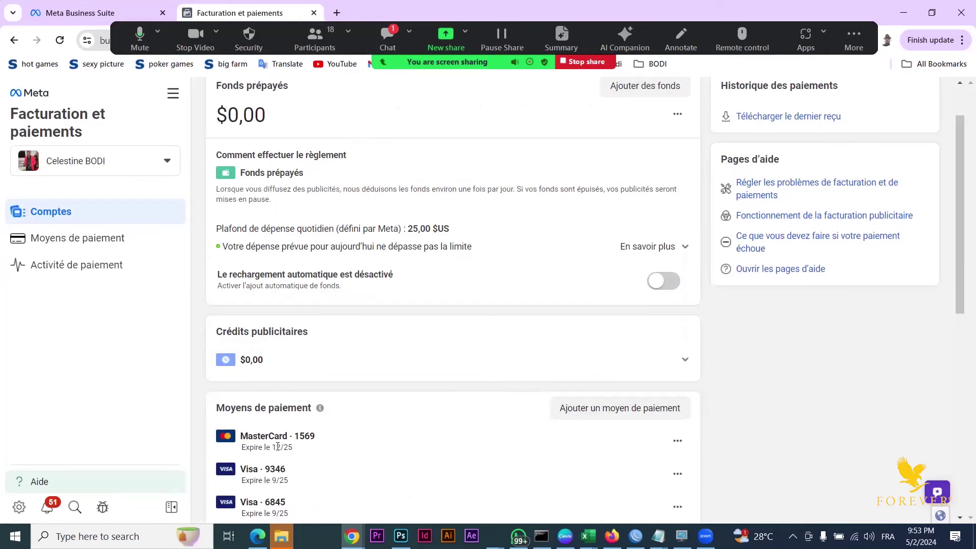
left_click(600, 410)
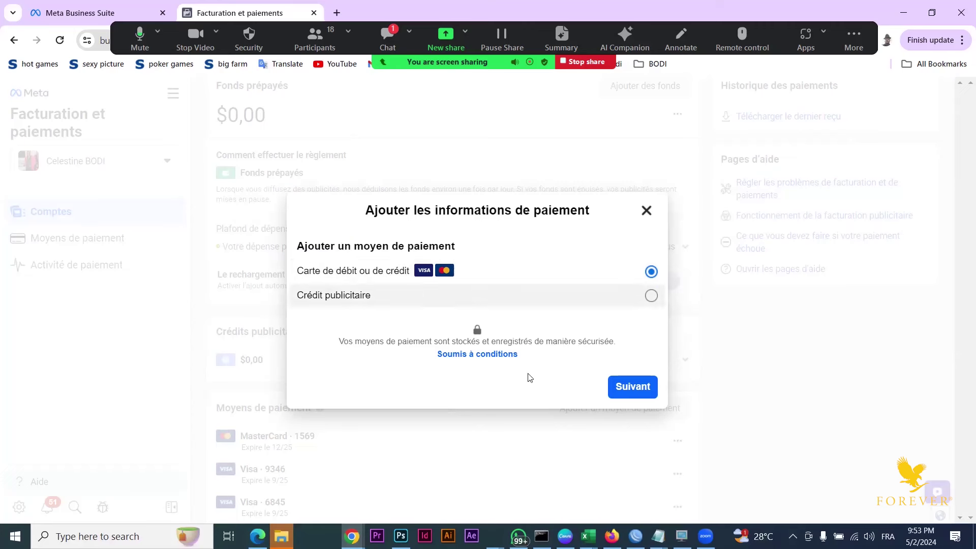
left_click(638, 394)
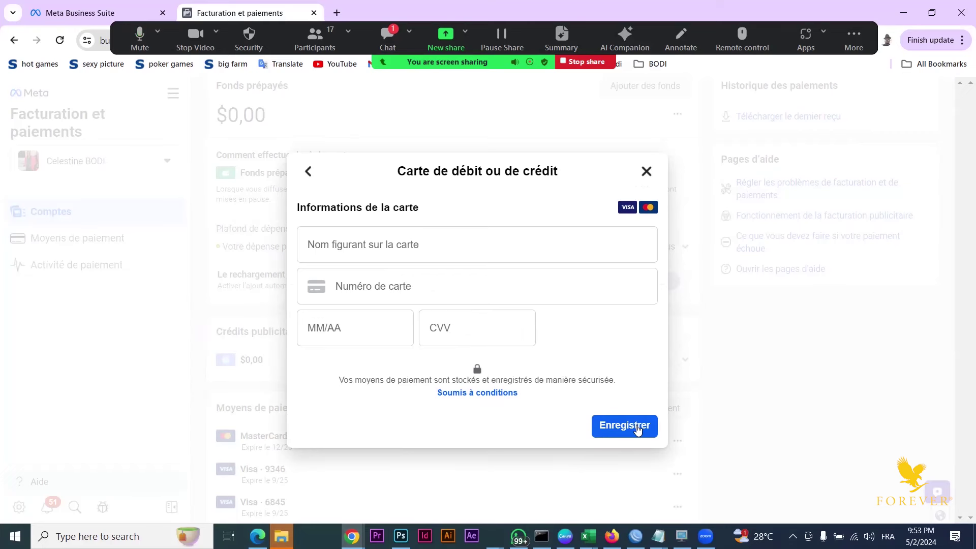
left_click(646, 171)
scroll(511, 267, "up", 1)
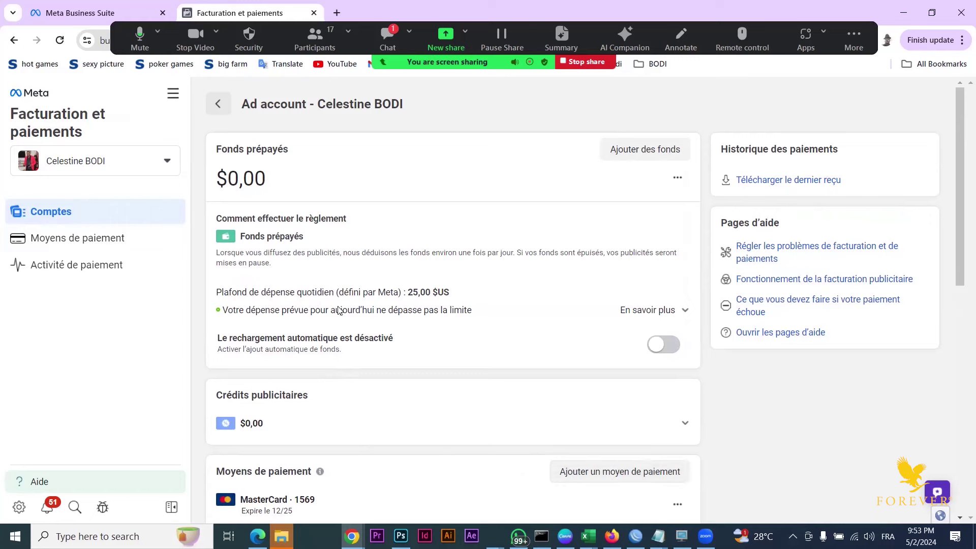
Show Moyens de paiement and scroll through the saved MasterCard and six Visa cards
left_click(76, 238)
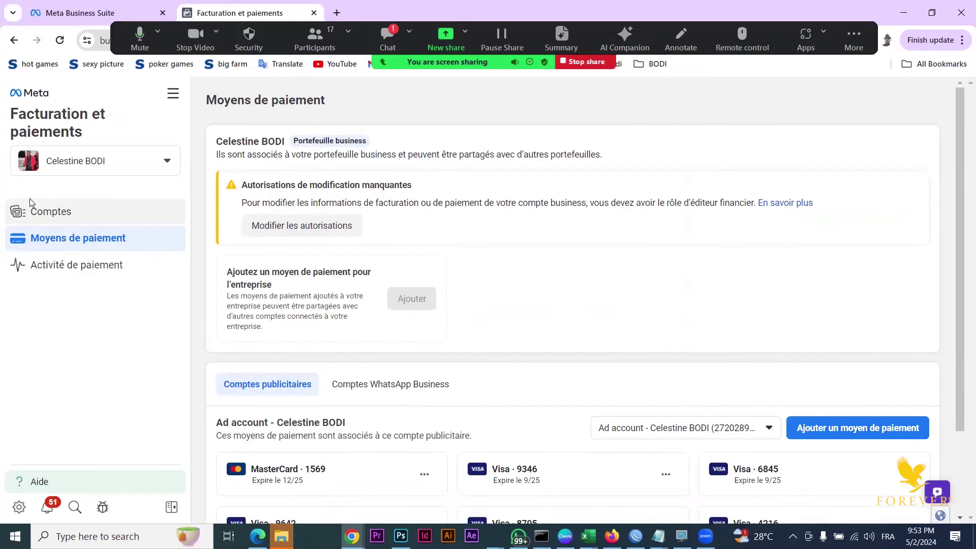
scroll(475, 336, "down", 1)
scroll(477, 335, "down", 1)
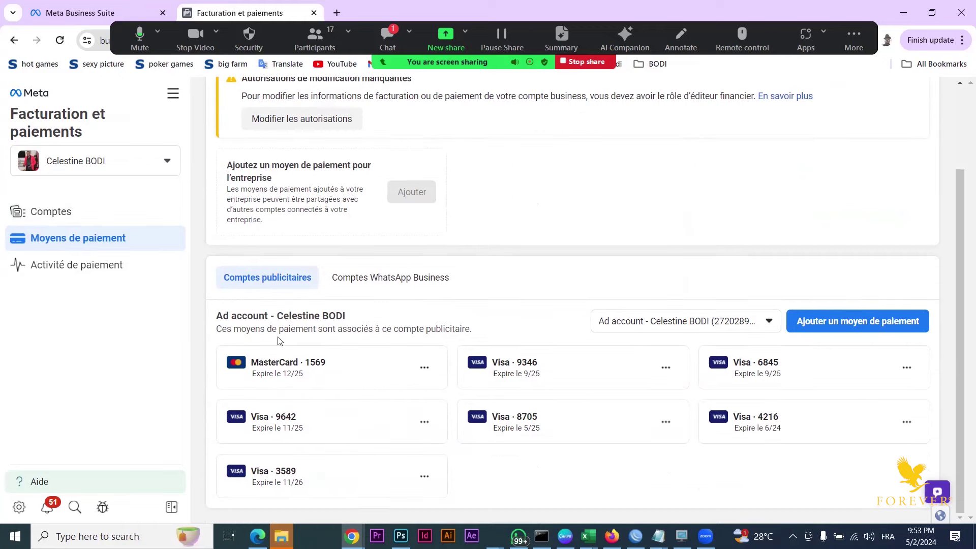
scroll(283, 363, "up", 3)
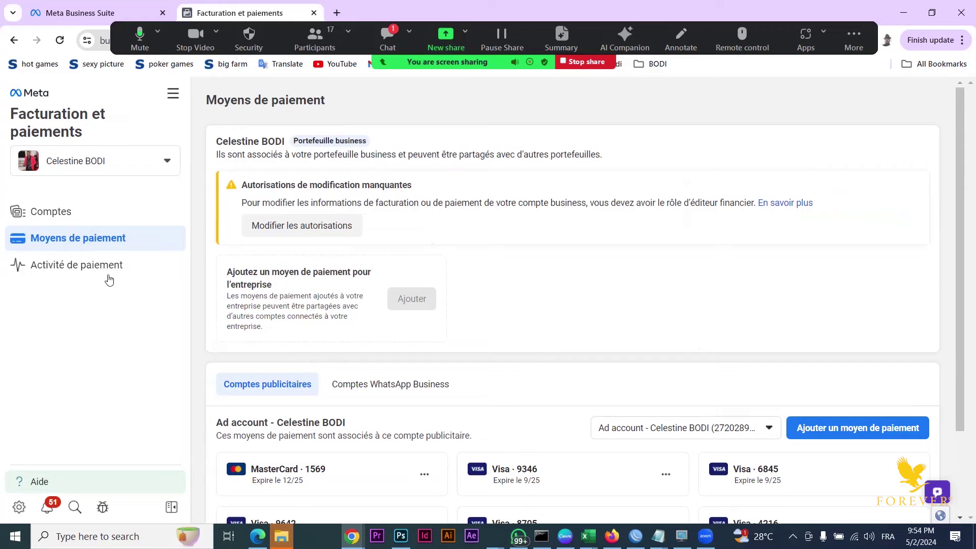
Filter Activité de paiement to 1 February 2024 through 1 May 2024
left_click(59, 273)
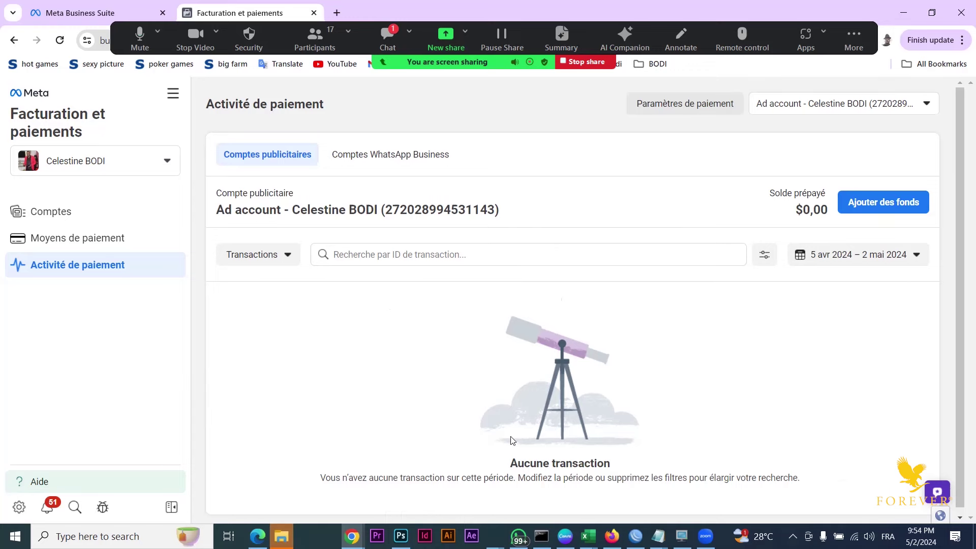
scroll(691, 465, "down", 1)
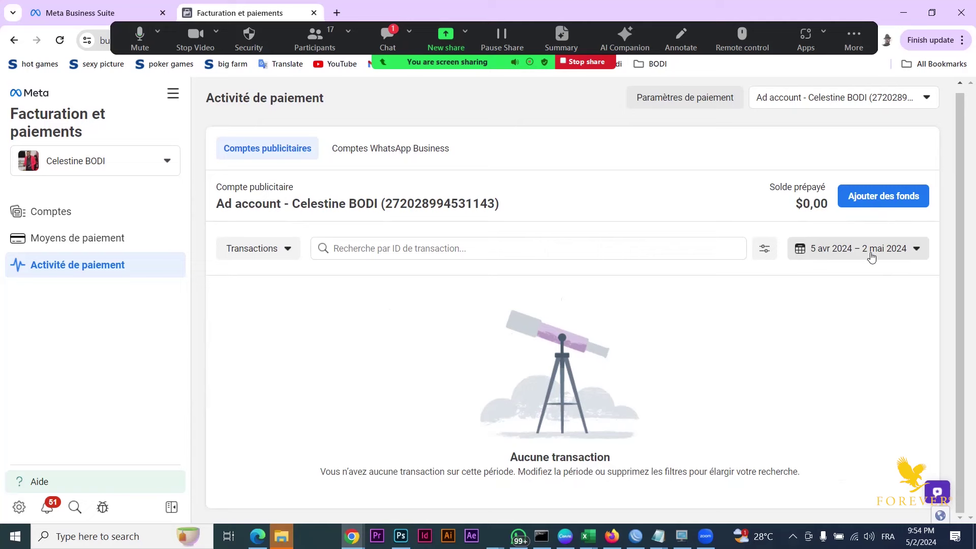
left_click(916, 251)
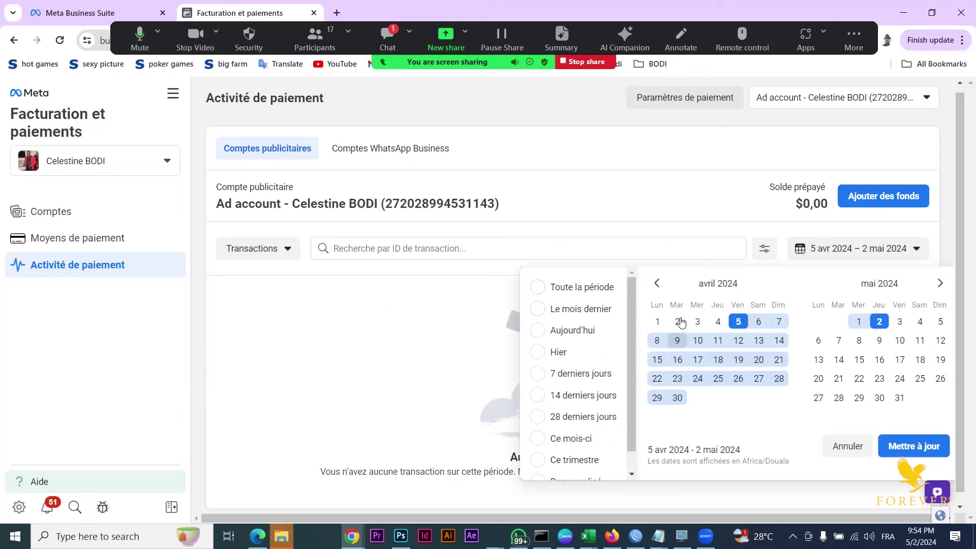
left_click(657, 283)
left_click(656, 283)
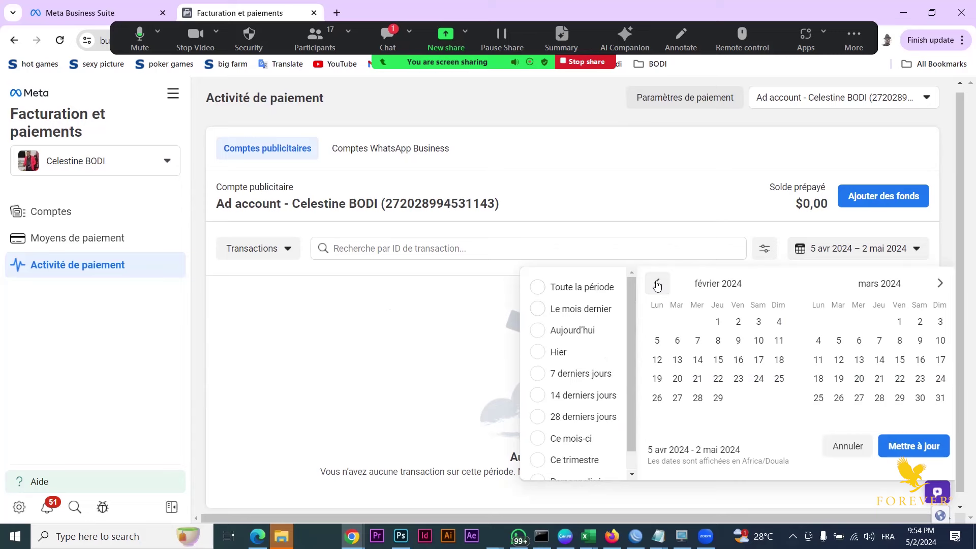
left_click(717, 322)
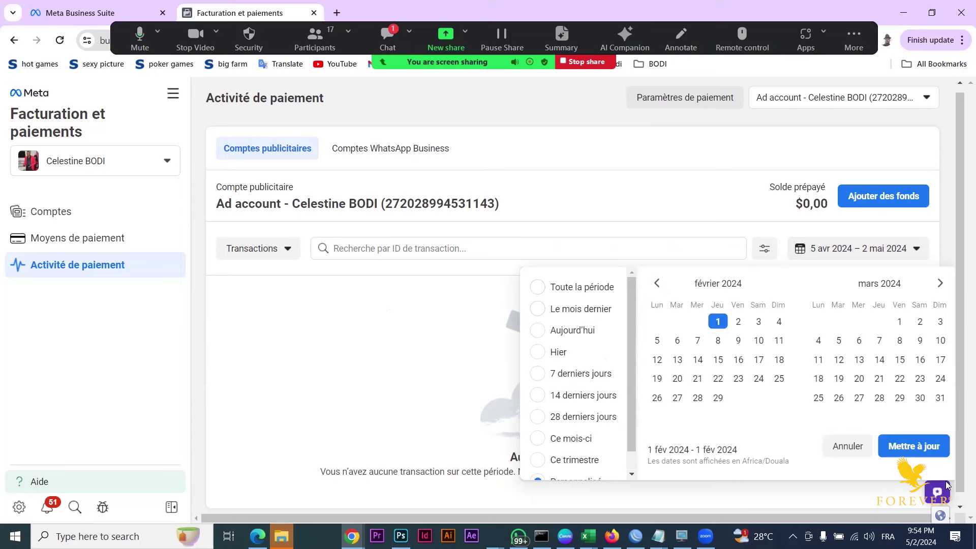
left_click(938, 287)
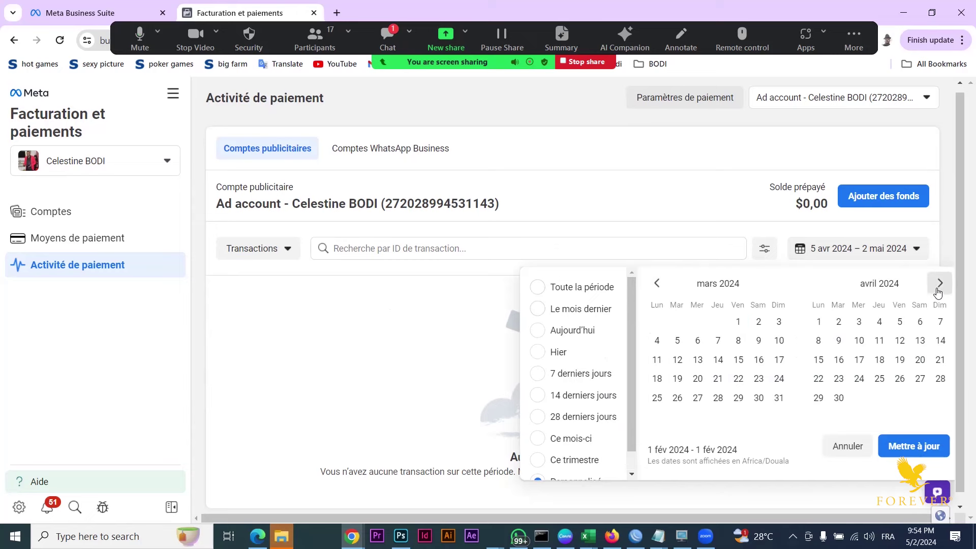
left_click(940, 283)
left_click(860, 322)
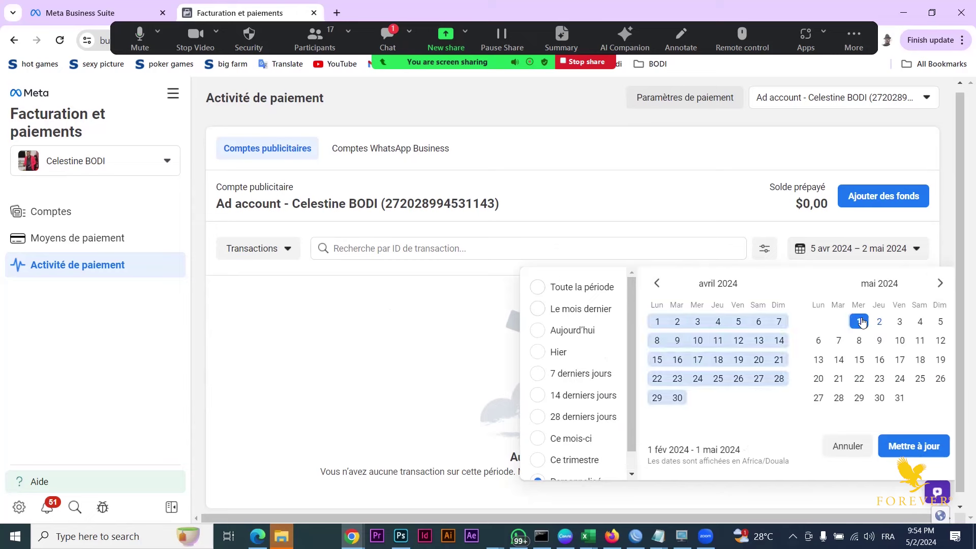
left_click(909, 447)
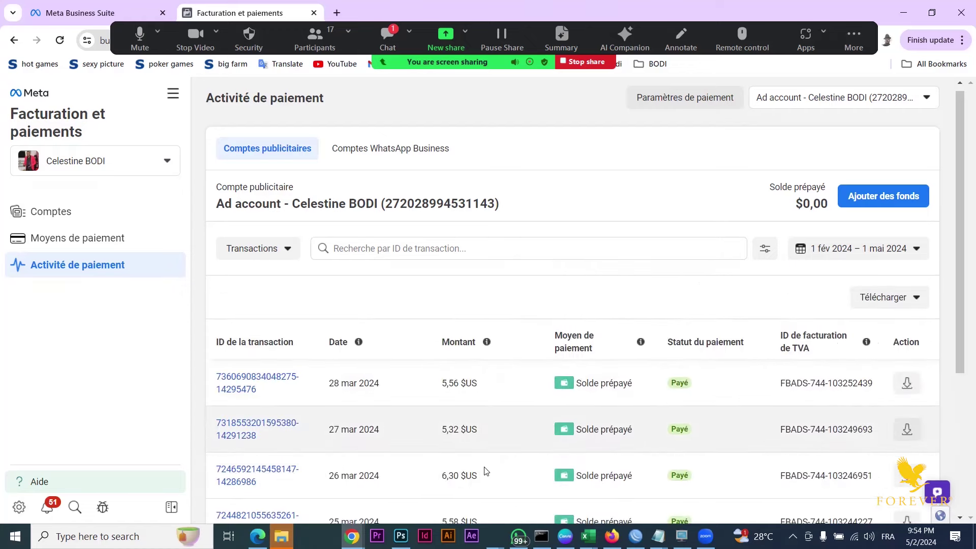
scroll(487, 399, "down", 1)
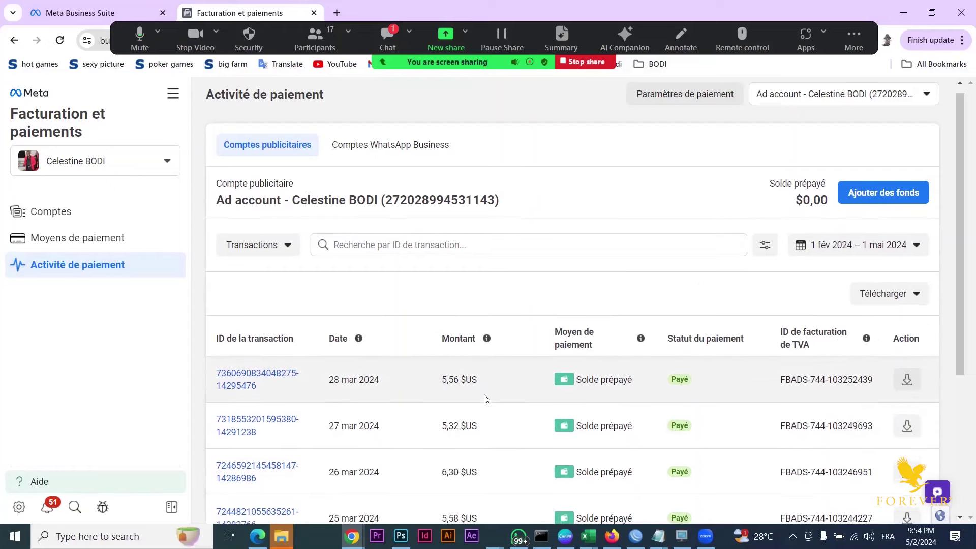
scroll(486, 399, "down", 5)
scroll(486, 400, "up", 5)
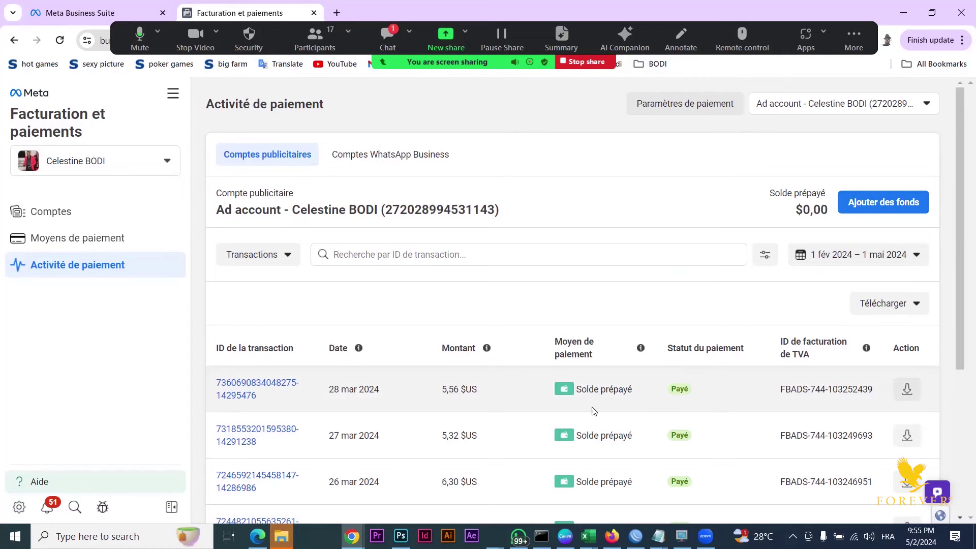
scroll(416, 417, "down", 1)
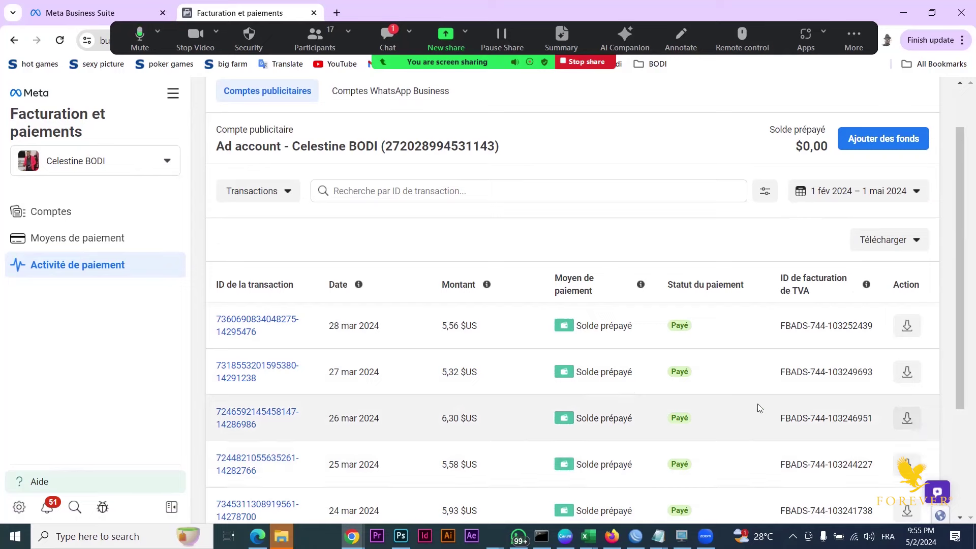
scroll(398, 266, "up", 1)
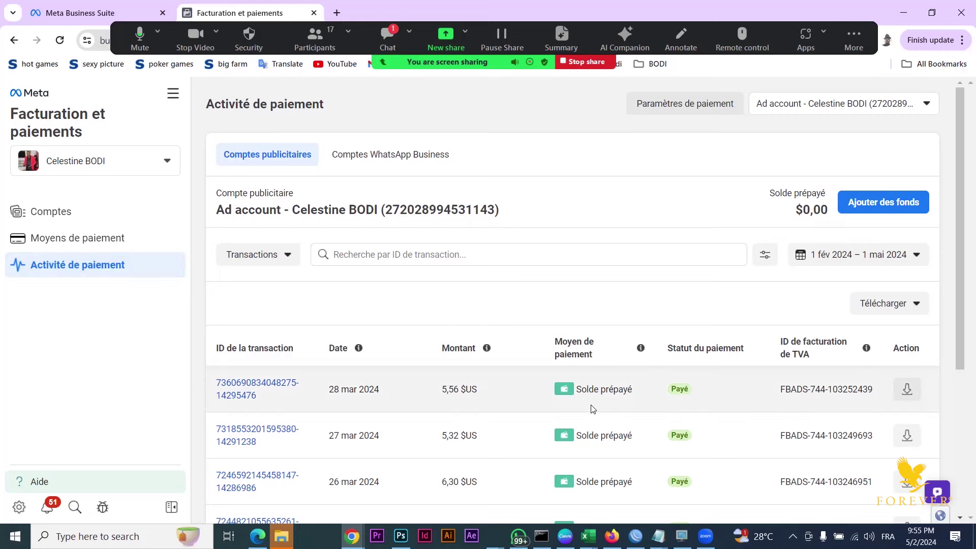
scroll(585, 409, "down", 5)
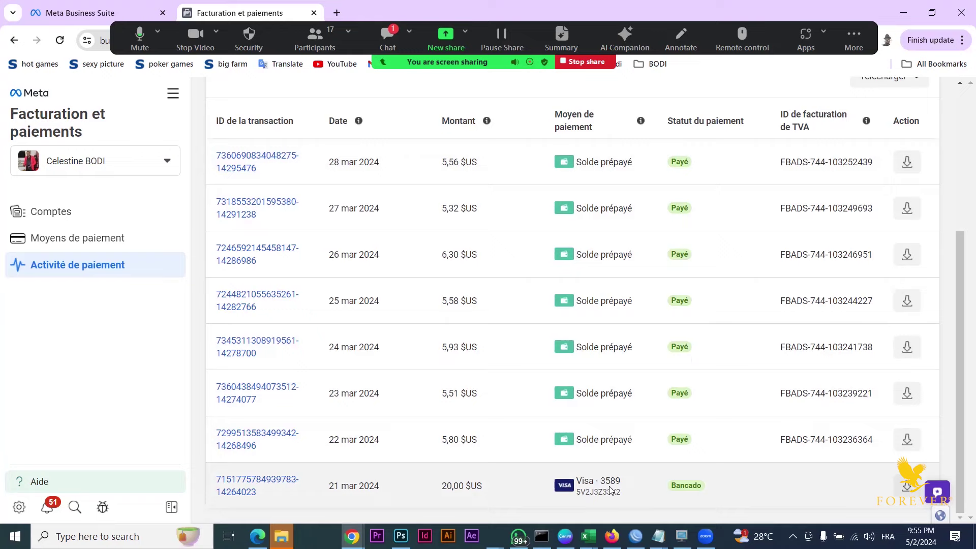
scroll(610, 467, "up", 5)
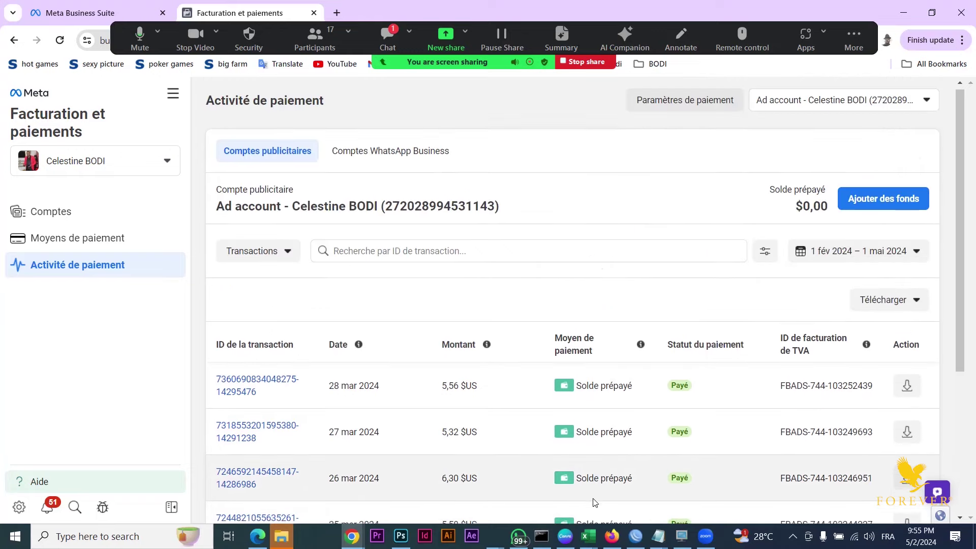
scroll(592, 498, "down", 4)
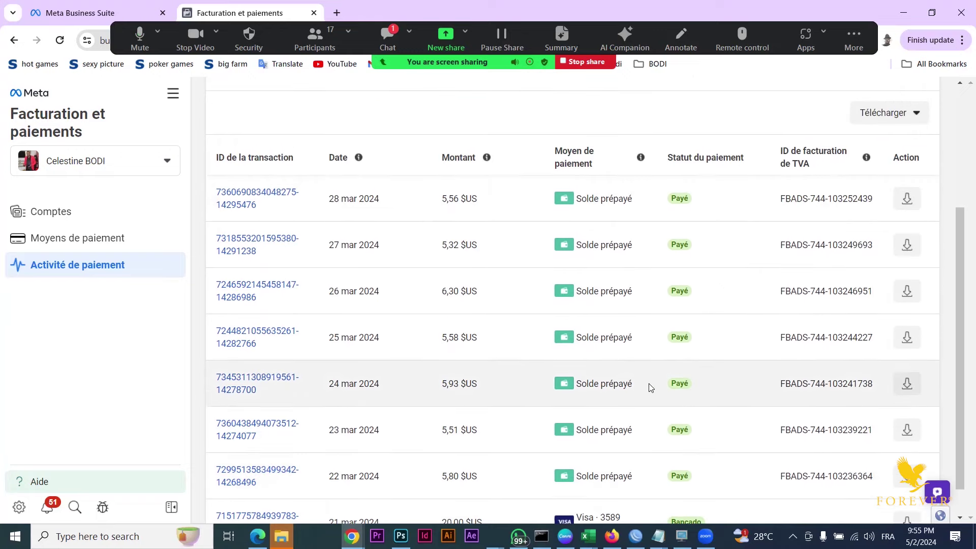
scroll(648, 388, "up", 1)
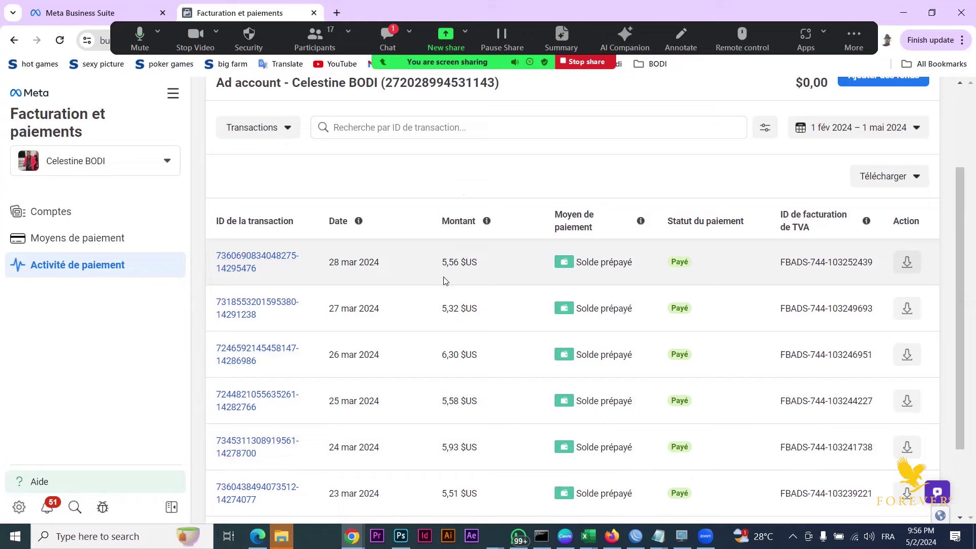
Inspect the 28 Mar 2024 transaction's results, 4,66 $US total and 0,90 $US VAT, then go back
left_click(245, 258)
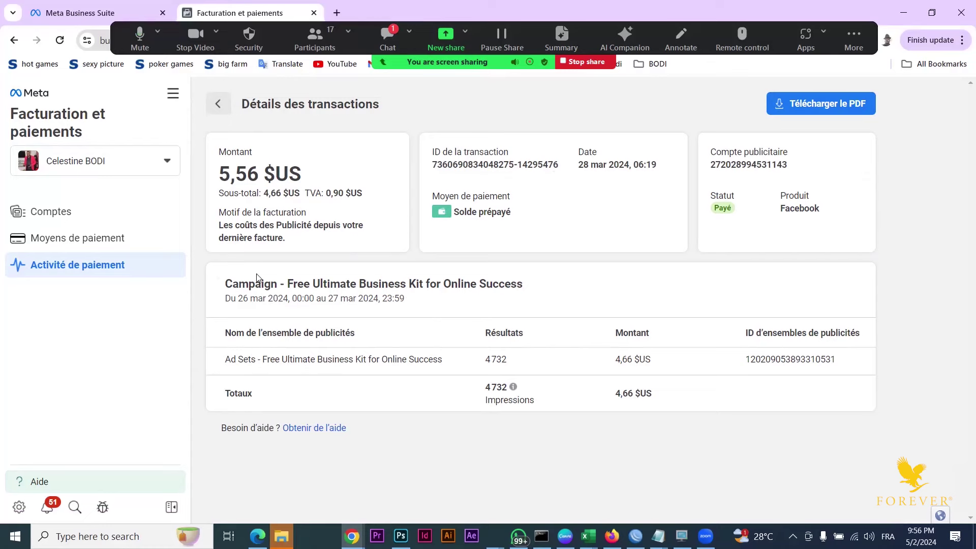
left_click_drag(306, 282, 545, 274)
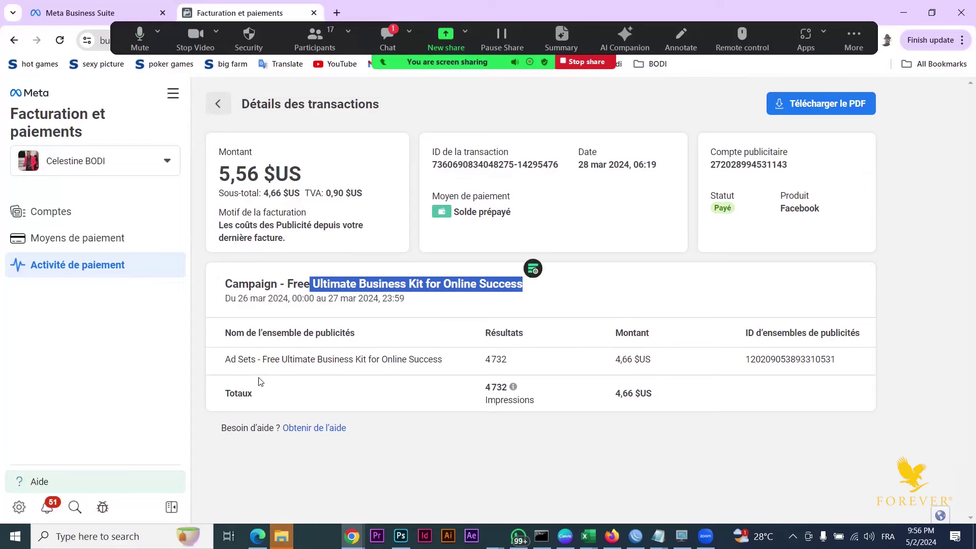
left_click_drag(225, 359, 411, 372)
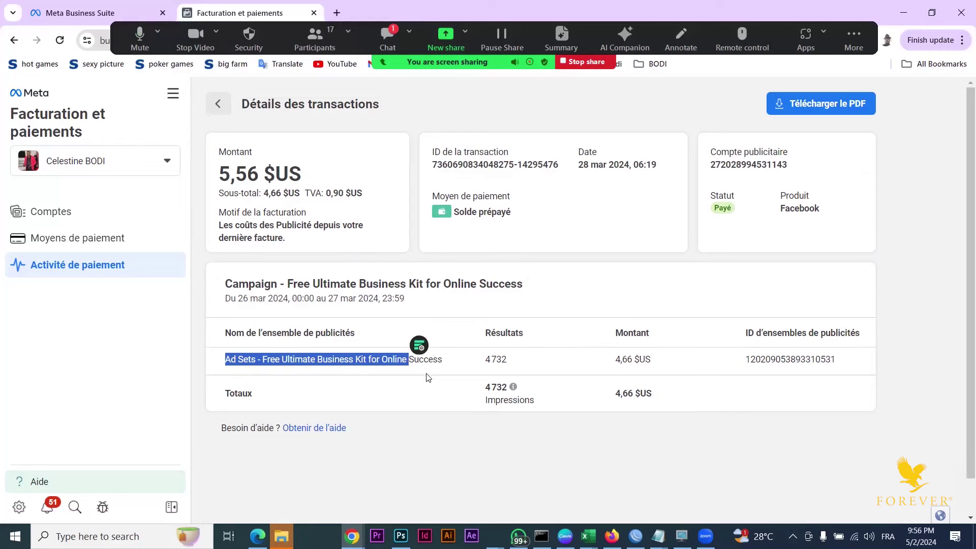
left_click_drag(518, 362, 491, 361)
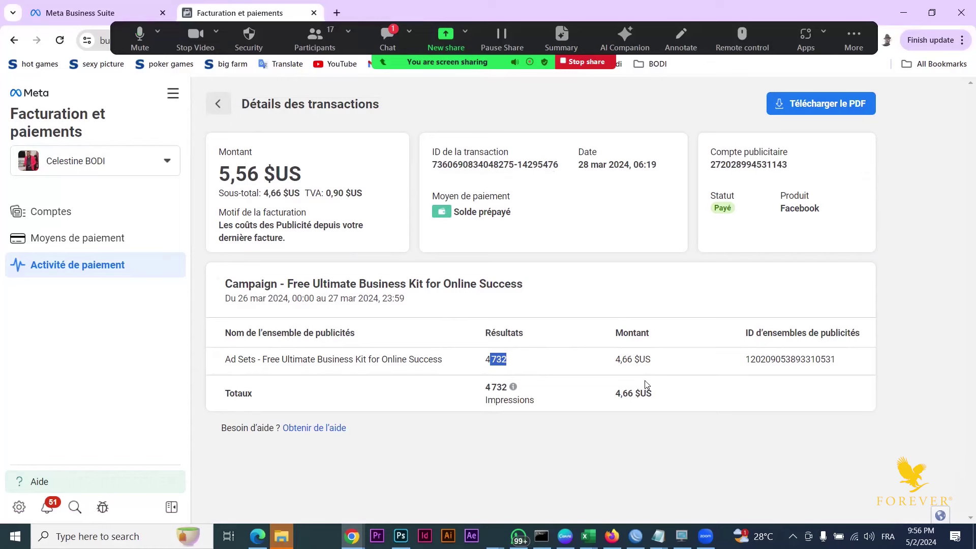
left_click_drag(655, 398, 612, 395)
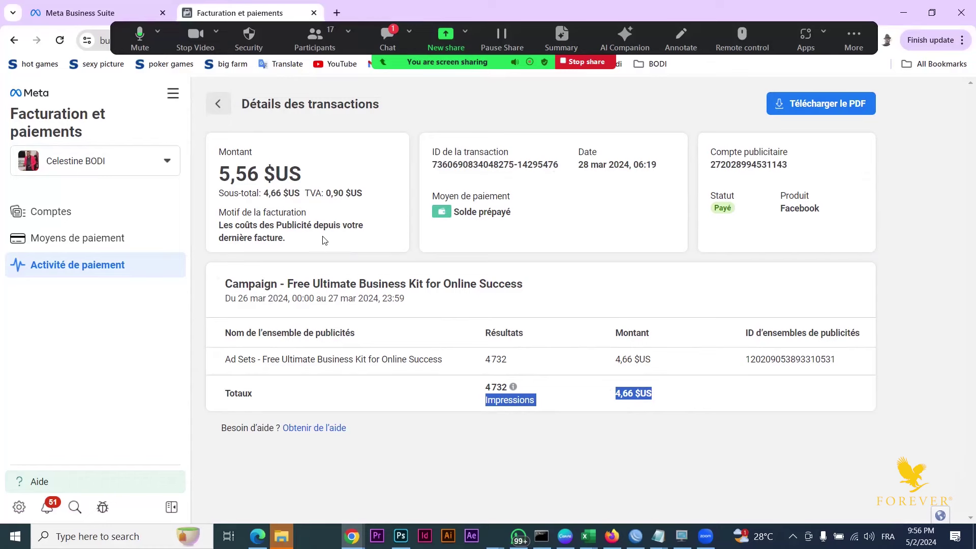
left_click_drag(363, 197, 323, 194)
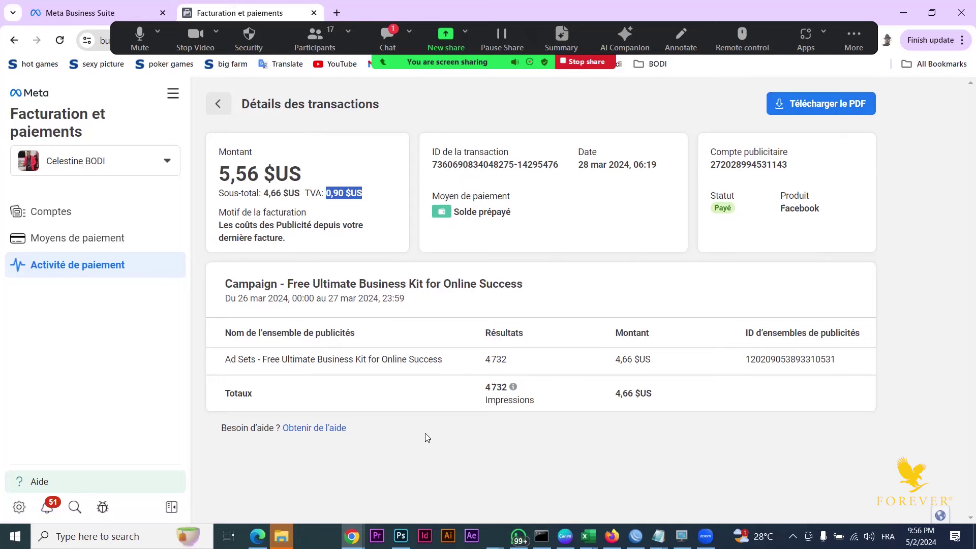
left_click(214, 104)
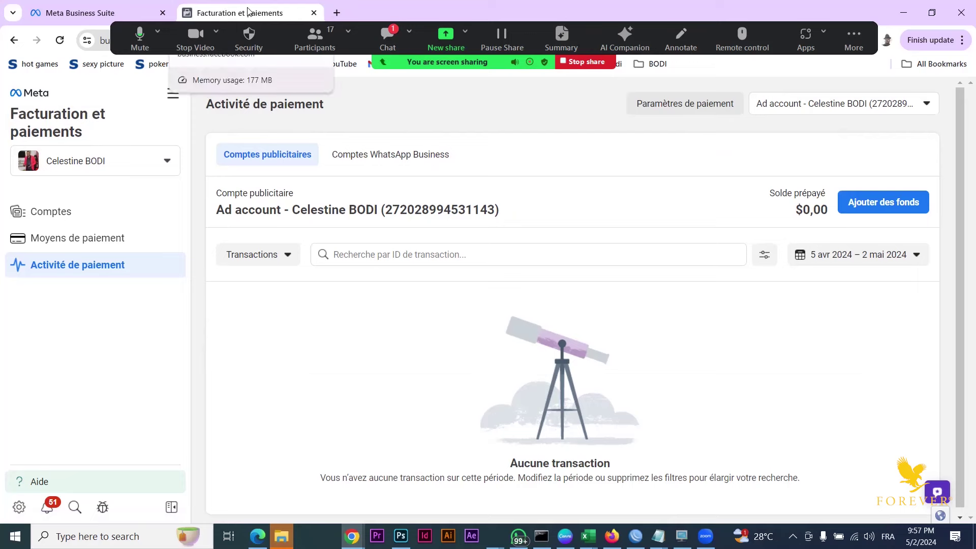
Close the Facturation et paiements tab and bring up the Tous les outils panel
left_click(312, 13)
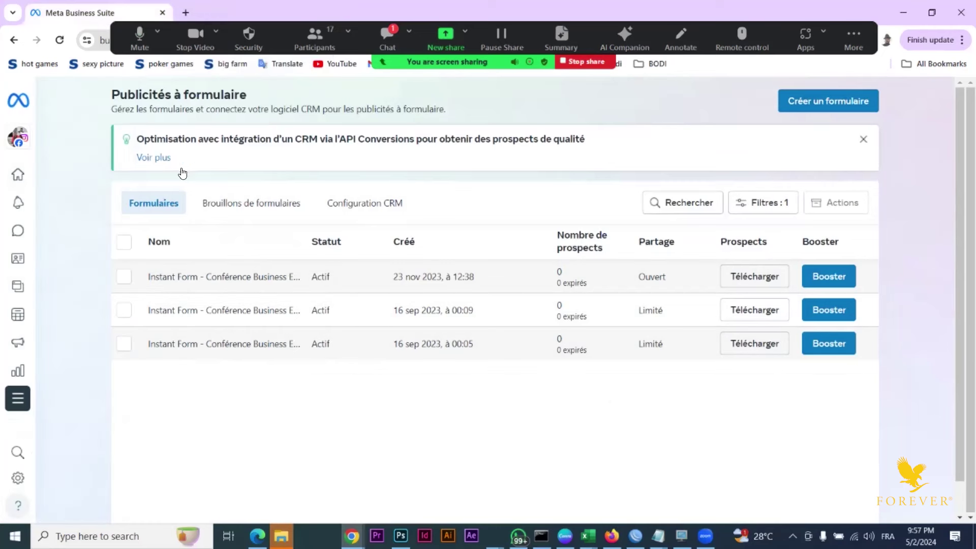
mouse_move(45, 400)
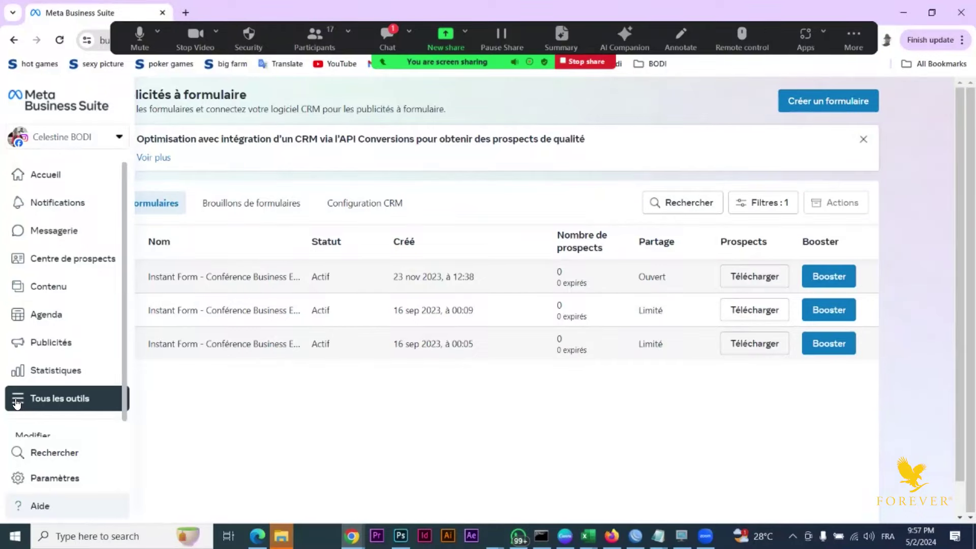
left_click(17, 403)
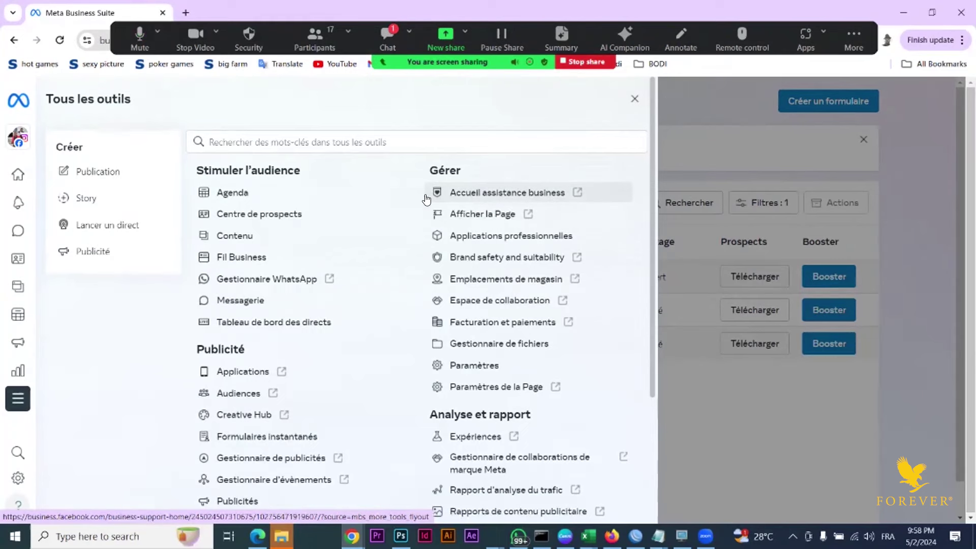
Open Accueil assistance business in a new tab and read through the Page's customer feedback score
left_click(490, 196)
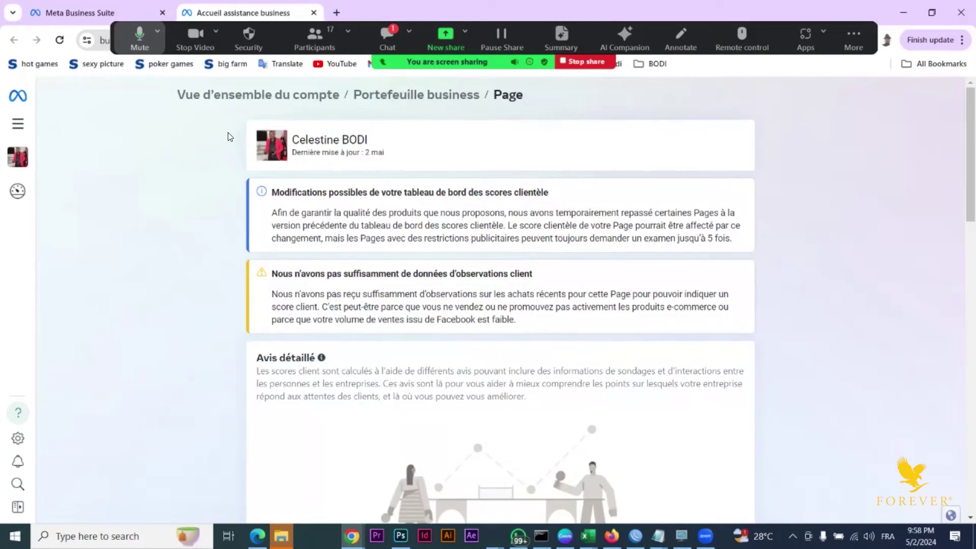
left_click_drag(370, 140, 302, 139)
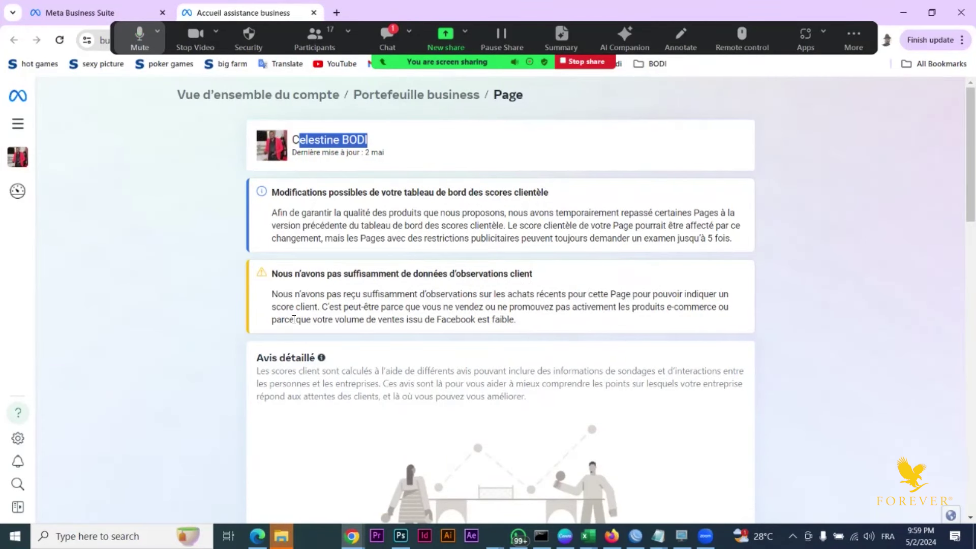
scroll(359, 307, "down", 1)
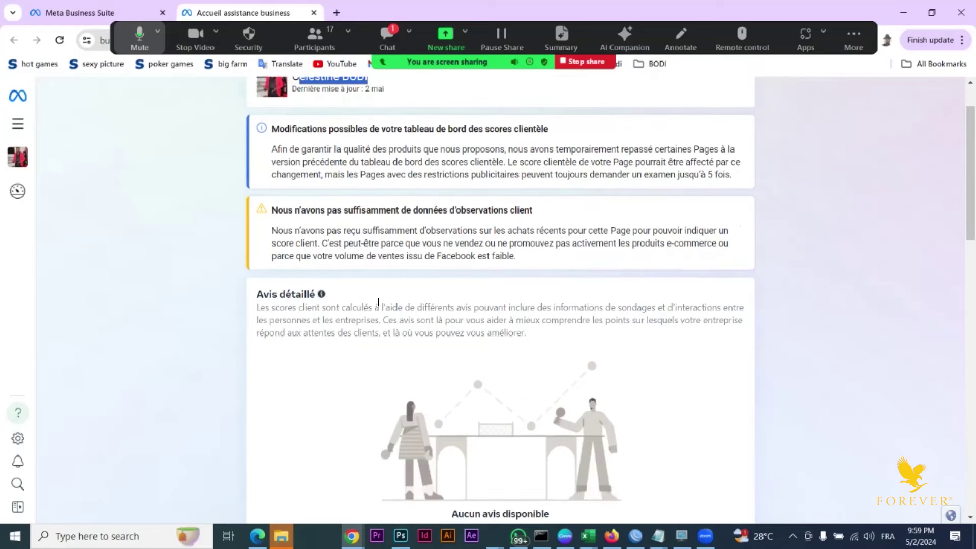
scroll(378, 302, "down", 1)
scroll(376, 304, "down", 2)
scroll(368, 305, "up", 5)
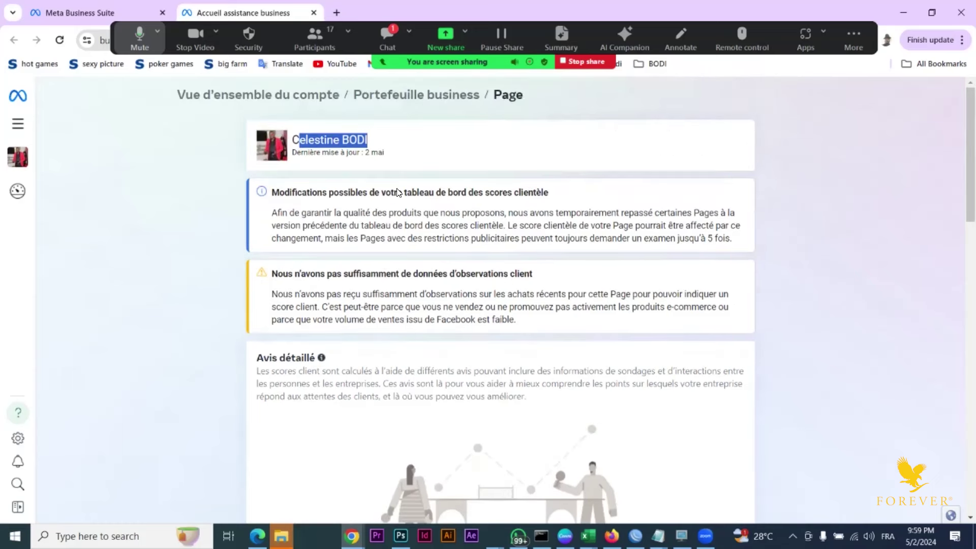
scroll(420, 306, "down", 3)
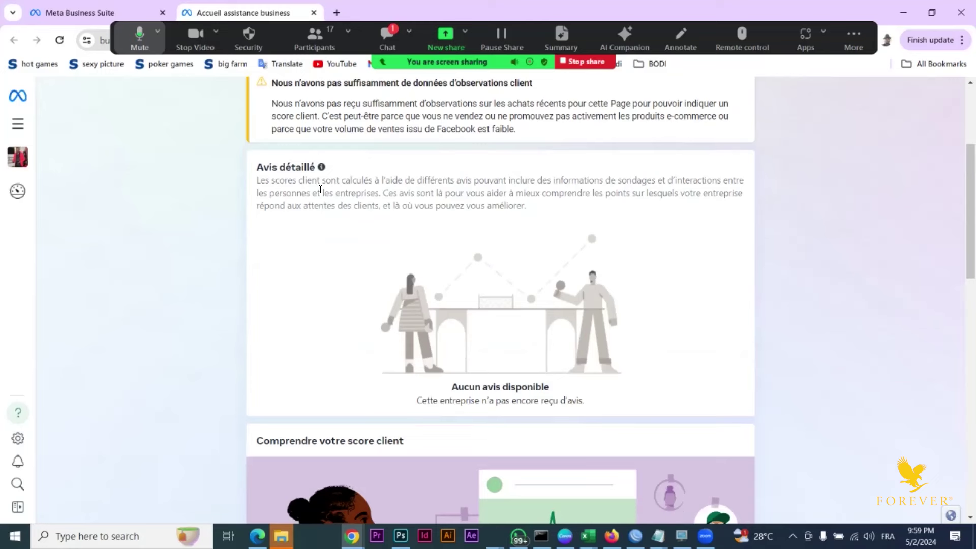
scroll(400, 243, "down", 4)
scroll(402, 244, "down", 6)
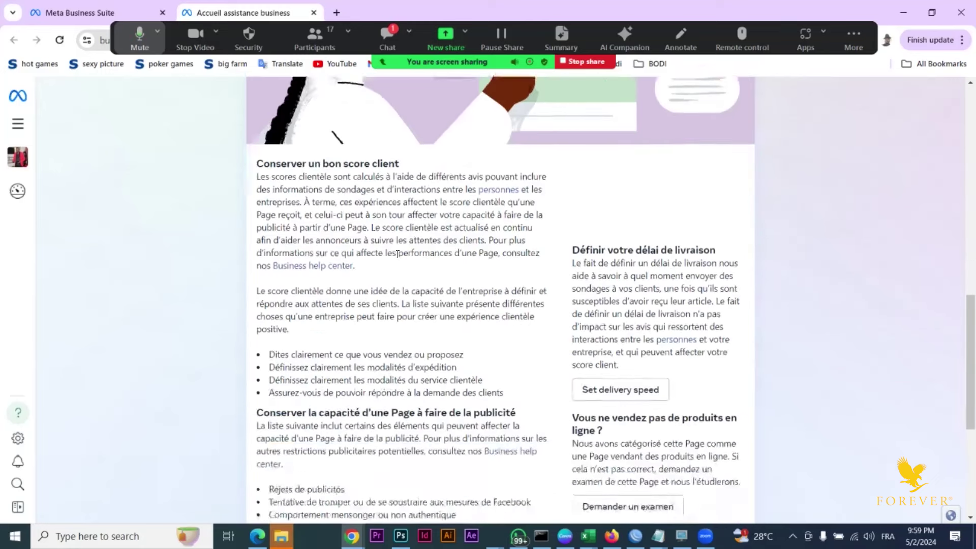
scroll(397, 254, "up", 13)
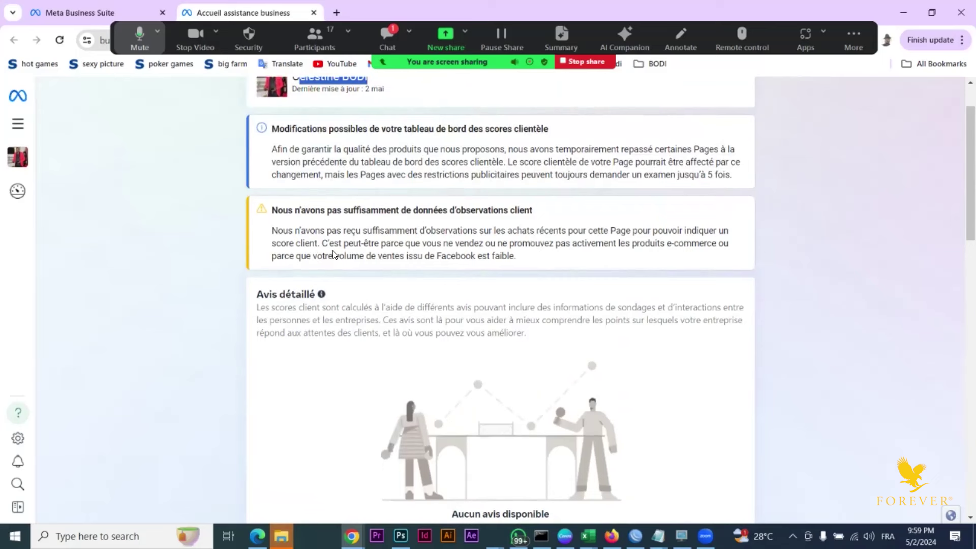
scroll(324, 244, "down", 10)
scroll(322, 241, "down", 3)
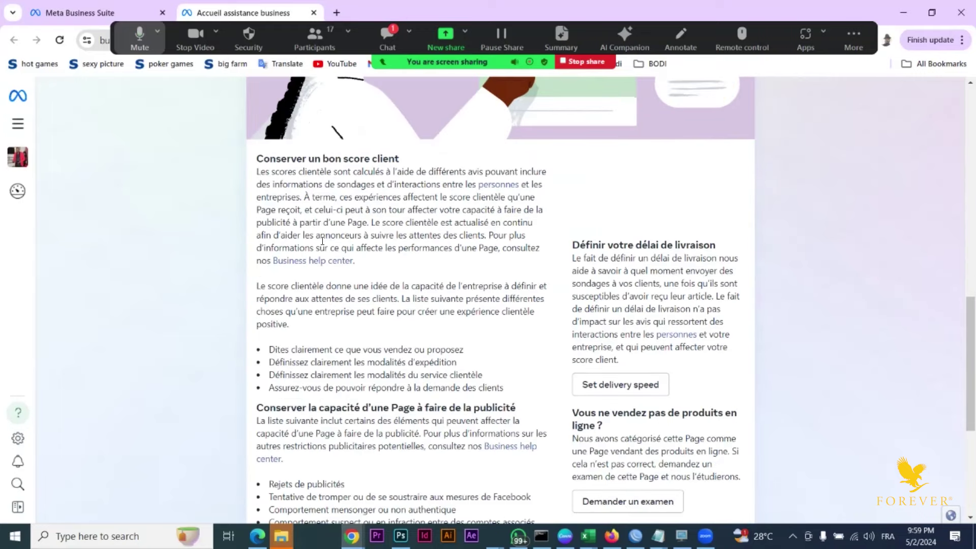
scroll(320, 240, "down", 2)
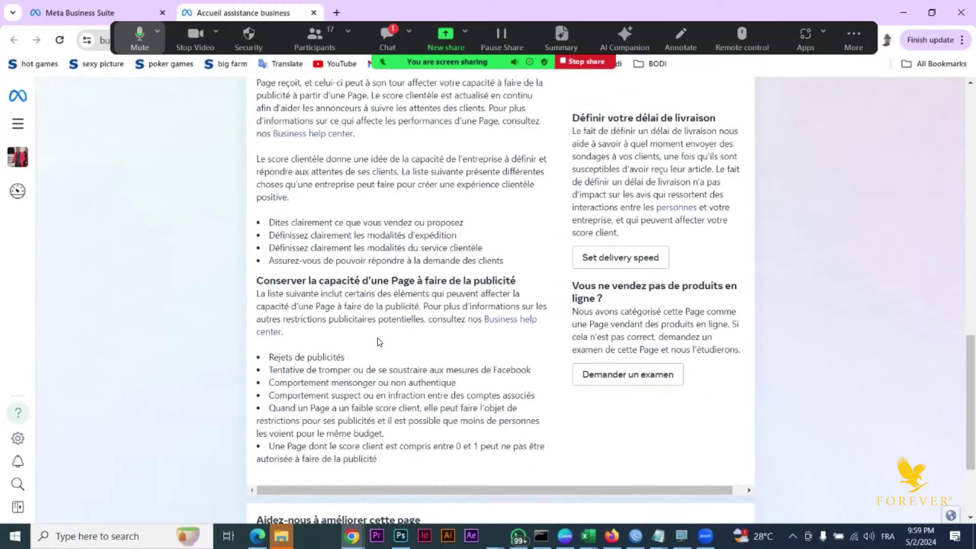
scroll(378, 342, "up", 1)
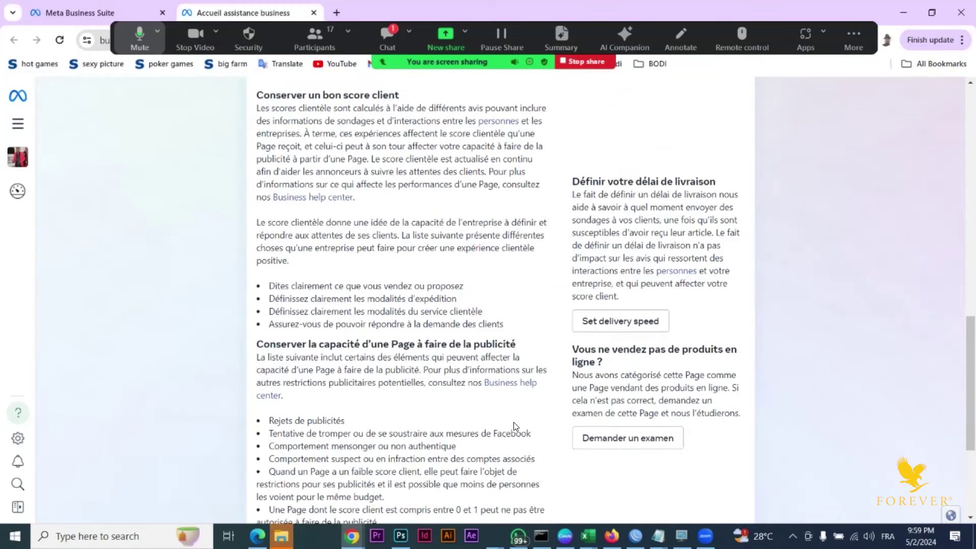
scroll(521, 415, "down", 1)
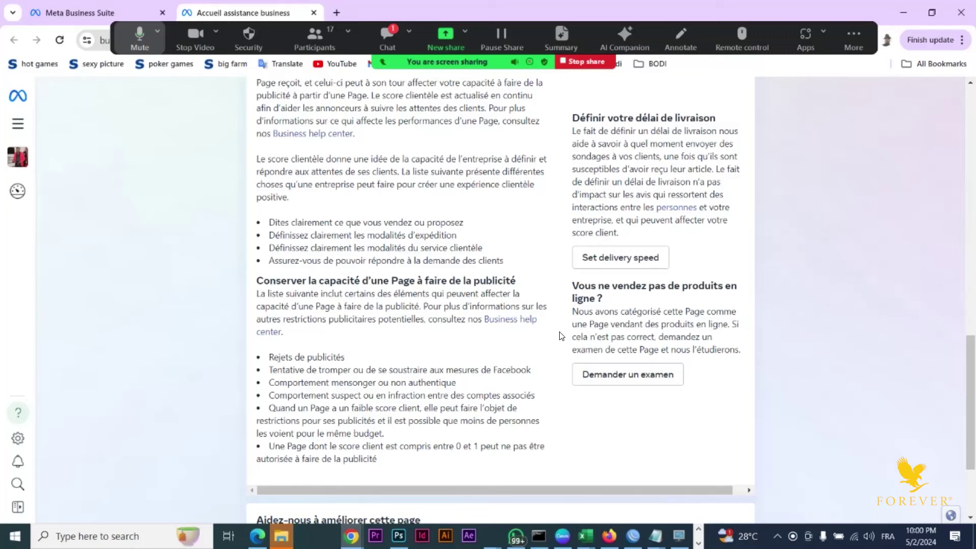
scroll(616, 353, "up", 15)
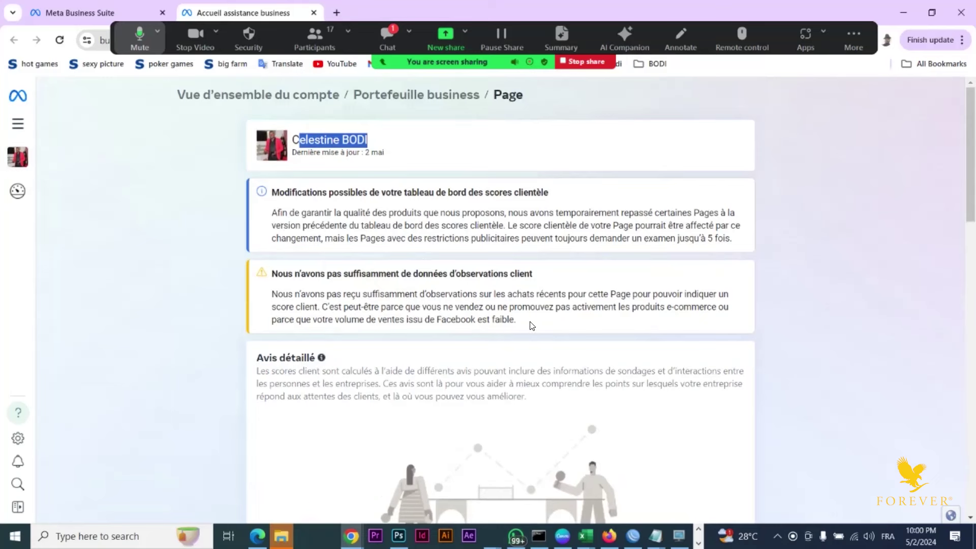
scroll(531, 325, "down", 15)
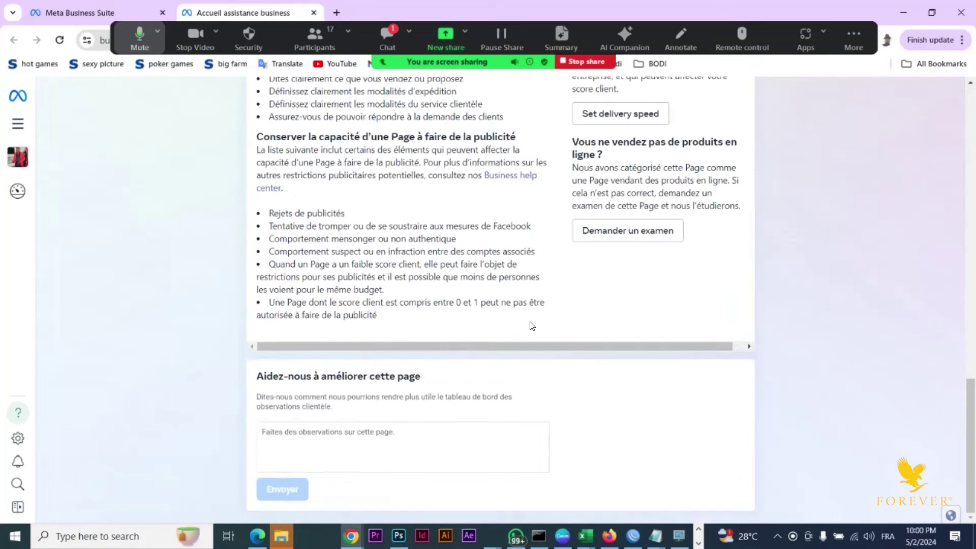
scroll(532, 325, "up", 15)
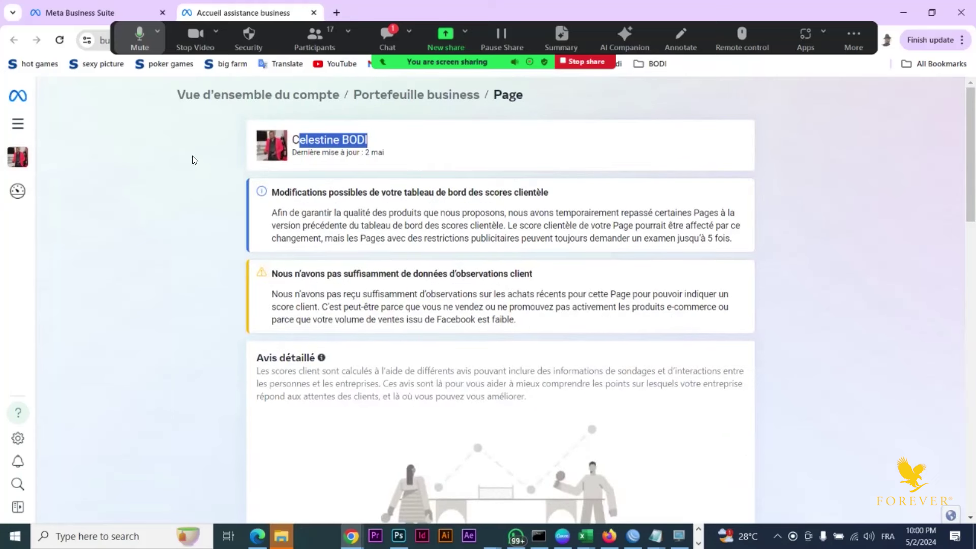
Open Paramètres d'entreprise for the first portfolio in the portfolio dropdown
left_click(19, 160)
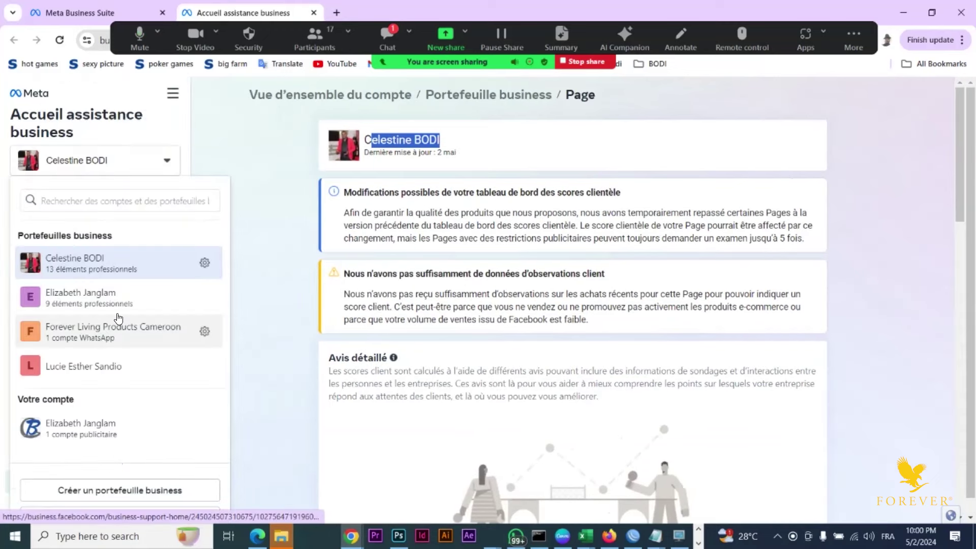
scroll(119, 318, "down", 1)
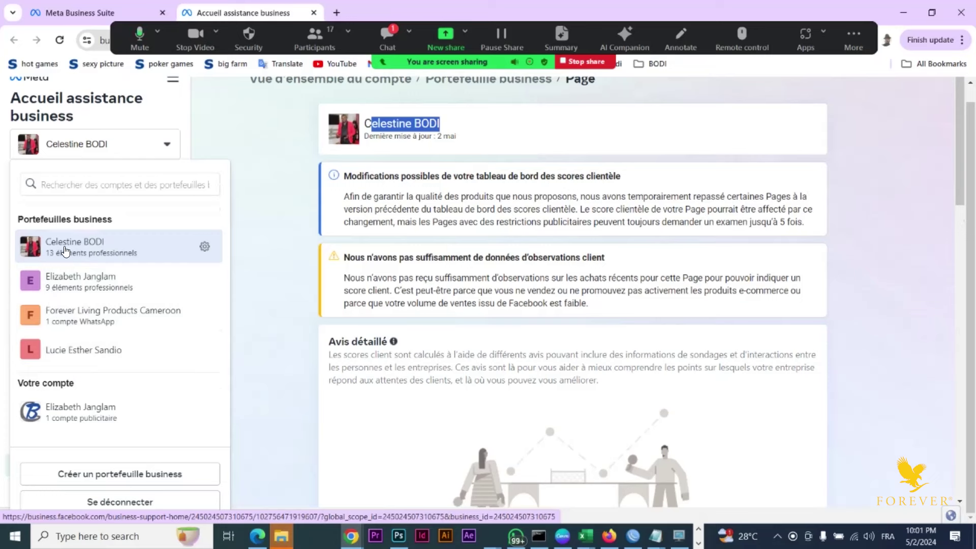
left_click(203, 247)
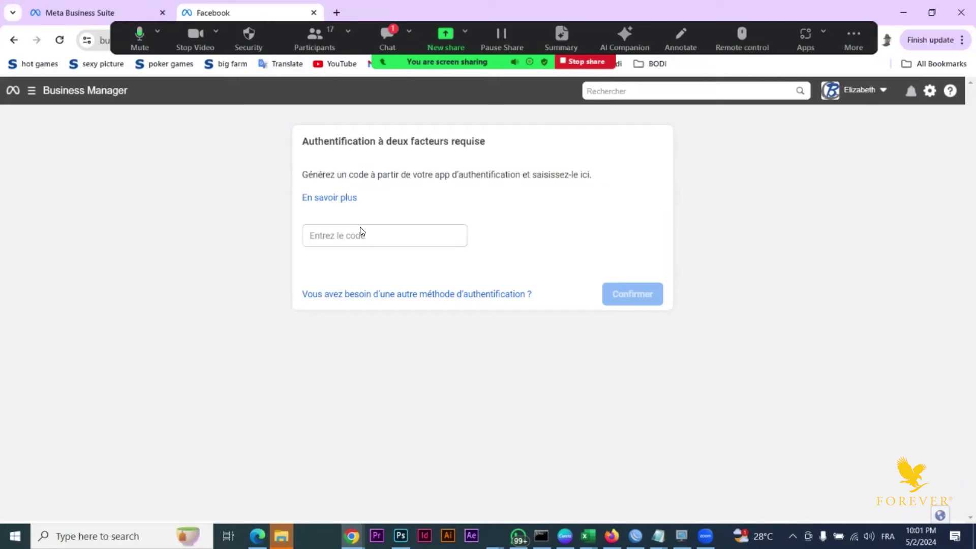
Enter the six-digit authenticator code in the 'Entrez le code' field
left_click(352, 235)
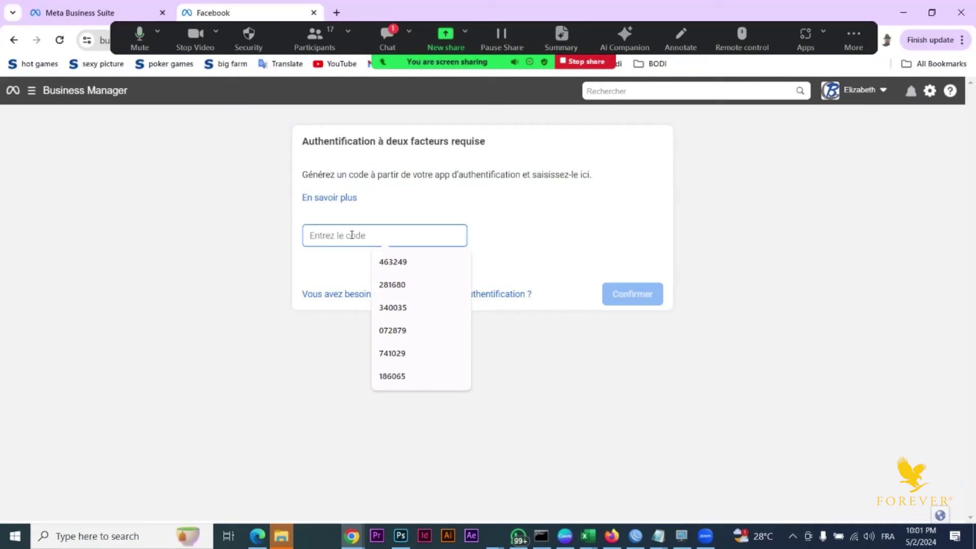
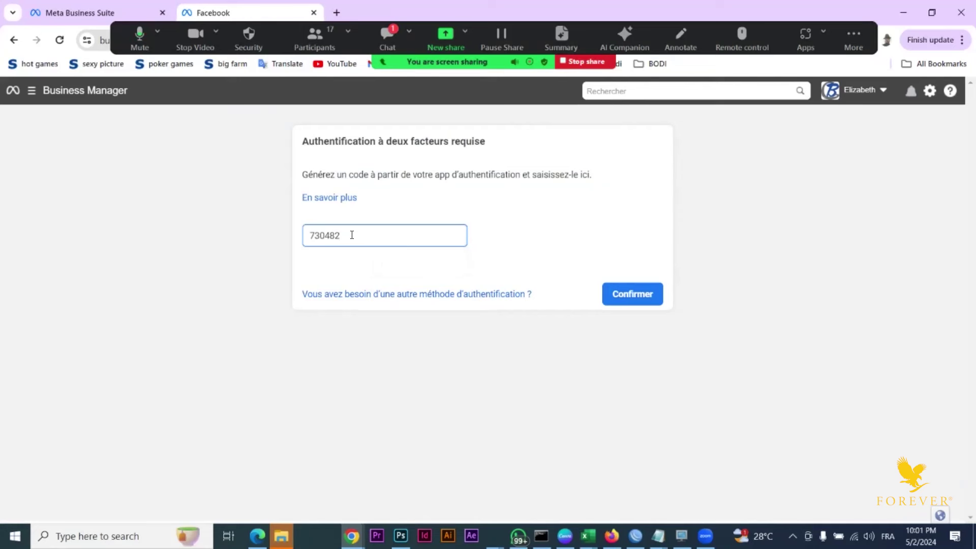
Confirm the two-factor code, view the three Pages under Comptes, then go back
left_click(620, 298)
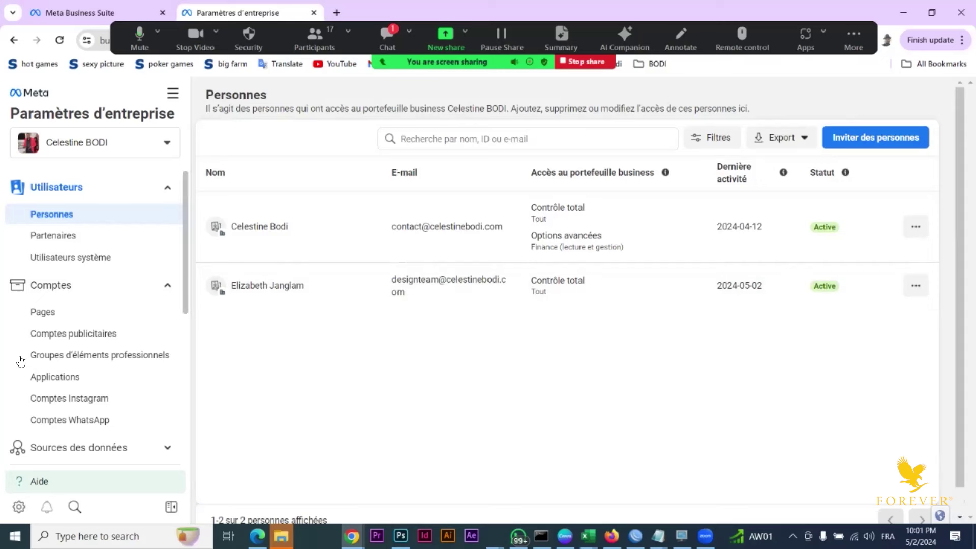
left_click(85, 312)
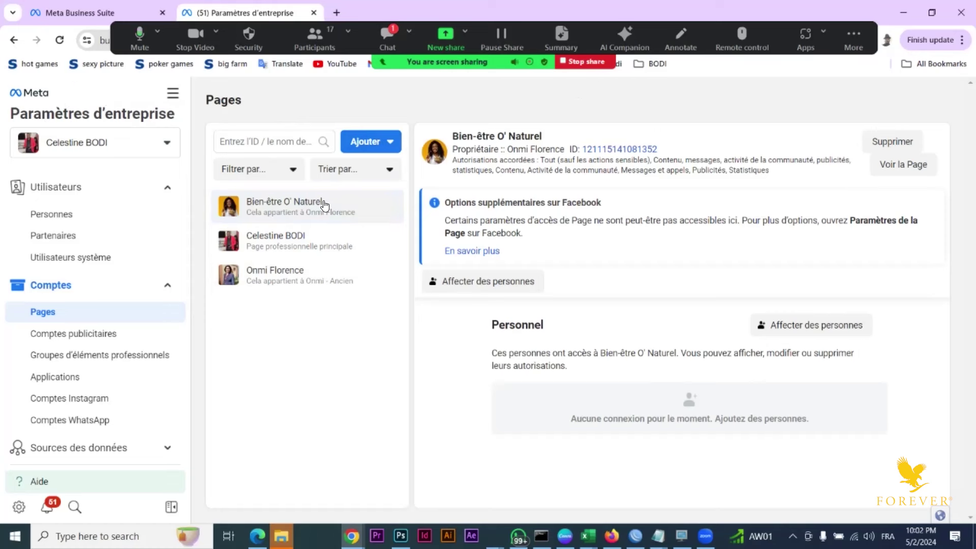
left_click(13, 40)
Return to Business Support Home and open the switcher listing four business portfolios
left_click(14, 40)
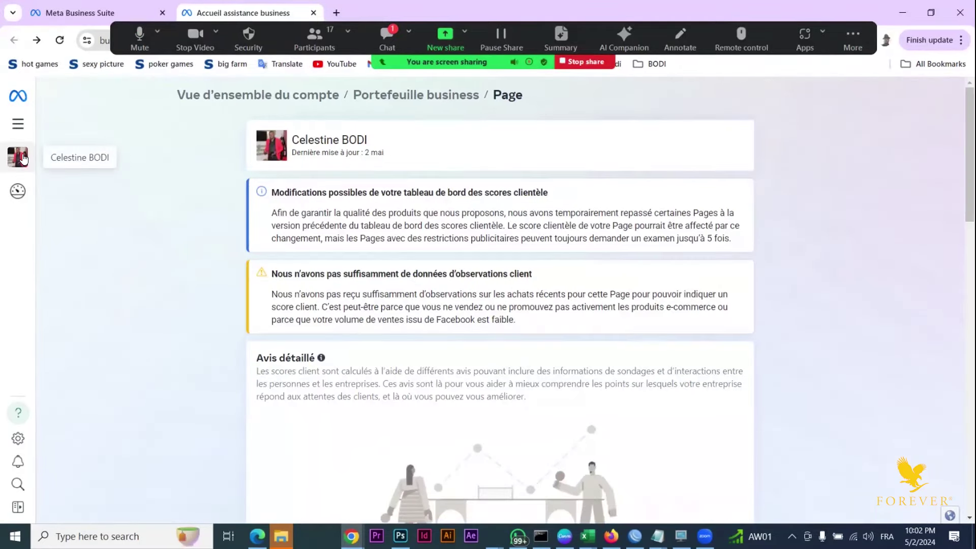
left_click(19, 159)
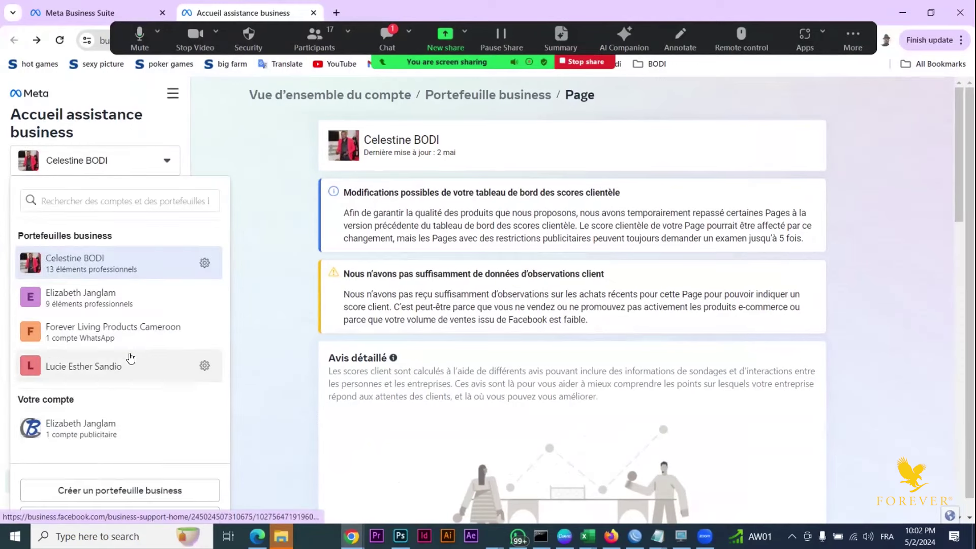
scroll(150, 313, "down", 1)
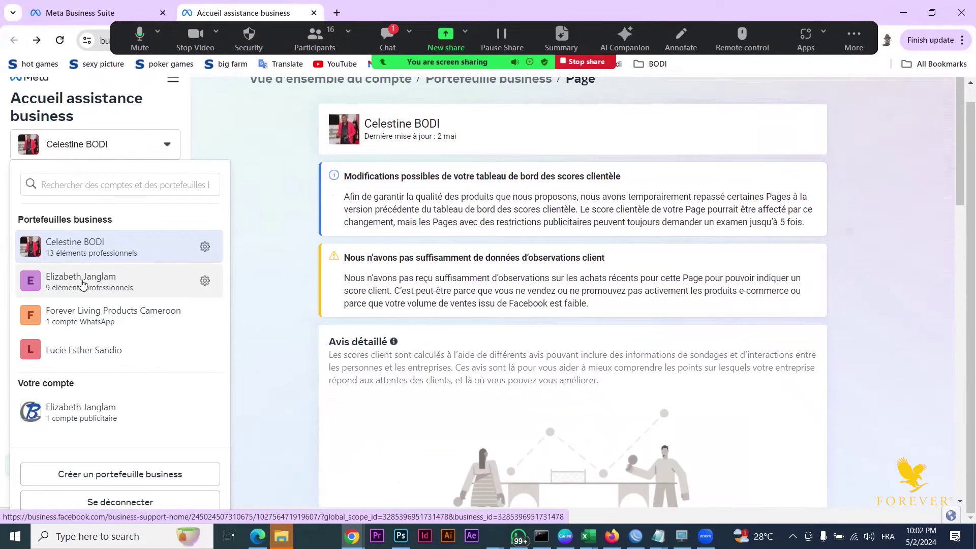
Switch to the second business portfolio and scroll through its overview
left_click(81, 284)
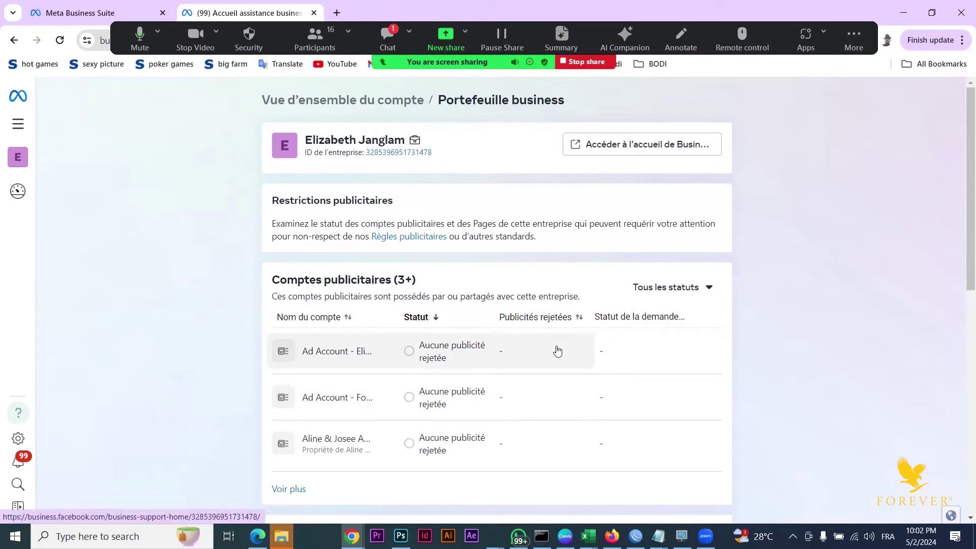
scroll(556, 350, "down", 1)
scroll(557, 350, "up", 1)
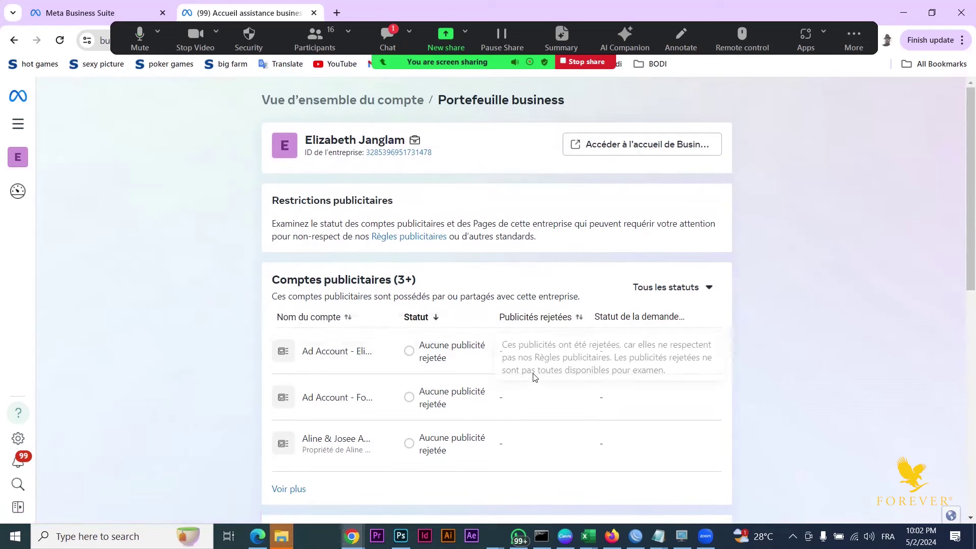
scroll(649, 349, "down", 3)
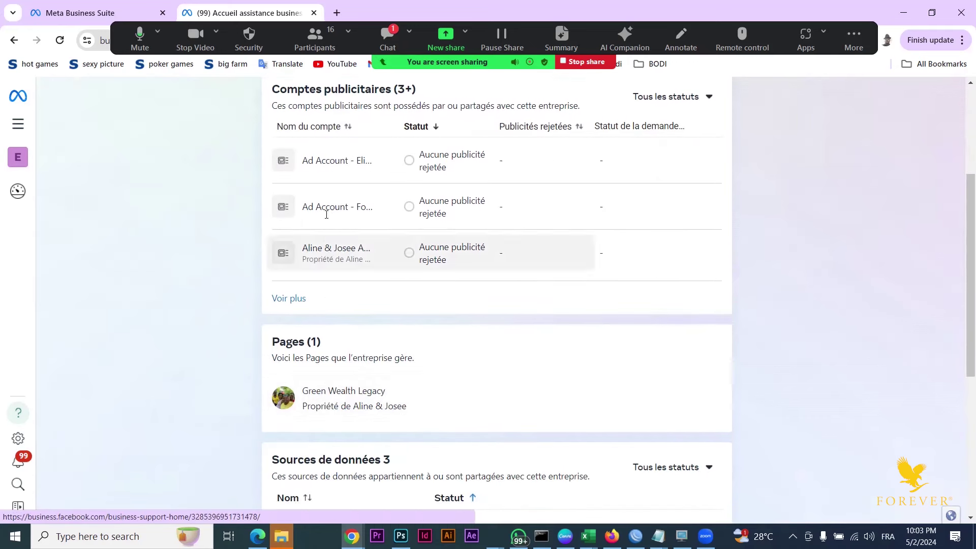
Expand Comptes publicitaires with 'Voir plus' to show all five ad accounts, then review the sections
left_click(293, 300)
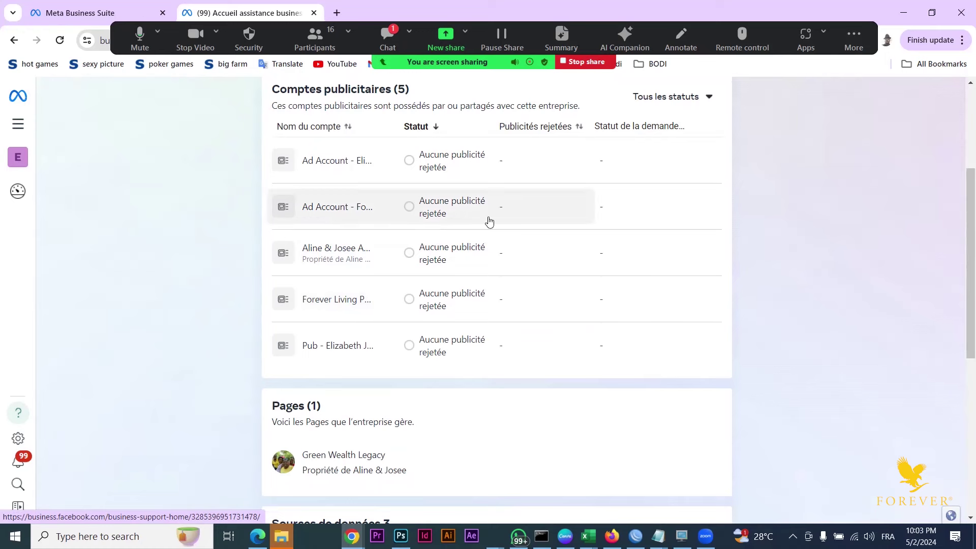
scroll(489, 221, "down", 2)
scroll(312, 322, "up", 3)
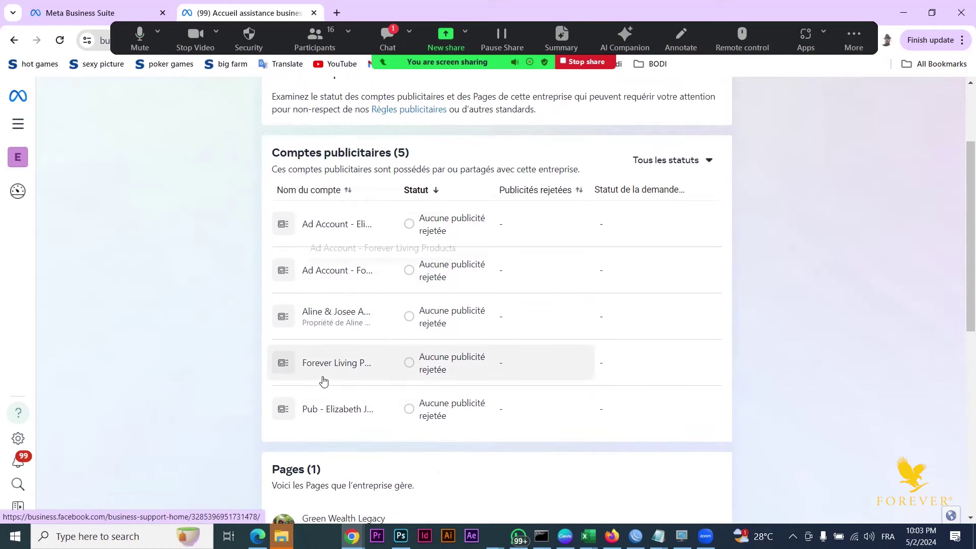
scroll(351, 351, "down", 5)
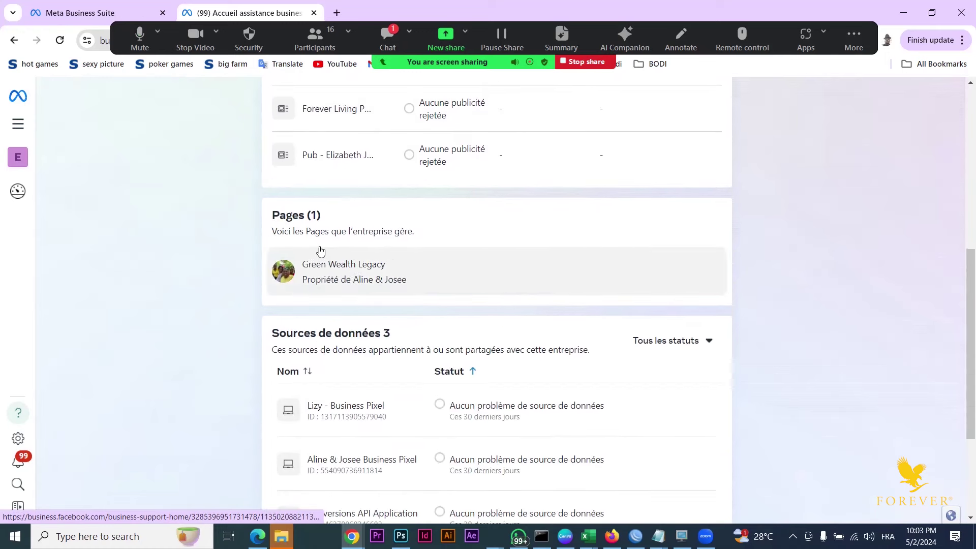
scroll(341, 282, "down", 3)
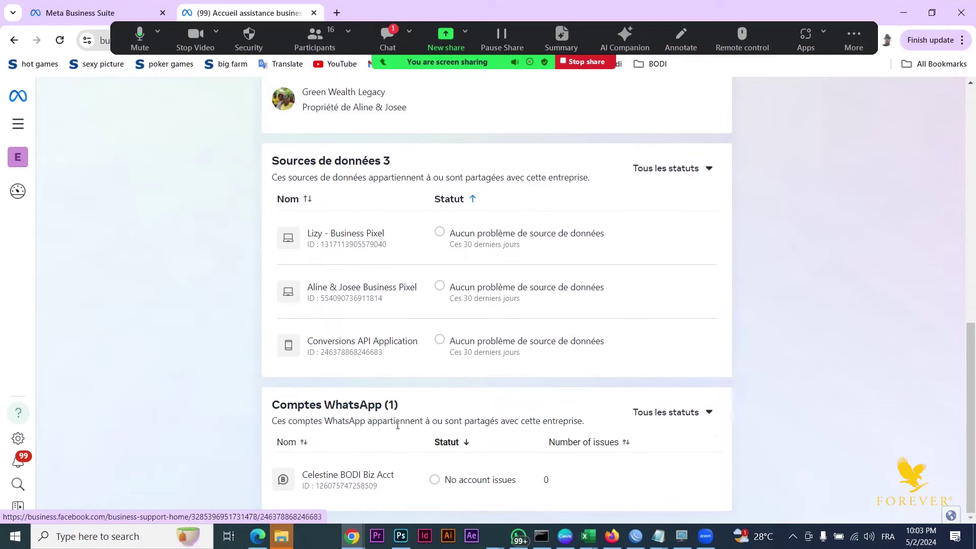
scroll(424, 413, "up", 2)
scroll(424, 414, "up", 8)
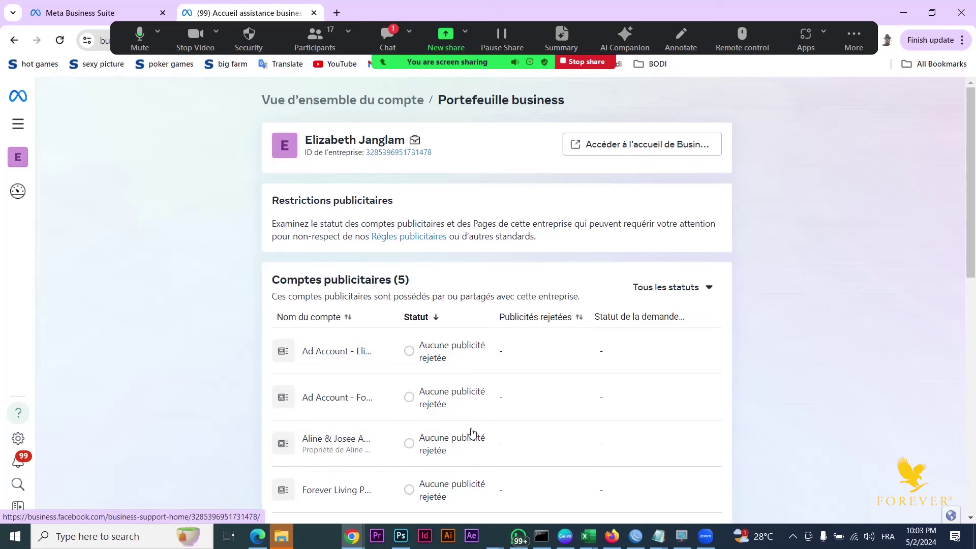
left_click(351, 354)
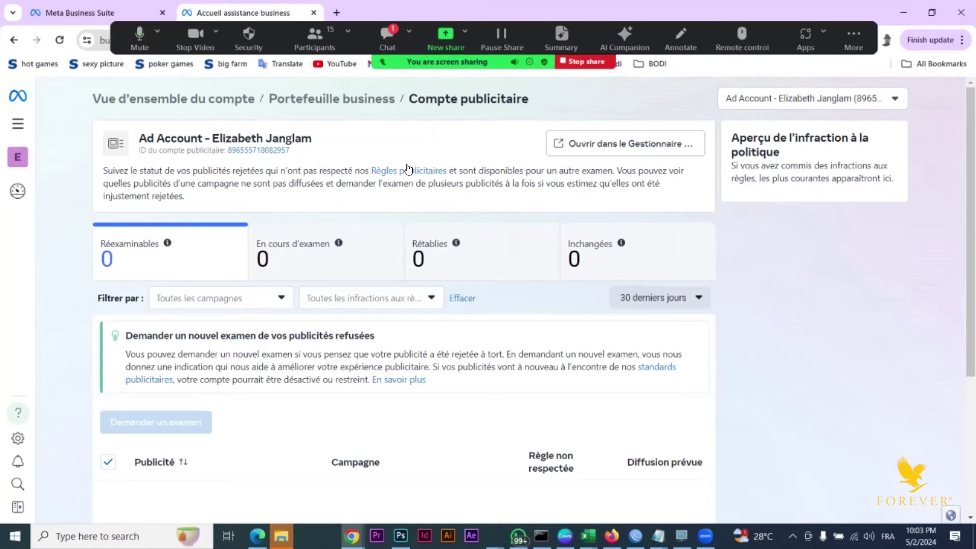
scroll(567, 279, "down", 4)
scroll(568, 279, "up", 4)
left_click(12, 40)
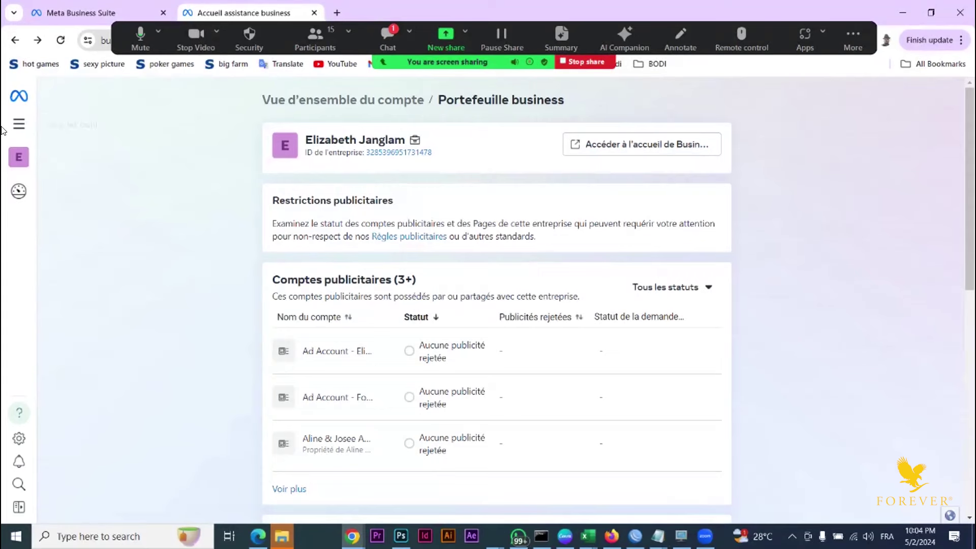
Dismiss the portfolio list without switching, then open the Forever Living Products ad account's review page
mouse_move(55, 118)
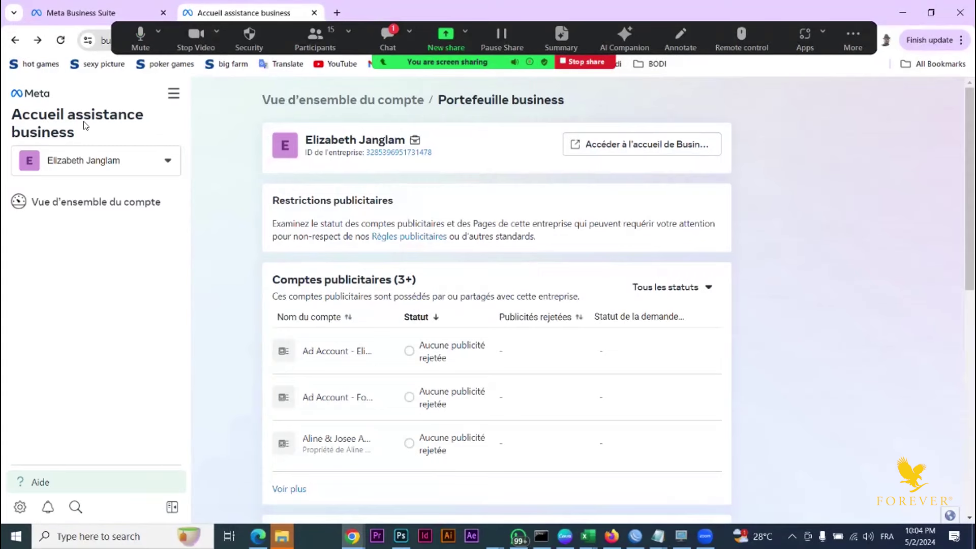
left_click(170, 159)
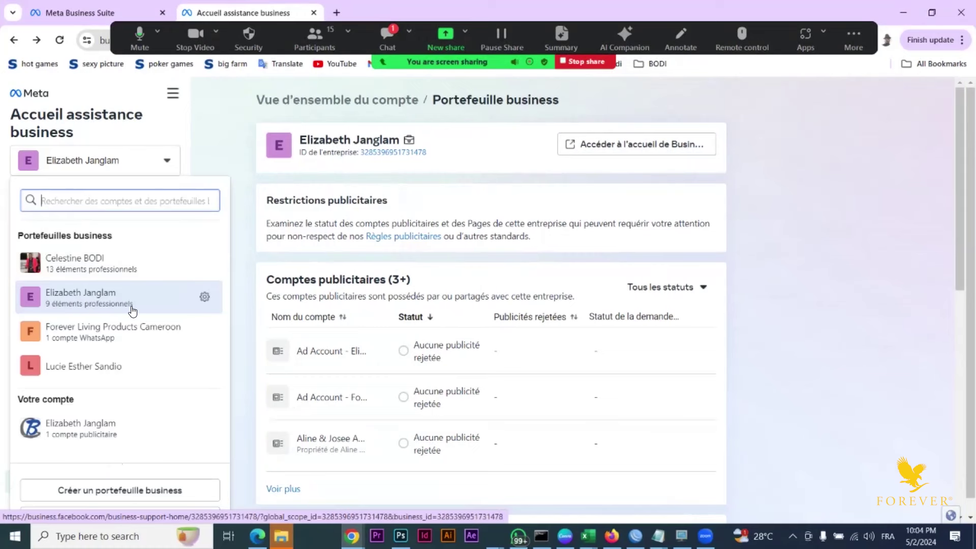
left_click(579, 403)
scroll(437, 356, "down", 3)
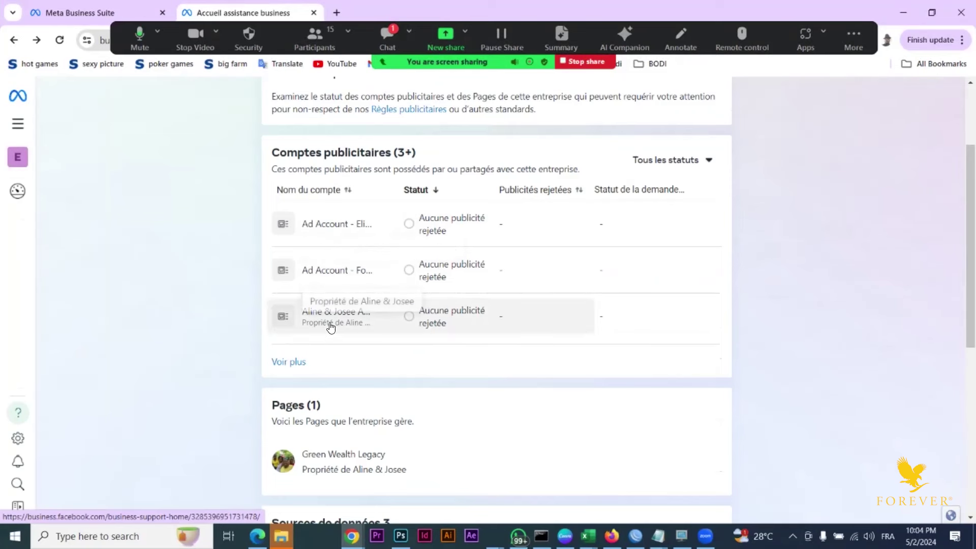
left_click(317, 275)
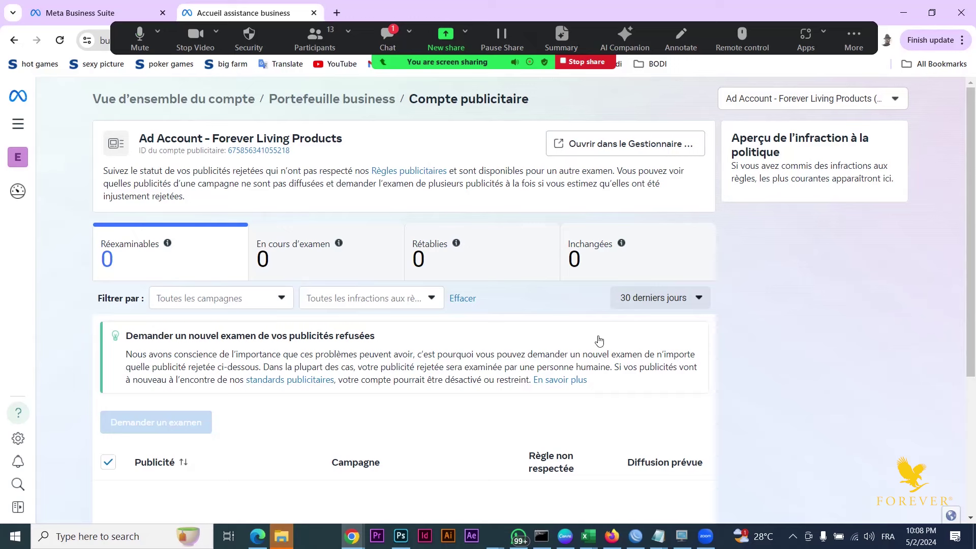
Show the meeting participants list from the Zoom toolbar
left_click(308, 51)
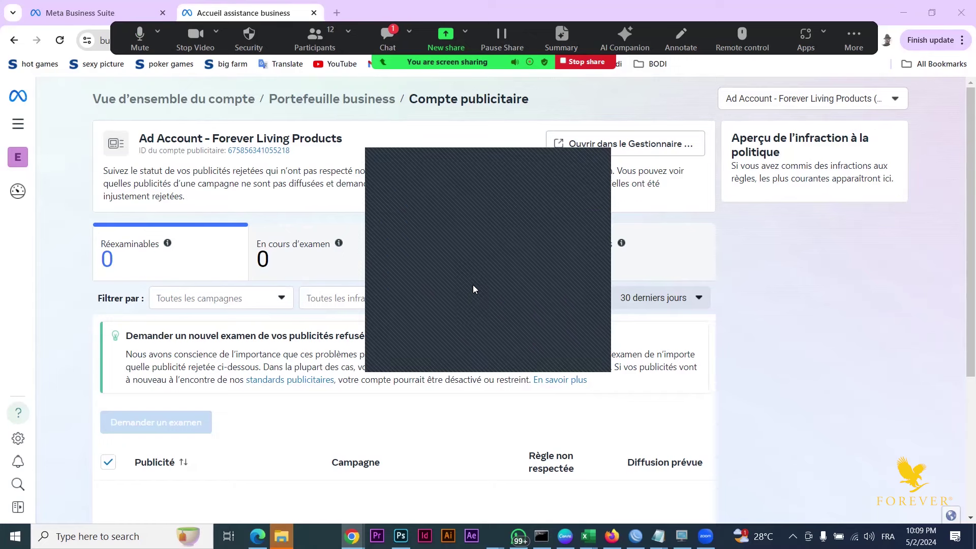
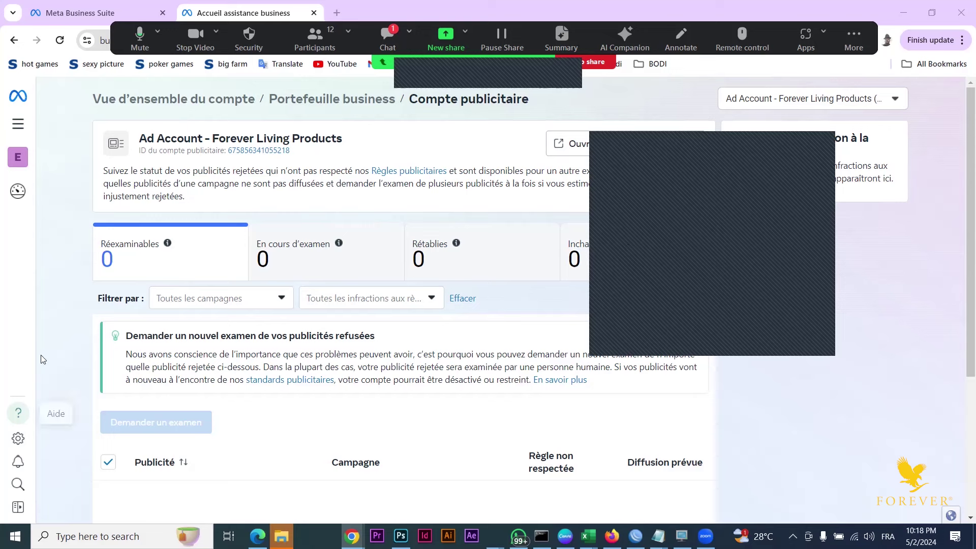
Close the 'Accueil assistance business' tab and open 'Tous les outils' from the sidebar
mouse_move(127, 253)
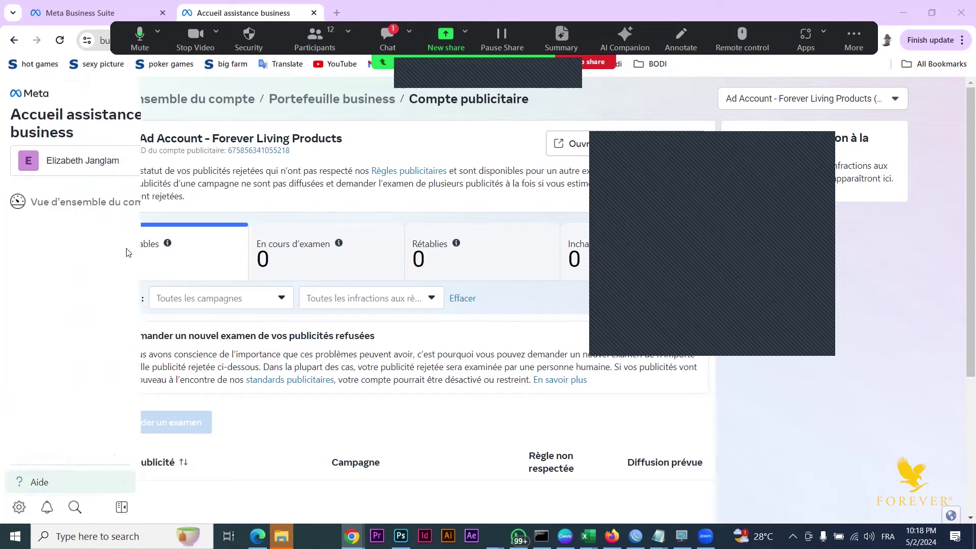
left_click(314, 12)
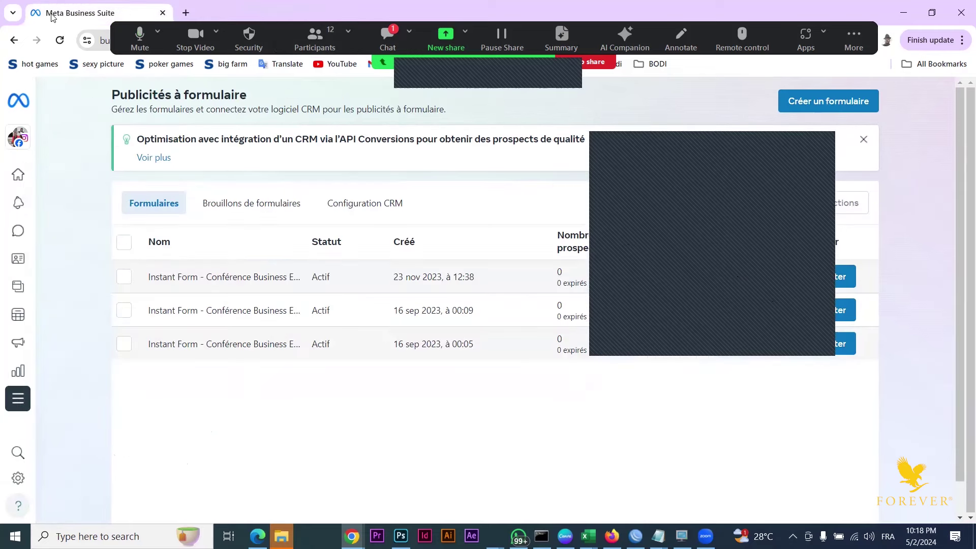
mouse_move(51, 124)
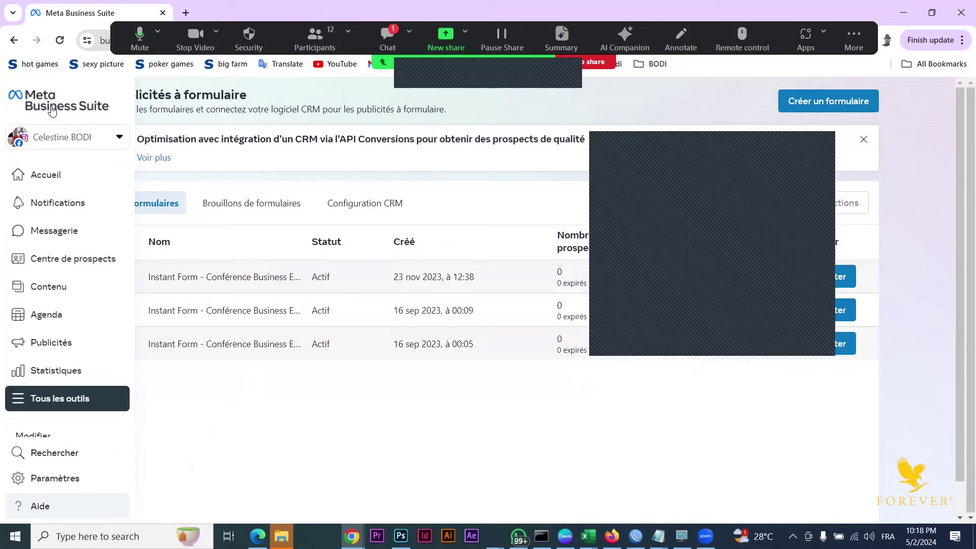
left_click(22, 395)
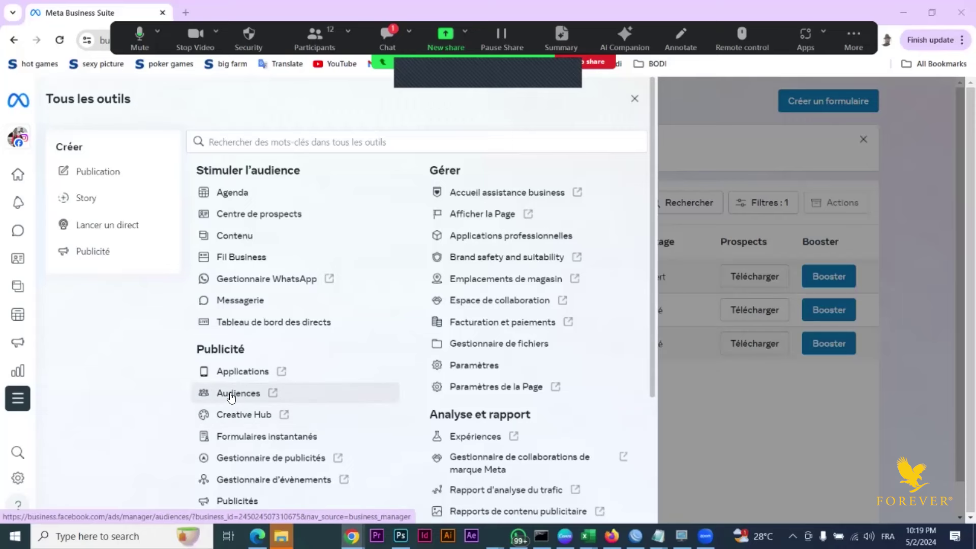
Open Audiences under Publicité and dismiss the ad account news panel to view the saved audiences
left_click(246, 398)
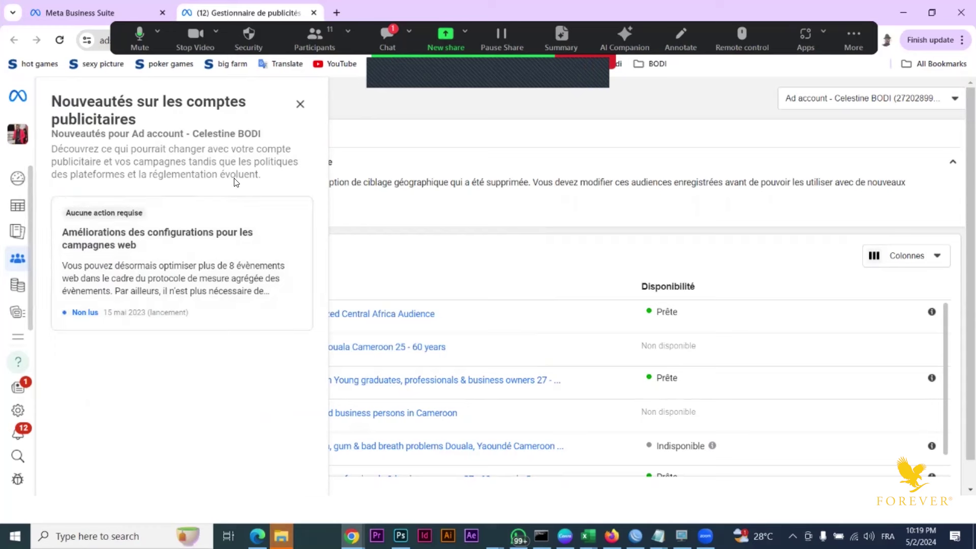
left_click(300, 104)
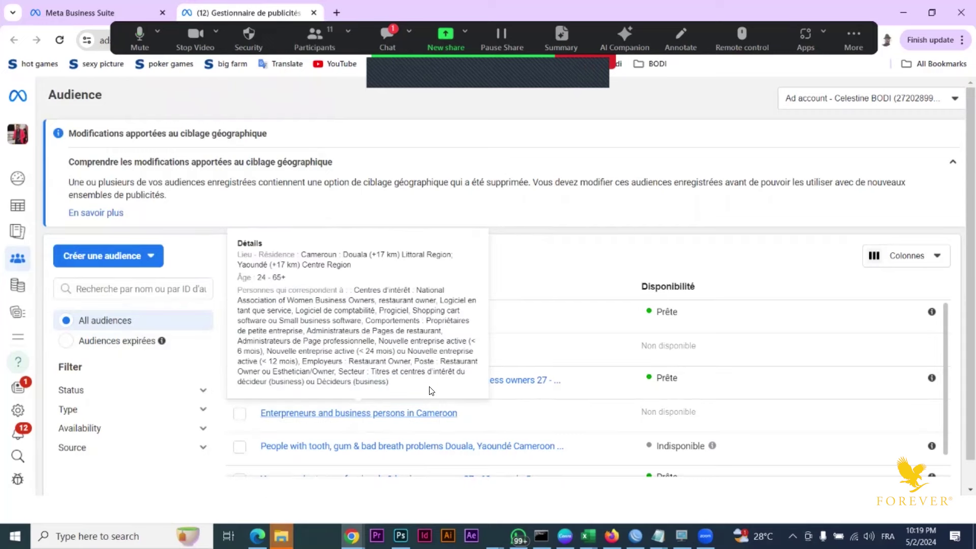
scroll(486, 335, "down", 1)
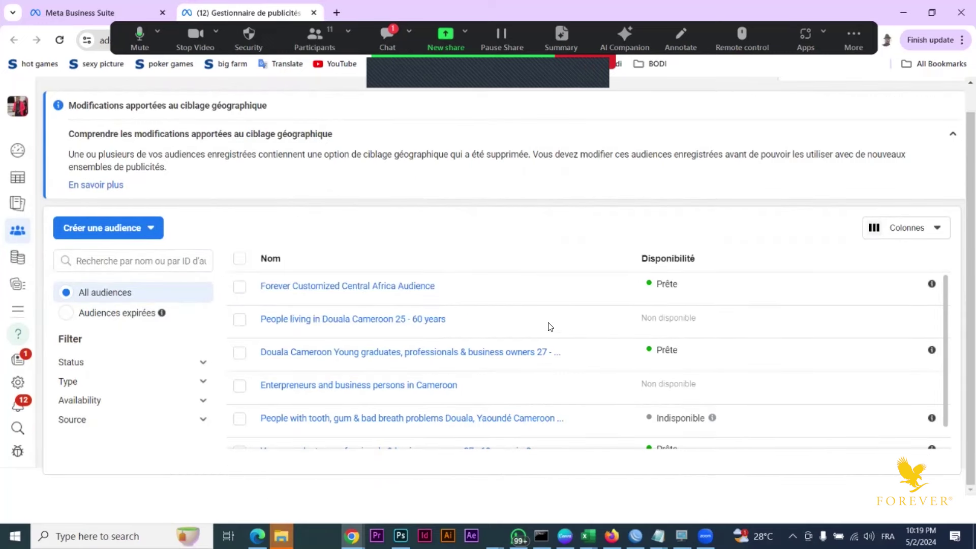
scroll(550, 325, "down", 1)
scroll(552, 336, "up", 2)
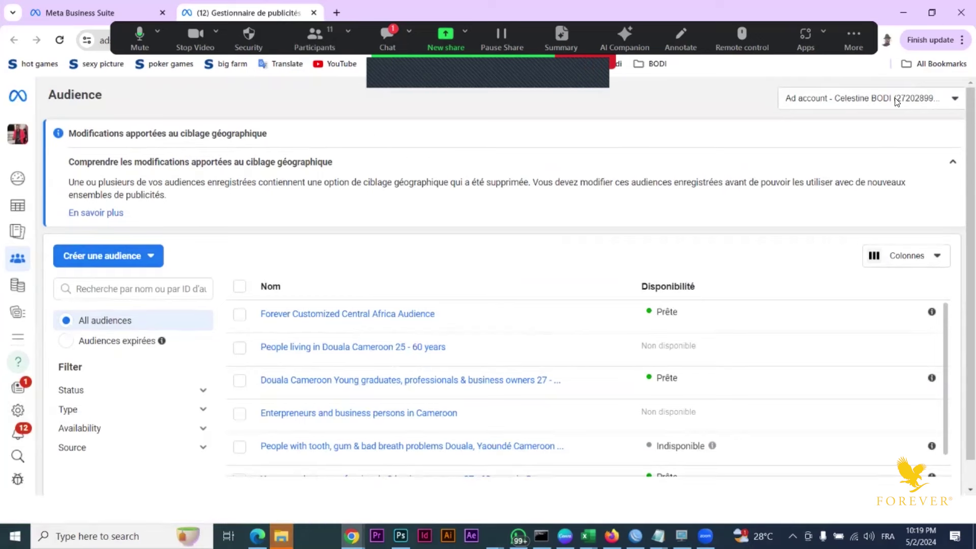
mouse_move(287, 417)
mouse_move(325, 341)
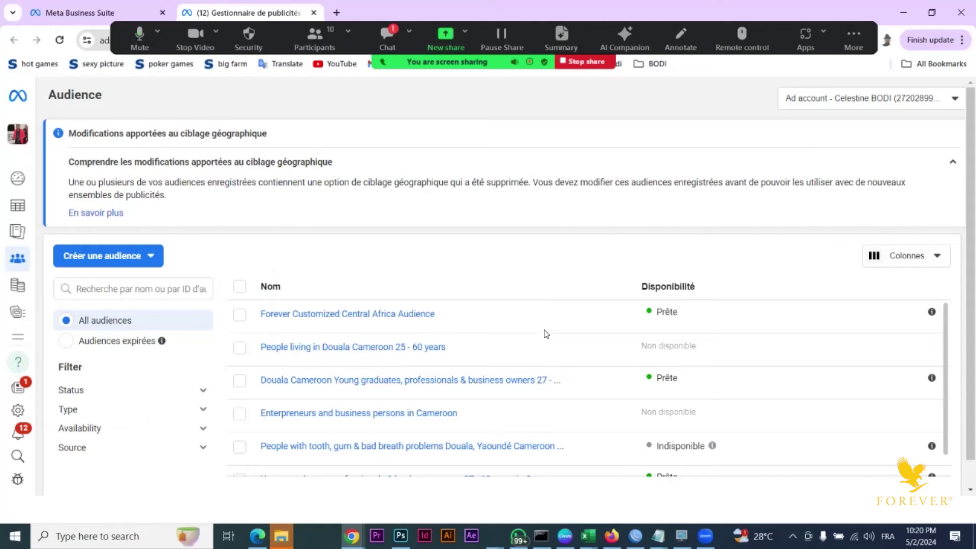
mouse_move(386, 413)
scroll(314, 372, "down", 3)
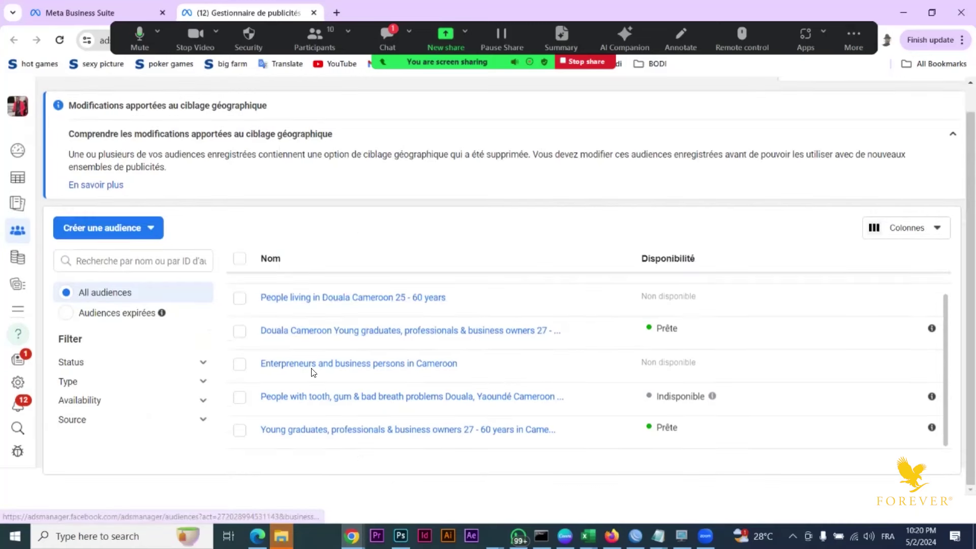
mouse_move(373, 394)
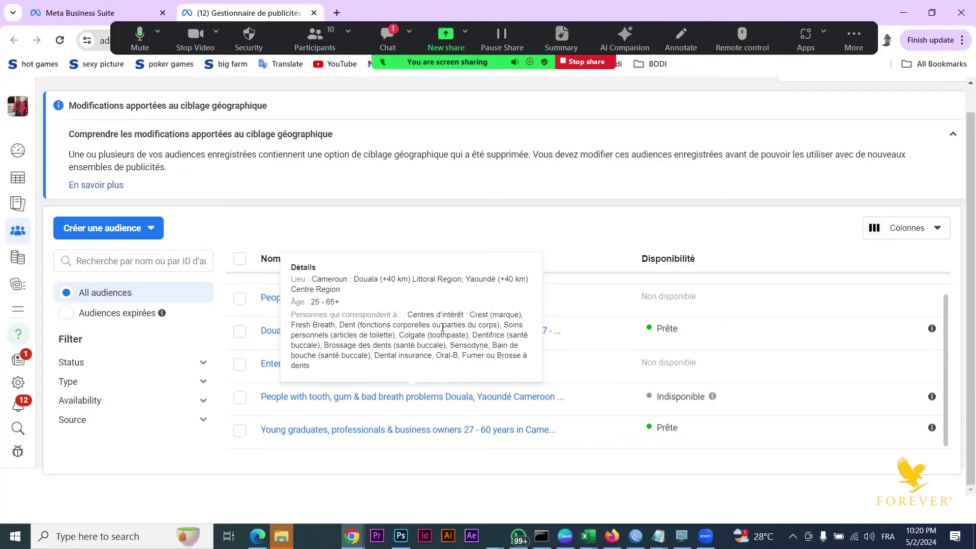
Choose 'Créer une audience' then 'Audience personnalisée' to reach the audience source chooser
left_click(153, 231)
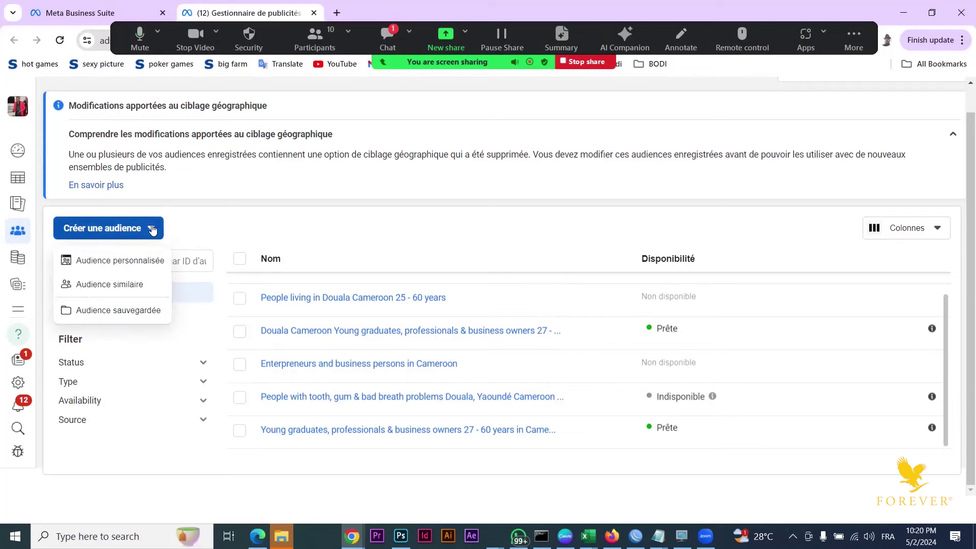
left_click(127, 263)
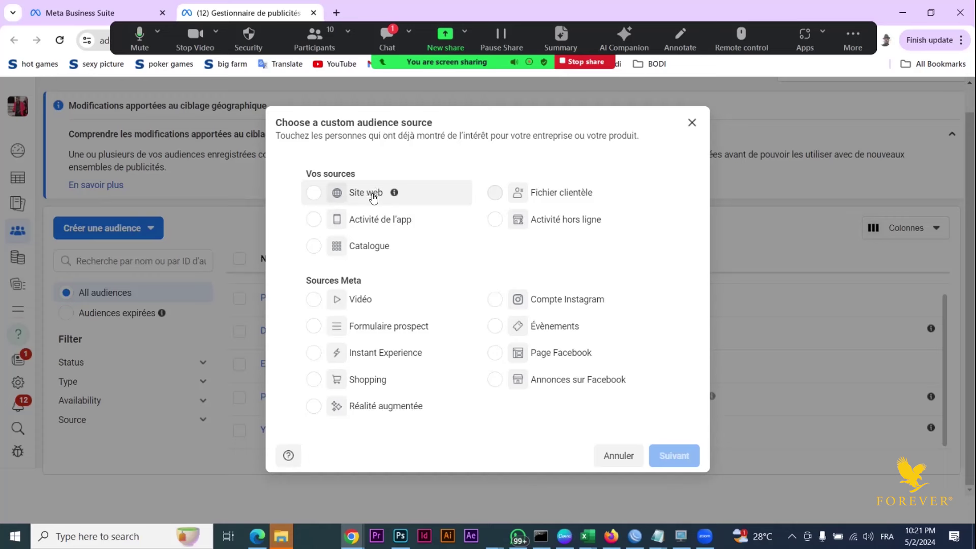
mouse_move(587, 193)
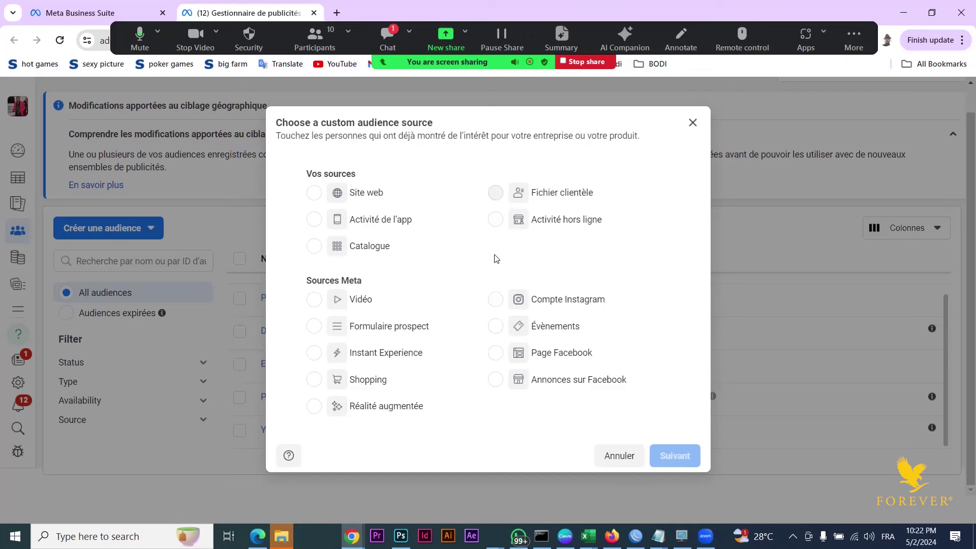
mouse_move(493, 194)
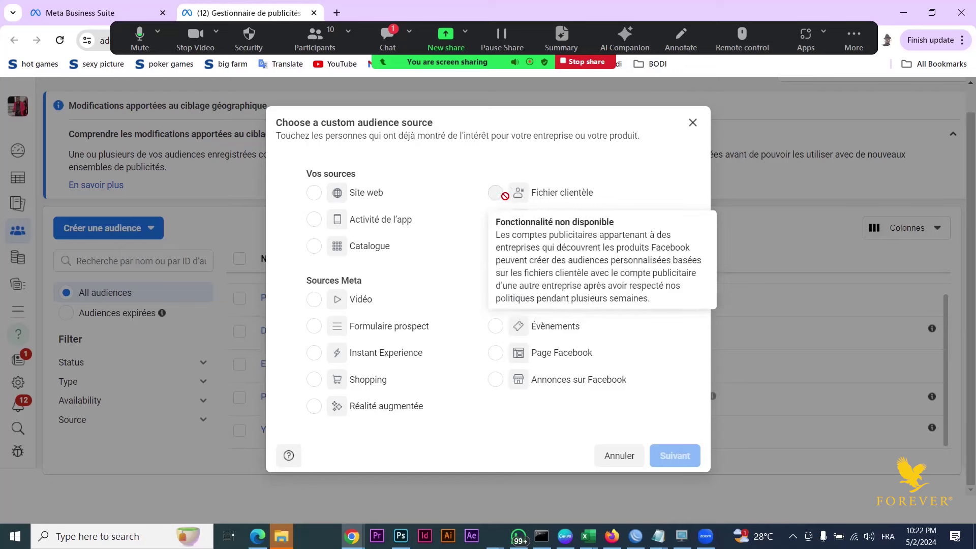
mouse_move(551, 217)
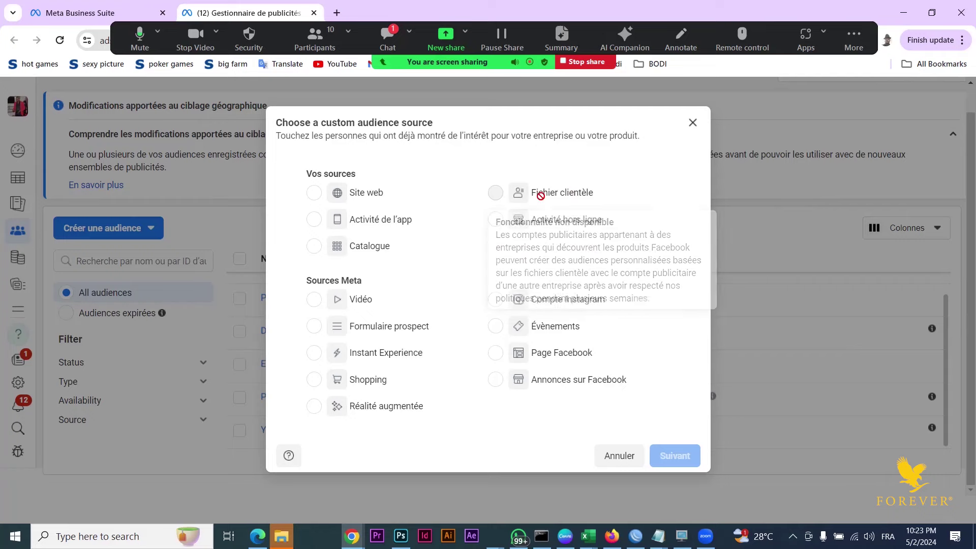
Close the source chooser and switch to another ad account via 'Voir plus de comptes publicitaires'
left_click(693, 123)
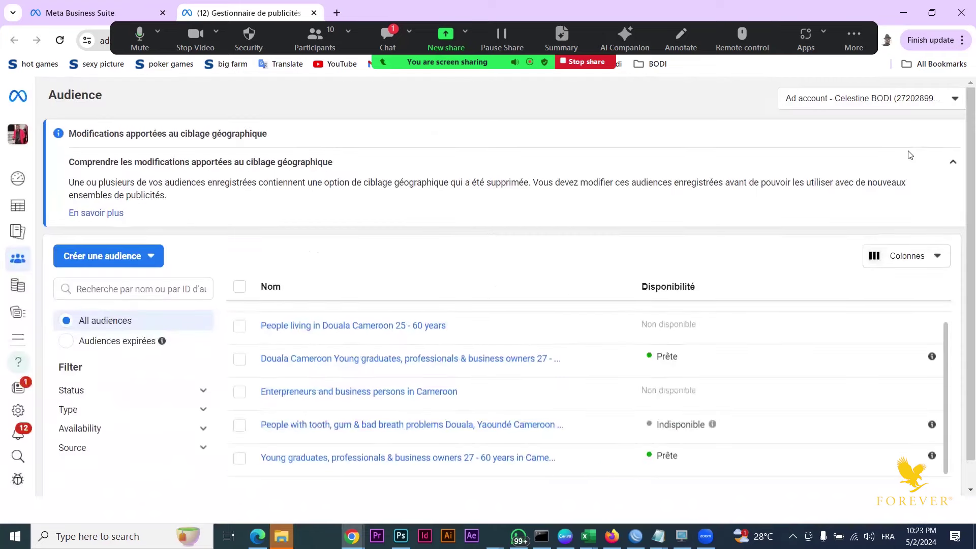
left_click(949, 101)
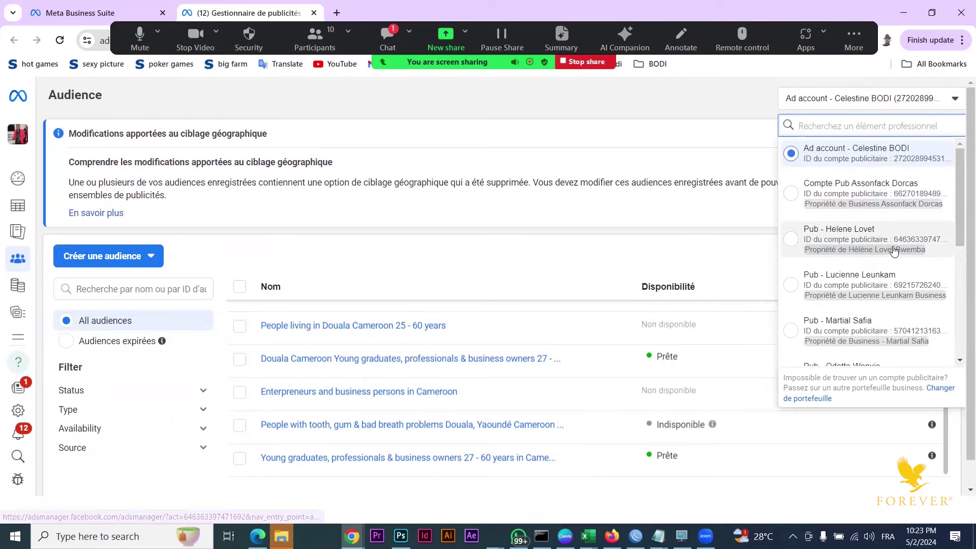
scroll(893, 250, "down", 4)
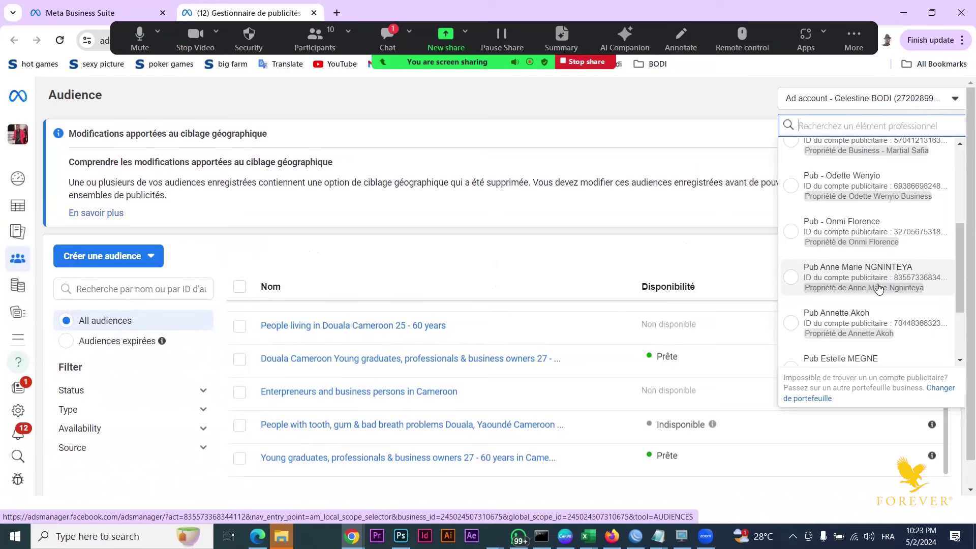
scroll(884, 304, "down", 2)
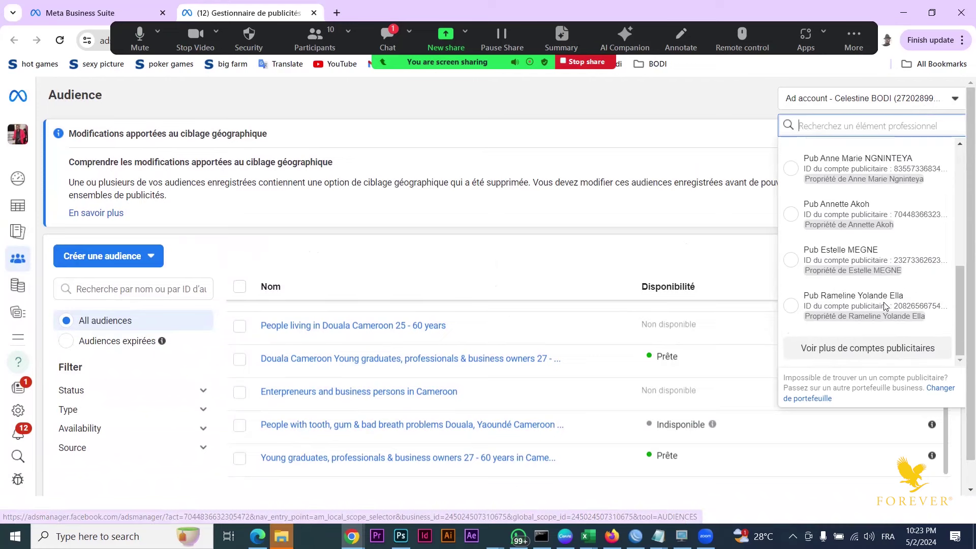
left_click(881, 346)
scroll(885, 307, "down", 2)
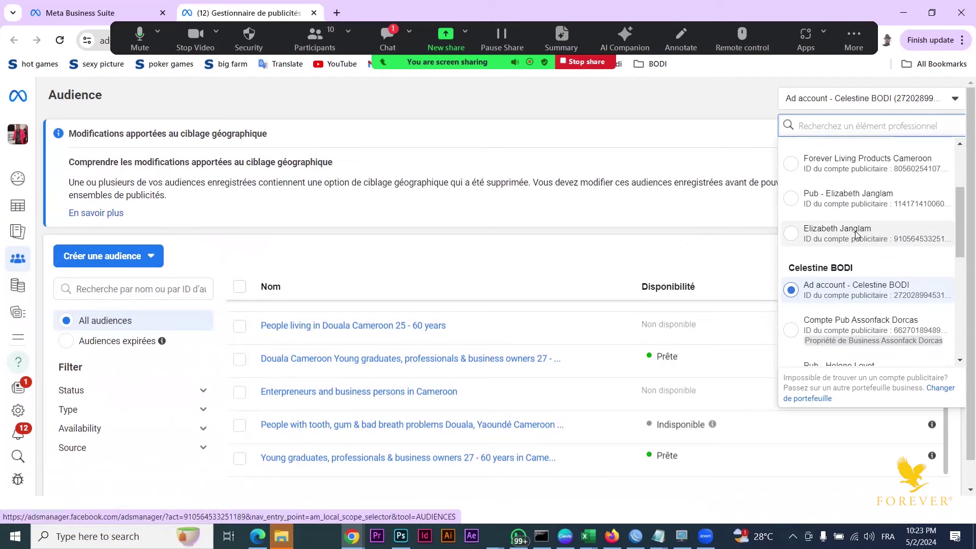
left_click(857, 235)
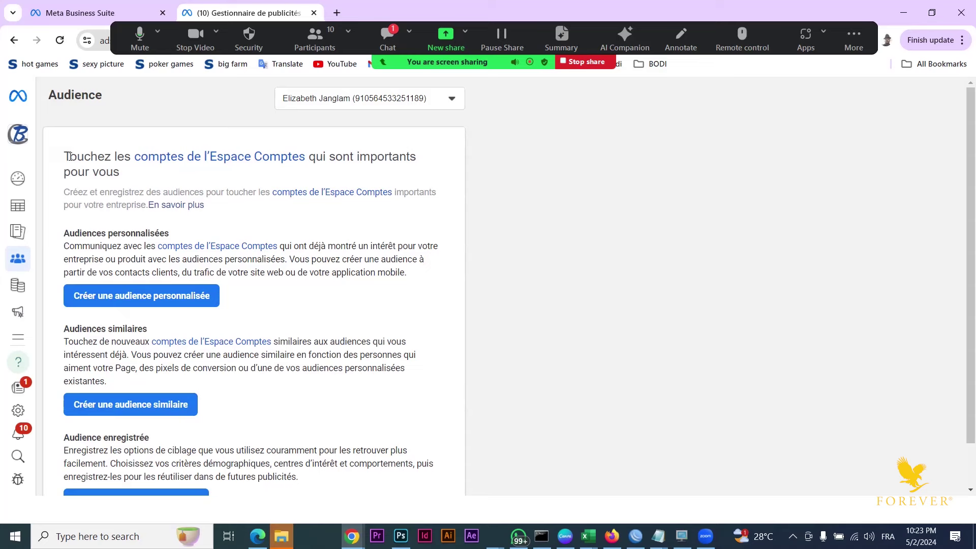
Start a custom audience with 'Fichier clientèle' as its source and continue with Suivant
scroll(323, 288, "down", 1)
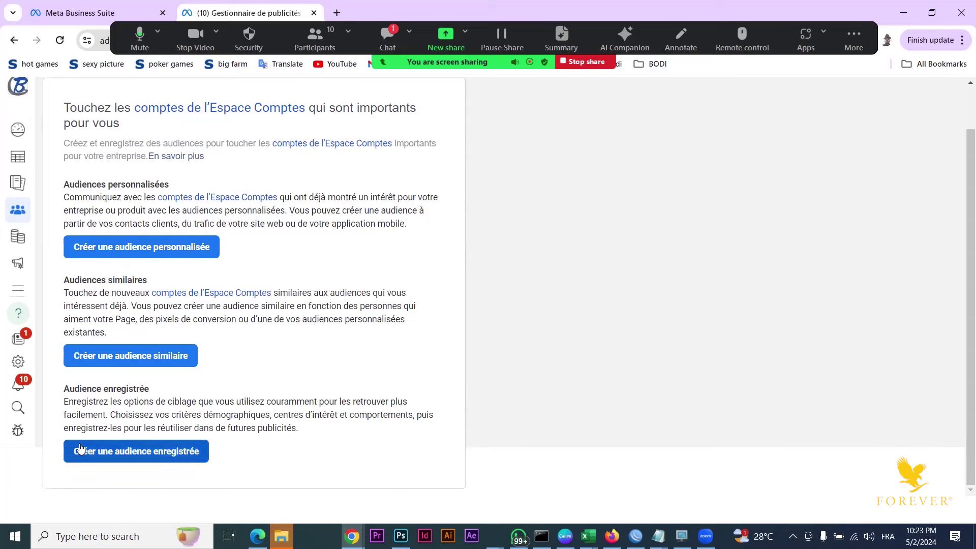
left_click(165, 247)
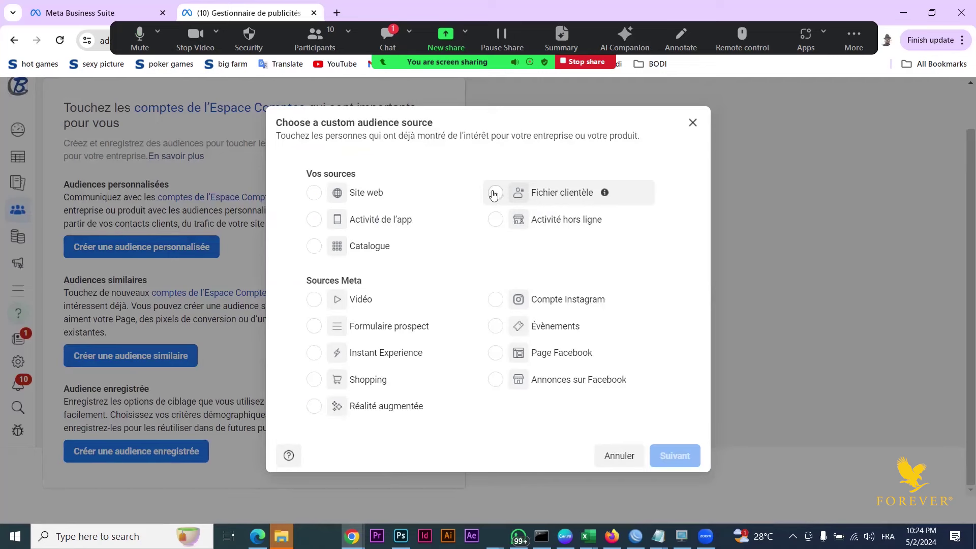
left_click(494, 194)
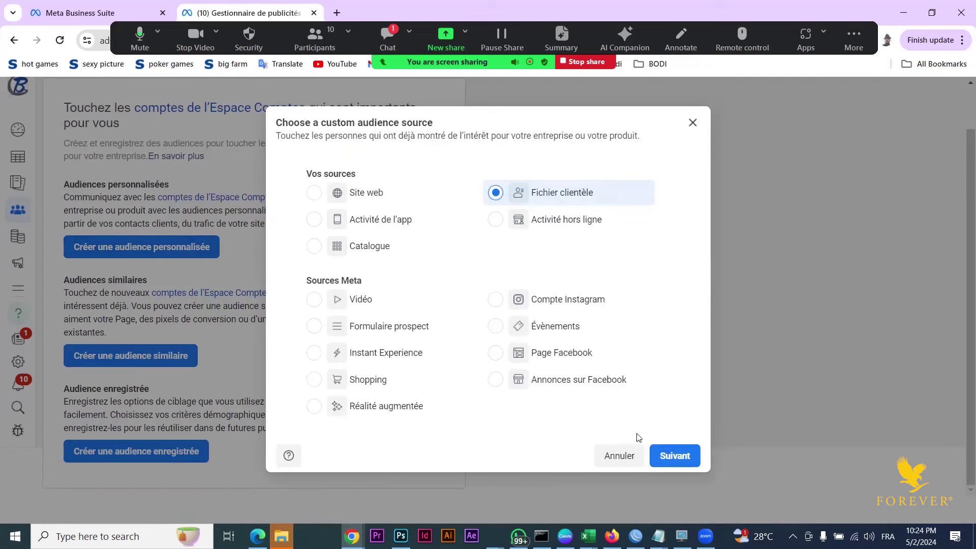
left_click(675, 456)
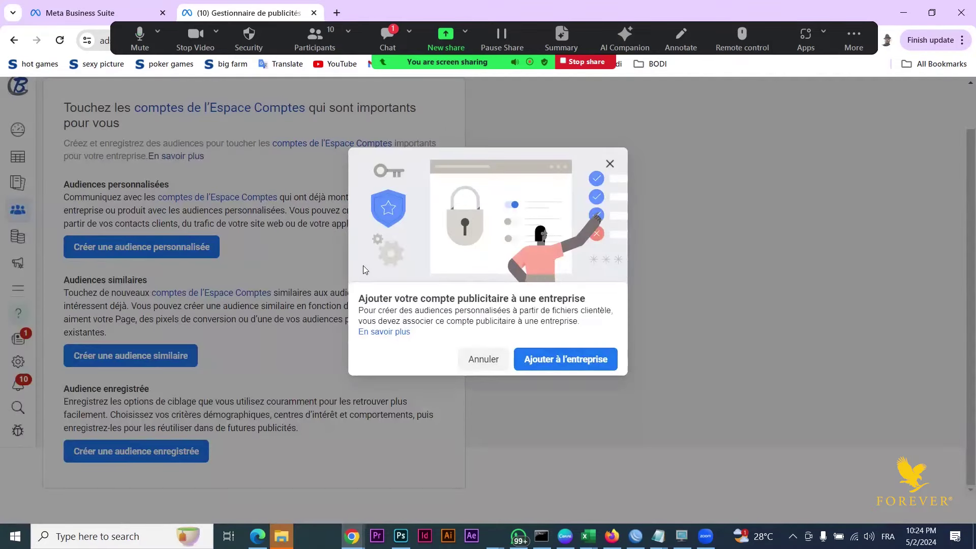
Add the ad account to the business of the same name and confirm
left_click(562, 358)
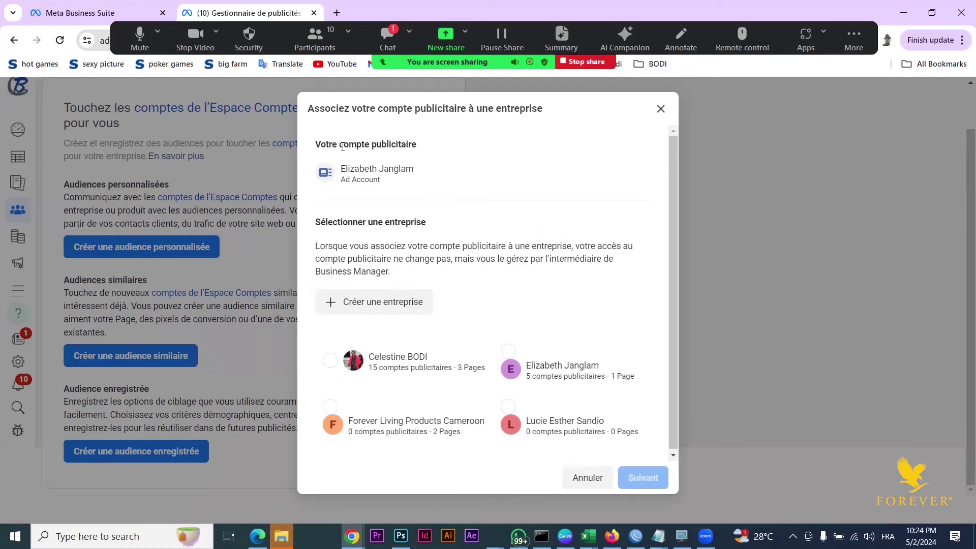
scroll(464, 320, "down", 1)
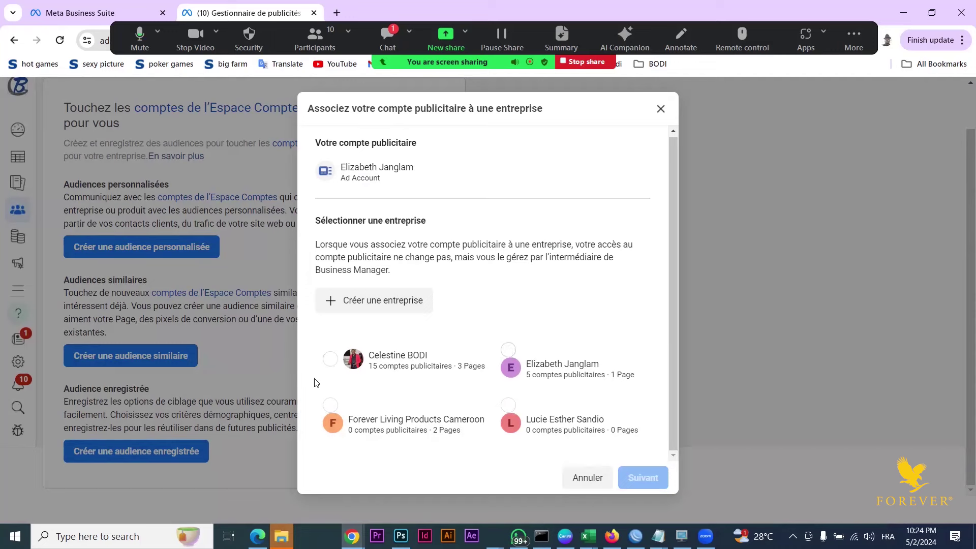
left_click(508, 350)
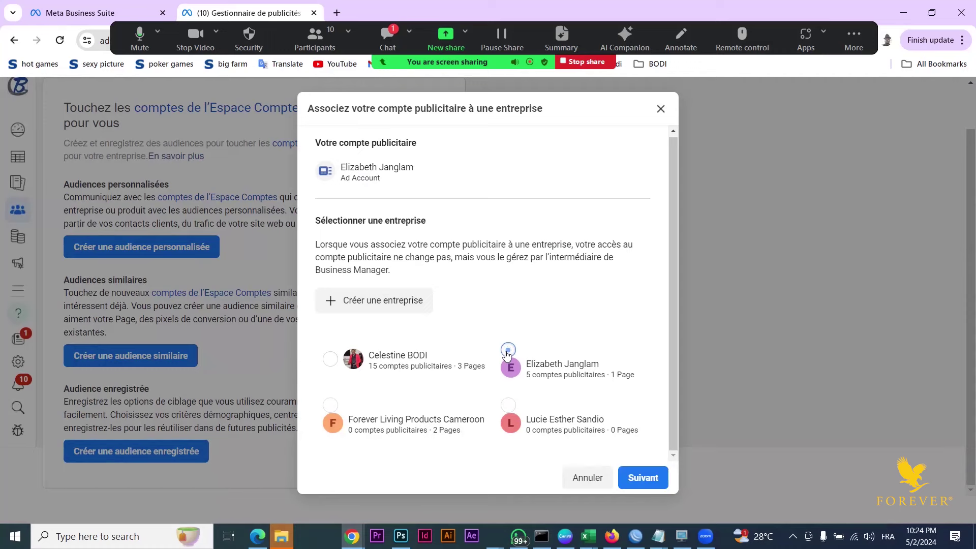
left_click(645, 479)
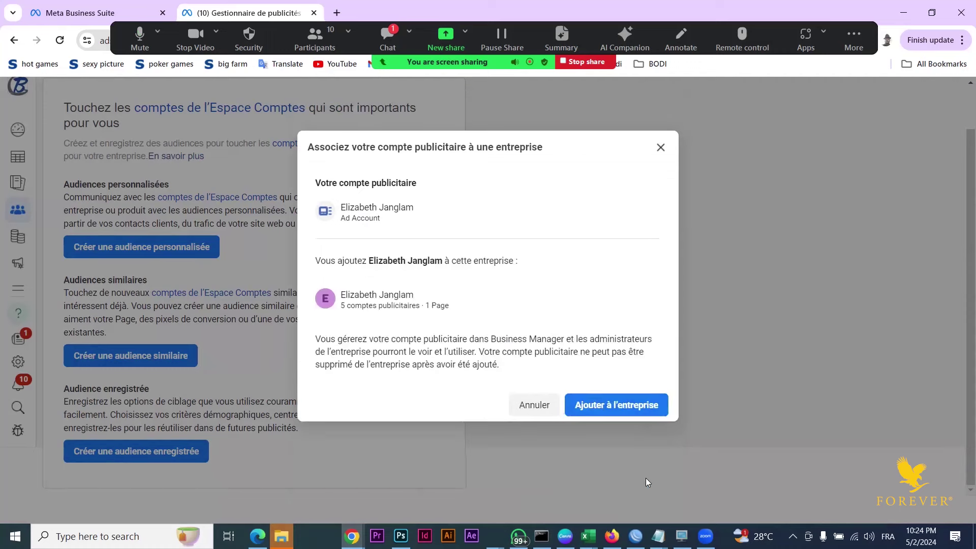
left_click(608, 408)
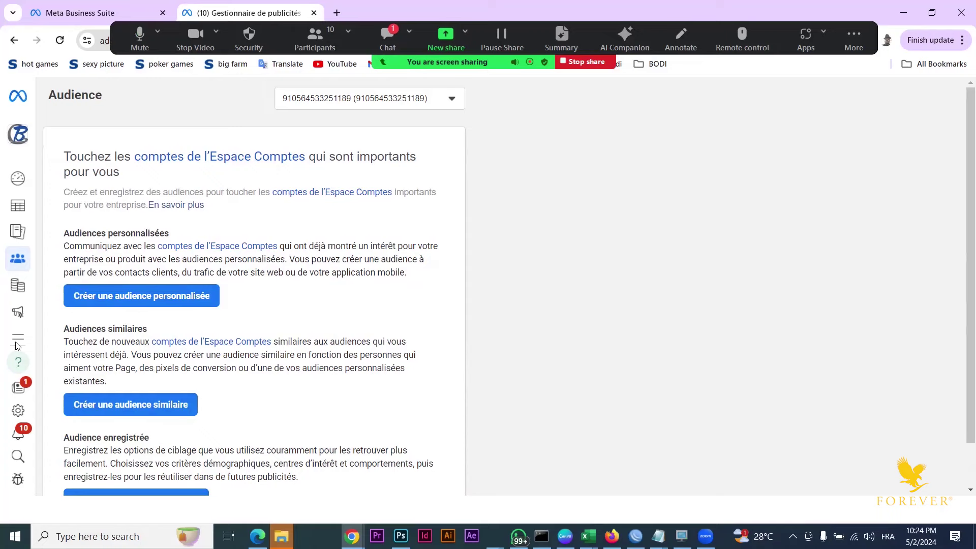
Start a customer-file custom audience, then close the file preparation wizard
left_click(177, 300)
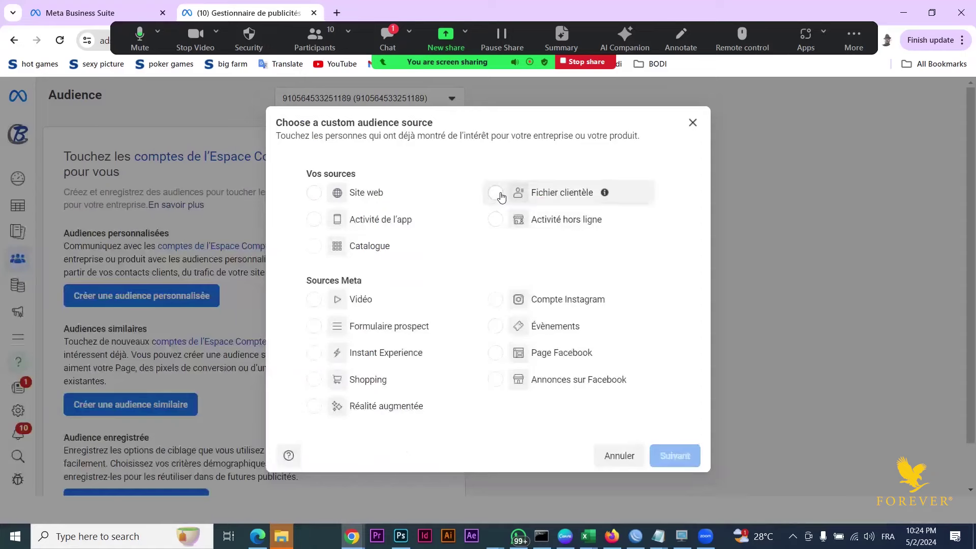
left_click(498, 195)
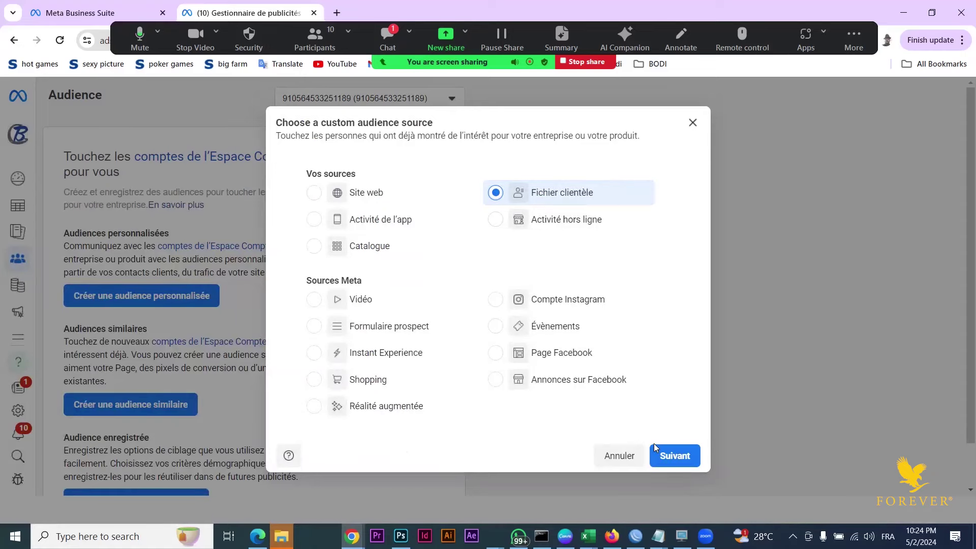
left_click(674, 456)
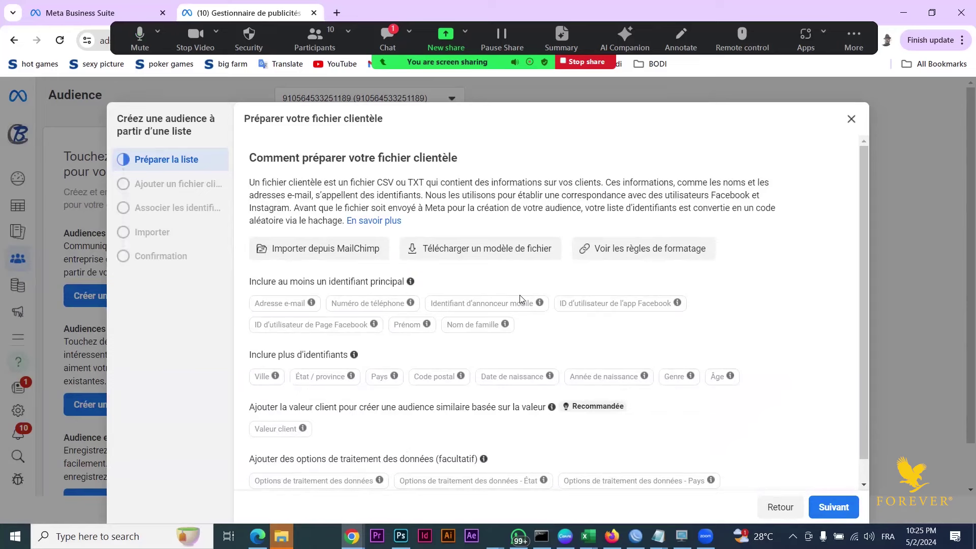
left_click(851, 118)
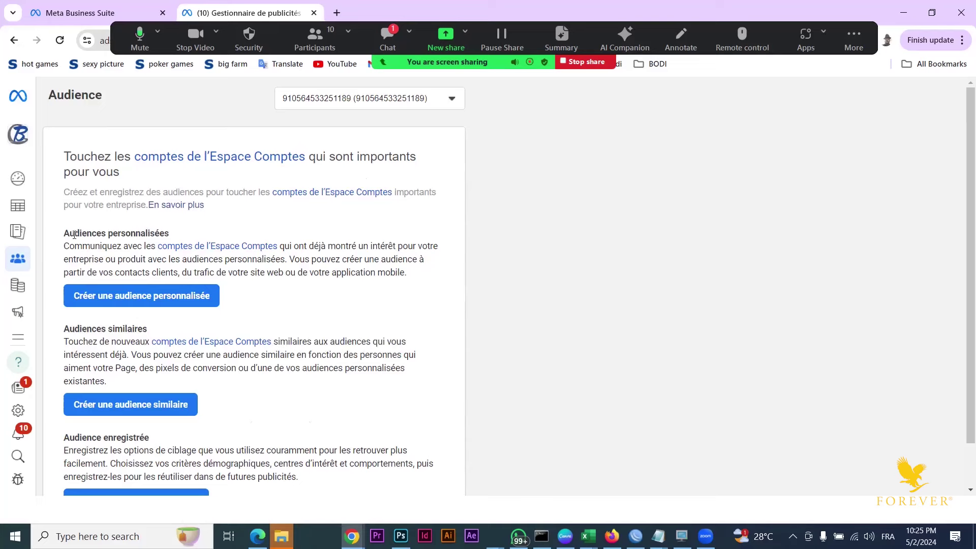
Restart the custom audience from 'Fichier clientèle' and reach 'Préparer votre fichier clientèle'
scroll(94, 335, "down", 1)
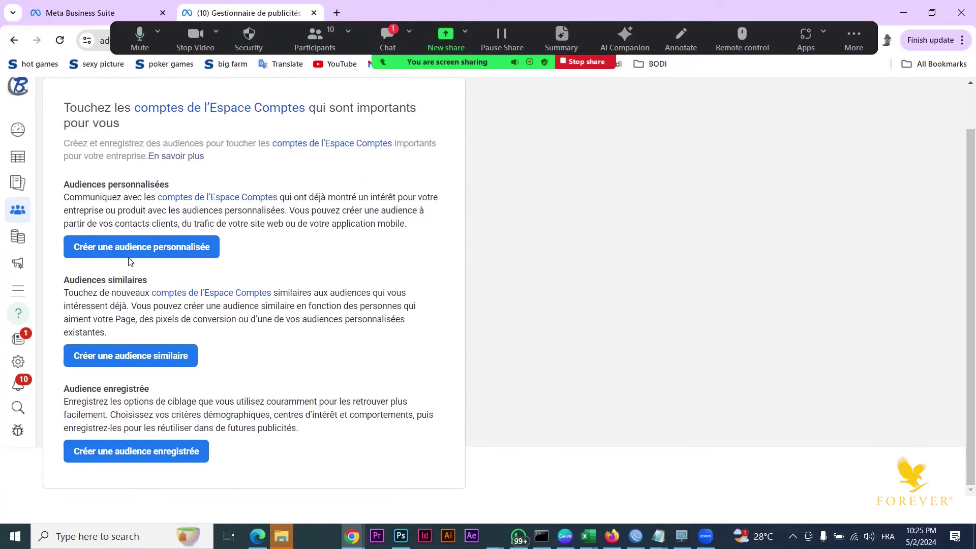
left_click(190, 249)
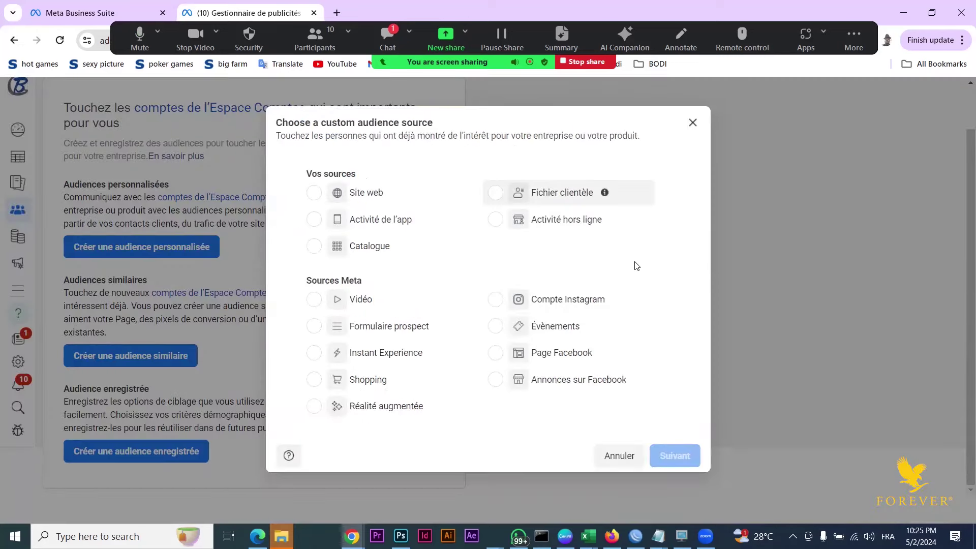
left_click(553, 196)
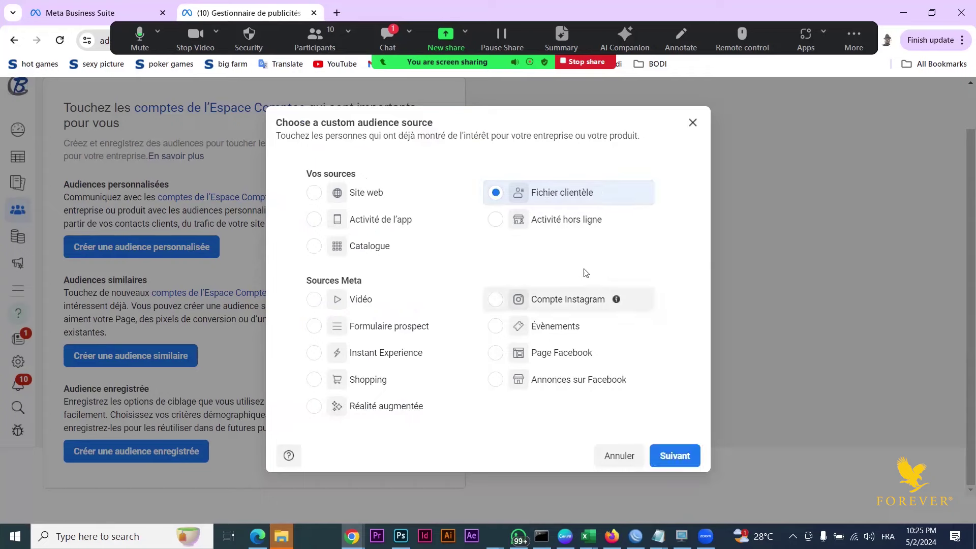
left_click(675, 455)
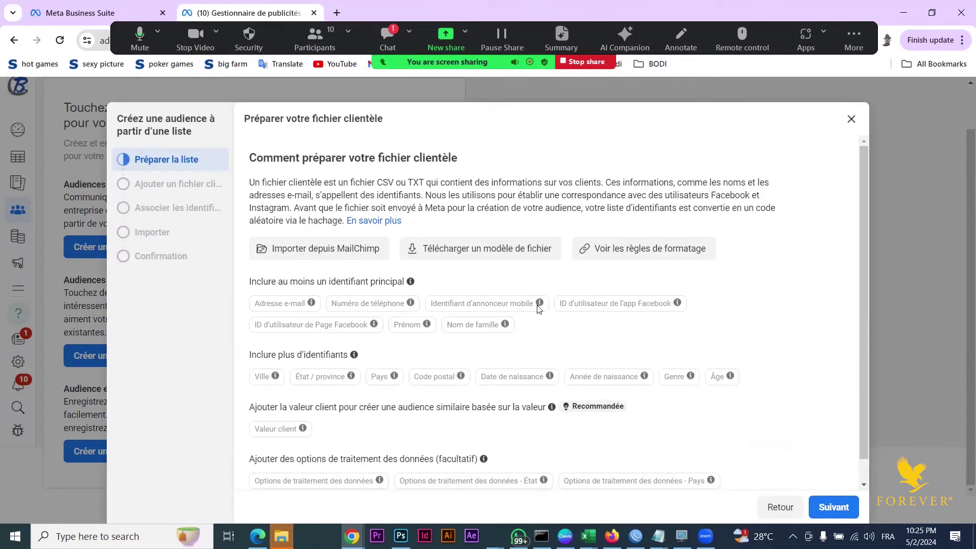
mouse_move(539, 308)
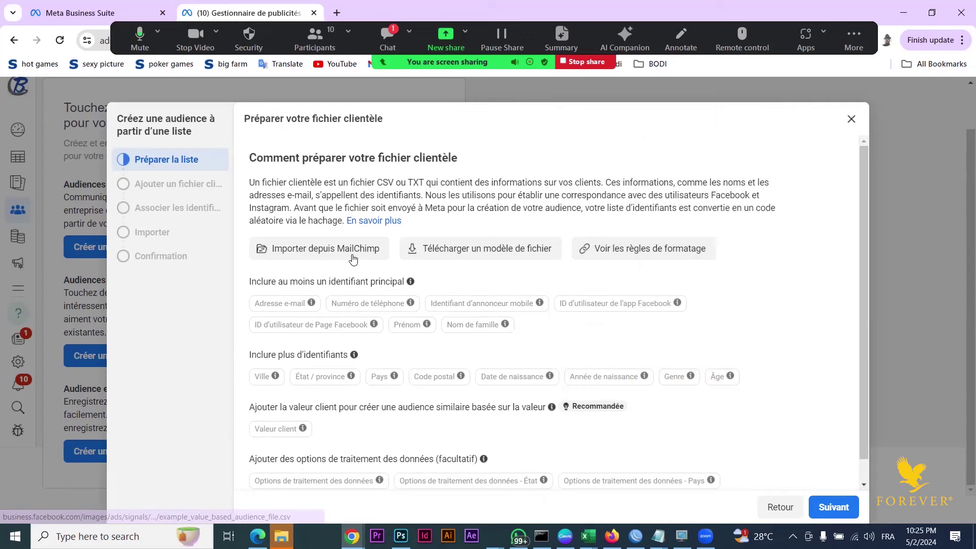
Download the sample customer file template CSV and show it in the Downloads folder
left_click(482, 254)
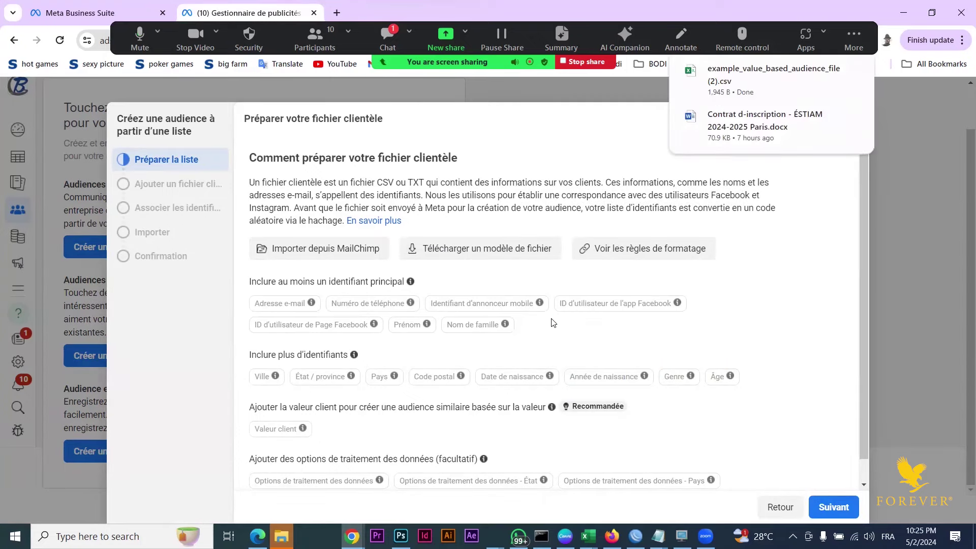
mouse_move(738, 83)
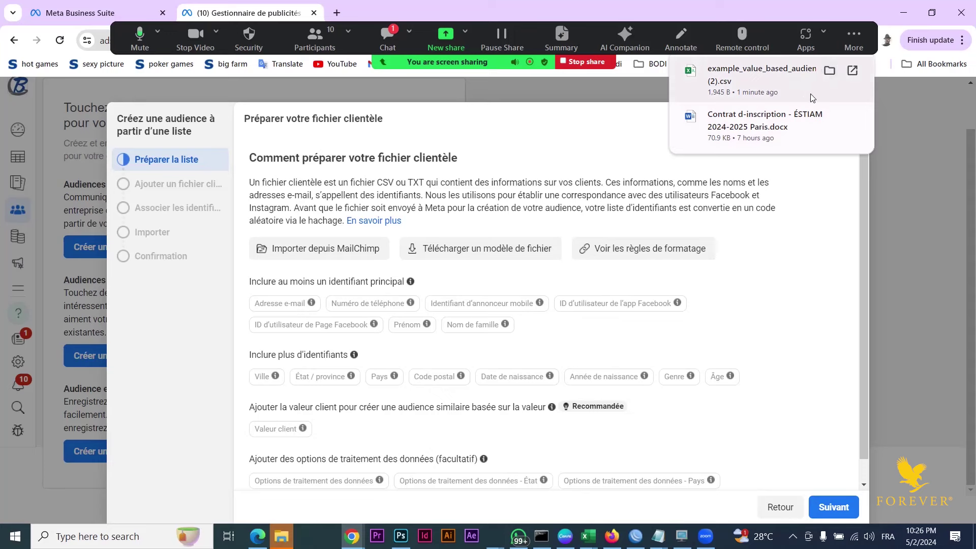
left_click(831, 69)
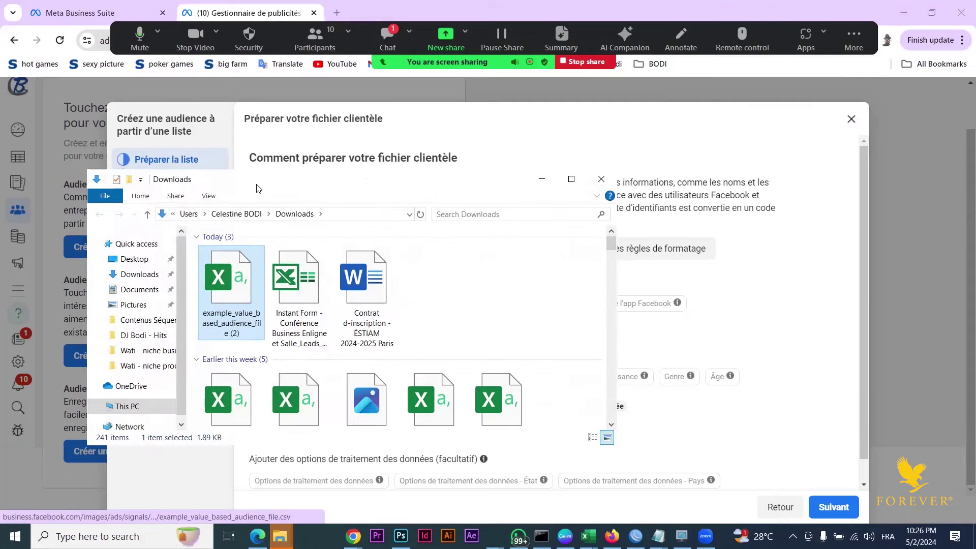
Move the Explorer window aside and open example_value_based_audience_file (2) in Excel
left_click_drag(254, 182, 410, 137)
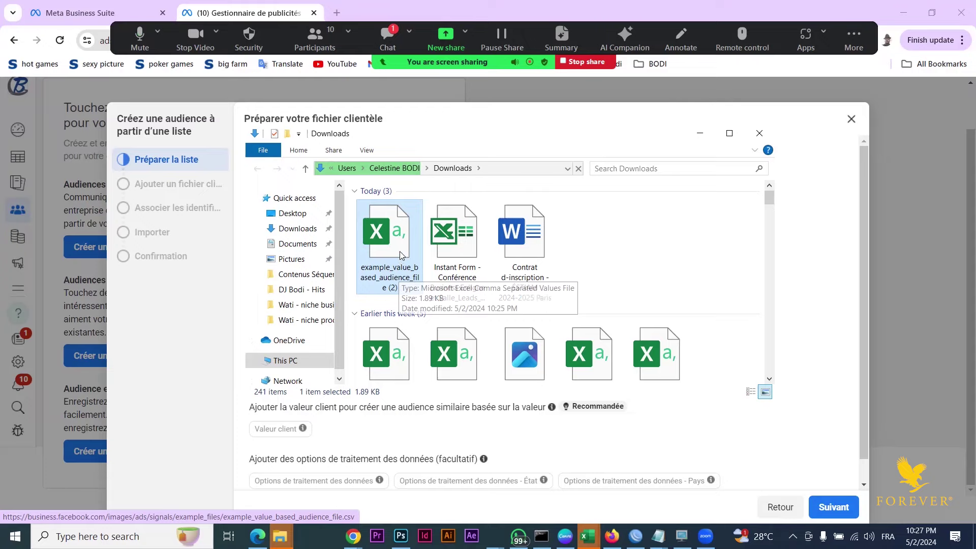
double_click(387, 247)
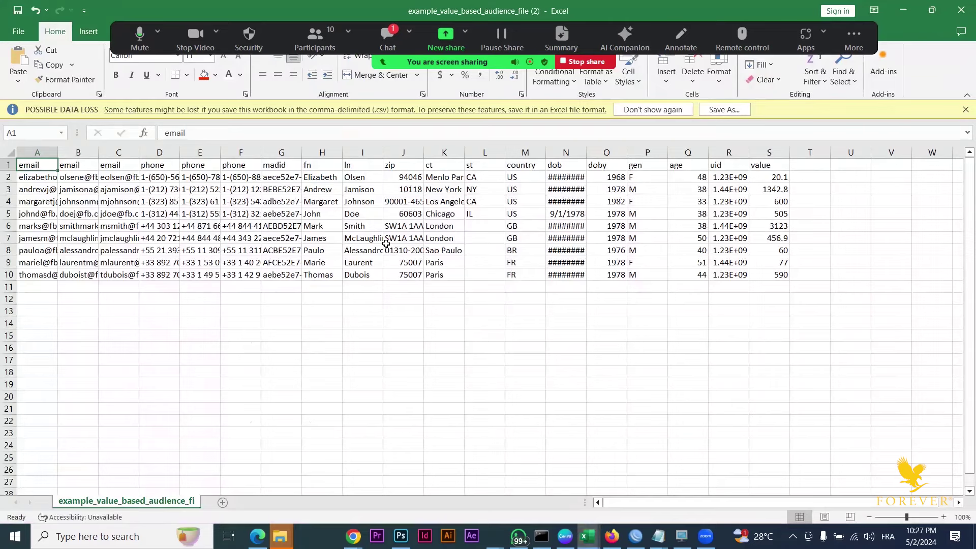
left_click(297, 294)
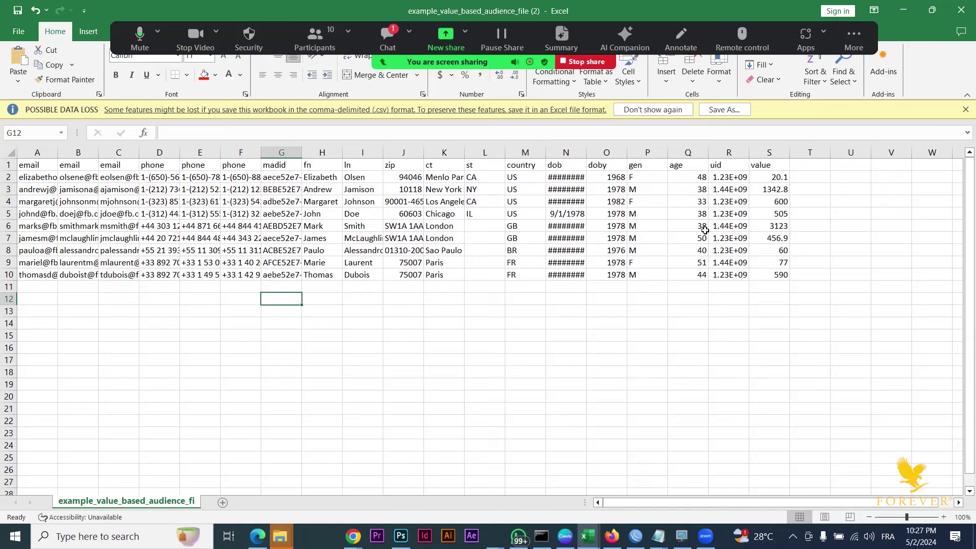
left_click(33, 150)
left_click(77, 150)
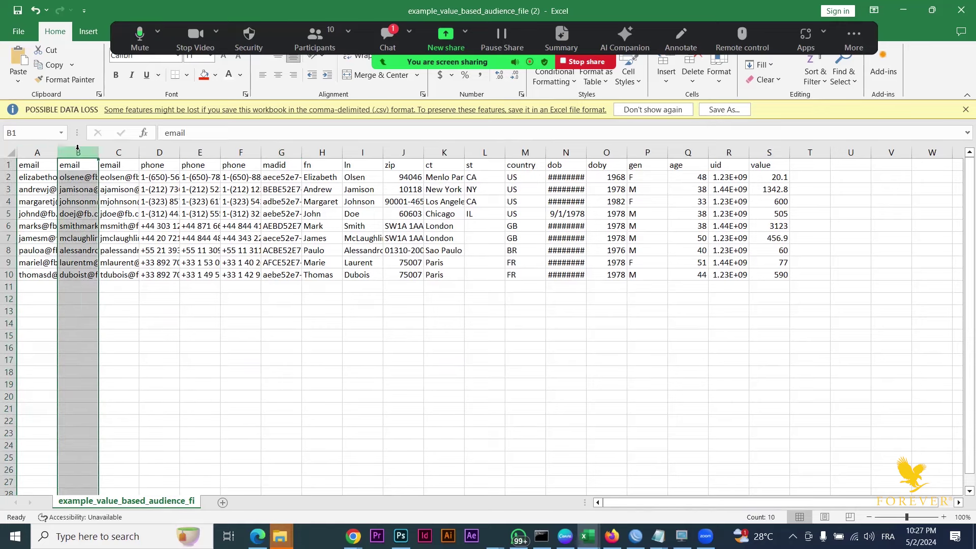
left_click(124, 149)
left_click(159, 151)
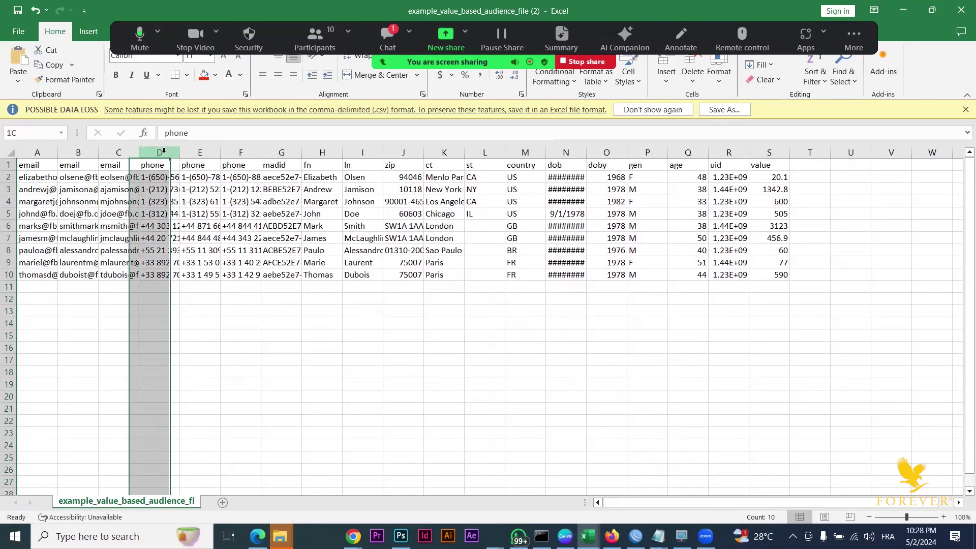
left_click(201, 151)
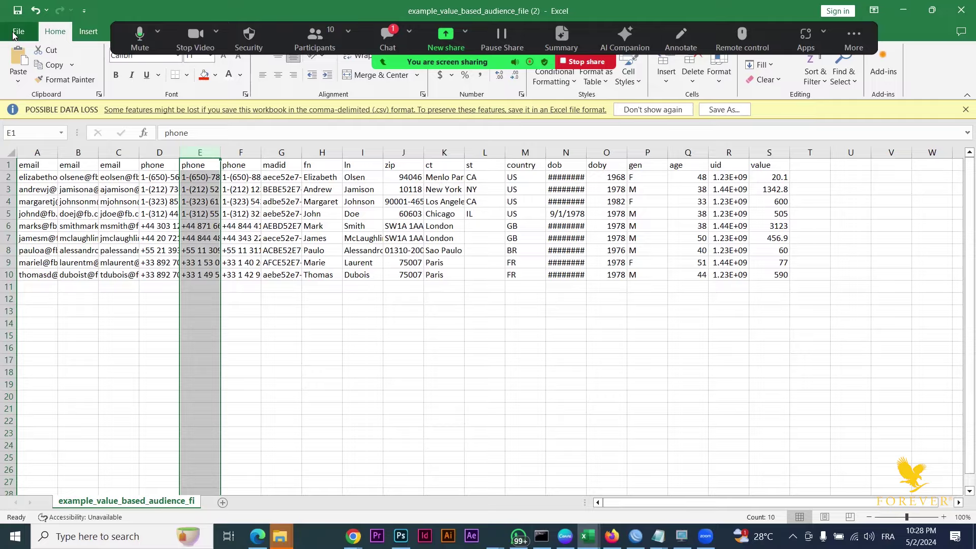
left_click(15, 33)
Create blank workbook Book2, then return to the template CSV
left_click(186, 128)
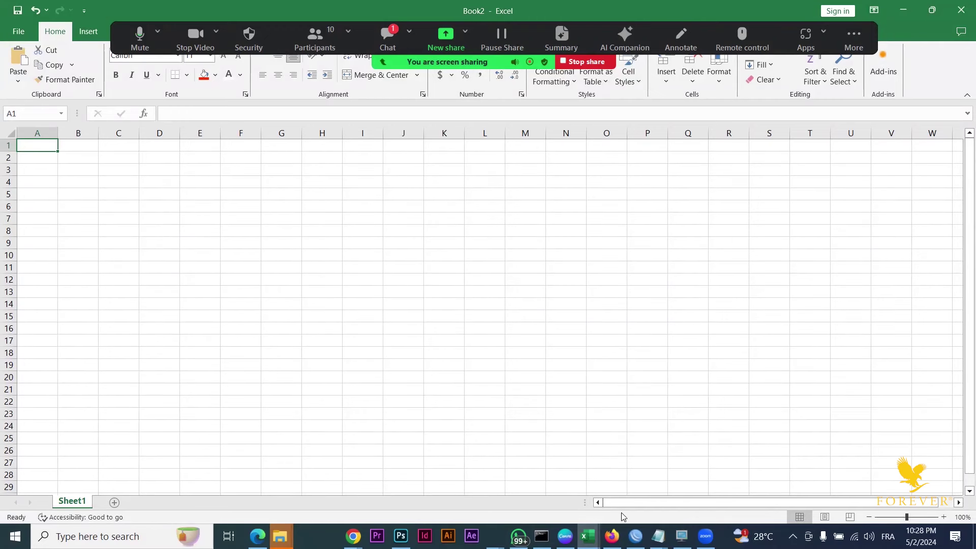
left_click(588, 536)
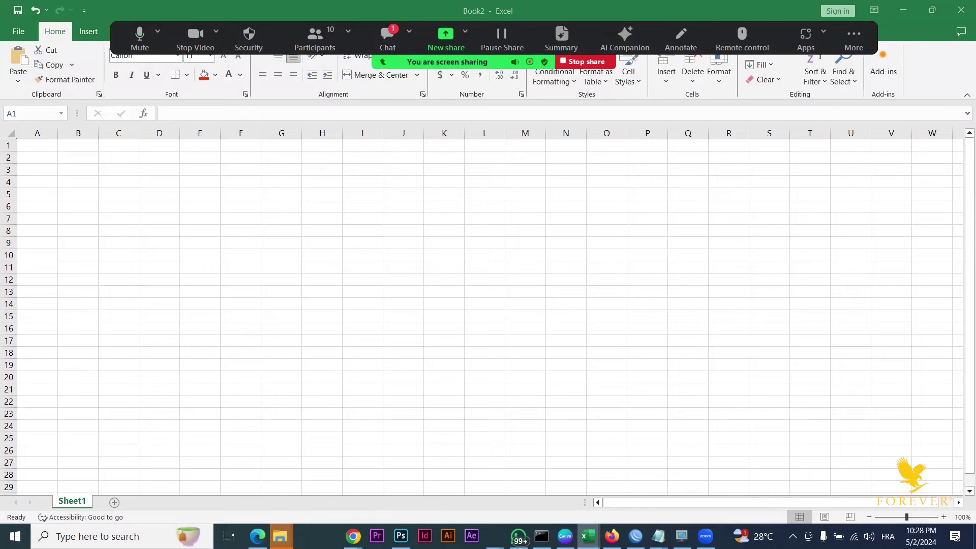
left_click(804, 478)
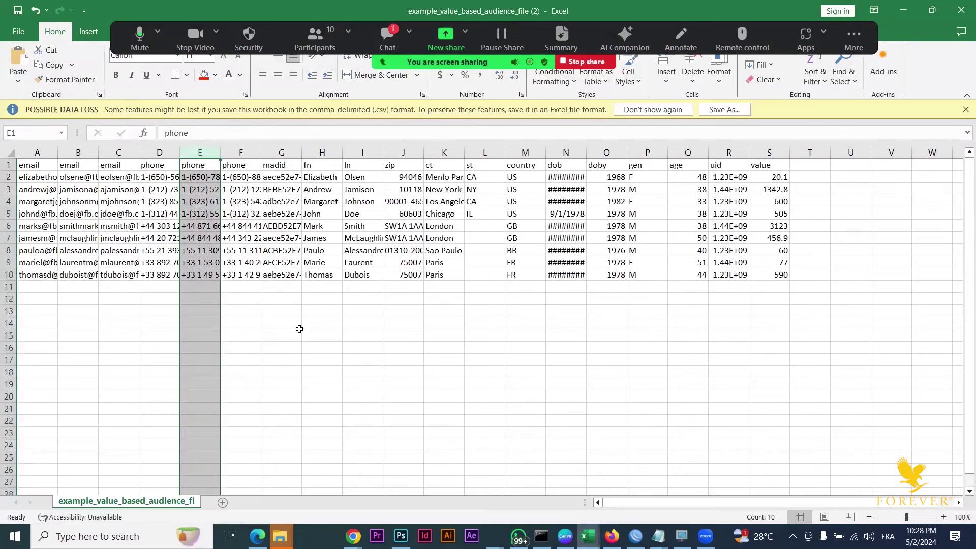
left_click(257, 191)
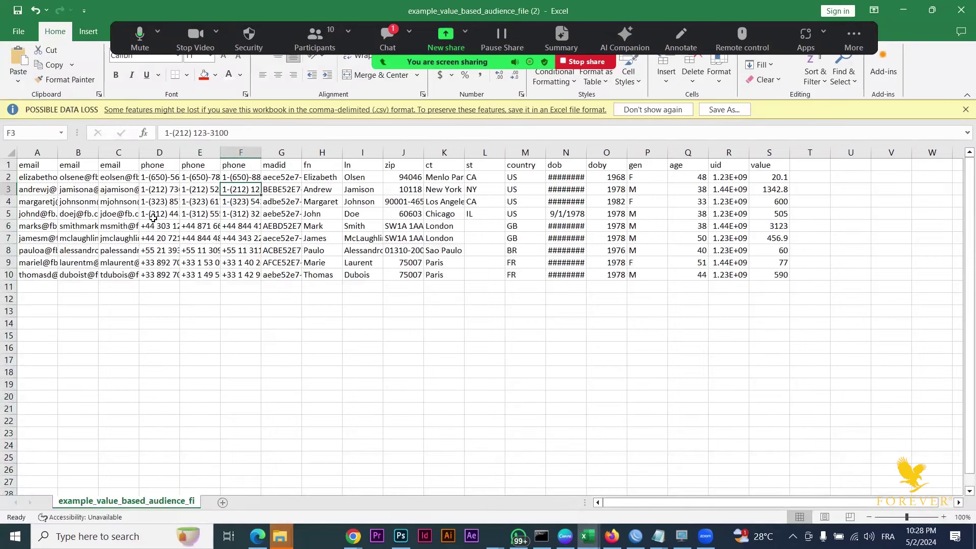
Select the template's columns in turn: email A–C, madid, fn, ln, zip, ct and value
left_click(32, 148)
left_click_drag(32, 148, 238, 152)
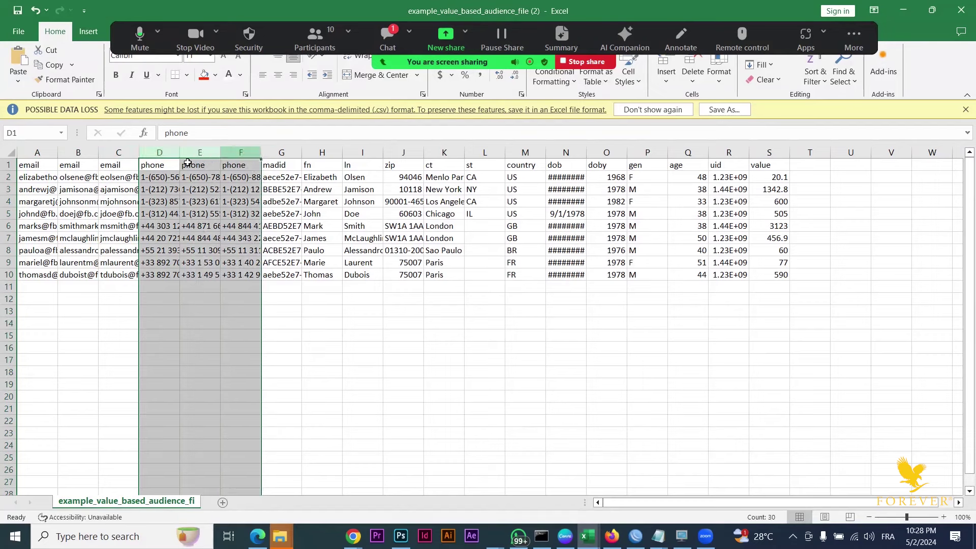
left_click(284, 152)
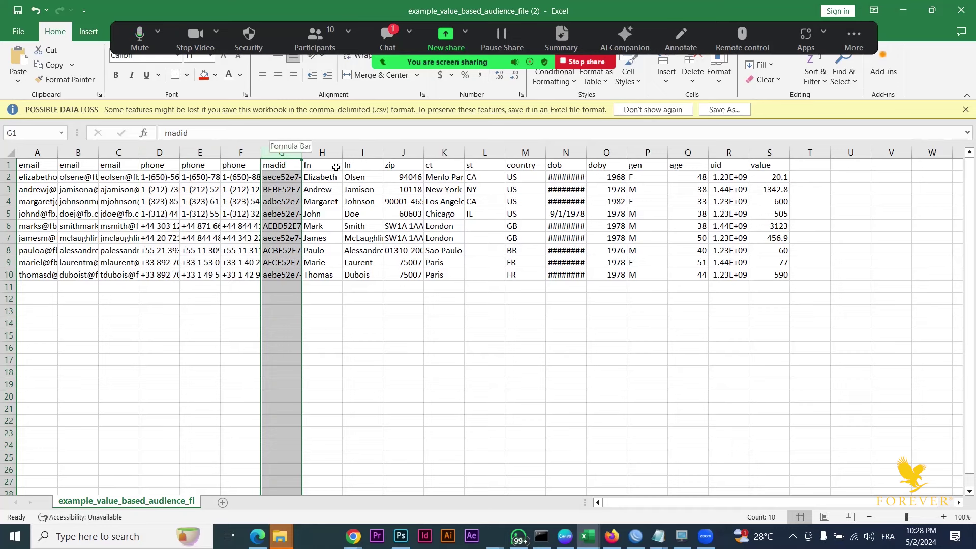
left_click(321, 148)
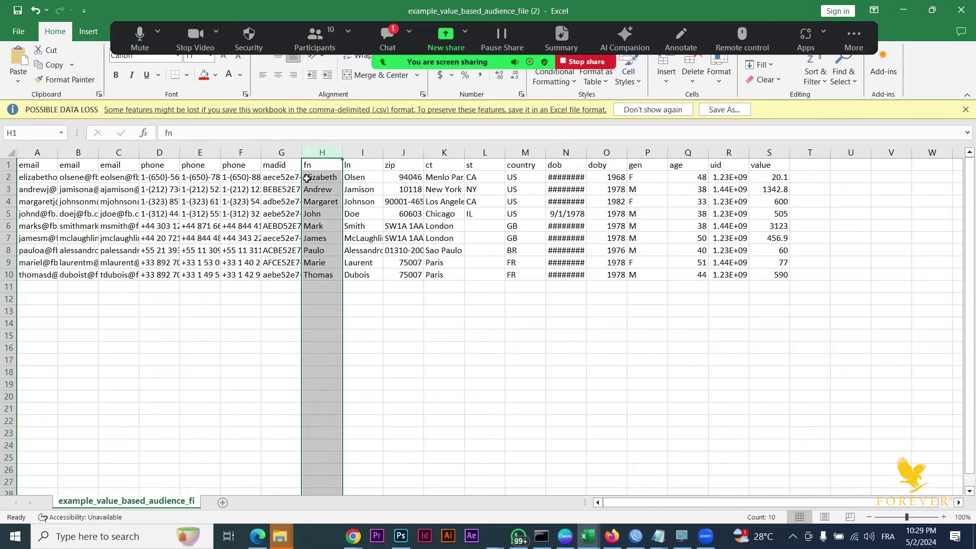
left_click(363, 151)
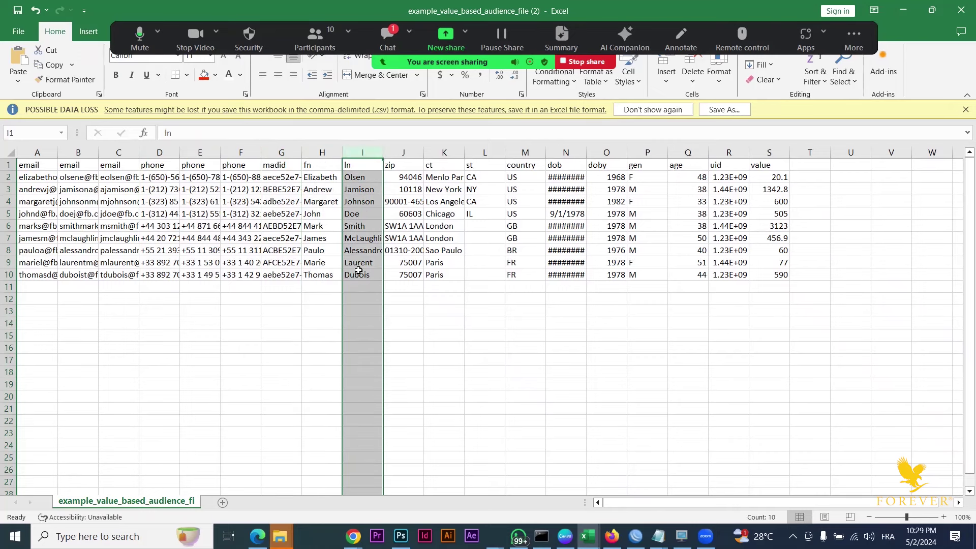
left_click(400, 152)
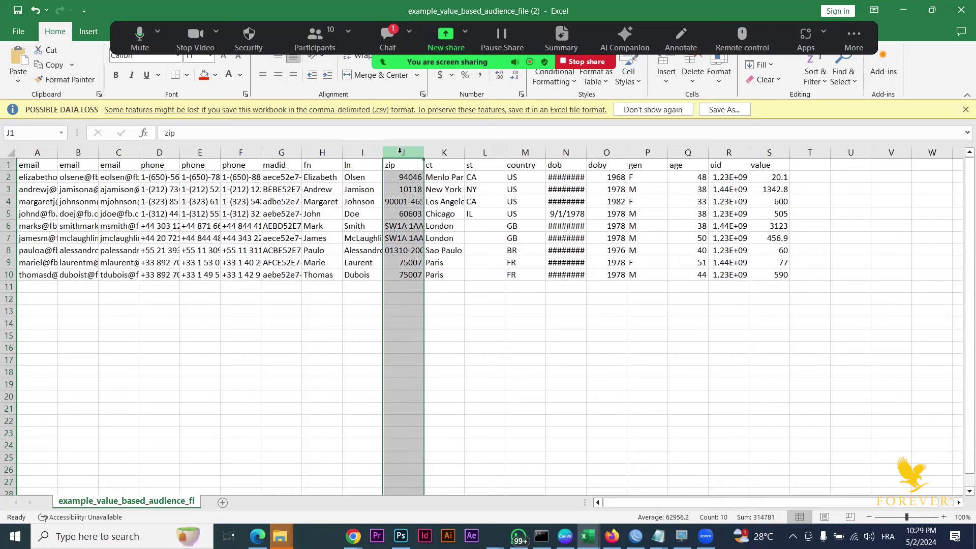
left_click(445, 152)
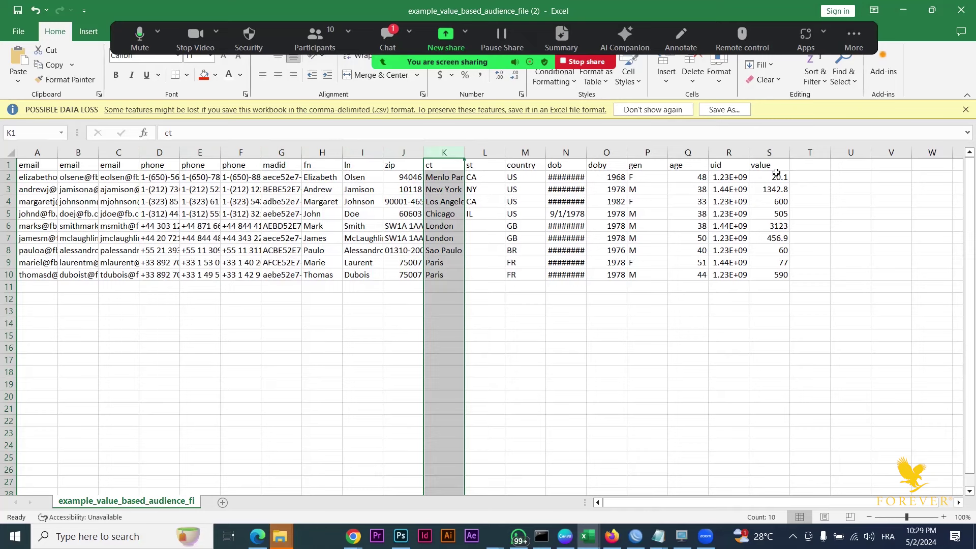
left_click(770, 152)
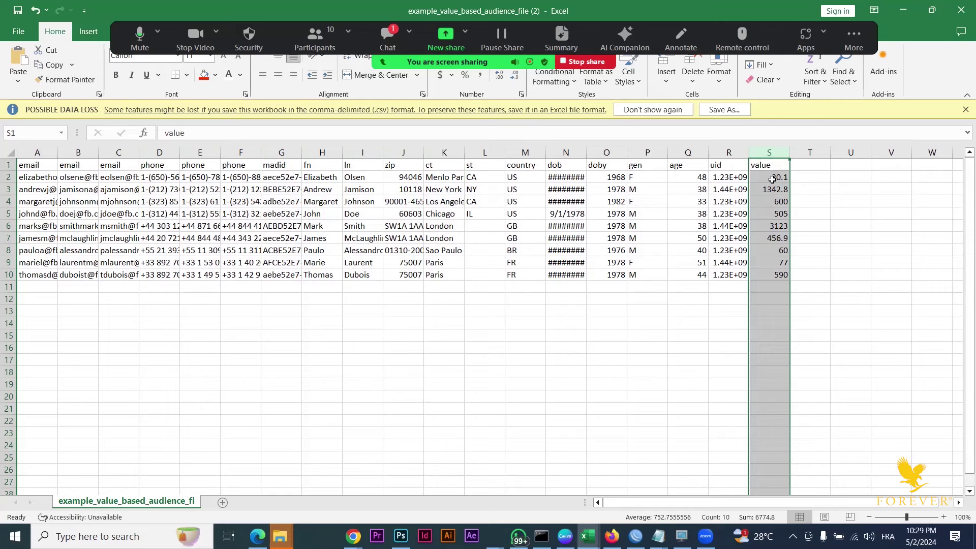
left_click(28, 152)
left_click_drag(28, 152, 230, 163)
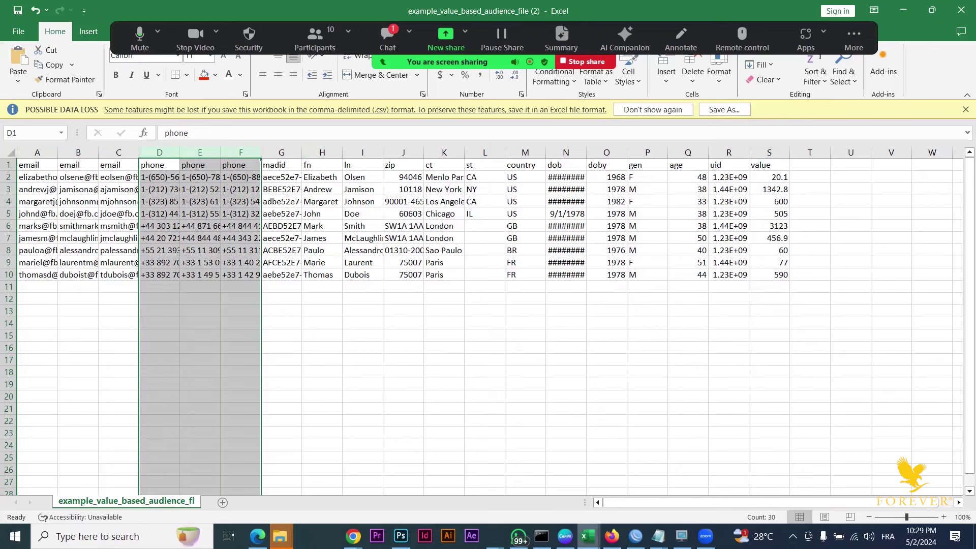
In Book2, enter the headers email, phone and fn in cells A1 to C1
mouse_move(589, 536)
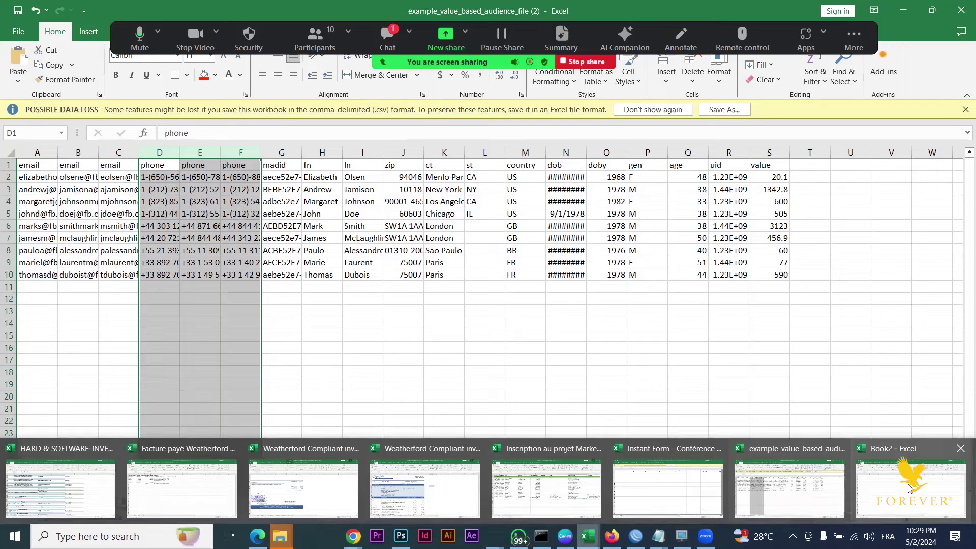
left_click(913, 490)
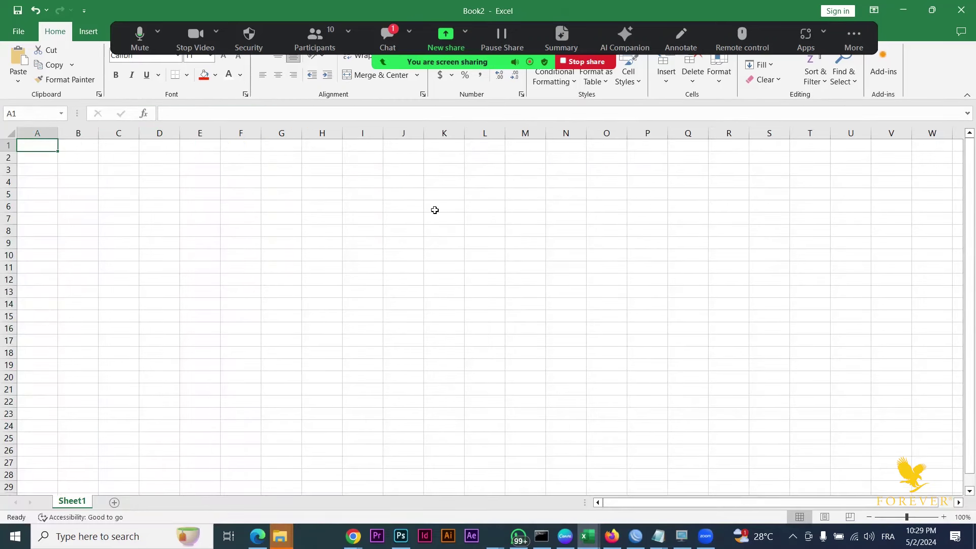
type("email")
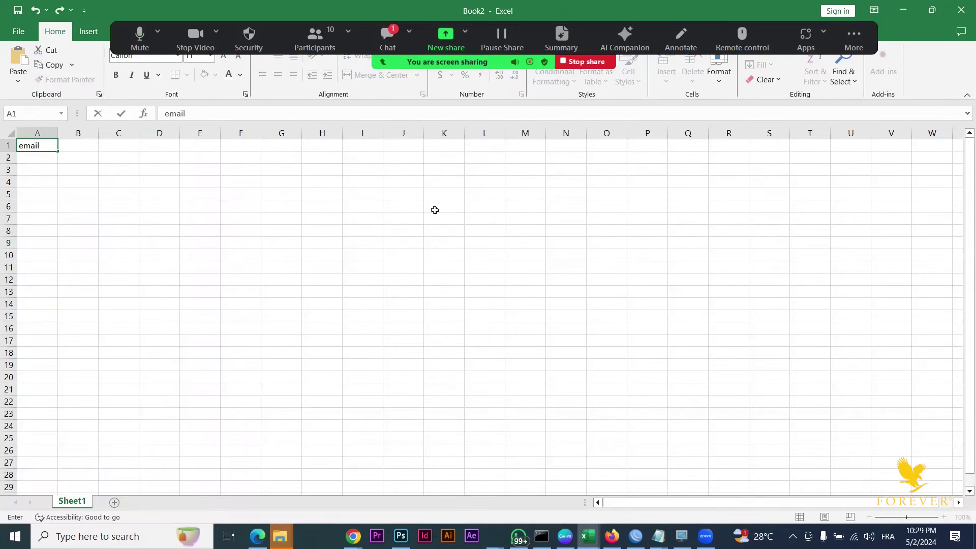
left_click(79, 179)
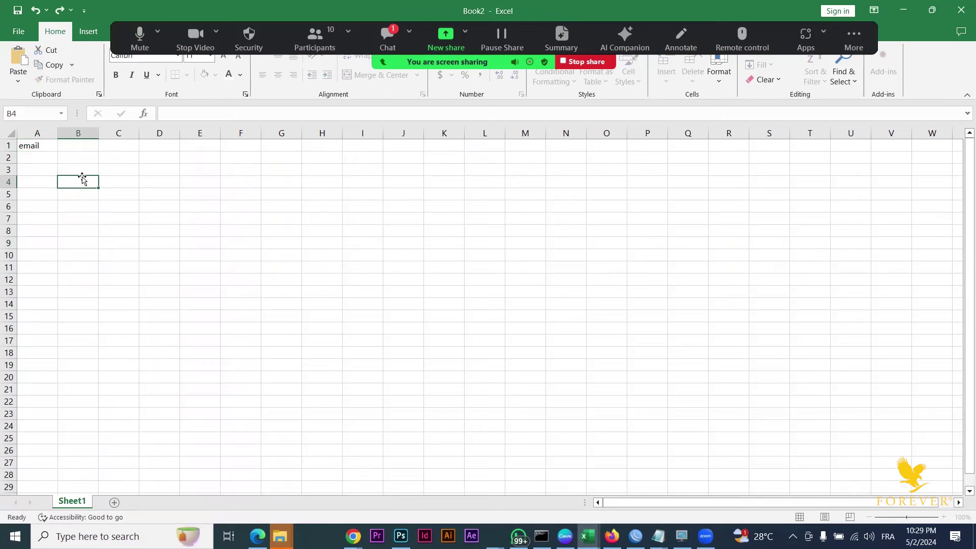
left_click(73, 146)
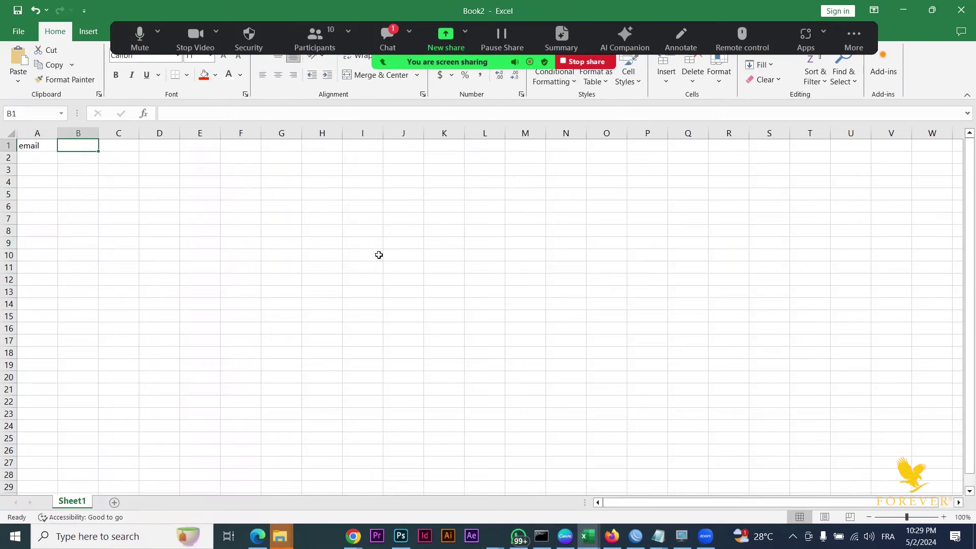
type("phone")
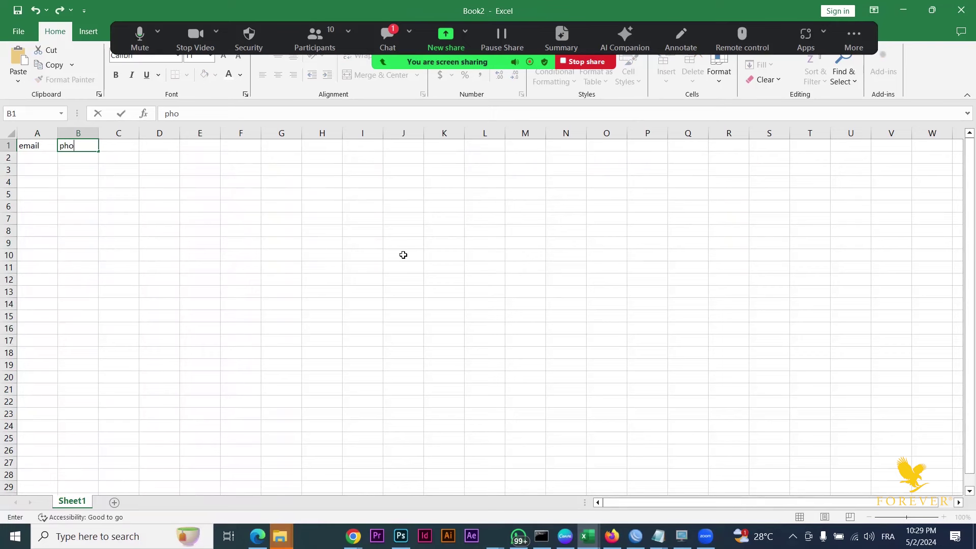
left_click(103, 182)
left_click(112, 146)
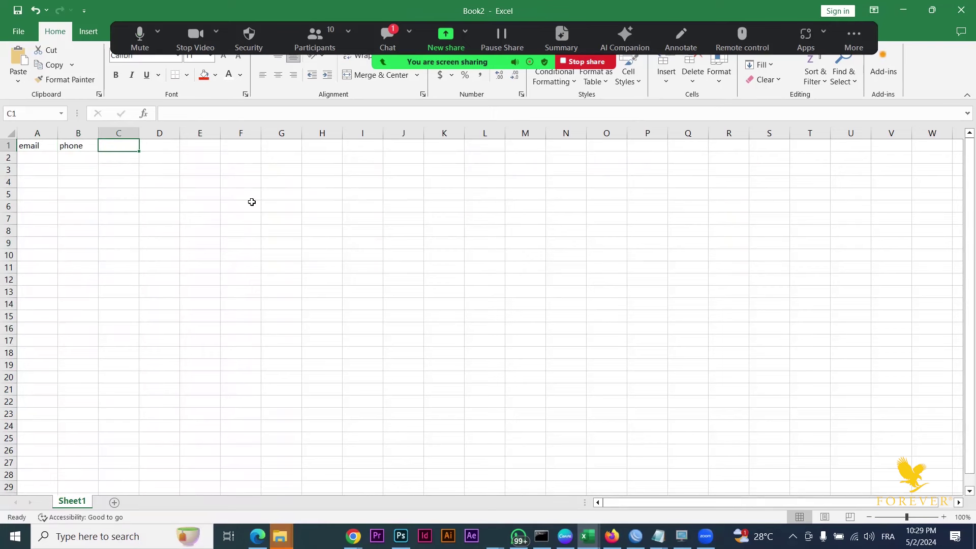
type("fn")
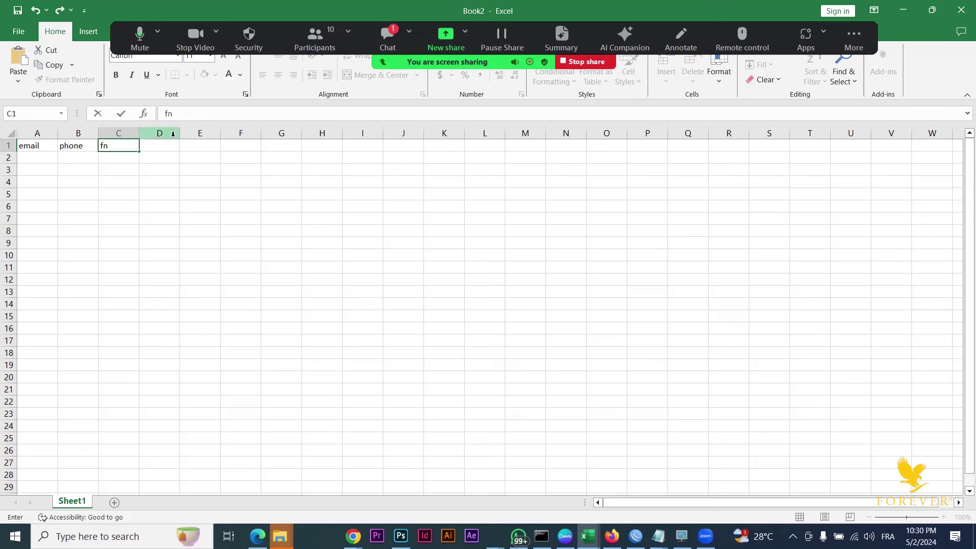
left_click(156, 147)
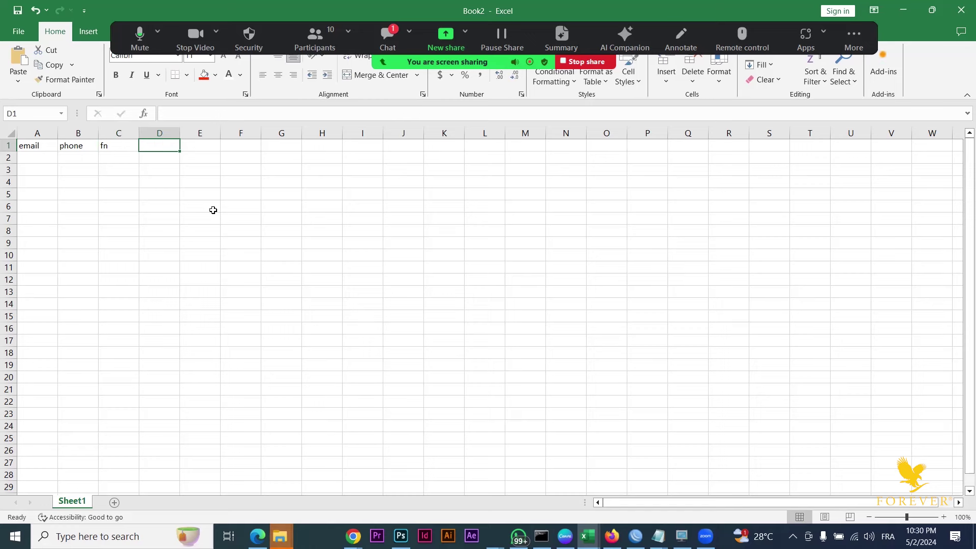
Add the ln and value headers in cells D1 and E1
type("ln")
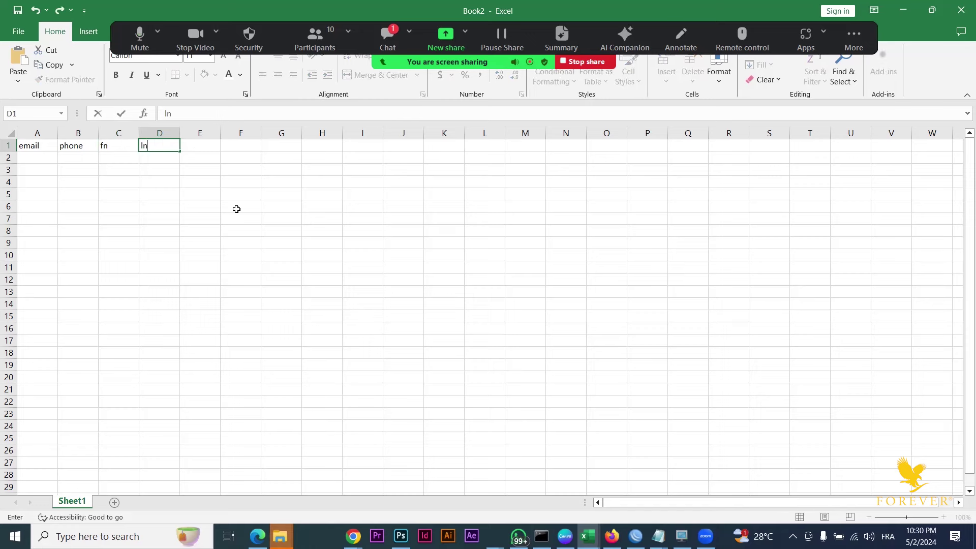
left_click(167, 178)
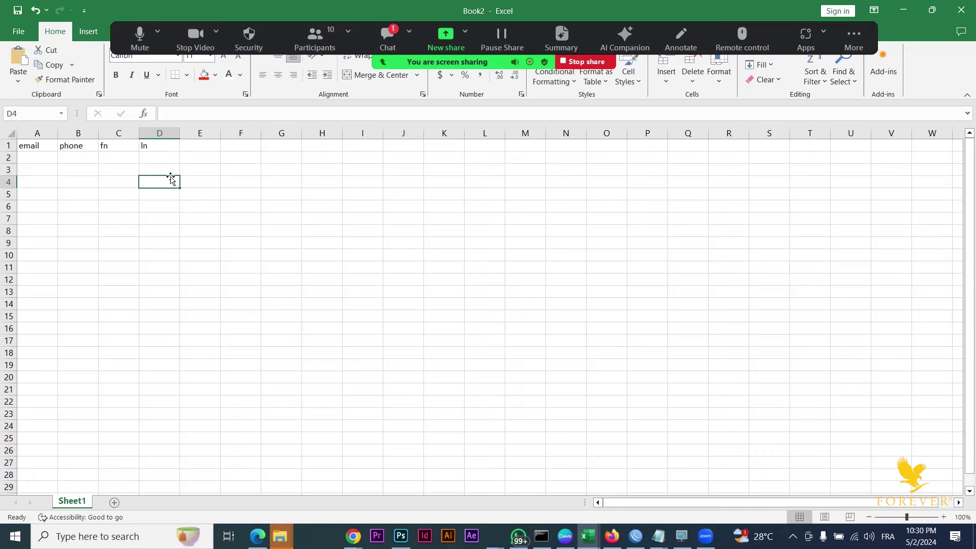
left_click(113, 144)
left_click(147, 147)
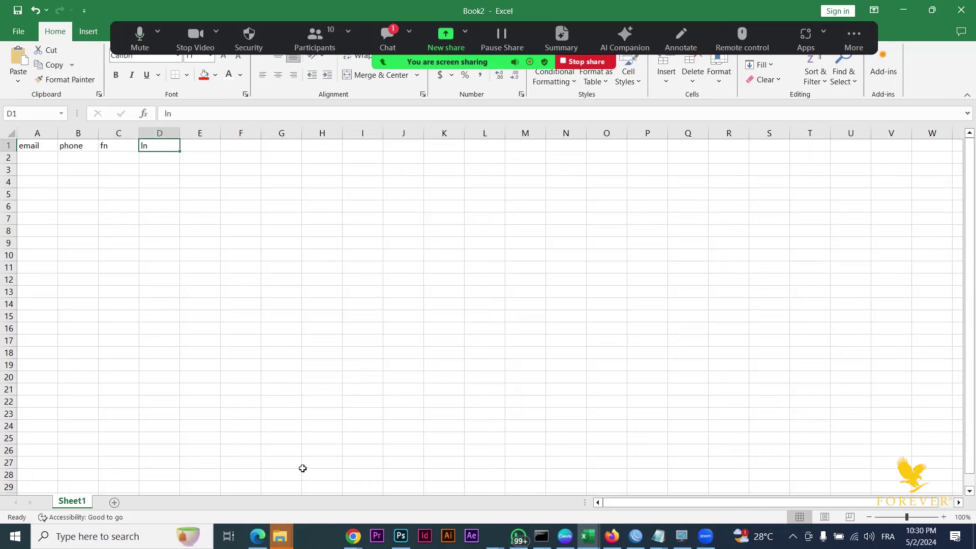
left_click(207, 146)
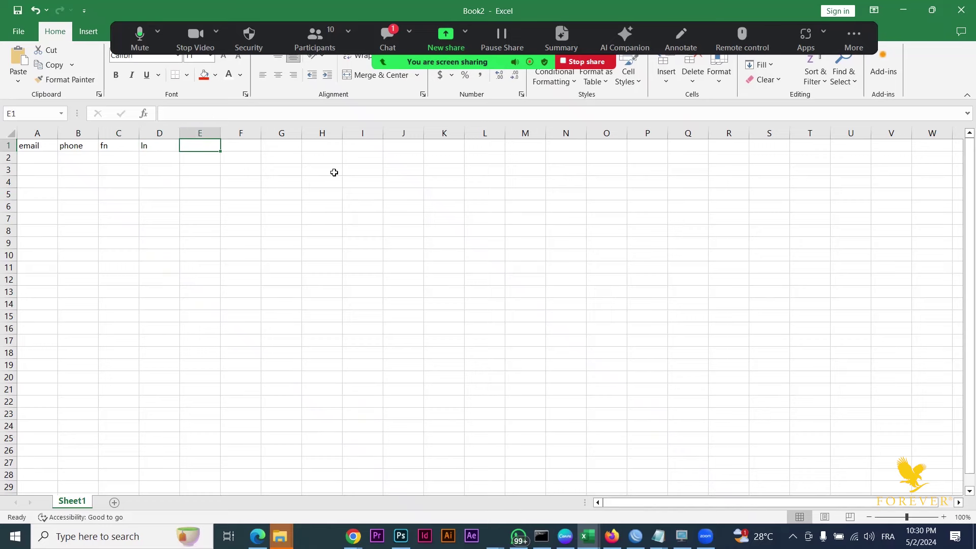
type("v")
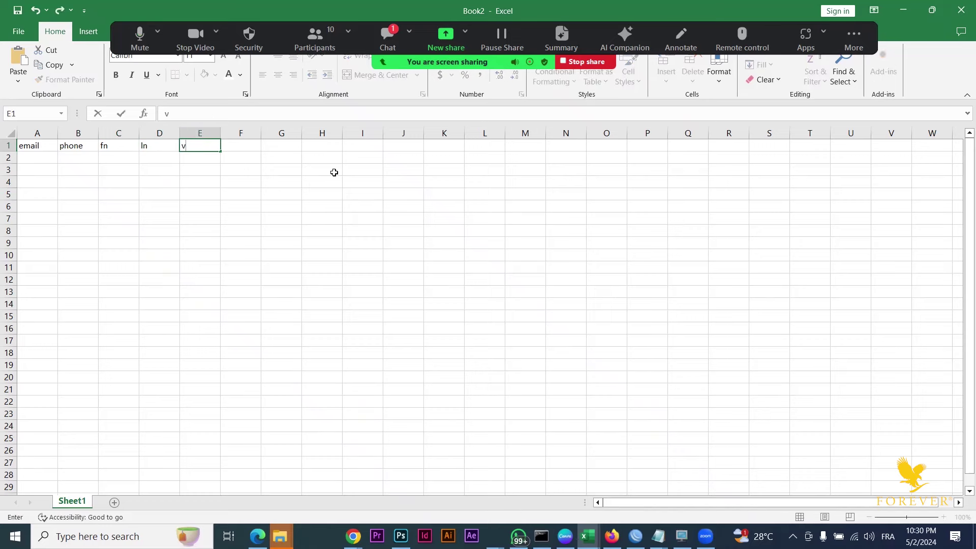
type("alue")
left_click(275, 193)
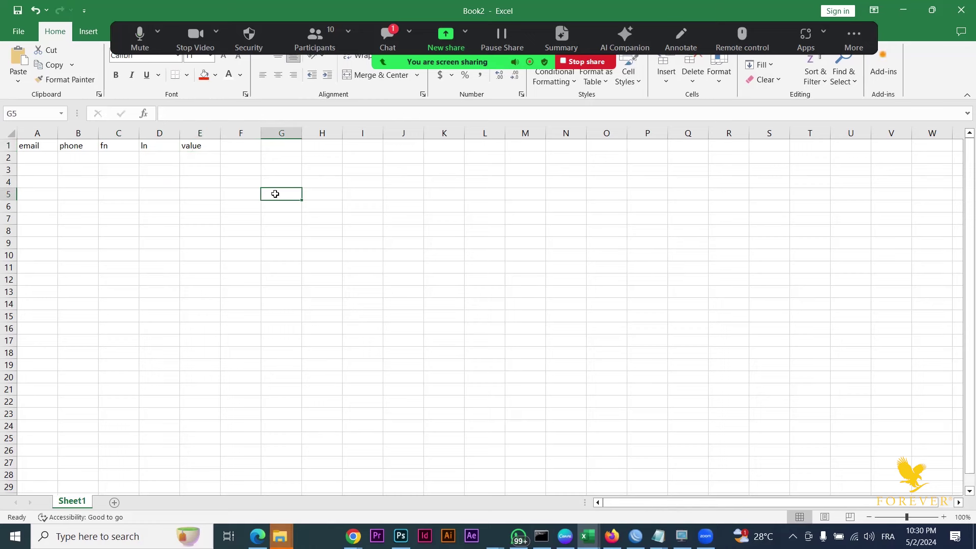
Check each header from A1 to E1 and bring up the open workbook previews
left_click(43, 145)
left_click(80, 147)
left_click(121, 147)
left_click(201, 145)
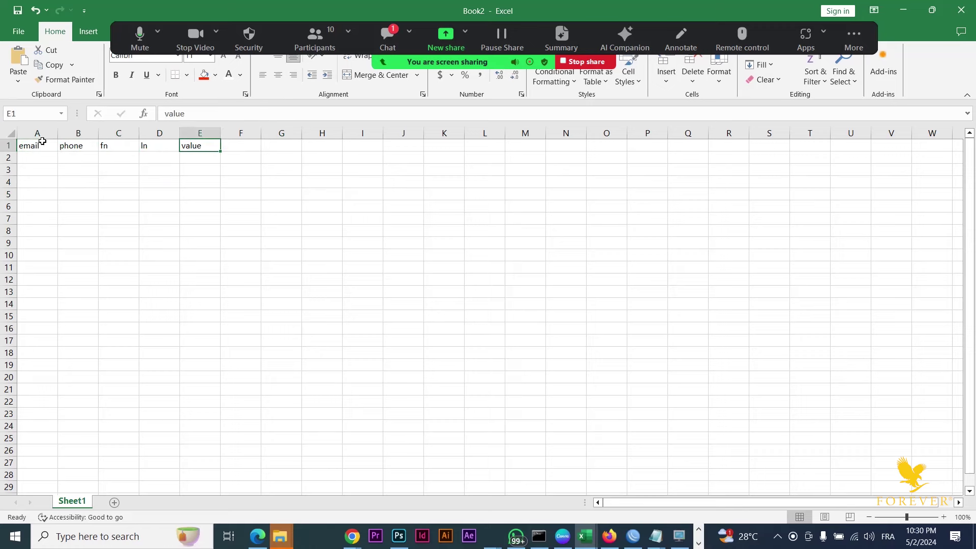
left_click(40, 145)
left_click(82, 146)
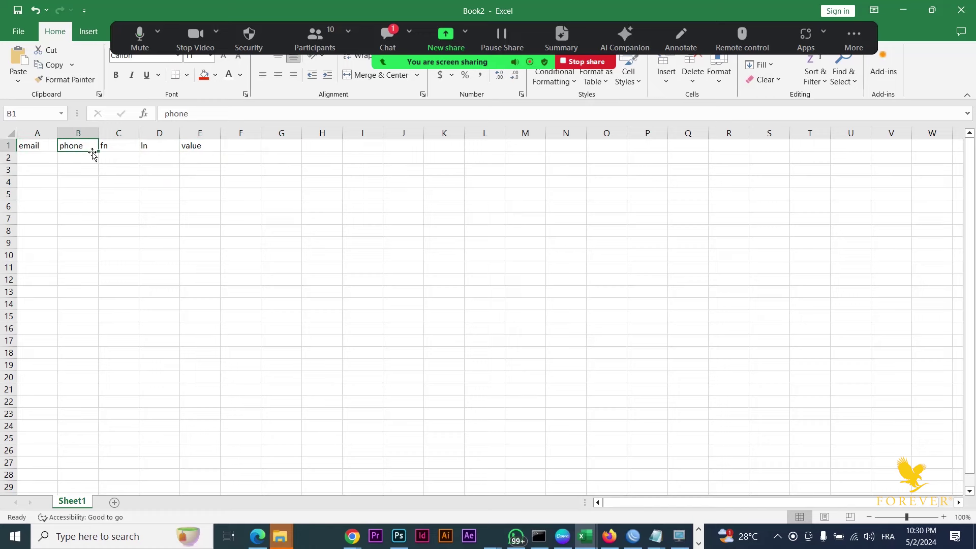
left_click(120, 145)
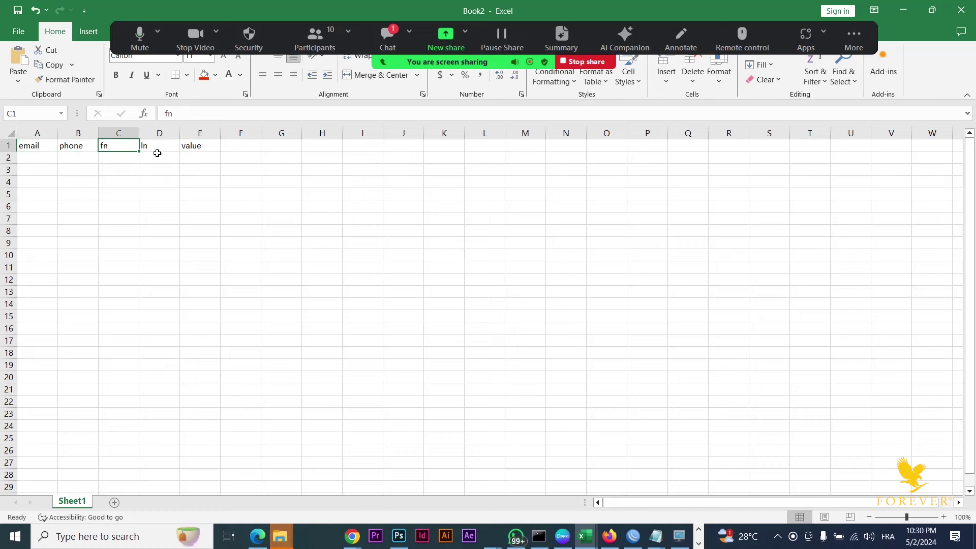
left_click(152, 147)
left_click(211, 145)
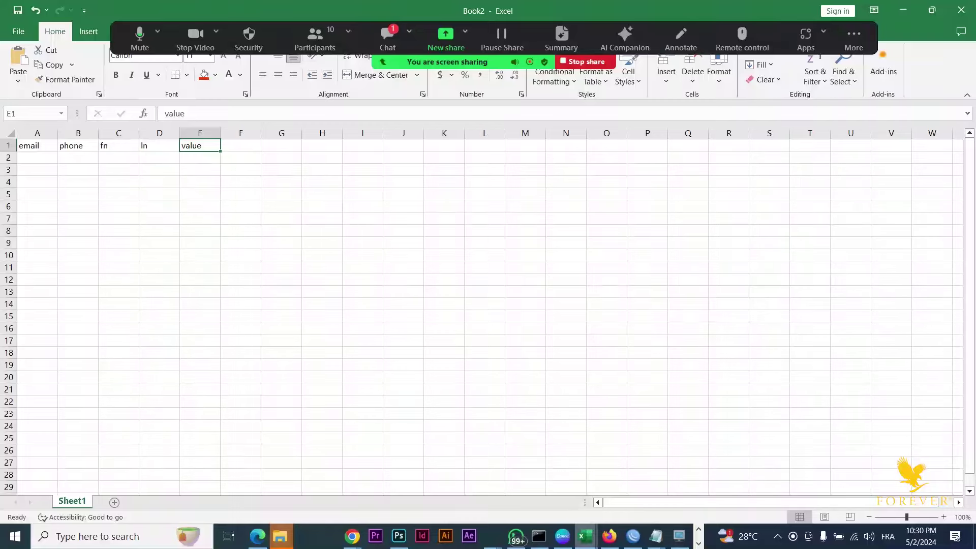
left_click(585, 536)
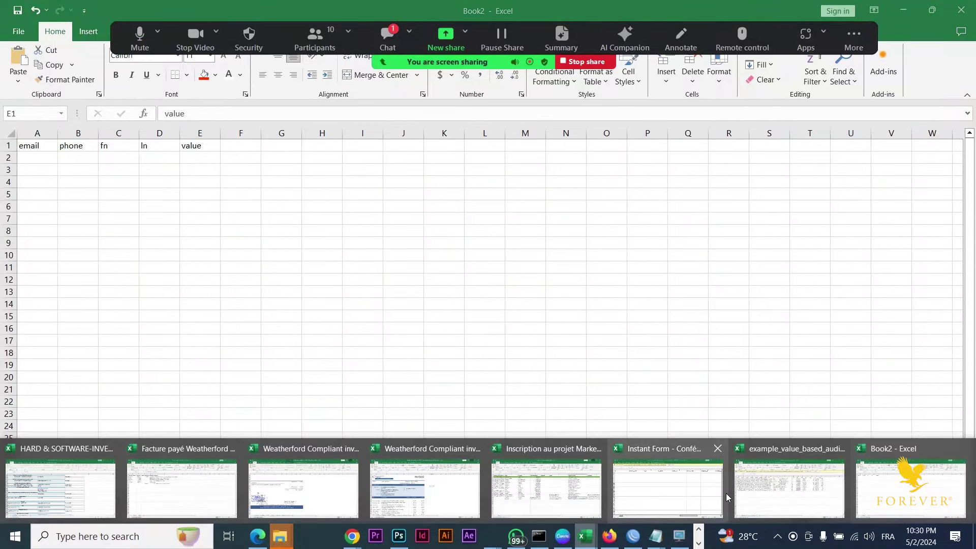
left_click(795, 477)
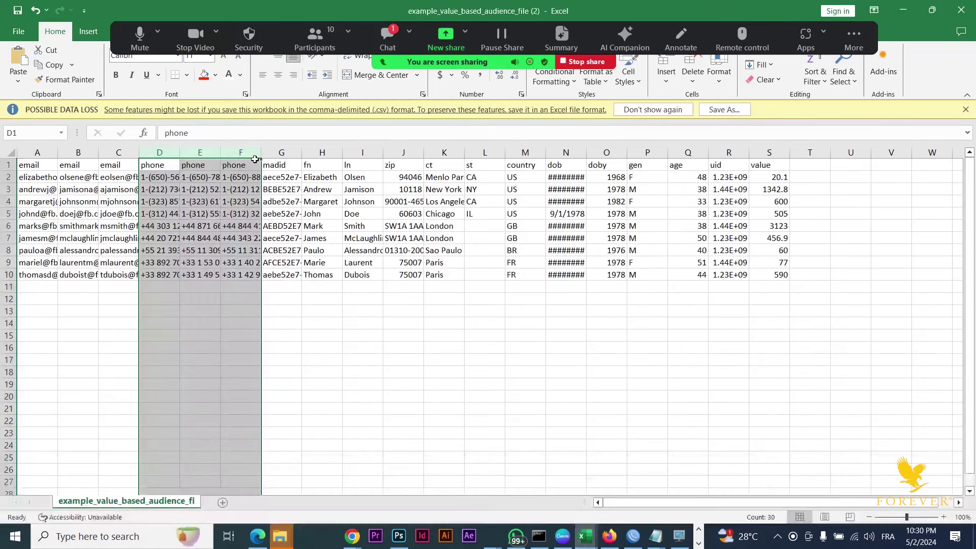
left_click(40, 166)
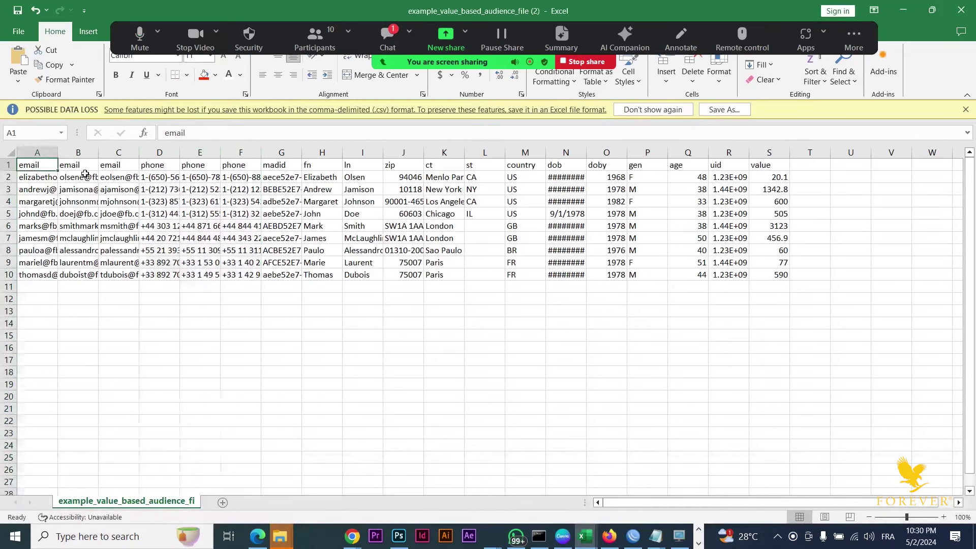
left_click(199, 164)
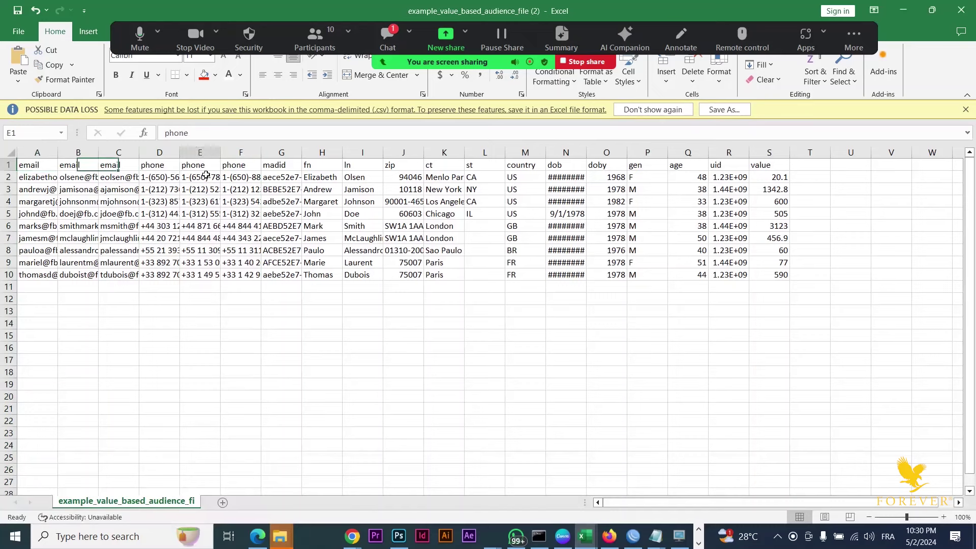
left_click(318, 165)
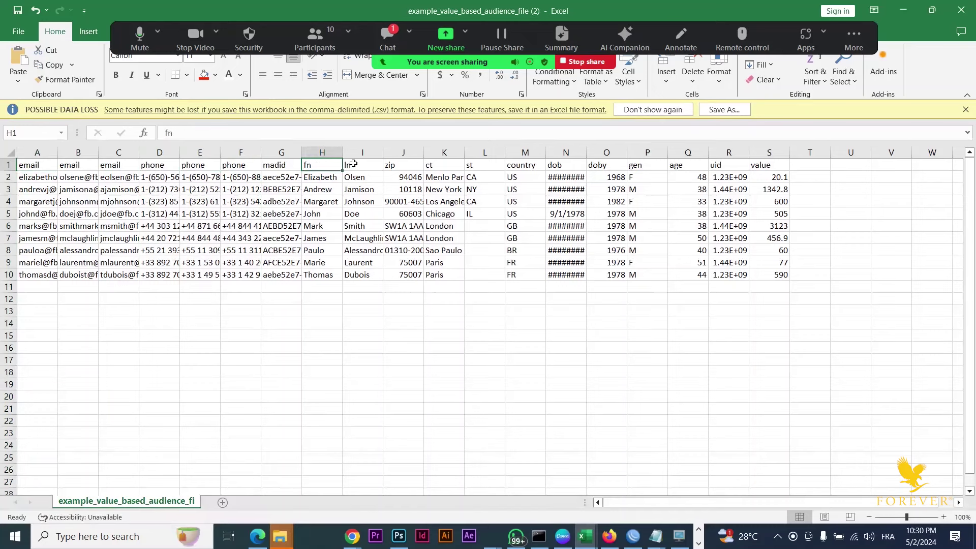
left_click(354, 164)
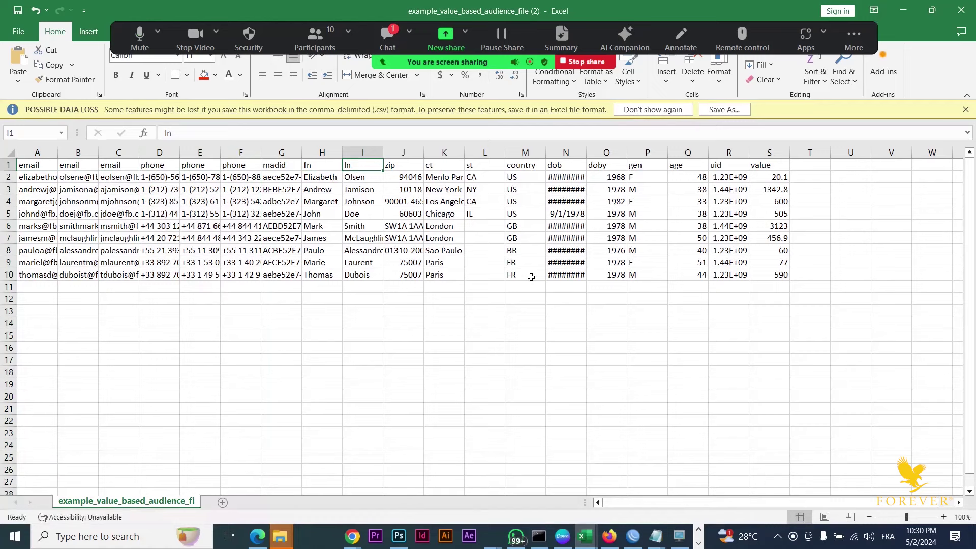
left_click(776, 165)
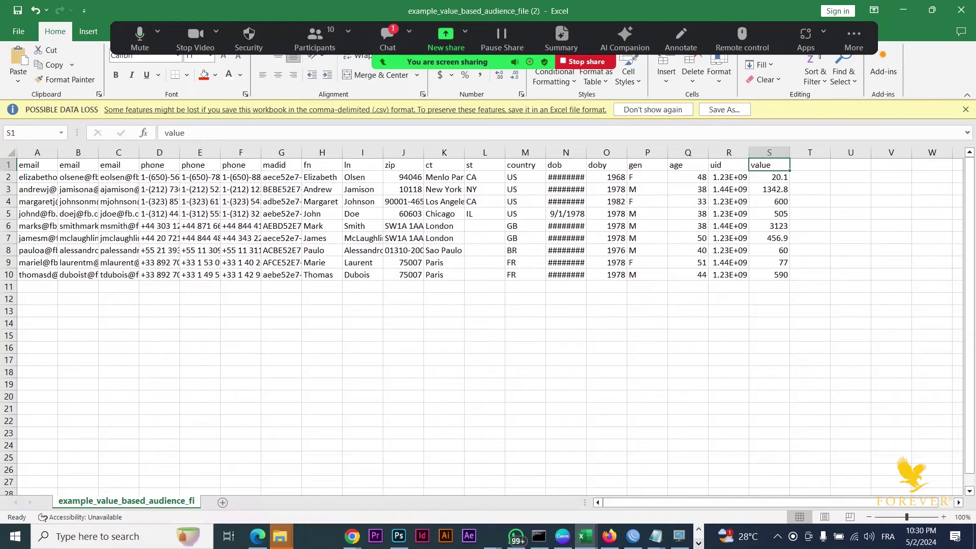
left_click(699, 530)
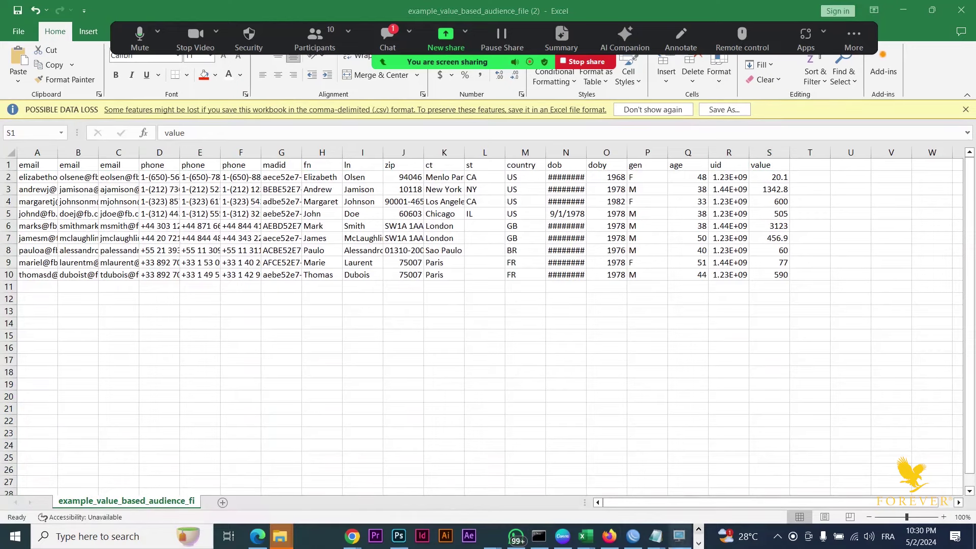
mouse_move(584, 535)
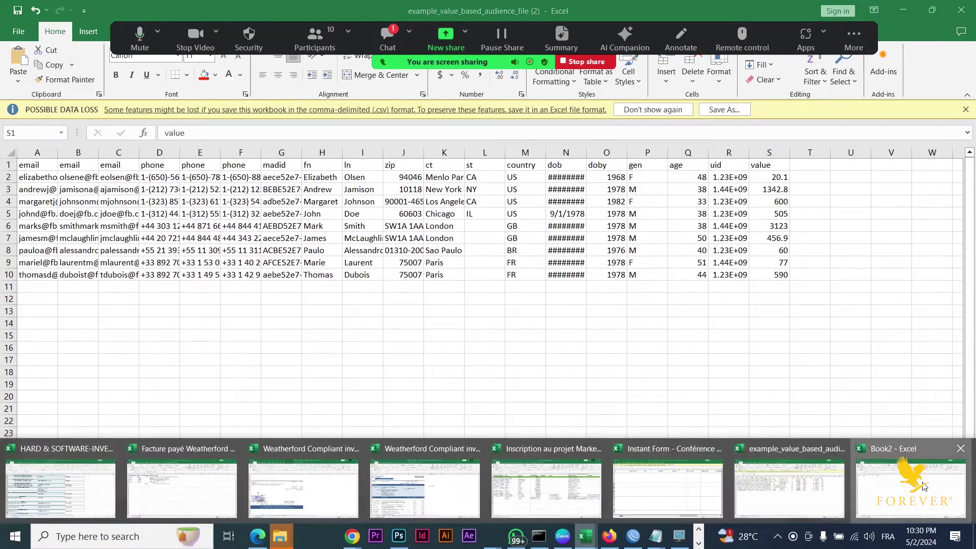
left_click(929, 483)
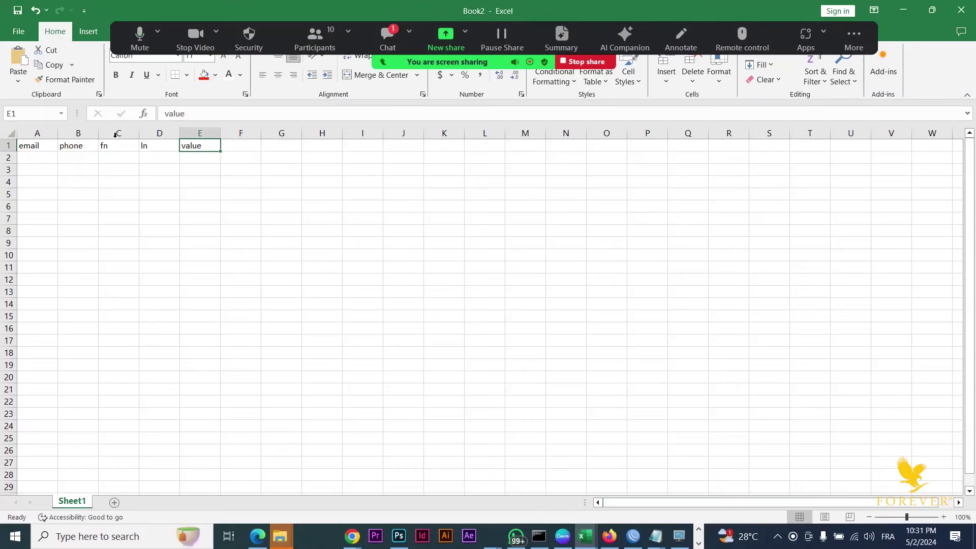
Insert a blank column at column C of the sheet
left_click(107, 172)
left_click(199, 169)
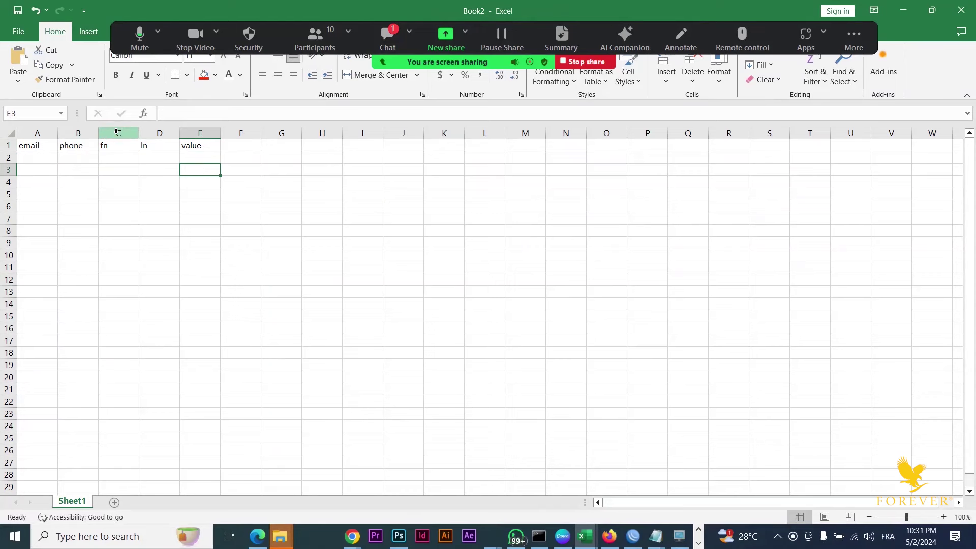
left_click(116, 133)
right_click(117, 133)
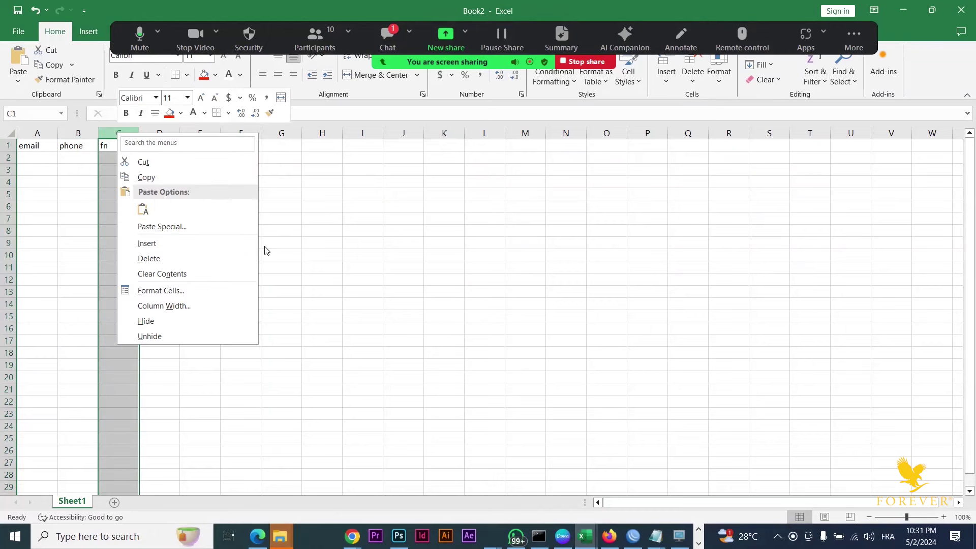
left_click(168, 241)
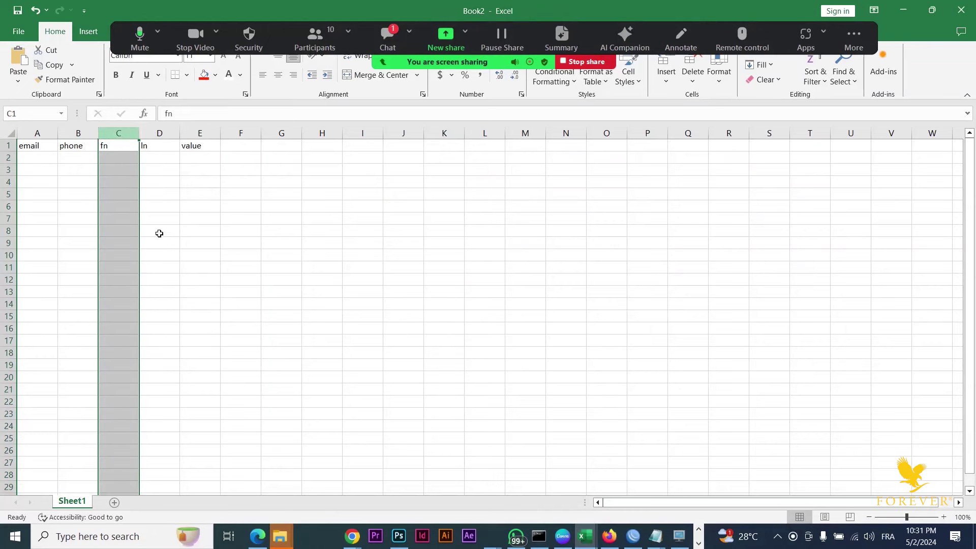
Type a second 'phone' header in C1, then select A2 for the first customer
left_click(116, 146)
type("phon")
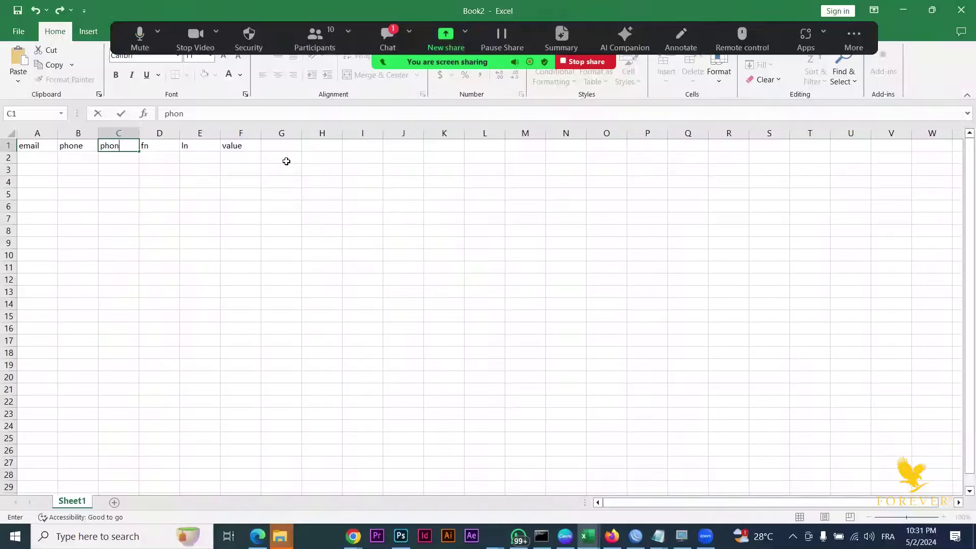
type("e")
left_click(151, 174)
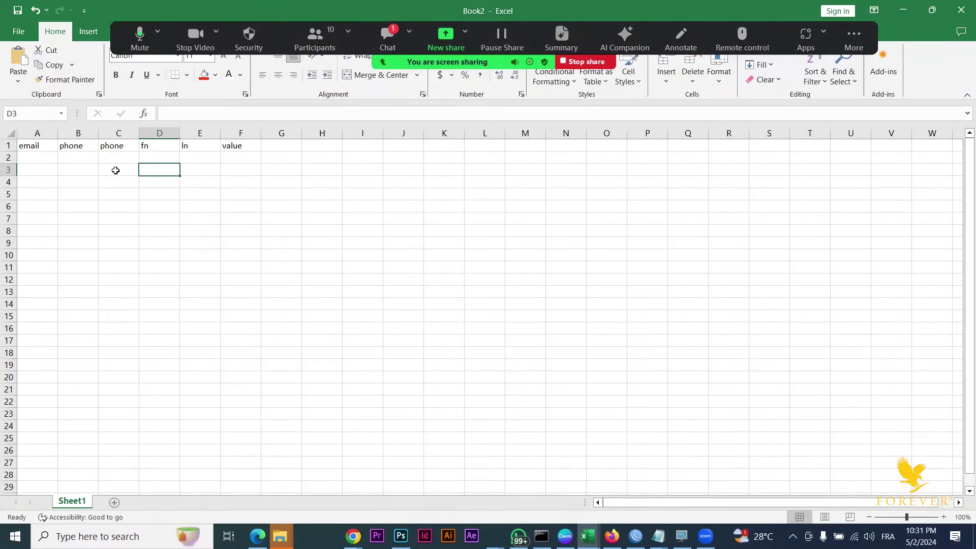
left_click(41, 159)
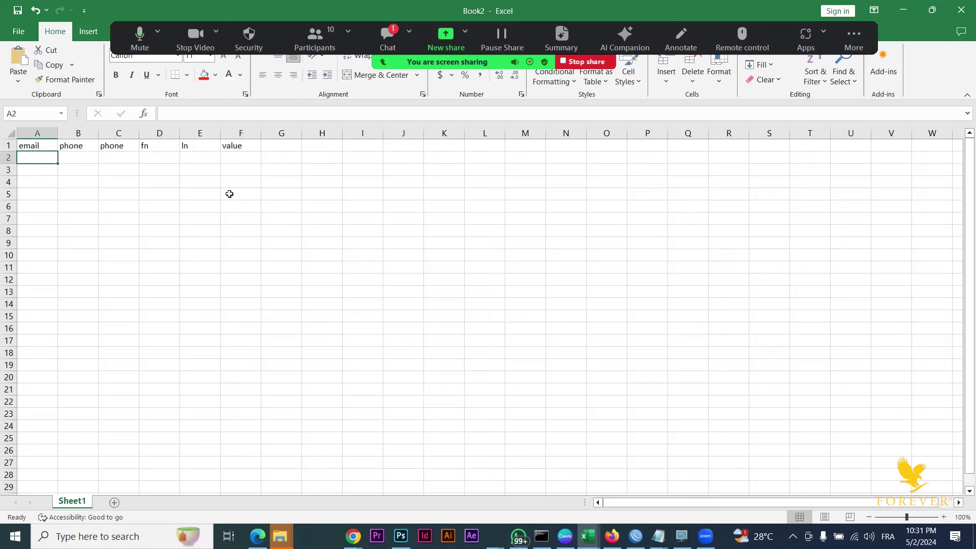
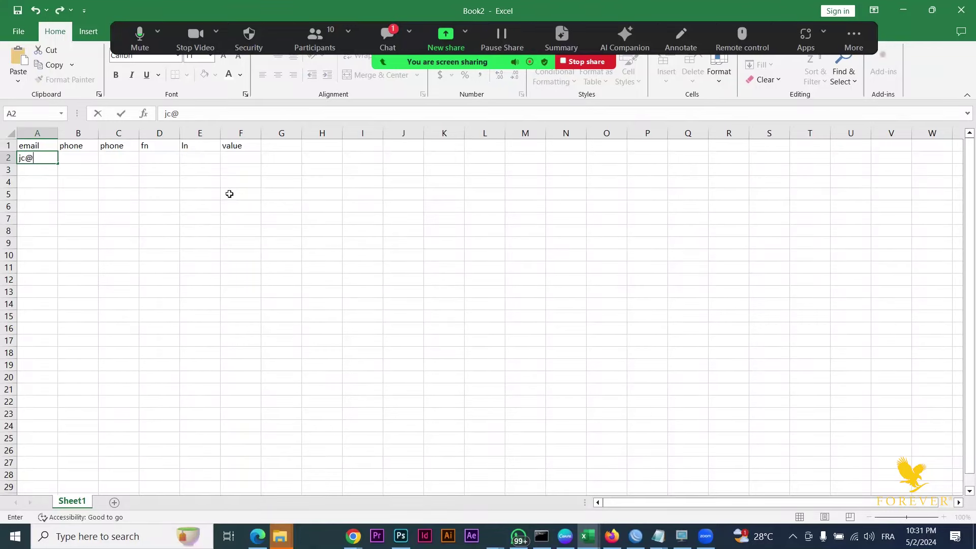
Enter the first customer's e-mail address in A2 and autofit column A to show it
left_click(78, 196)
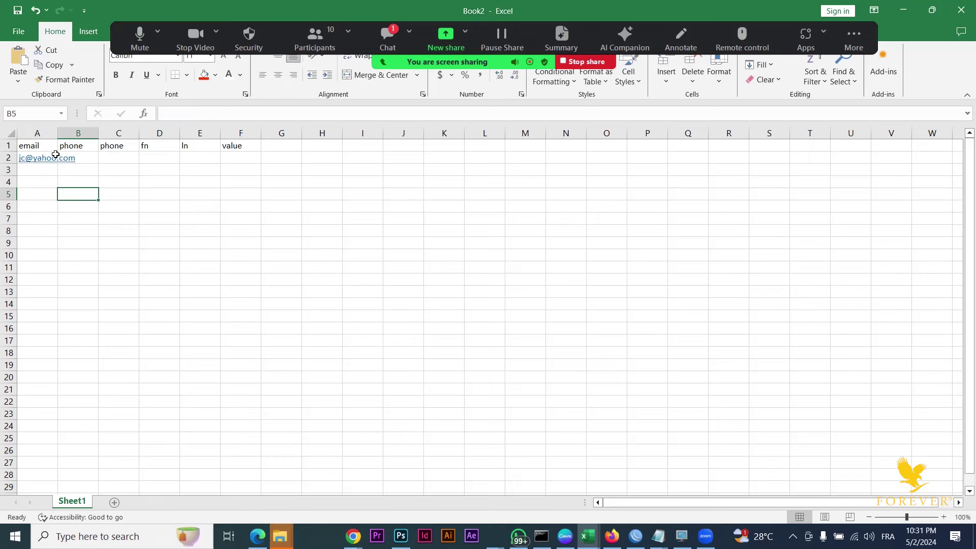
double_click(56, 134)
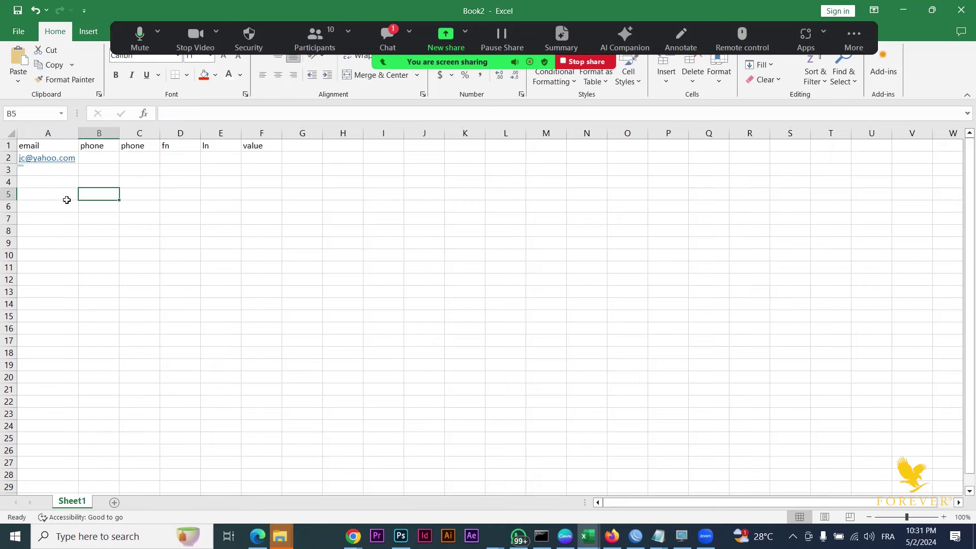
left_click(104, 158)
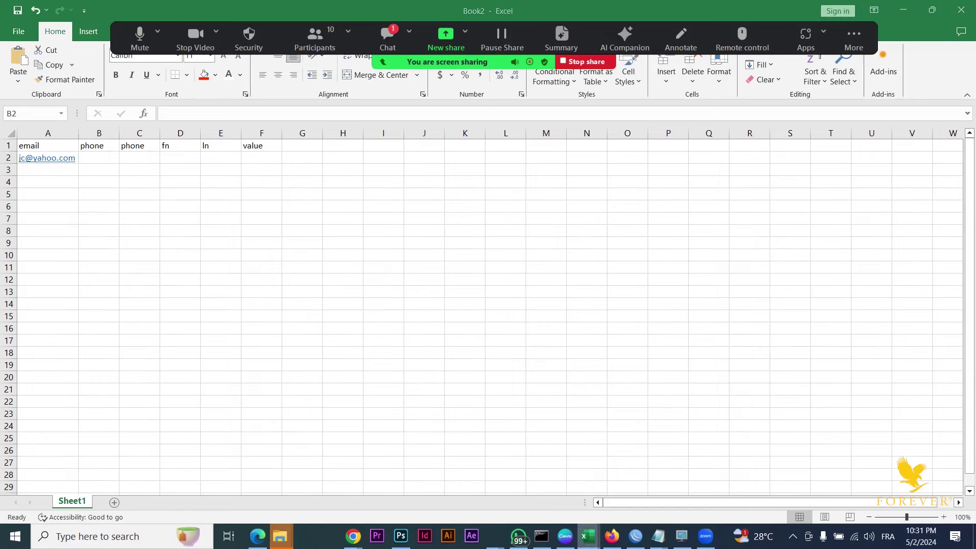
mouse_move(588, 536)
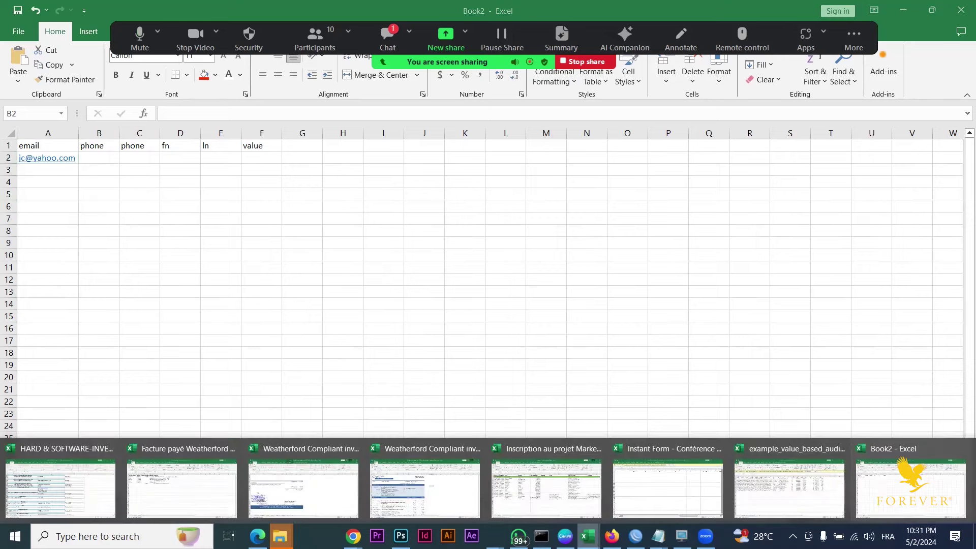
left_click(99, 158)
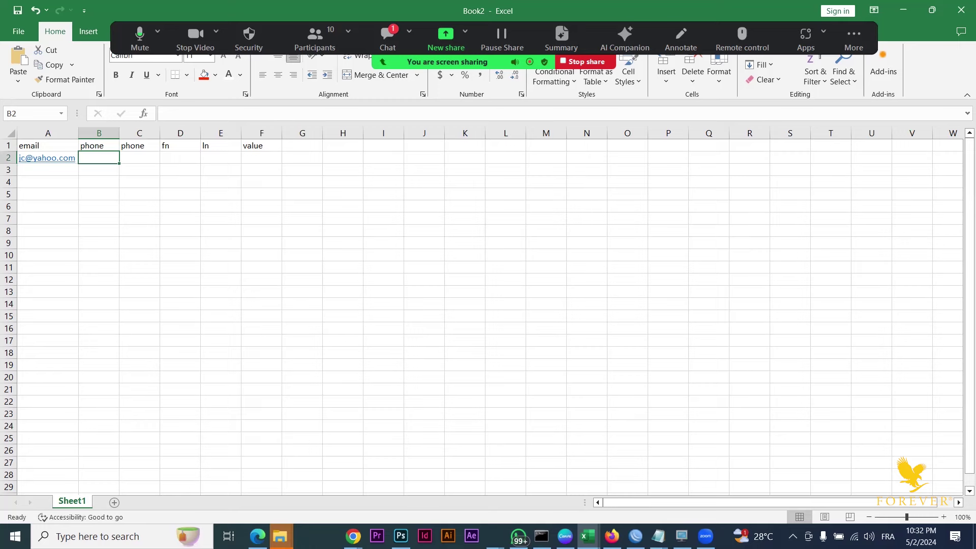
left_click(589, 535)
left_click(783, 486)
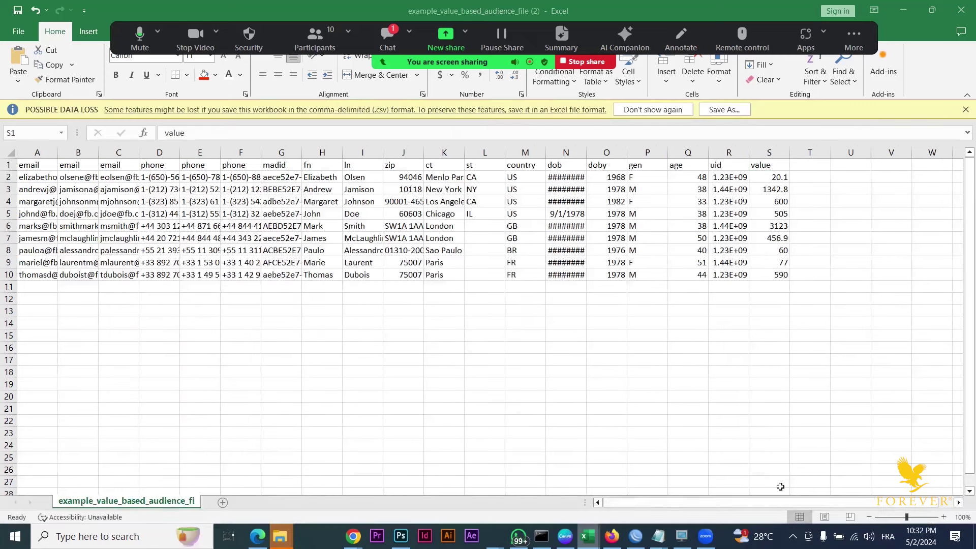
left_click(161, 177)
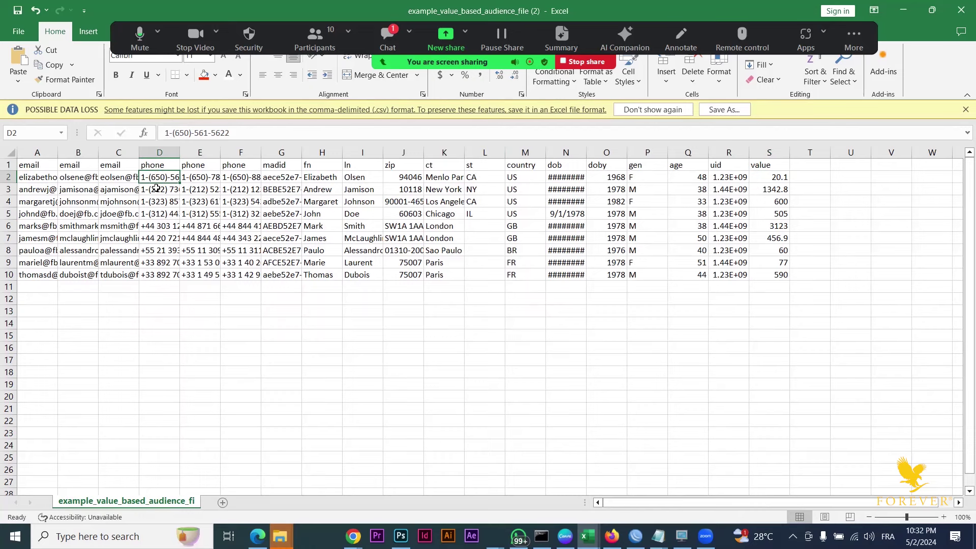
scroll(150, 237, "down", 5)
scroll(151, 237, "up", 5)
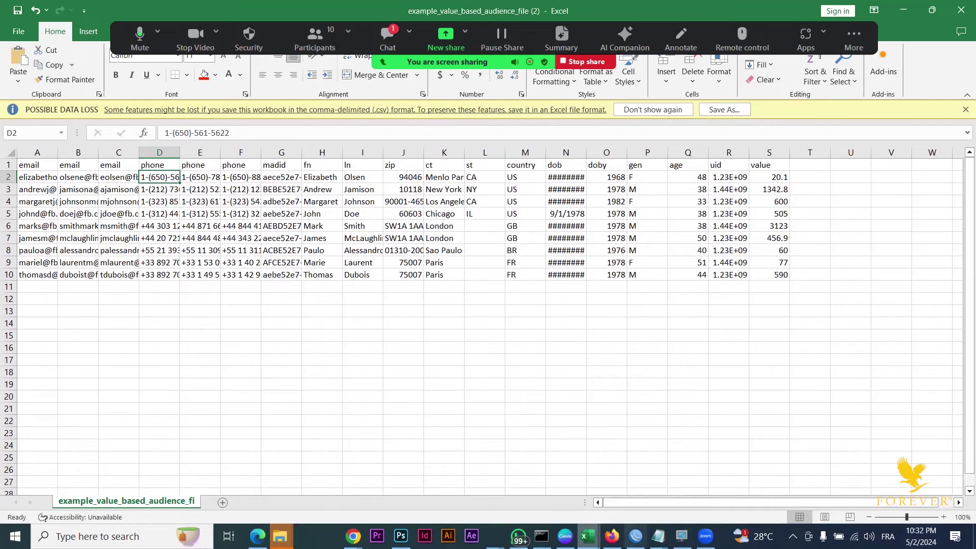
mouse_move(588, 536)
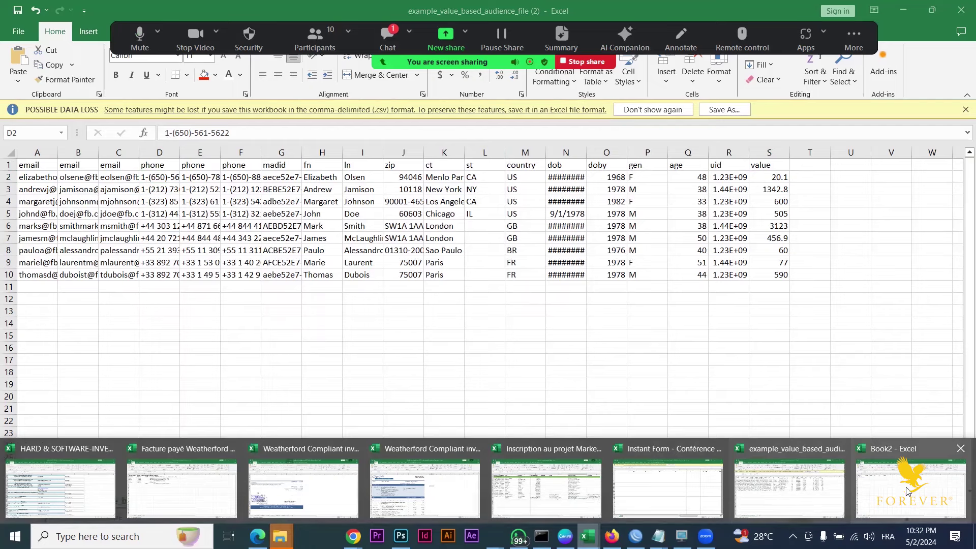
left_click(907, 491)
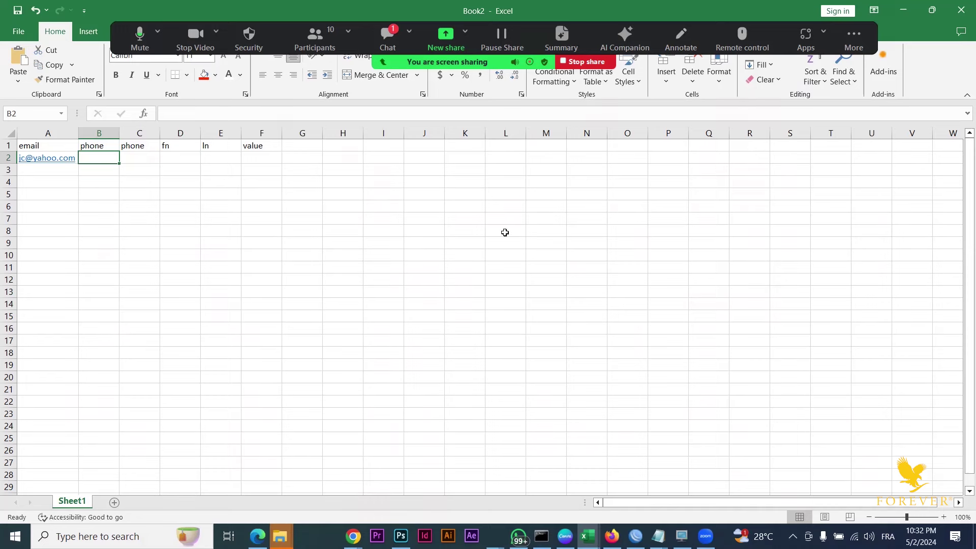
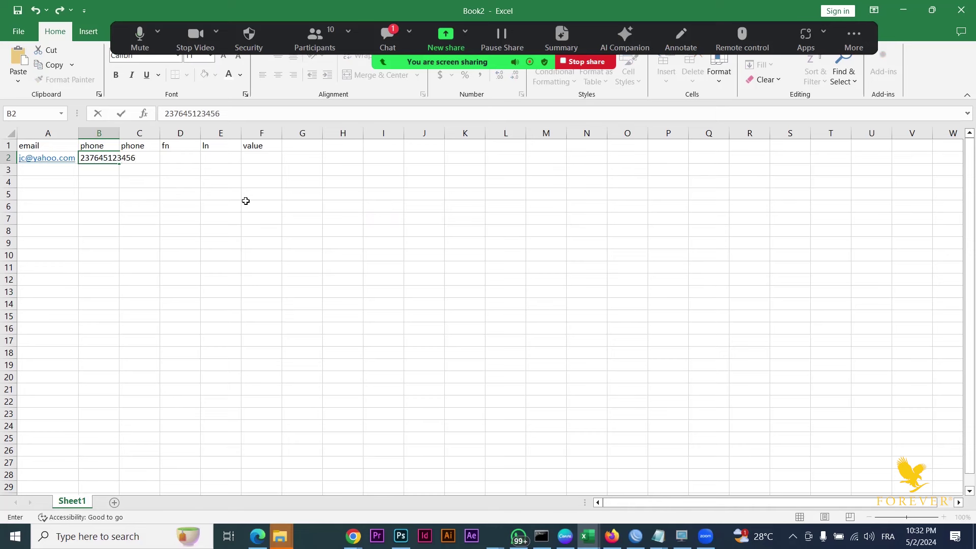
Enter the customer's 12-digit phone number in B2
left_click(132, 205)
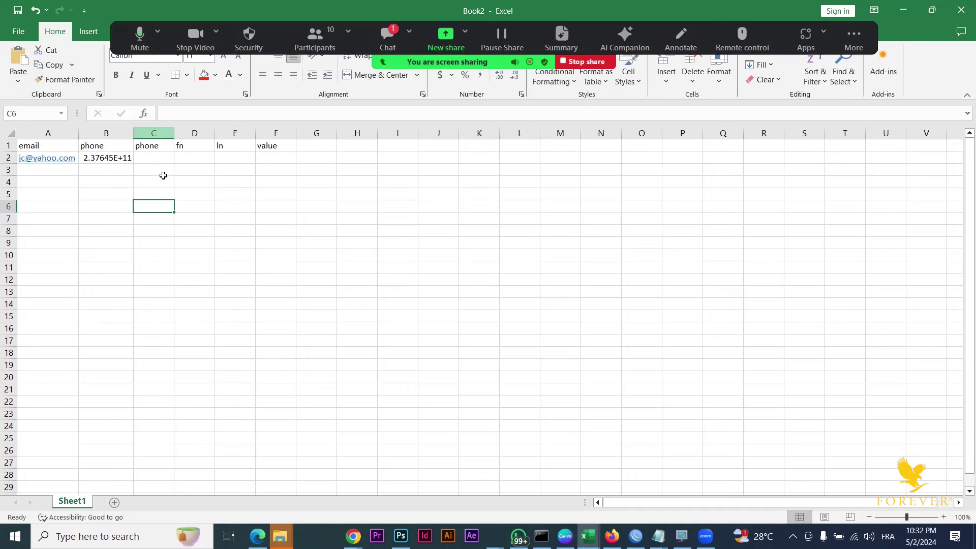
left_click(151, 155)
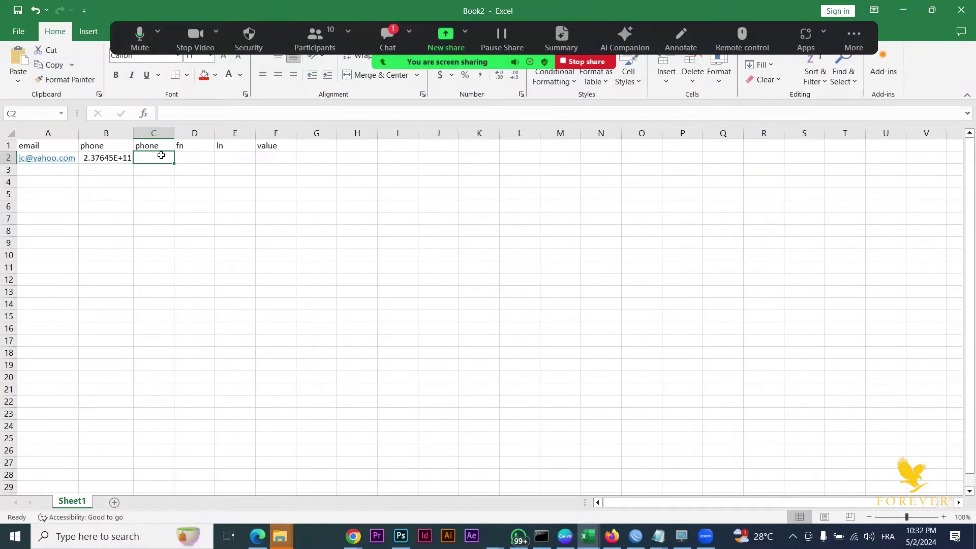
left_click(196, 158)
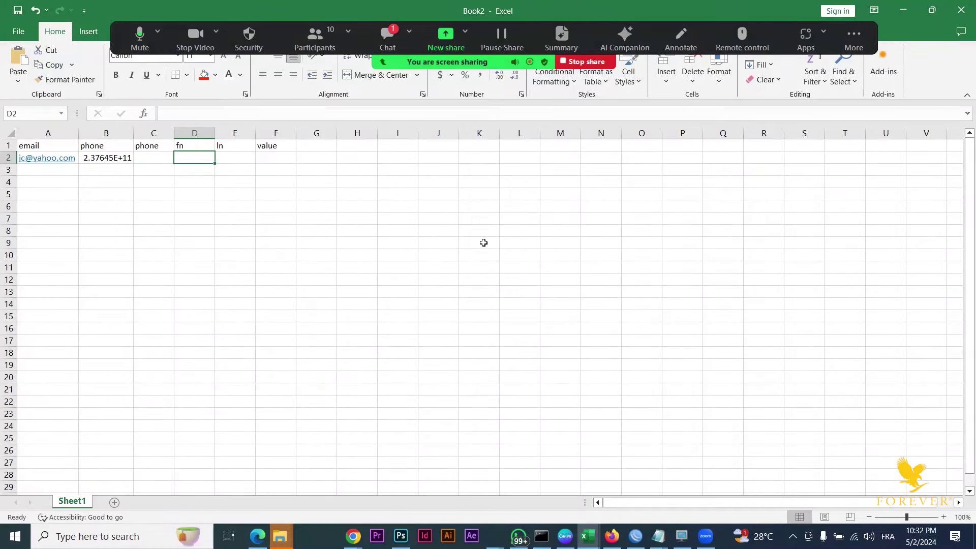
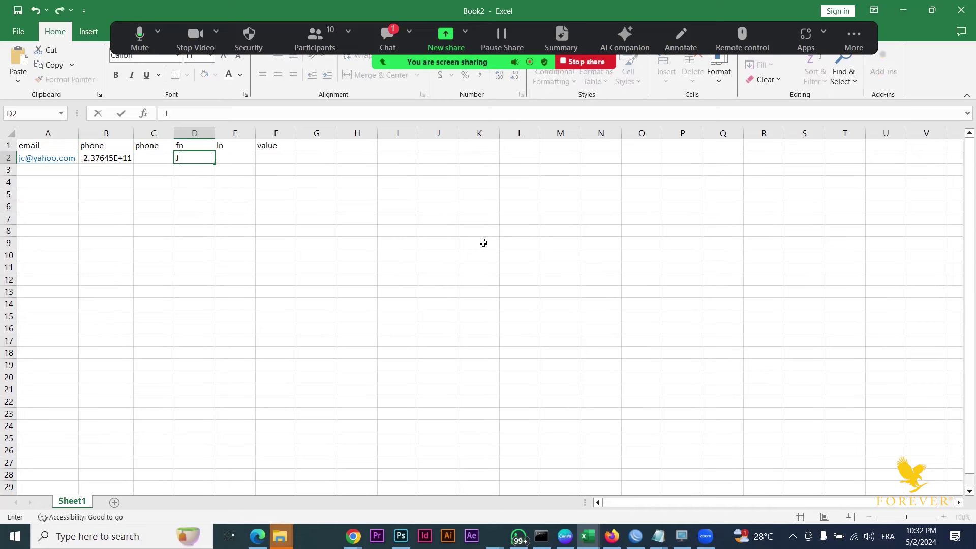
Enter the customer's first name in D2 and last name in E2, autofitting column D
left_click(249, 197)
left_click(235, 157)
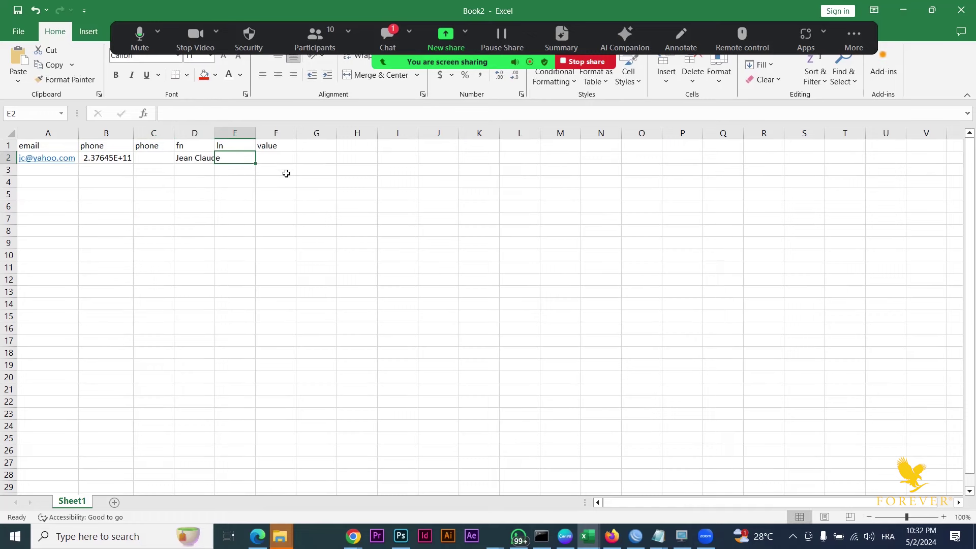
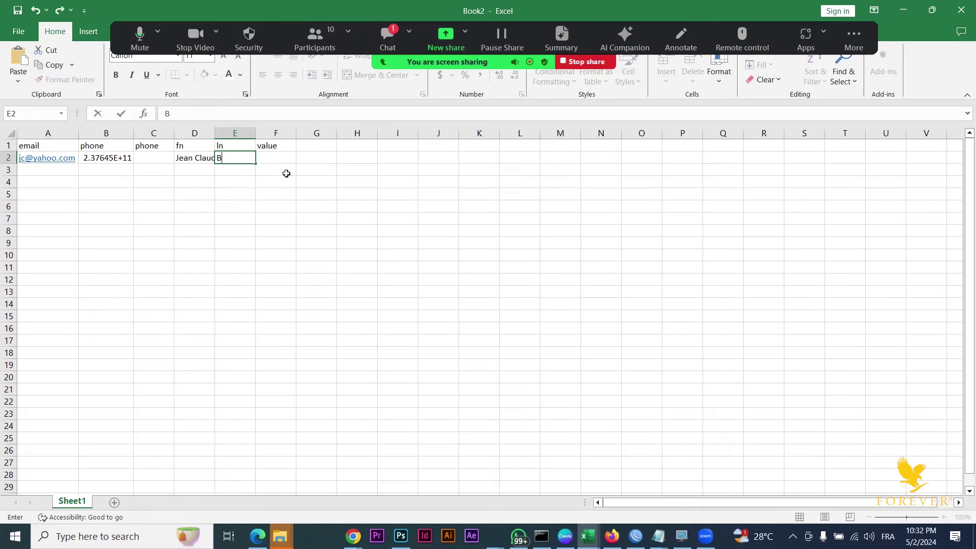
left_click(259, 192)
left_click(220, 155)
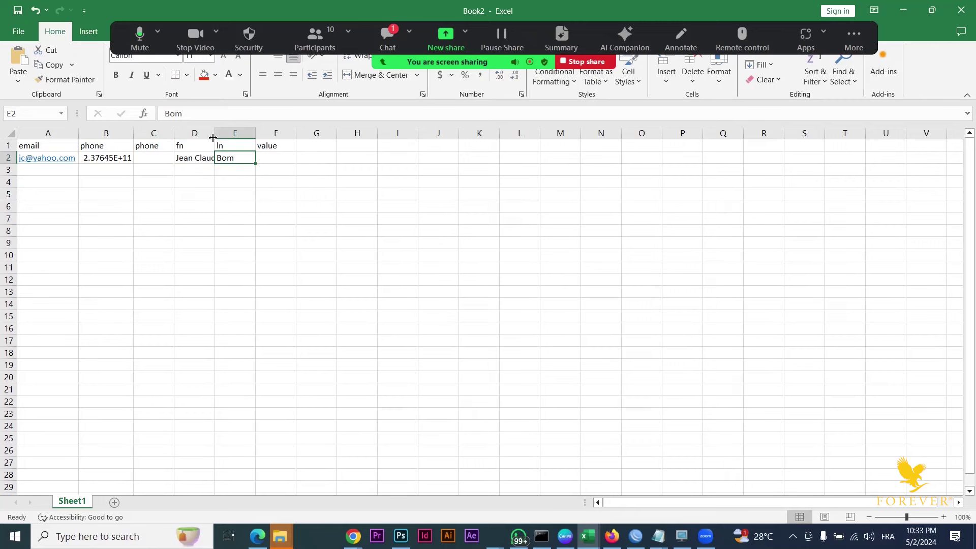
double_click(214, 133)
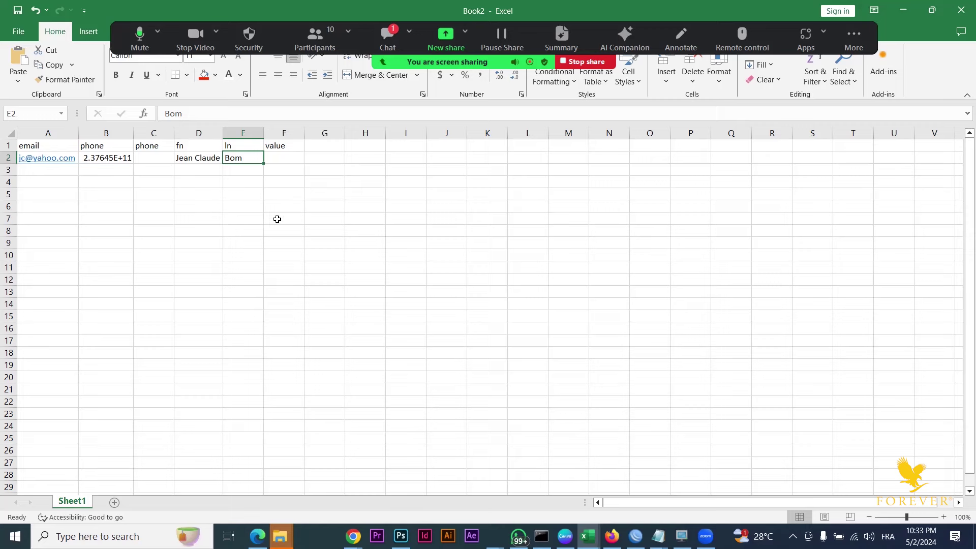
left_click(288, 155)
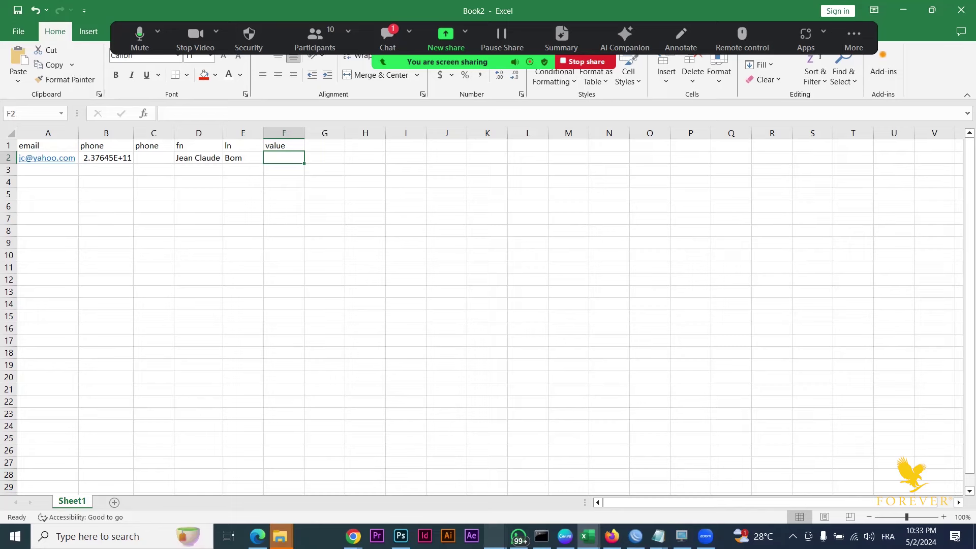
Calculate 150000 ÷ 658 in Windows Calculator, giving about 227.96
mouse_move(495, 536)
left_click(498, 476)
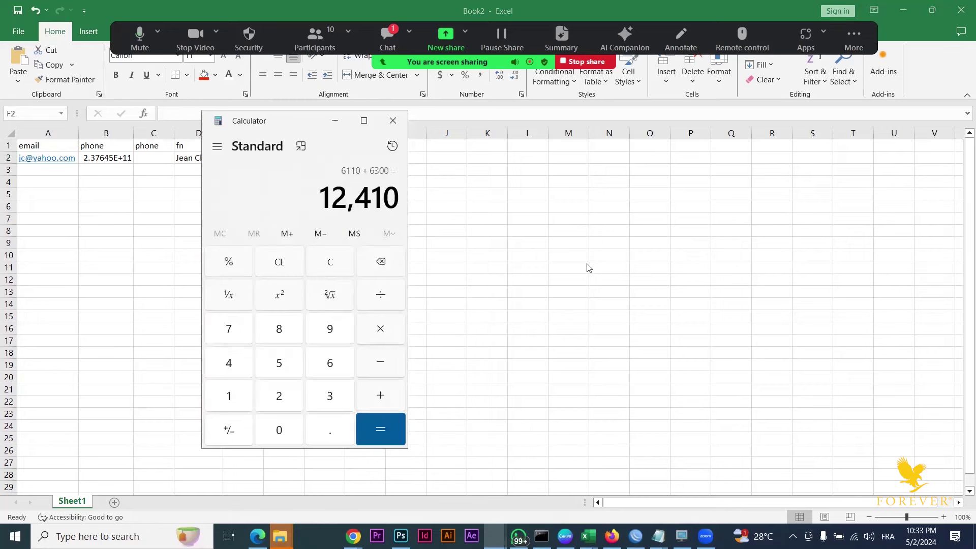
left_click_drag(276, 124, 569, 162)
left_click(630, 297)
type("1500000")
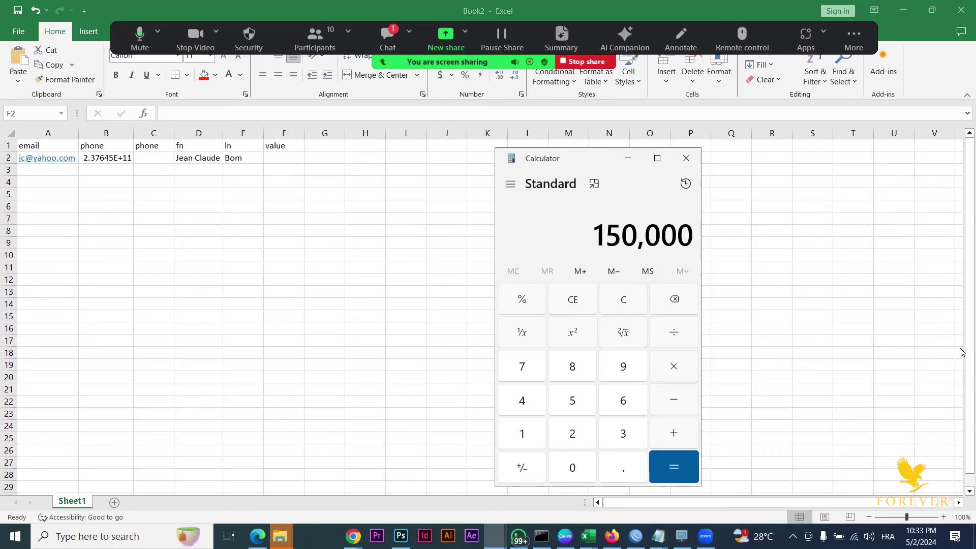
key("slash")
type("658")
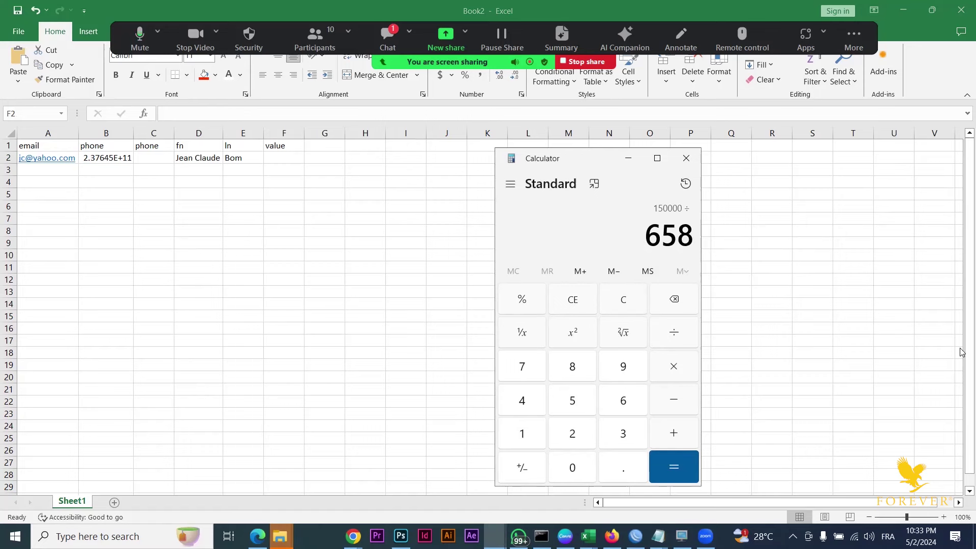
key("Return")
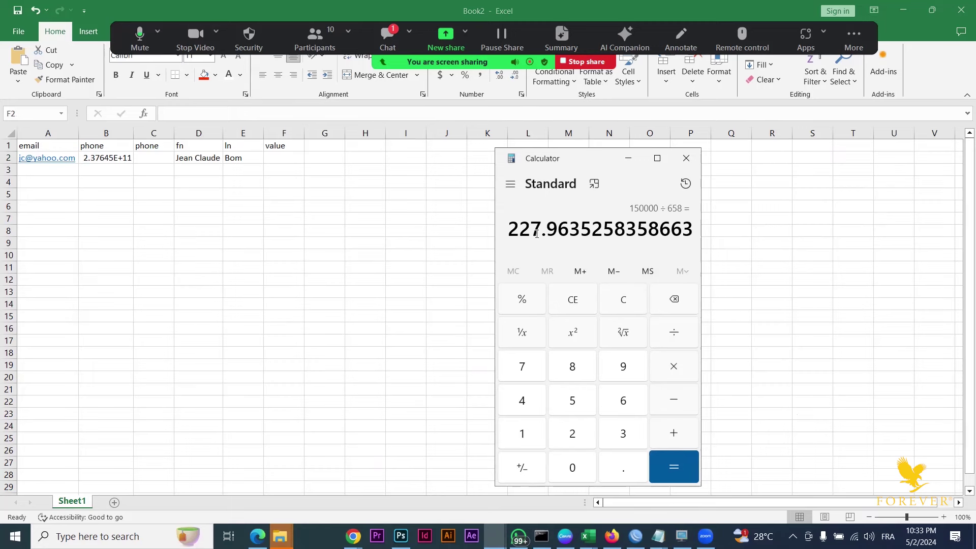
left_click(276, 157)
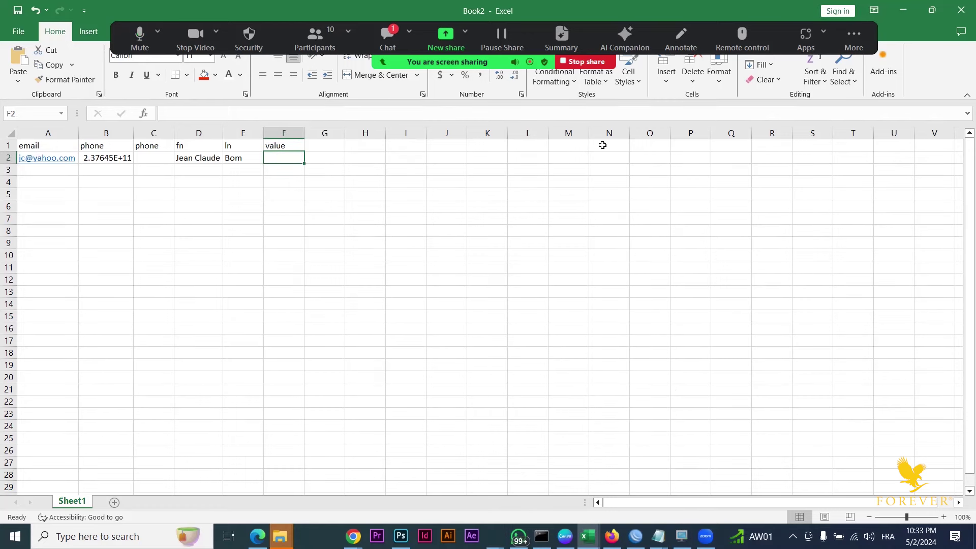
type("227.52")
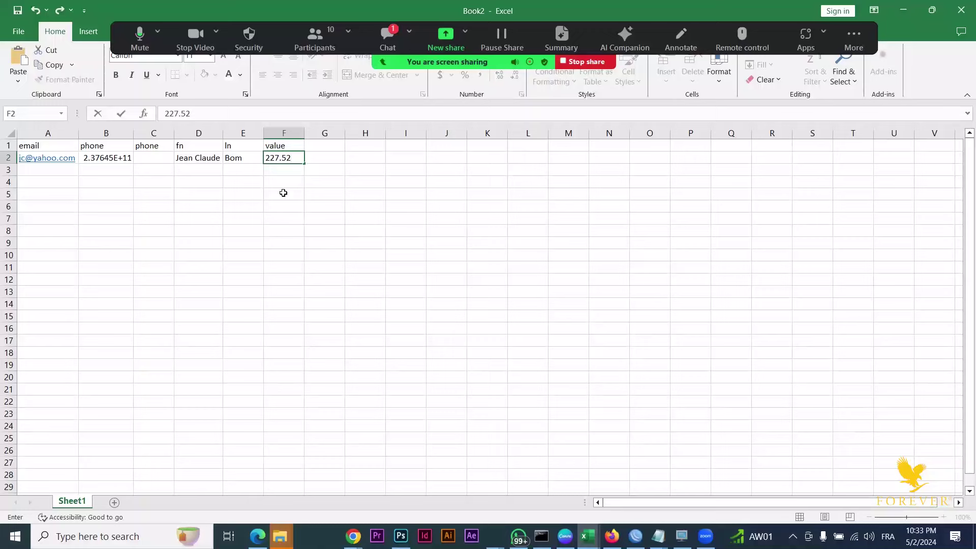
left_click(283, 193)
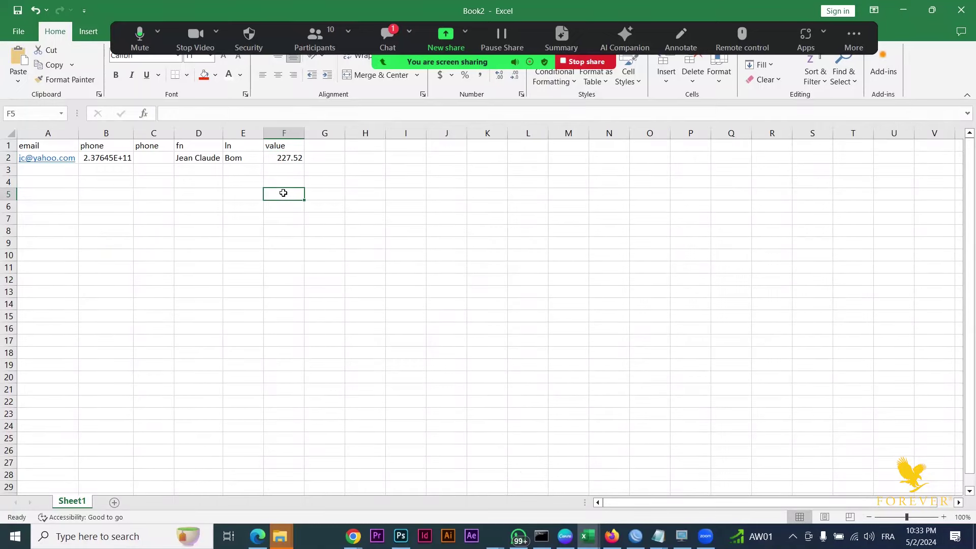
left_click(276, 158)
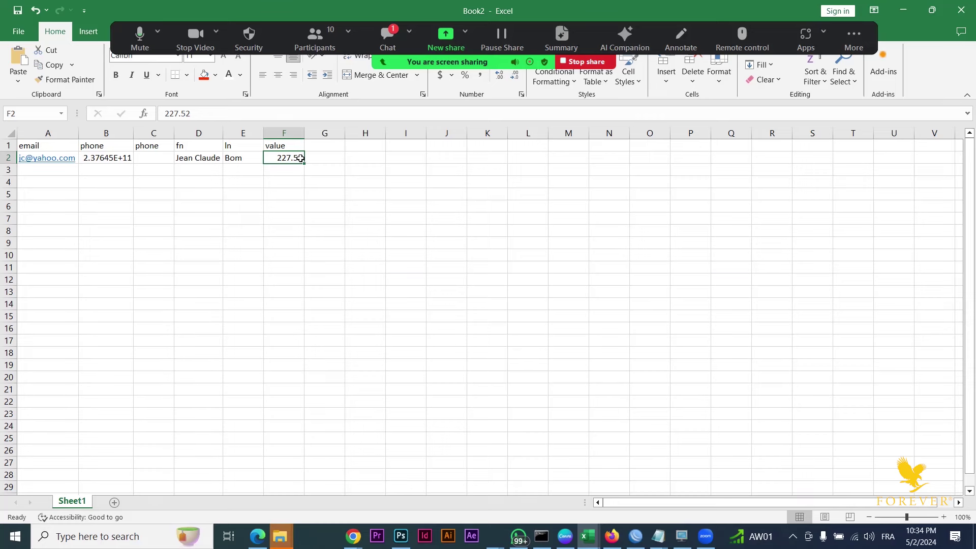
left_click(286, 173)
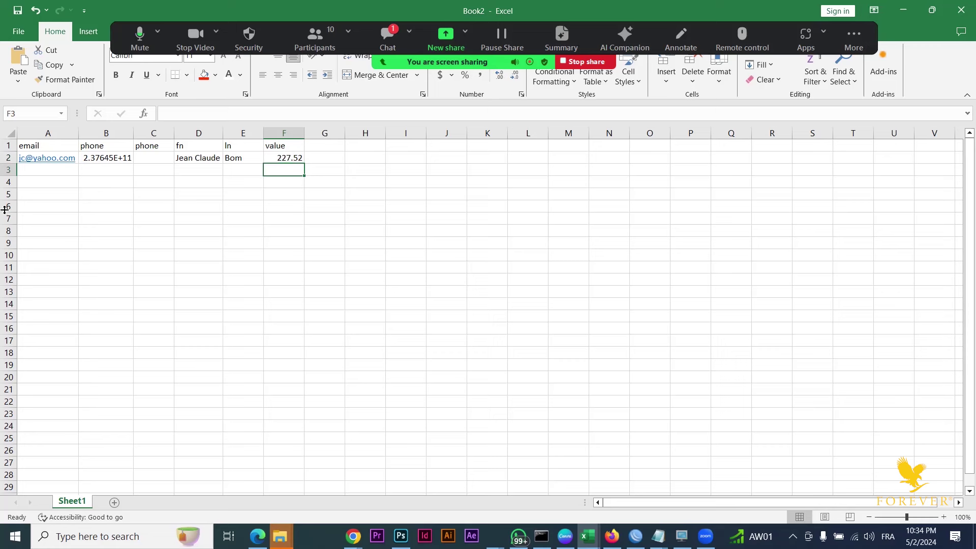
Enter the second contact's e-mail address in A3 and two phone numbers in B3 and C3
left_click(48, 171)
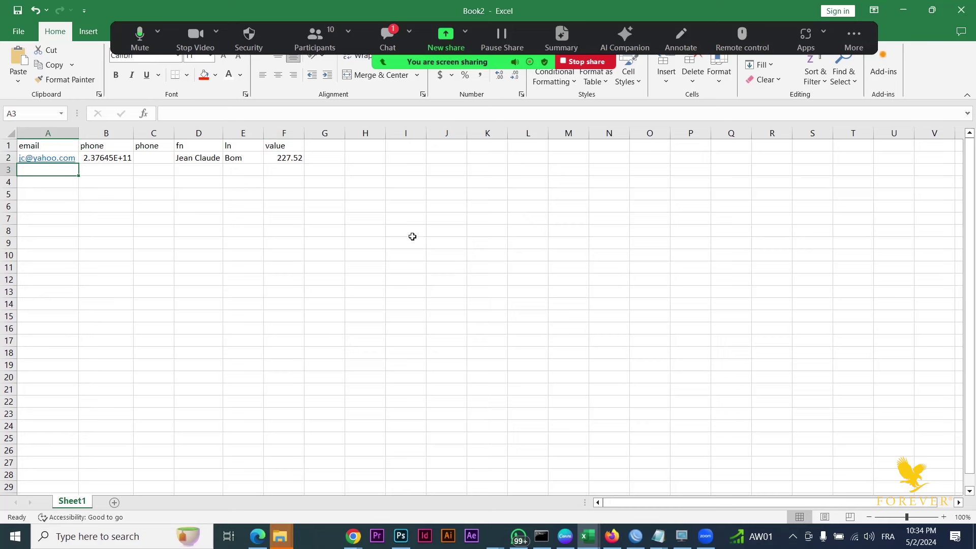
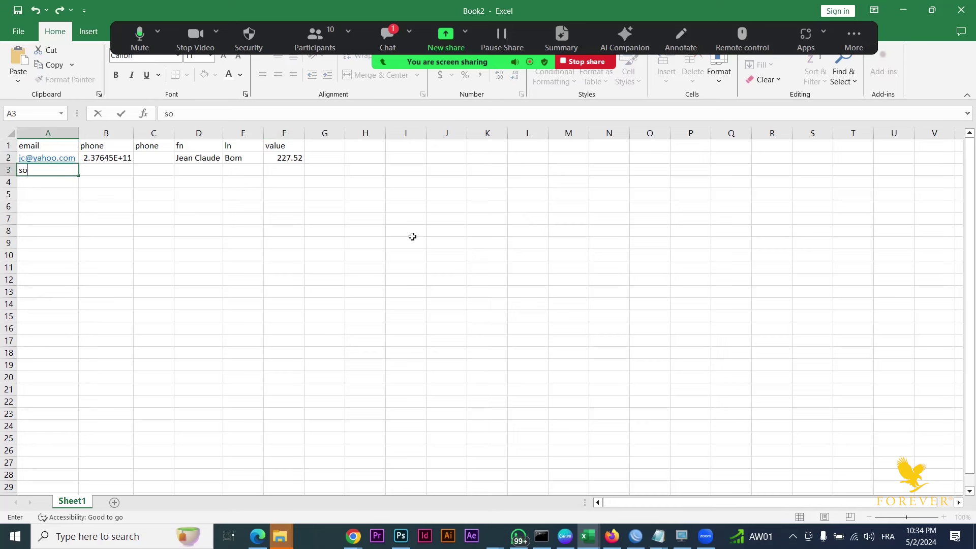
key("Tab")
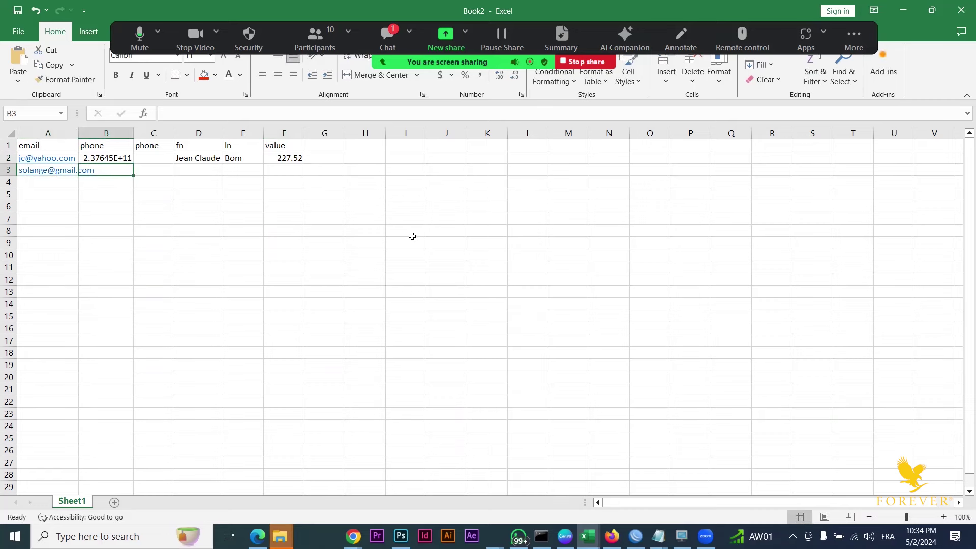
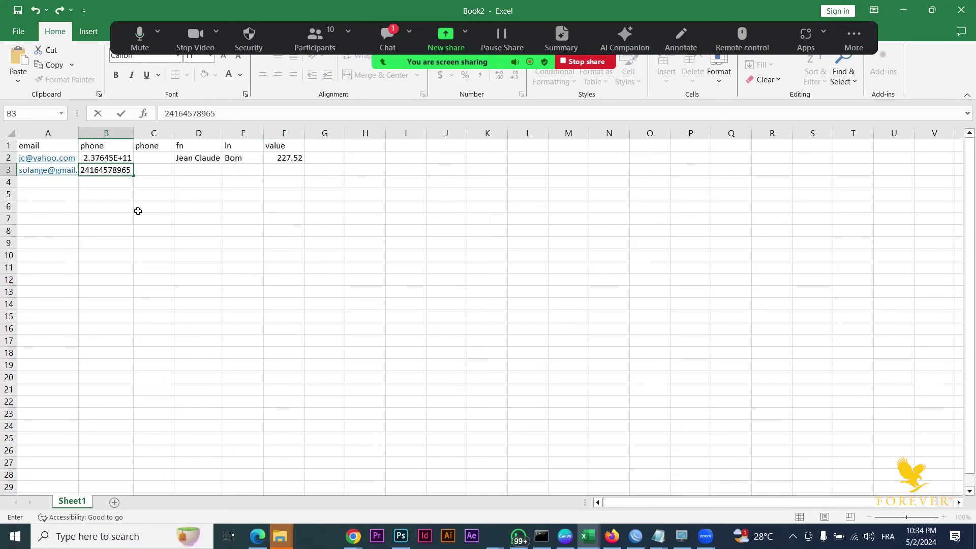
left_click(166, 171)
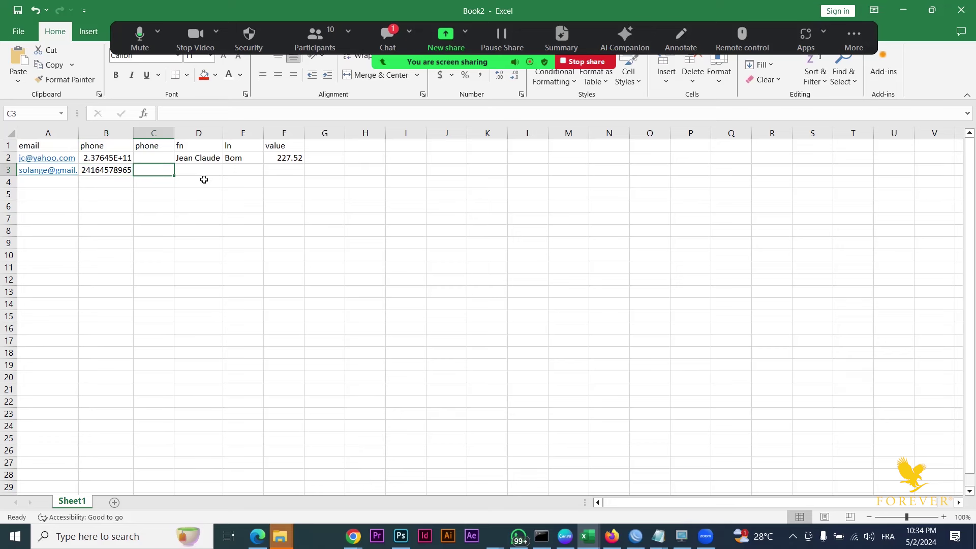
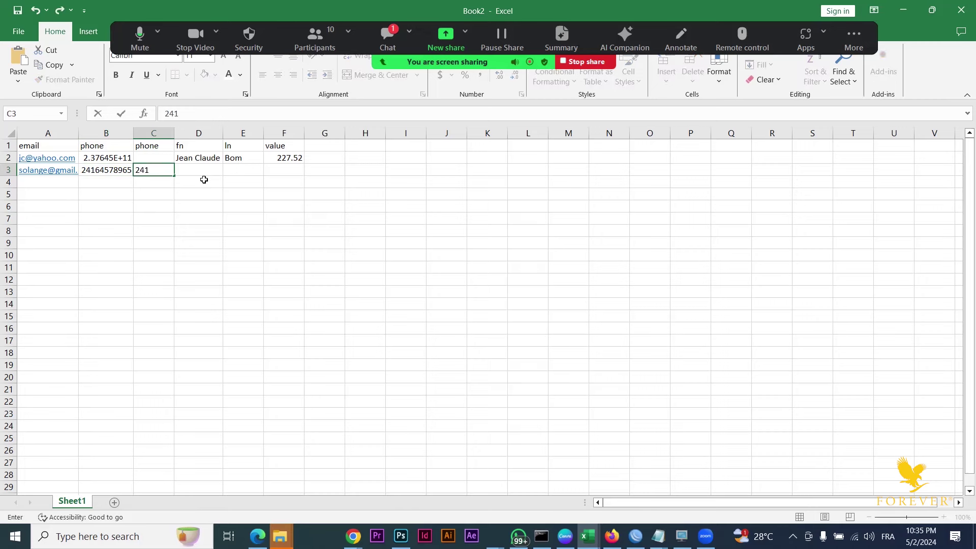
left_click_drag(186, 229, 181, 227)
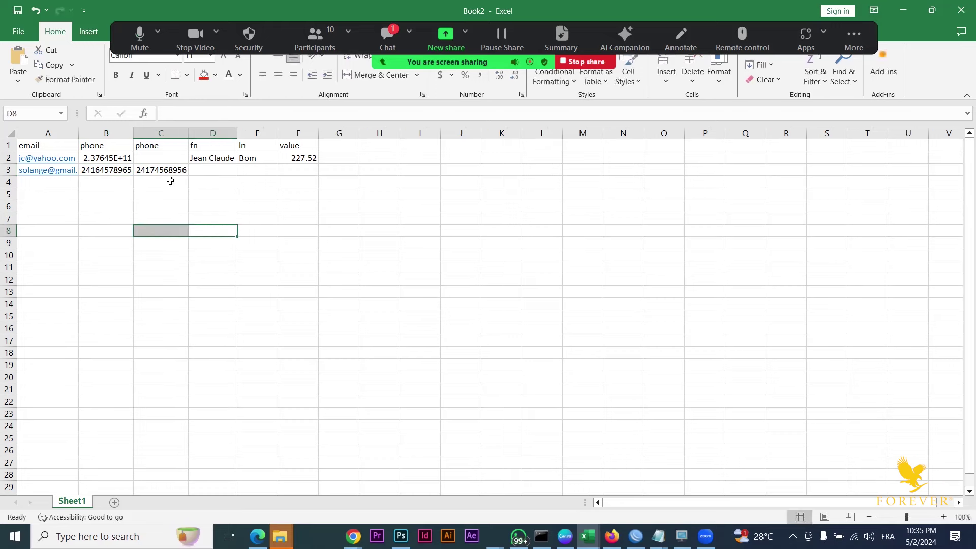
Enter the second contact's first name in D3 and last name in E3
left_click(216, 170)
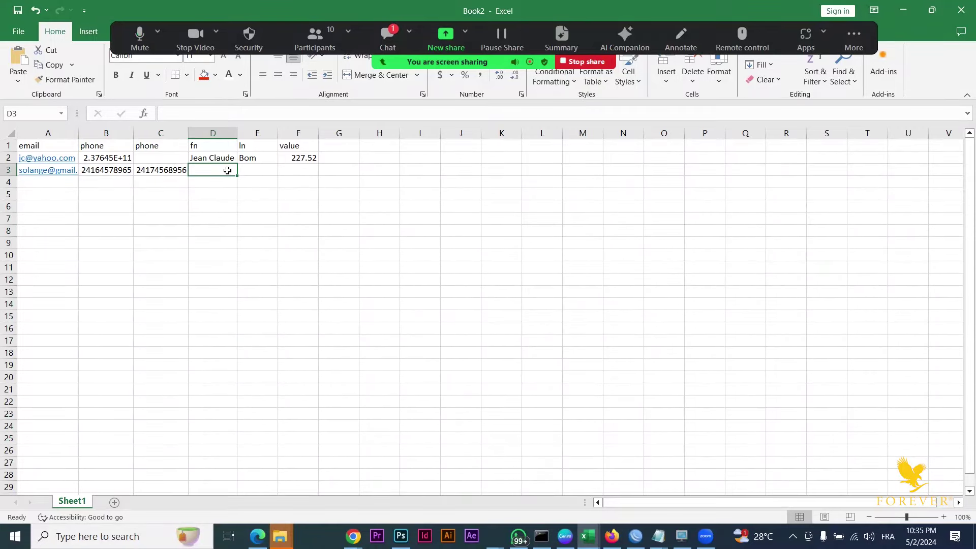
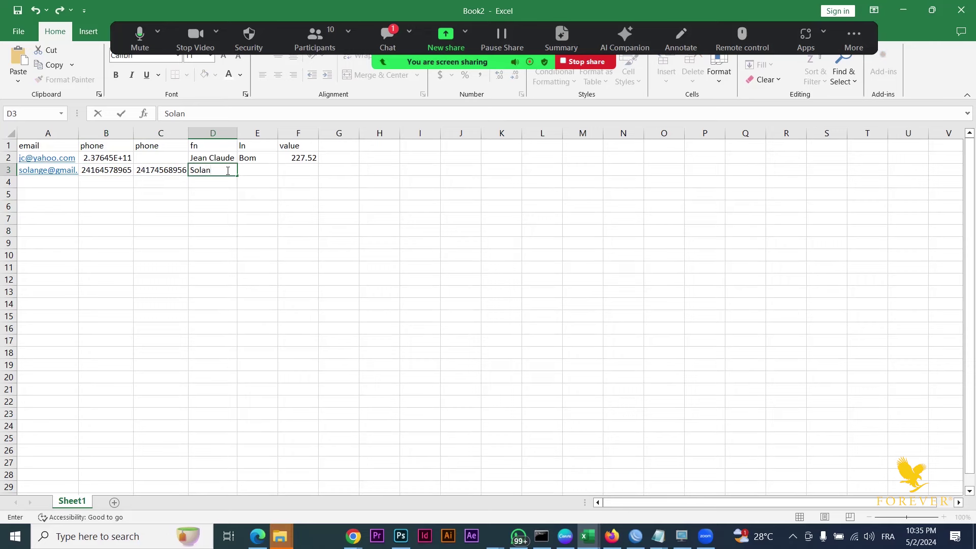
left_click(259, 171)
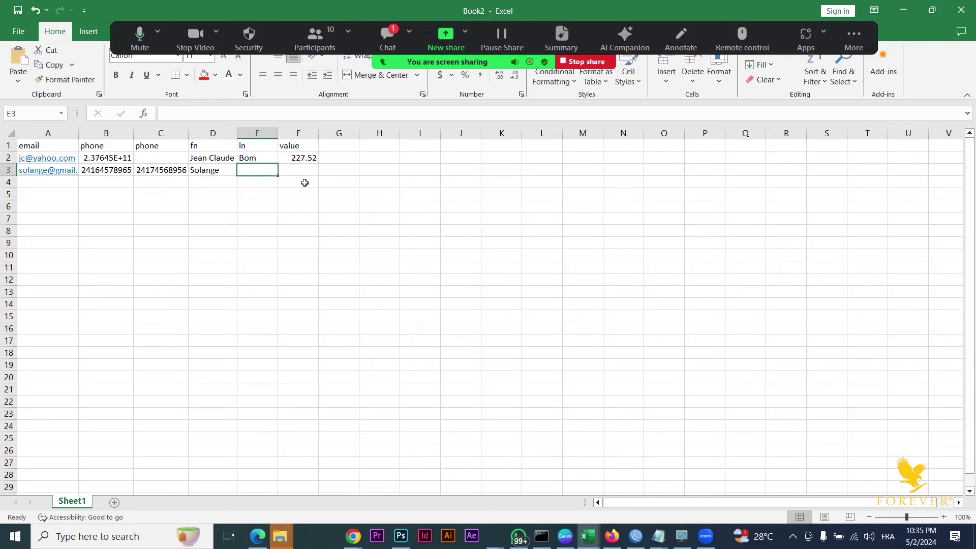
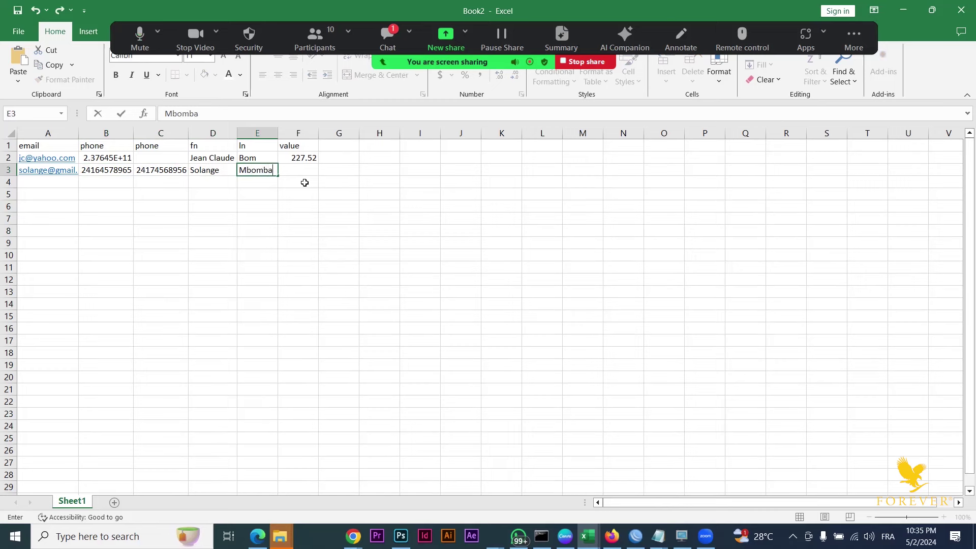
left_click(297, 206)
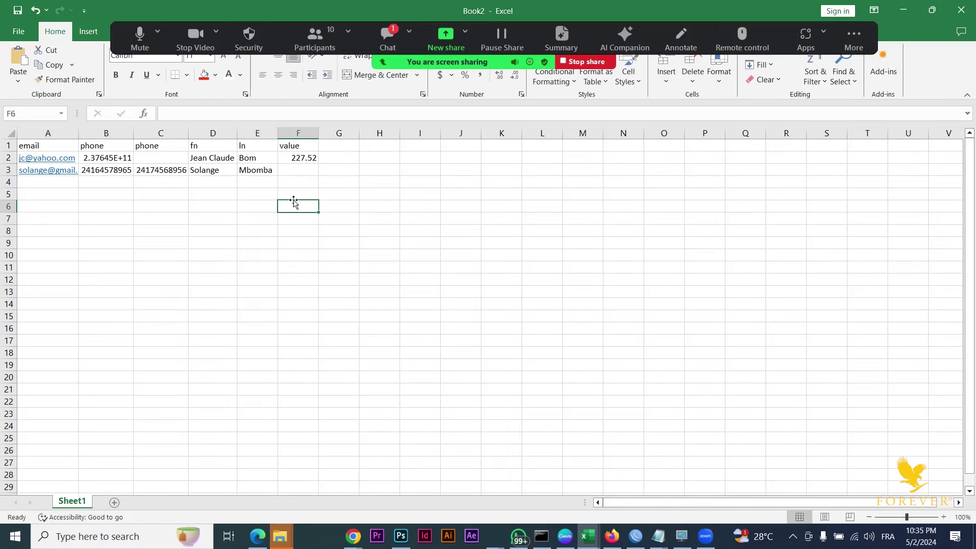
left_click(295, 172)
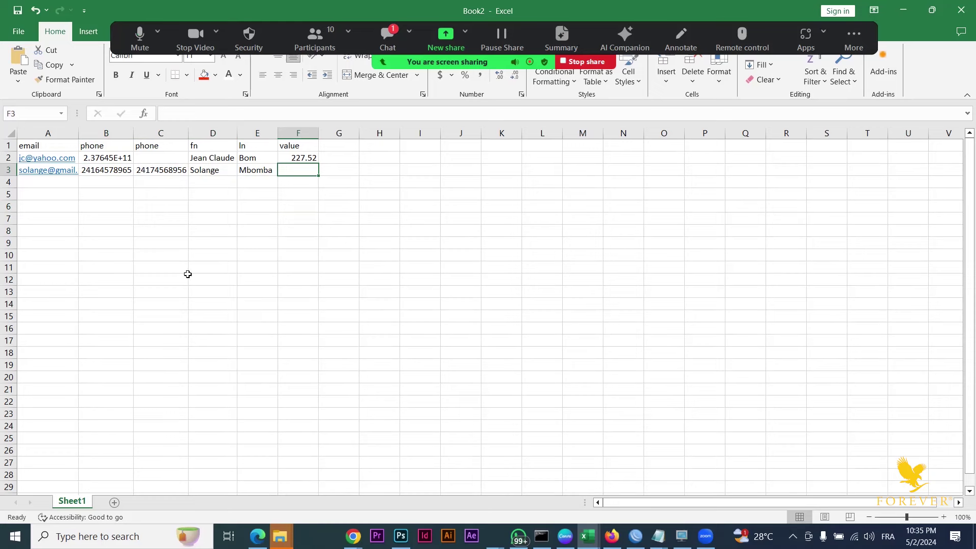
scroll(182, 262, "down", 3)
scroll(182, 263, "up", 3)
left_click(299, 199)
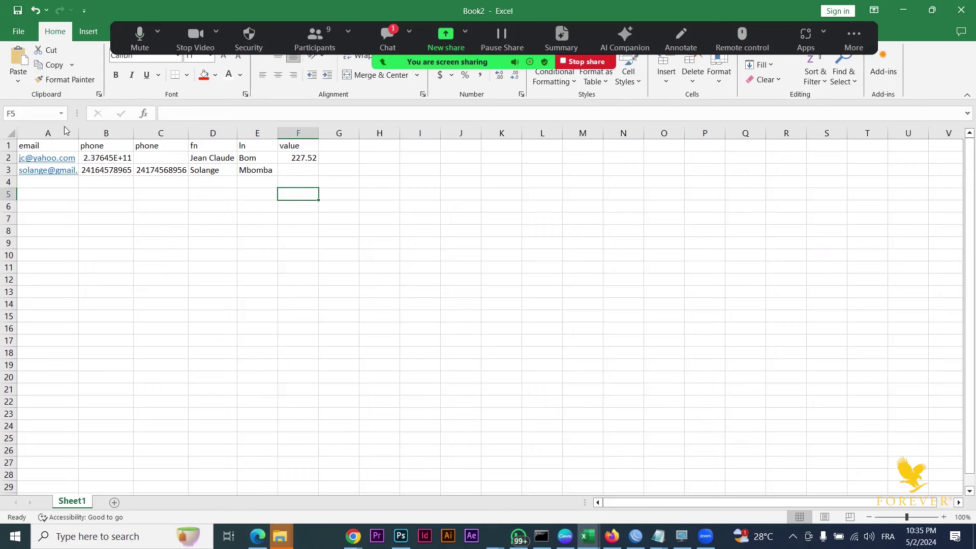
Open the full Save As dialog for Book2 and expand the Save as type list
left_click(15, 32)
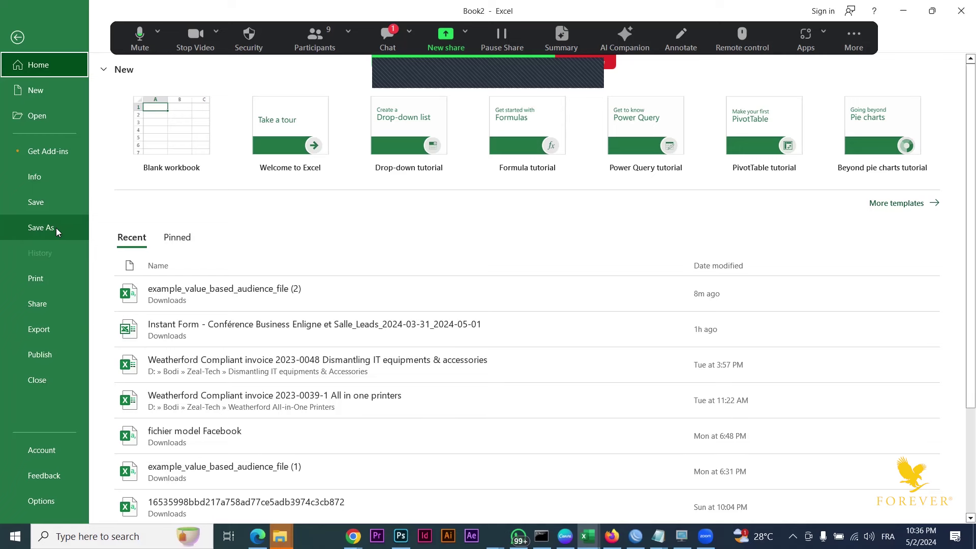
left_click(55, 228)
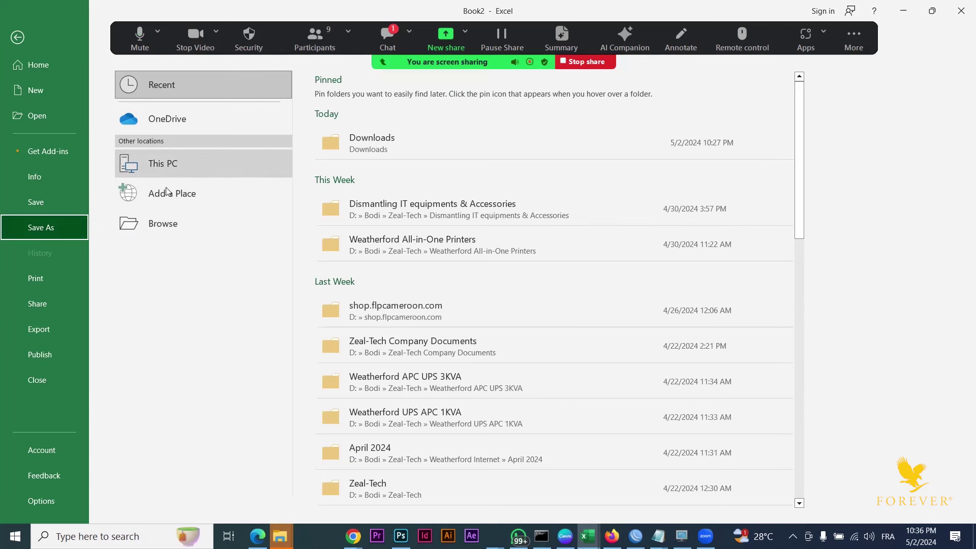
left_click(175, 223)
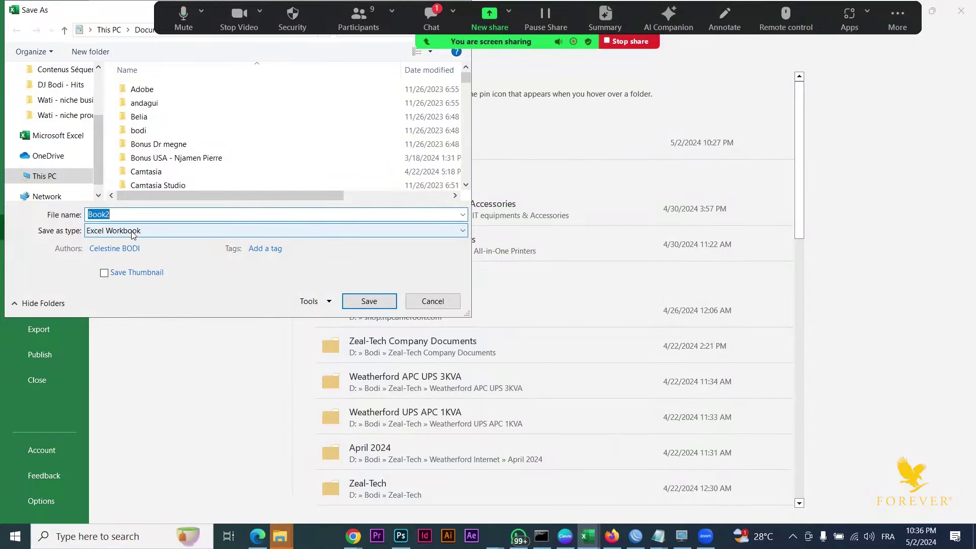
left_click(135, 232)
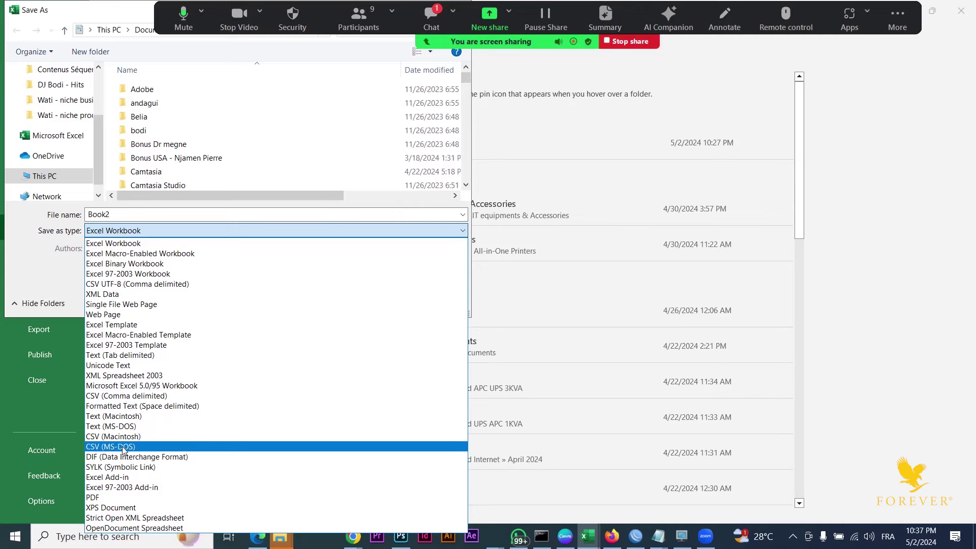
Save the workbook on the Desktop as 'clients facebook' in CSV (MS-DOS) format
left_click(121, 450)
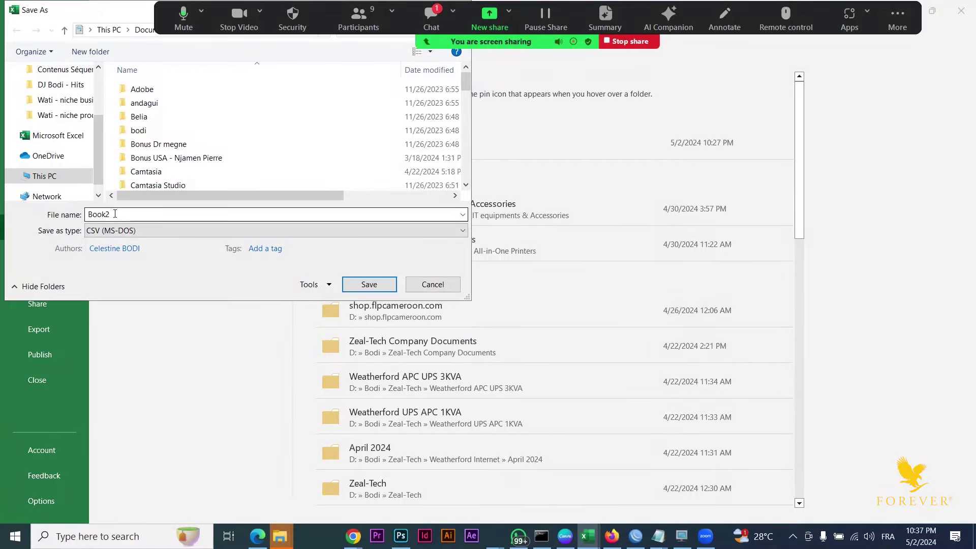
double_click(115, 214)
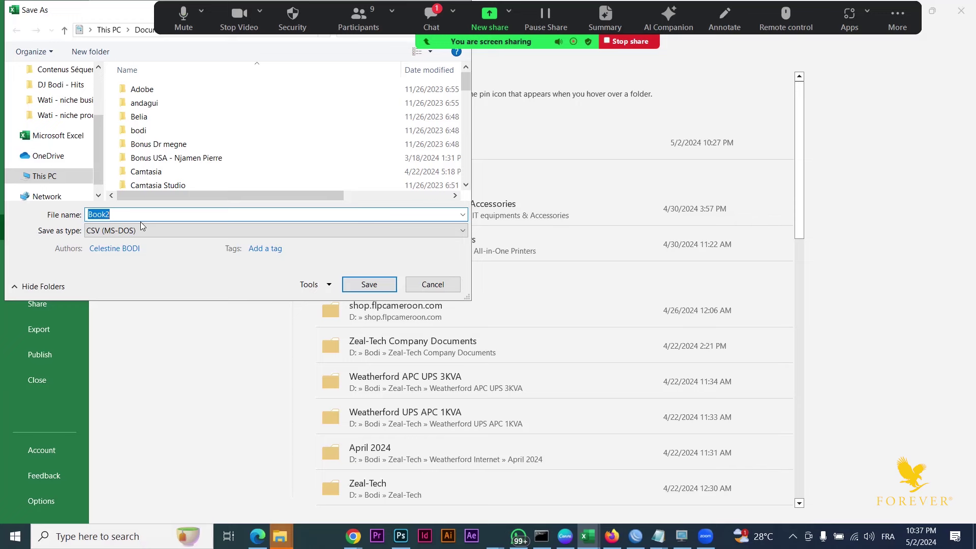
type("client")
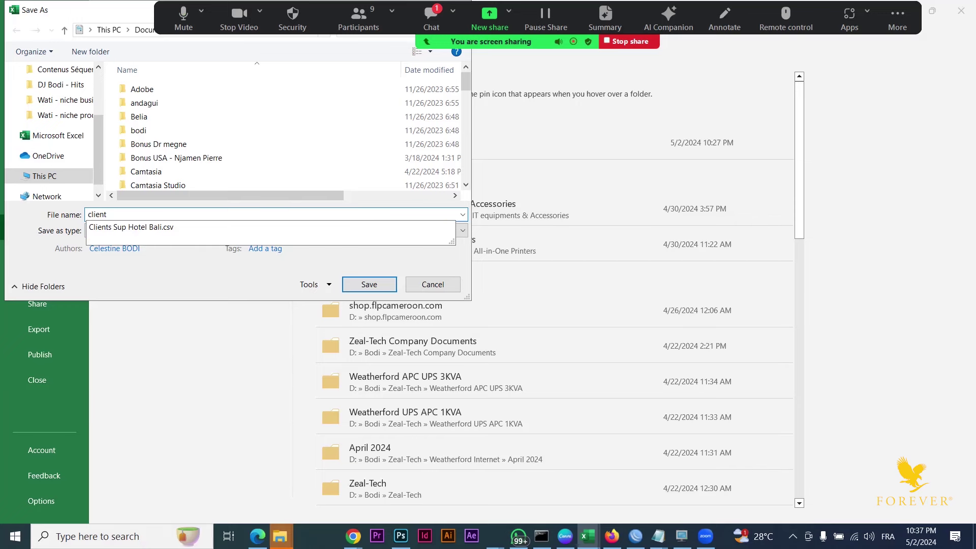
type("s fac")
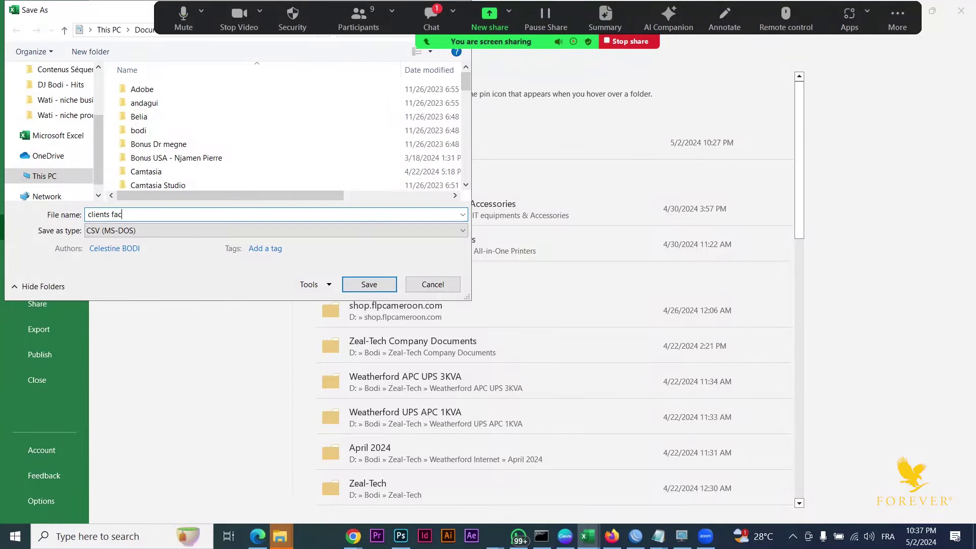
type("ebook")
scroll(97, 144, "up", 3)
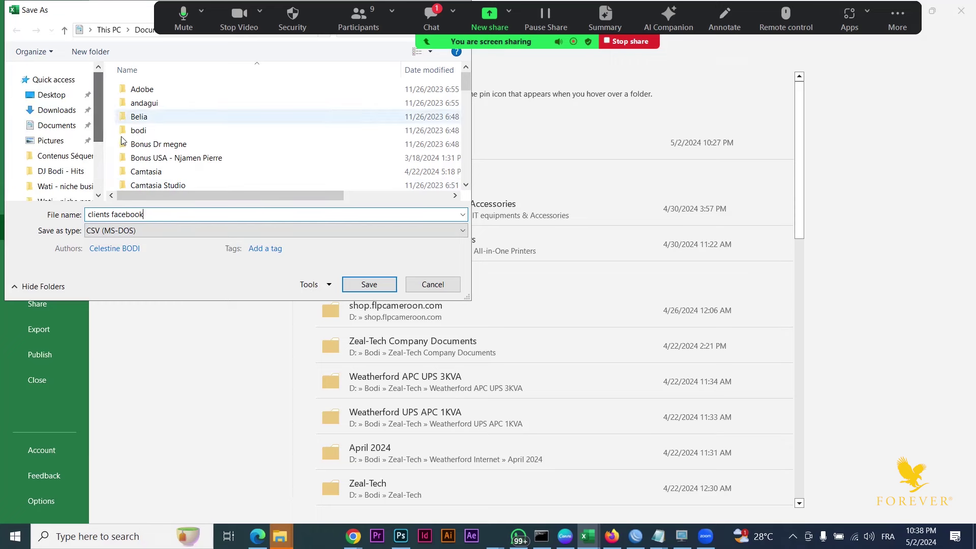
left_click(53, 96)
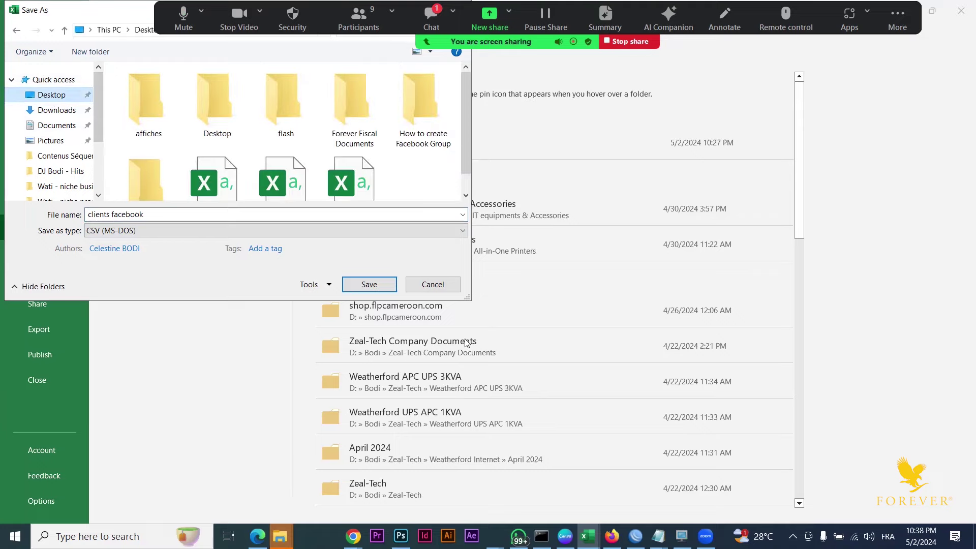
left_click(370, 283)
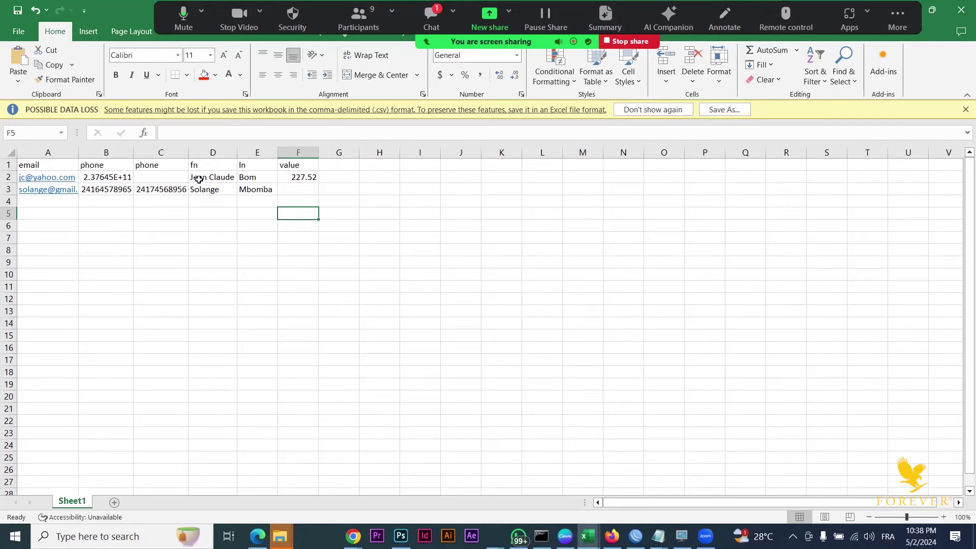
Close the clients facebook workbook and minimise everything to reveal the desktop
left_click(960, 15)
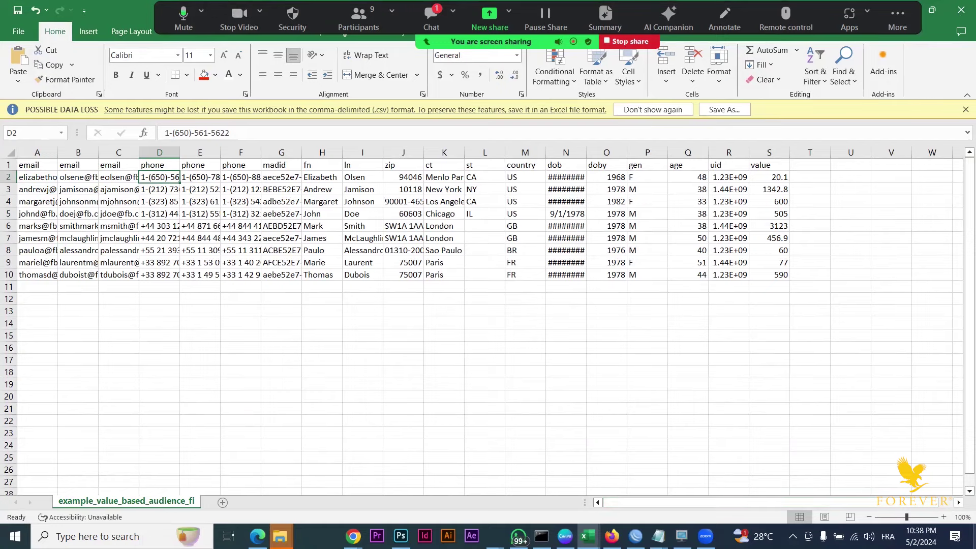
left_click(974, 538)
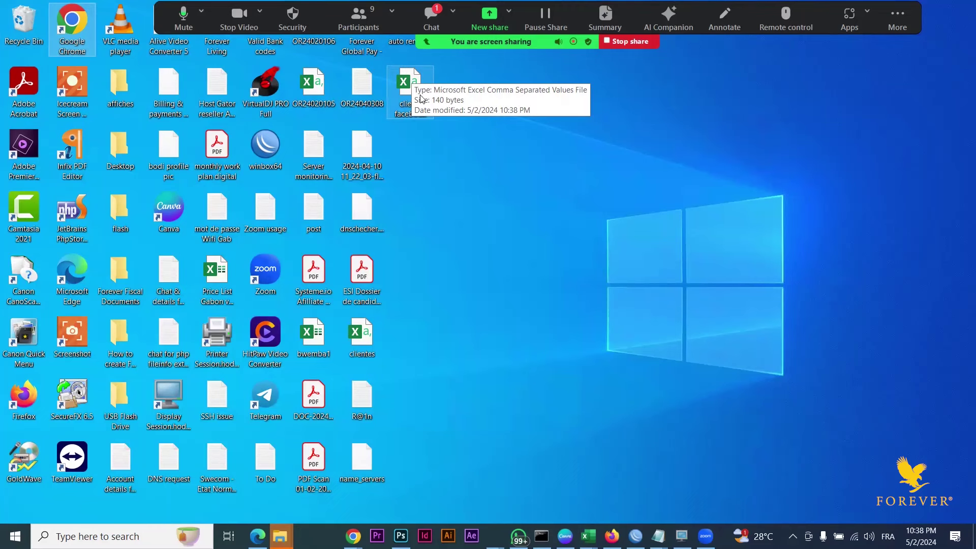
left_click_drag(419, 87, 532, 170)
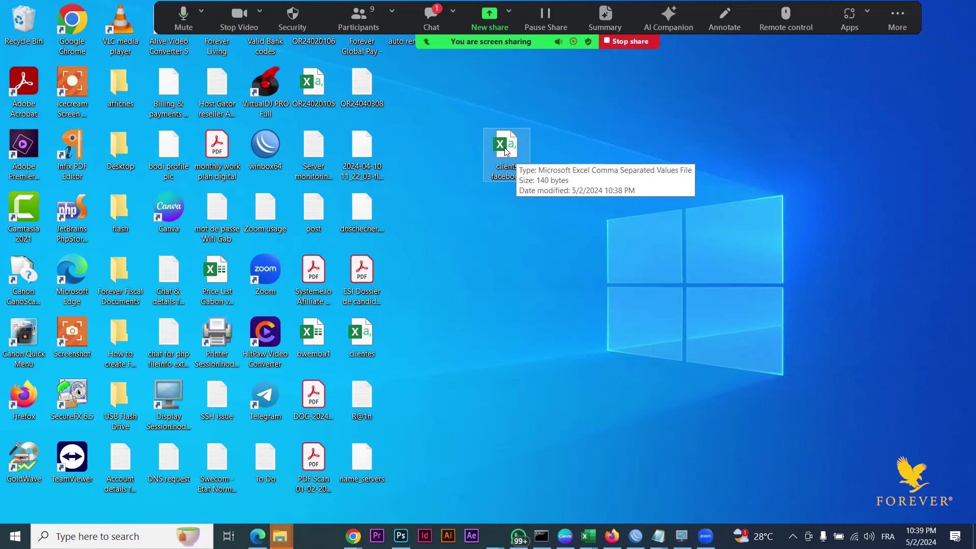
right_click(506, 152)
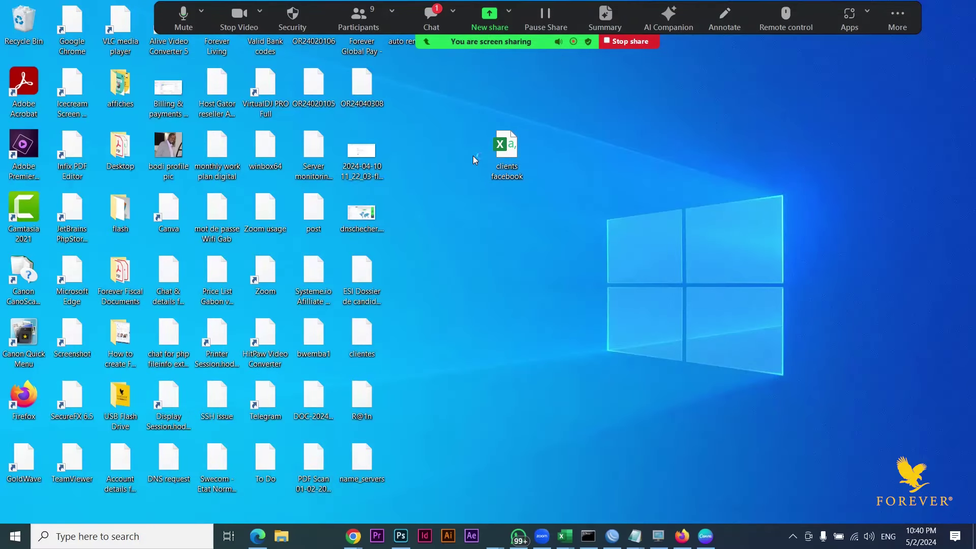
right_click(511, 145)
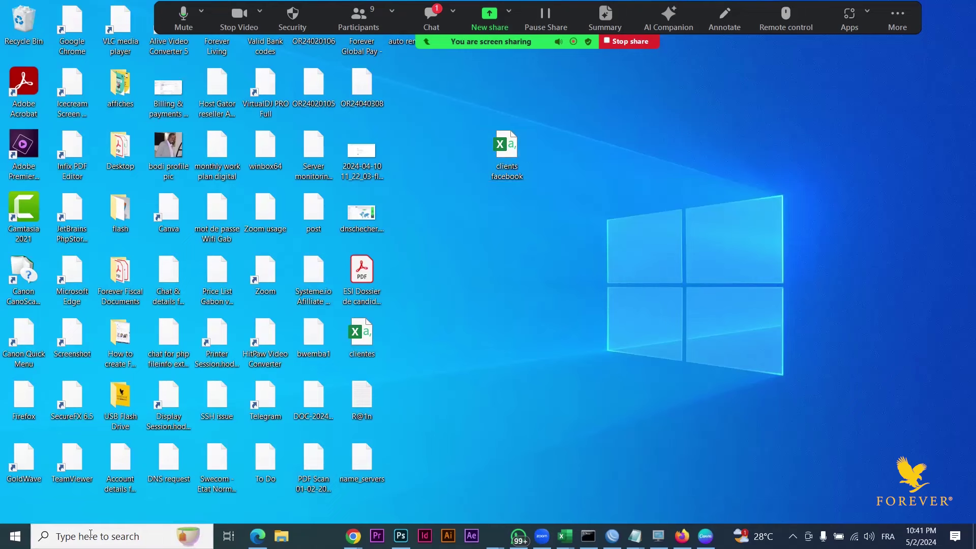
Find Notepad in Windows Search and launch a blank Untitled Notepad window
key("super+s")
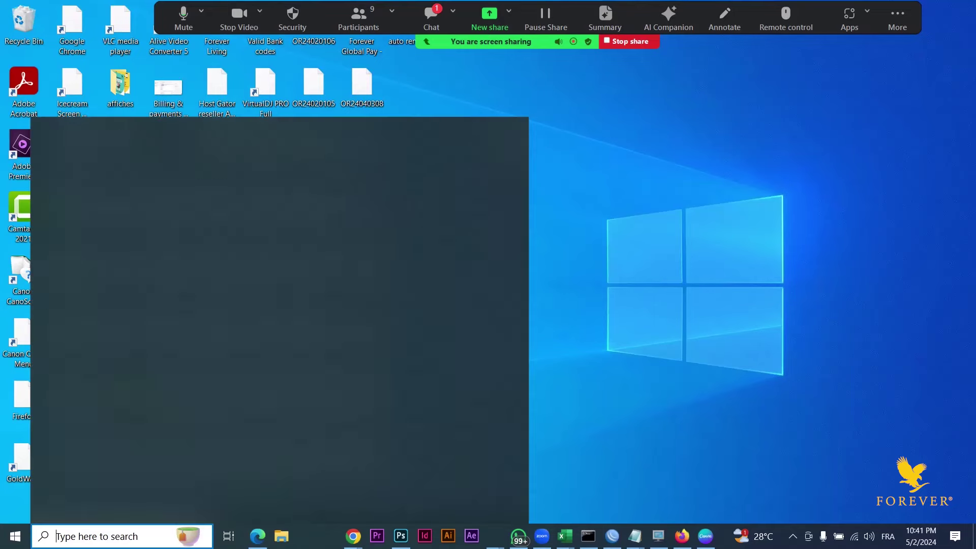
type("no")
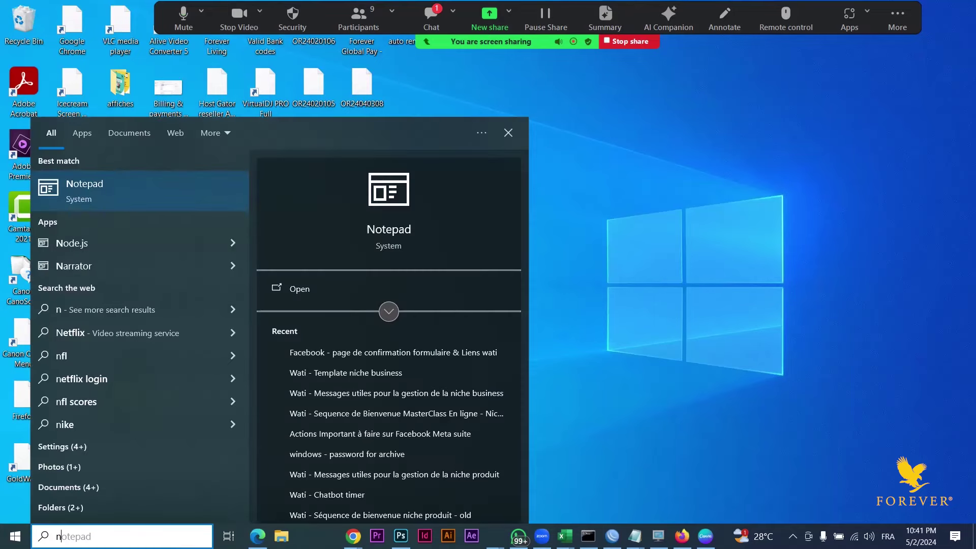
key("BackSpace")
key("BackSpace")
type("b")
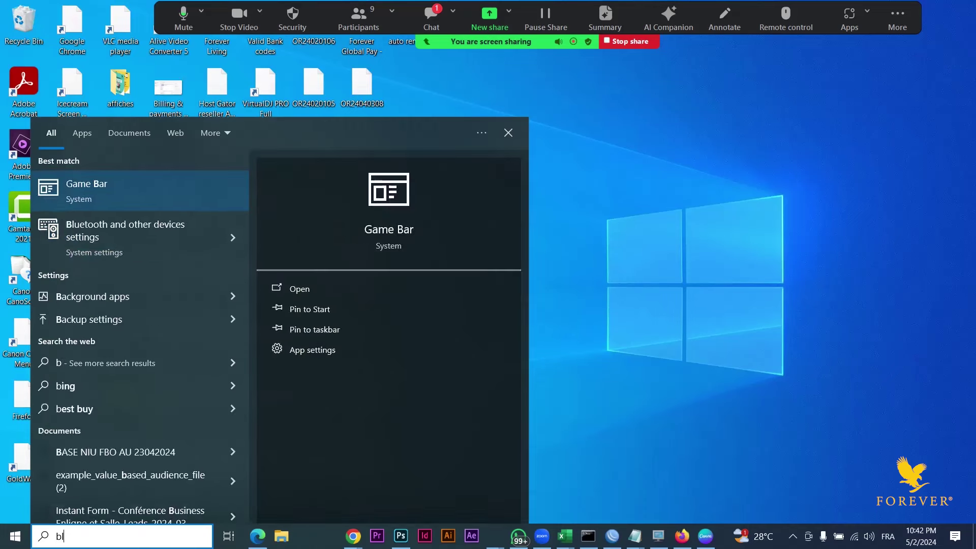
type("lo")
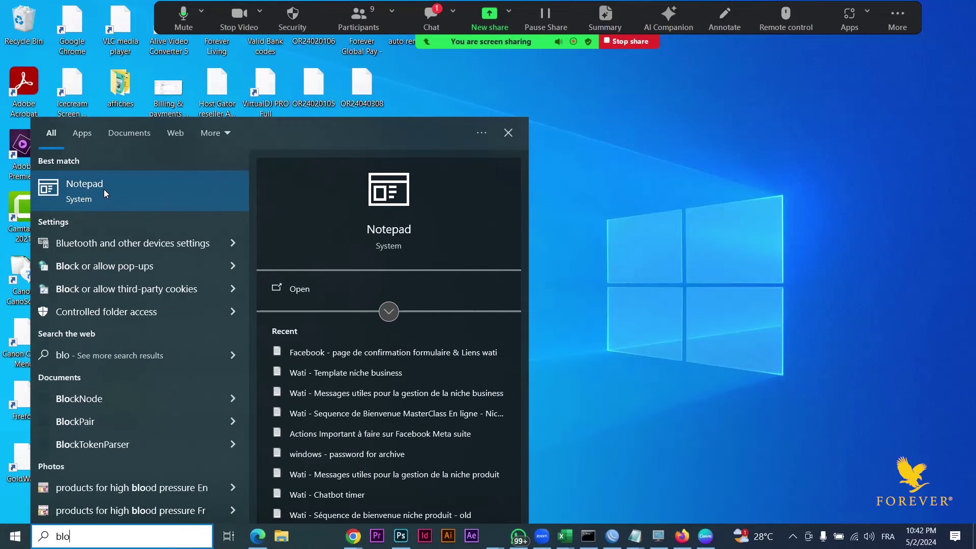
left_click(105, 189)
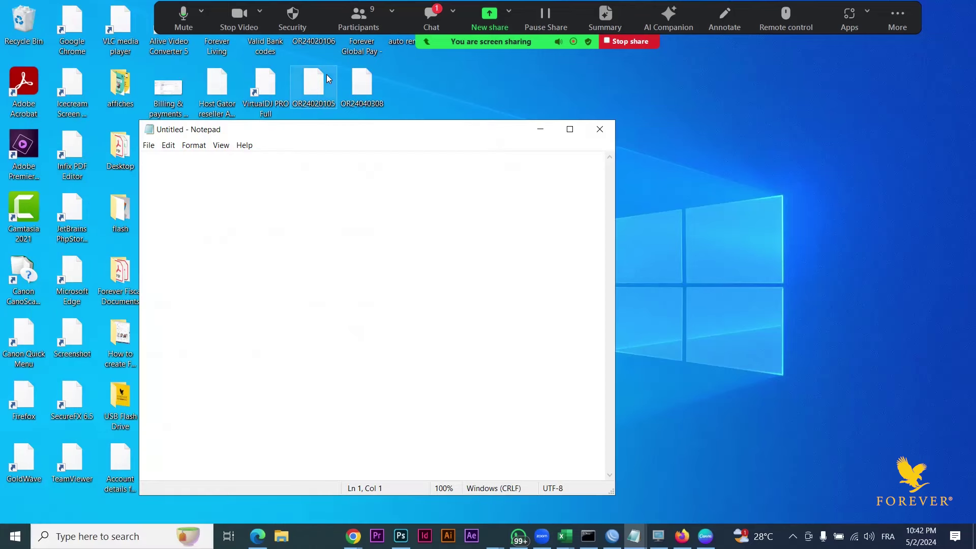
Load the Desktop's 'clients facebook' CSV in Notepad using the All Files filter, showing the first phone in scientific notation
left_click_drag(308, 135, 497, 112)
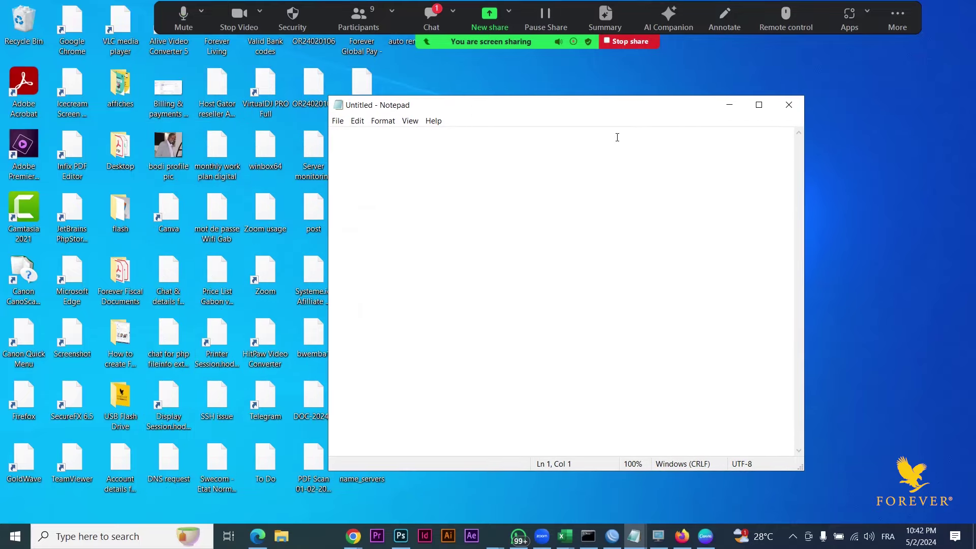
mouse_move(555, 107)
left_mouse_down()
mouse_move(569, 231)
mouse_move(700, 105)
mouse_move(491, 127)
mouse_move(631, 113)
mouse_move(732, 168)
mouse_move(577, 113)
mouse_move(552, 116)
left_mouse_up()
left_click(340, 130)
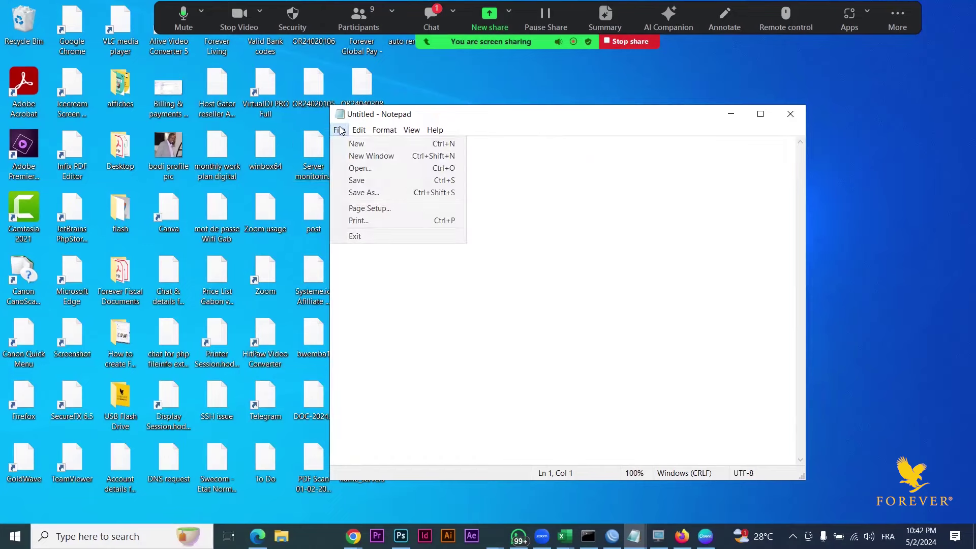
left_click(369, 169)
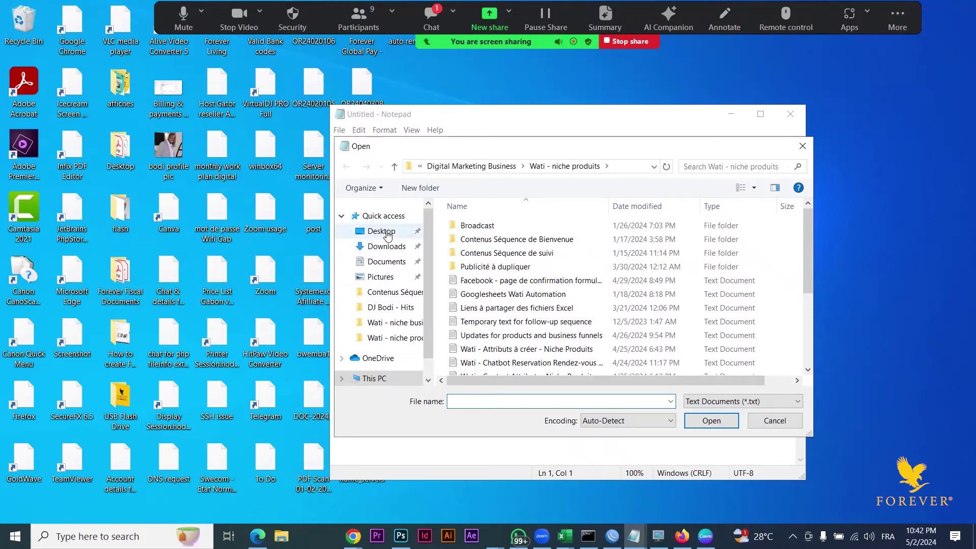
left_click(387, 232)
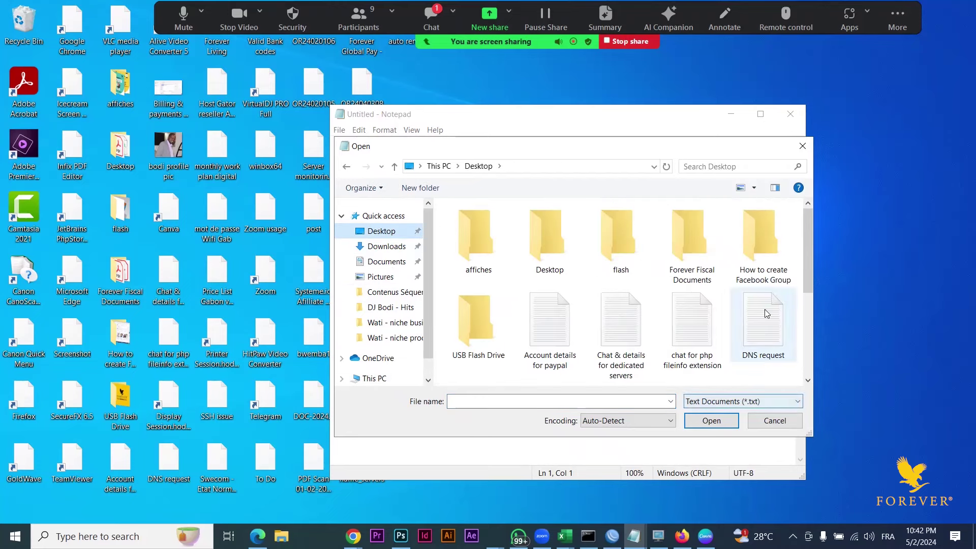
left_click(616, 314)
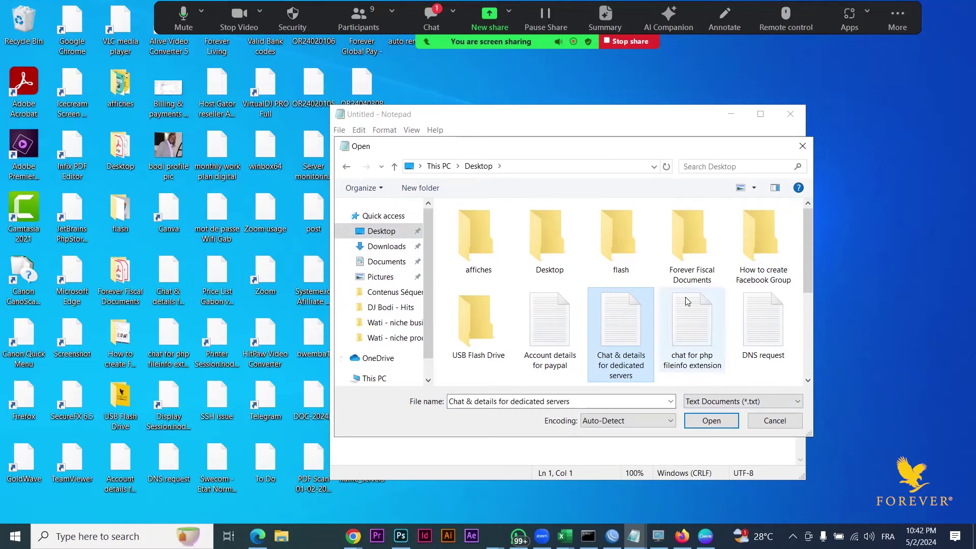
left_click(689, 359)
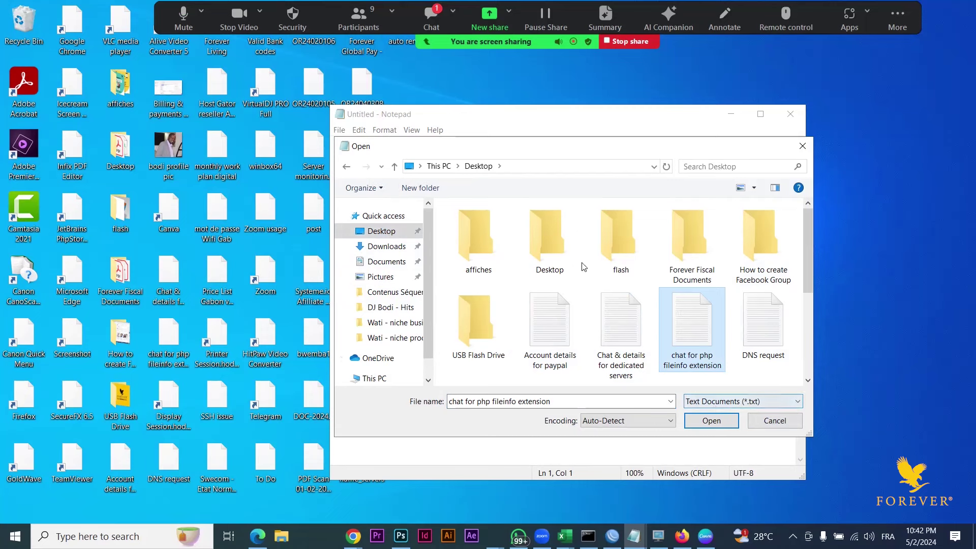
left_click(799, 402)
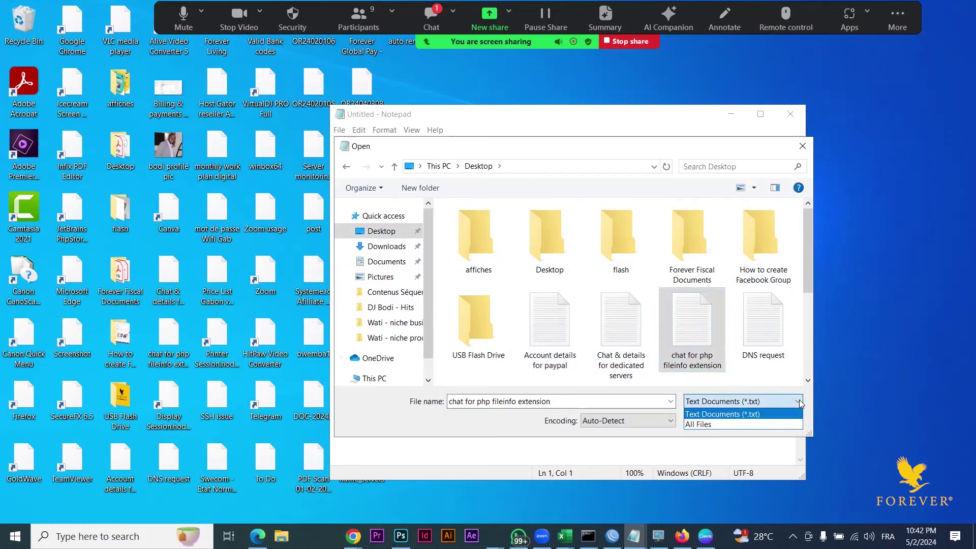
left_click(713, 425)
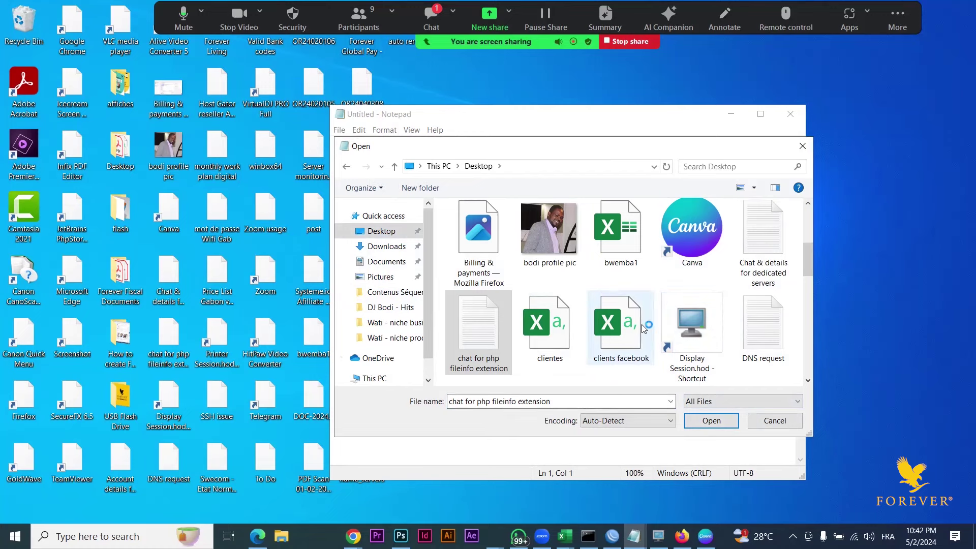
left_click(614, 319)
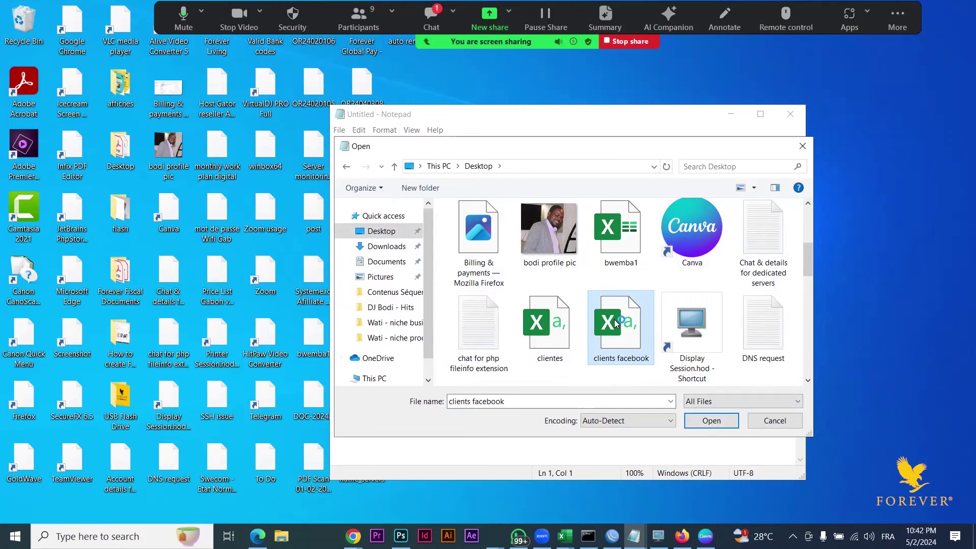
left_click(705, 419)
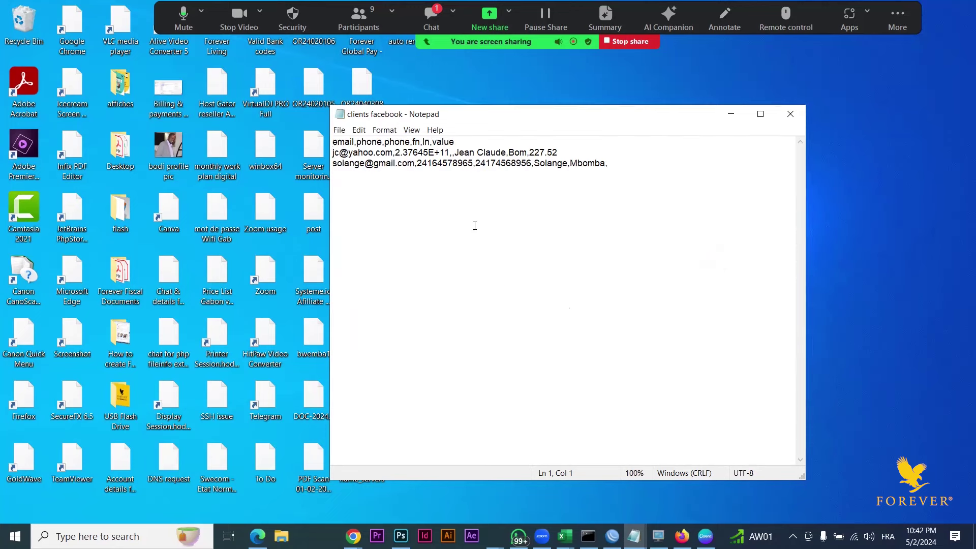
left_click_drag(538, 120, 501, 124)
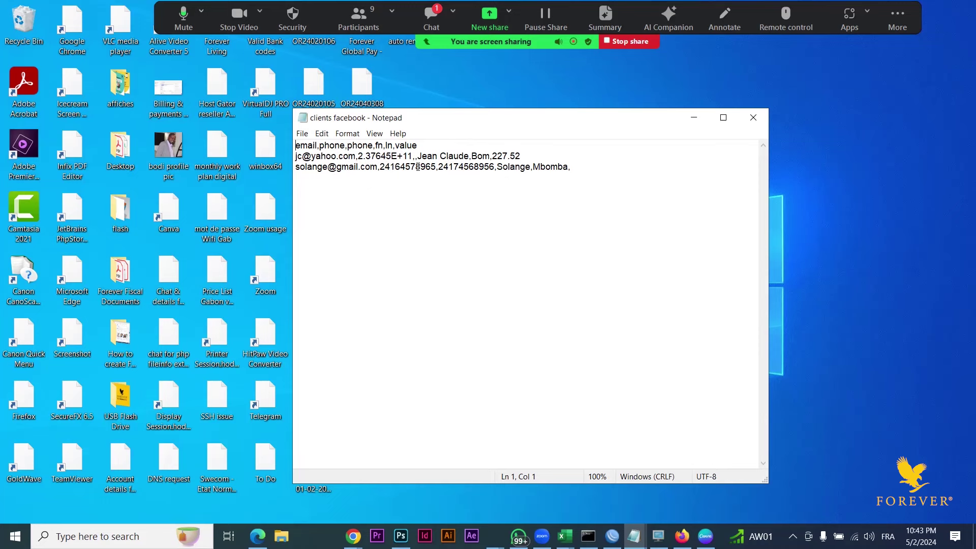
Close Notepad and open the desktop 'clients facebook' file in Excel
left_click(759, 119)
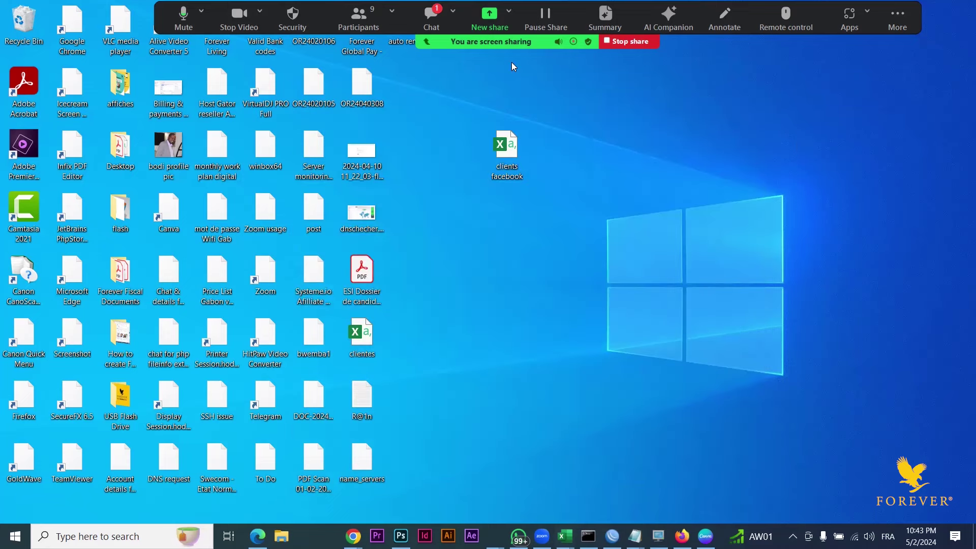
double_click(503, 152)
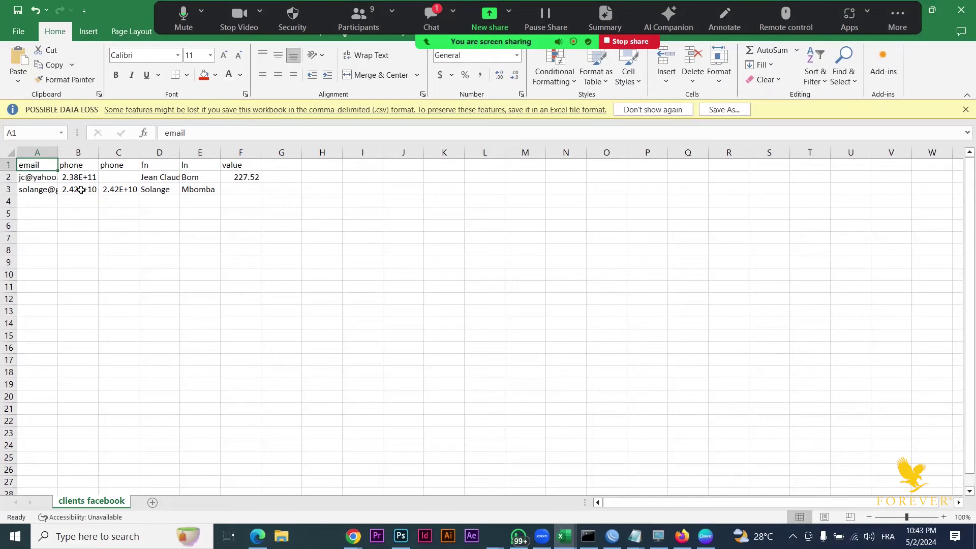
Check the phone value in cell B3, then select all of column B
left_click(81, 189)
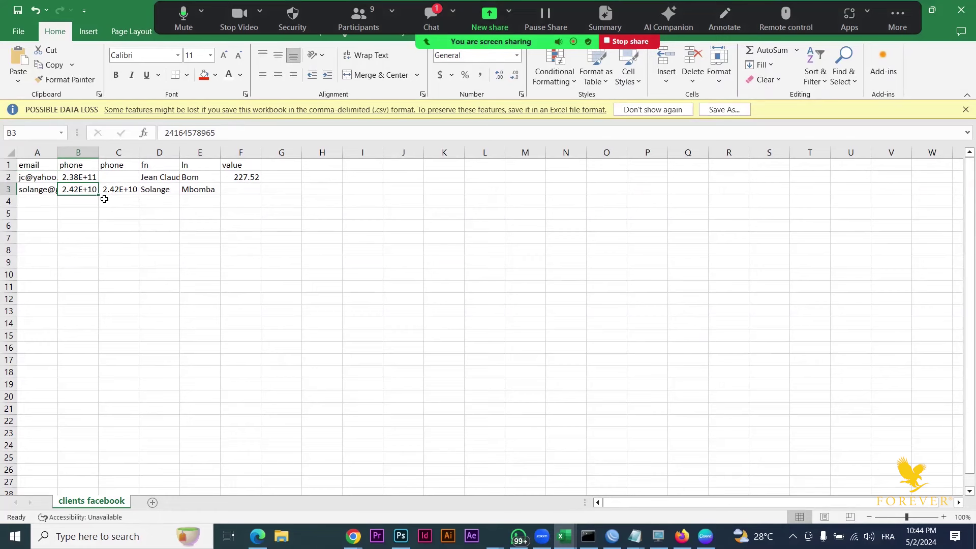
left_click(79, 151)
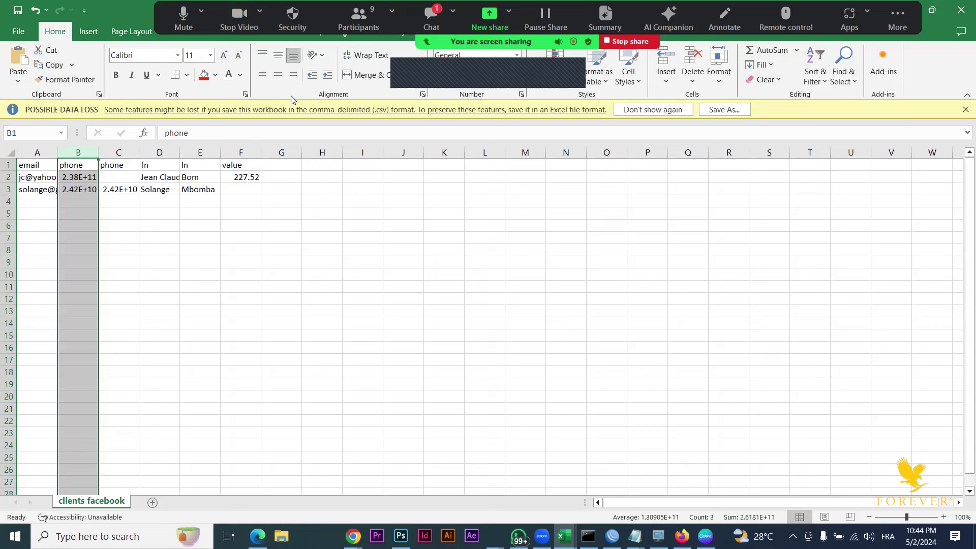
Format column B as Number with 0 decimal places
left_click(521, 94)
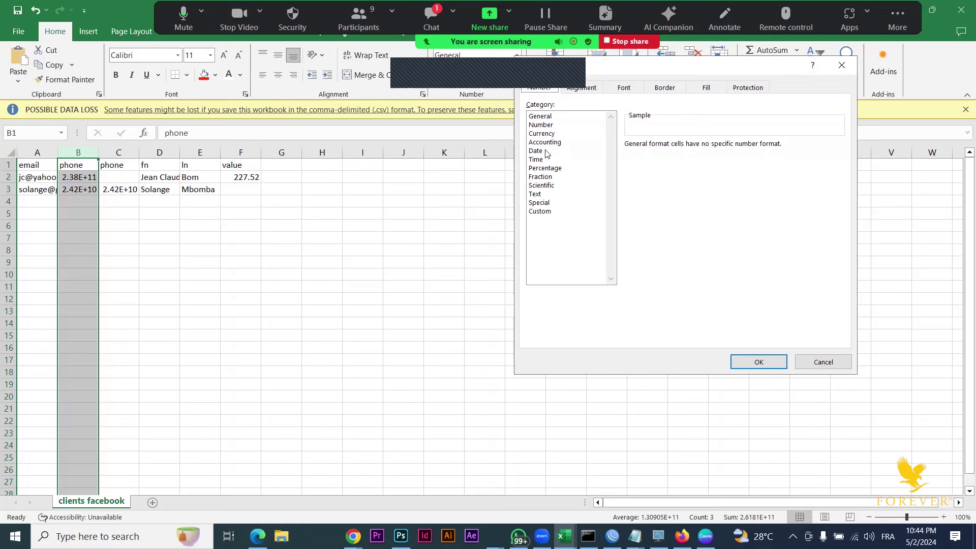
left_click(546, 126)
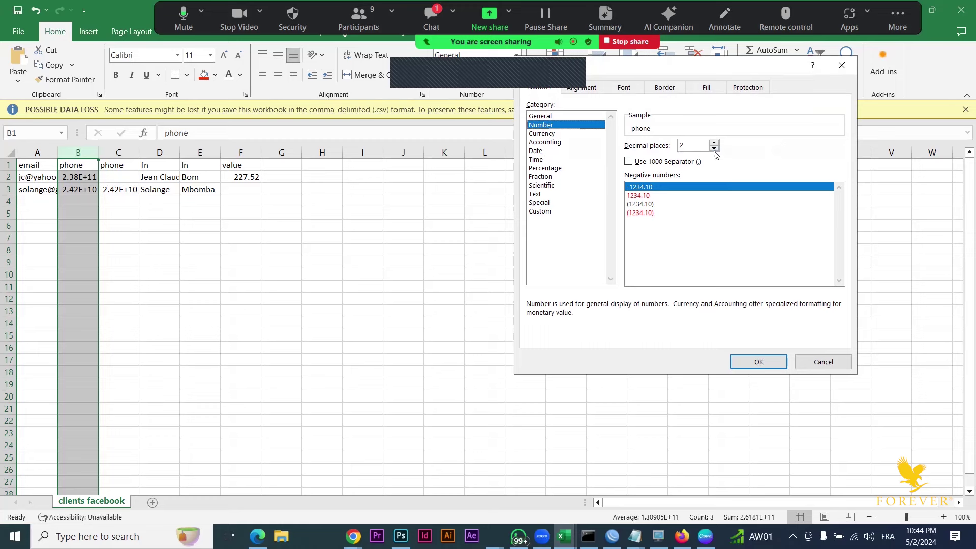
left_click(714, 149)
left_click(714, 150)
left_click(758, 362)
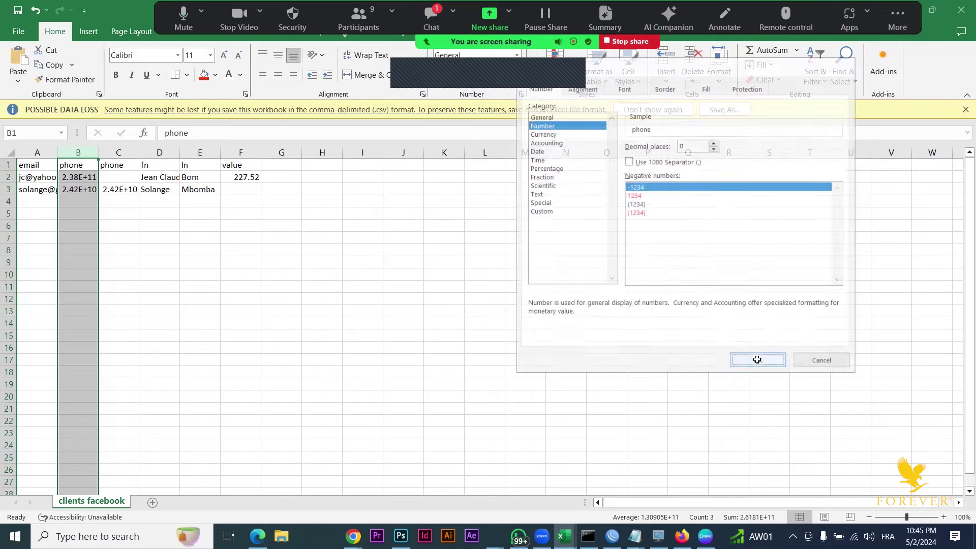
Deselect the column and inspect the full values in cells B2 and C3
left_click(94, 202)
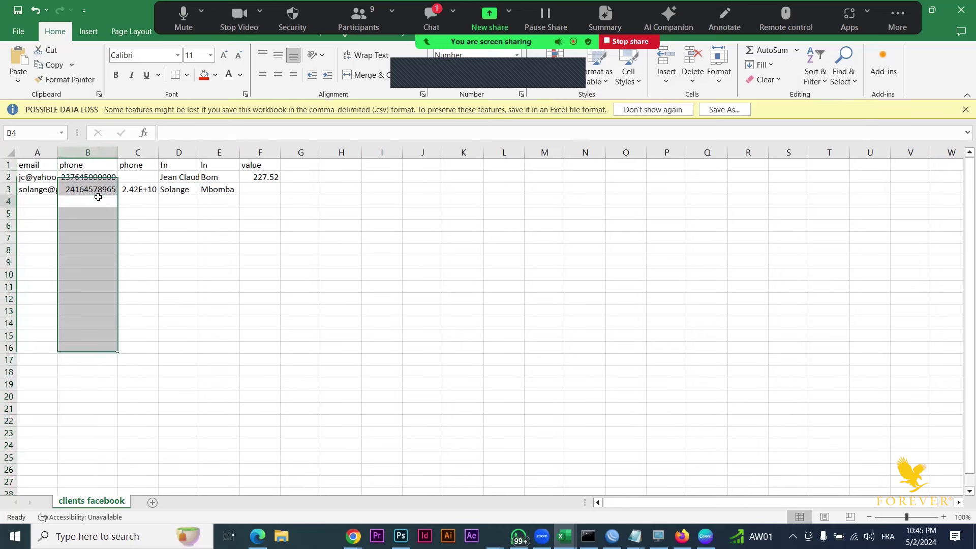
left_click(102, 177)
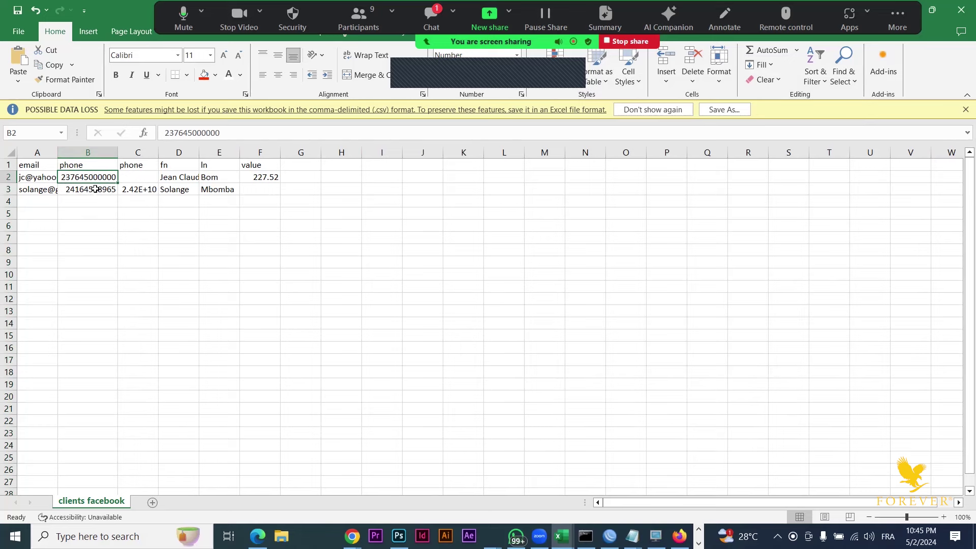
left_click(133, 190)
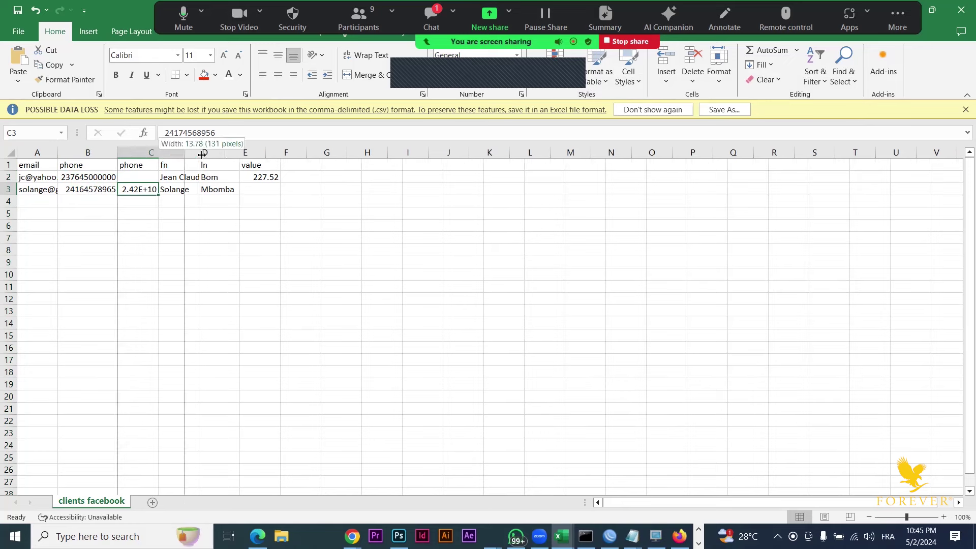
Widen column C and retype the trailing digits of the first client's phone in B2
double_click(163, 156)
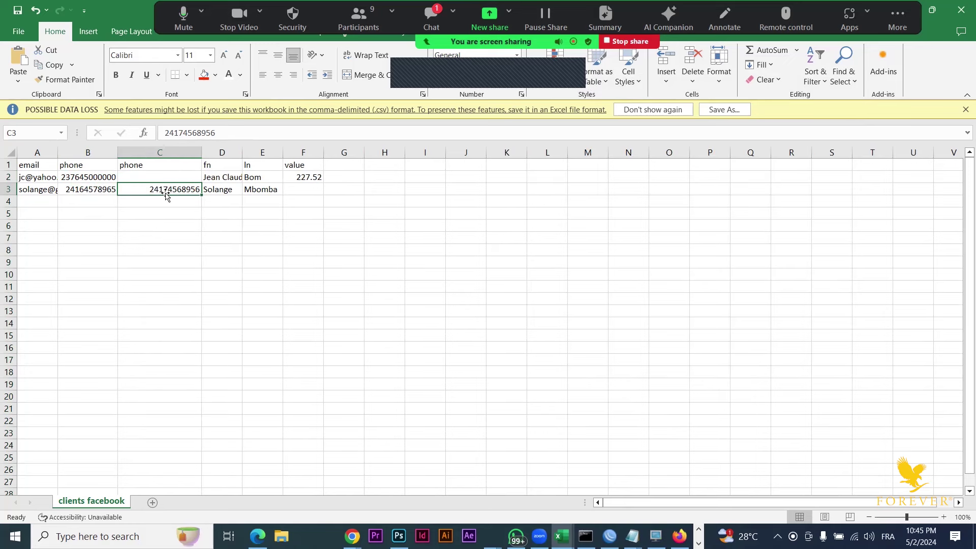
left_click(85, 174)
double_click(94, 176)
double_click(89, 175)
left_click_drag(88, 176, 117, 177)
type("452")
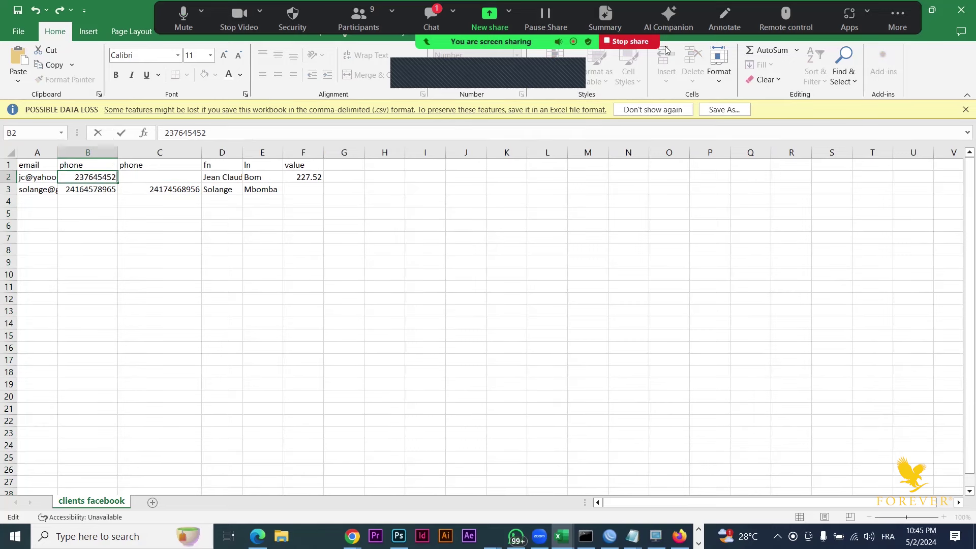
type("356")
left_click(82, 233)
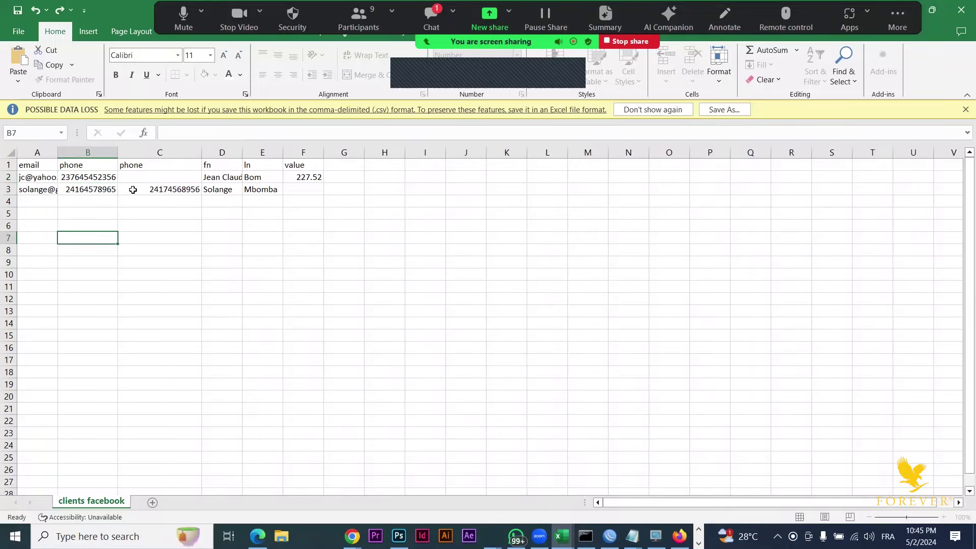
Select cell C2 and then all of column C, then clear the selection
left_click(131, 175)
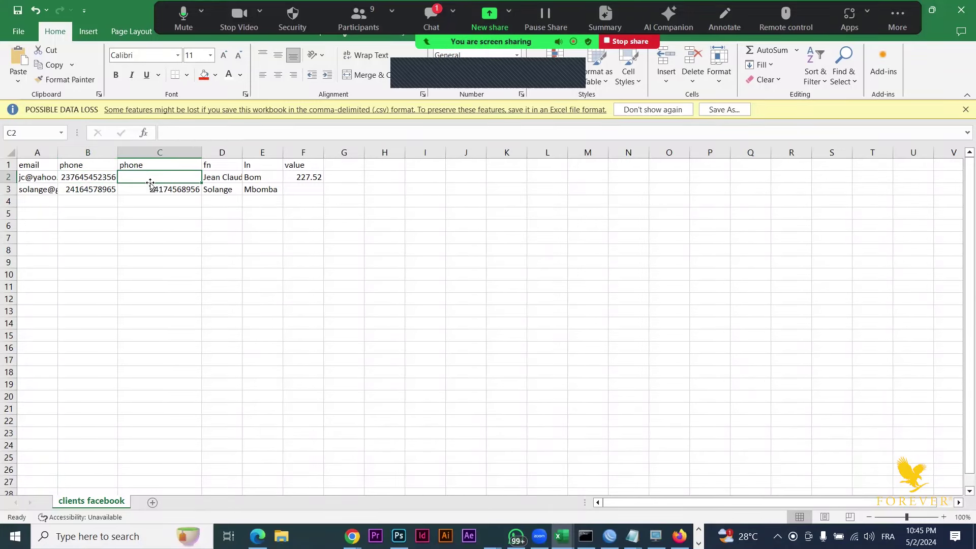
left_click(159, 151)
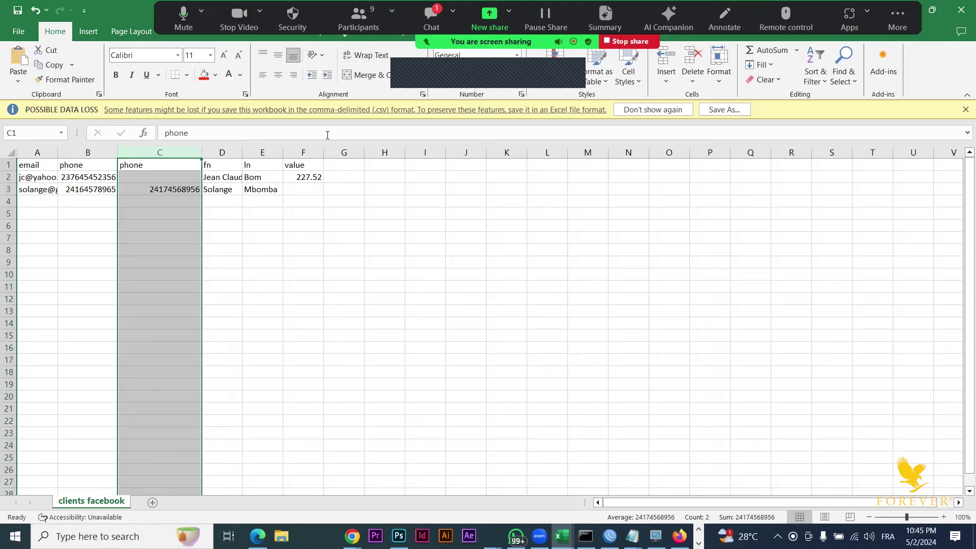
left_click(320, 312)
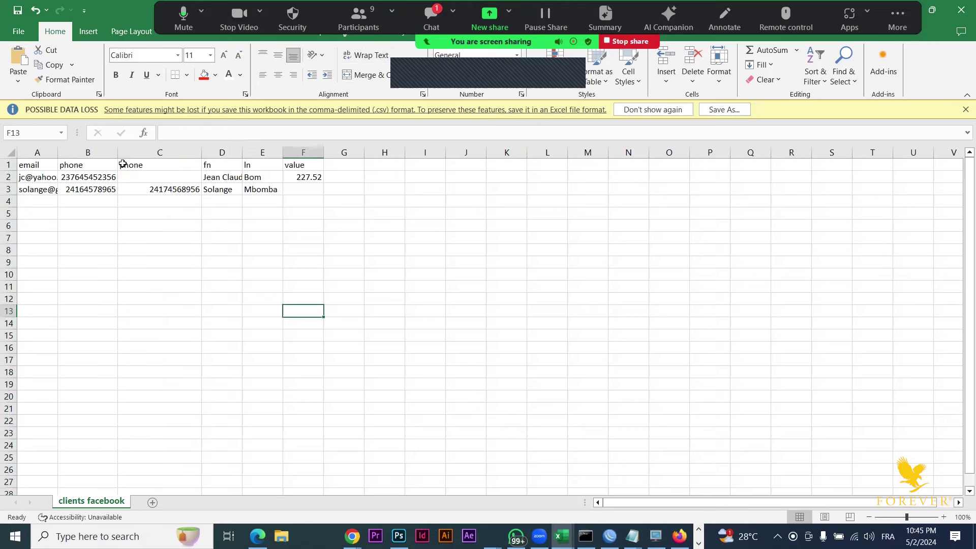
Give column C the Number format with zero decimal places so its phones show in full
left_click(173, 151)
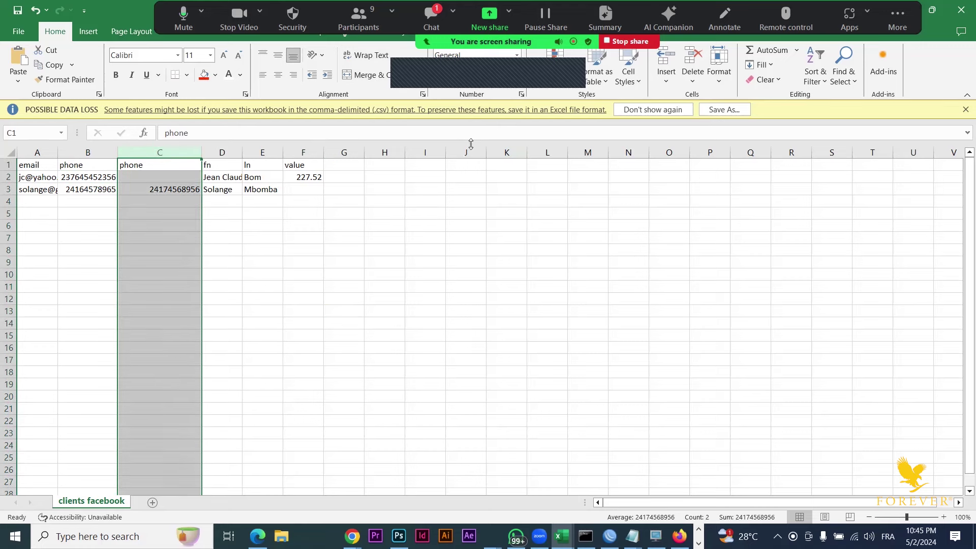
left_click(521, 94)
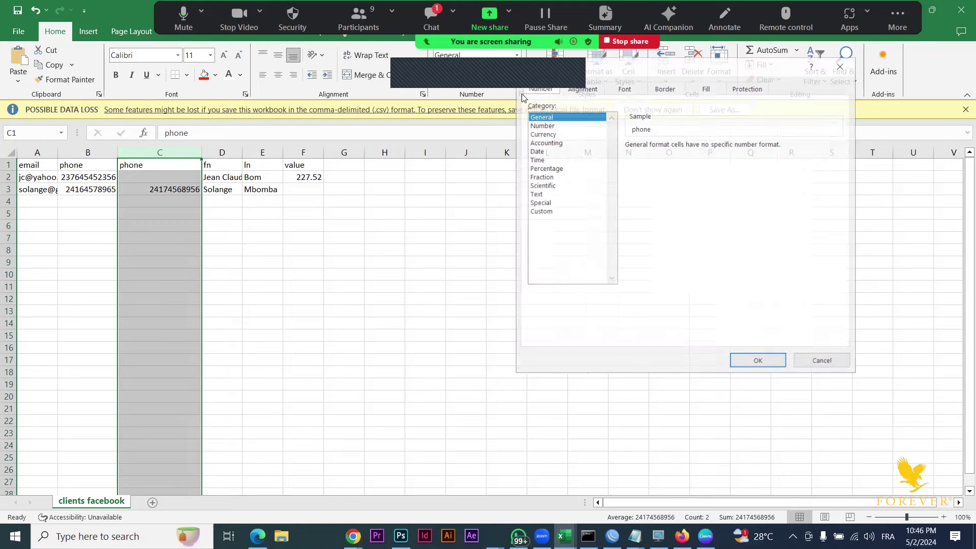
left_click(542, 125)
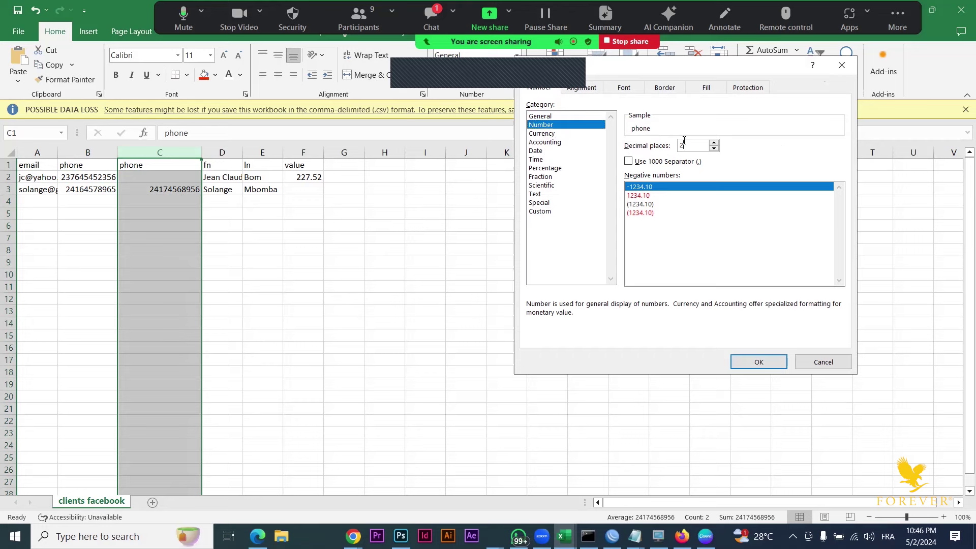
key("BackSpace")
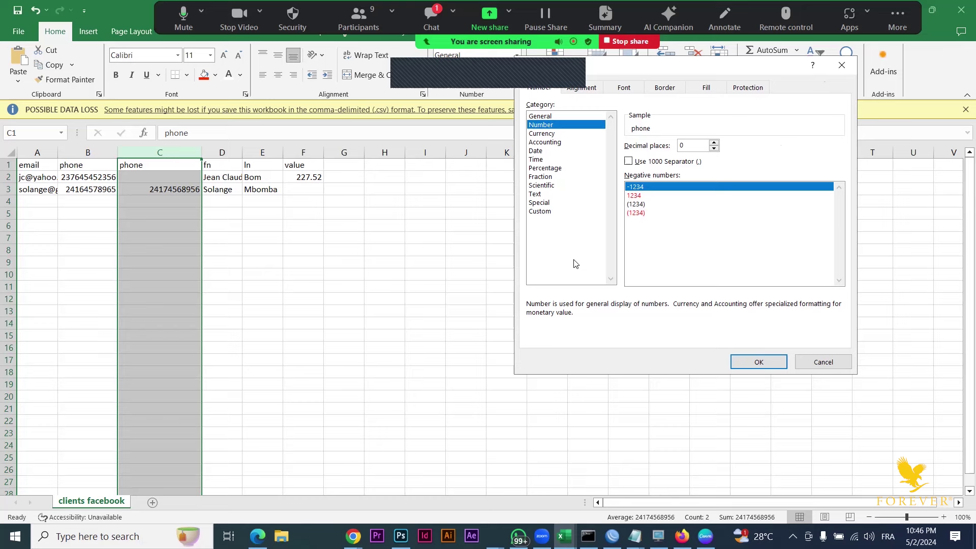
left_click(757, 362)
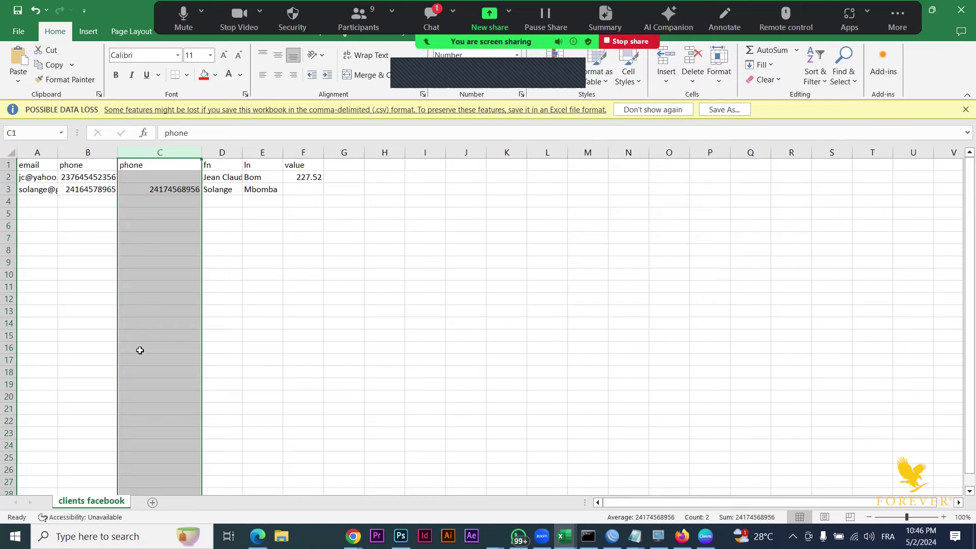
left_click(148, 214)
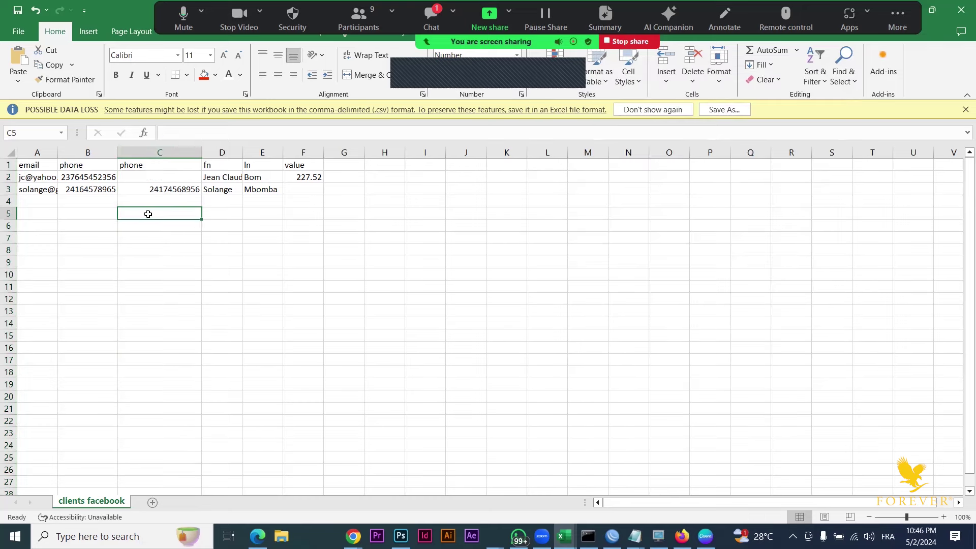
Save As 'clients facebook' in CSV (MS-DOS) format, replacing the existing file
left_click(19, 34)
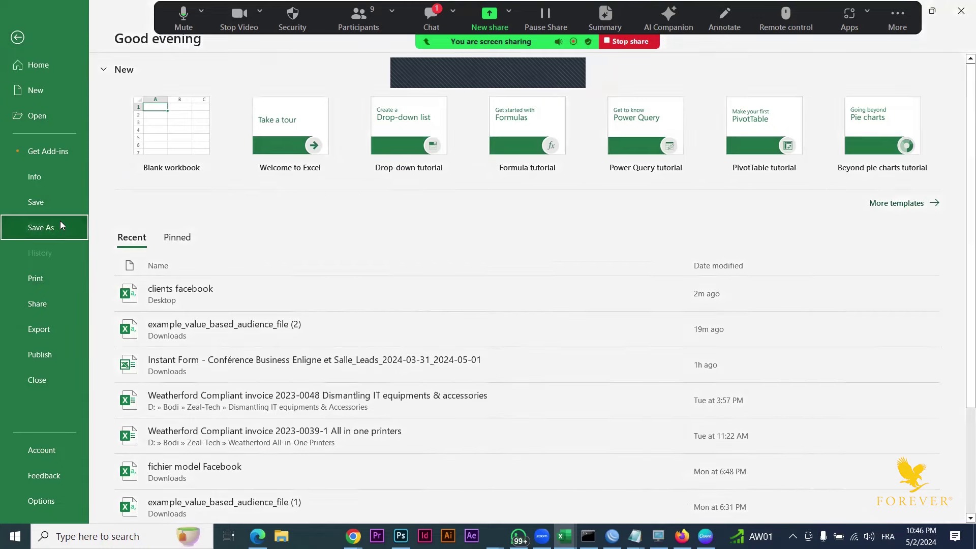
left_click(60, 222)
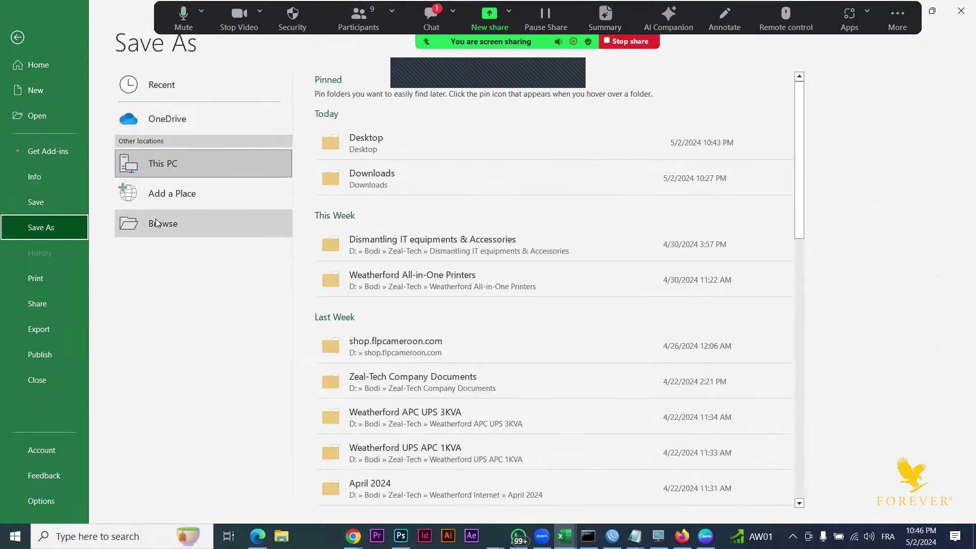
left_click(182, 221)
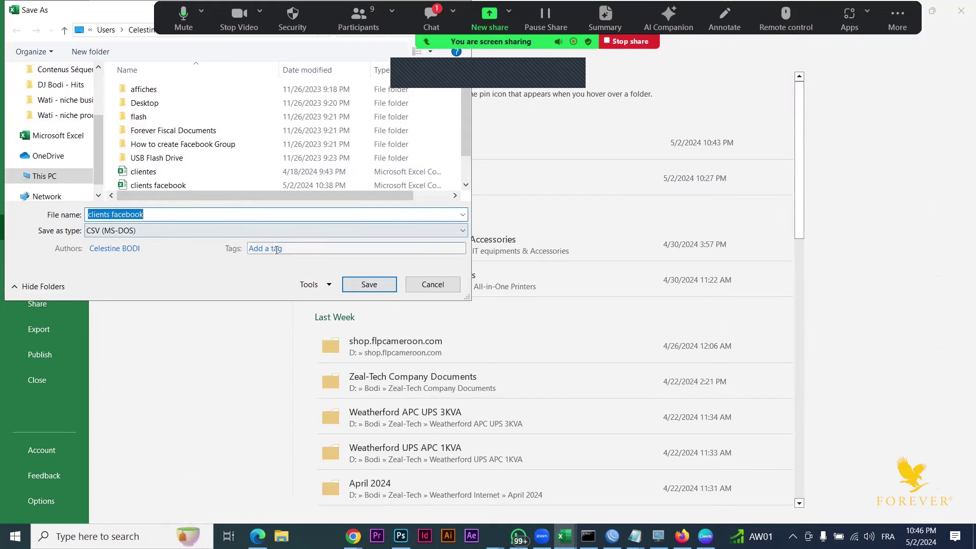
left_click(365, 285)
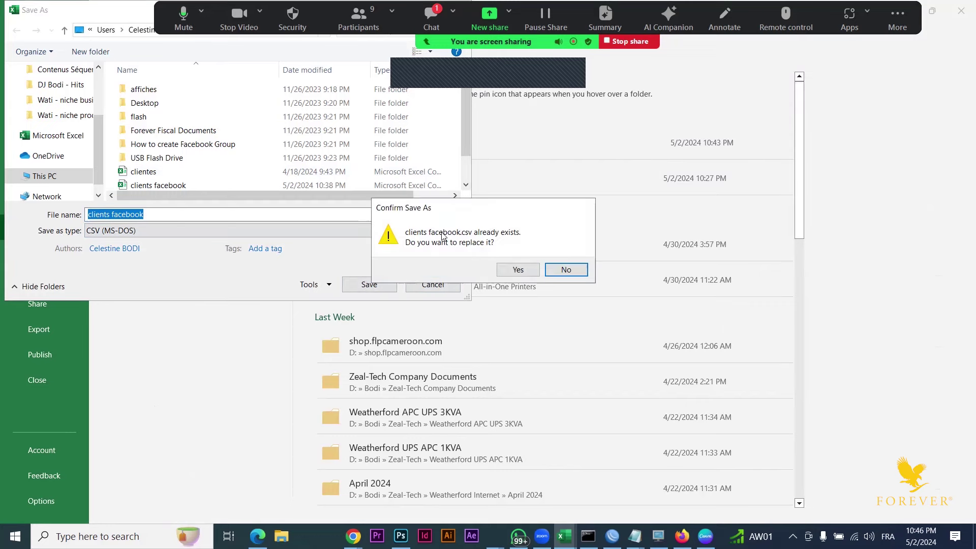
left_click(519, 270)
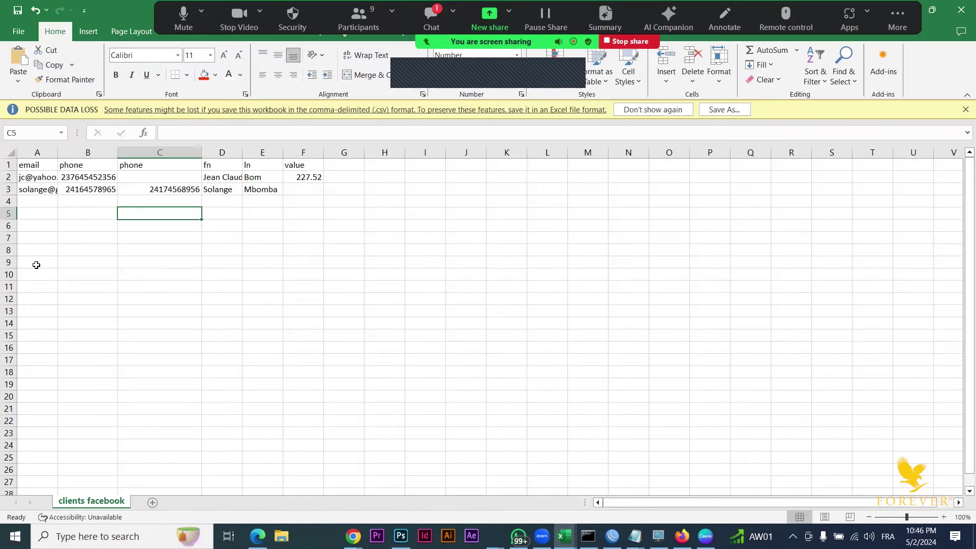
Close both Excel workbooks and launch a blank Notepad via Windows search for 'note'
left_click(961, 11)
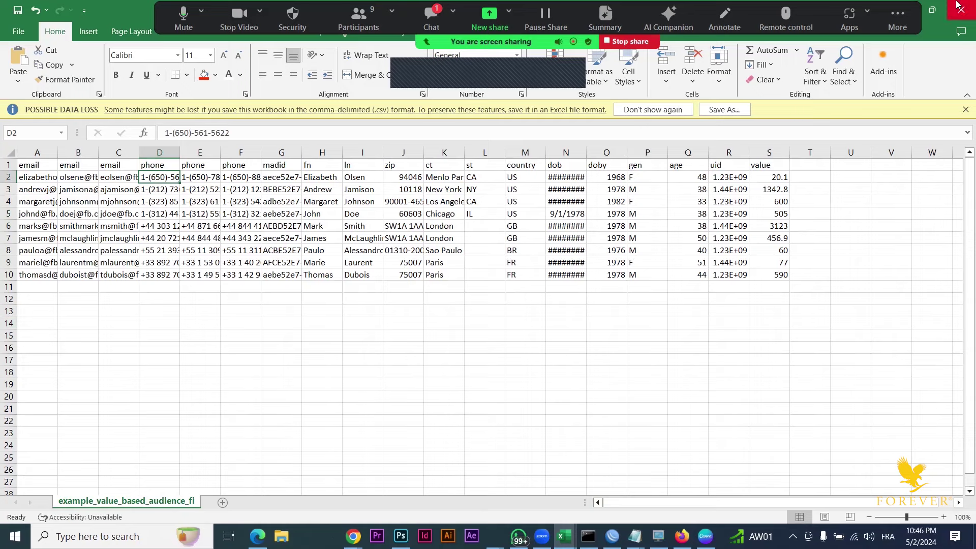
key("alt+F4")
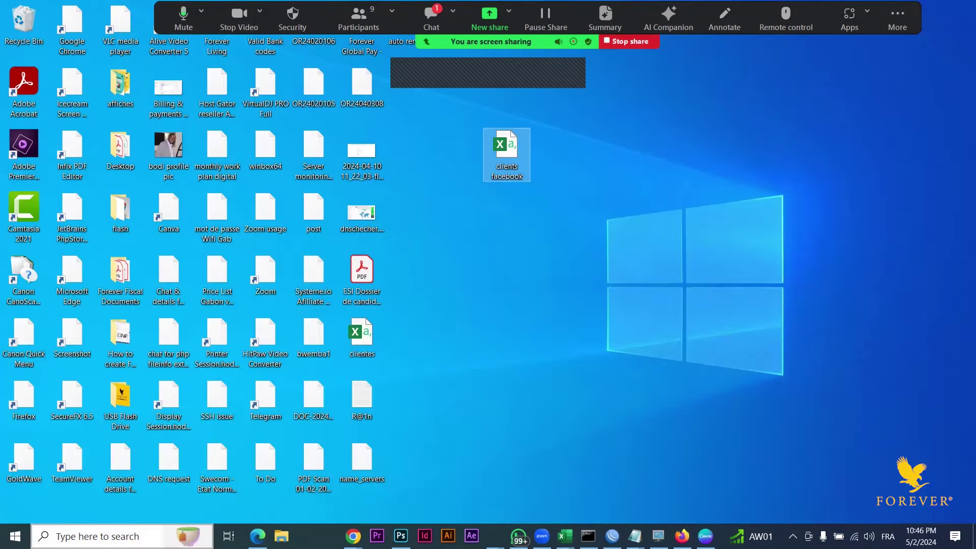
left_click(122, 537)
type("note")
left_click(93, 189)
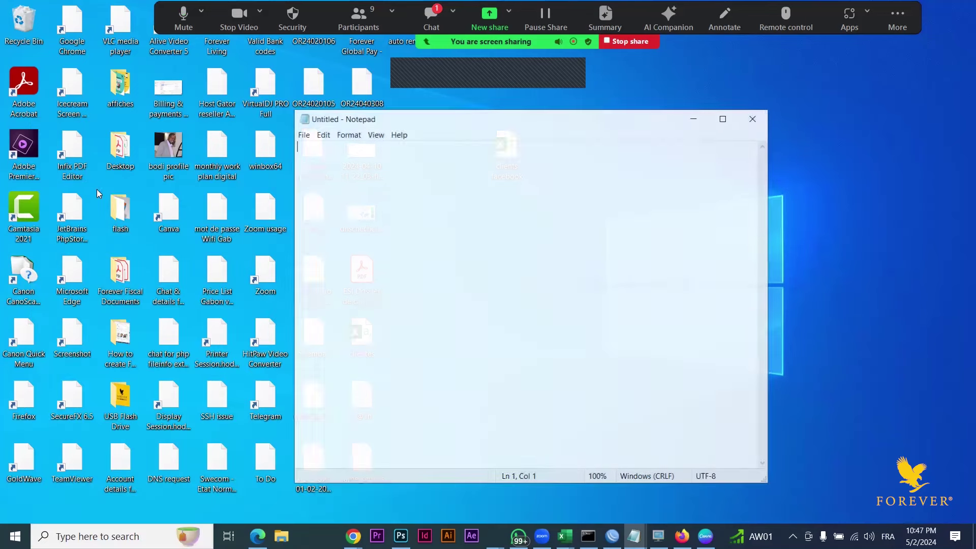
left_click_drag(491, 175, 474, 204)
Load the re-saved 'clients facebook' CSV from the Desktop with All Files shown, confirming full-digit phones
left_click(328, 215)
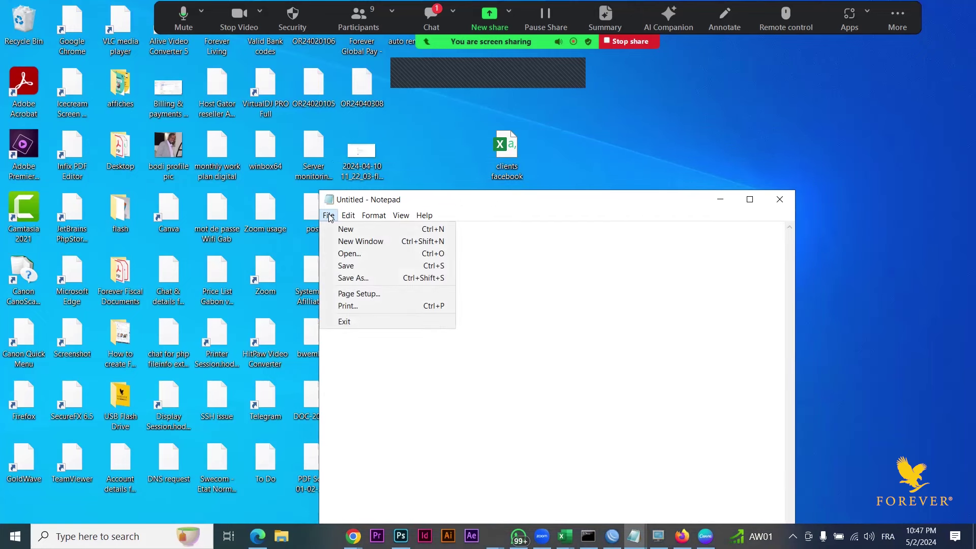
left_click(358, 256)
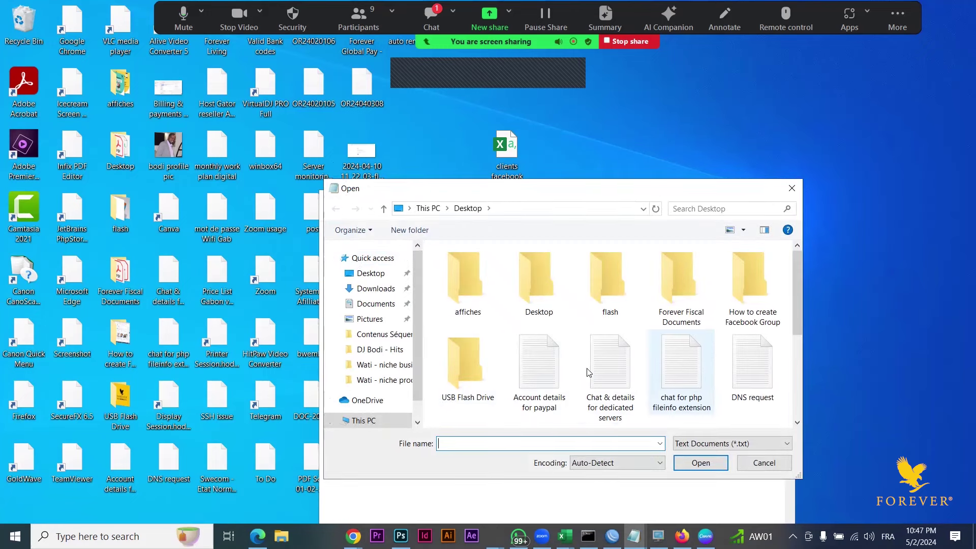
left_click(372, 275)
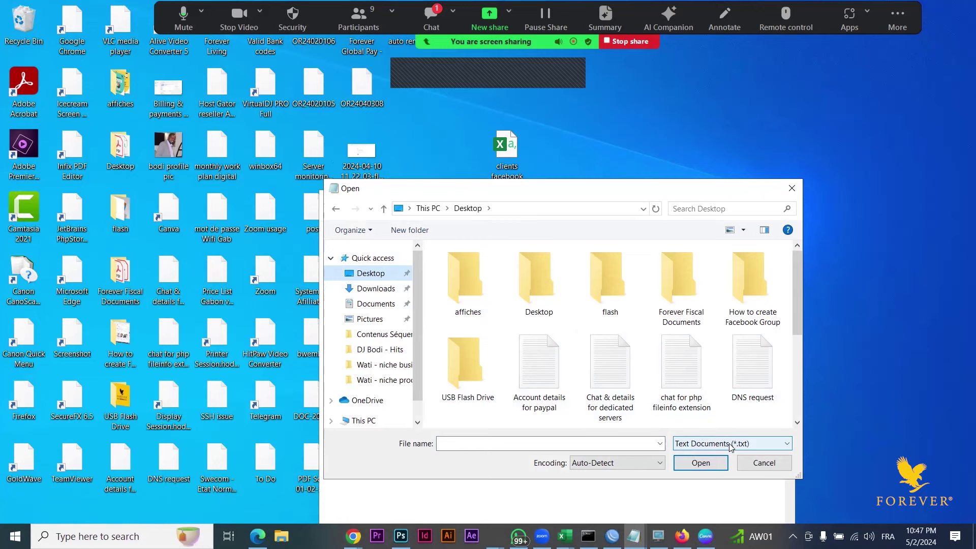
left_click(733, 446)
left_click(692, 467)
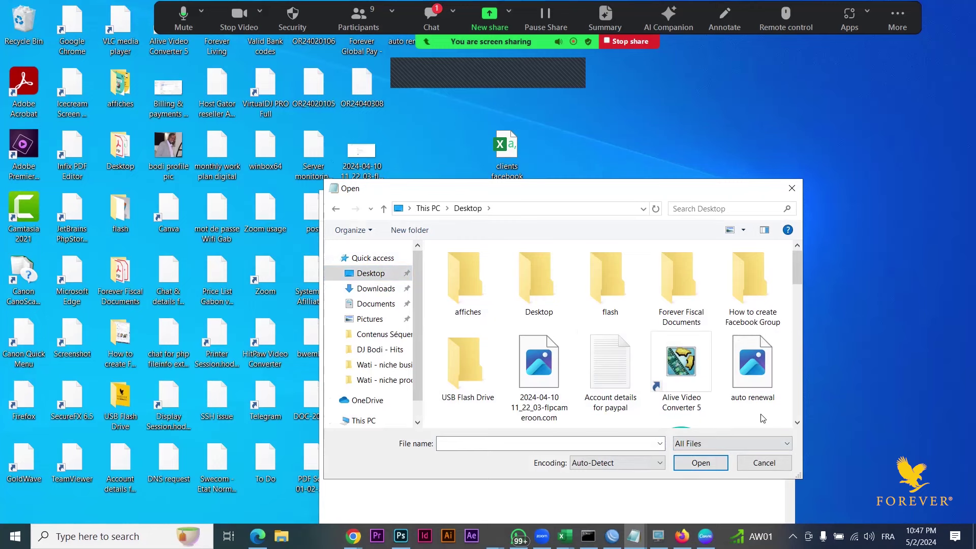
left_click(797, 423)
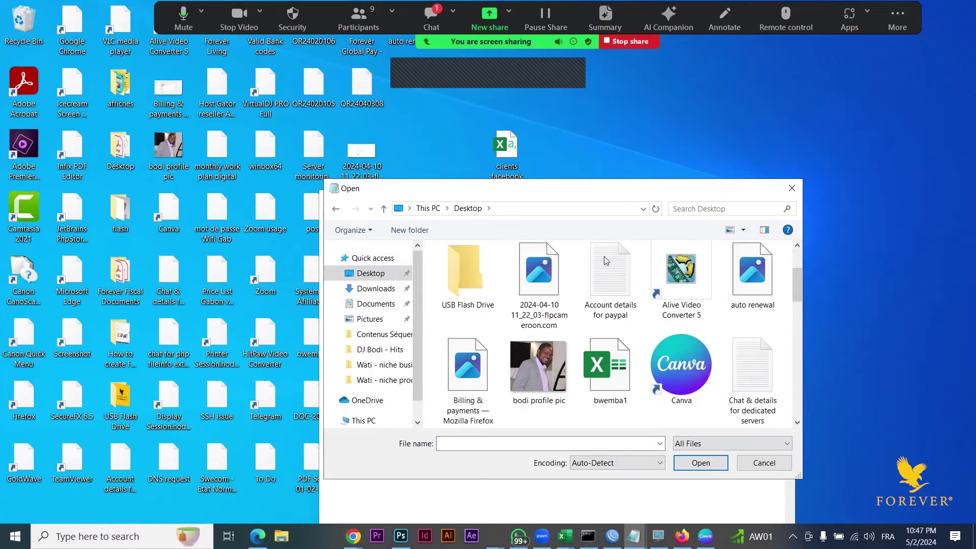
left_click(605, 274)
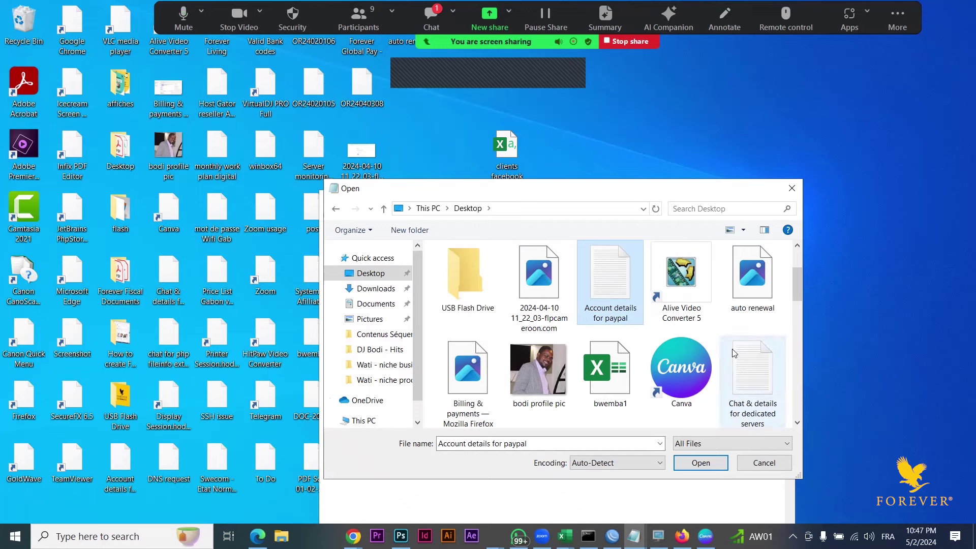
key("c")
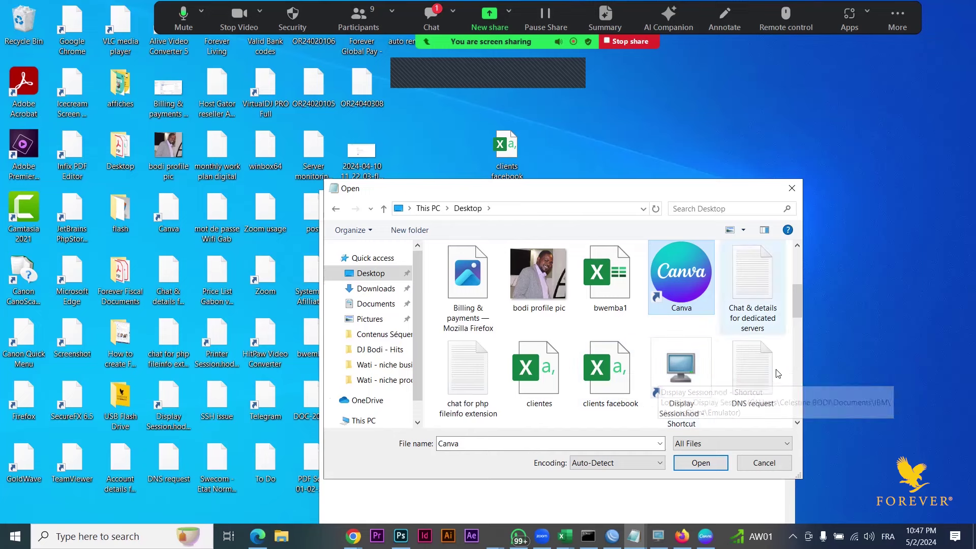
left_click(608, 369)
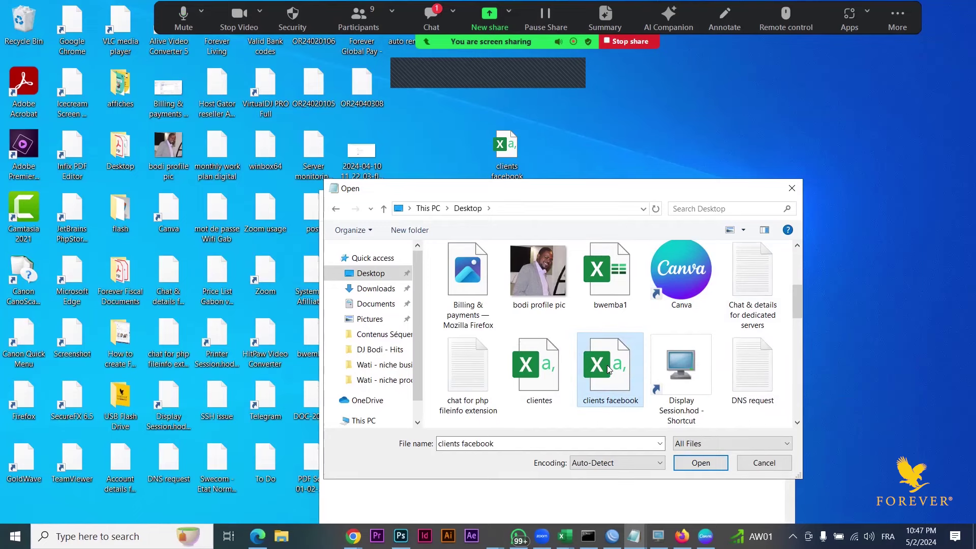
left_click(696, 463)
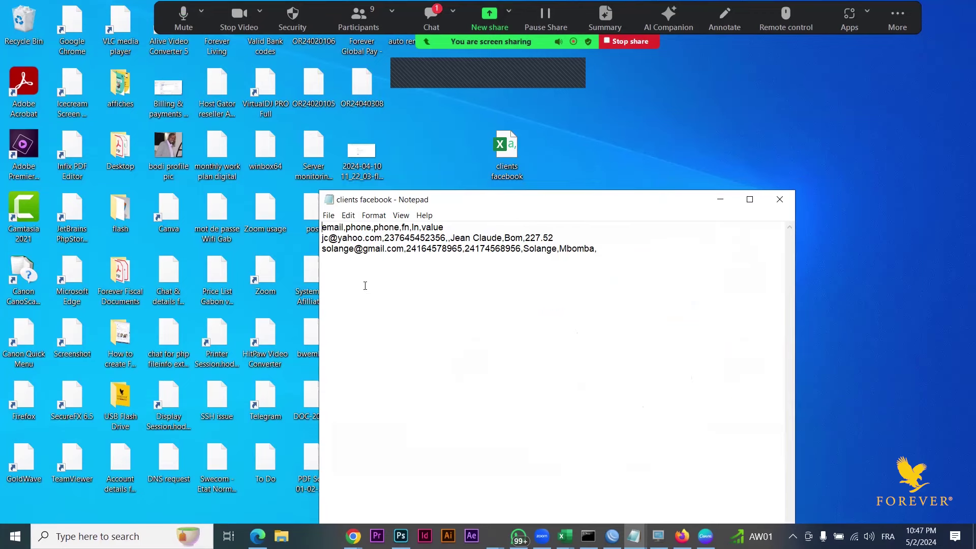
left_click_drag(467, 196, 451, 113)
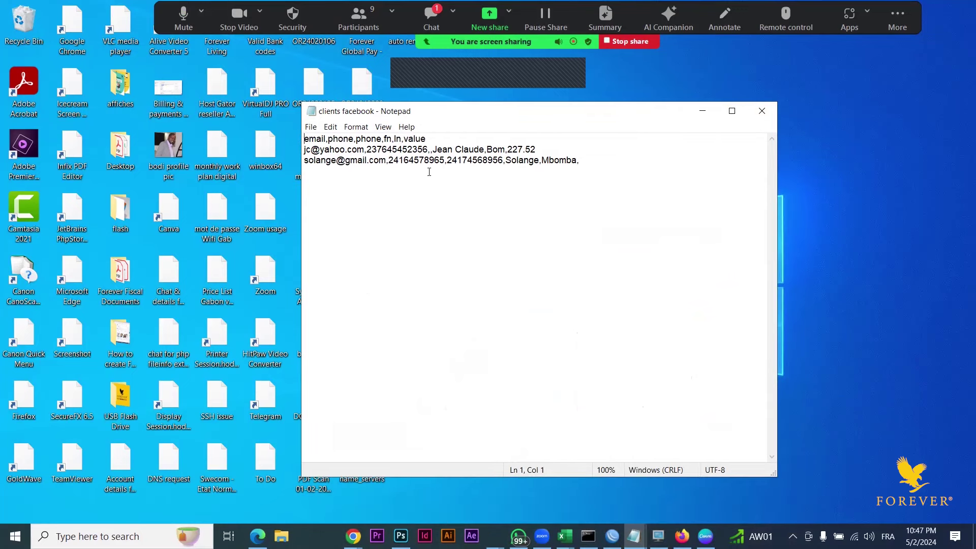
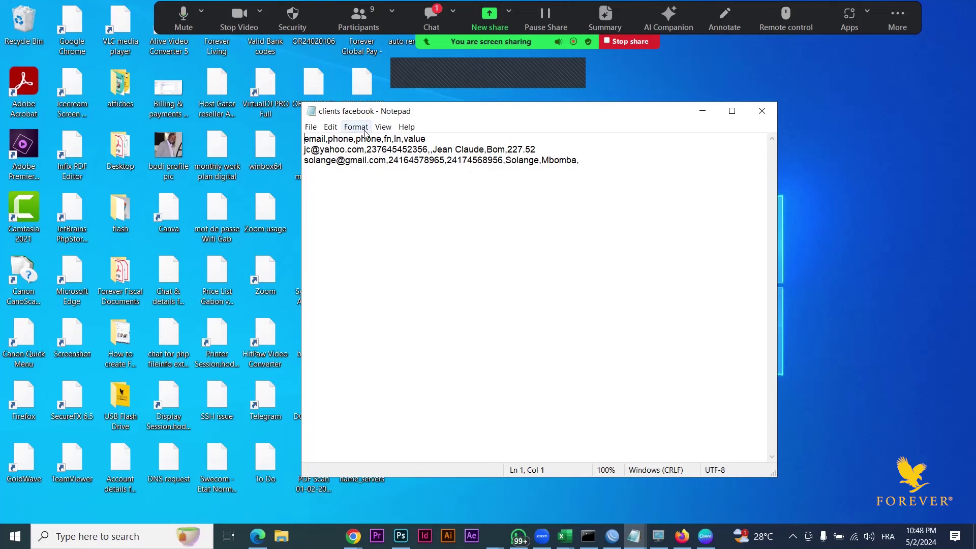
In Notepad, browse the File and Edit menus of the clients facebook file to reach Replace
left_click(311, 128)
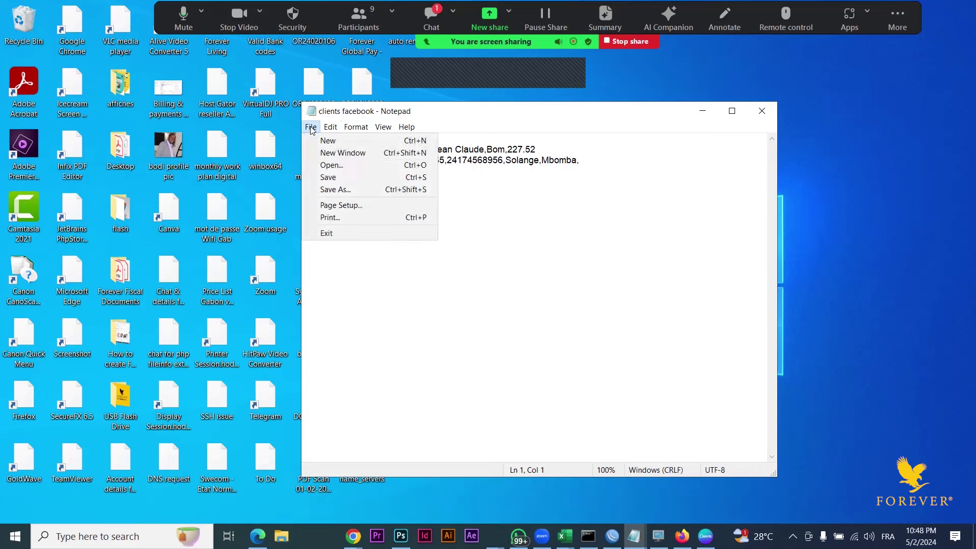
mouse_move(326, 130)
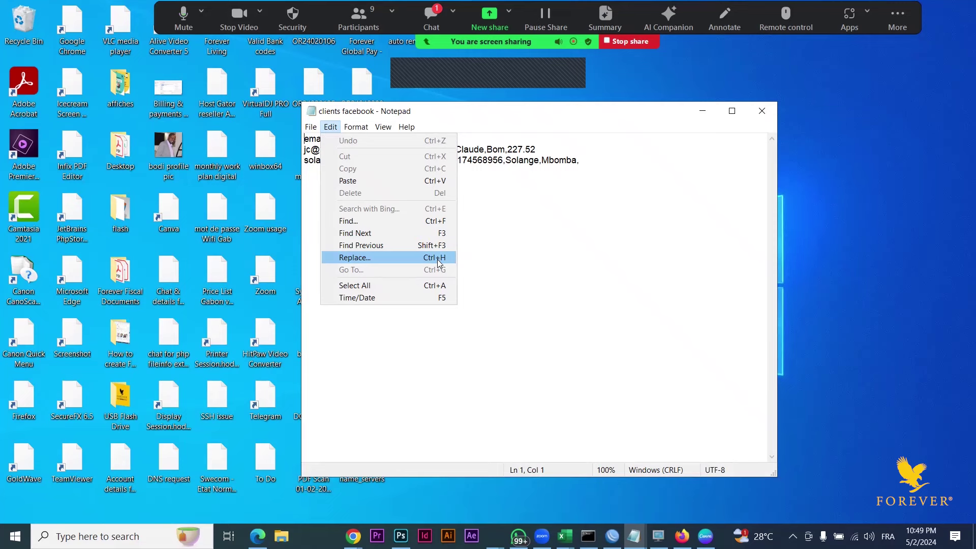
left_click(331, 127)
left_click(330, 127)
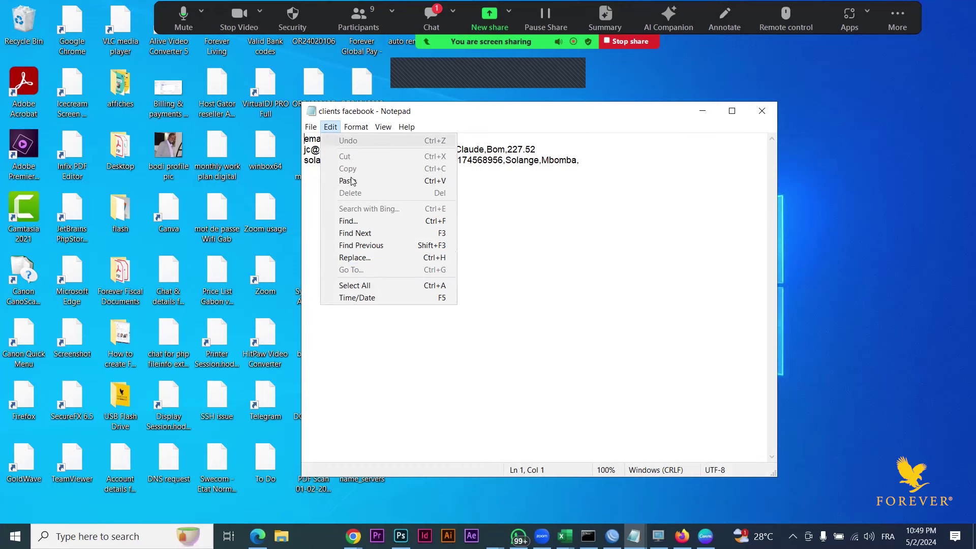
Open the Replace dialog, move it aside, and enter a comma as the Find what text
left_click(359, 258)
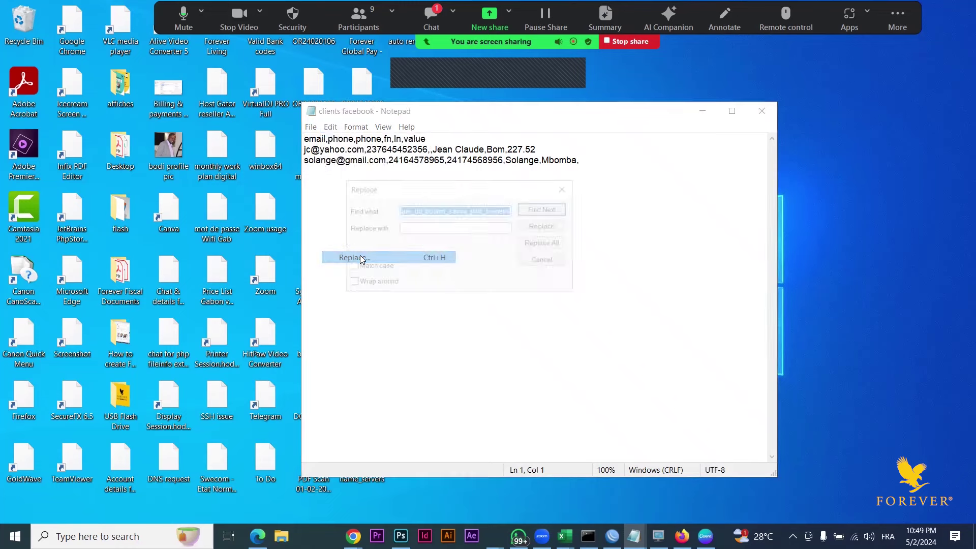
left_click_drag(434, 186, 489, 210)
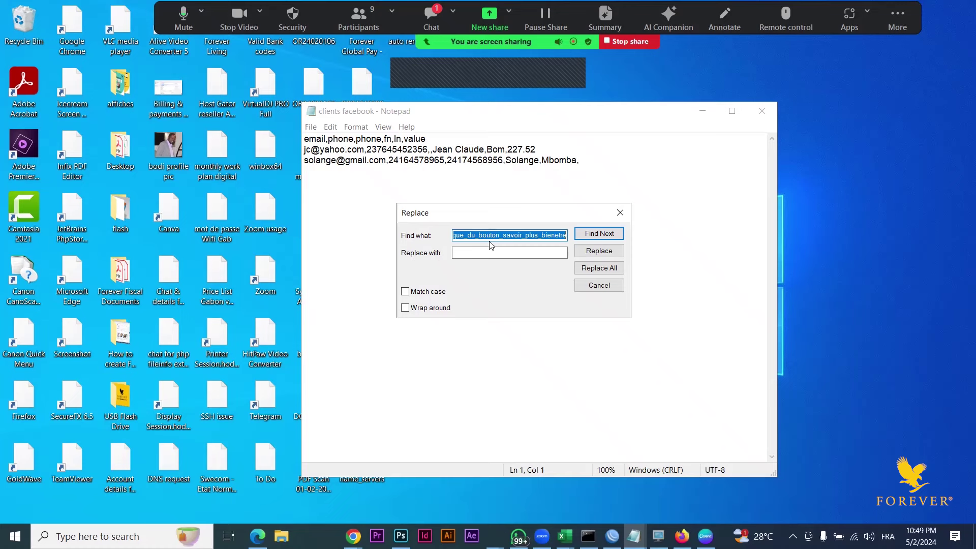
key("BackSpace")
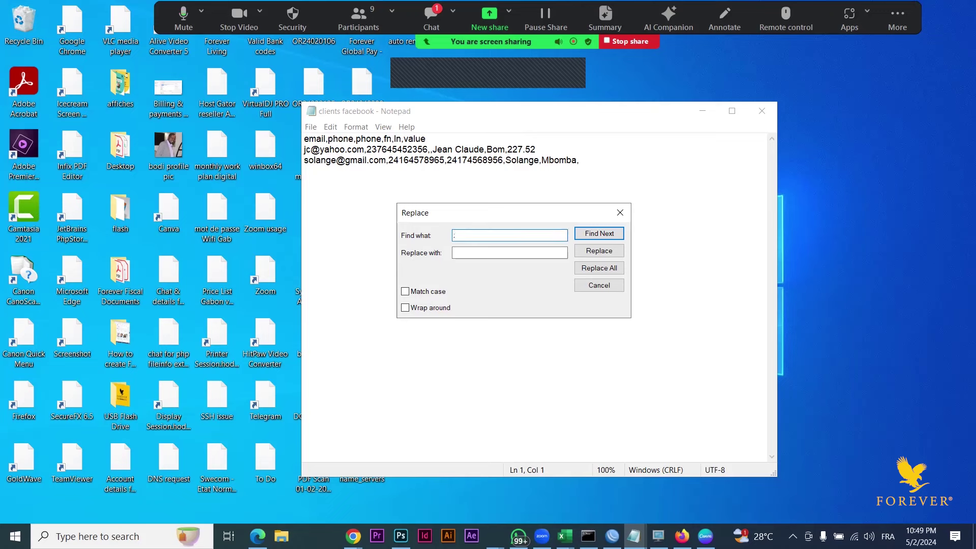
double_click(455, 235)
left_click(458, 252)
left_click(458, 252)
double_click(457, 235)
type(",")
key("Tab")
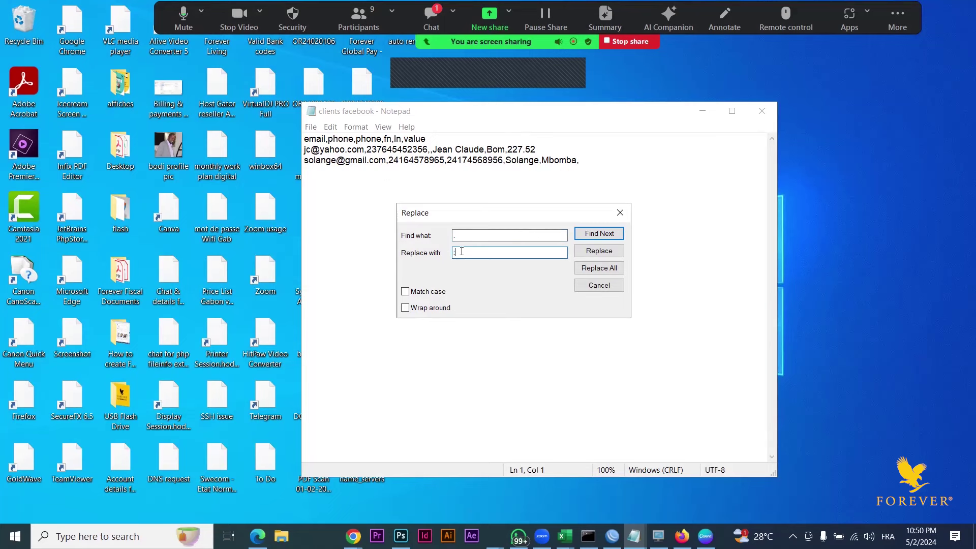
Replace all commas with semicolons, then replace all semicolons back with commas
left_click(600, 269)
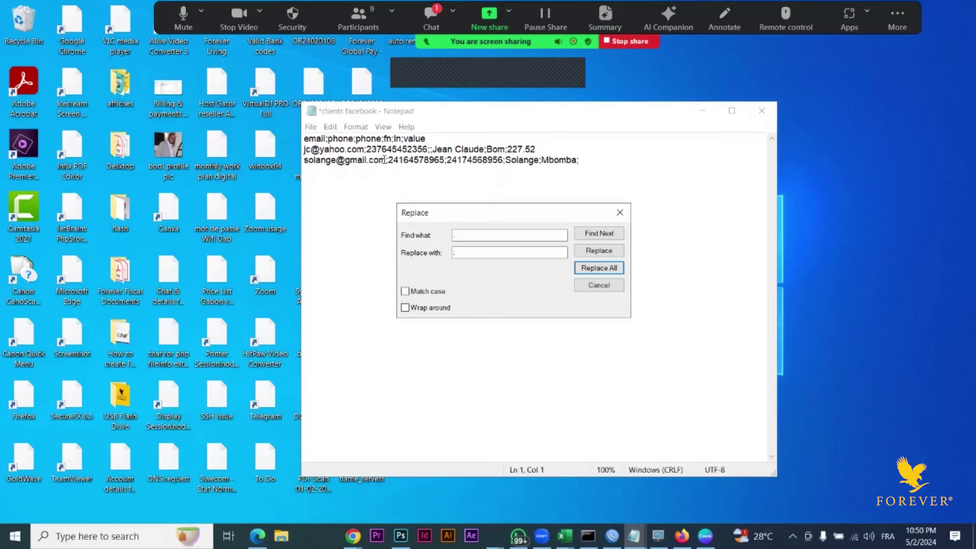
left_click(460, 234)
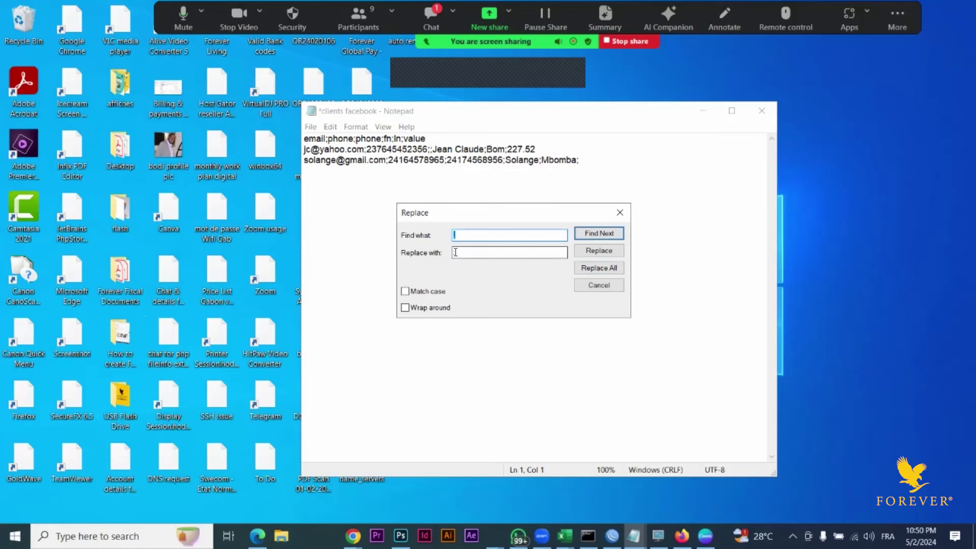
left_click(463, 254)
type(",")
left_click(595, 264)
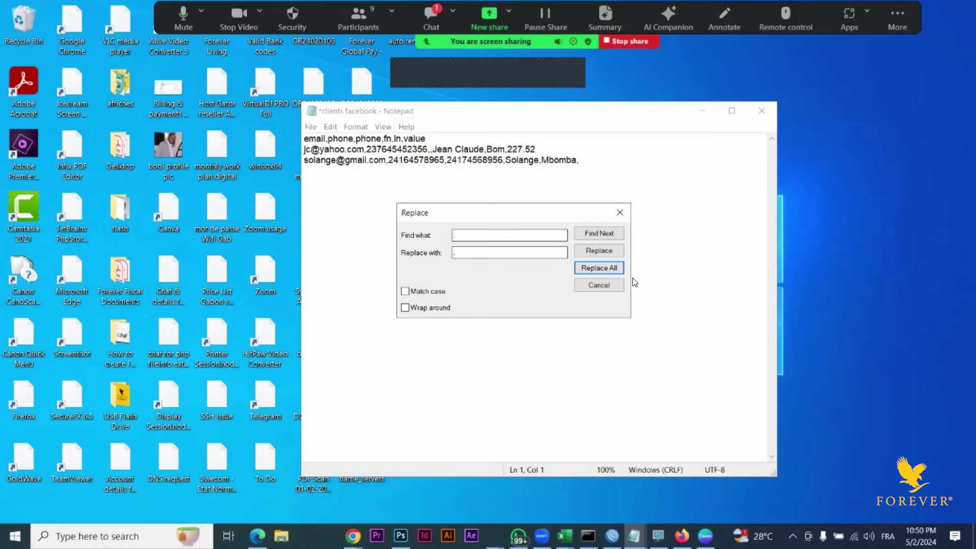
Close the Replace dialog, save the clients facebook file, and close Notepad
left_click(619, 212)
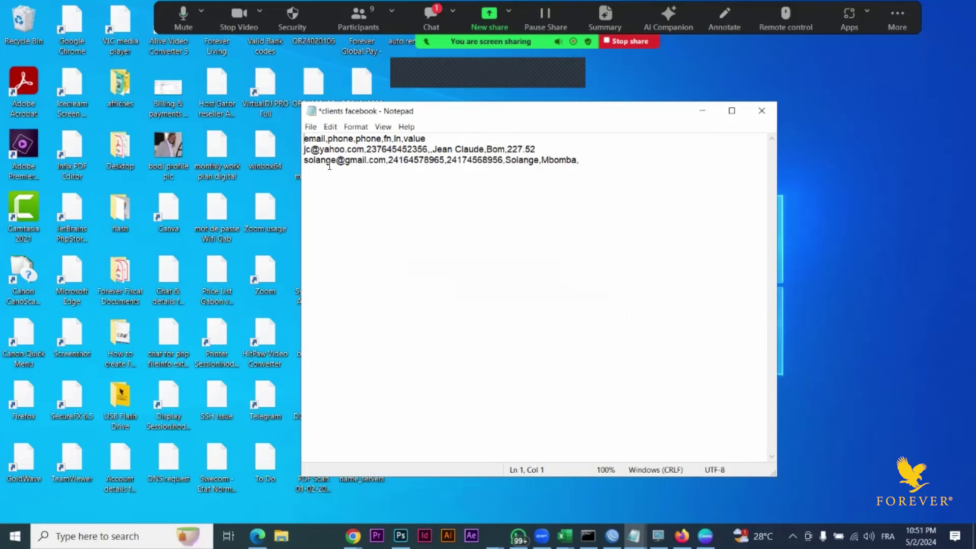
left_click(310, 127)
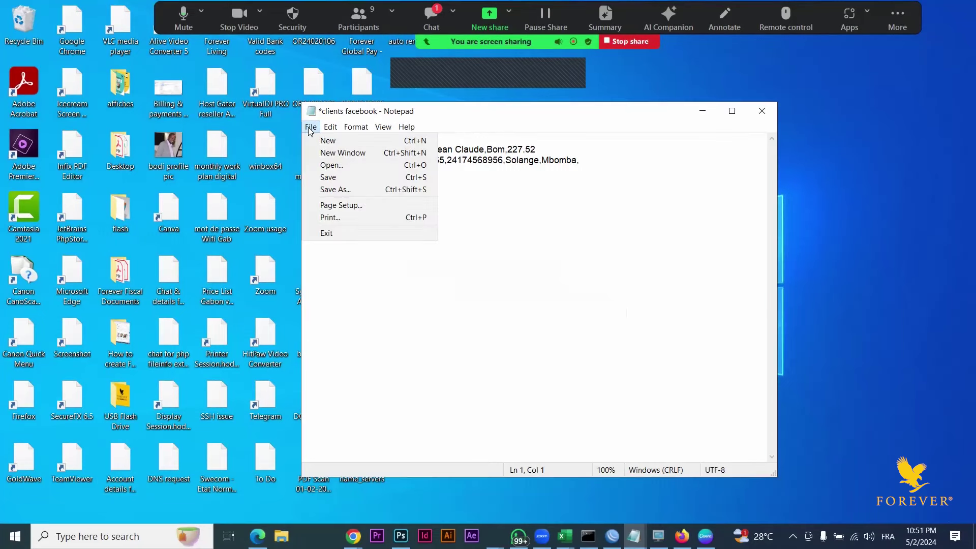
left_click(328, 177)
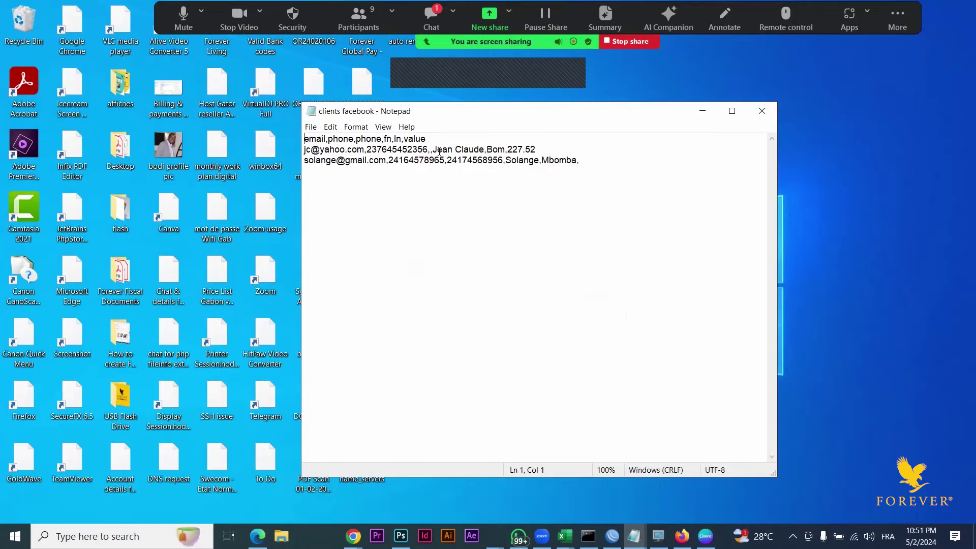
left_click(766, 112)
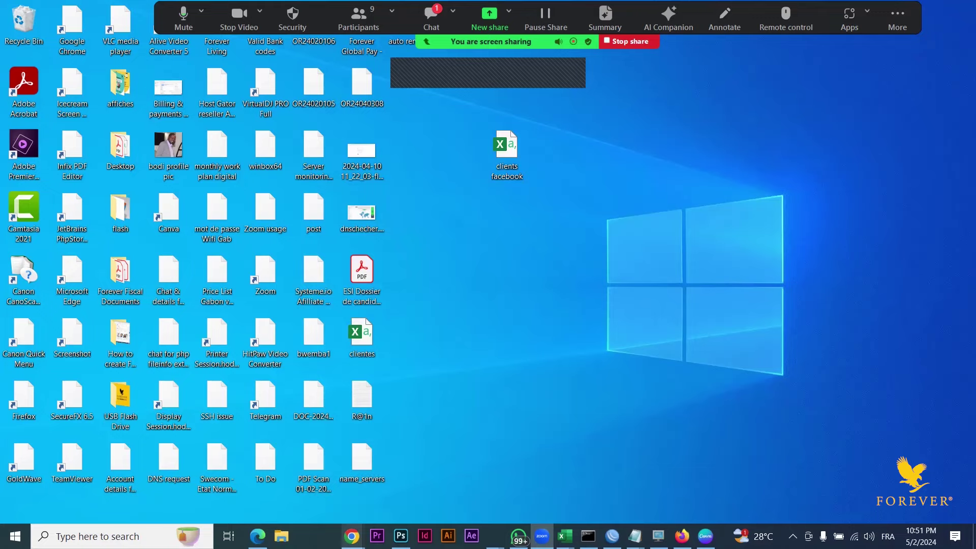
Return to the Ads Manager window and download the sample customer file template
mouse_move(352, 535)
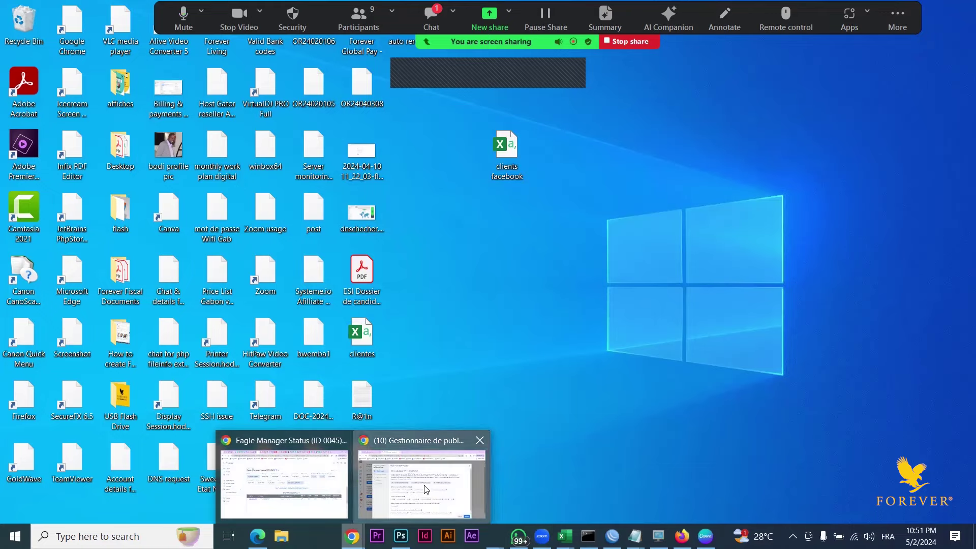
left_click(425, 489)
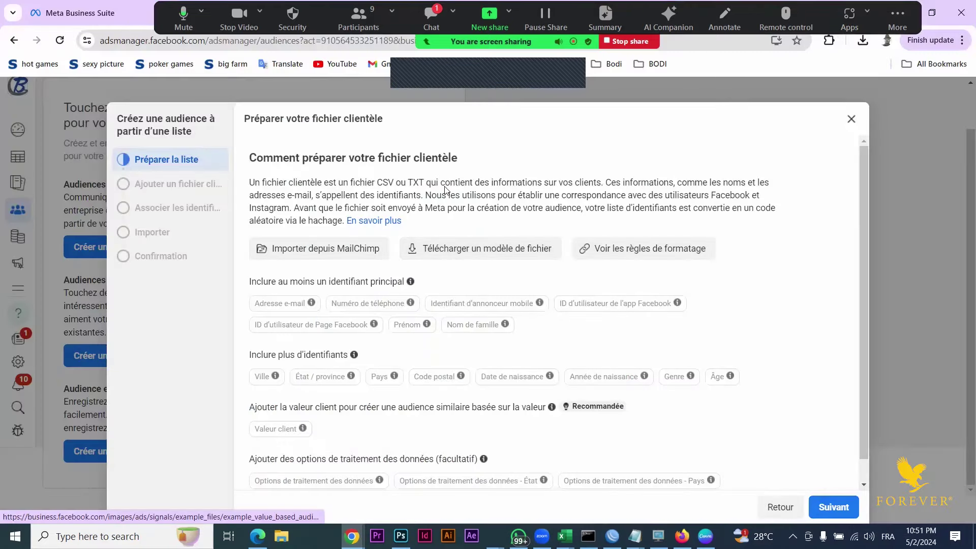
left_click(496, 252)
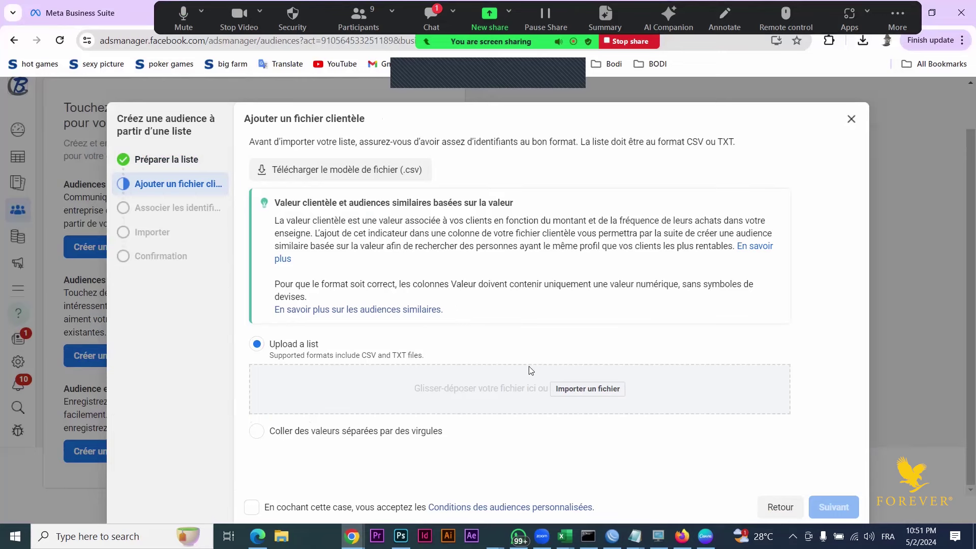
Upload clients facebook.csv from the Desktop as the customer file
left_click(581, 390)
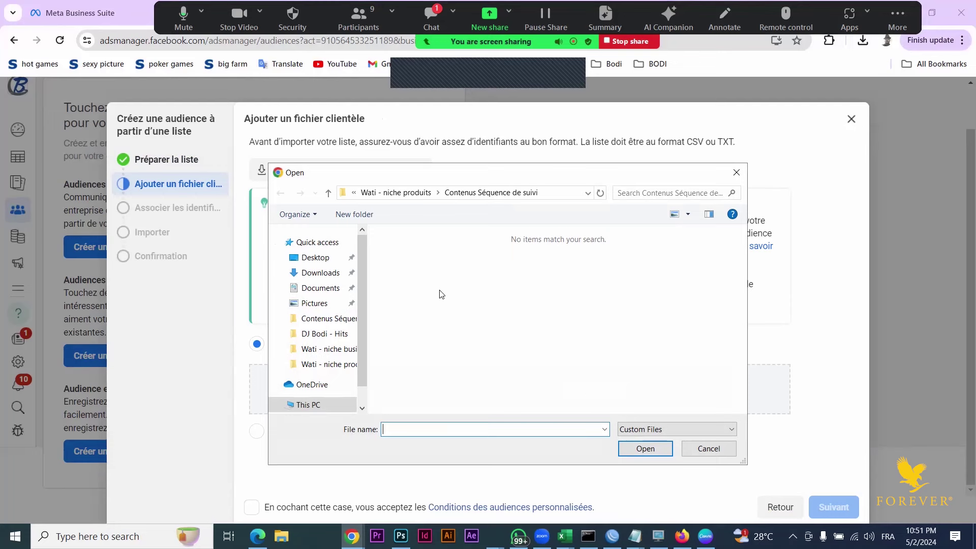
left_click(313, 265)
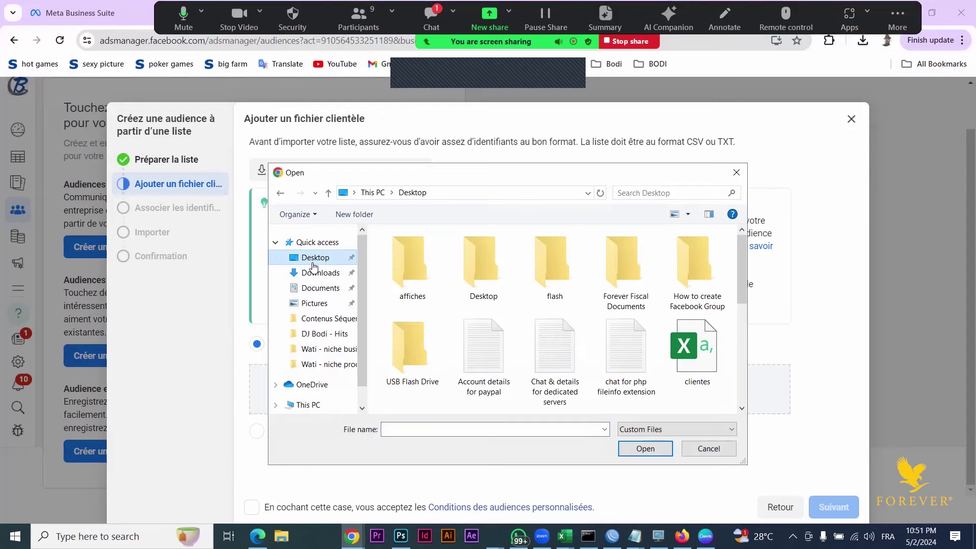
scroll(594, 353, "down", 5)
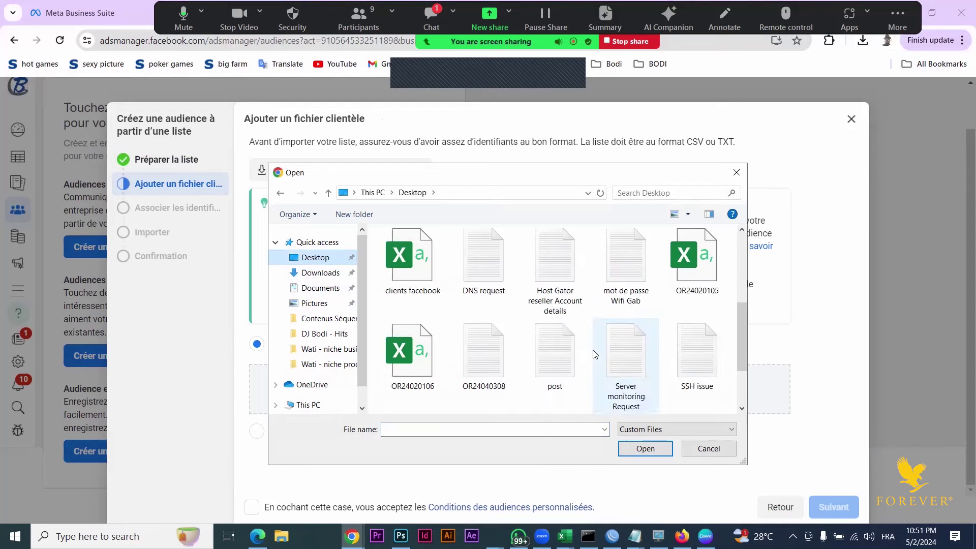
scroll(594, 354, "up", 5)
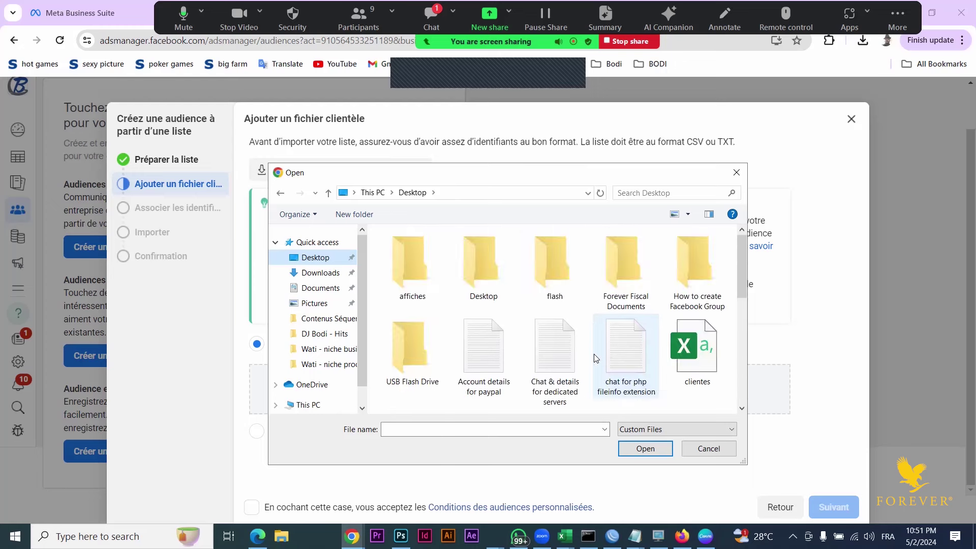
left_click(484, 347)
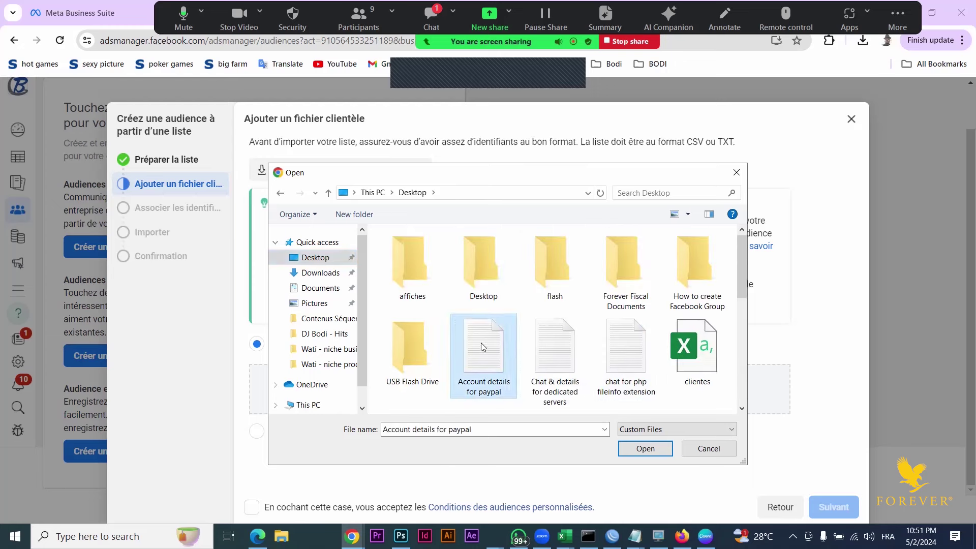
key("Right")
key("Right")
key("Right")
key("Right")
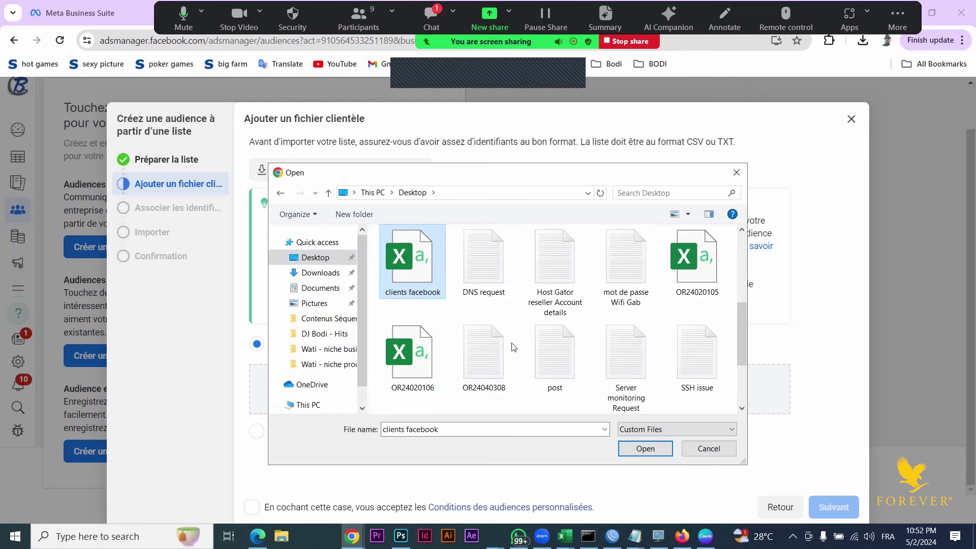
left_click(643, 449)
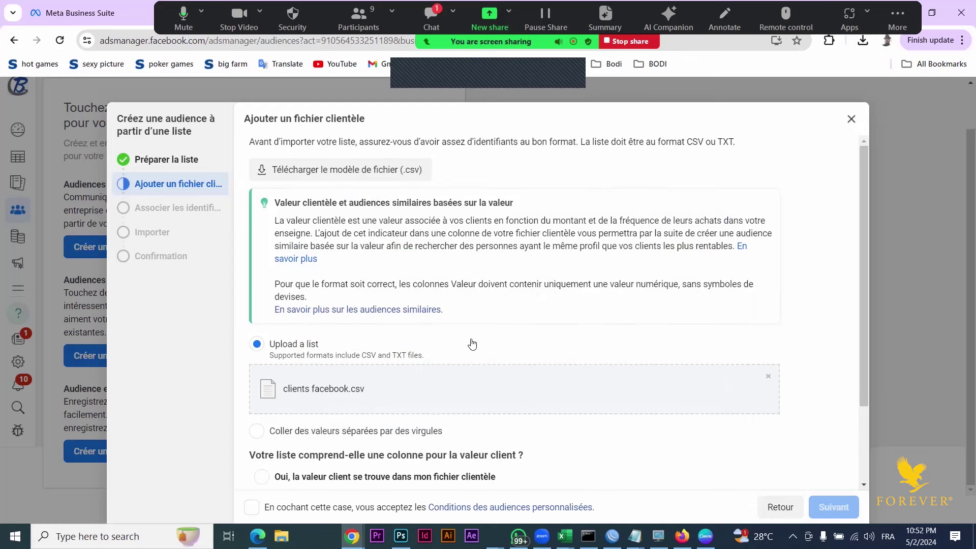
Select 'Oui, la valeur client se trouve dans mon fichier clientèle'
scroll(470, 343, "down", 2)
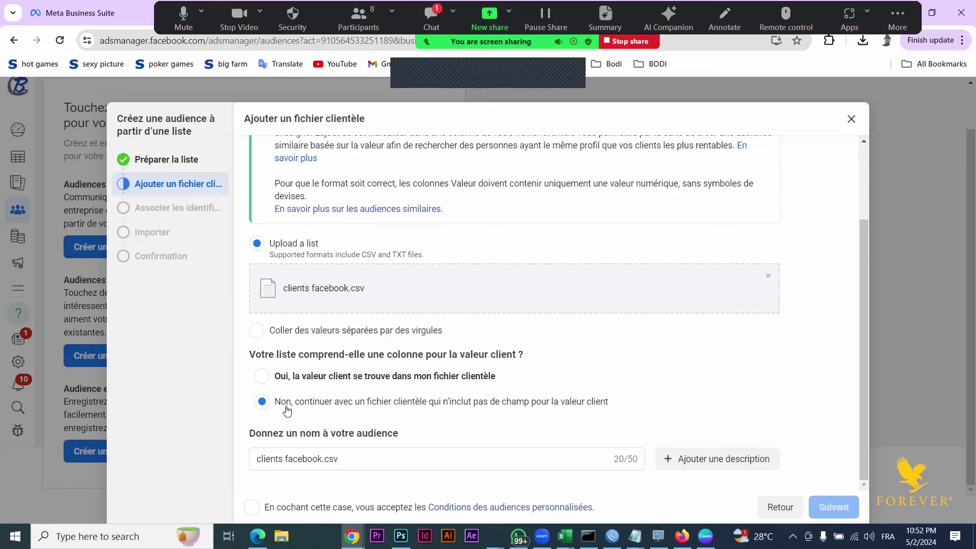
left_click(262, 376)
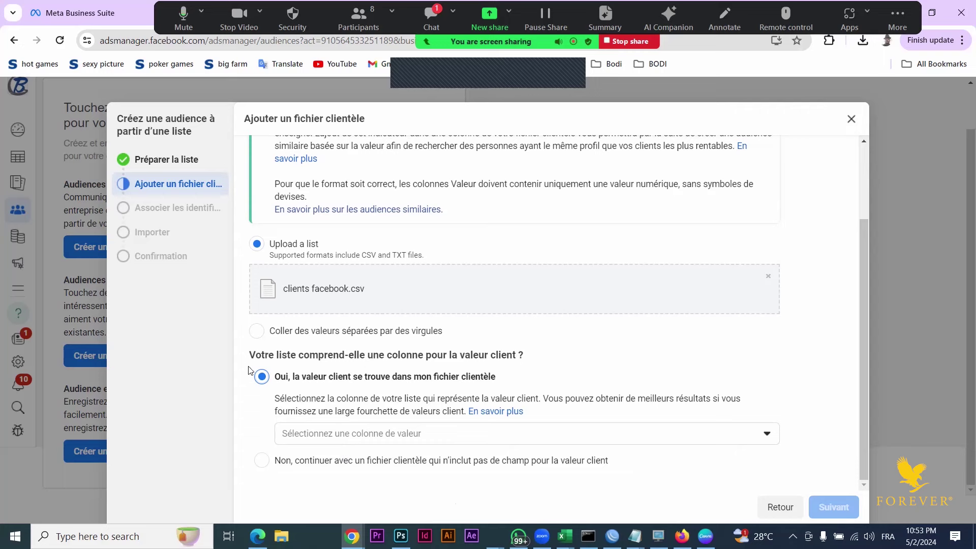
Choose 'value,227.52' in the Sélectionnez une colonne de valeur dropdown
left_click(425, 434)
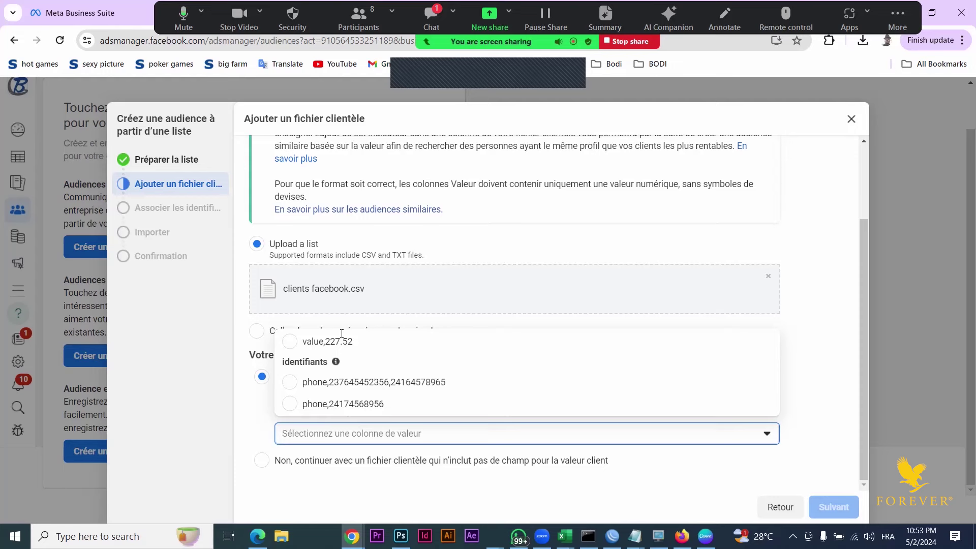
mouse_move(343, 351)
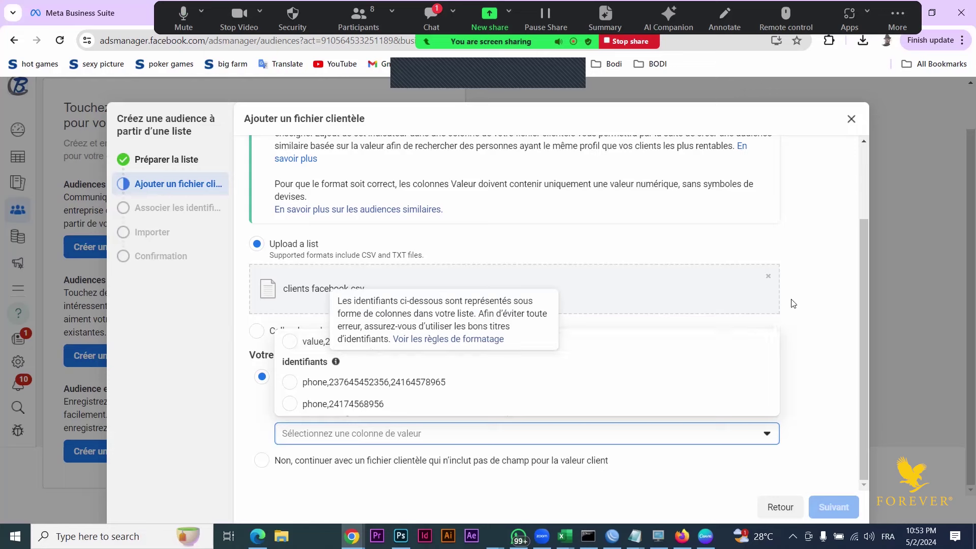
left_click(293, 344)
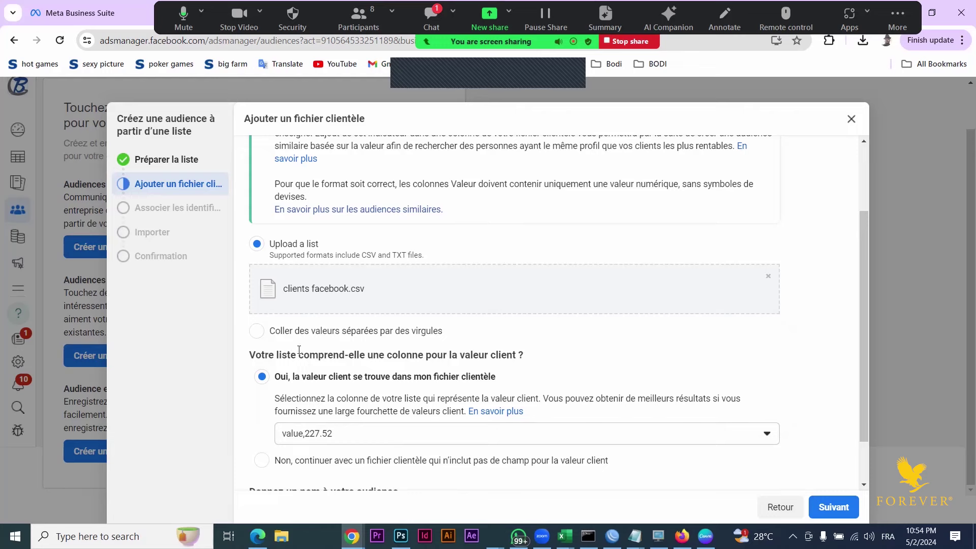
scroll(299, 358, "down", 1)
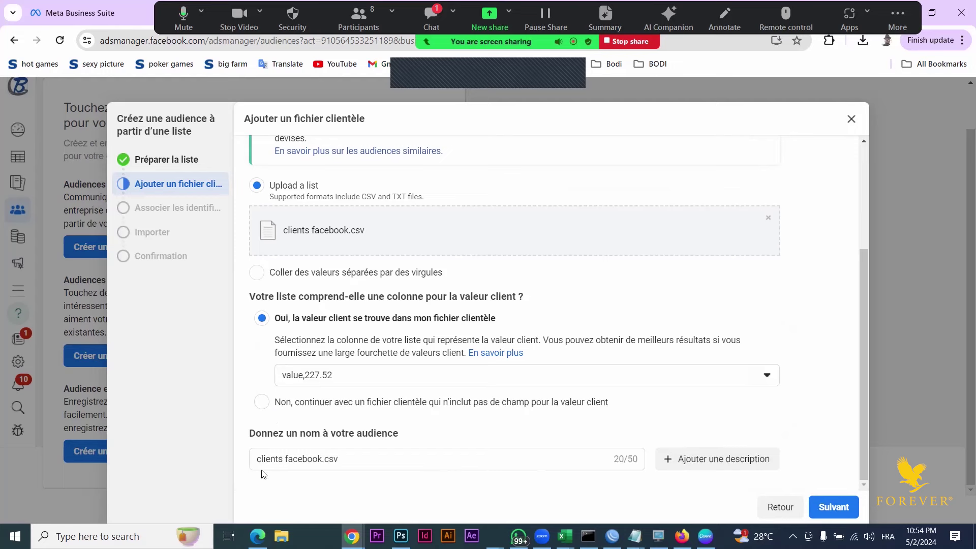
Edit the audience name field so it reads 'clients facebook' without '.csv'
left_click_drag(360, 463, 266, 460)
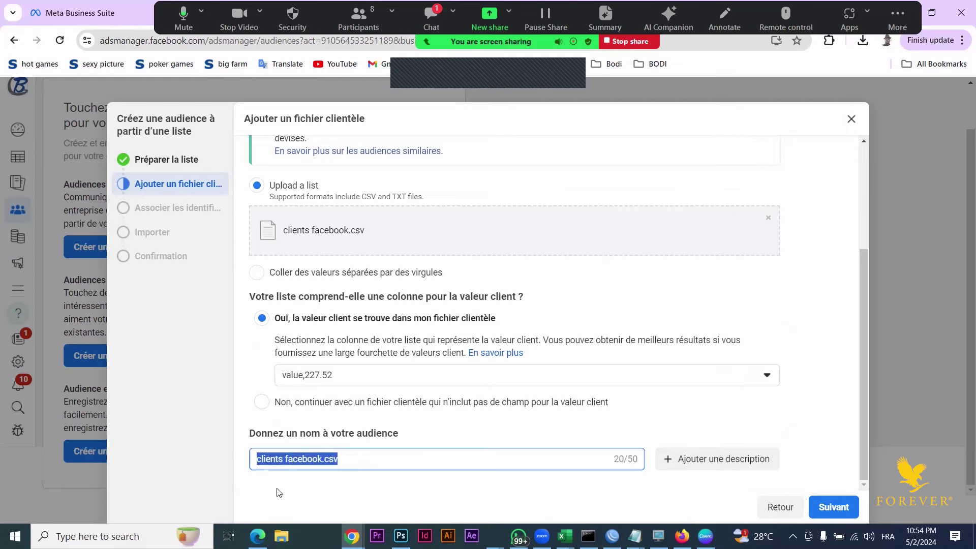
left_click(347, 458)
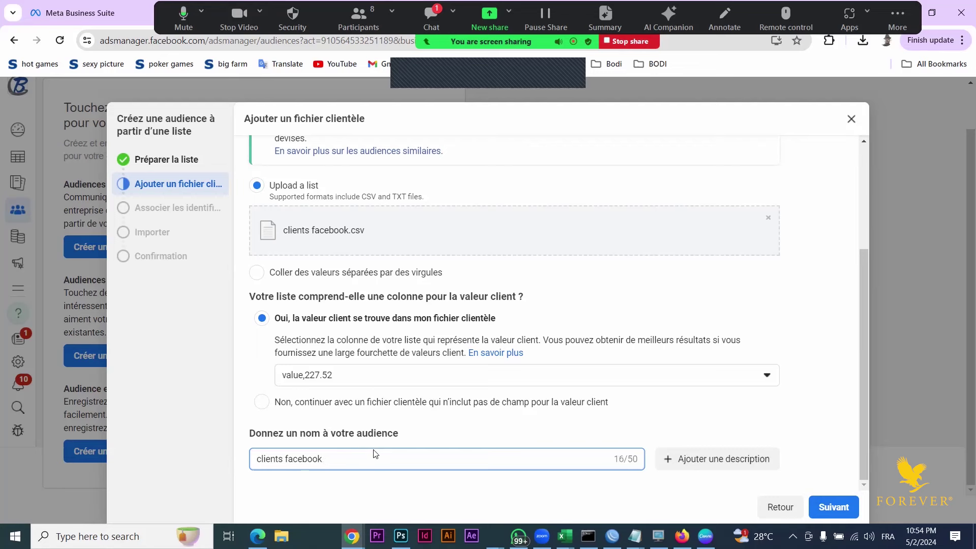
left_click_drag(336, 454, 283, 456)
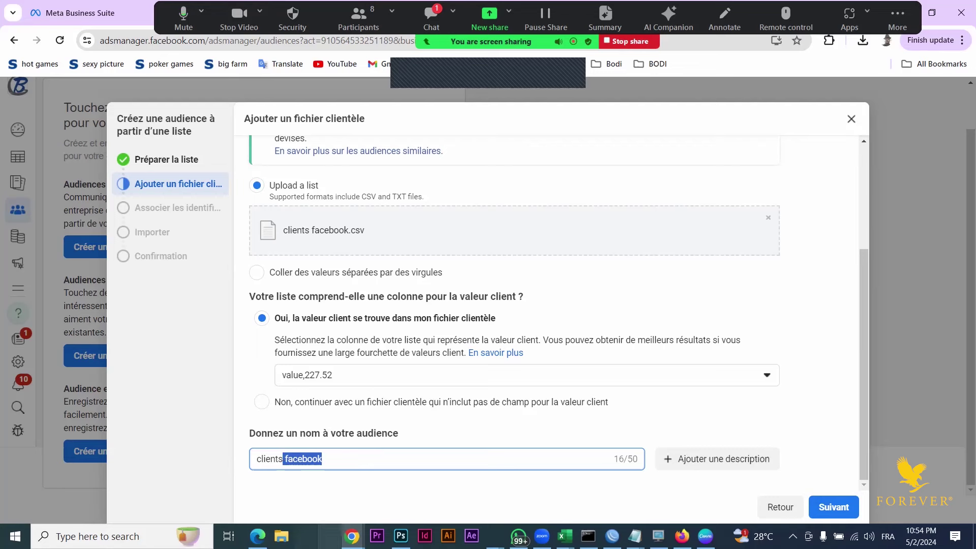
Continue with Suivant and review the six mapped columns in the Associer les identifiants table
left_click(839, 510)
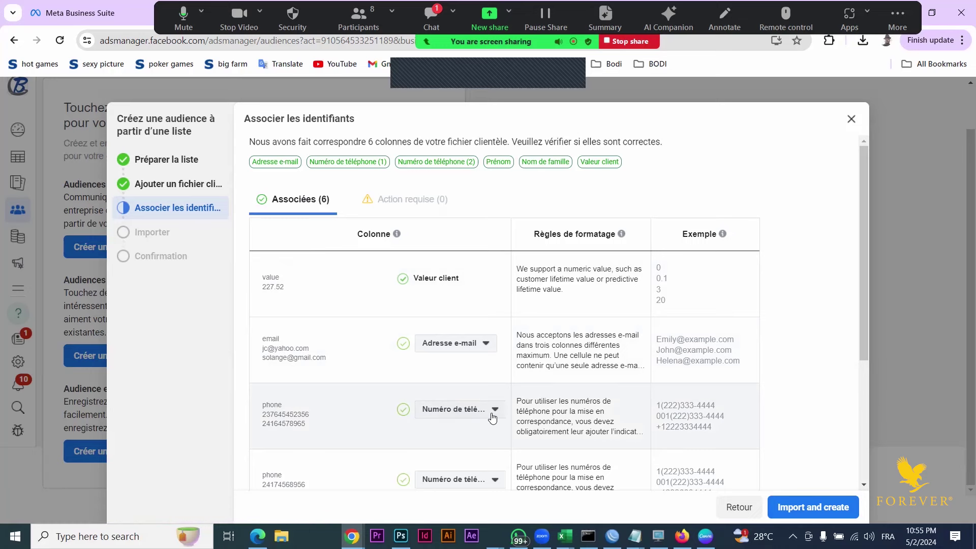
scroll(349, 449, "down", 1)
scroll(349, 450, "down", 3)
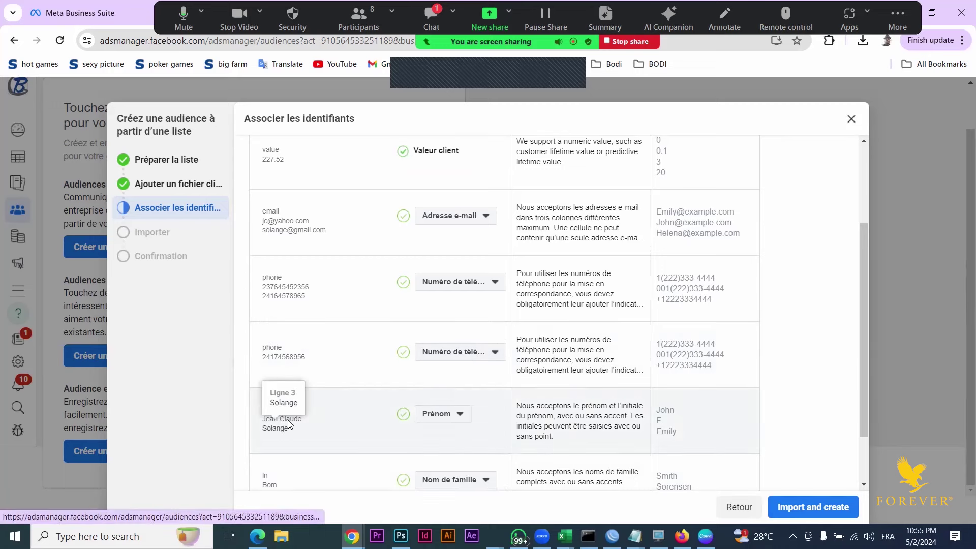
scroll(333, 419, "down", 1)
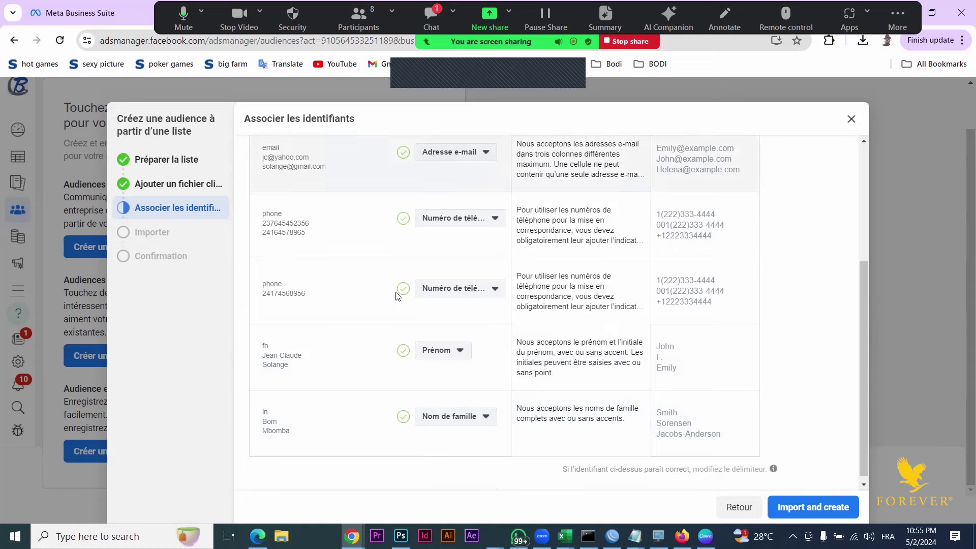
scroll(415, 357, "up", 1)
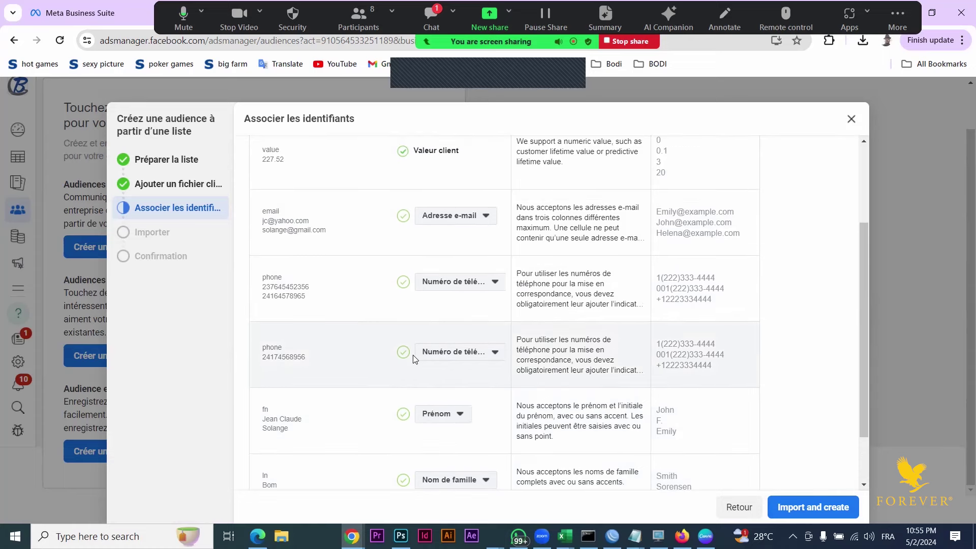
scroll(414, 359, "up", 2)
scroll(413, 359, "down", 2)
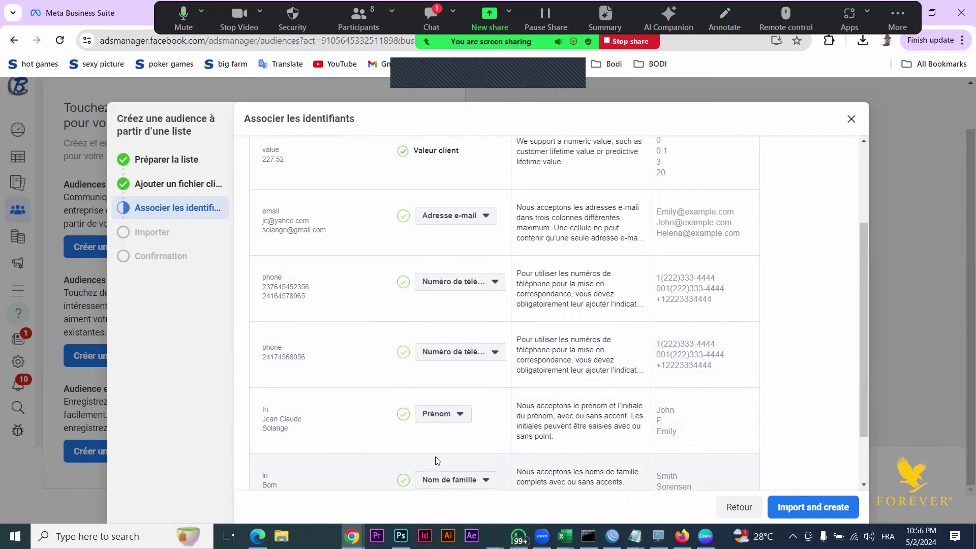
scroll(434, 455, "up", 2)
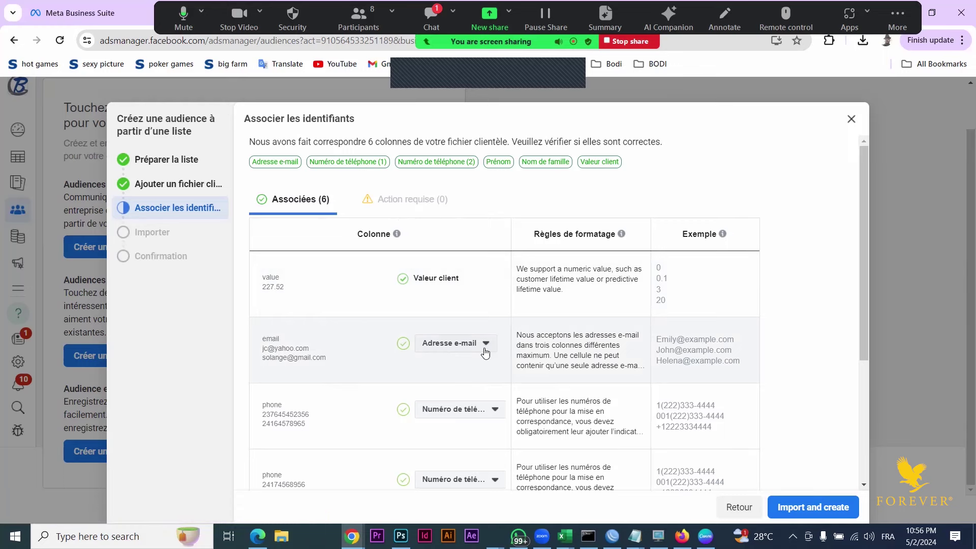
Leave the email column mapping unchanged and start importing the customer list into 'clients facebook'
left_click(486, 344)
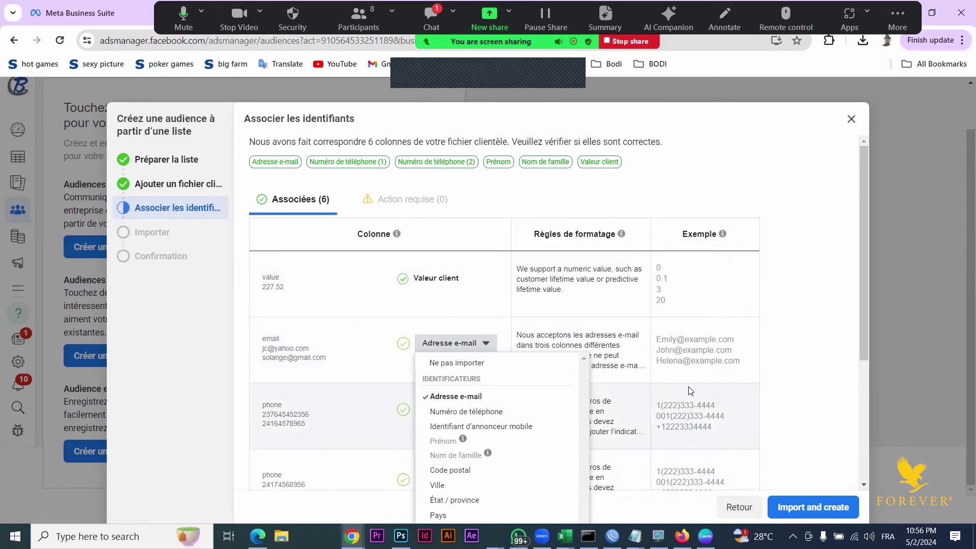
left_click(505, 214)
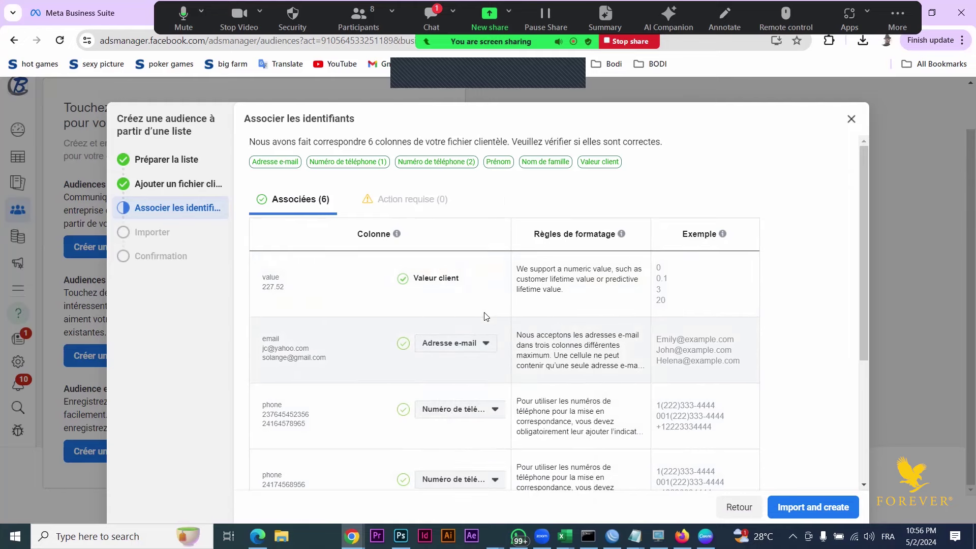
scroll(484, 315, "down", 4)
scroll(402, 406, "down", 1)
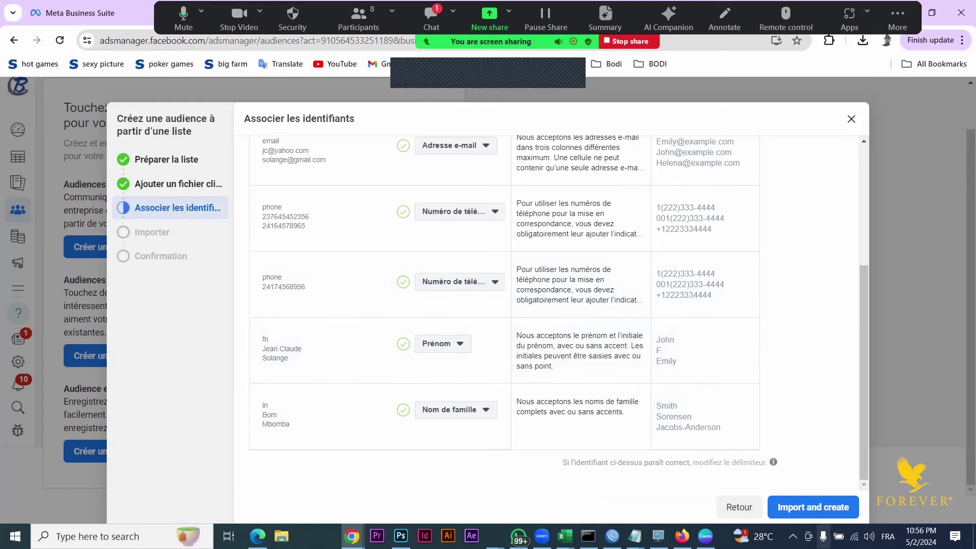
left_click(796, 514)
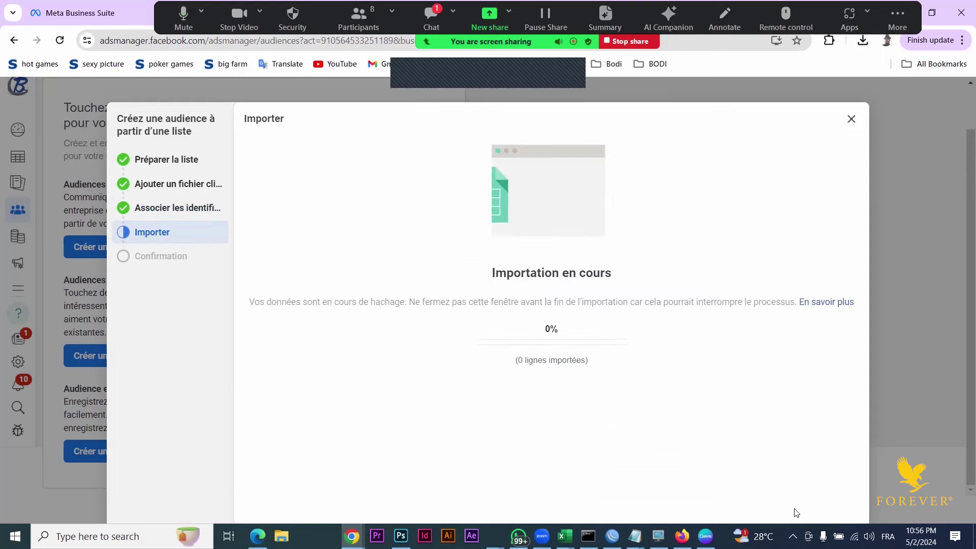